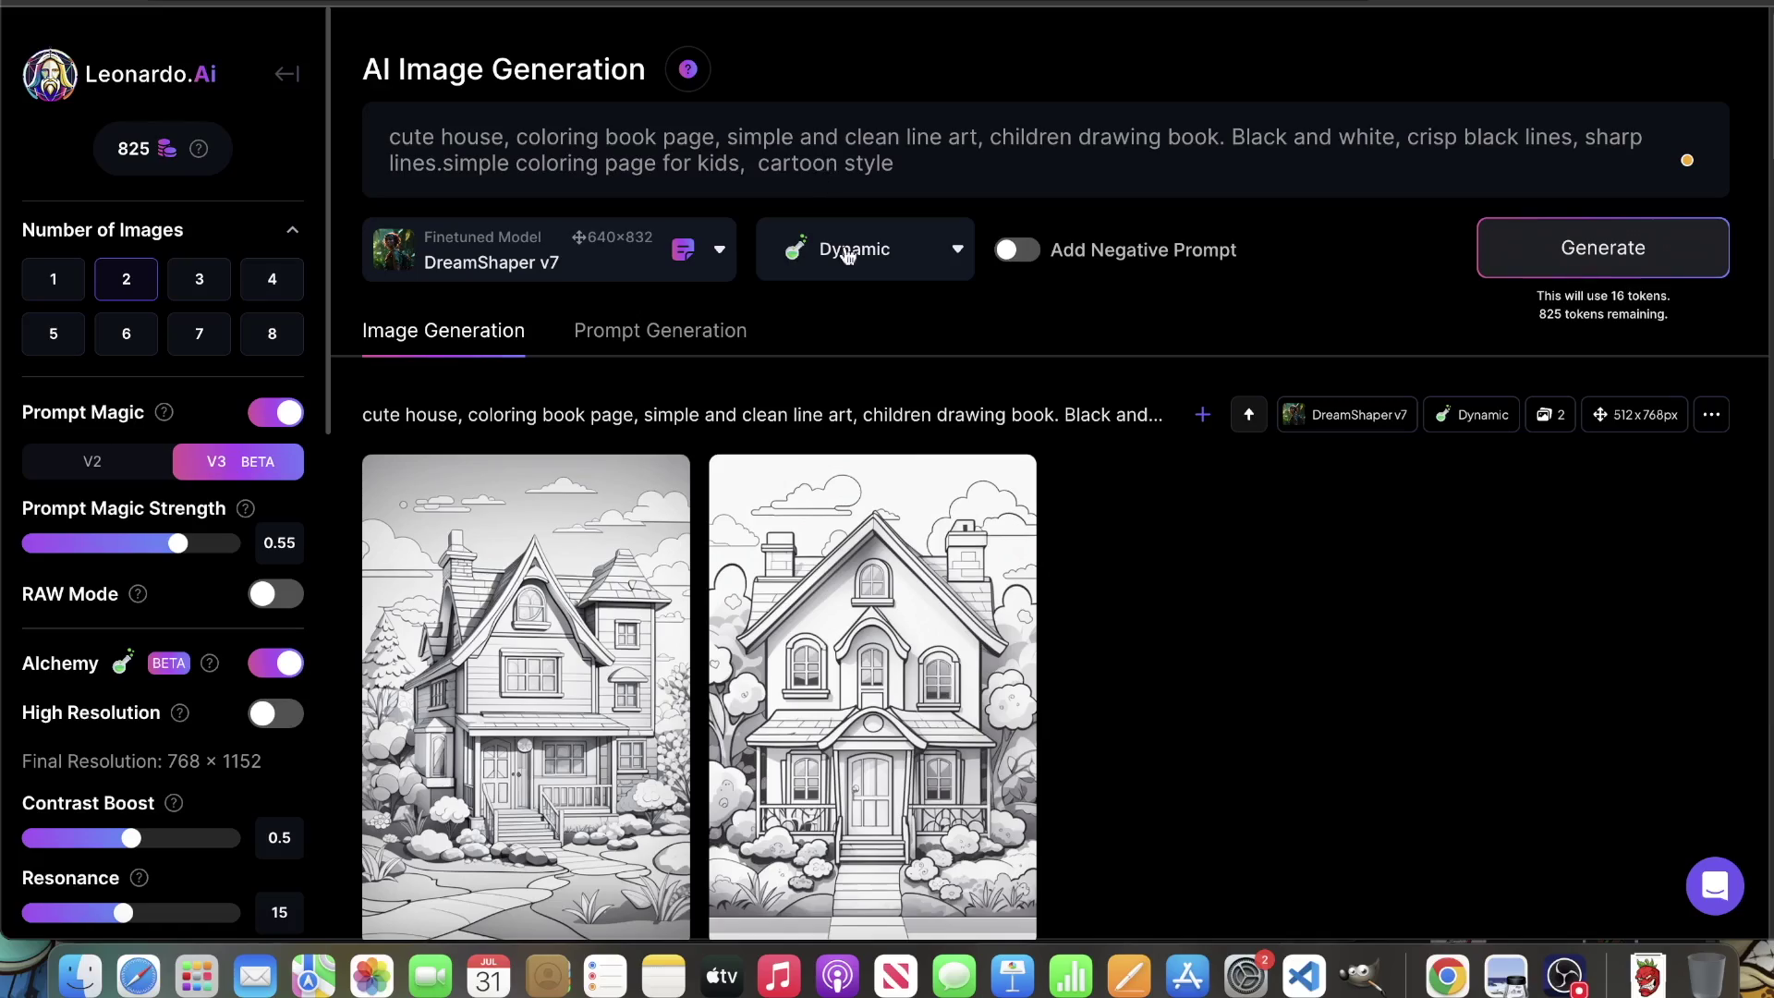
# Step: Review the earlier house and animal coloring pages together with the Prompt Magic and Alchemy settings
pyautogui.scroll(2, 755, 662)
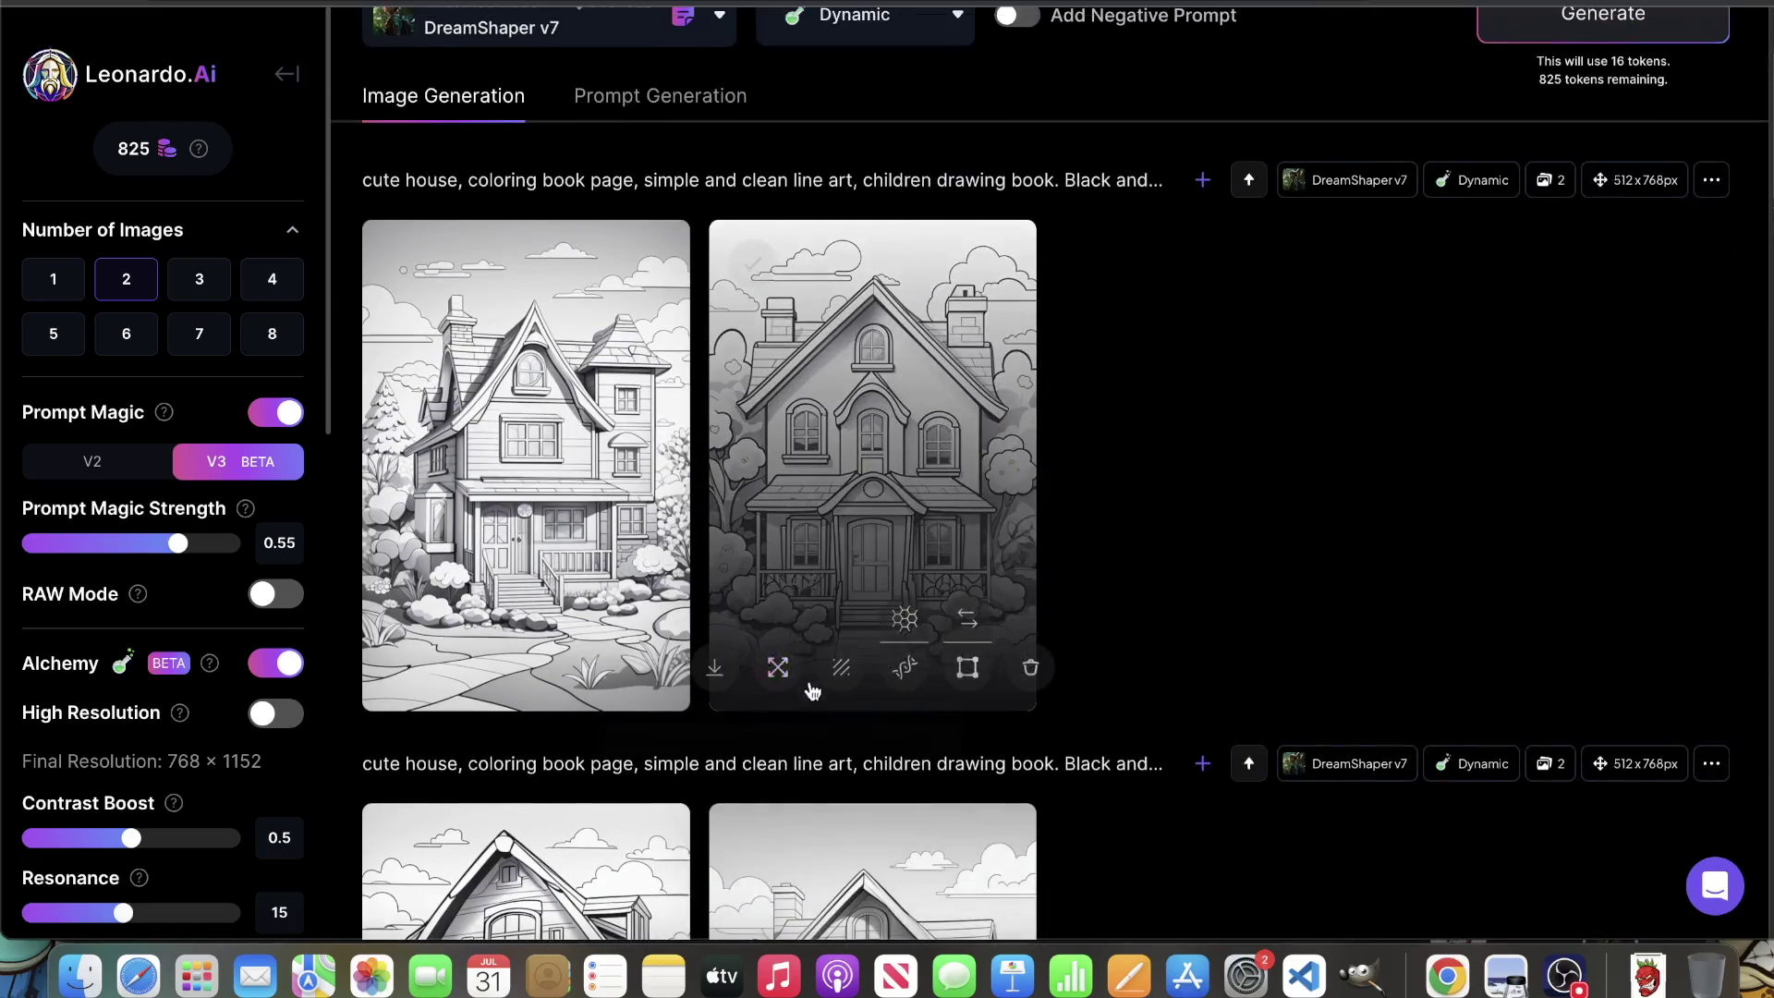
pyautogui.scroll(-5, 806, 673)
pyautogui.scroll(-7, 913, 714)
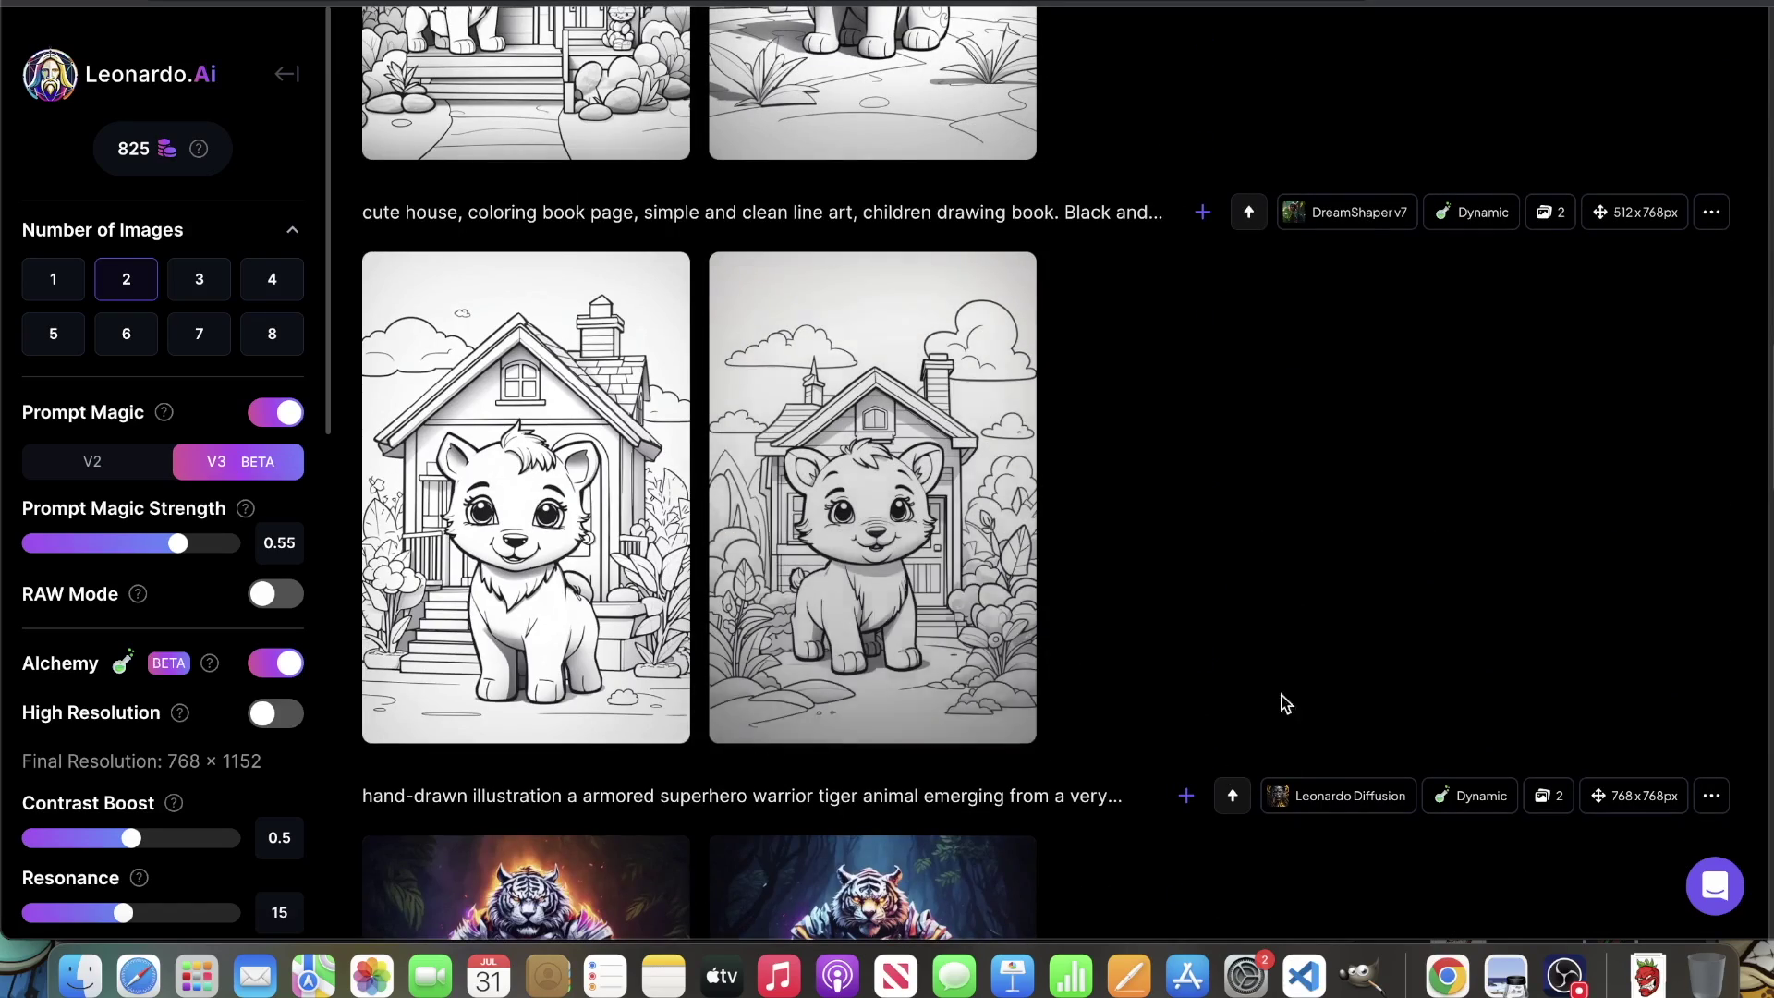
pyautogui.scroll(2, 924, 601)
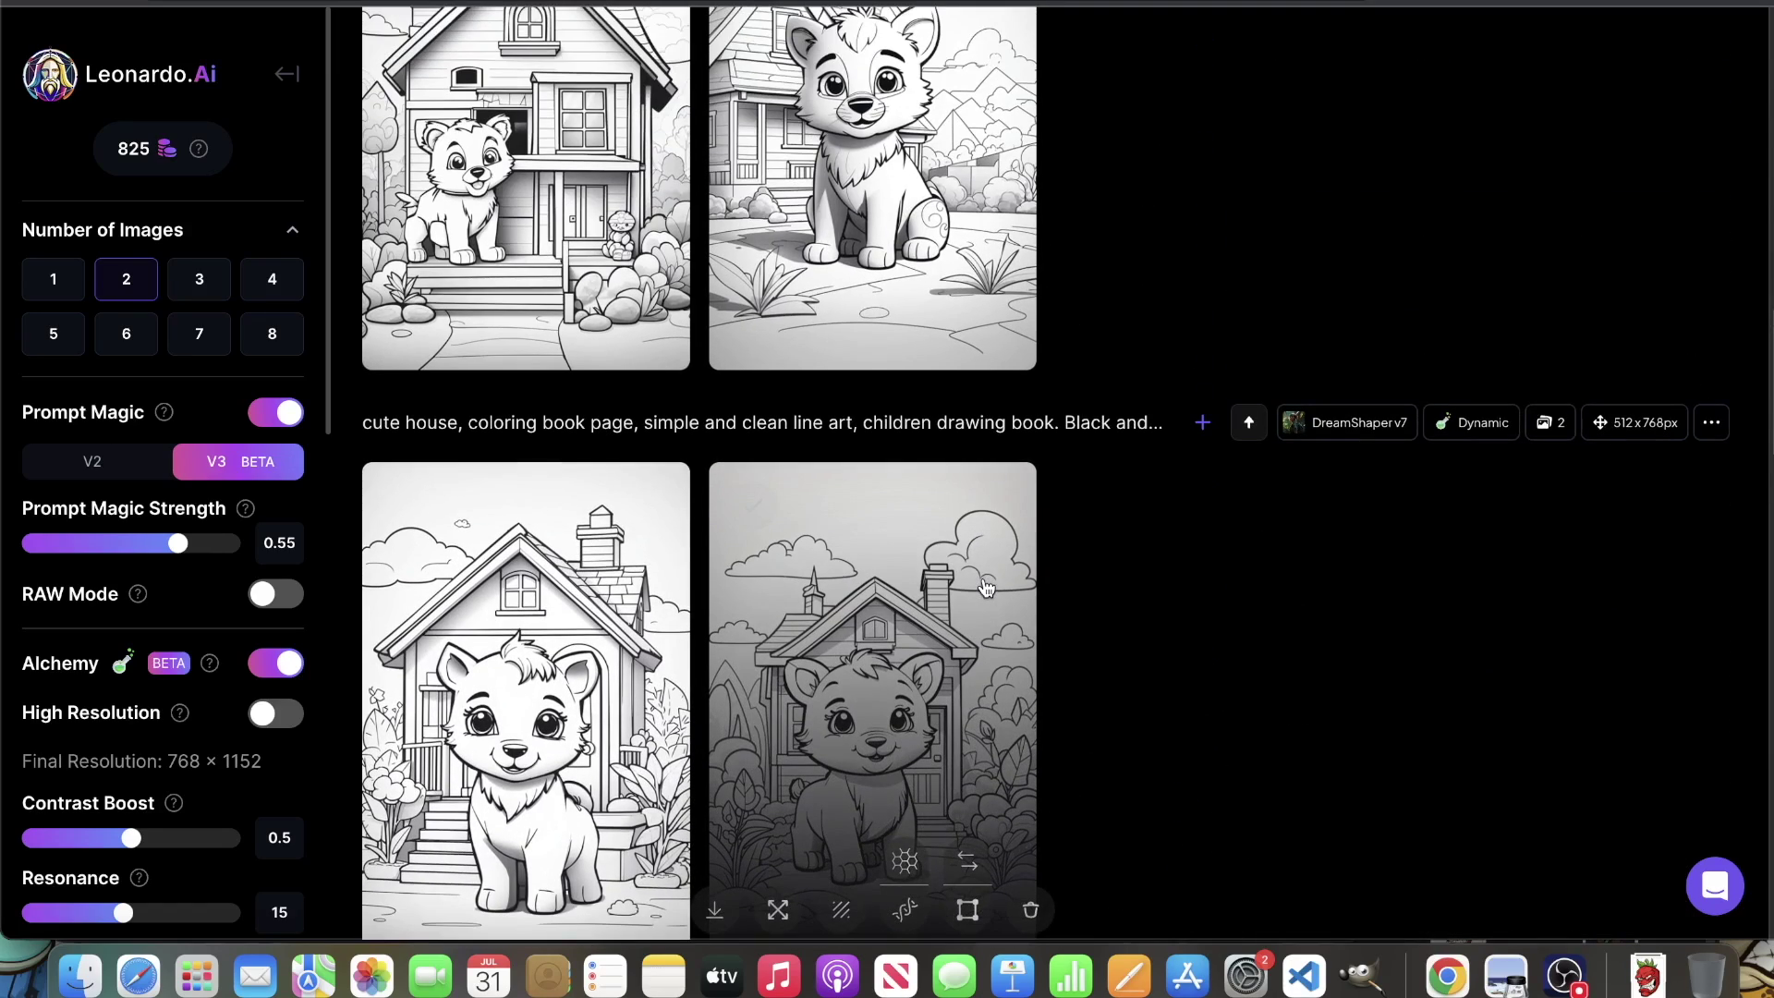
pyautogui.scroll(-2, 647, 601)
pyautogui.moveTo(180, 718)
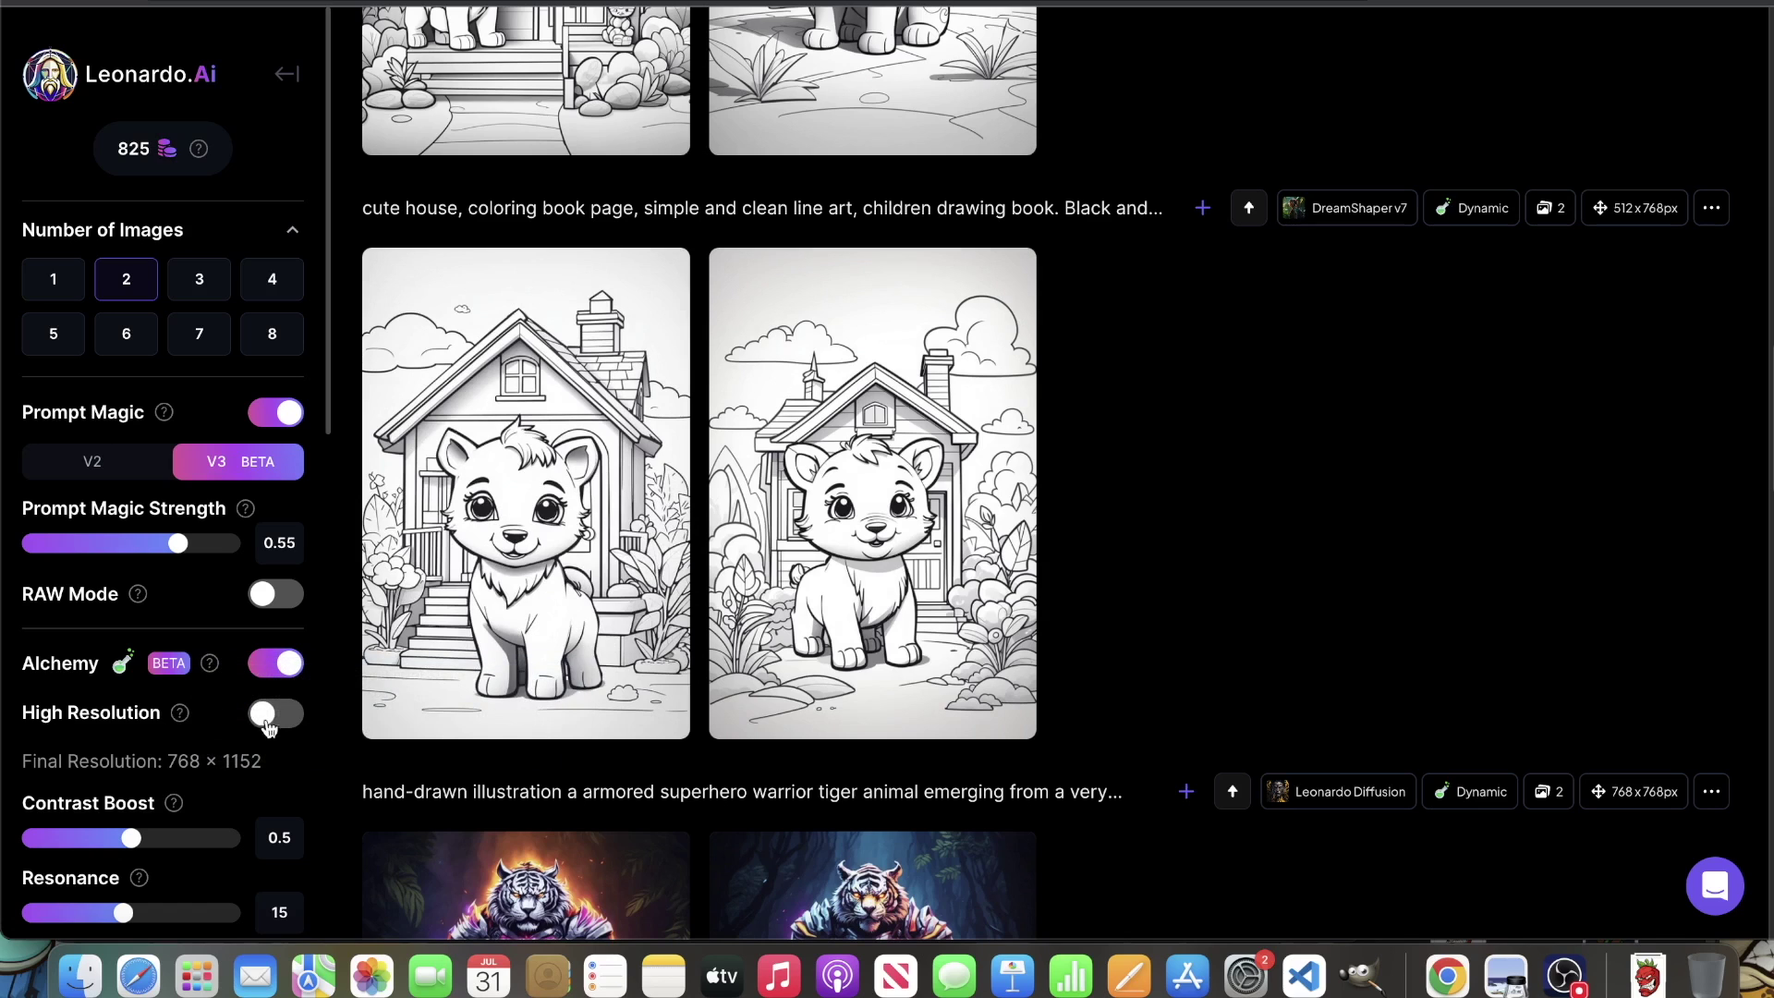
pyautogui.scroll(1, 1150, 616)
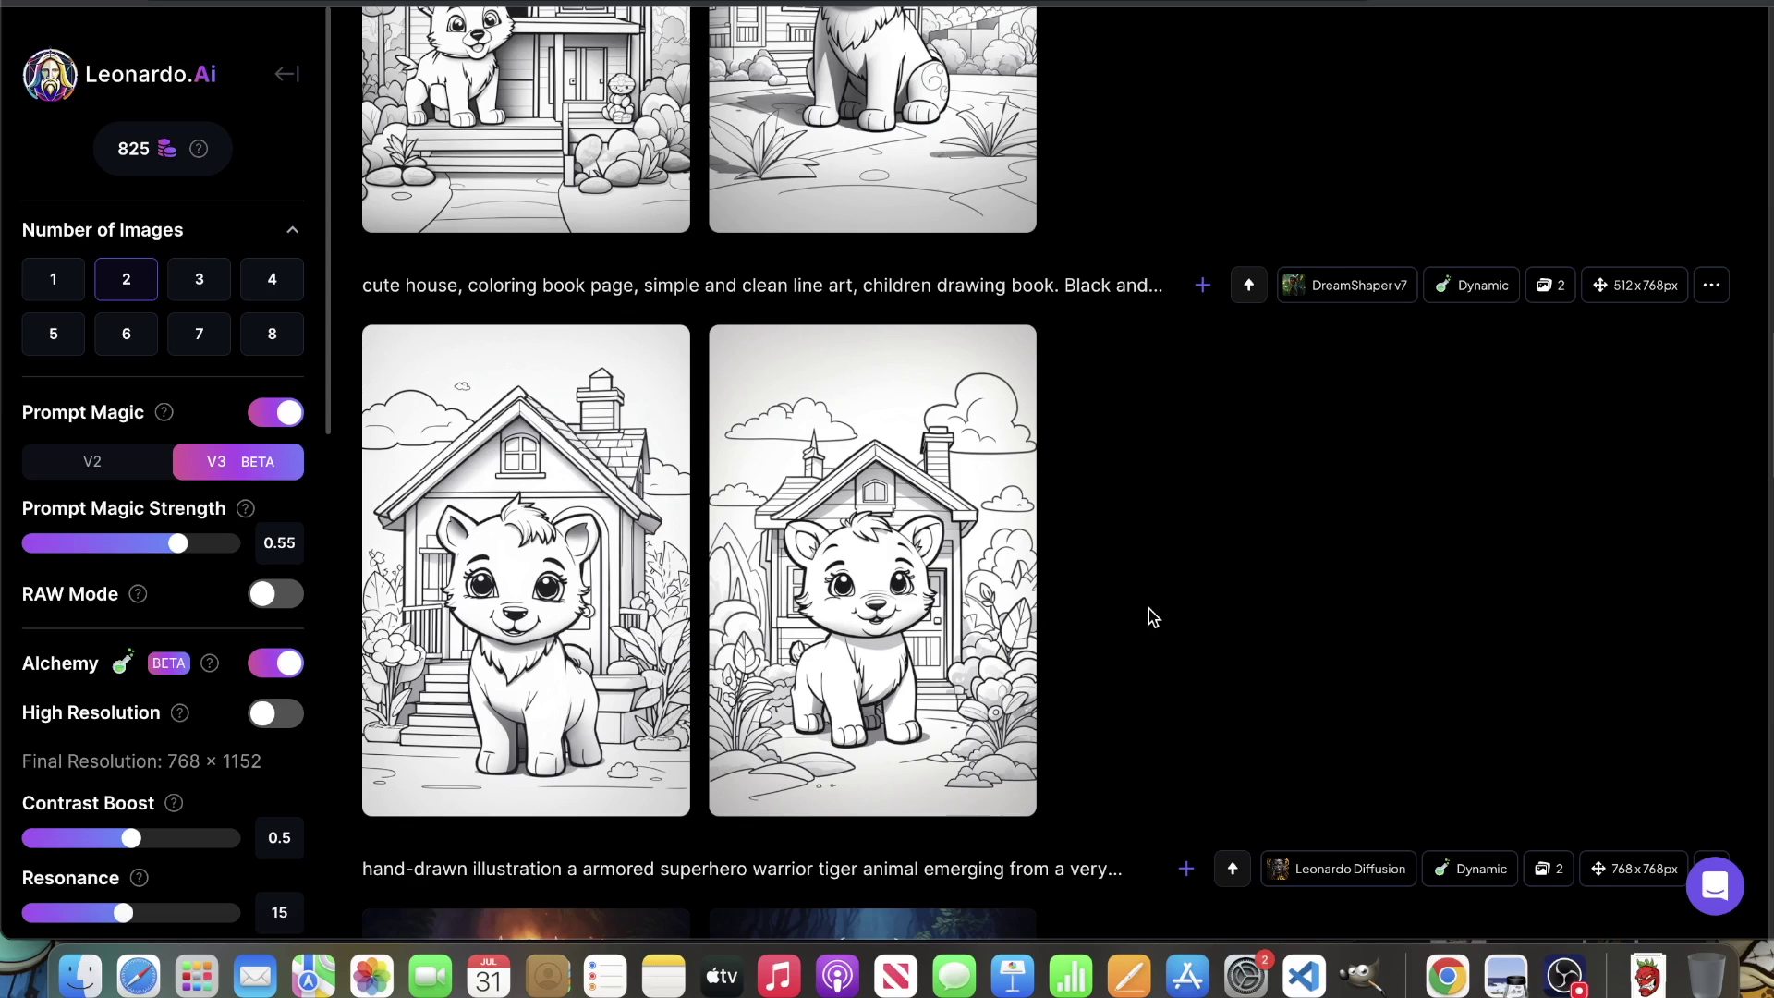
pyautogui.scroll(-1, 185, 702)
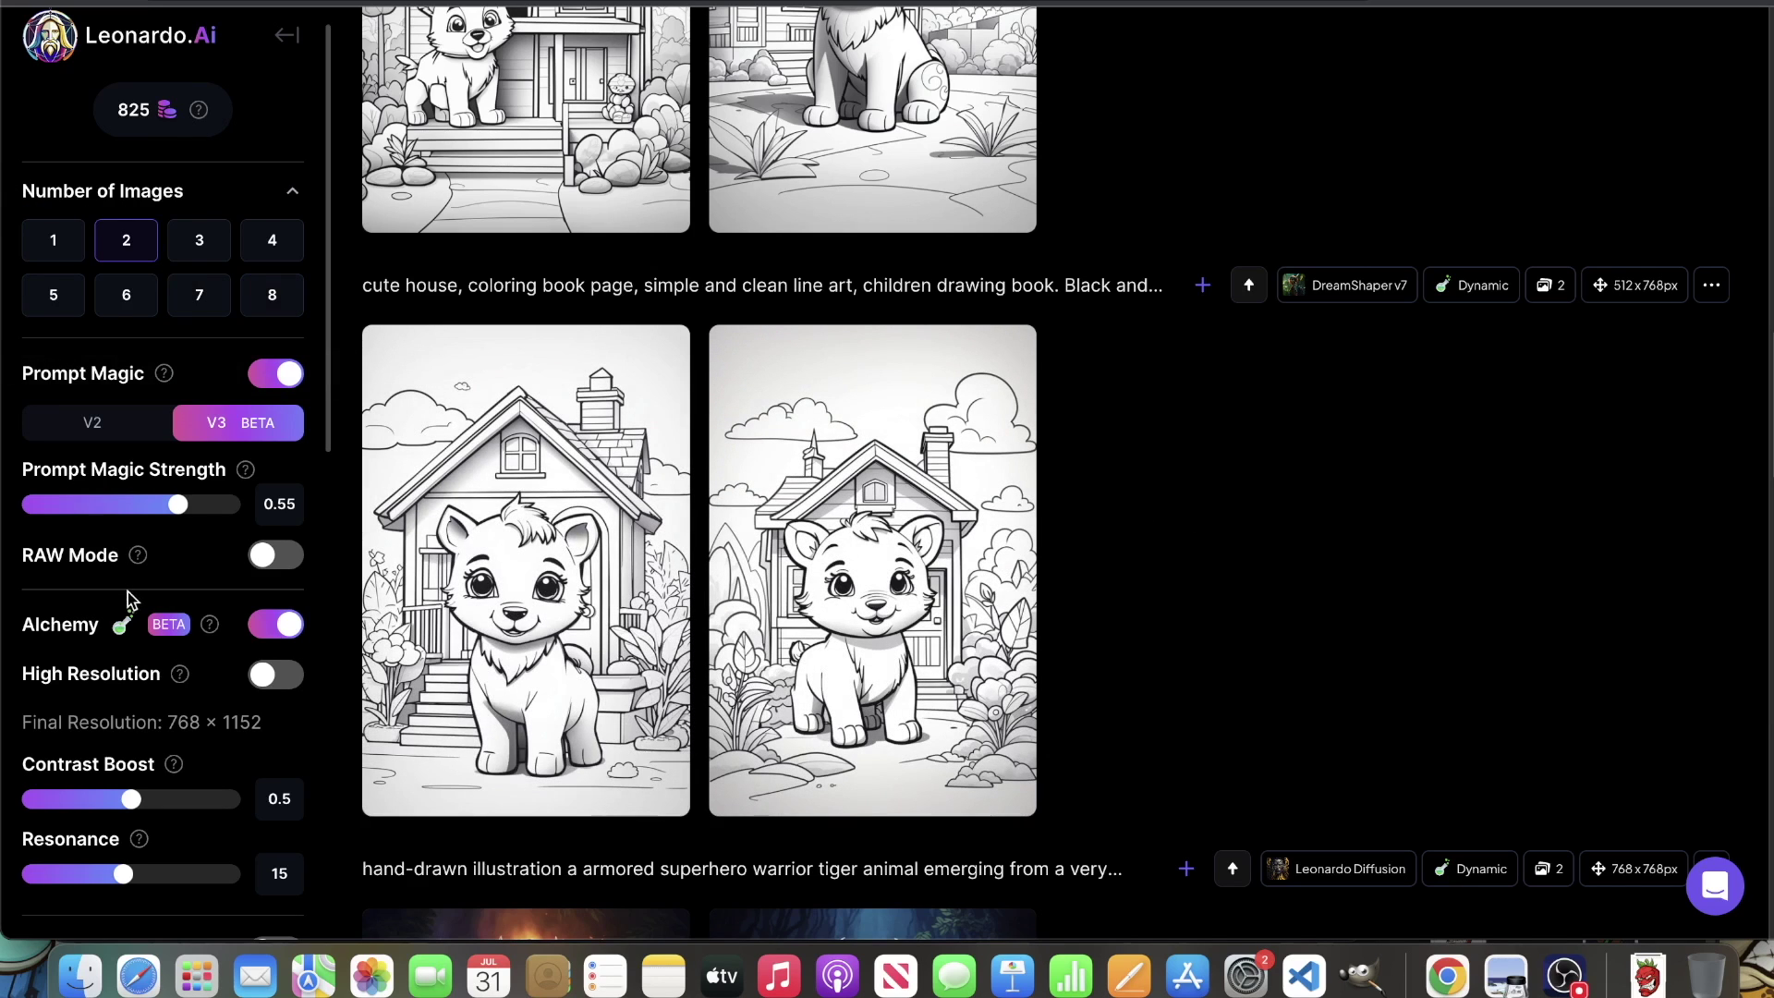
pyautogui.scroll(-1, 119, 712)
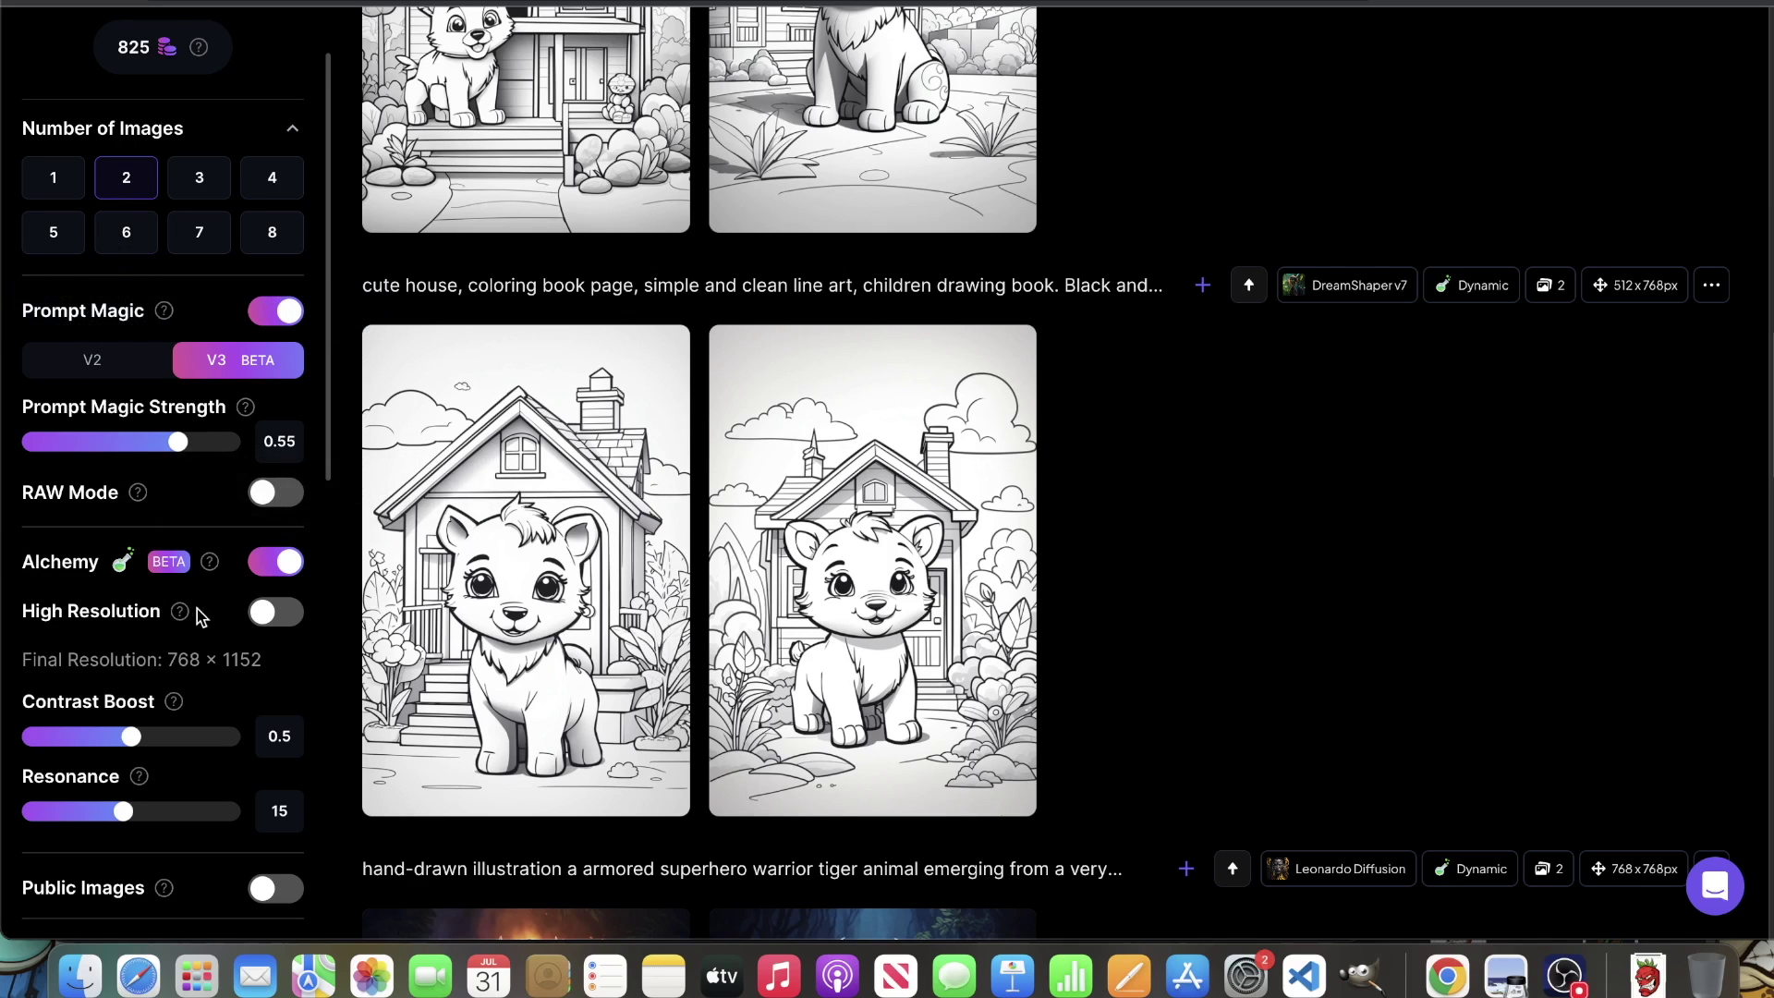
pyautogui.scroll(10, 1255, 602)
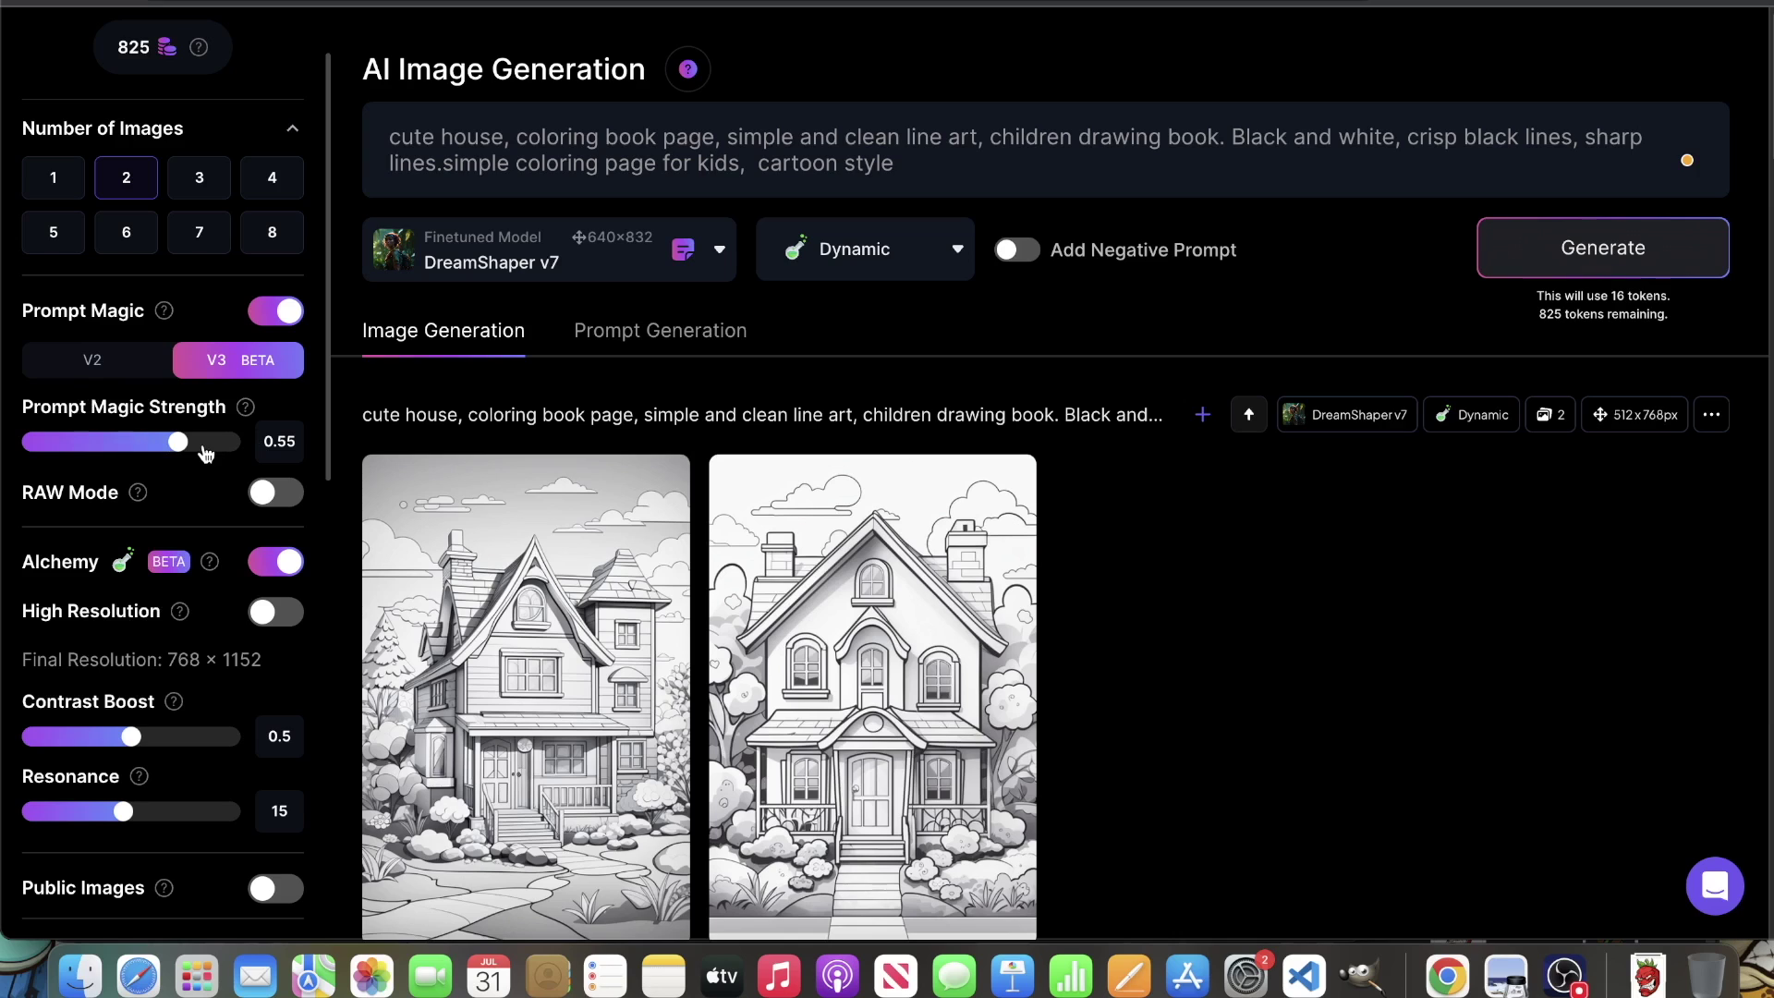
# Step: Inspect the second image of the newest two-house generation at enlarged size, and close the preview
pyautogui.moveTo(288, 563)
pyautogui.scroll(-3, 961, 605)
pyautogui.click(960, 605)
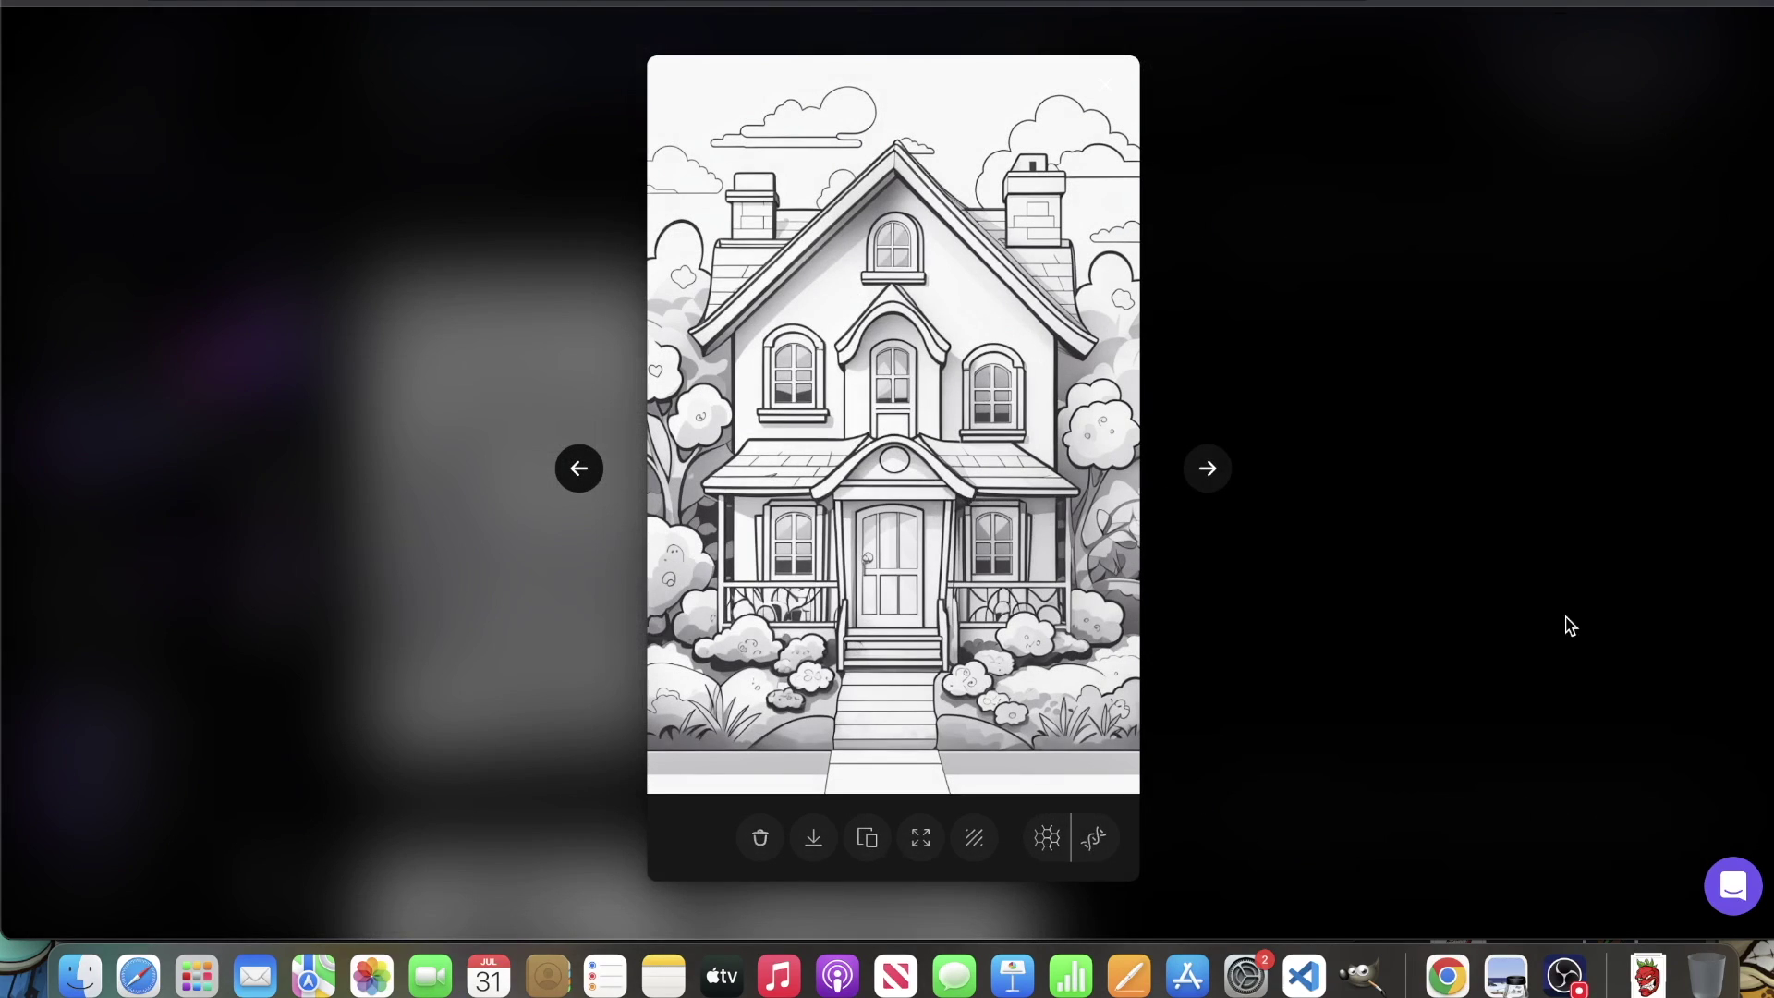
pyautogui.click(1060, 468)
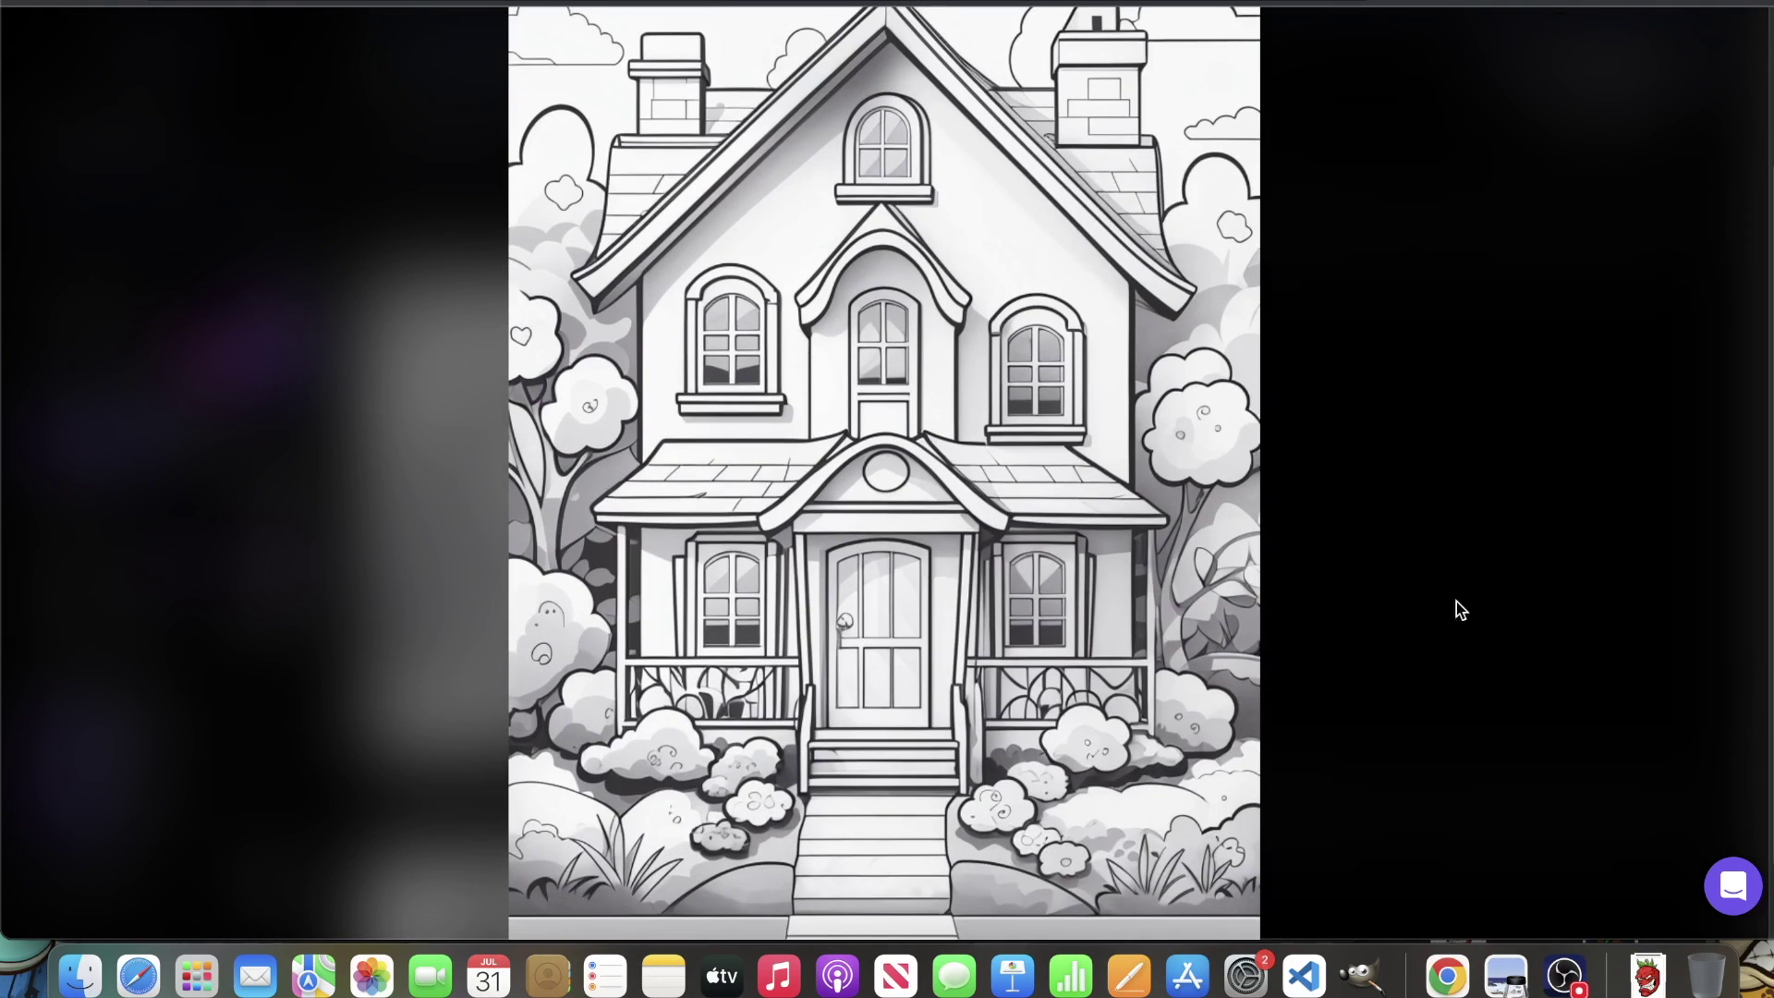
pyautogui.click(1386, 601)
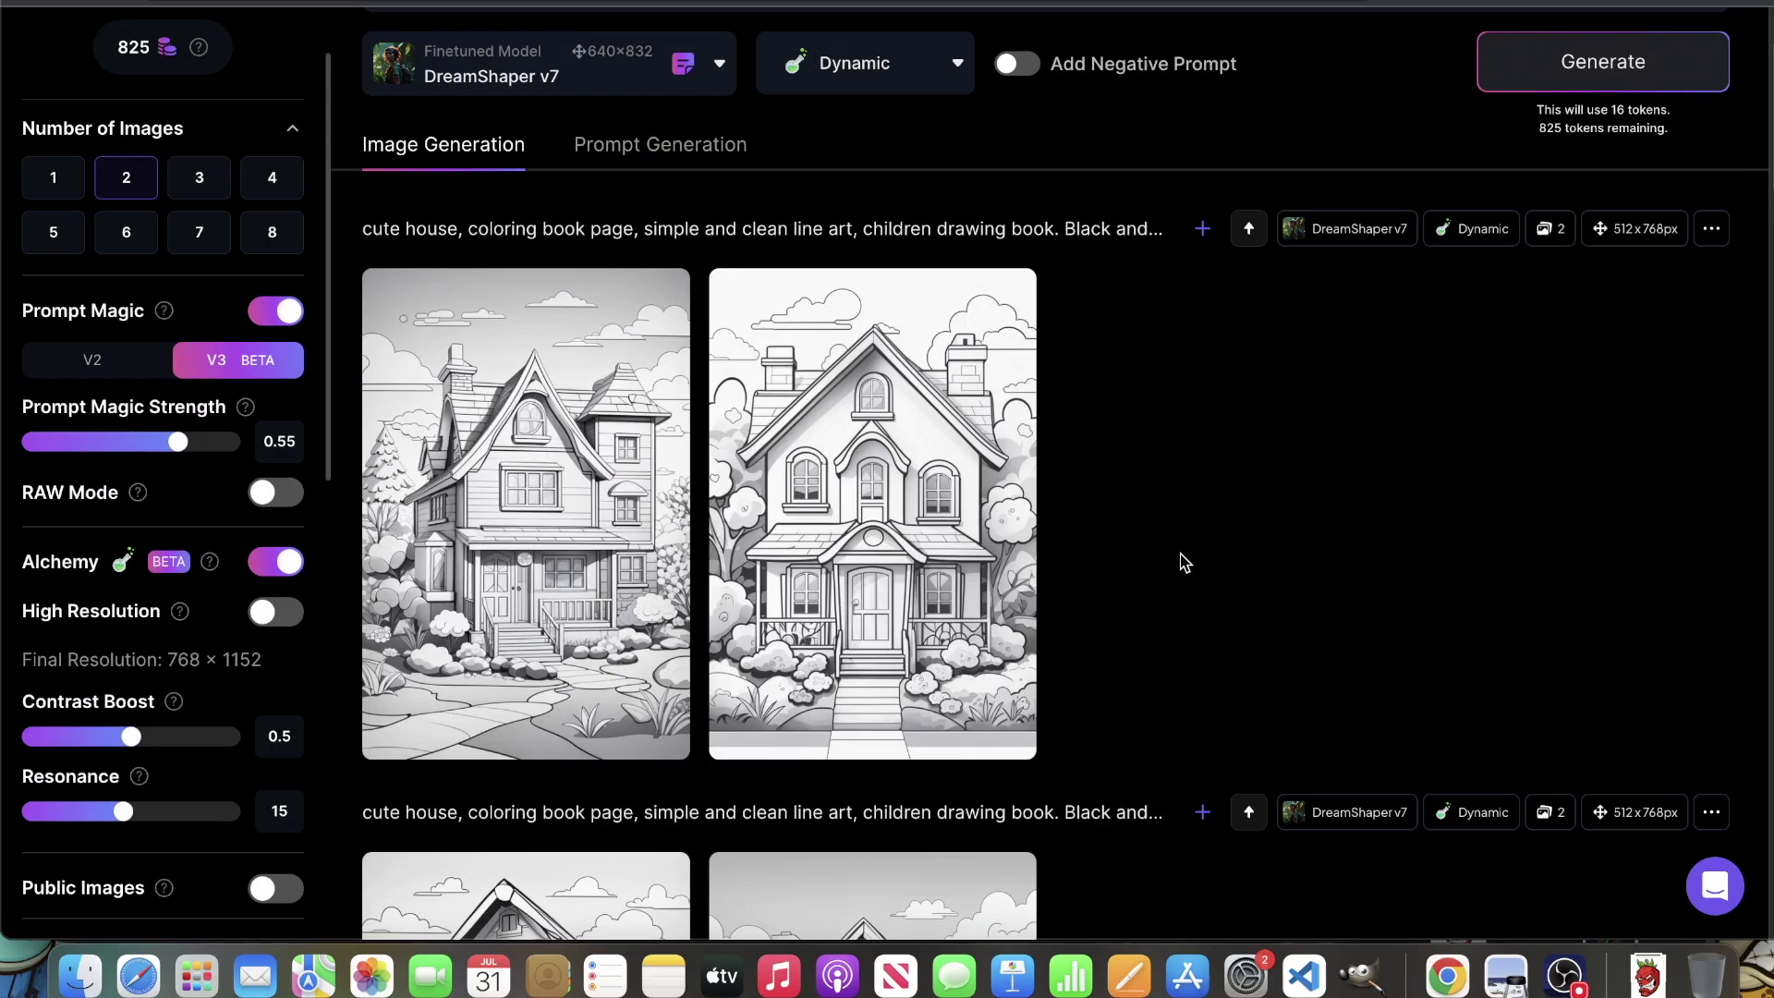
pyautogui.click(852, 529)
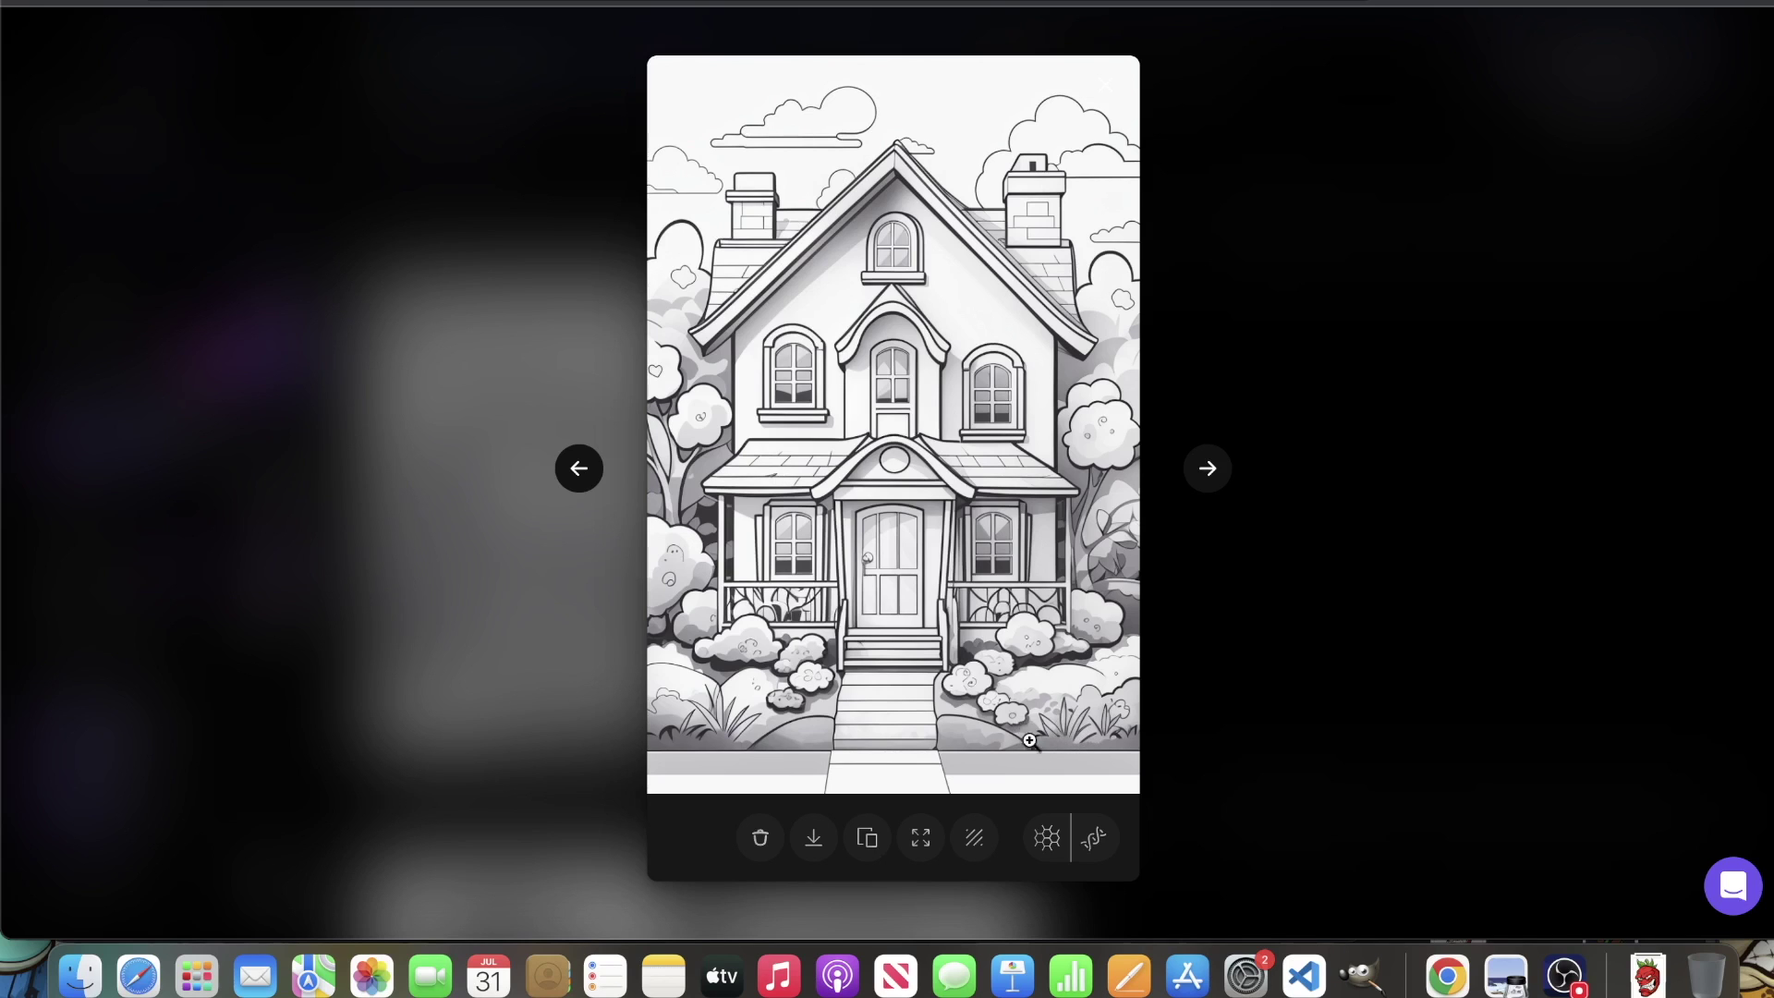
pyautogui.click(1394, 522)
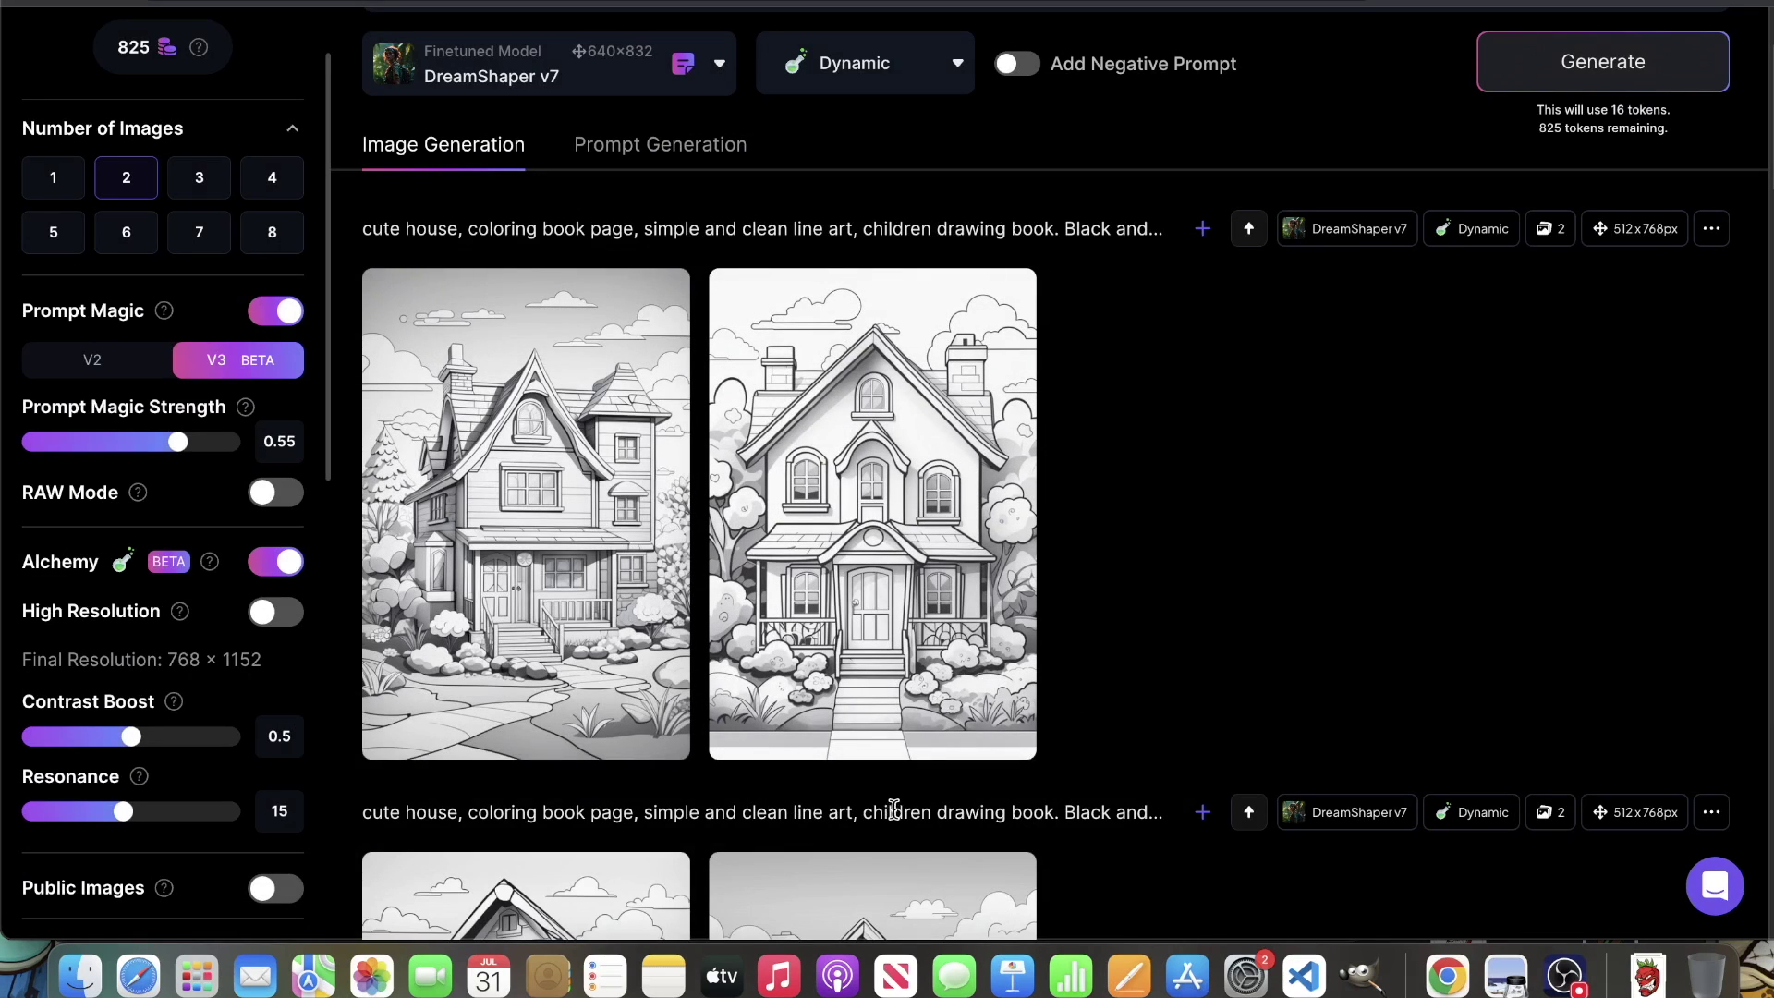
# Step: Find the older coloring page of a cub standing before a house with clouds, view it enlarged, and close it
pyautogui.scroll(-5, 894, 807)
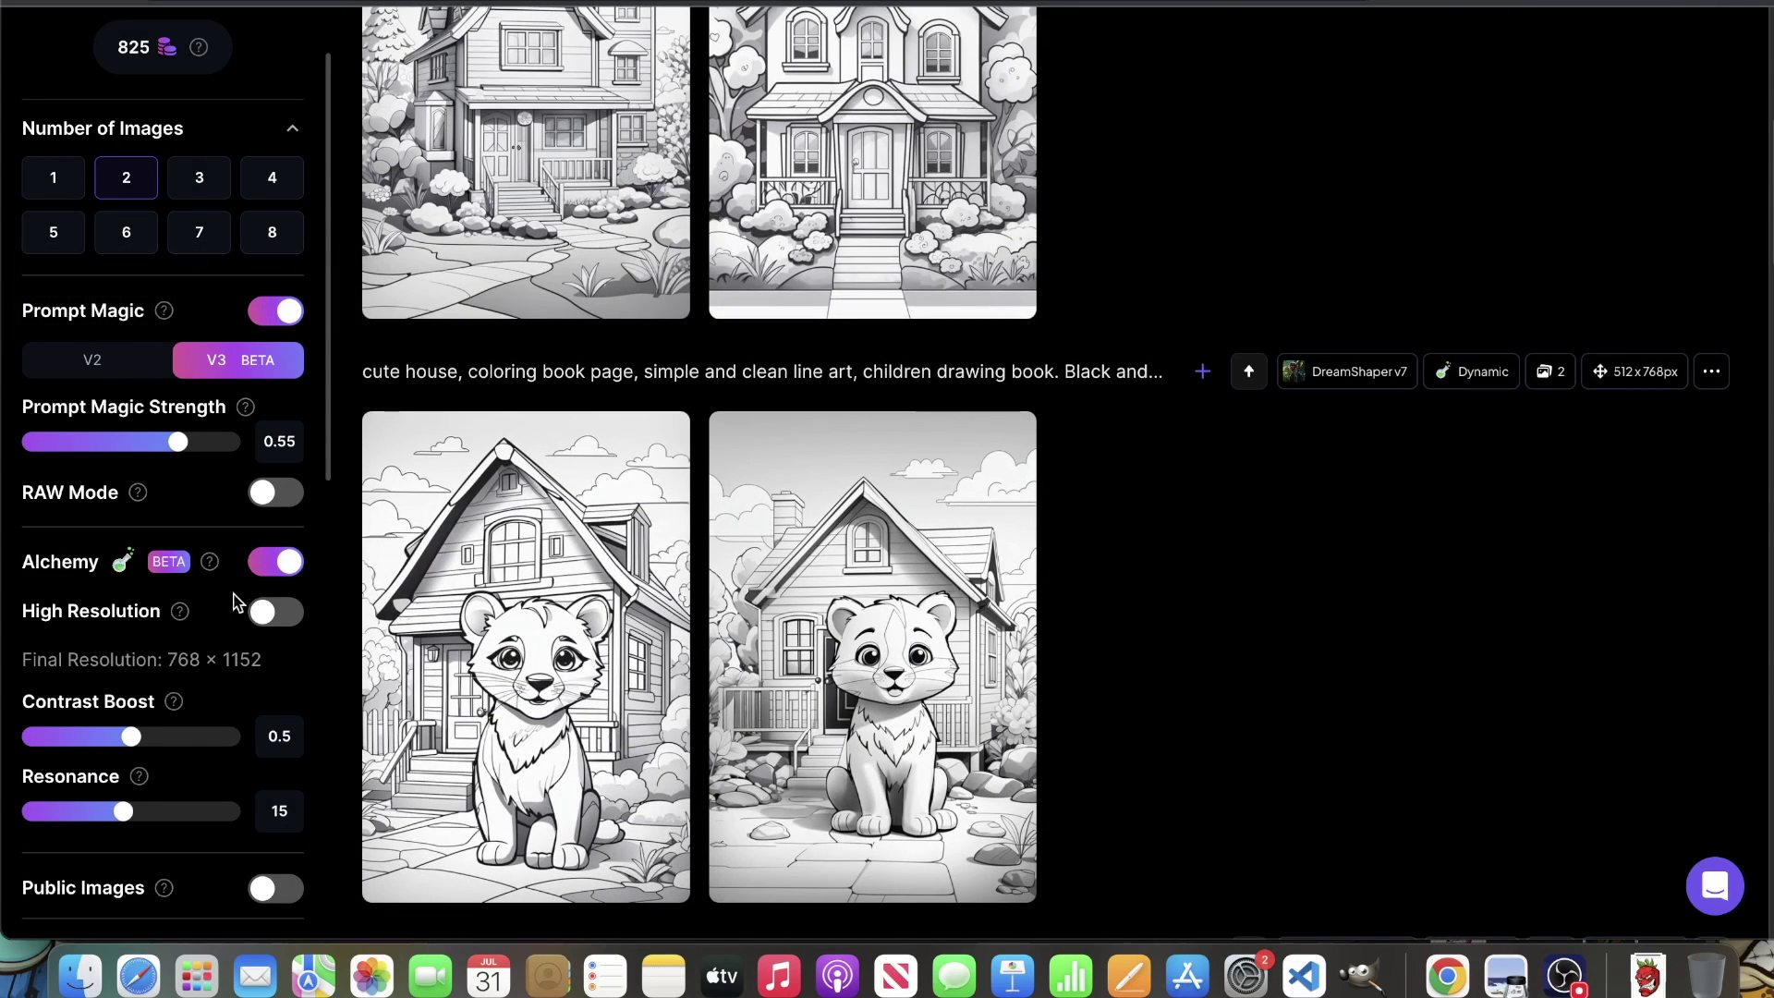
pyautogui.scroll(-8, 374, 612)
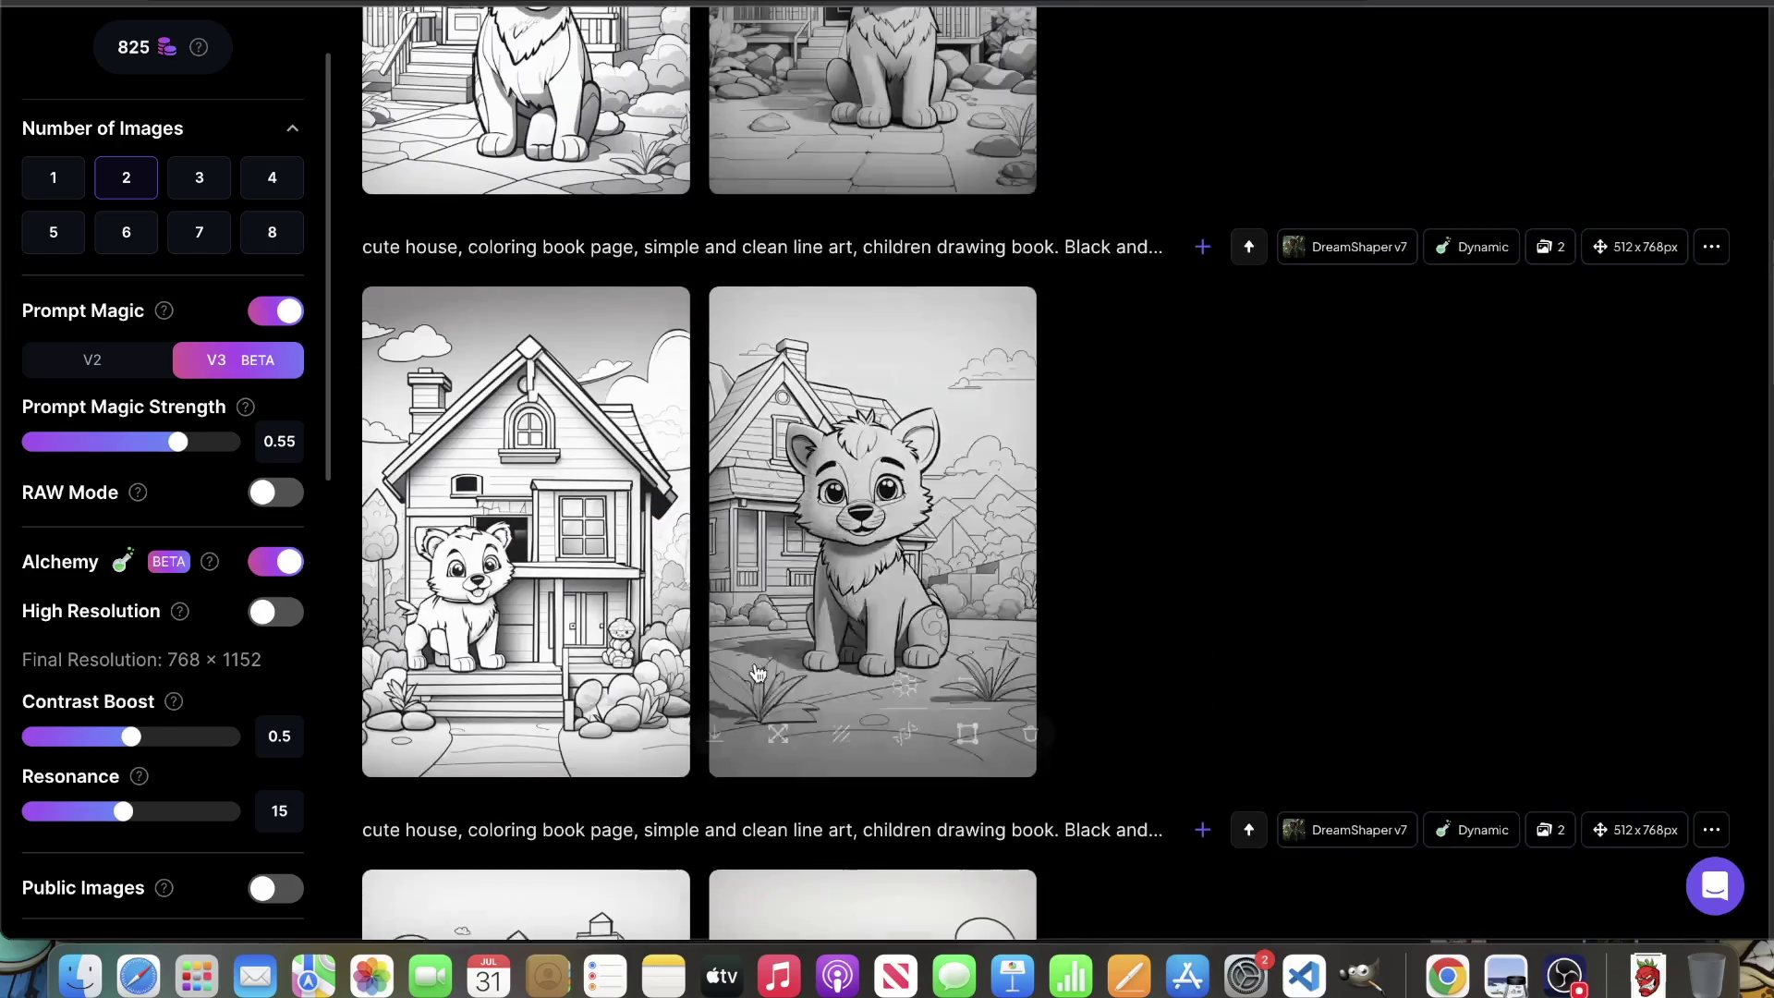
pyautogui.scroll(-4, 872, 518)
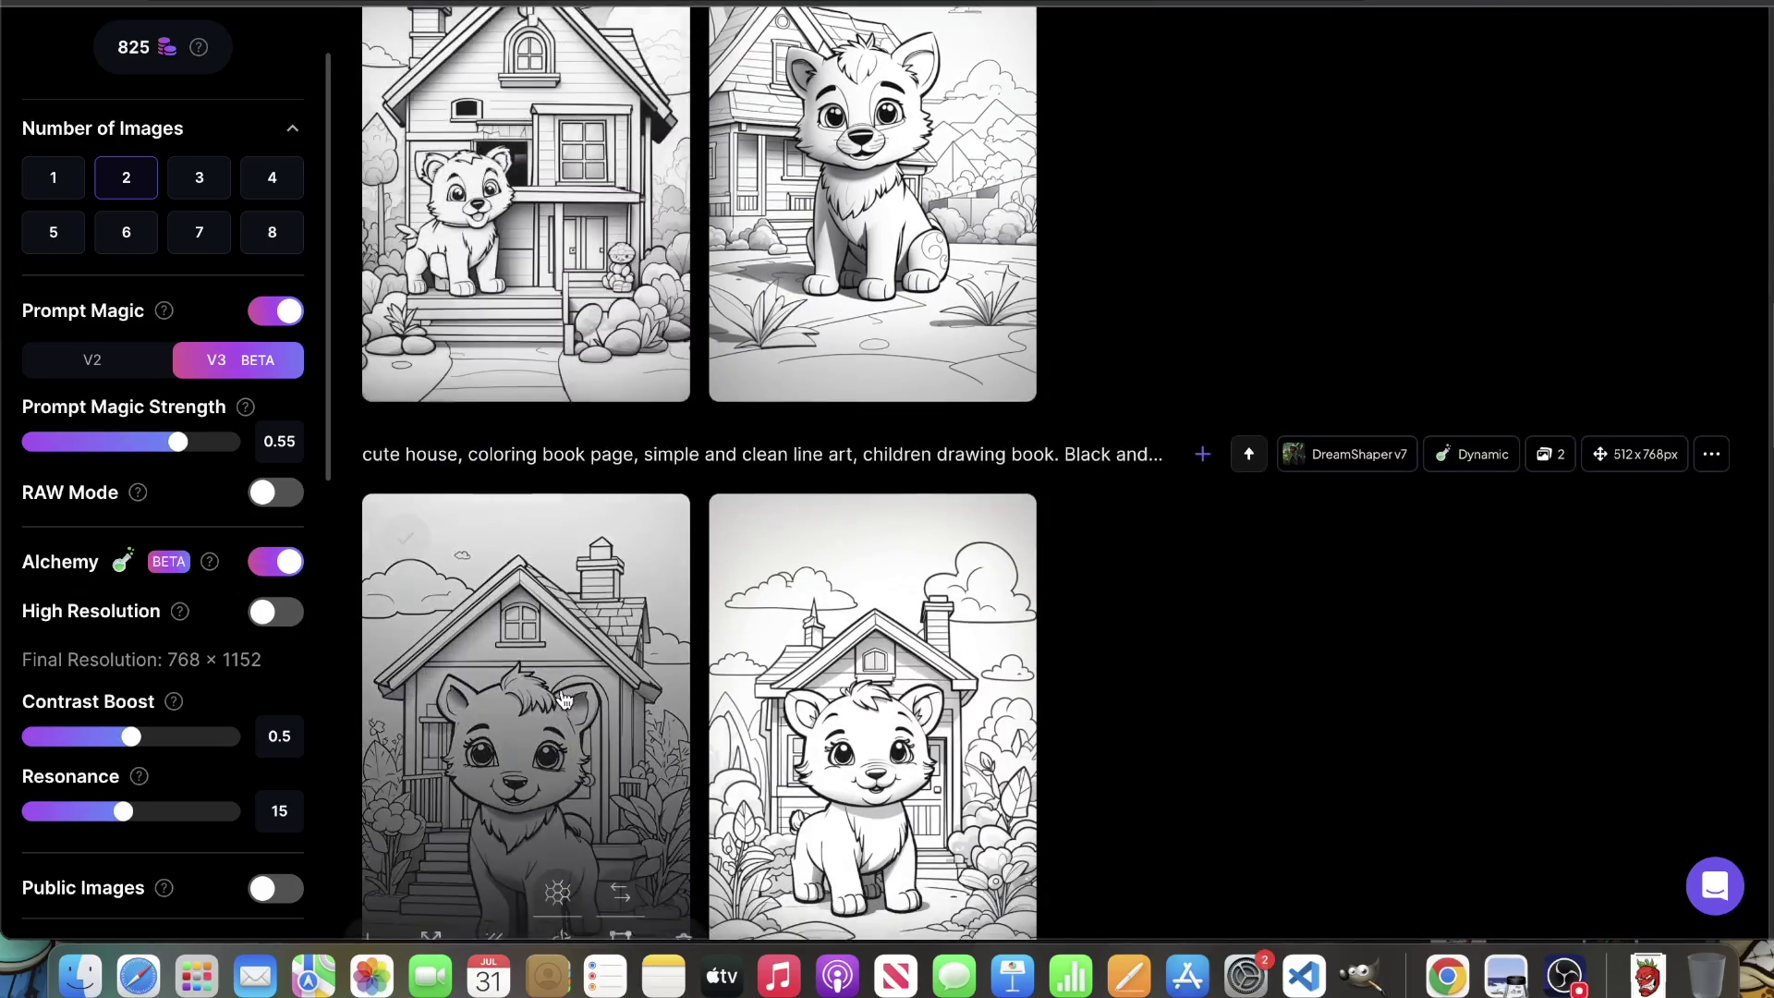
pyautogui.click(872, 518)
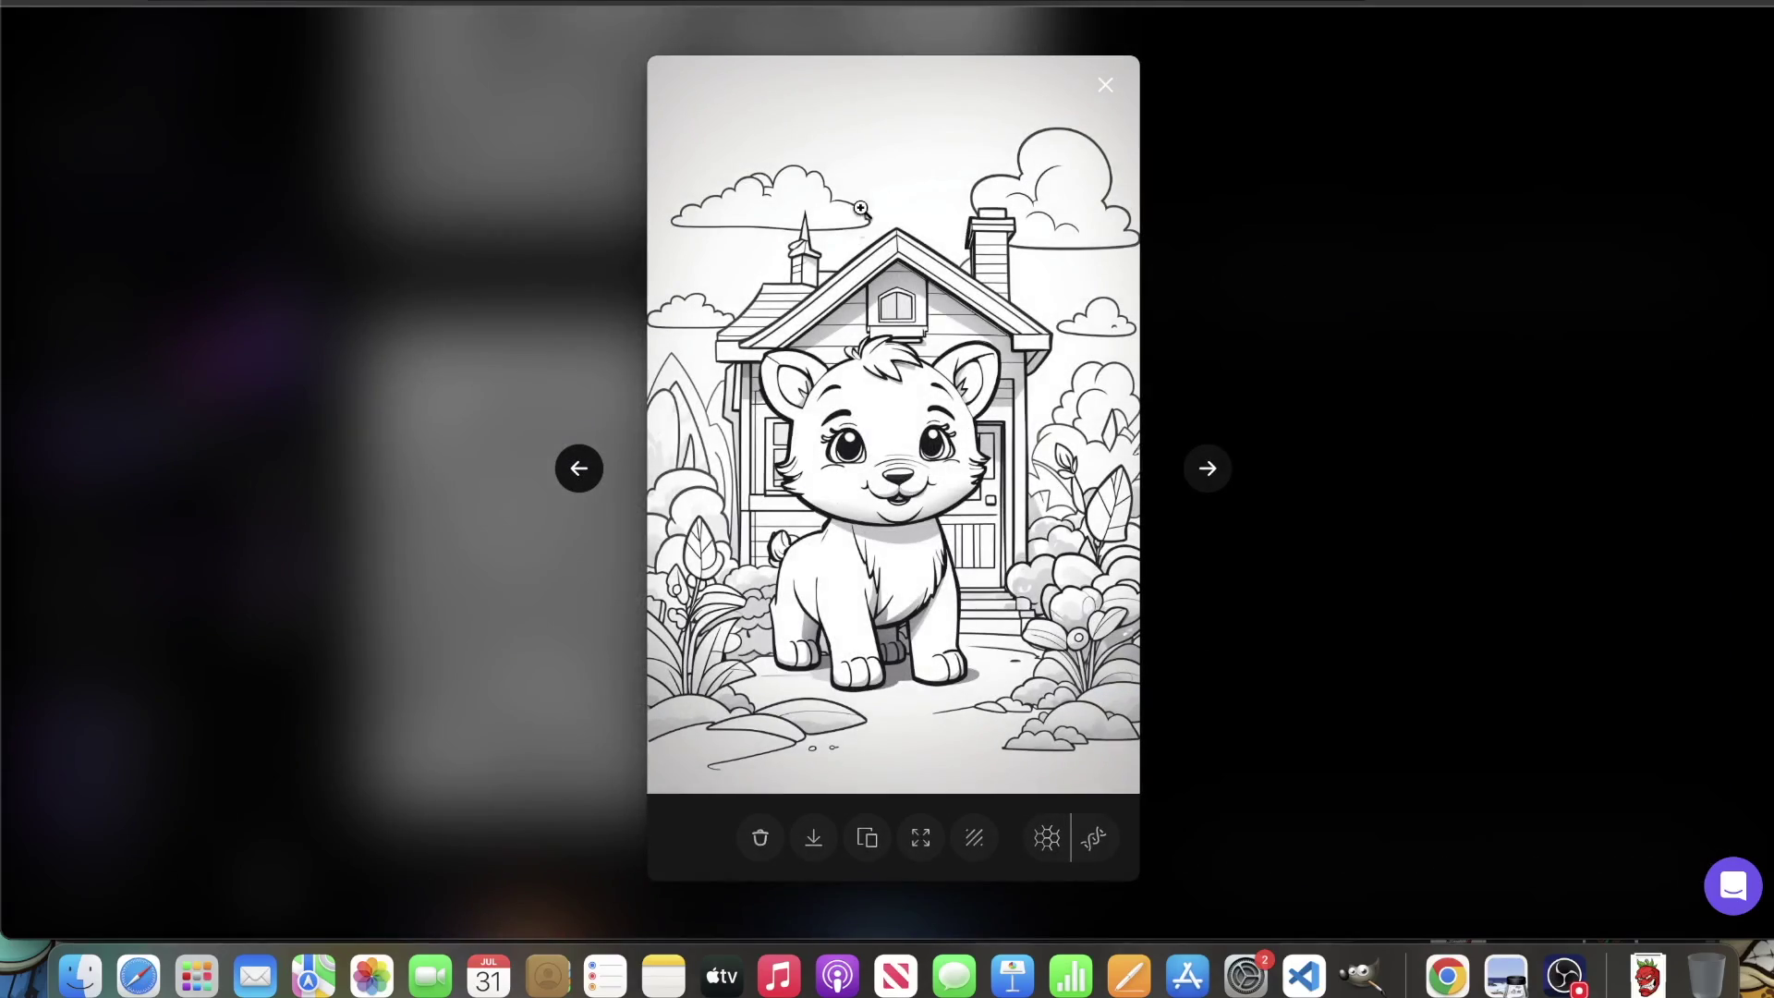
pyautogui.click(907, 327)
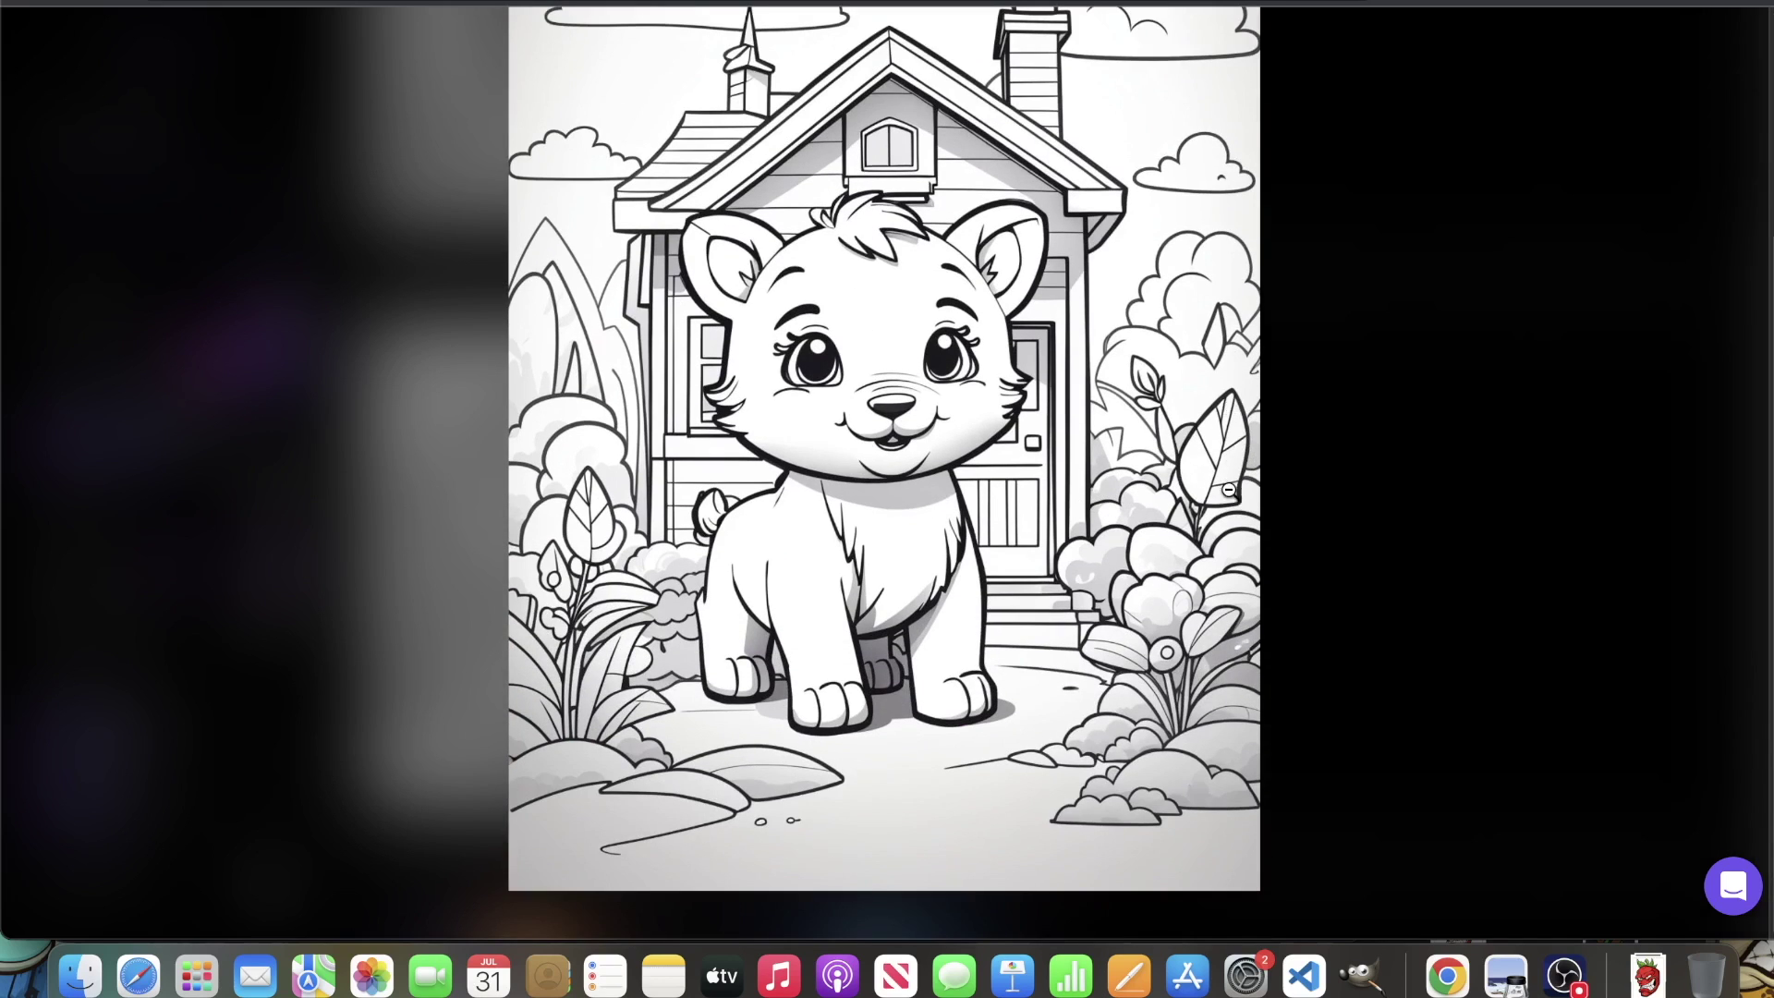
pyautogui.click(1521, 336)
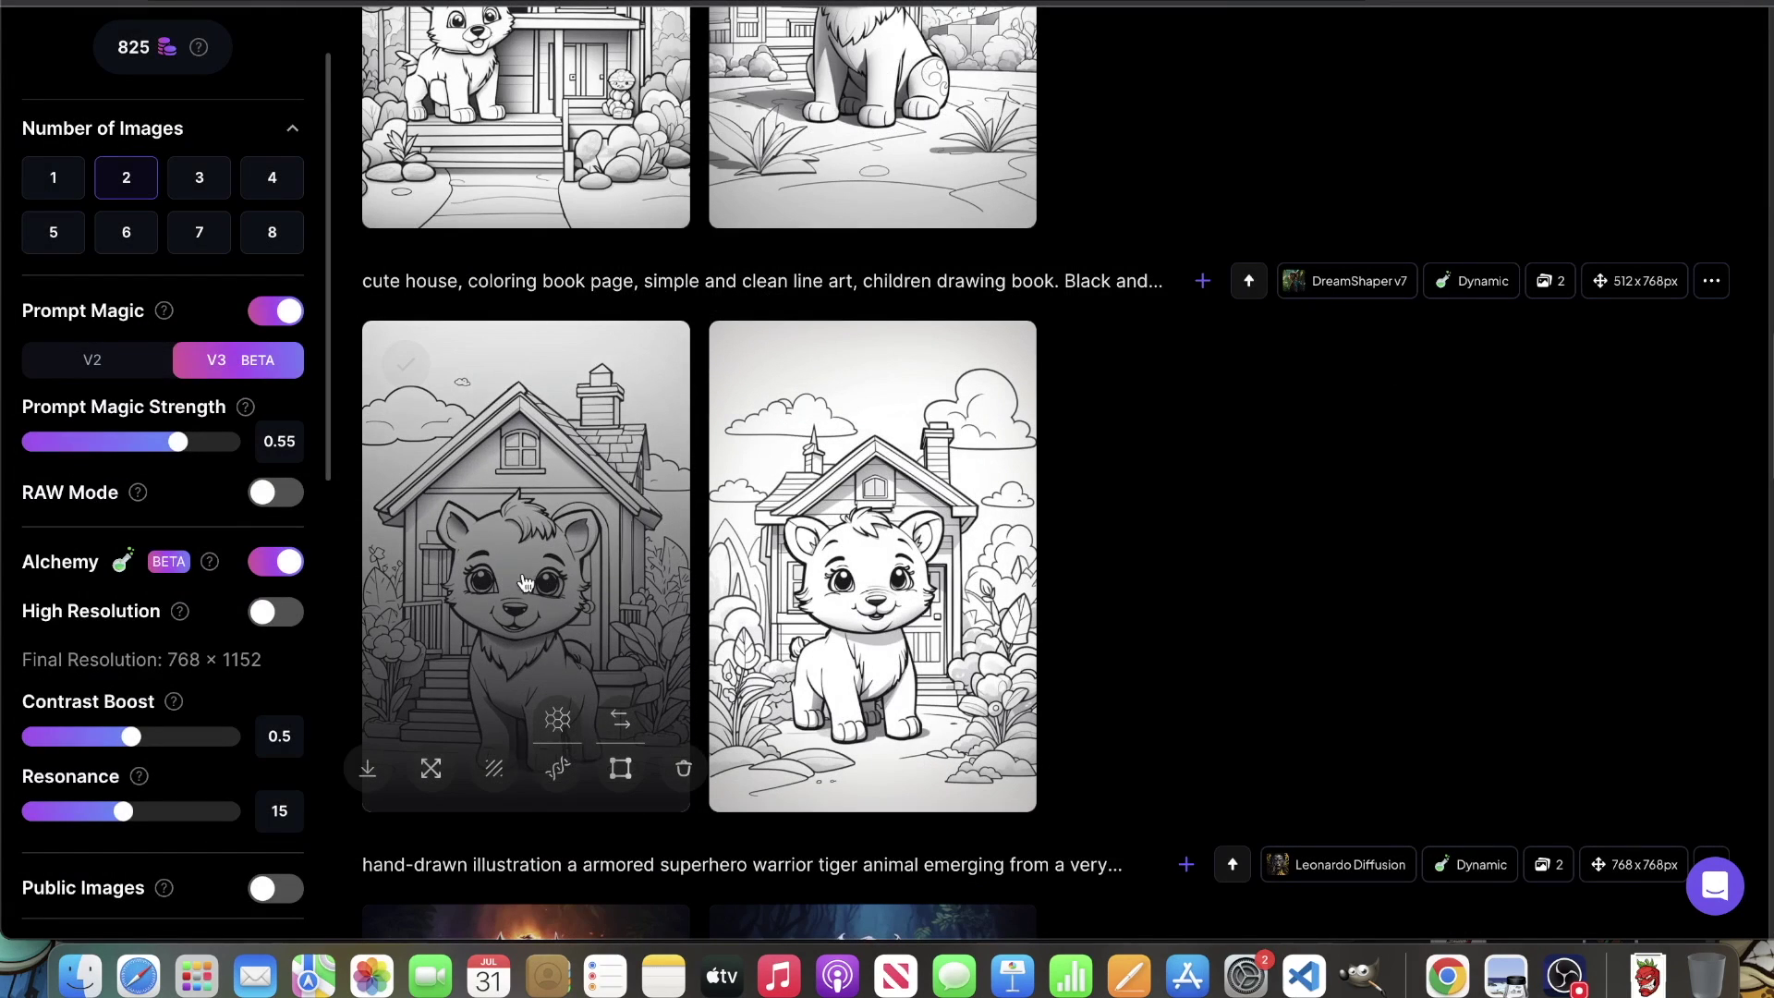
# Step: Set Contrast Boost to 0 and the number of images to 1, and generate the cute house coloring page
pyautogui.scroll(-3, 159, 688)
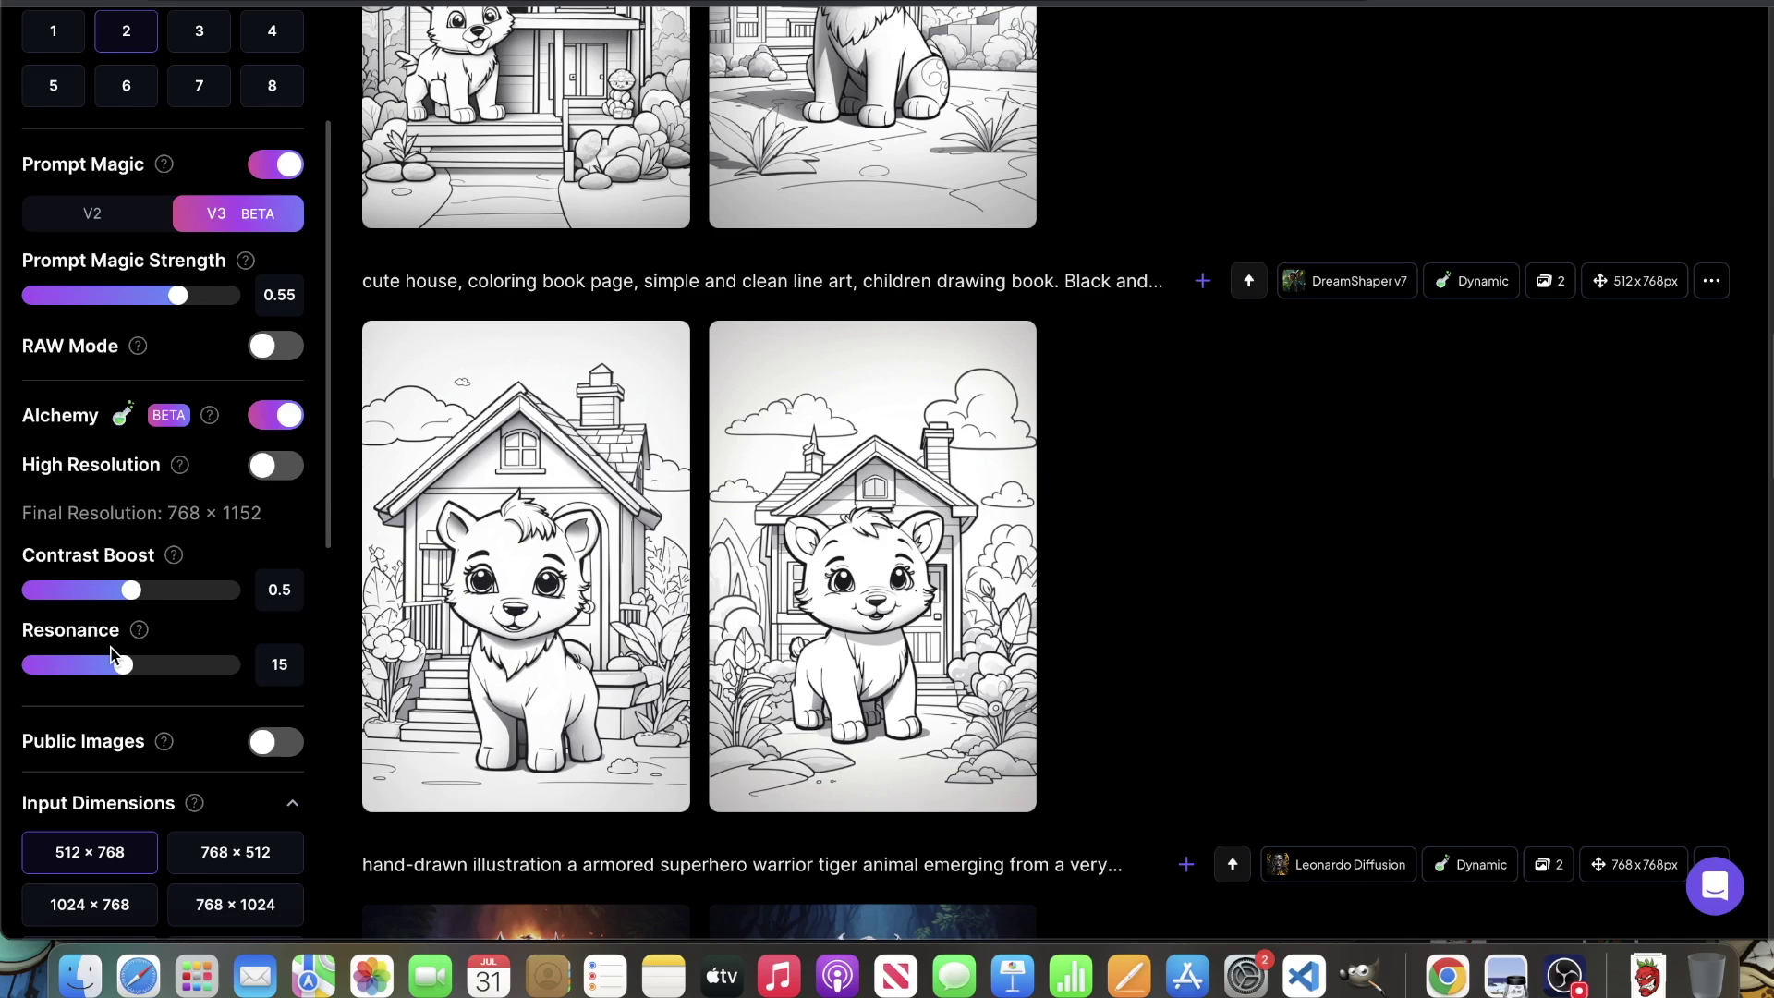
pyautogui.scroll(10, 1128, 653)
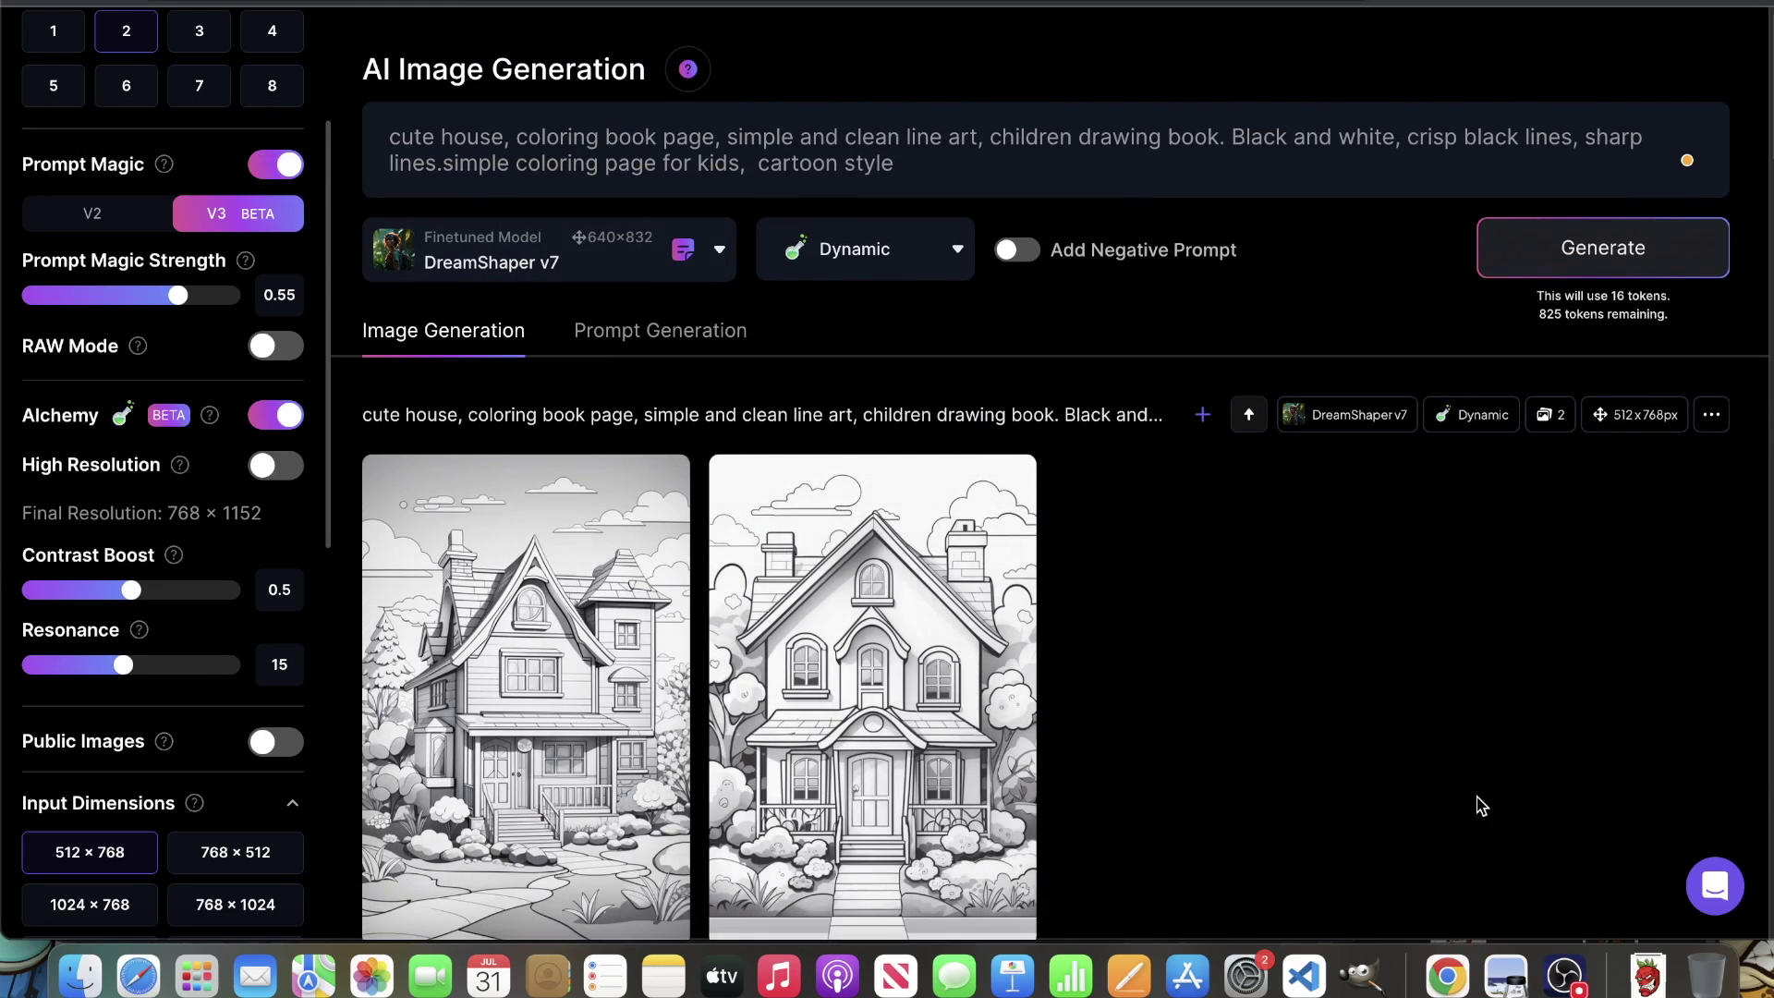
pyautogui.scroll(-1, 869, 683)
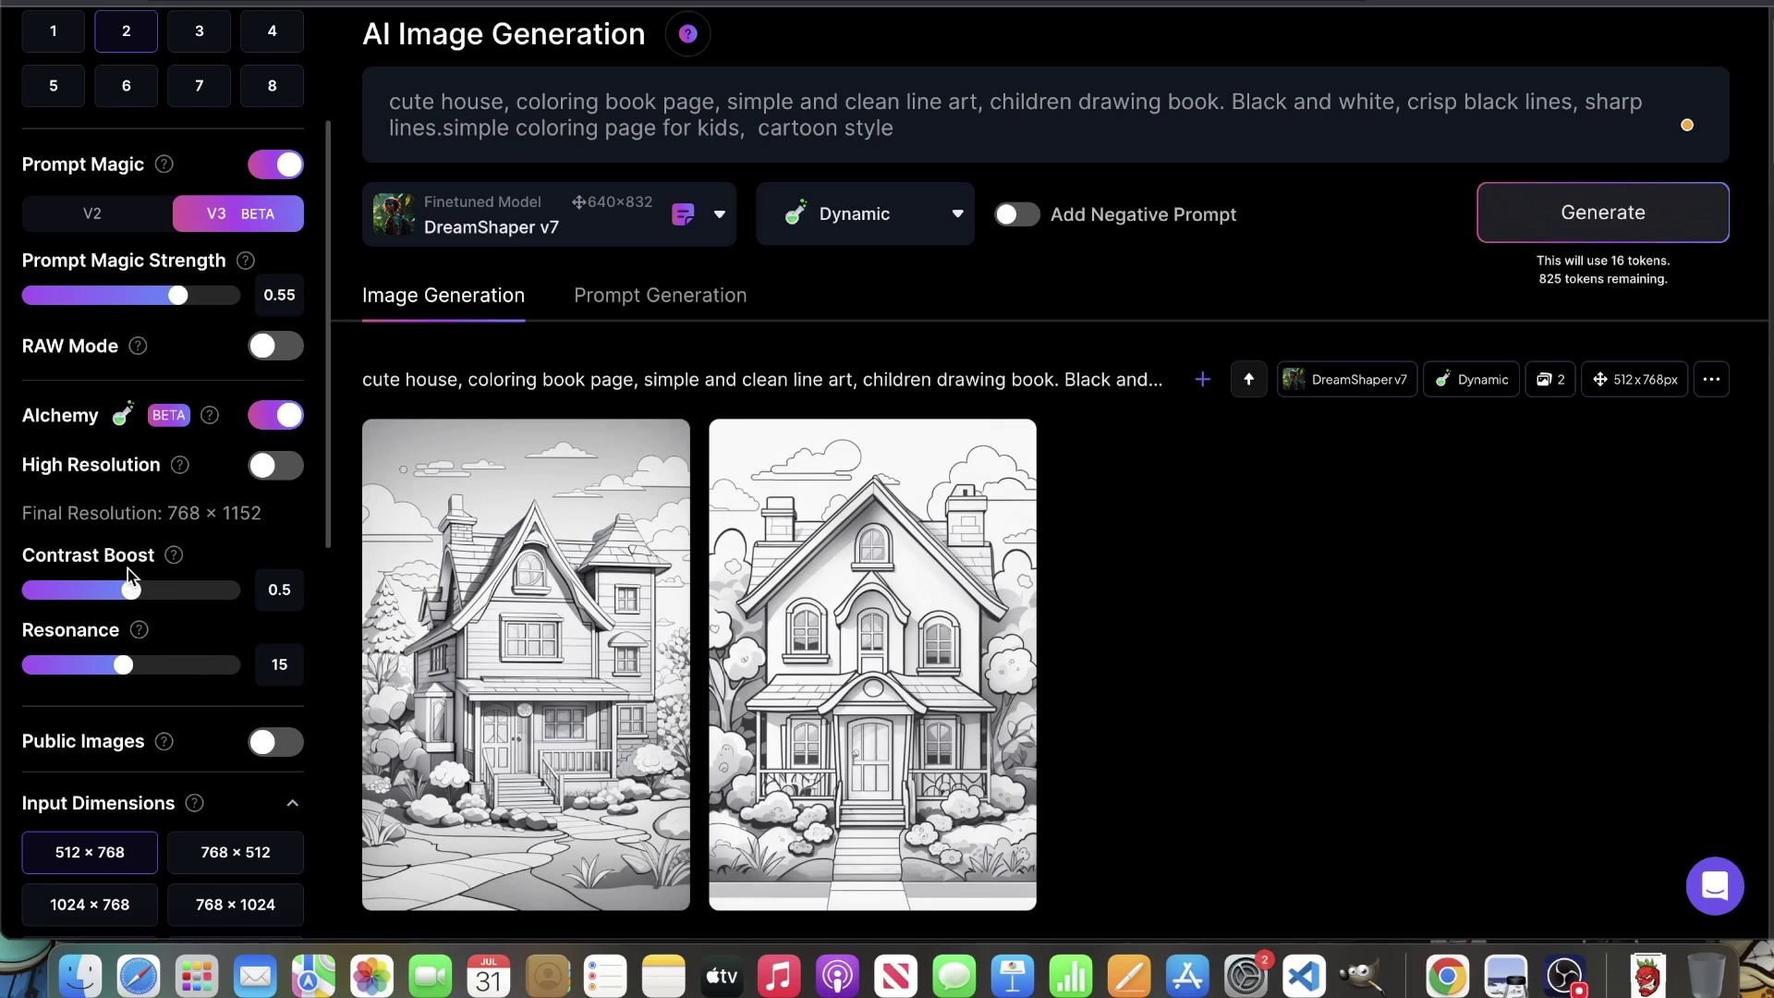
pyautogui.moveTo(176, 557)
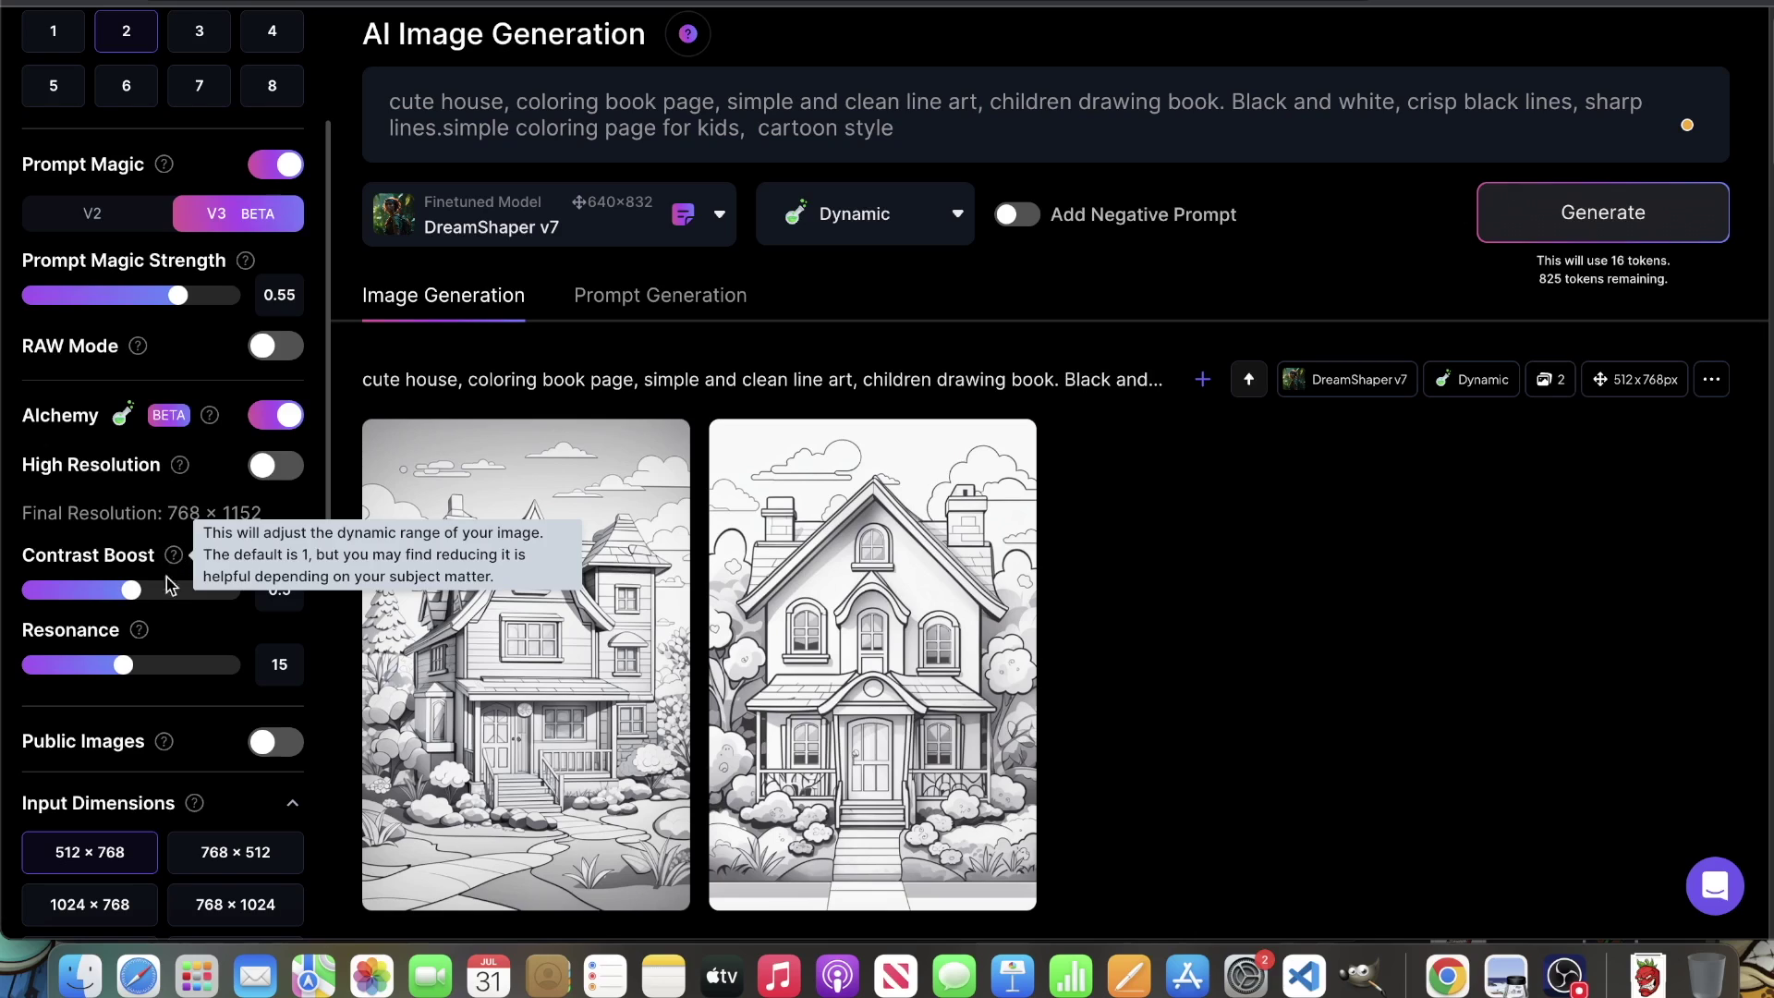
pyautogui.moveTo(130, 591); pyautogui.dragTo(18, 591)
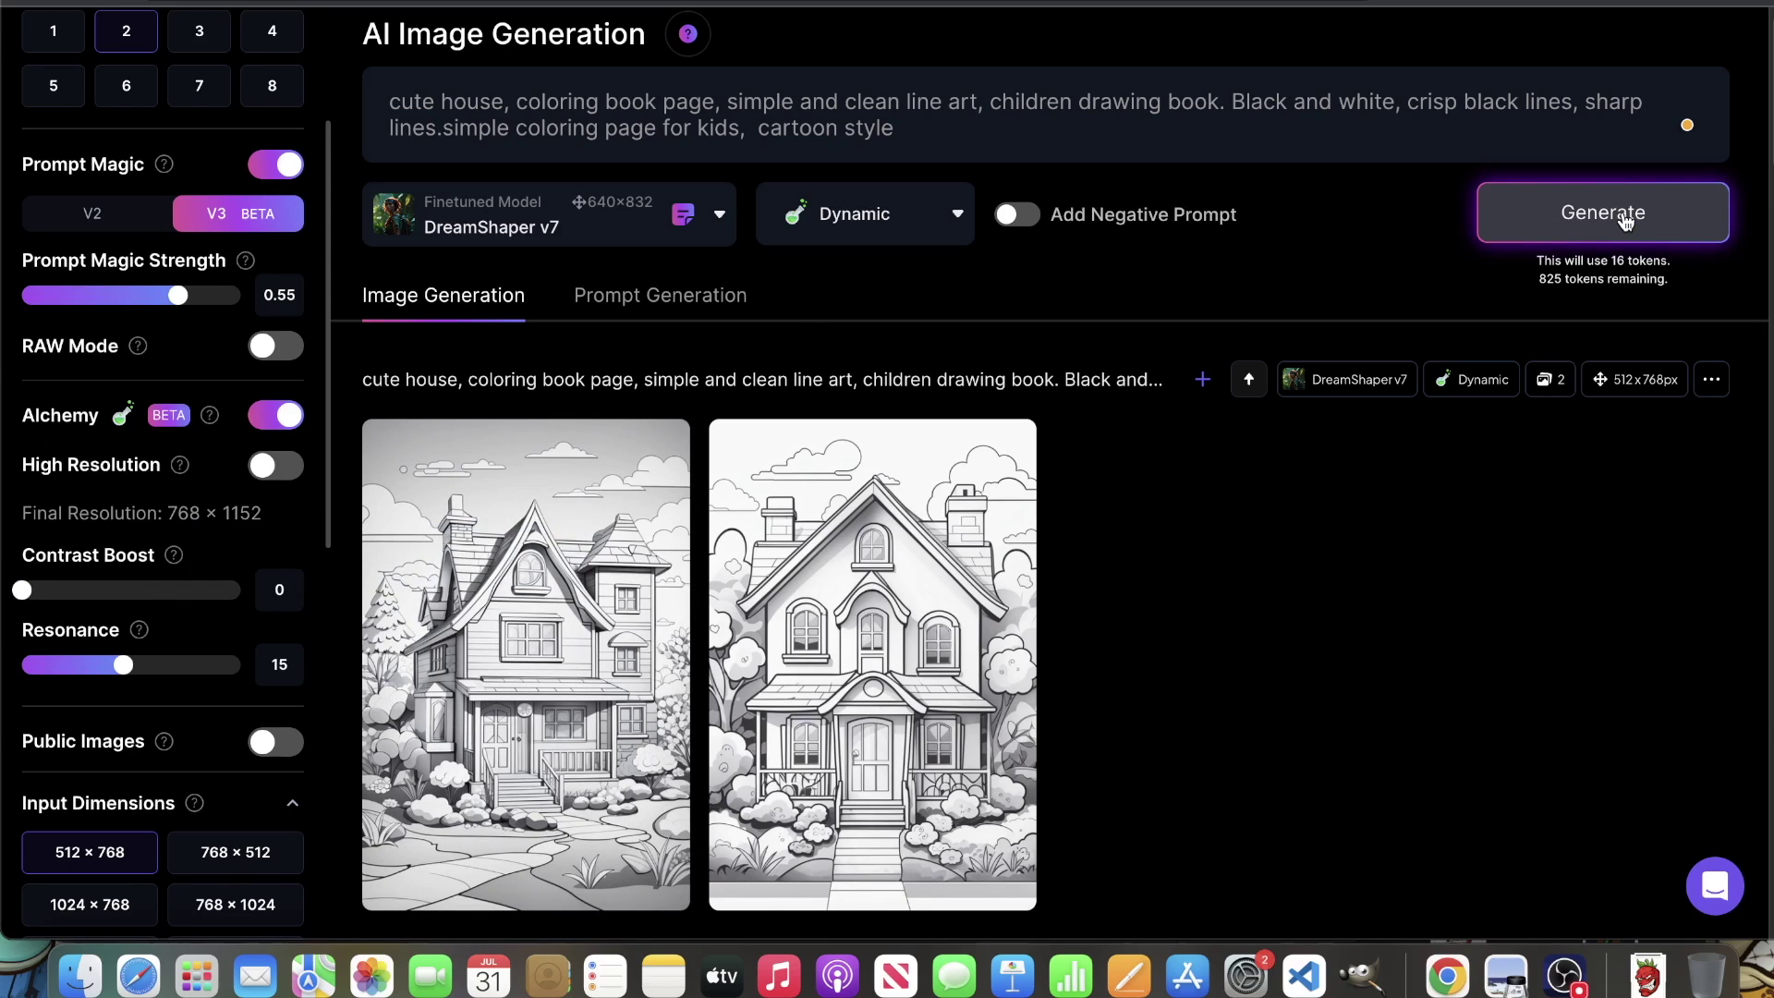
pyautogui.click(52, 31)
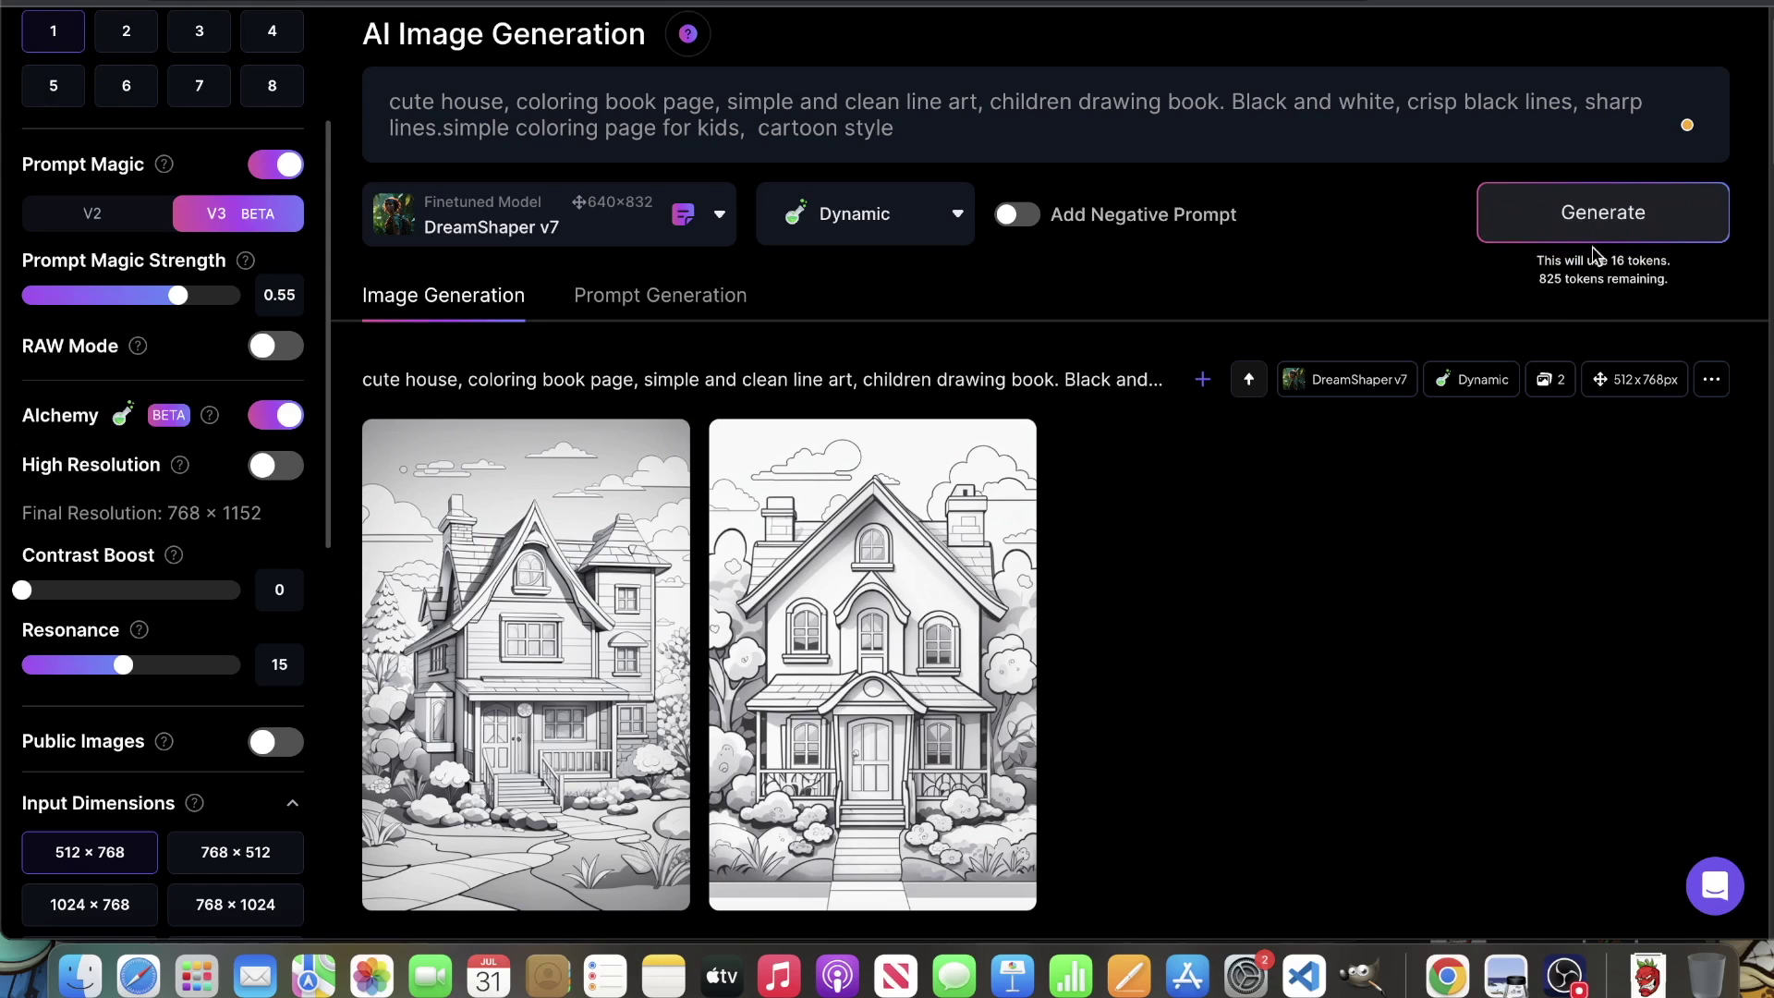
pyautogui.click(1602, 214)
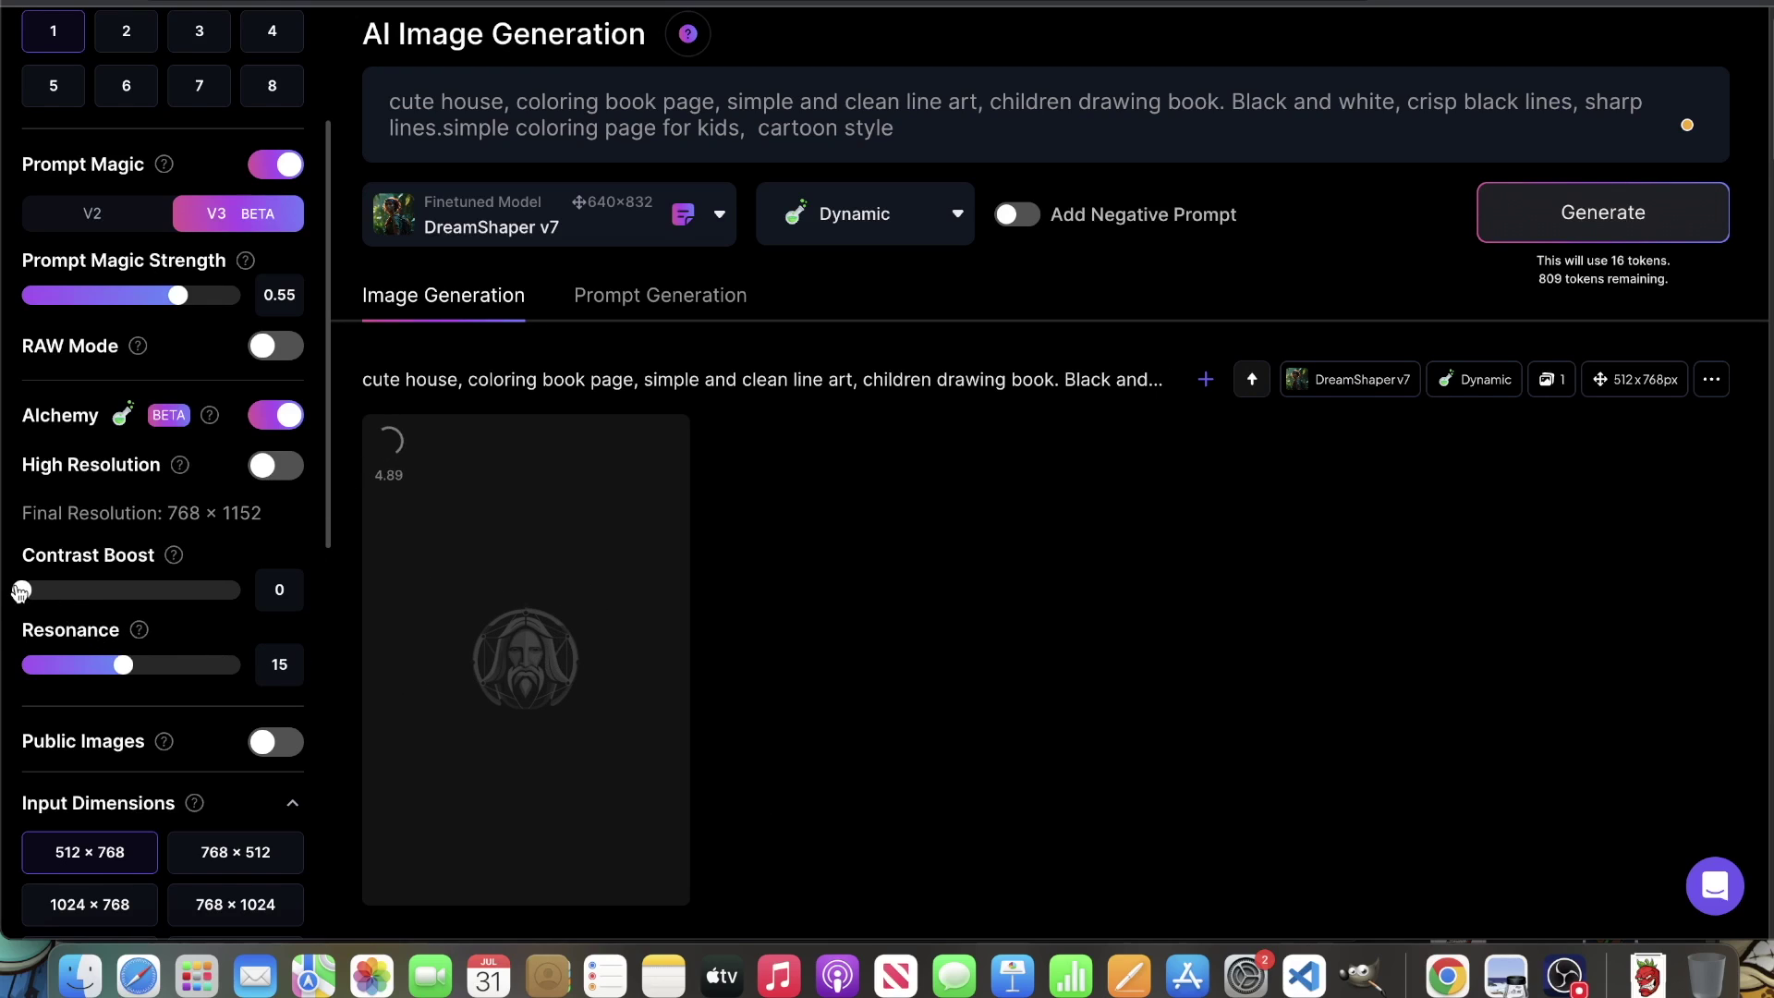
# Step: Set Contrast Boost to 1 and generate another cute house image from the same prompt
pyautogui.moveTo(21, 589); pyautogui.dragTo(250, 584)
pyautogui.click(1686, 217)
# Step: Examine the house image generated with Contrast Boost 0 at enlarged size, and close the preview
pyautogui.scroll(-5, 909, 783)
pyautogui.scroll(-3, 910, 783)
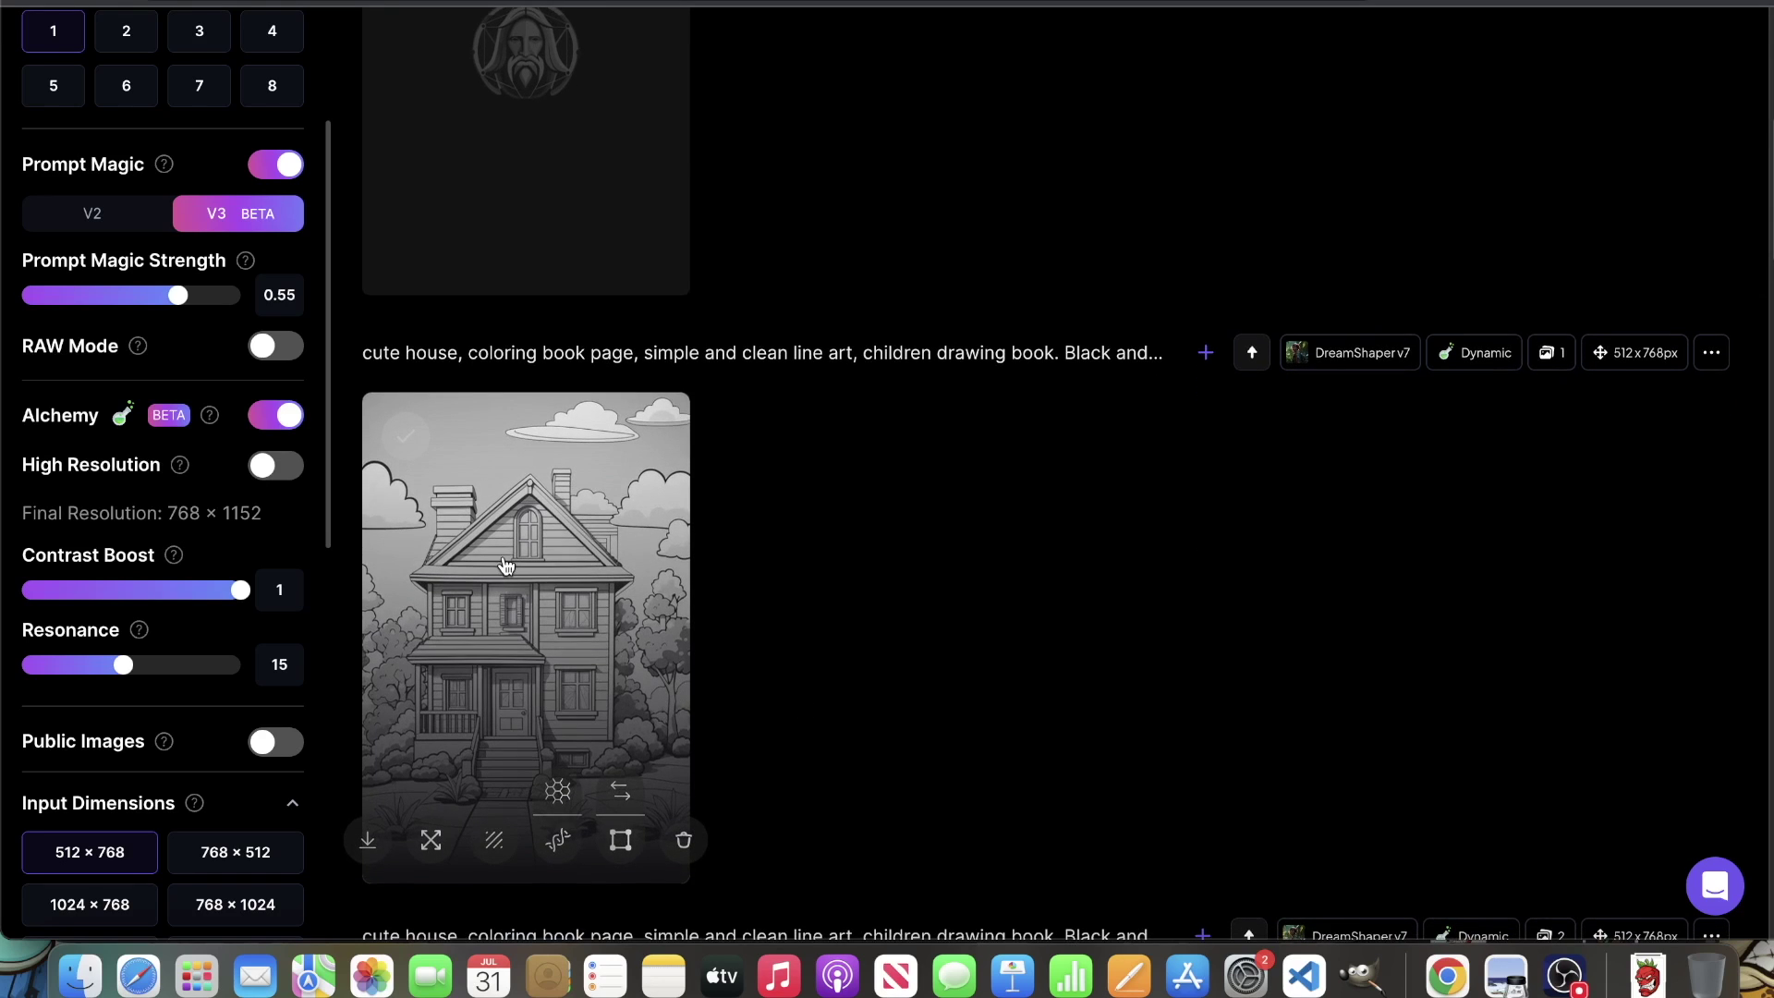
pyautogui.click(507, 566)
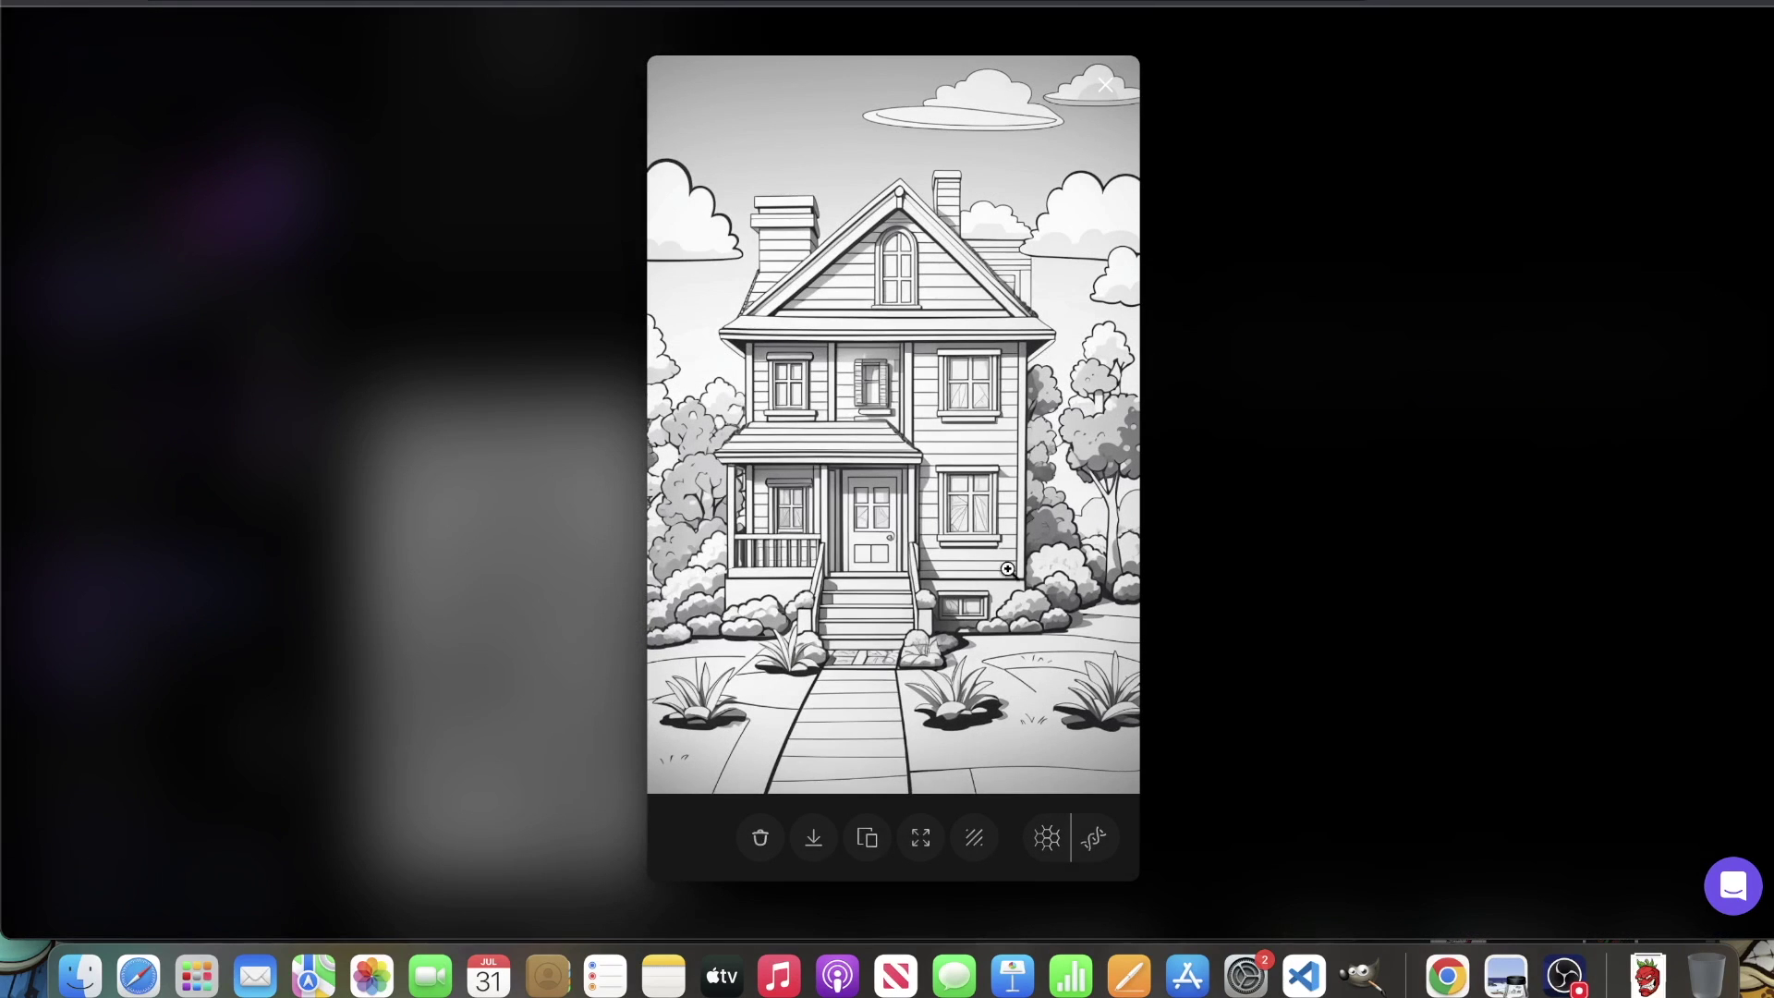
pyautogui.click(1009, 358)
pyautogui.scroll(-3, 813, 489)
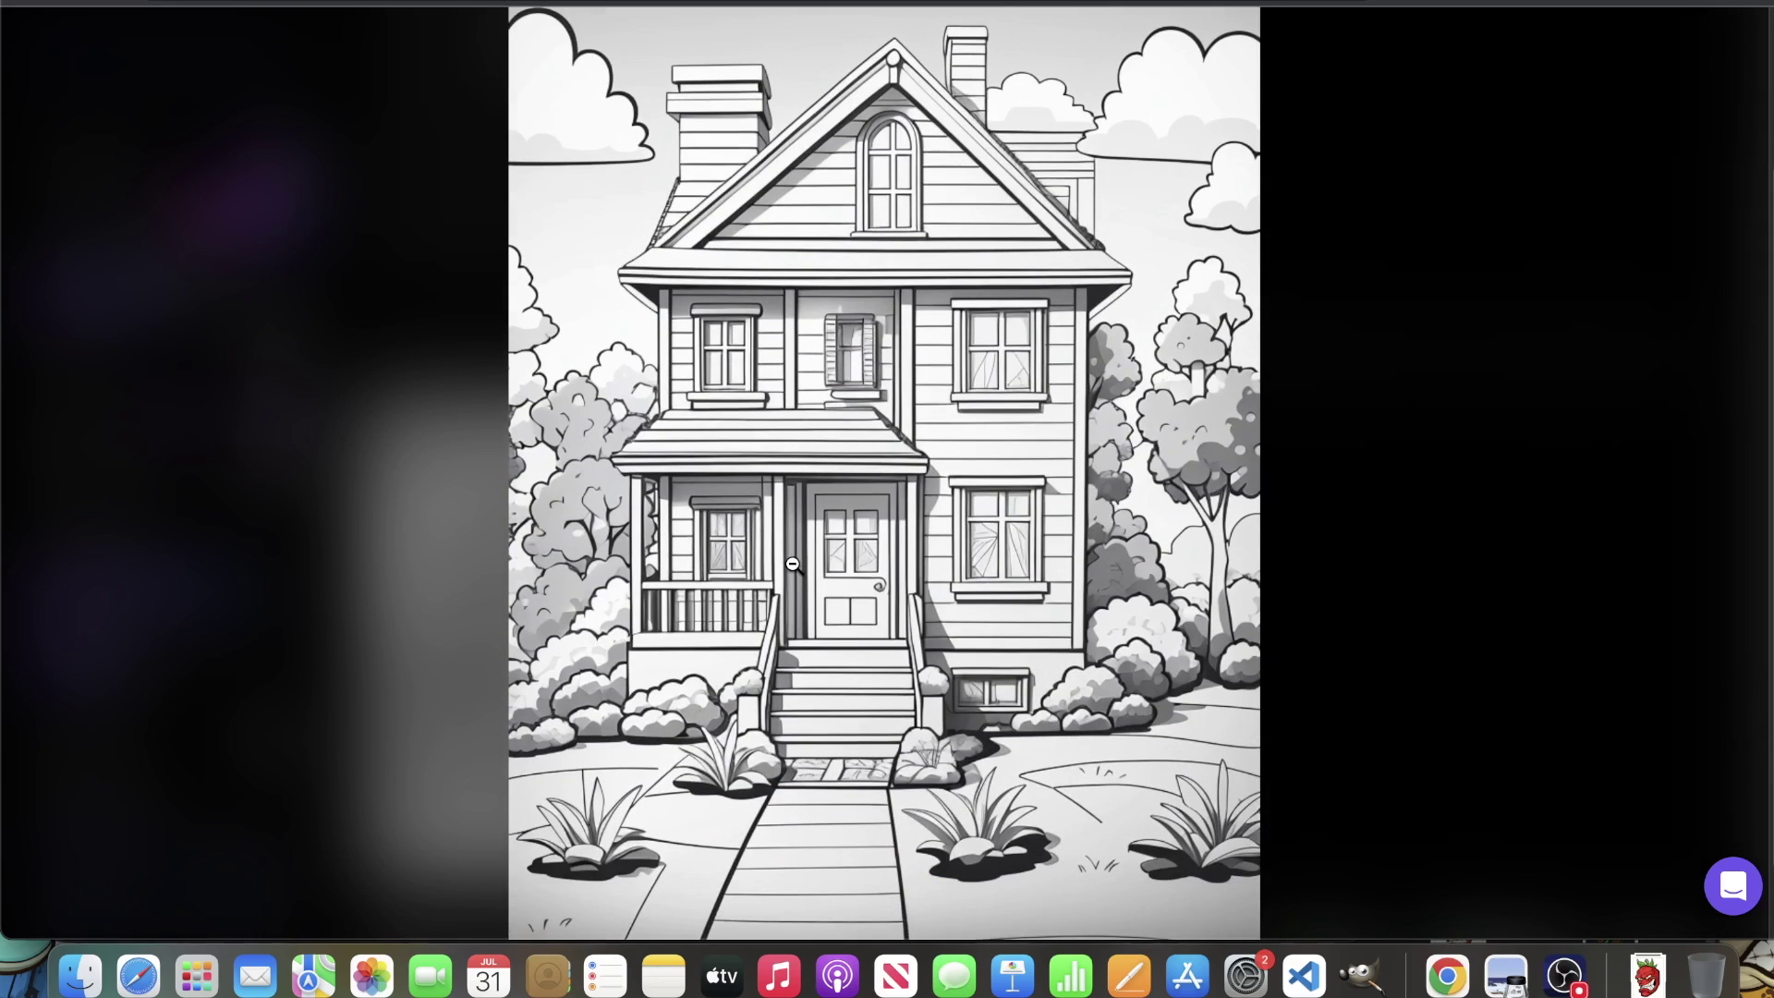
pyautogui.click(962, 811)
pyautogui.click(1461, 681)
# Step: Examine the house image generated with Contrast Boost 1 at enlarged size, and close the preview
pyautogui.scroll(5, 924, 637)
pyautogui.scroll(1, 831, 623)
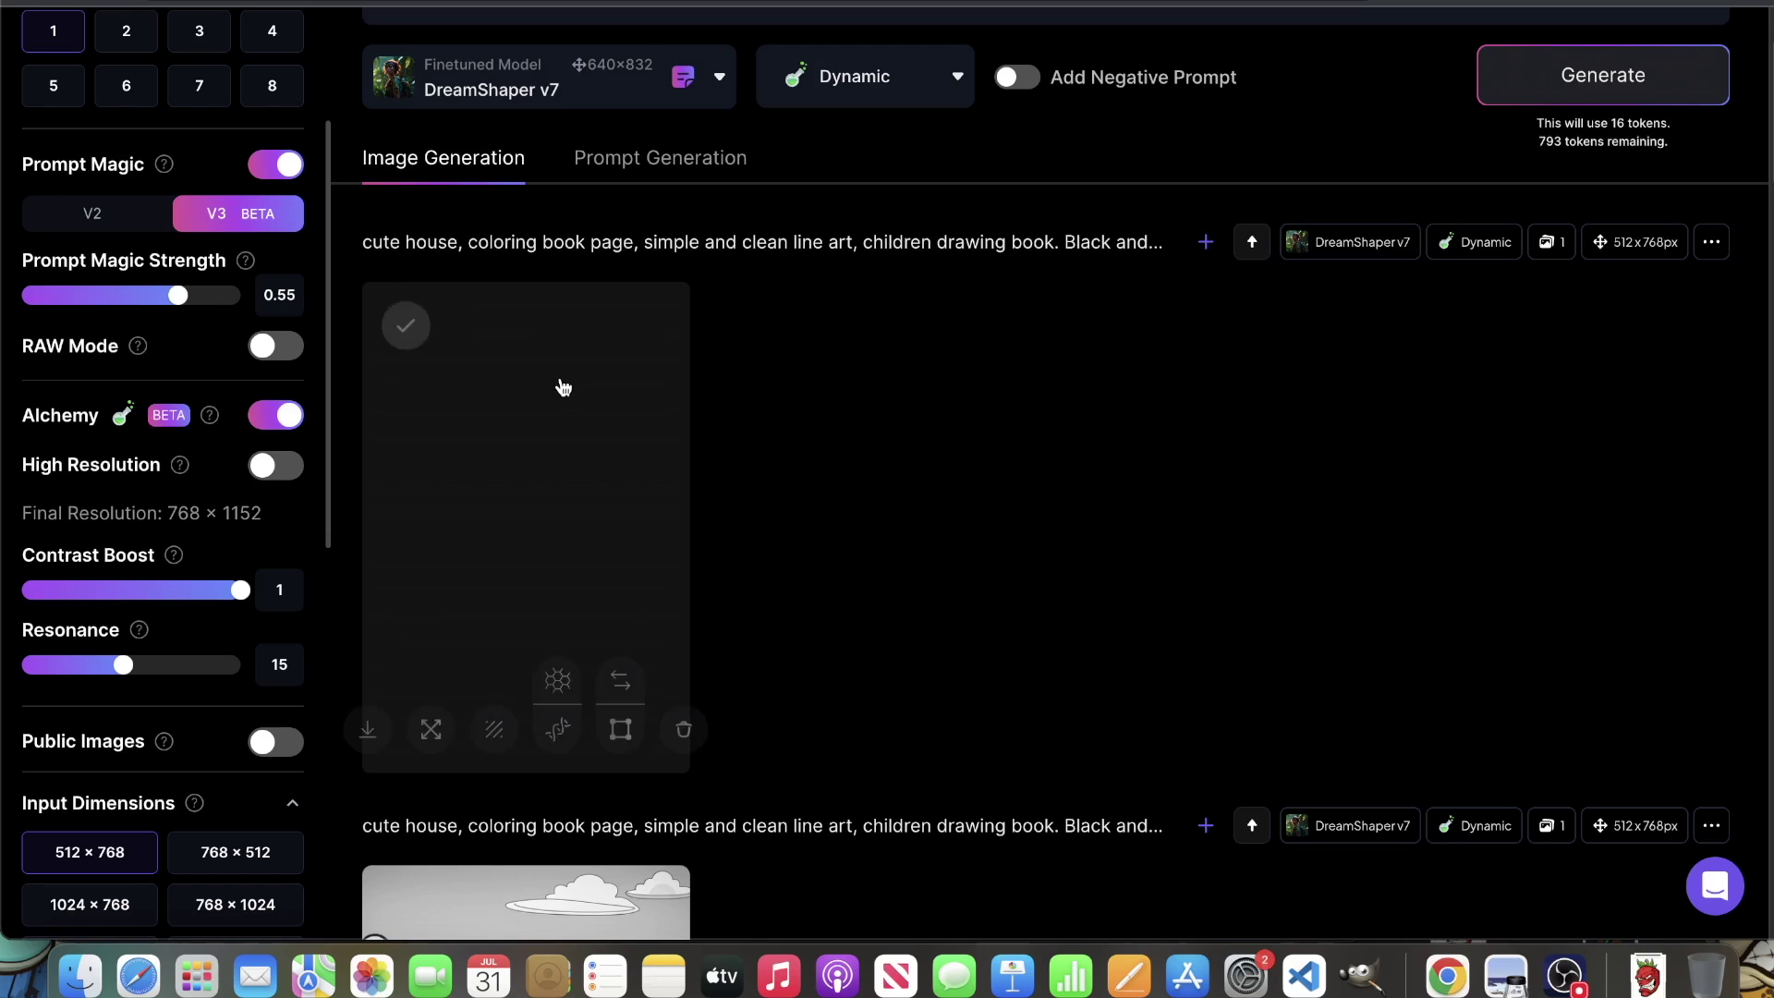
pyautogui.click(603, 554)
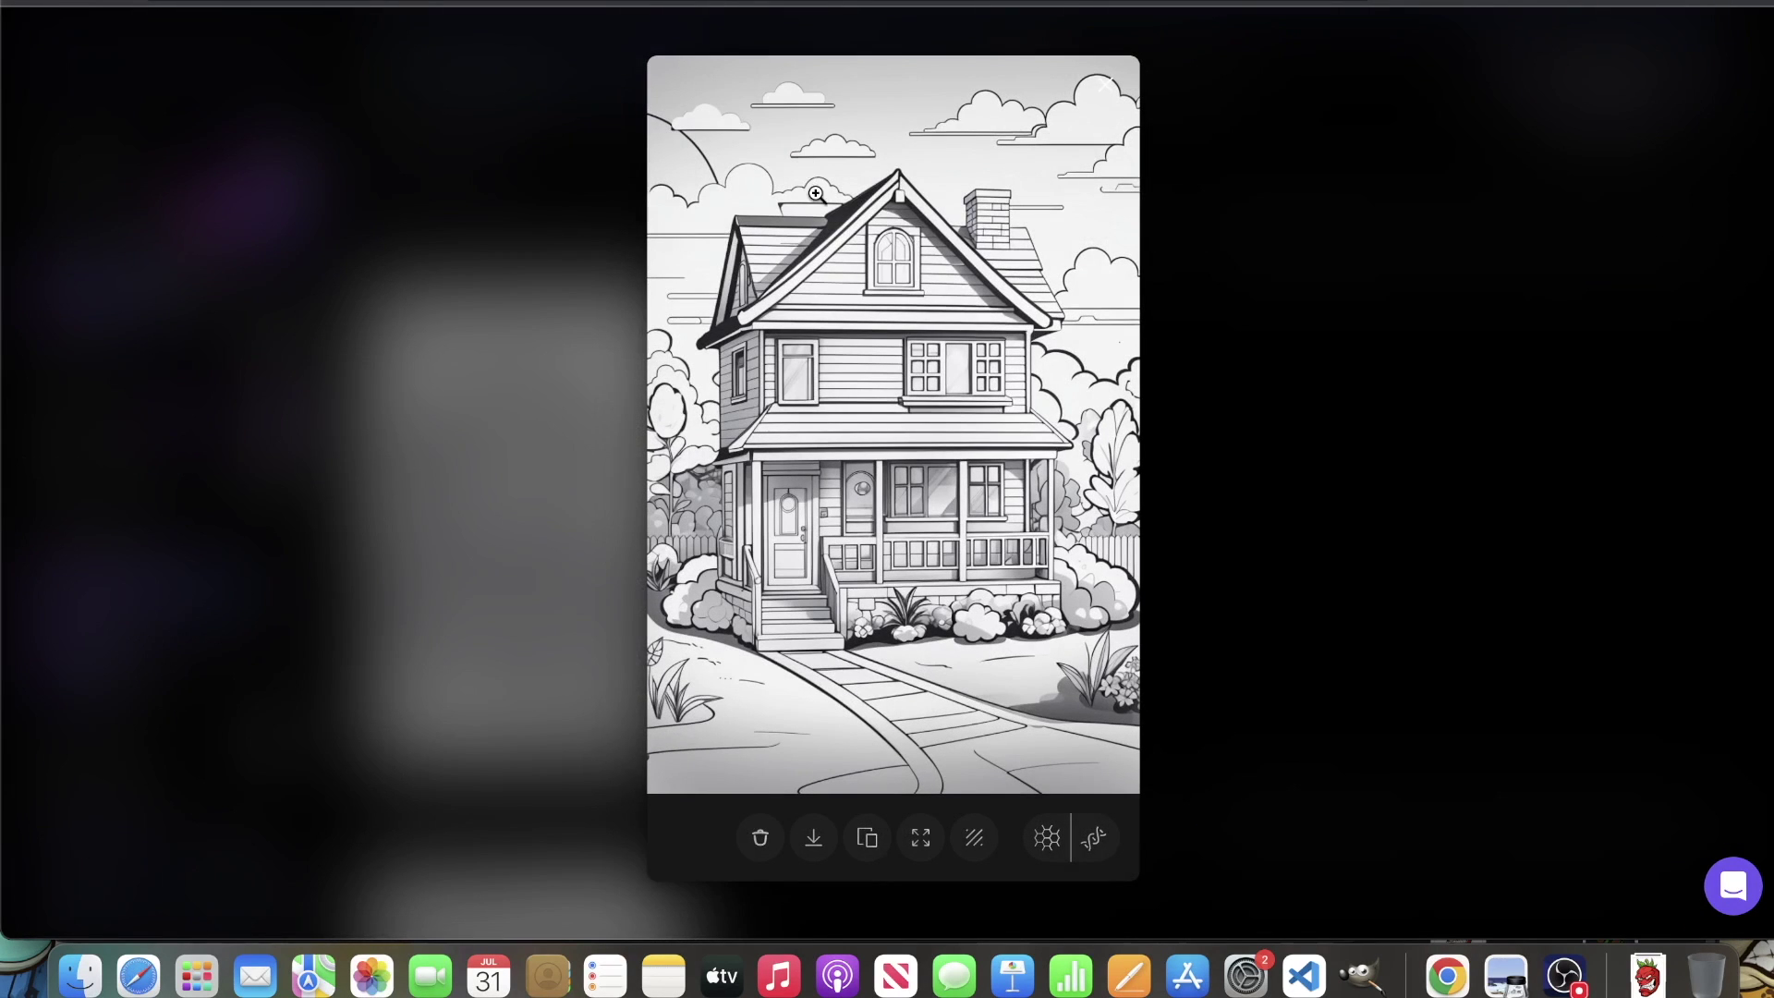
pyautogui.click(816, 193)
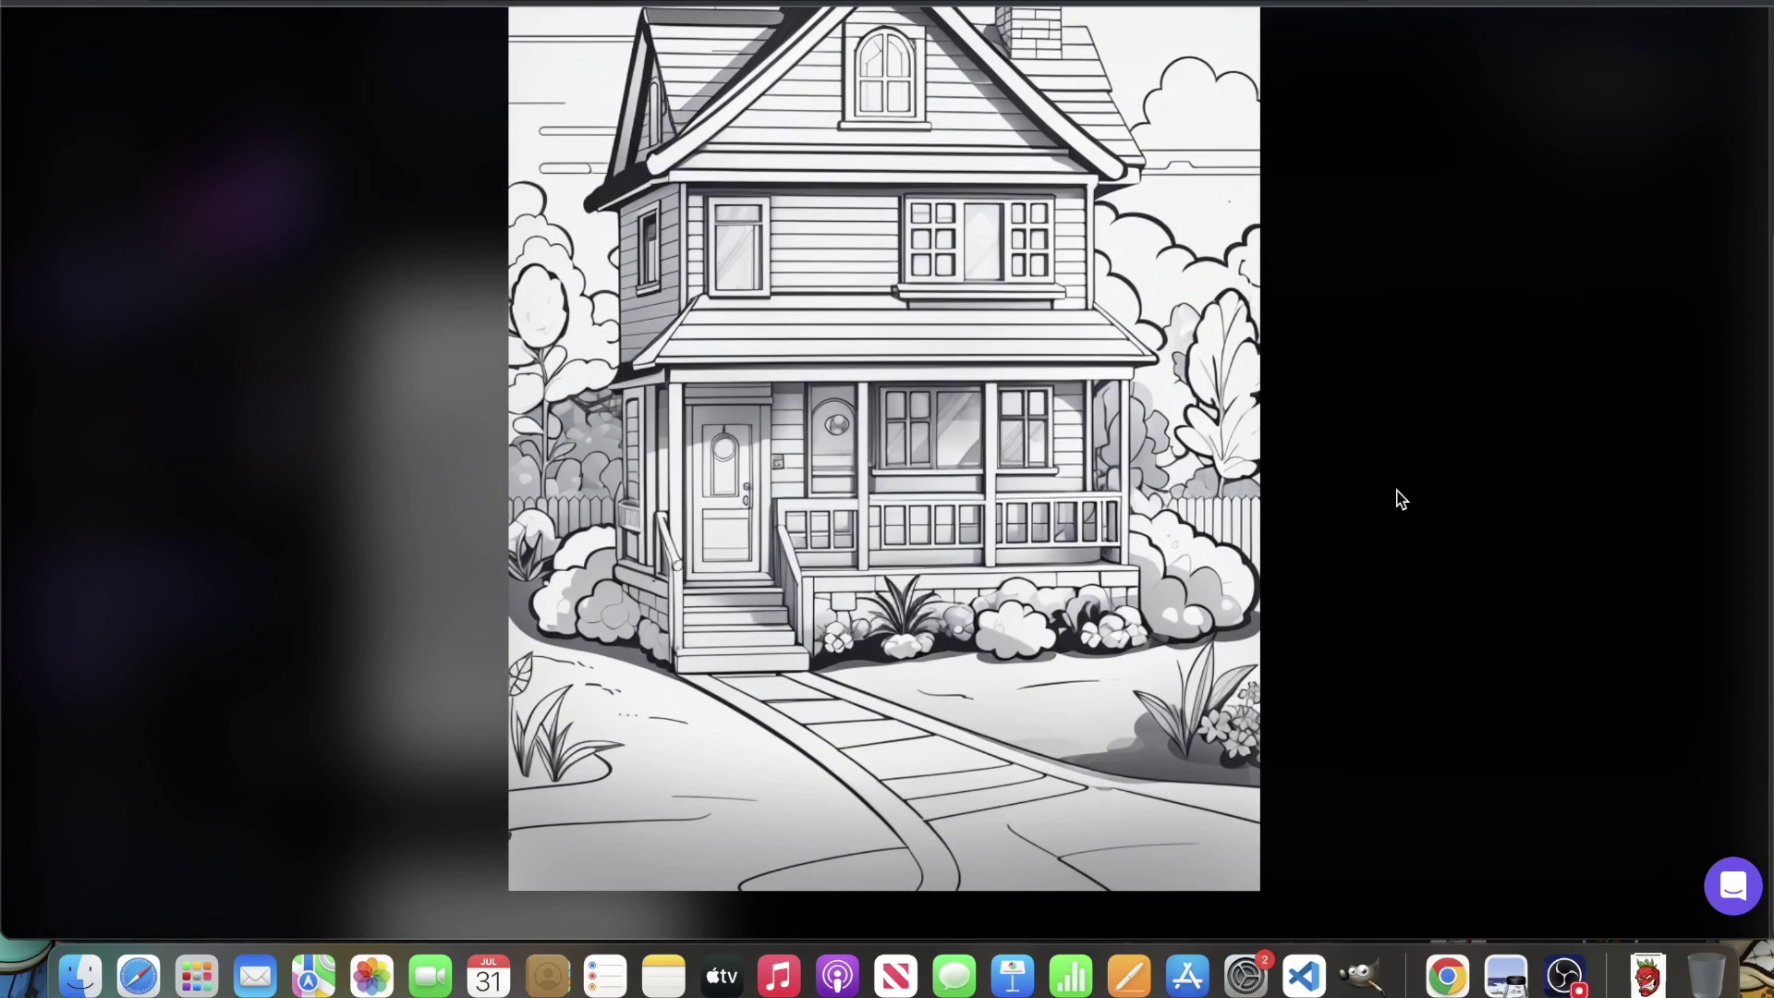
pyautogui.click(1163, 542)
pyautogui.click(1429, 518)
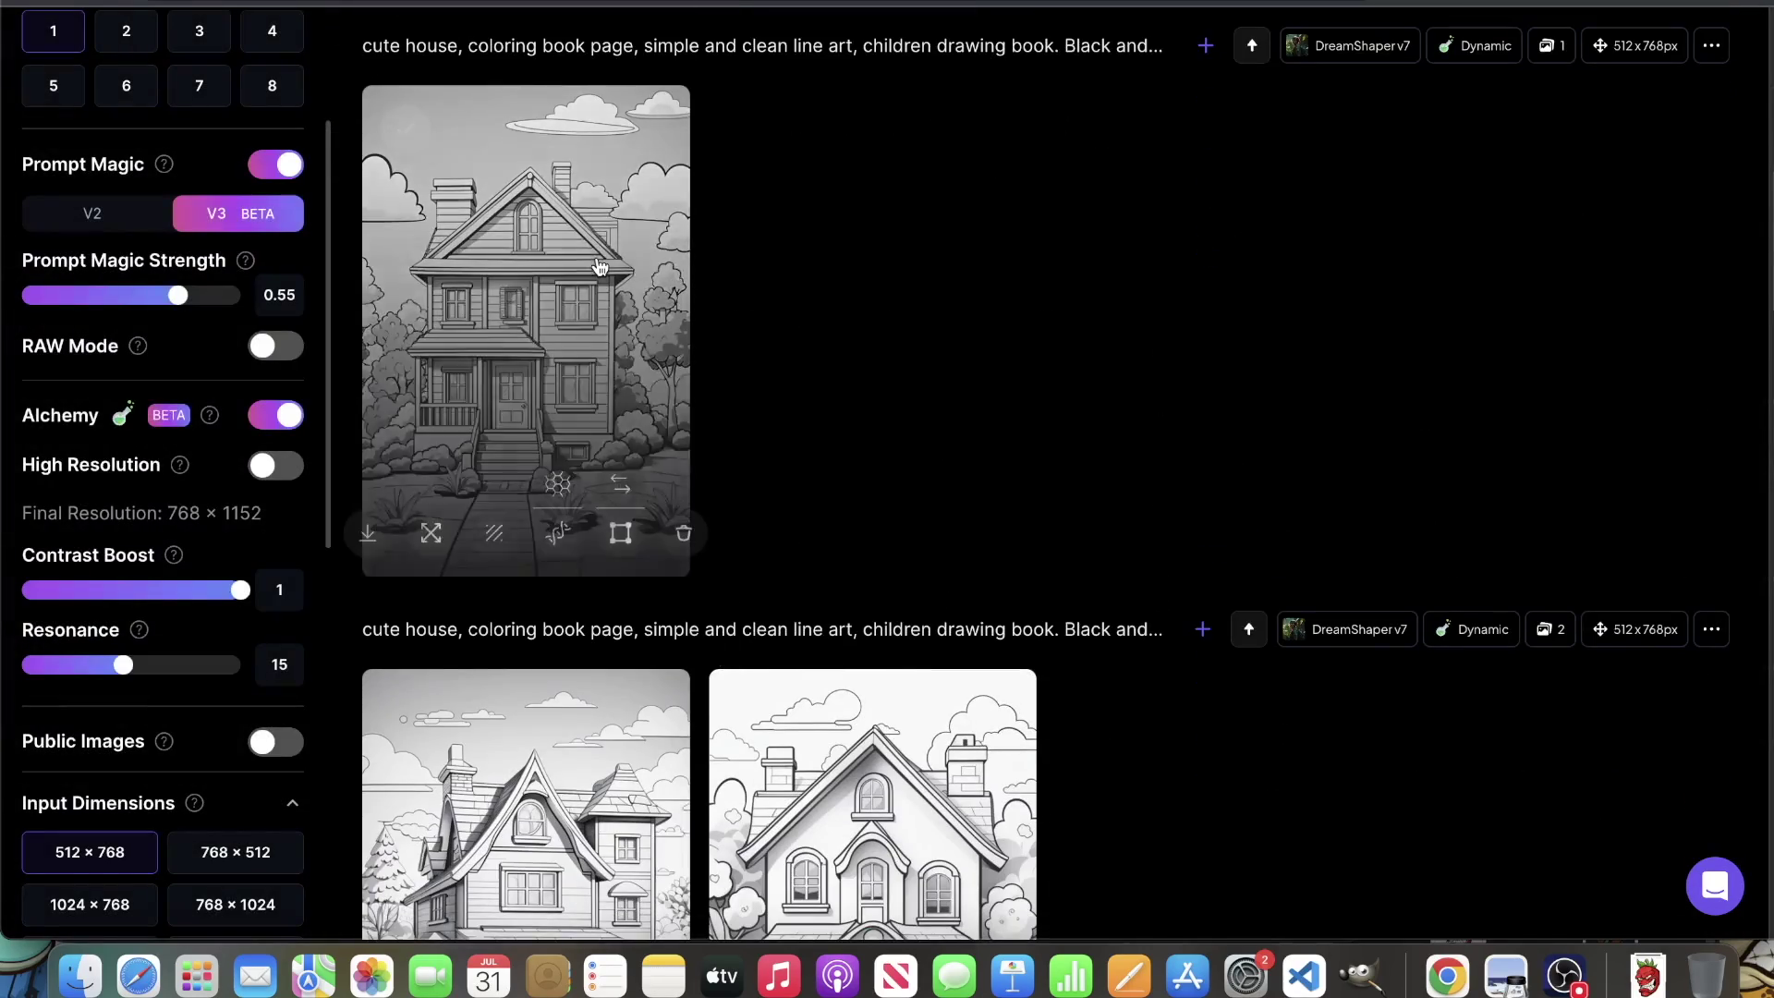
# Step: Compare the line art and shading of the Contrast Boost 0 and Contrast Boost 1 houses by reopening each image
pyautogui.click(628, 406)
pyautogui.click(1326, 332)
pyautogui.scroll(2, 831, 526)
pyautogui.click(651, 502)
pyautogui.click(1256, 424)
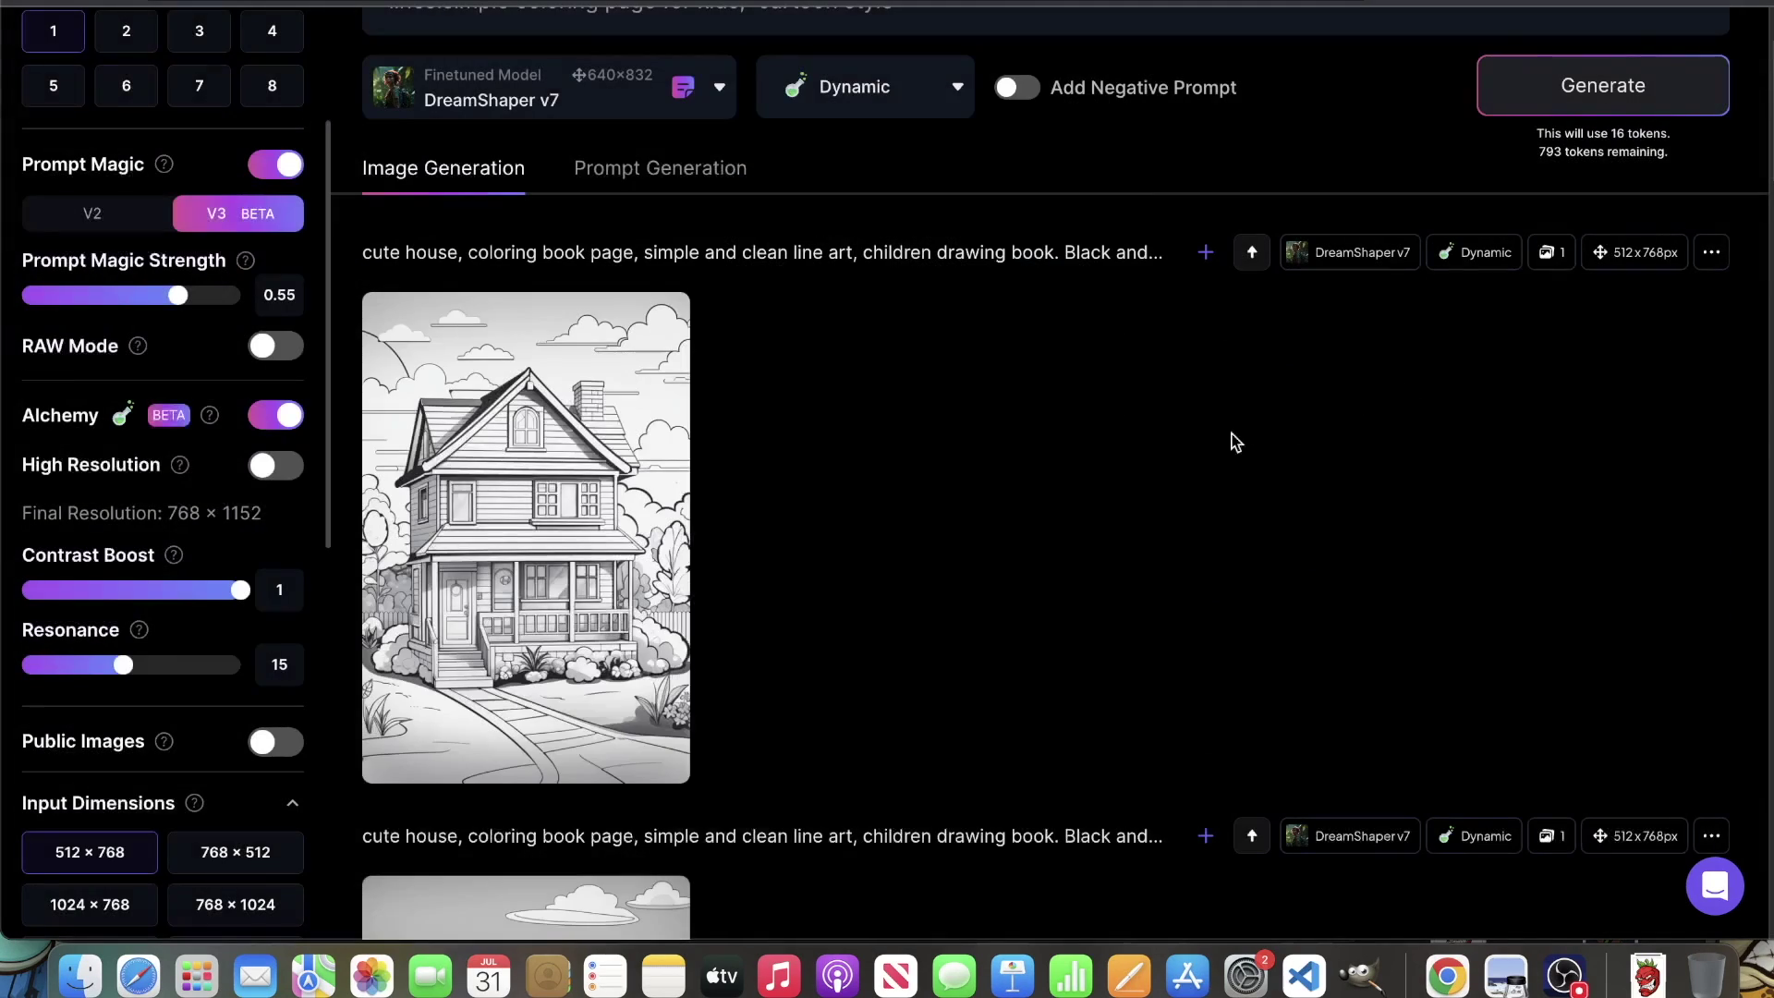
pyautogui.scroll(-2, 633, 693)
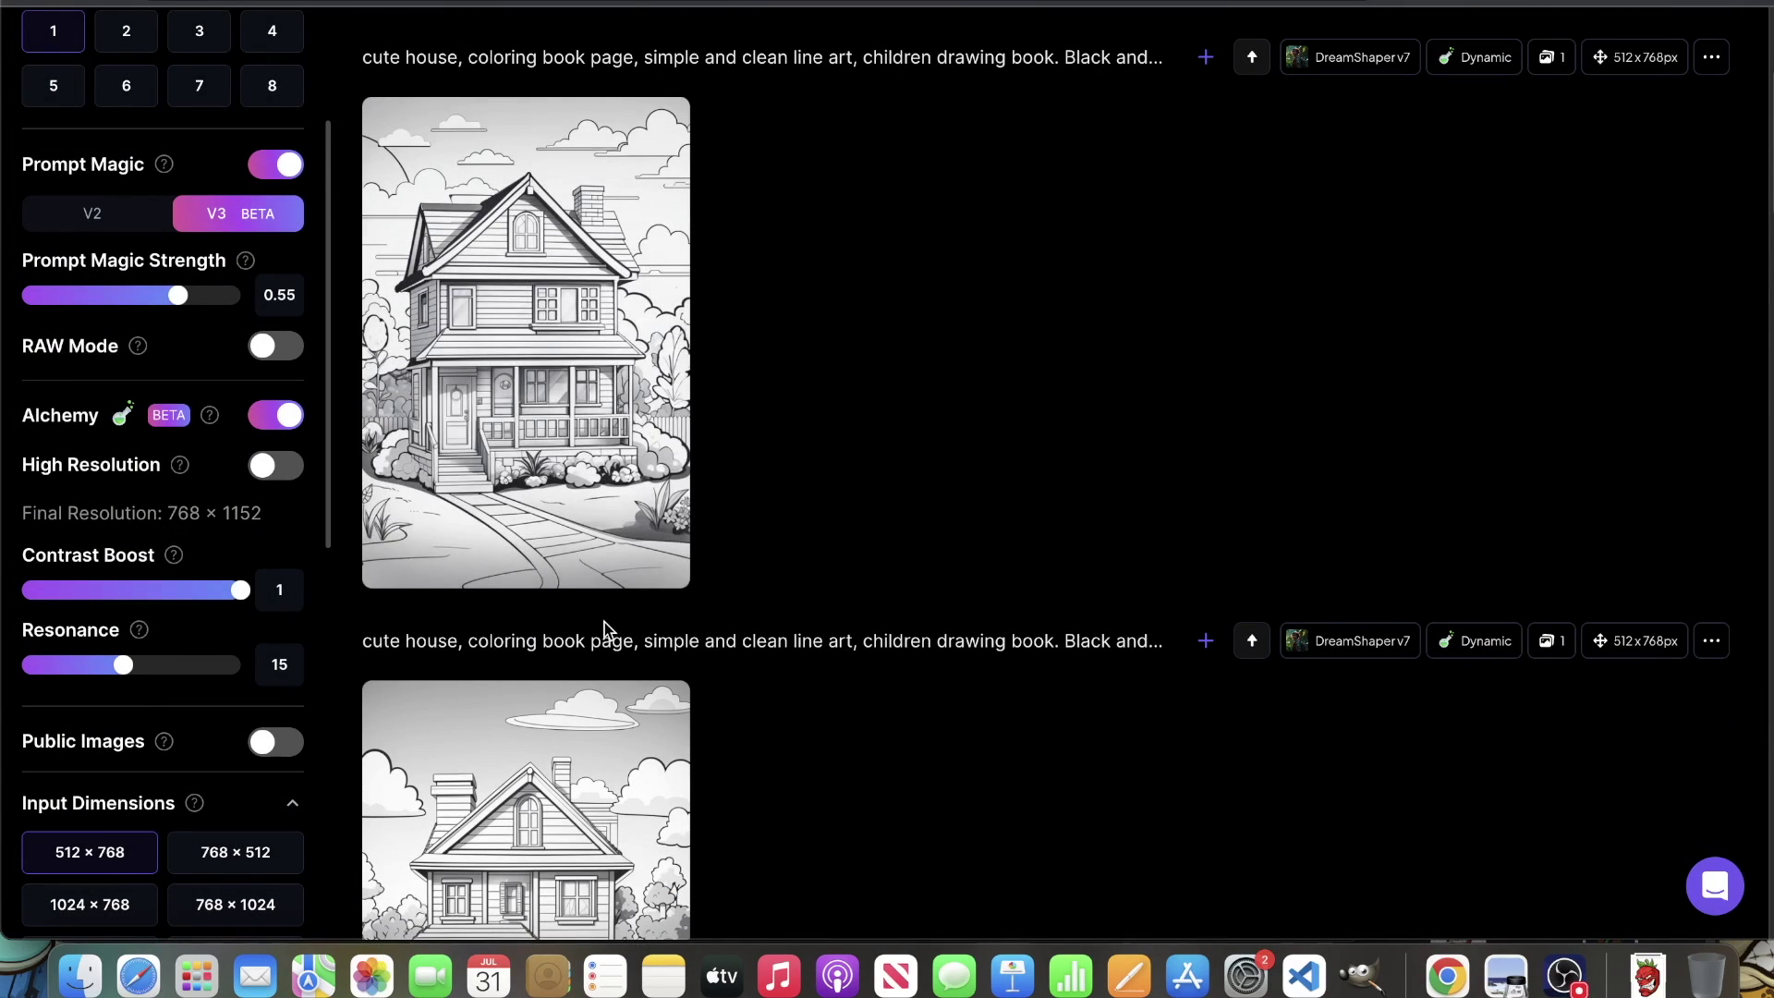
# Step: Download the house image generated with Contrast Boost 0 and close its enlarged preview
pyautogui.scroll(-4, 594, 629)
pyautogui.click(601, 559)
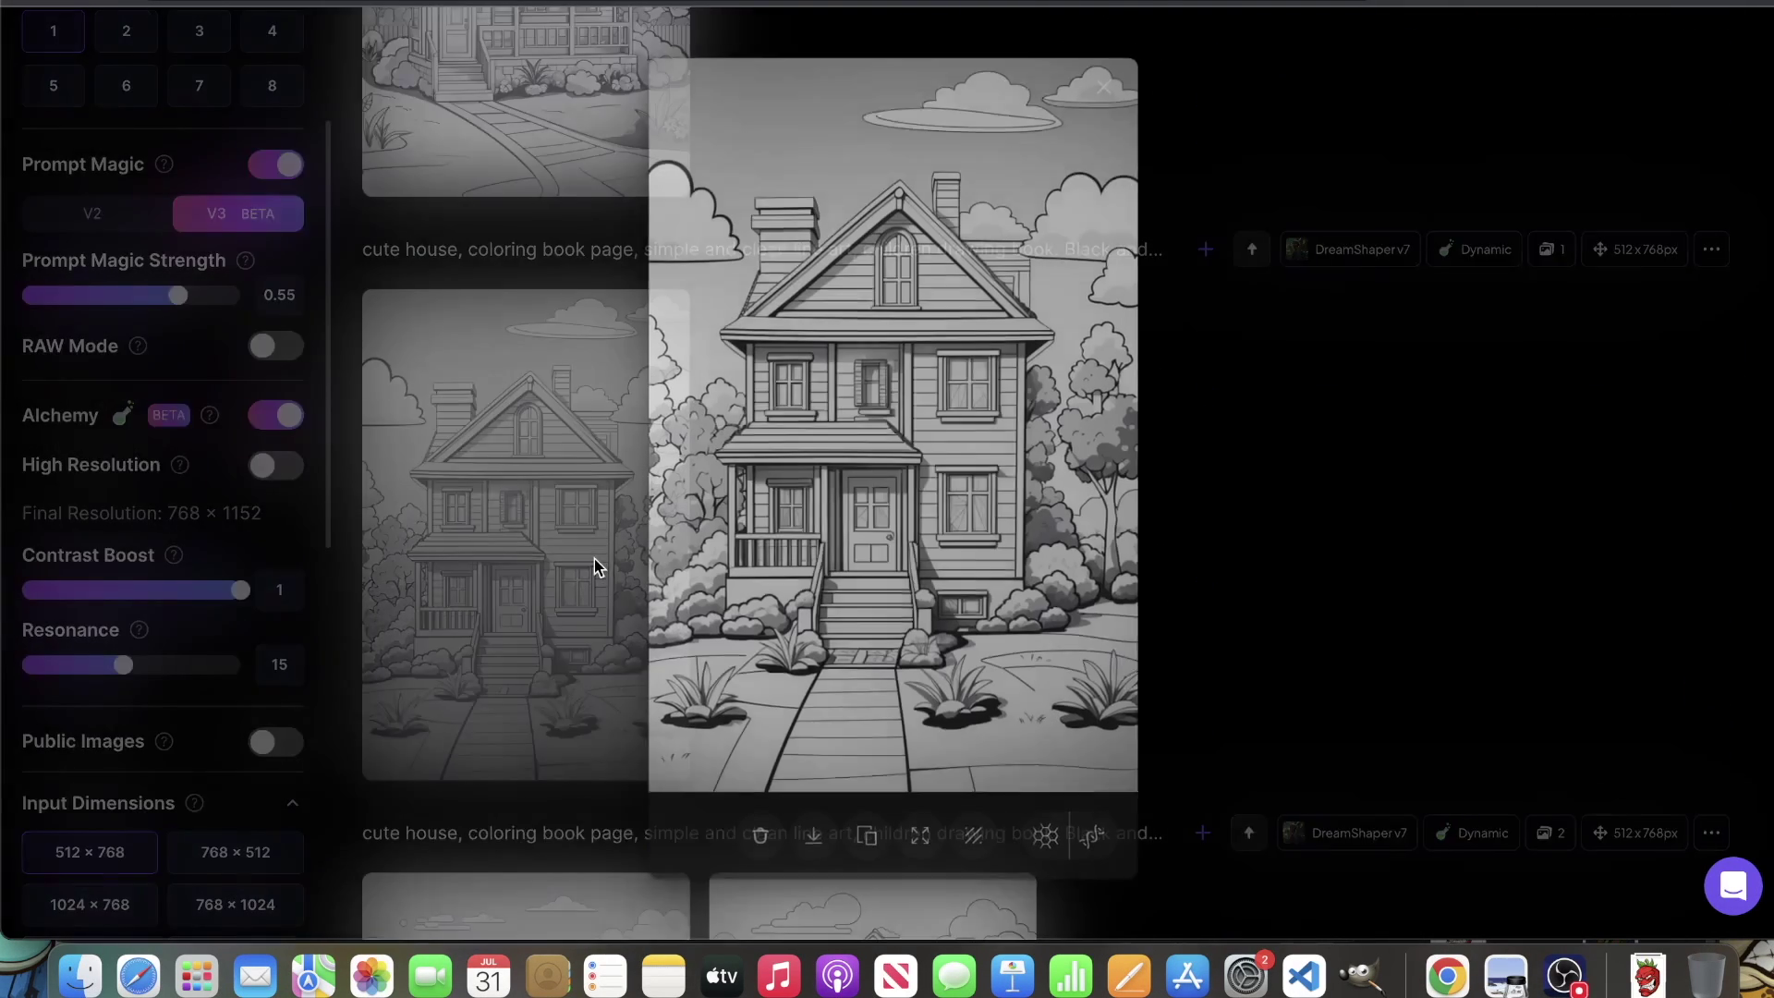
pyautogui.click(814, 838)
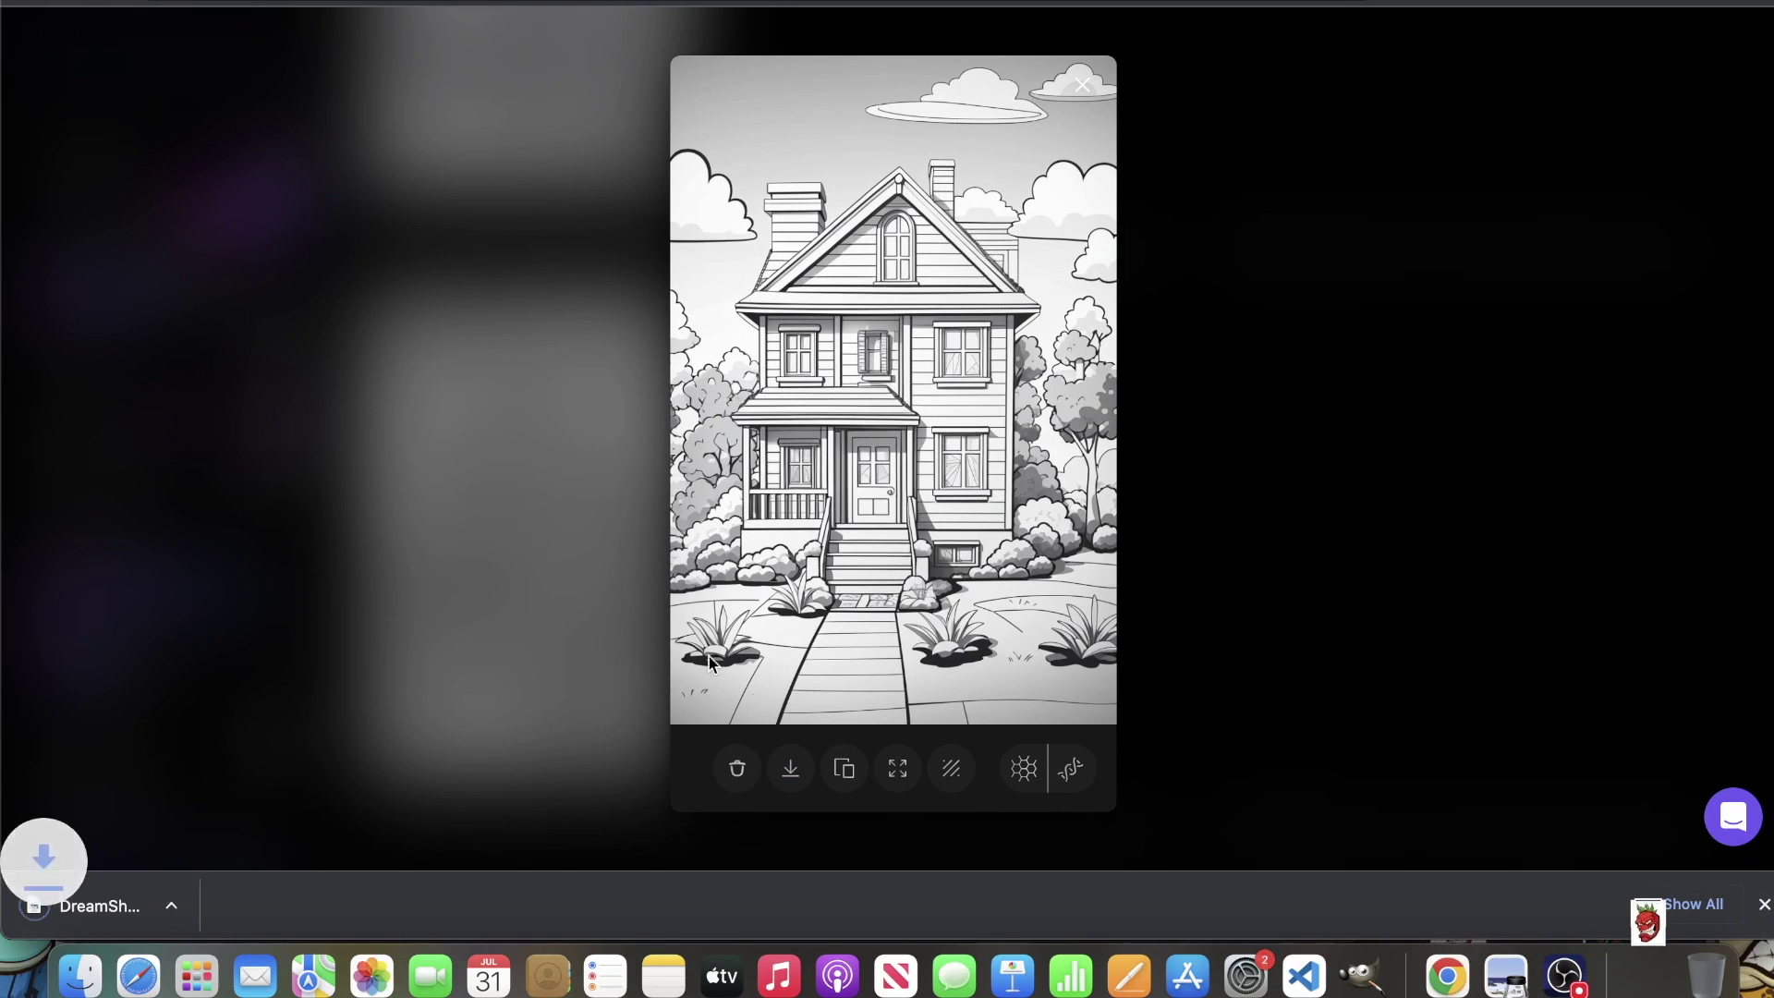
pyautogui.click(1417, 404)
pyautogui.moveTo(554, 720)
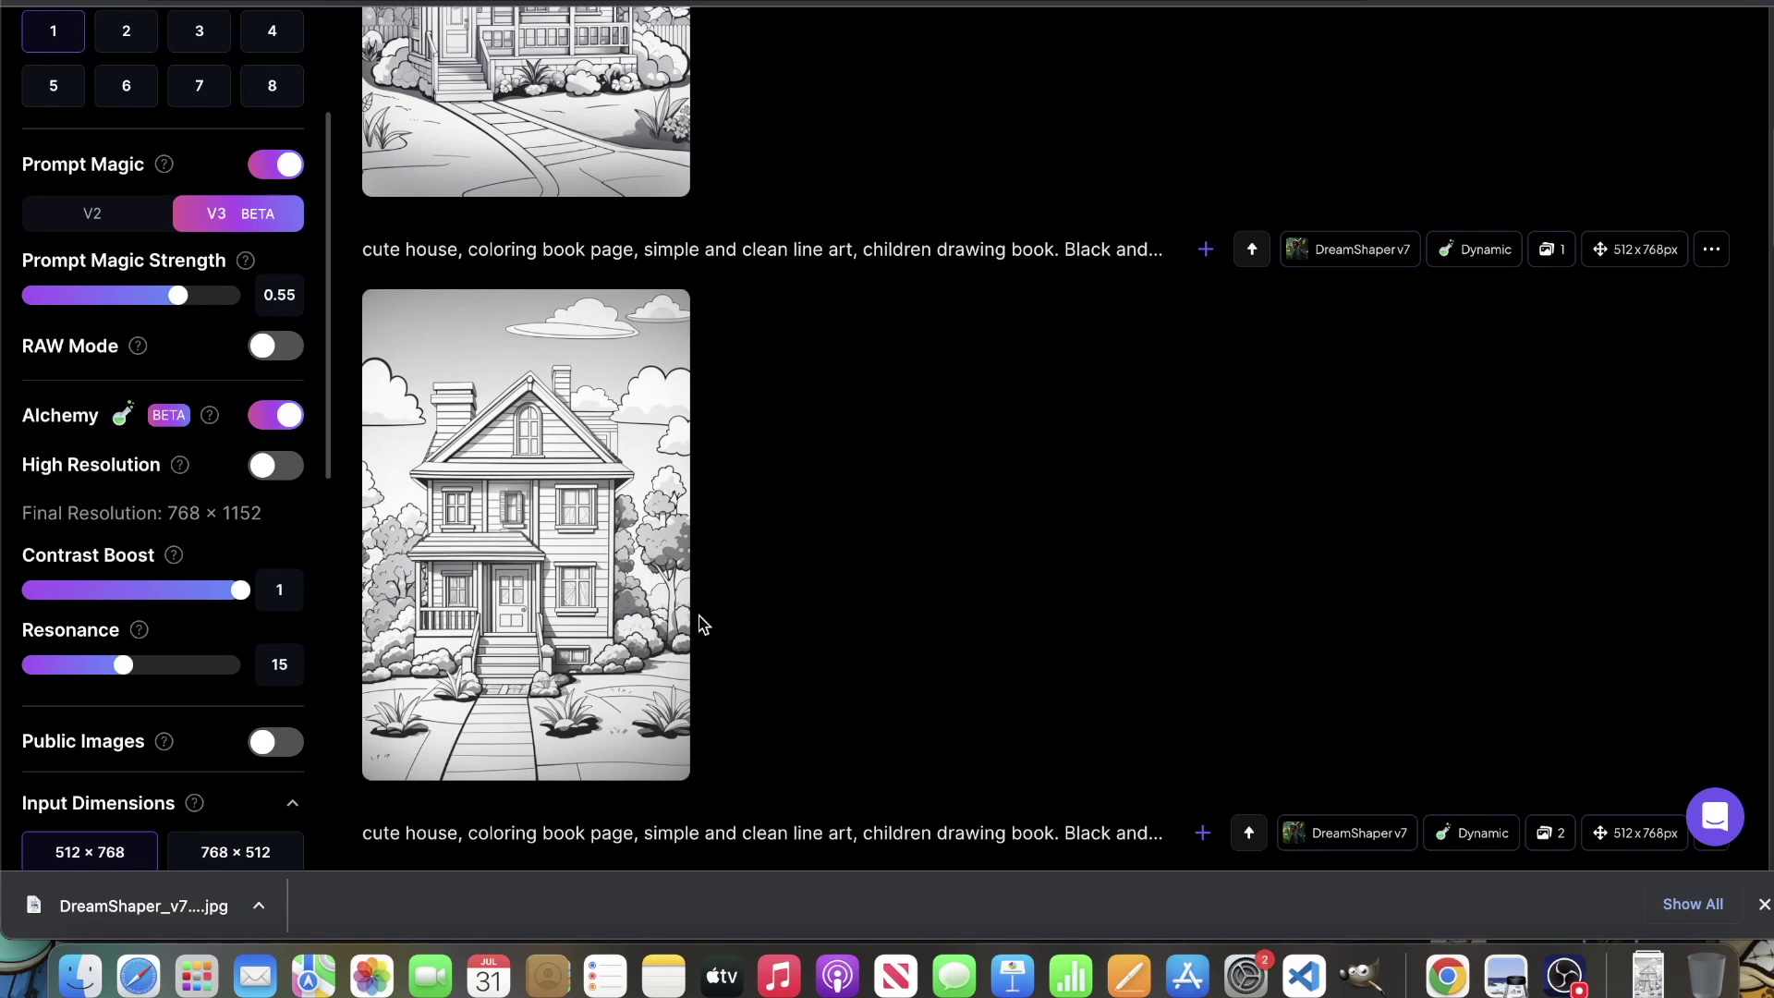
# Step: Switch to Luminar Neo and show all photos in its catalog
pyautogui.click(196, 970)
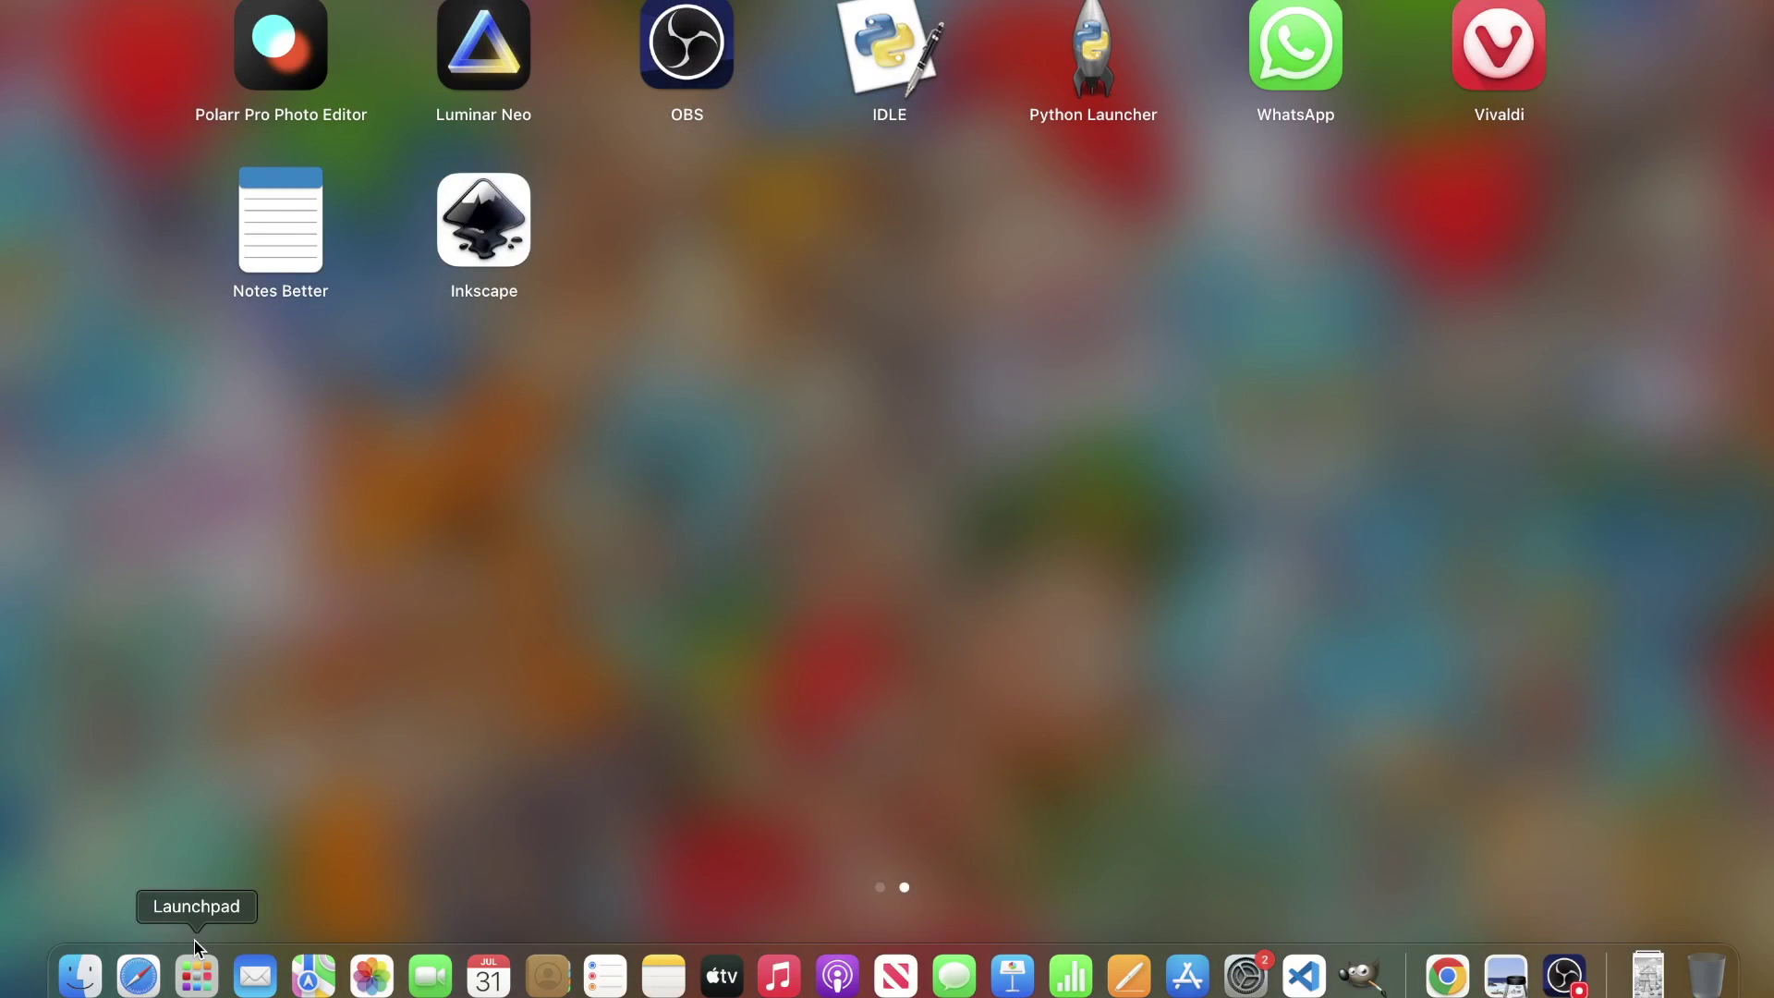
pyautogui.click(476, 46)
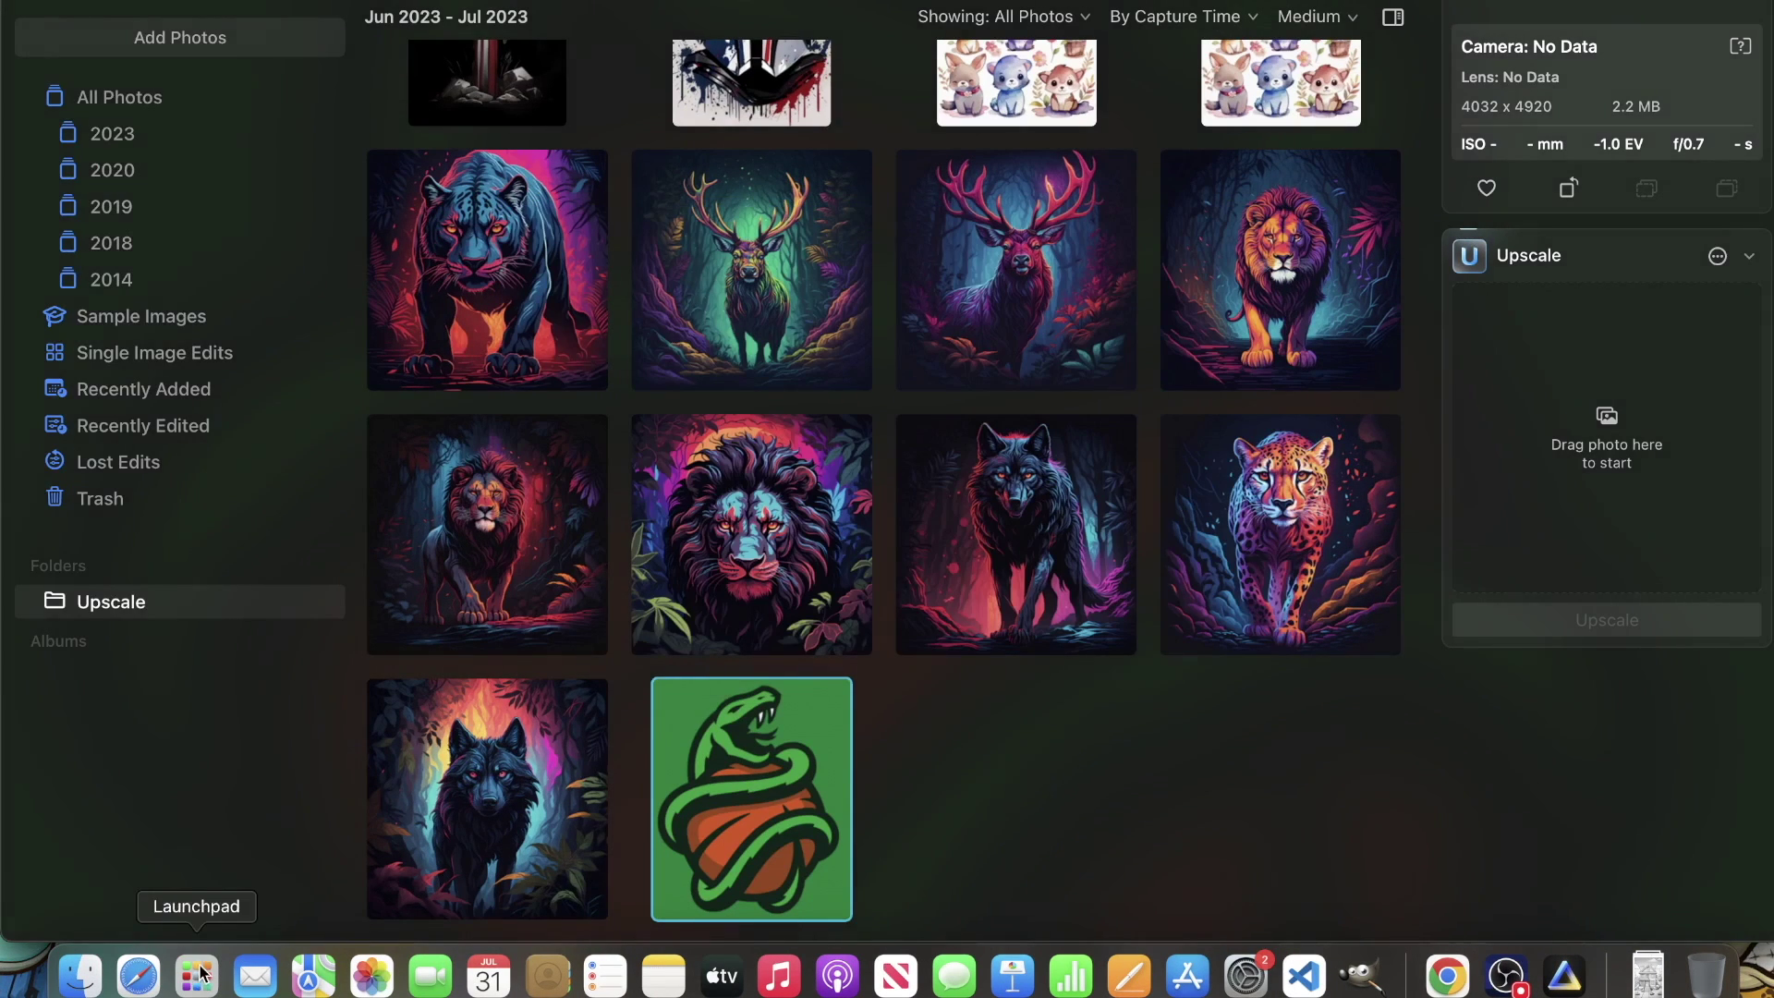
pyautogui.click(57, 976)
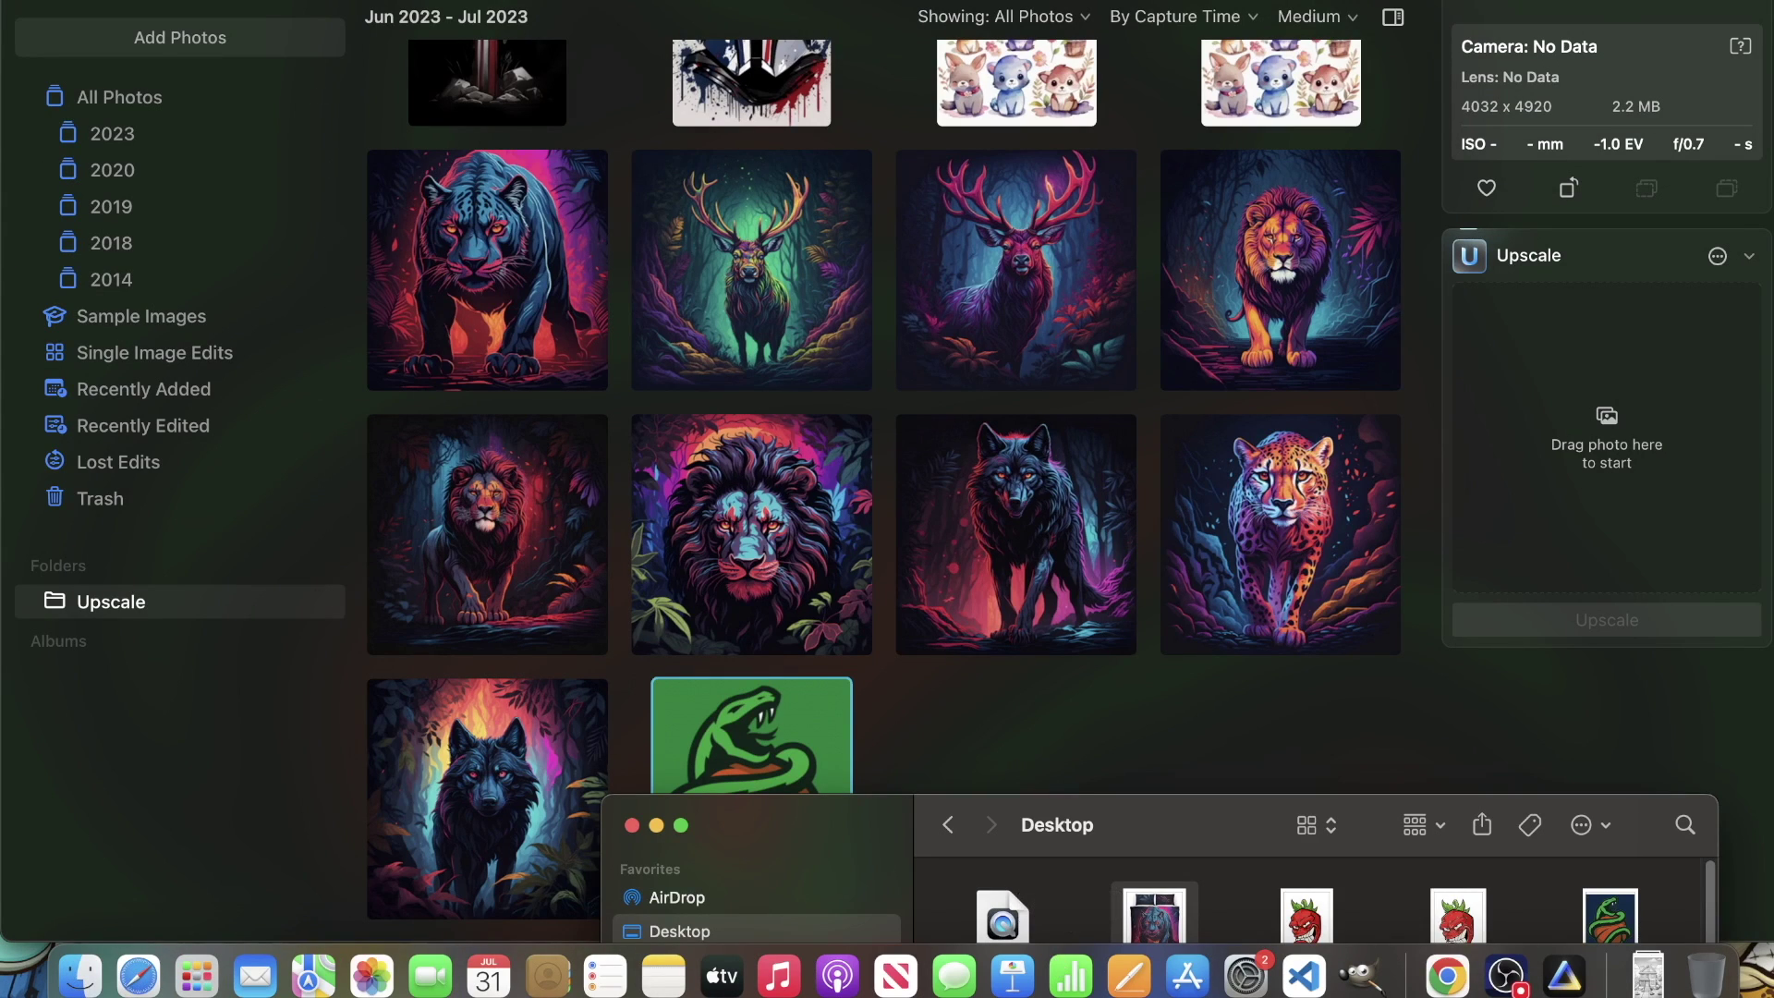
pyautogui.click(163, 102)
pyautogui.click(163, 101)
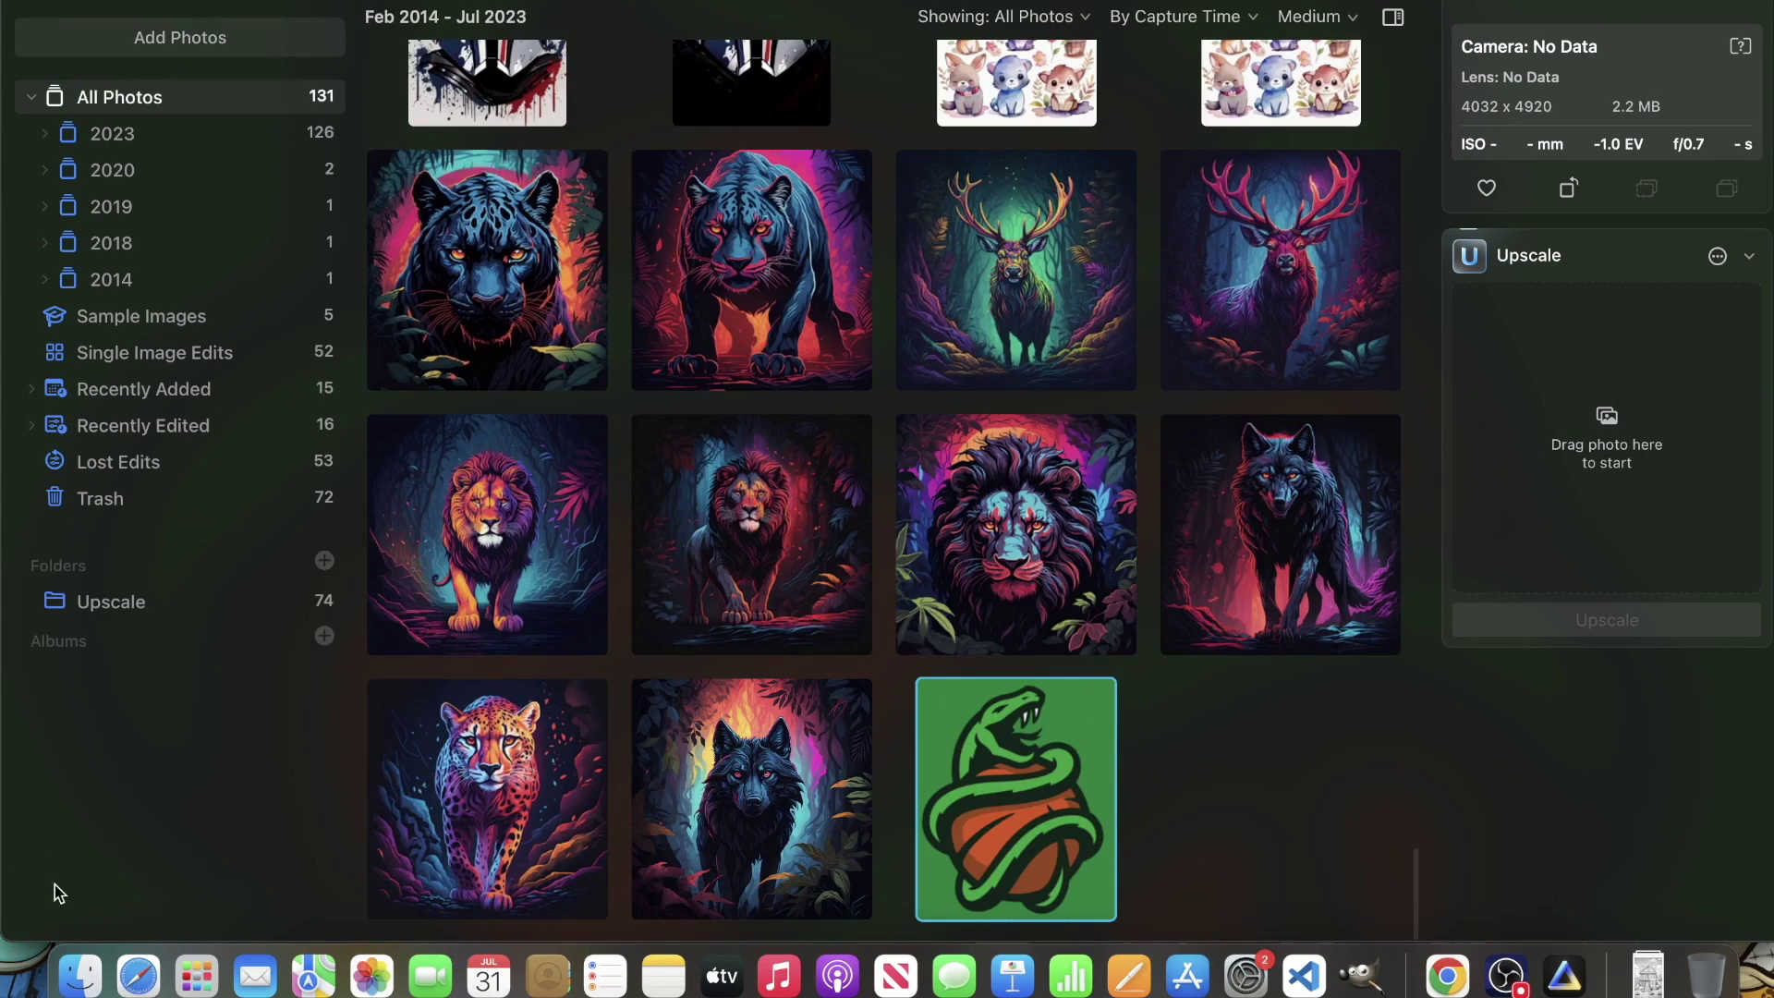
# Step: Bring the newly downloaded DreamShaper house image from the Finder Downloads folder into Luminar Neo for editing
pyautogui.click(81, 986)
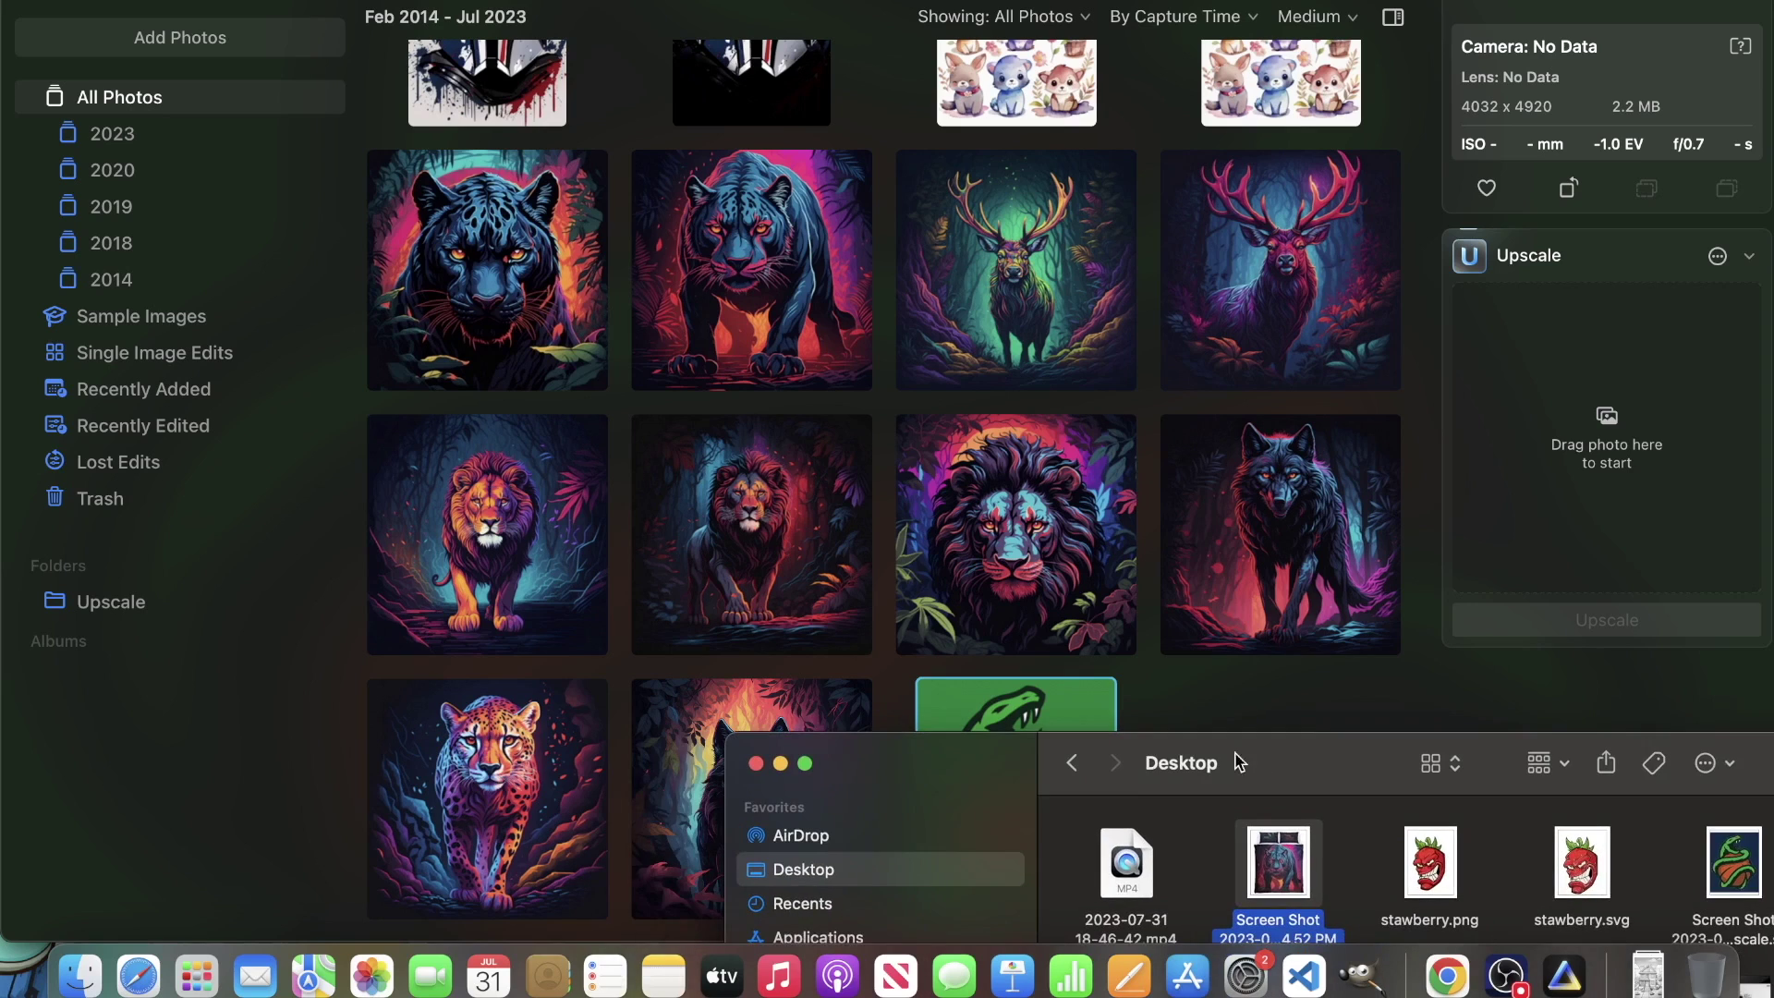
pyautogui.doubleClick(1259, 780)
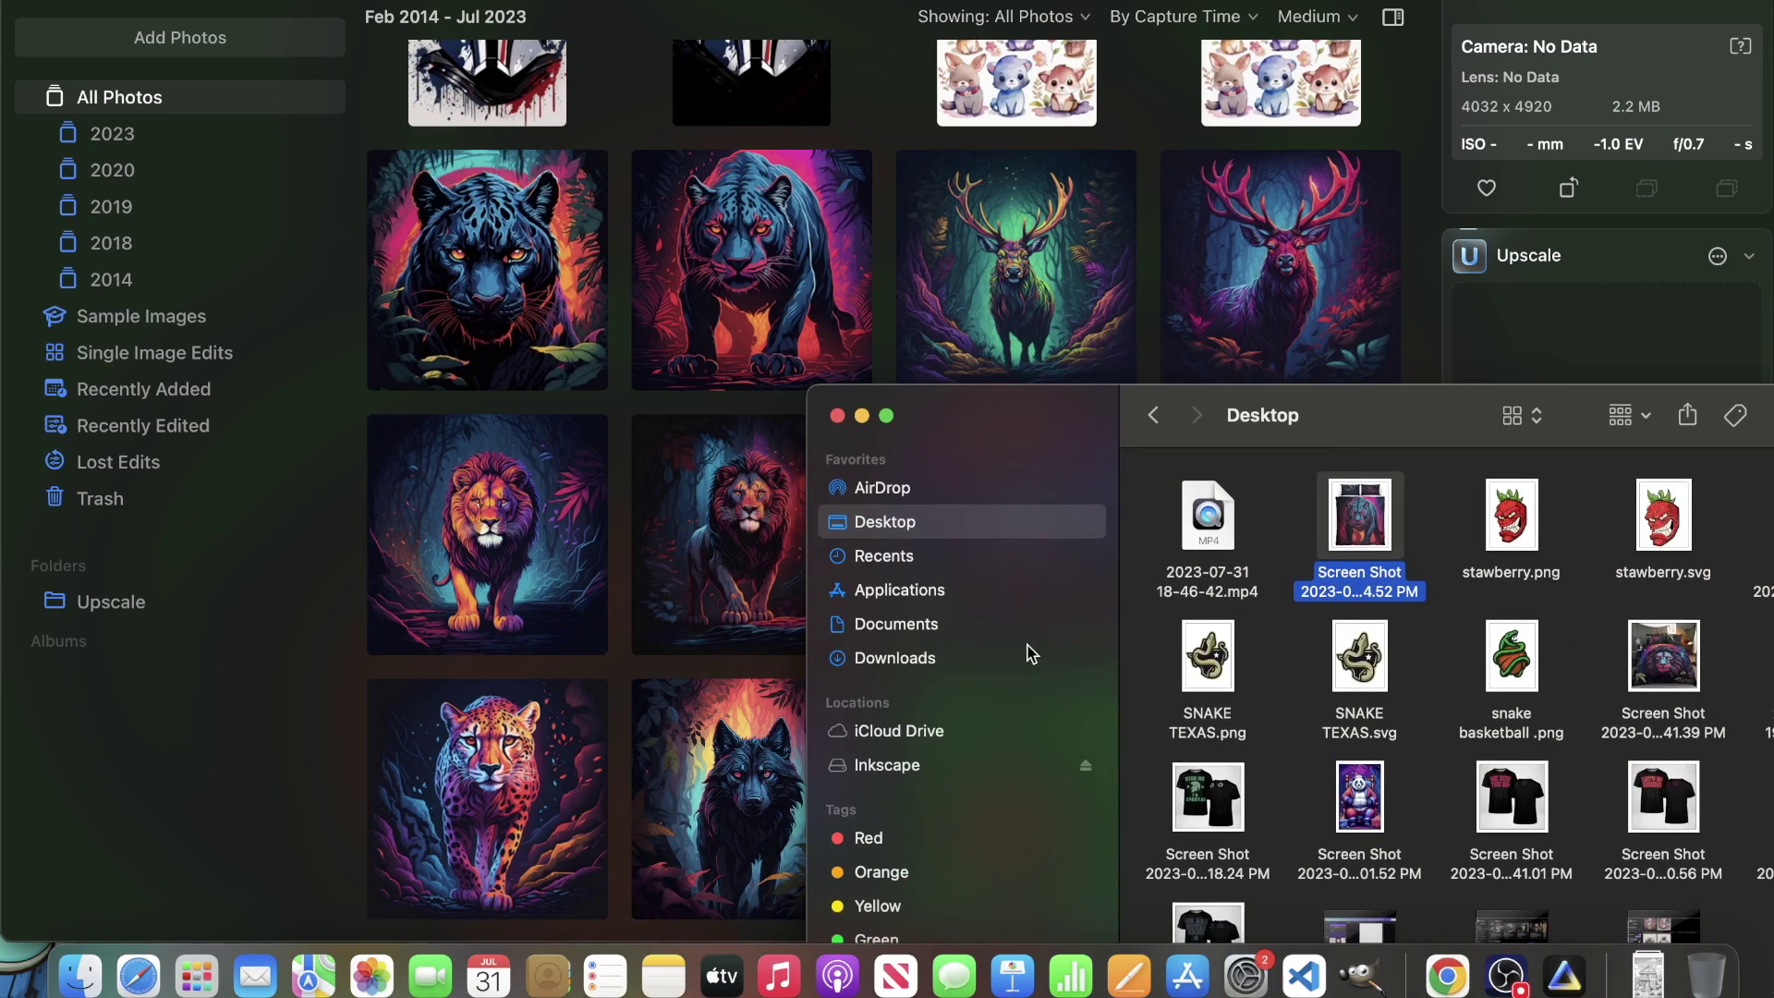
pyautogui.click(921, 635)
pyautogui.click(921, 656)
pyautogui.moveTo(1205, 511); pyautogui.dragTo(896, 296)
pyautogui.click(928, 242)
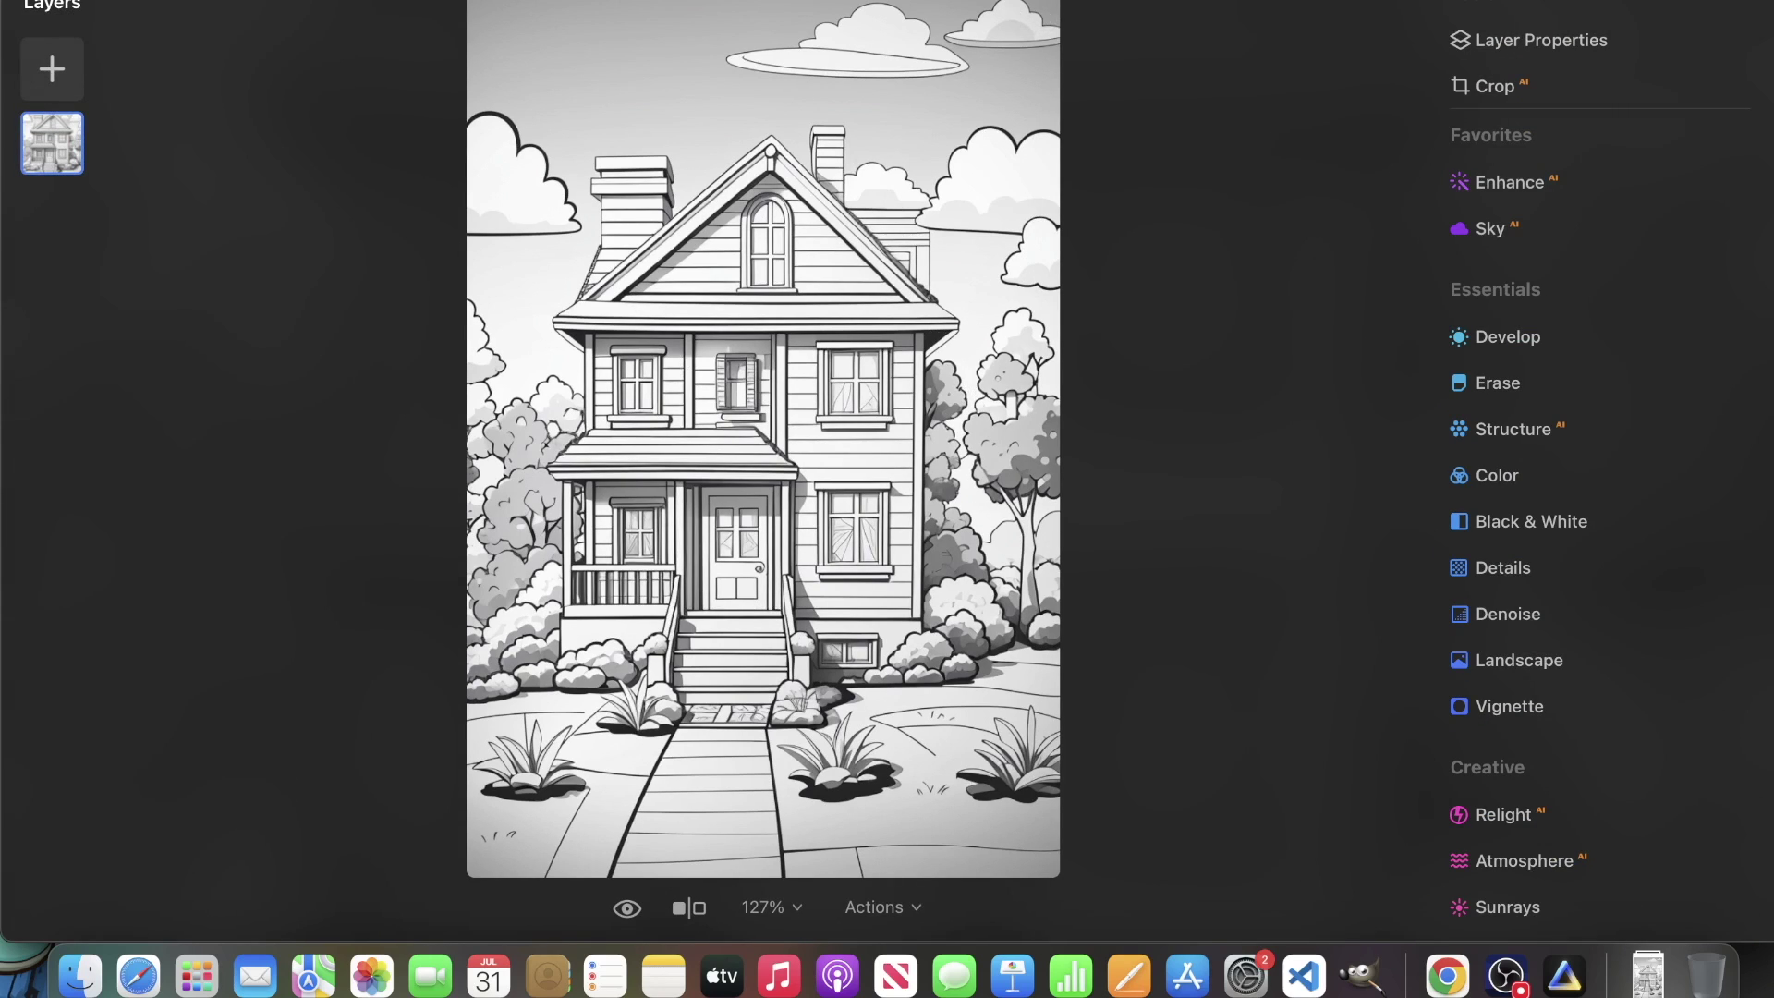
# Step: Return to the catalog and upscale the imported house image 4x with the Upscale extension
pyautogui.press('g')
pyautogui.moveTo(487, 162); pyautogui.dragTo(1507, 427)
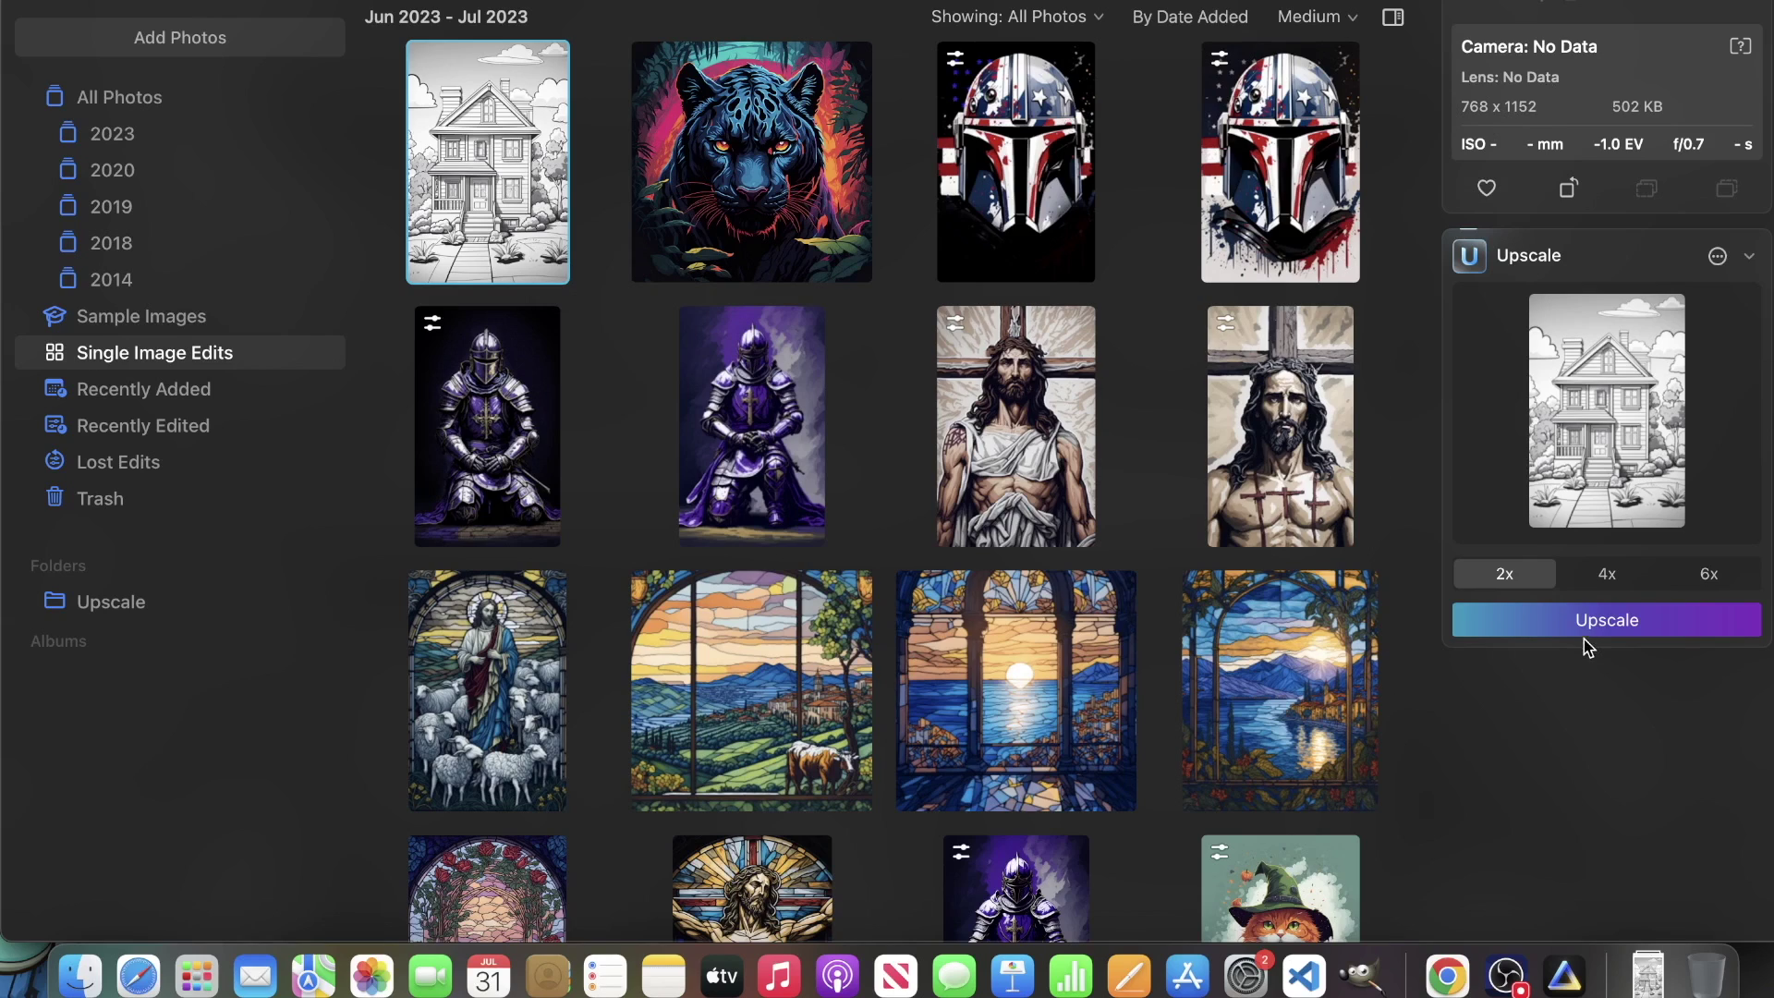
pyautogui.click(1606, 580)
pyautogui.click(1570, 629)
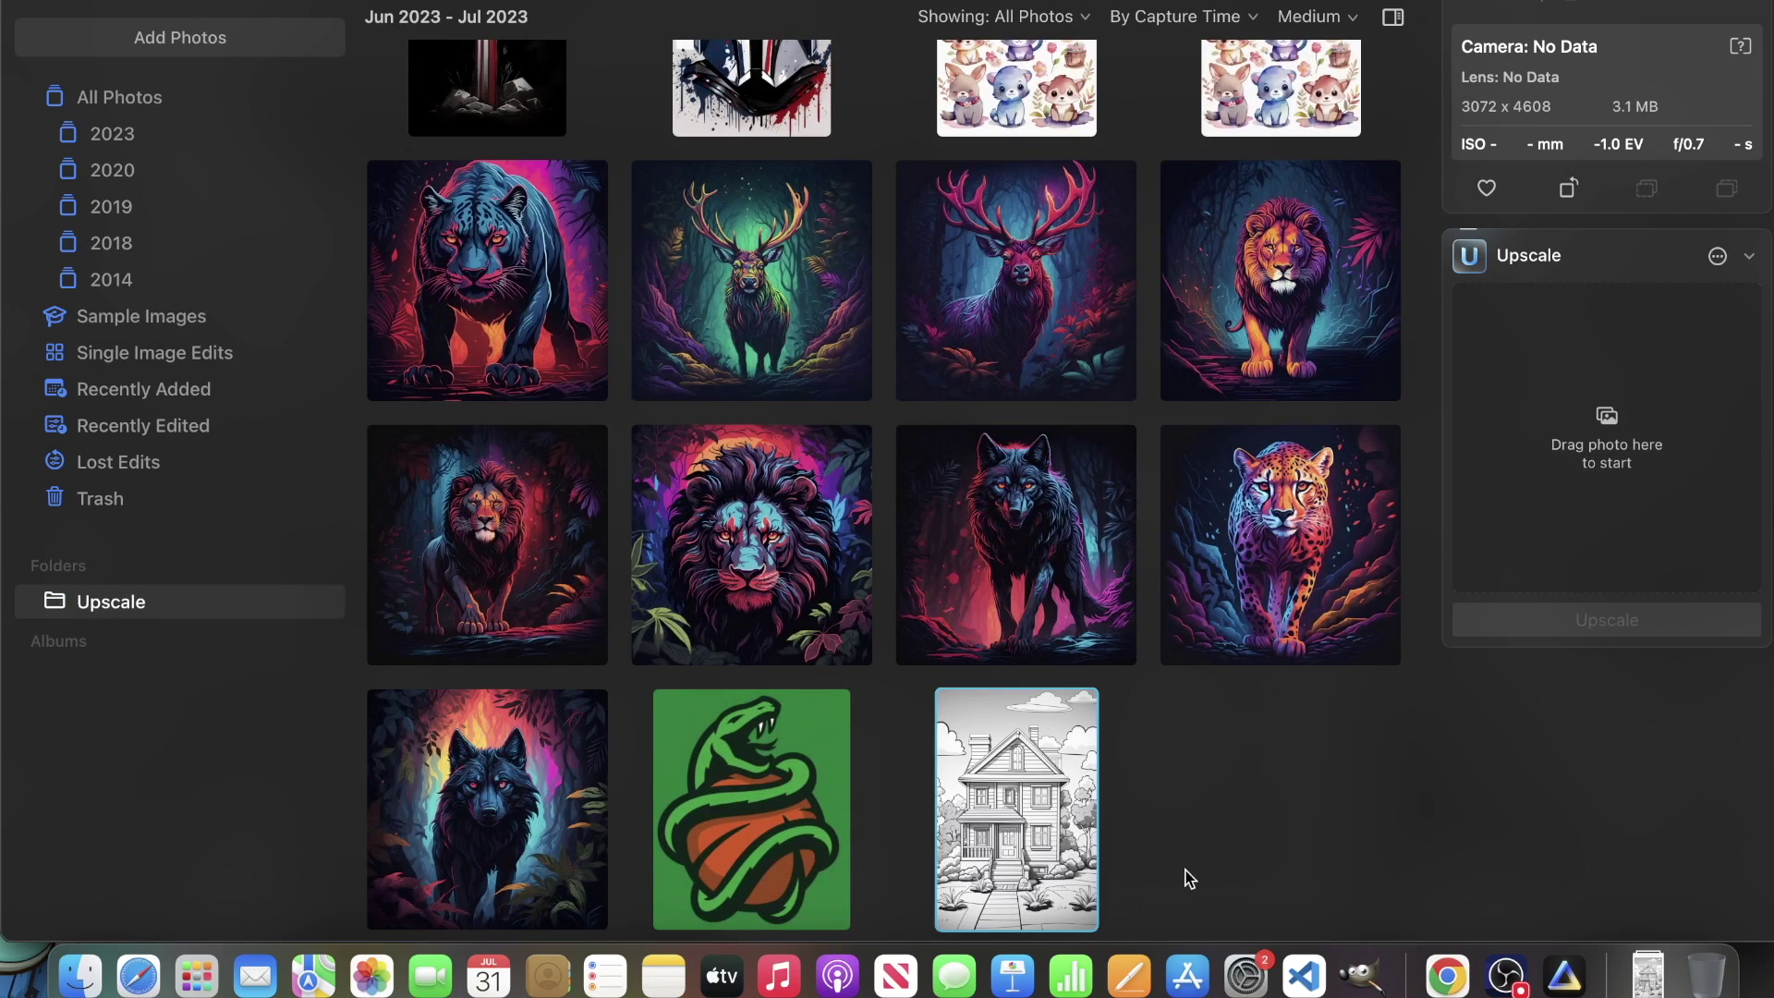
# Step: Inspect the upscaled house image up close and export it to Downloads as a JPEG at original size and quality 100
pyautogui.doubleClick(1033, 800)
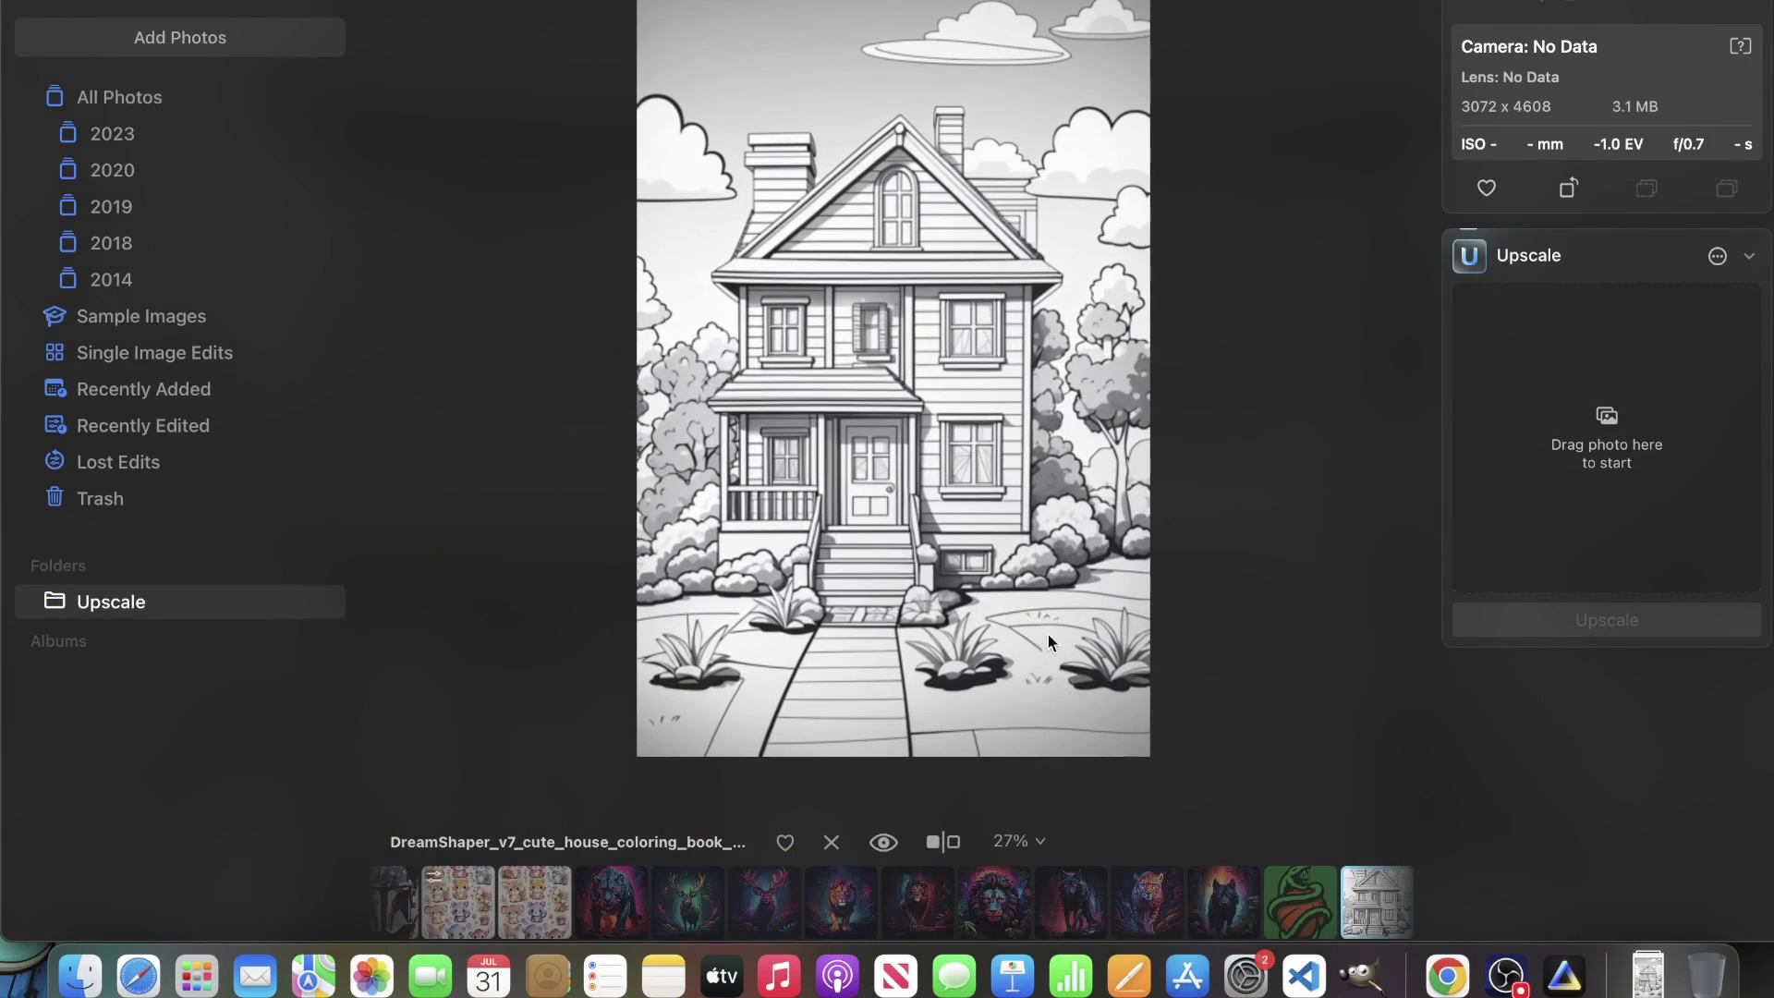
pyautogui.scroll(10, 974, 471)
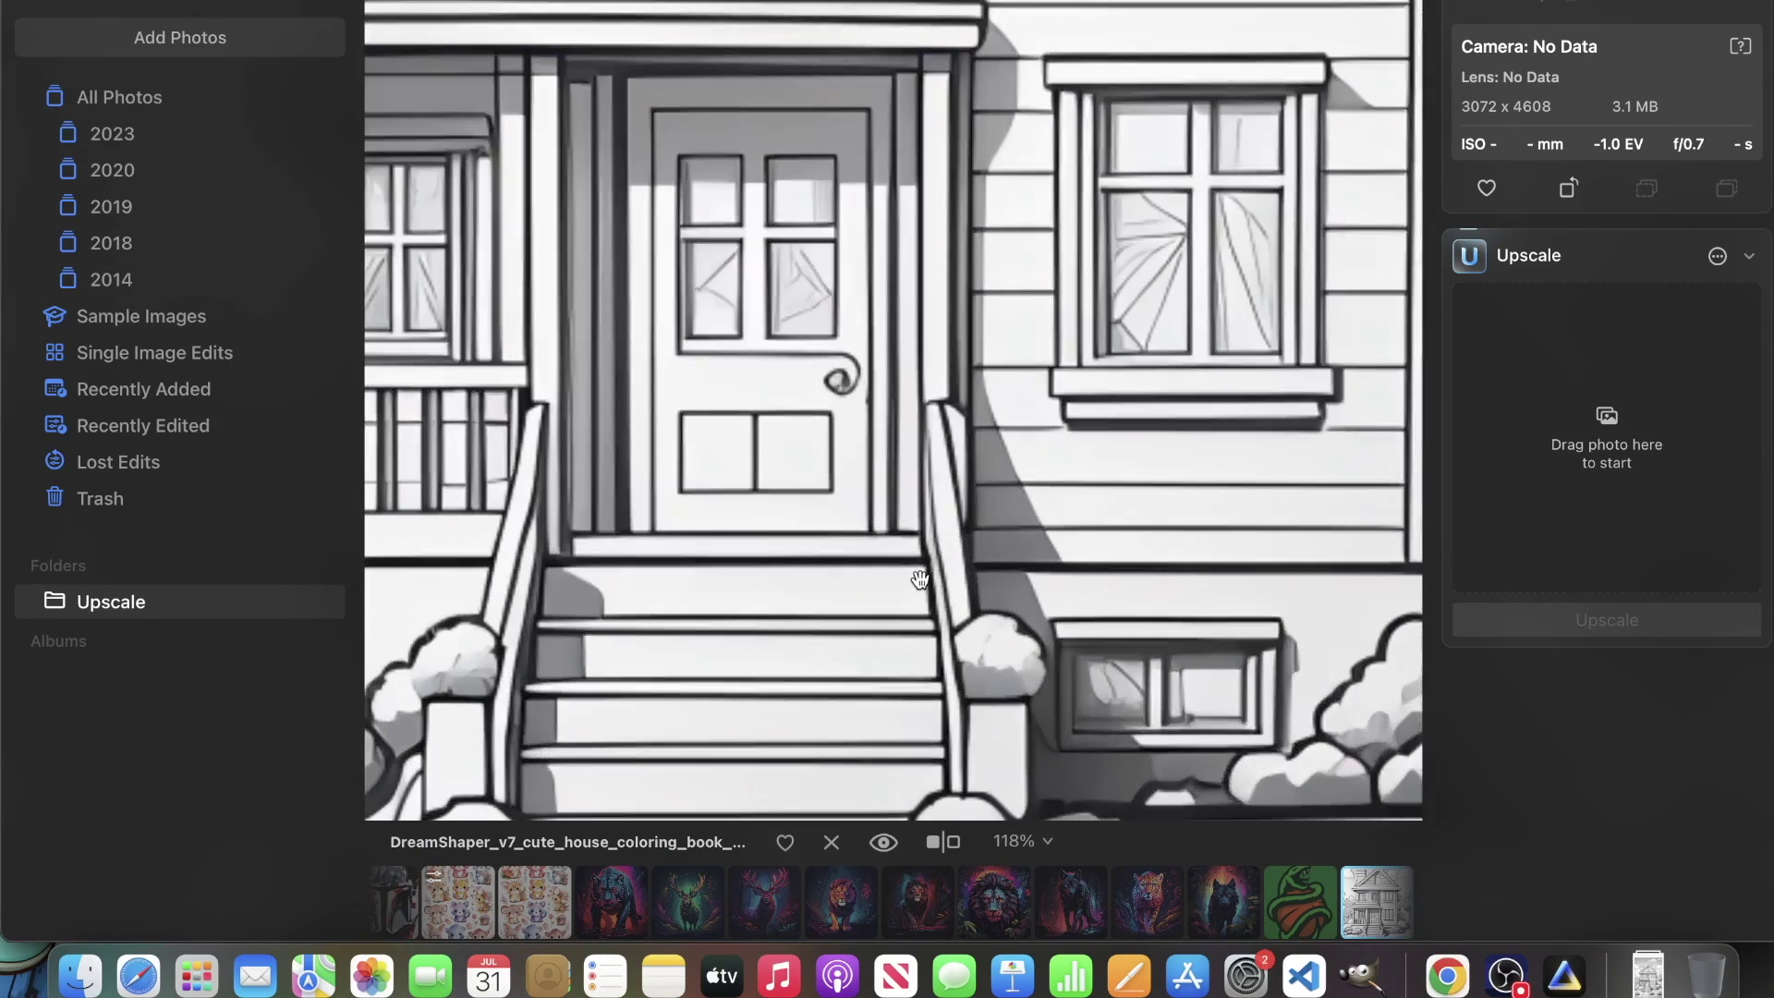
pyautogui.scroll(-10, 1060, 529)
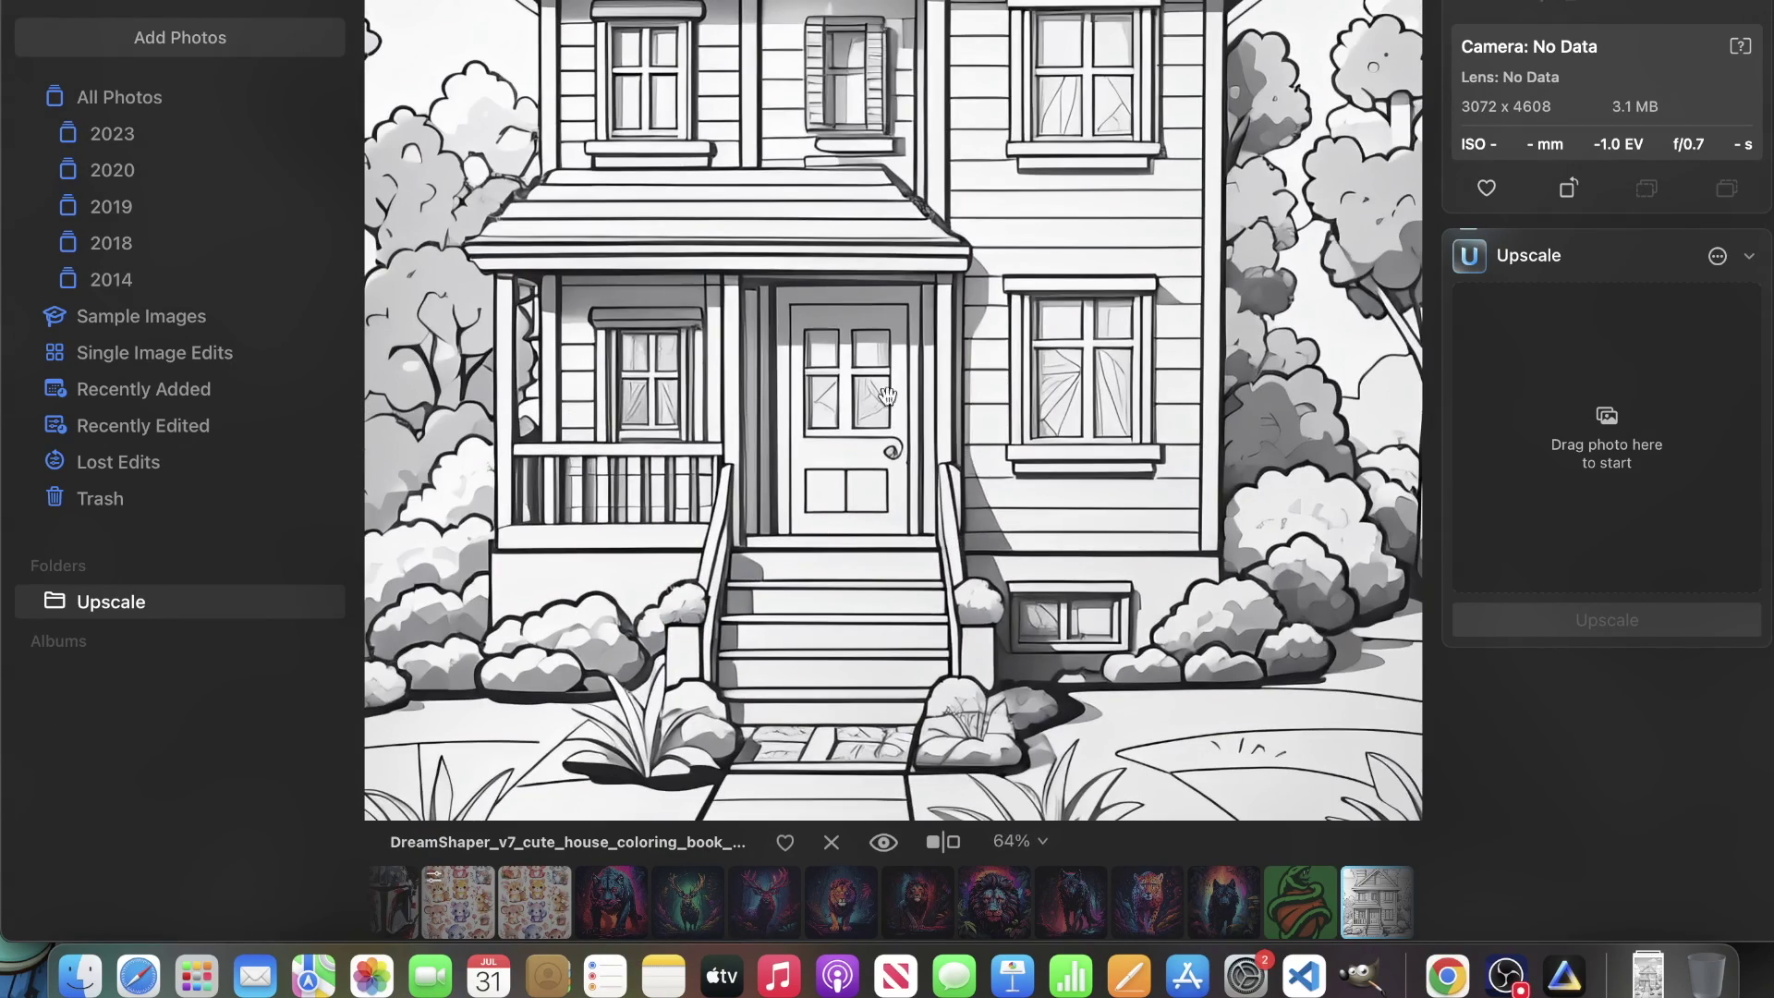
pyautogui.scroll(-5, 953, 542)
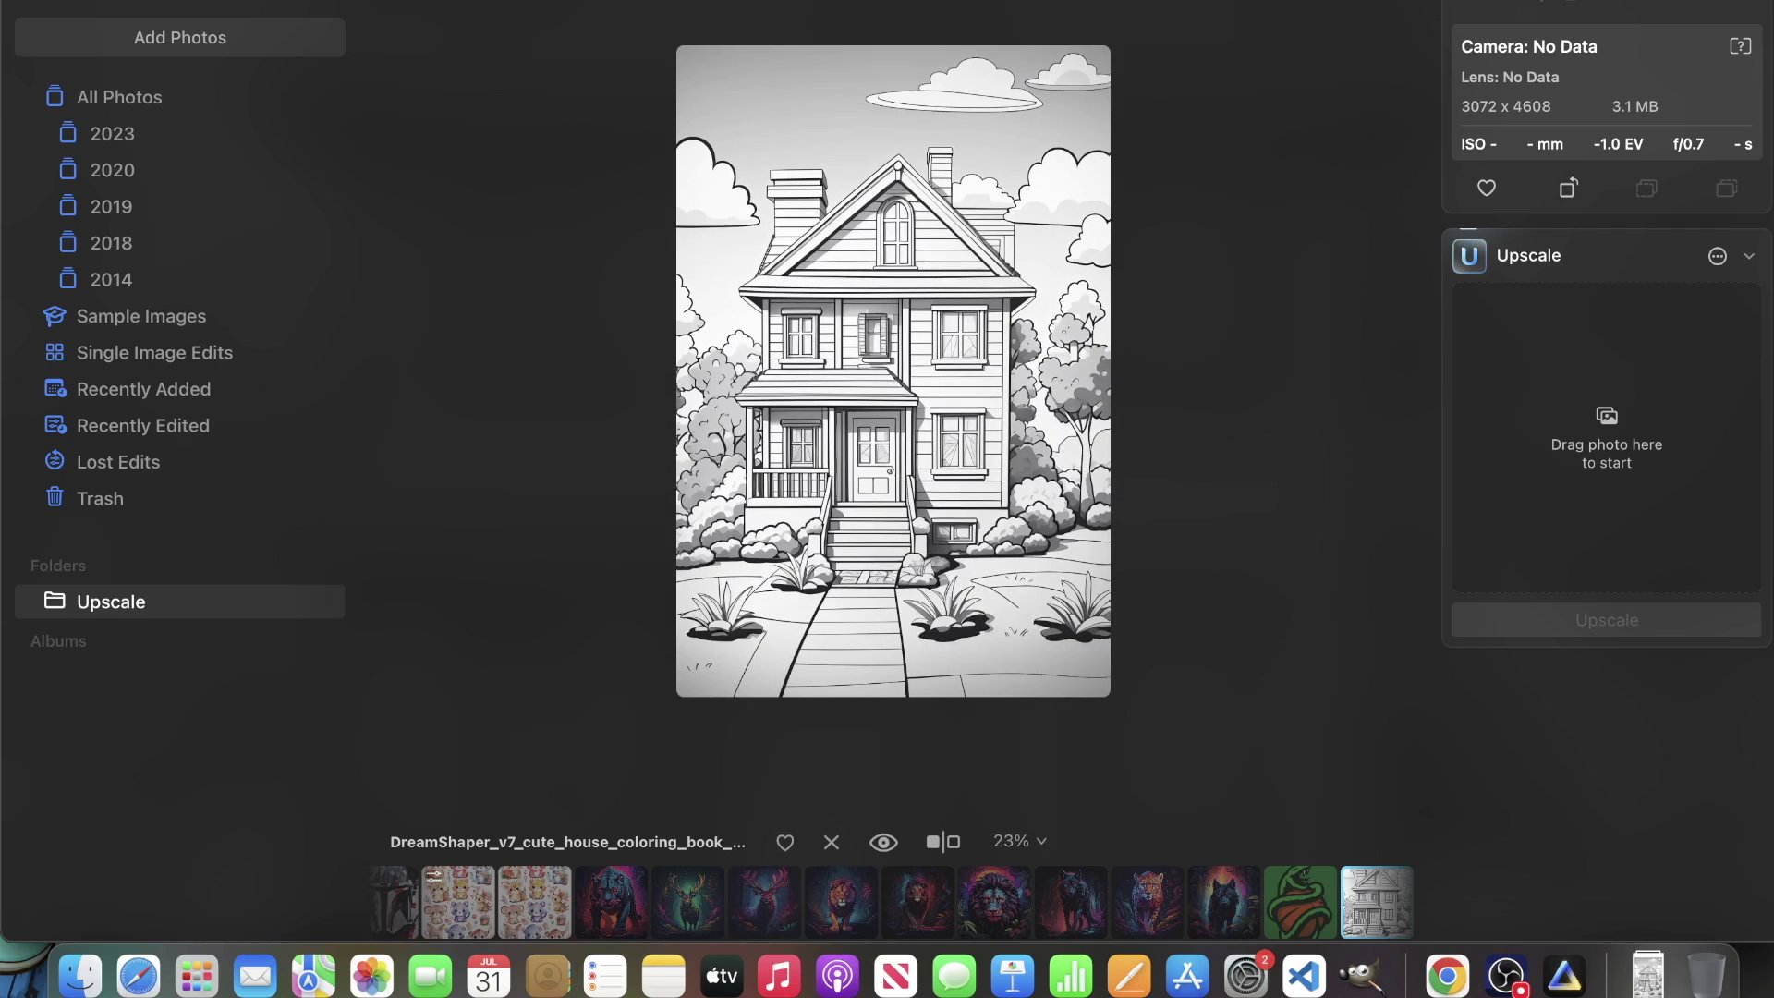
pyautogui.click(1716, 1)
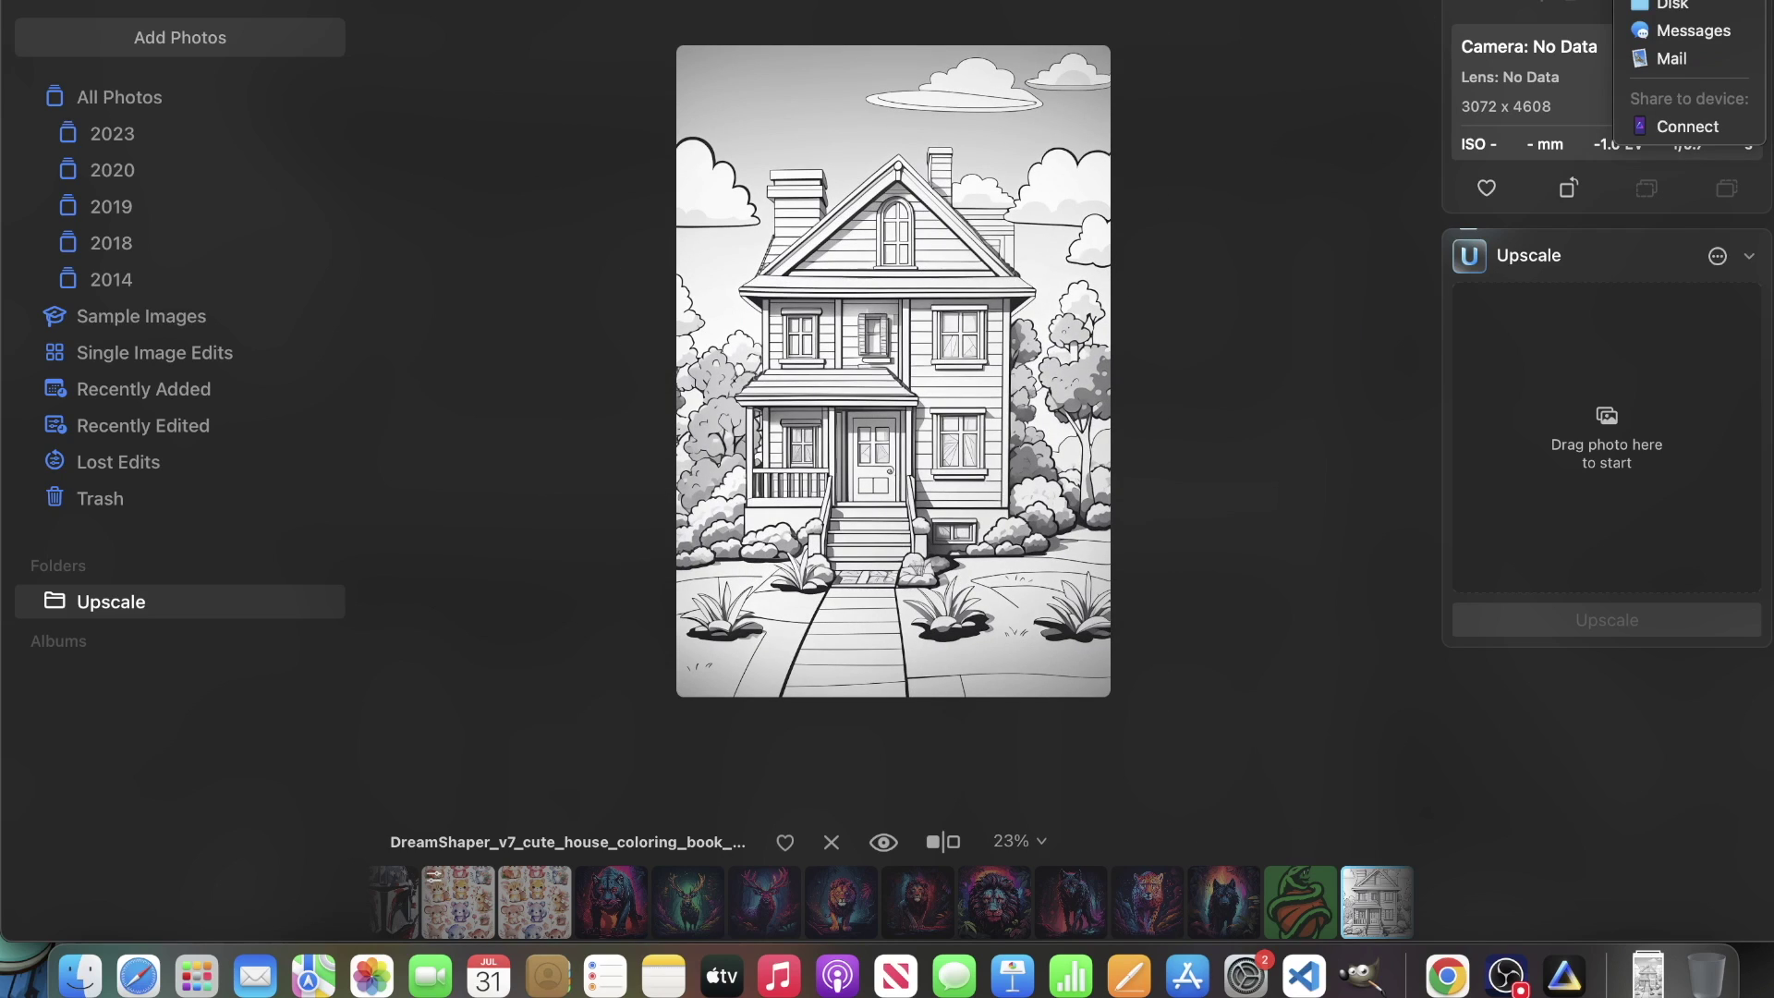
pyautogui.click(1676, 4)
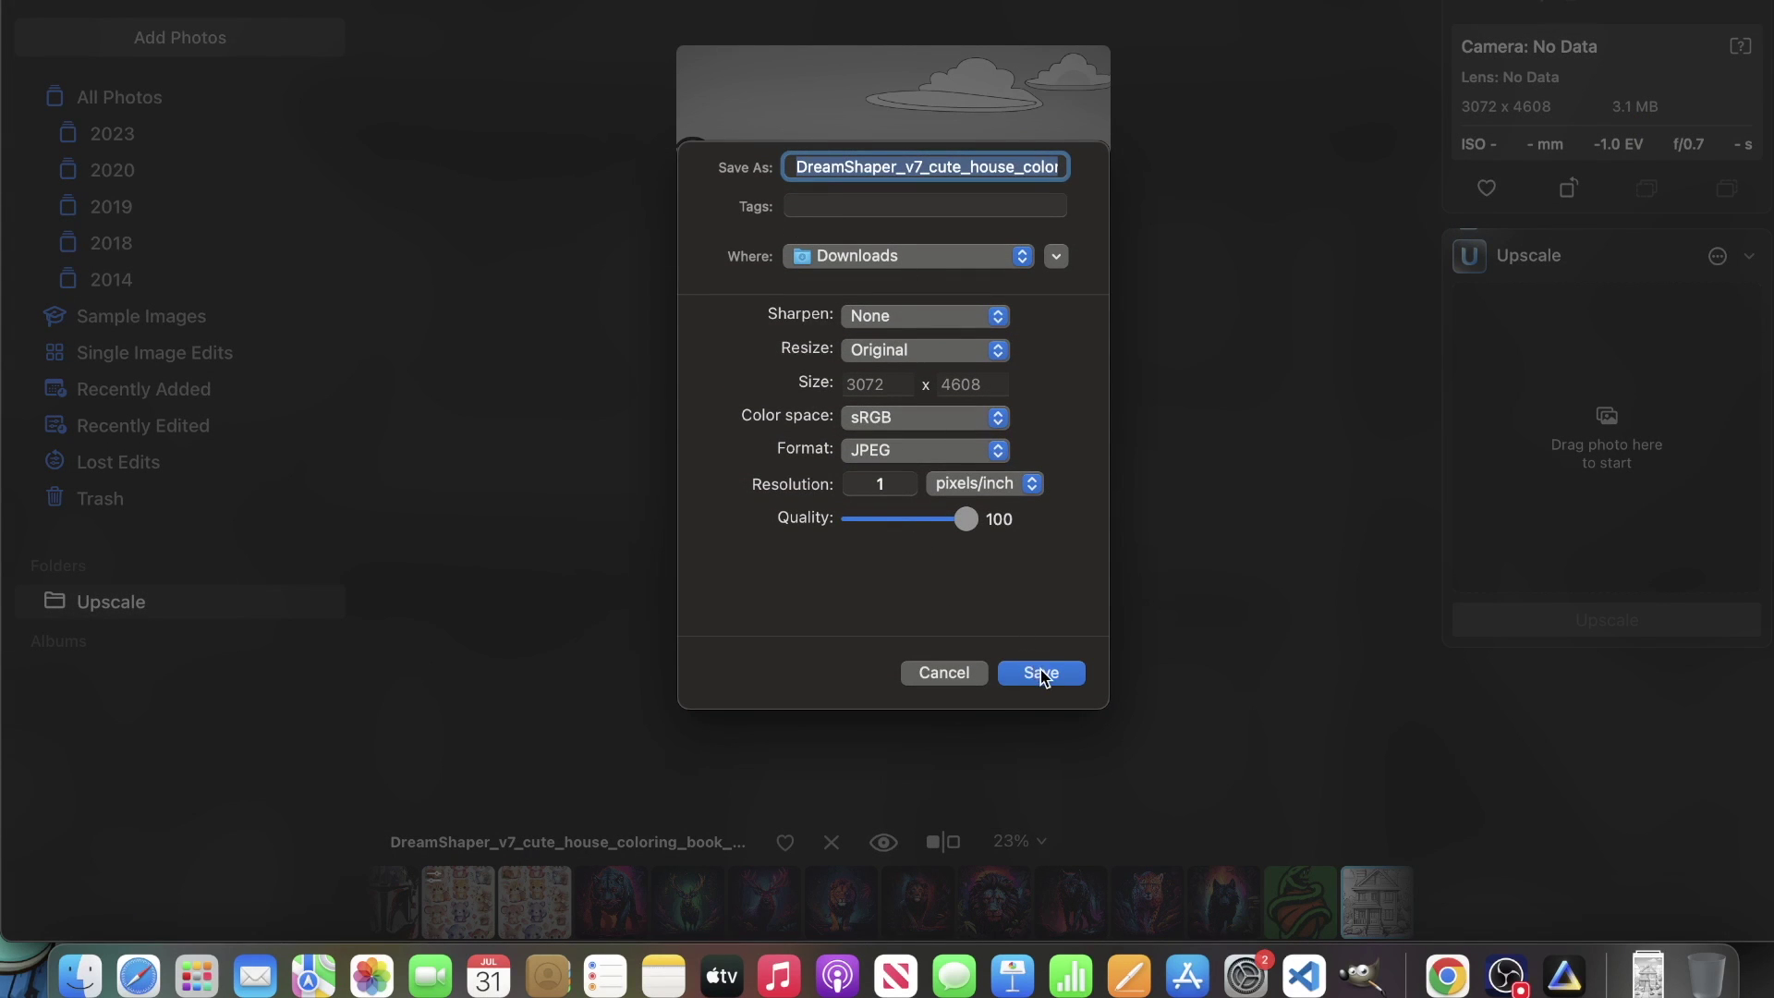
pyautogui.click(1041, 674)
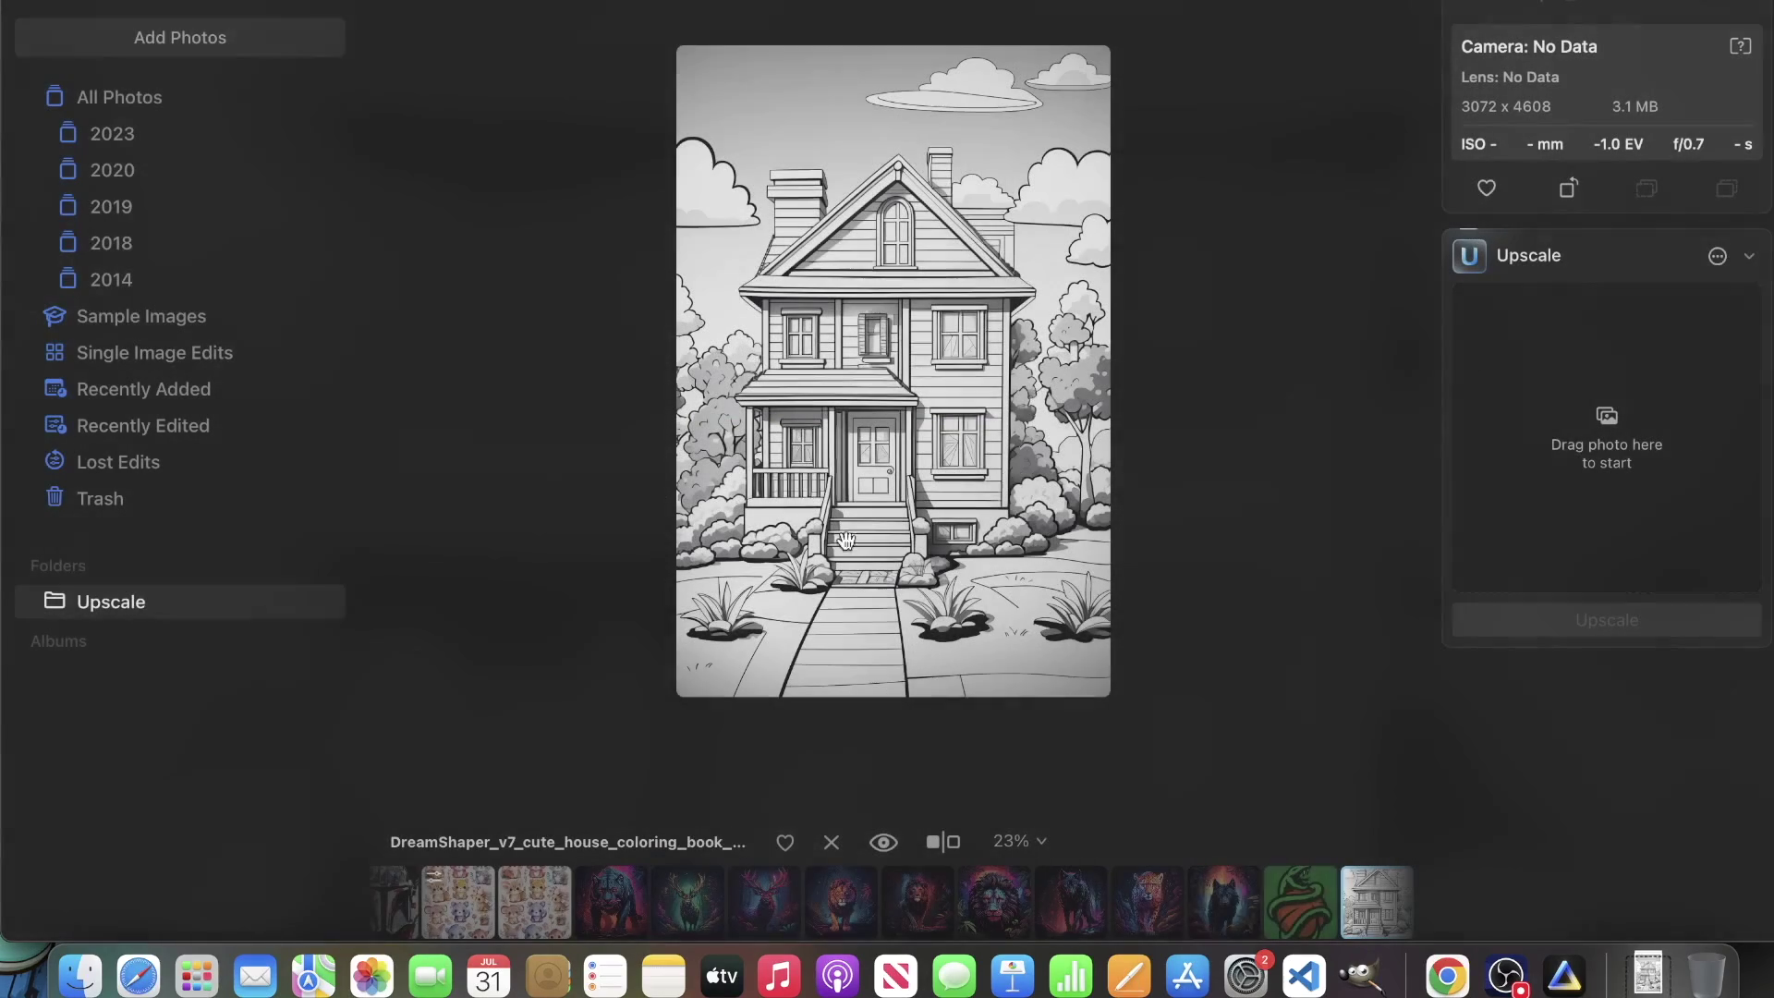
# Step: Switch to GIMP and open the upscaled house JPEG from the Downloads folder
pyautogui.click(207, 984)
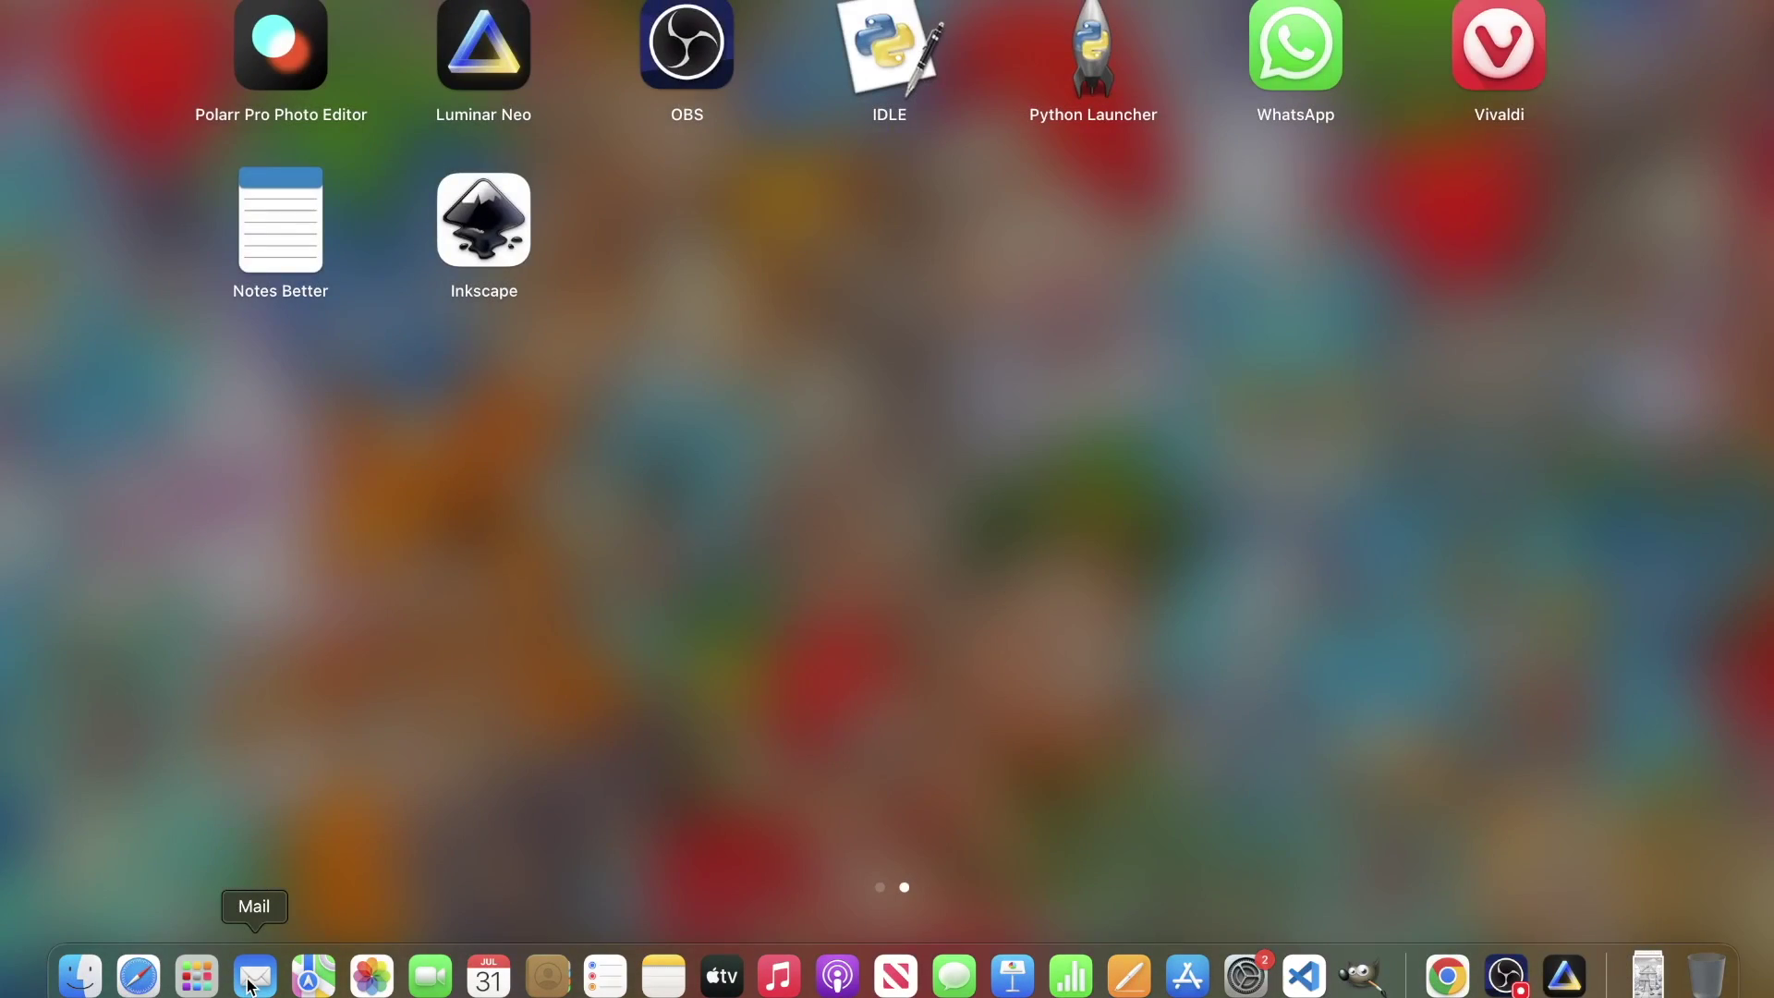
pyautogui.write('gimp')
pyautogui.press('Return')
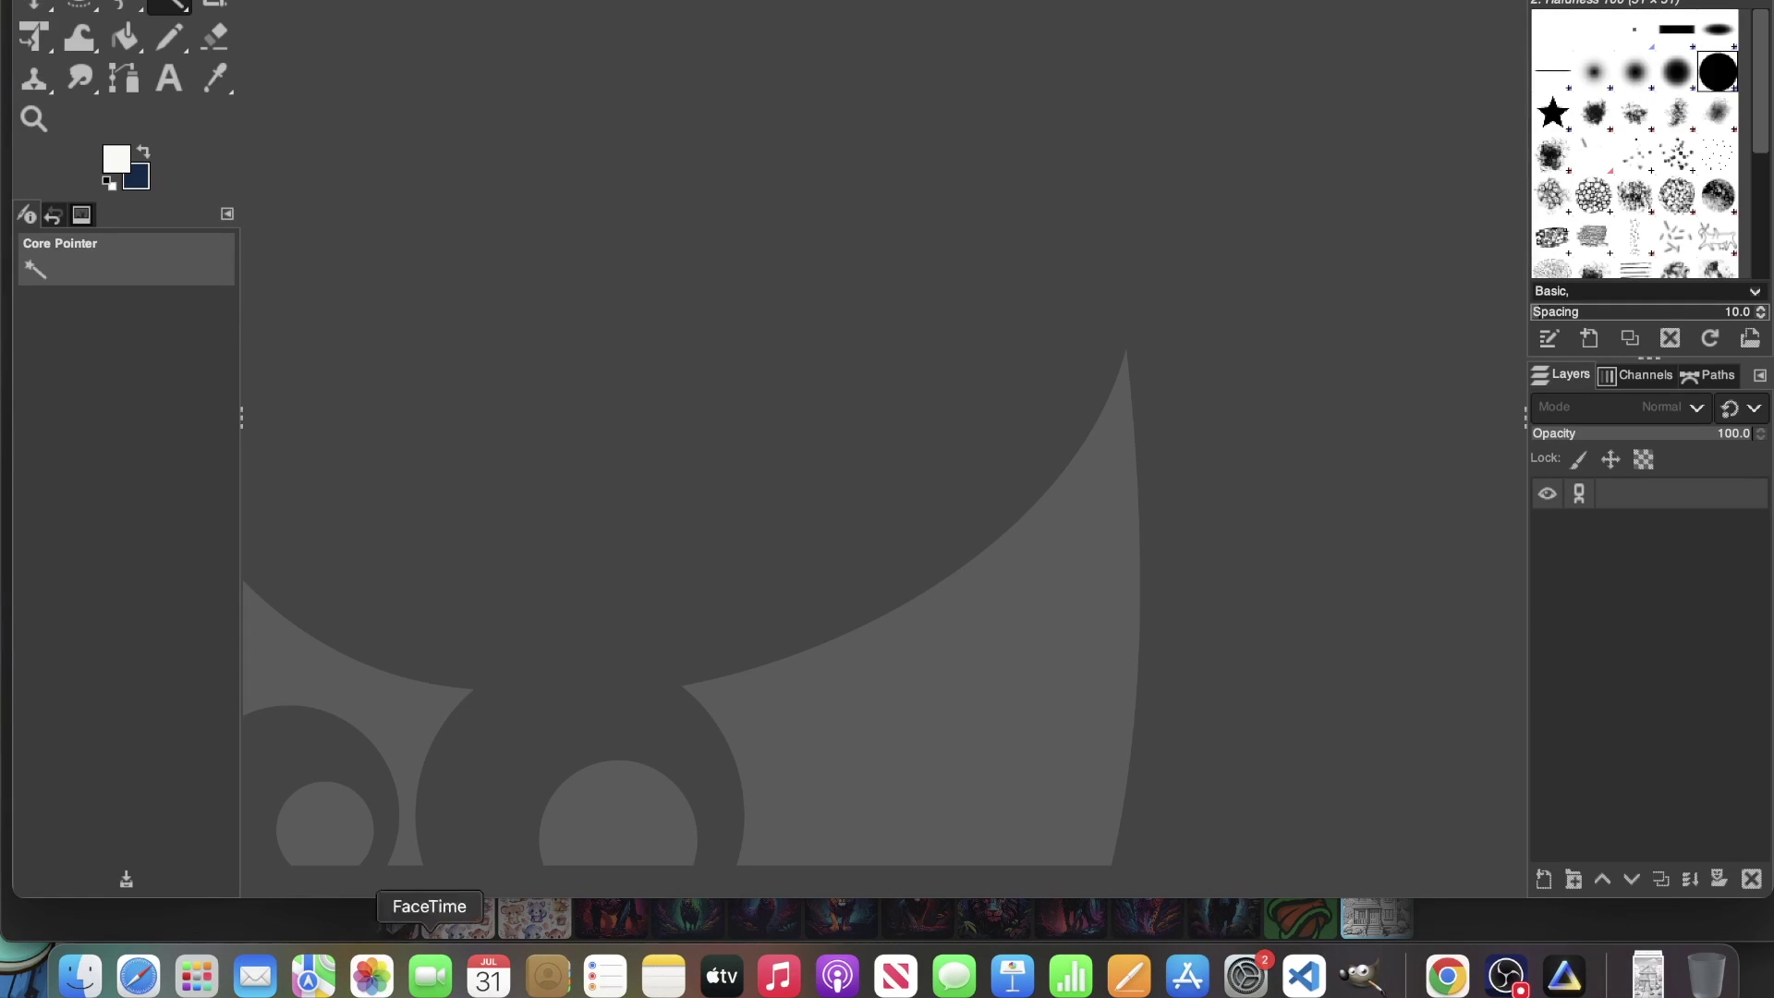
pyautogui.click(81, 976)
pyautogui.moveTo(1228, 543); pyautogui.dragTo(673, 258)
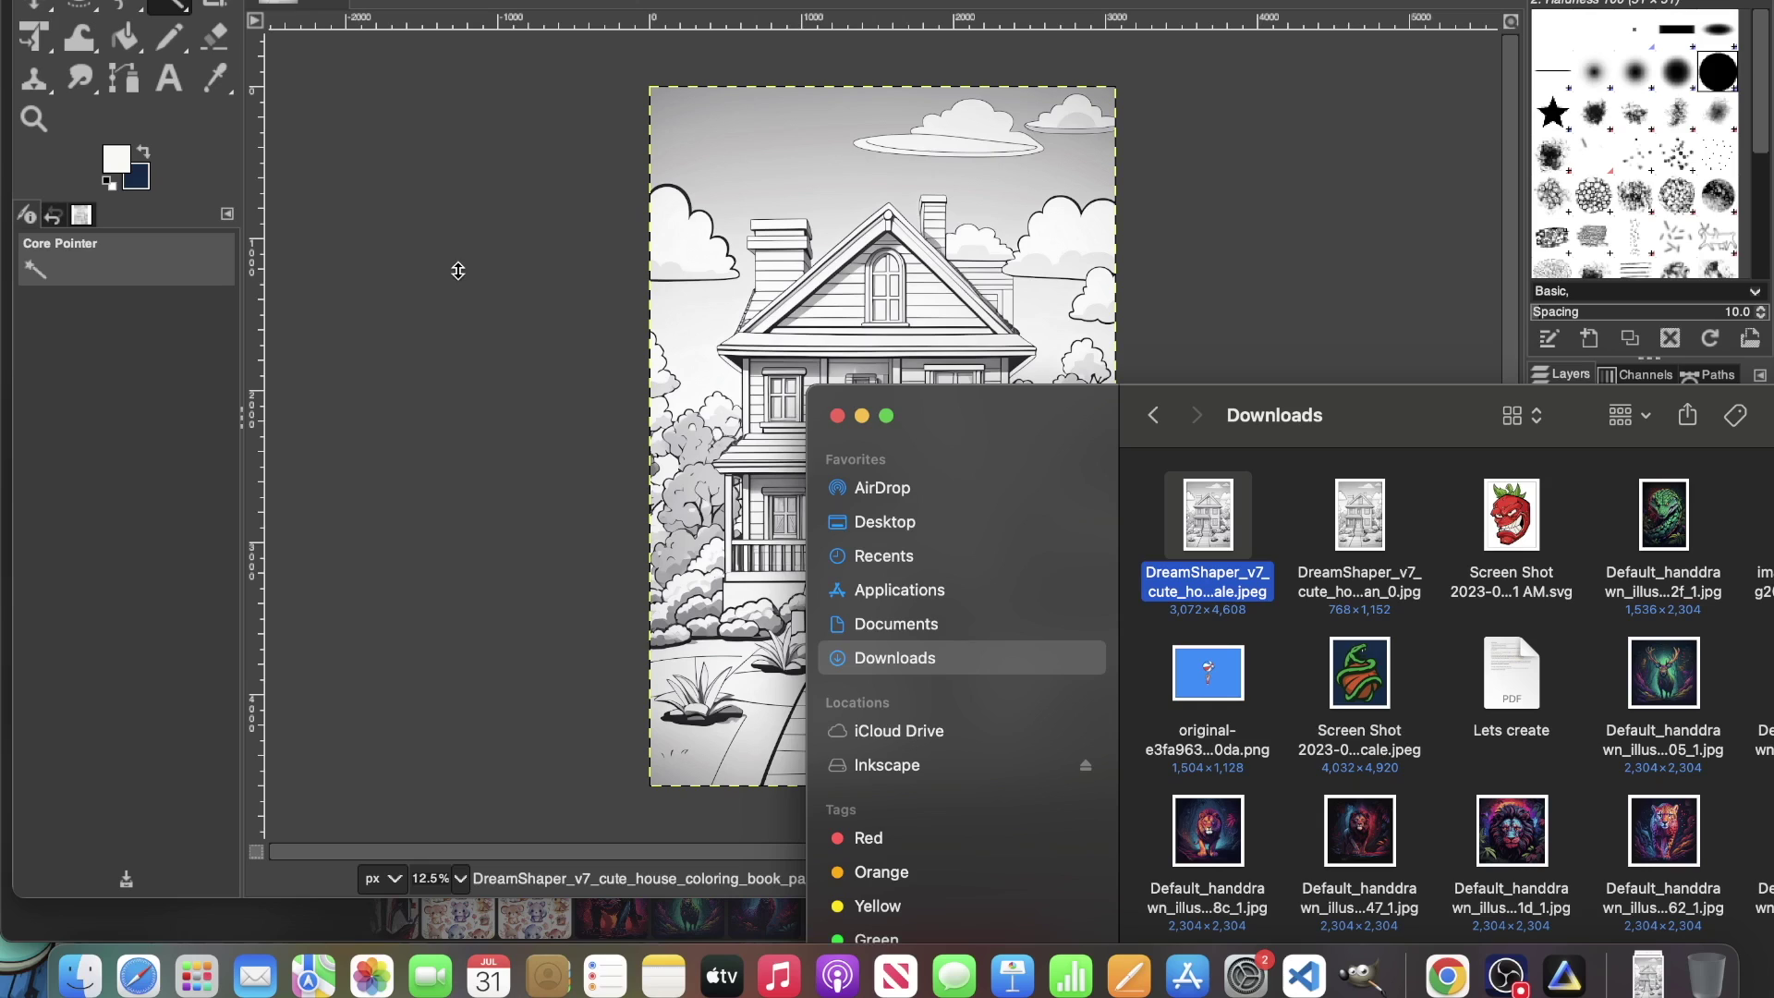
pyautogui.click(477, 263)
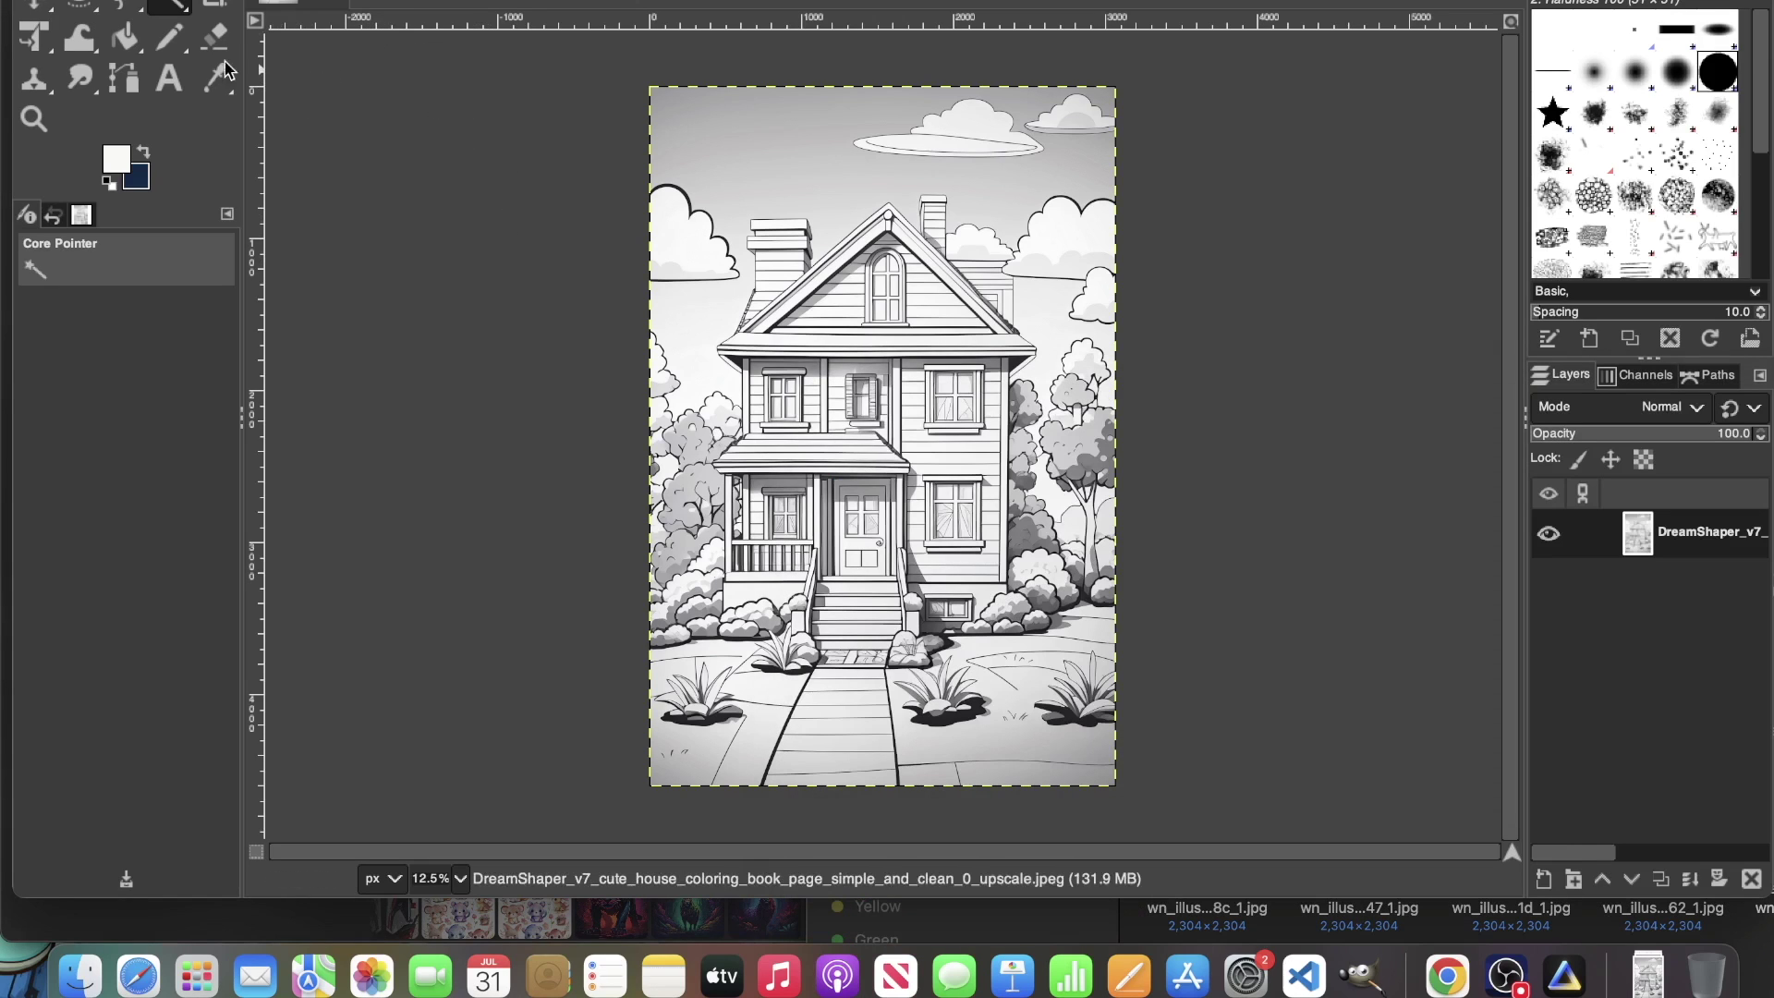
# Step: Set the foreground color to white and bucket-fill the grey sky above the house
pyautogui.click(115, 163)
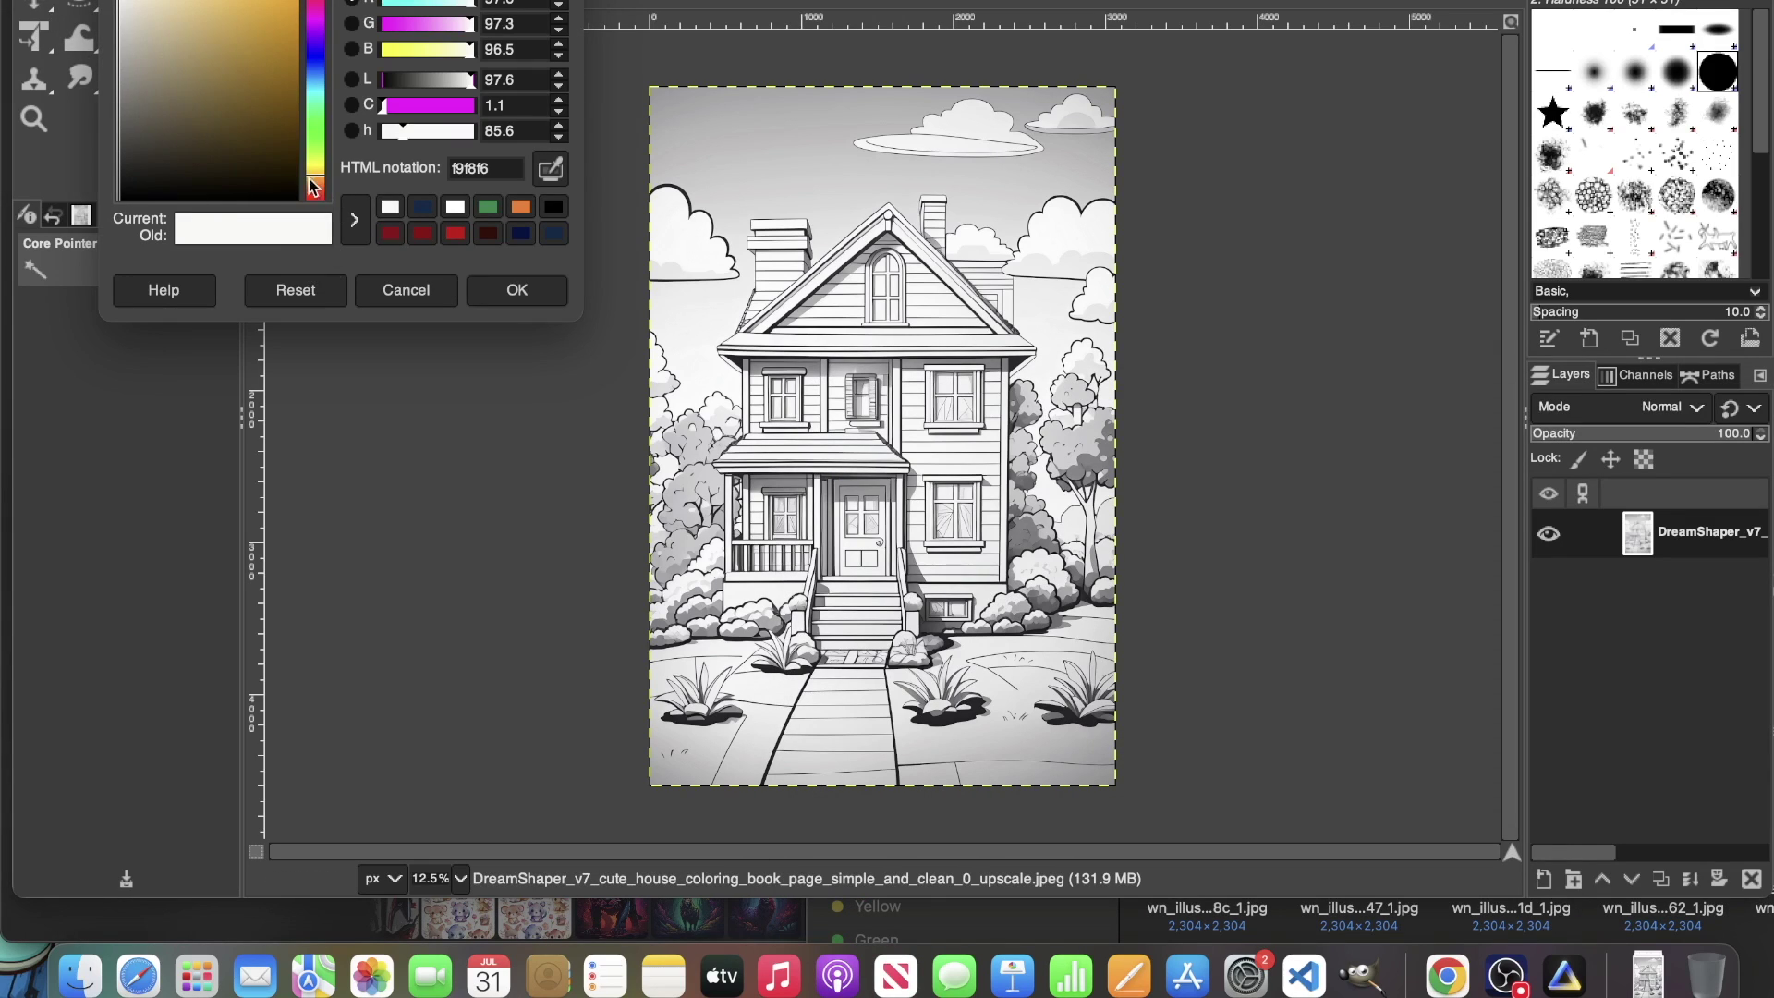
pyautogui.click(478, 300)
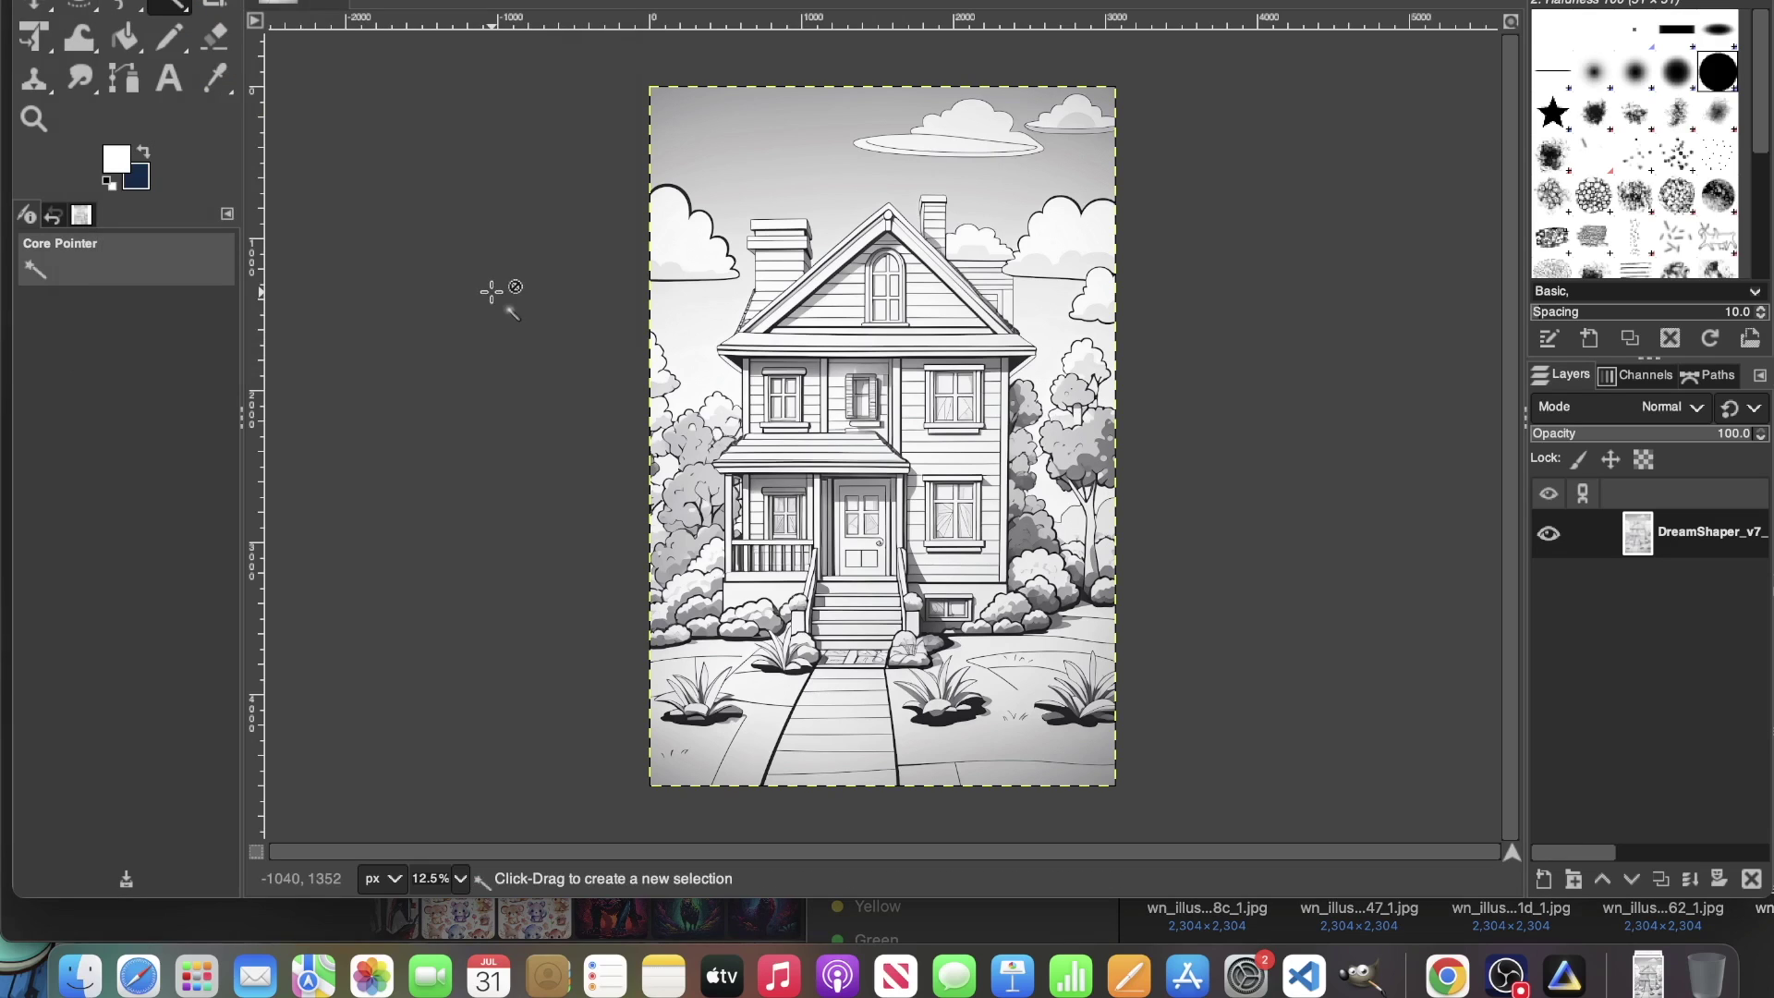
pyautogui.click(134, 40)
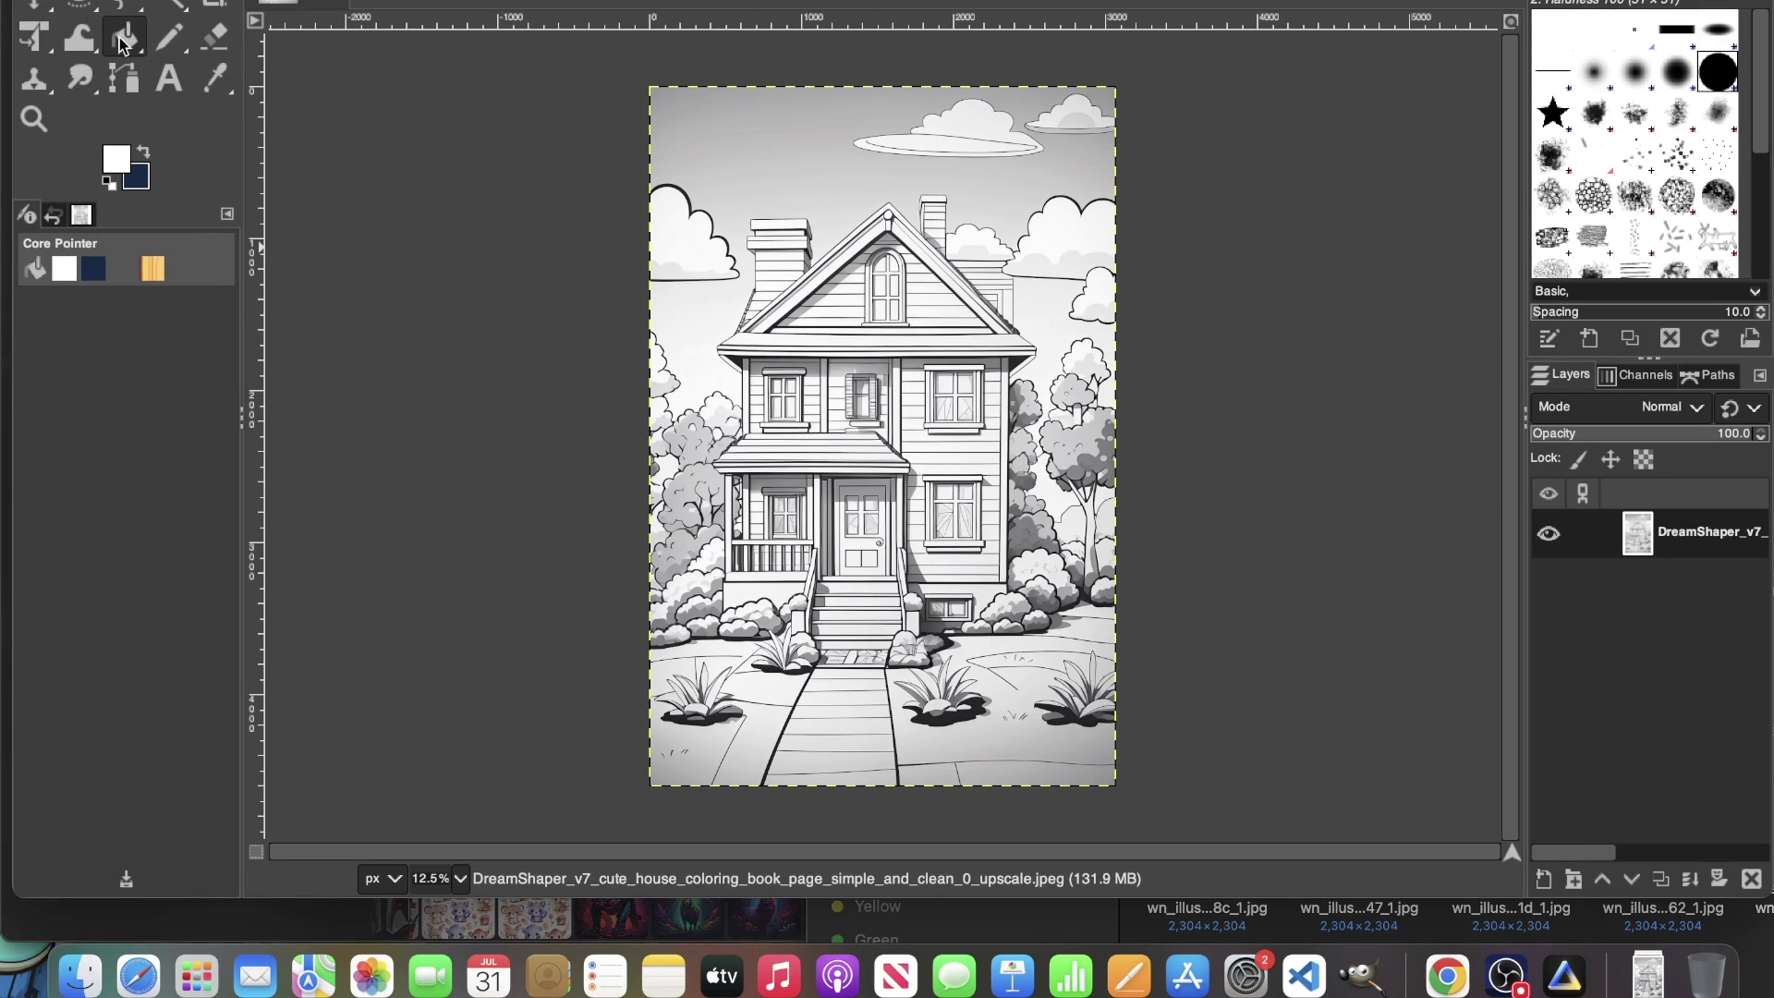
pyautogui.click(724, 140)
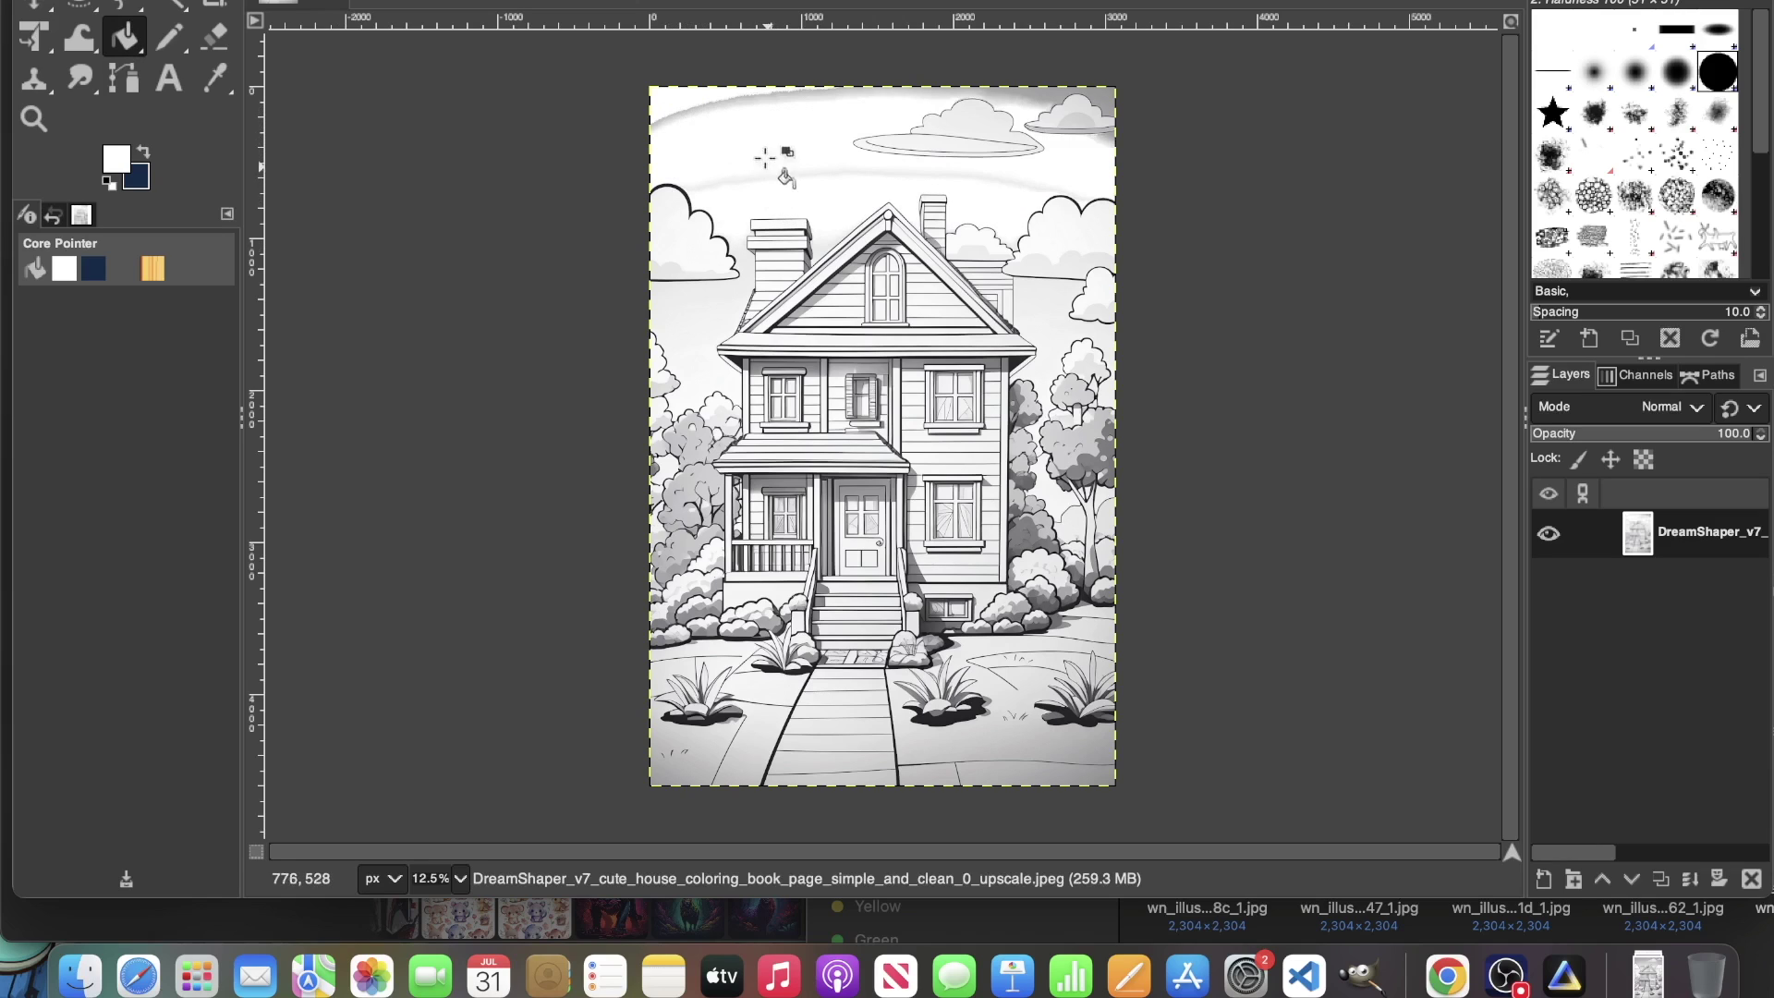
pyautogui.click(766, 159)
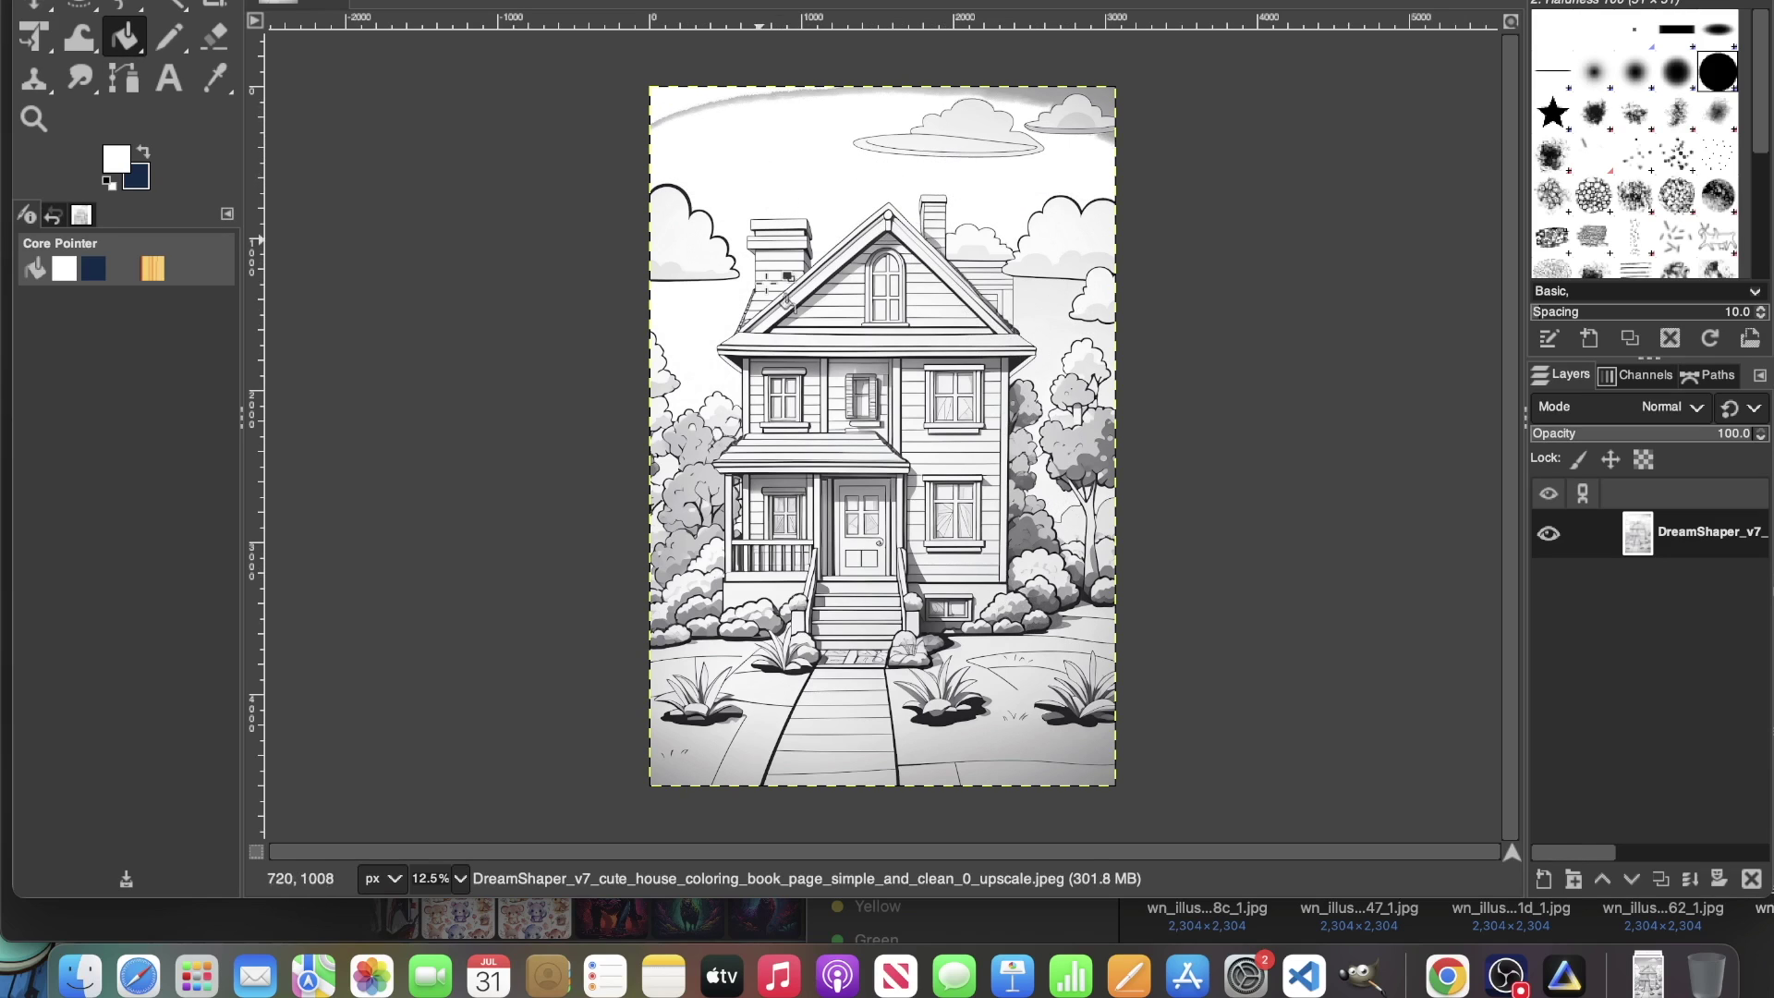
# Step: Bucket-fill the grey ground to the right of the walkway with white, including the strip along the lower edge
pyautogui.click(993, 744)
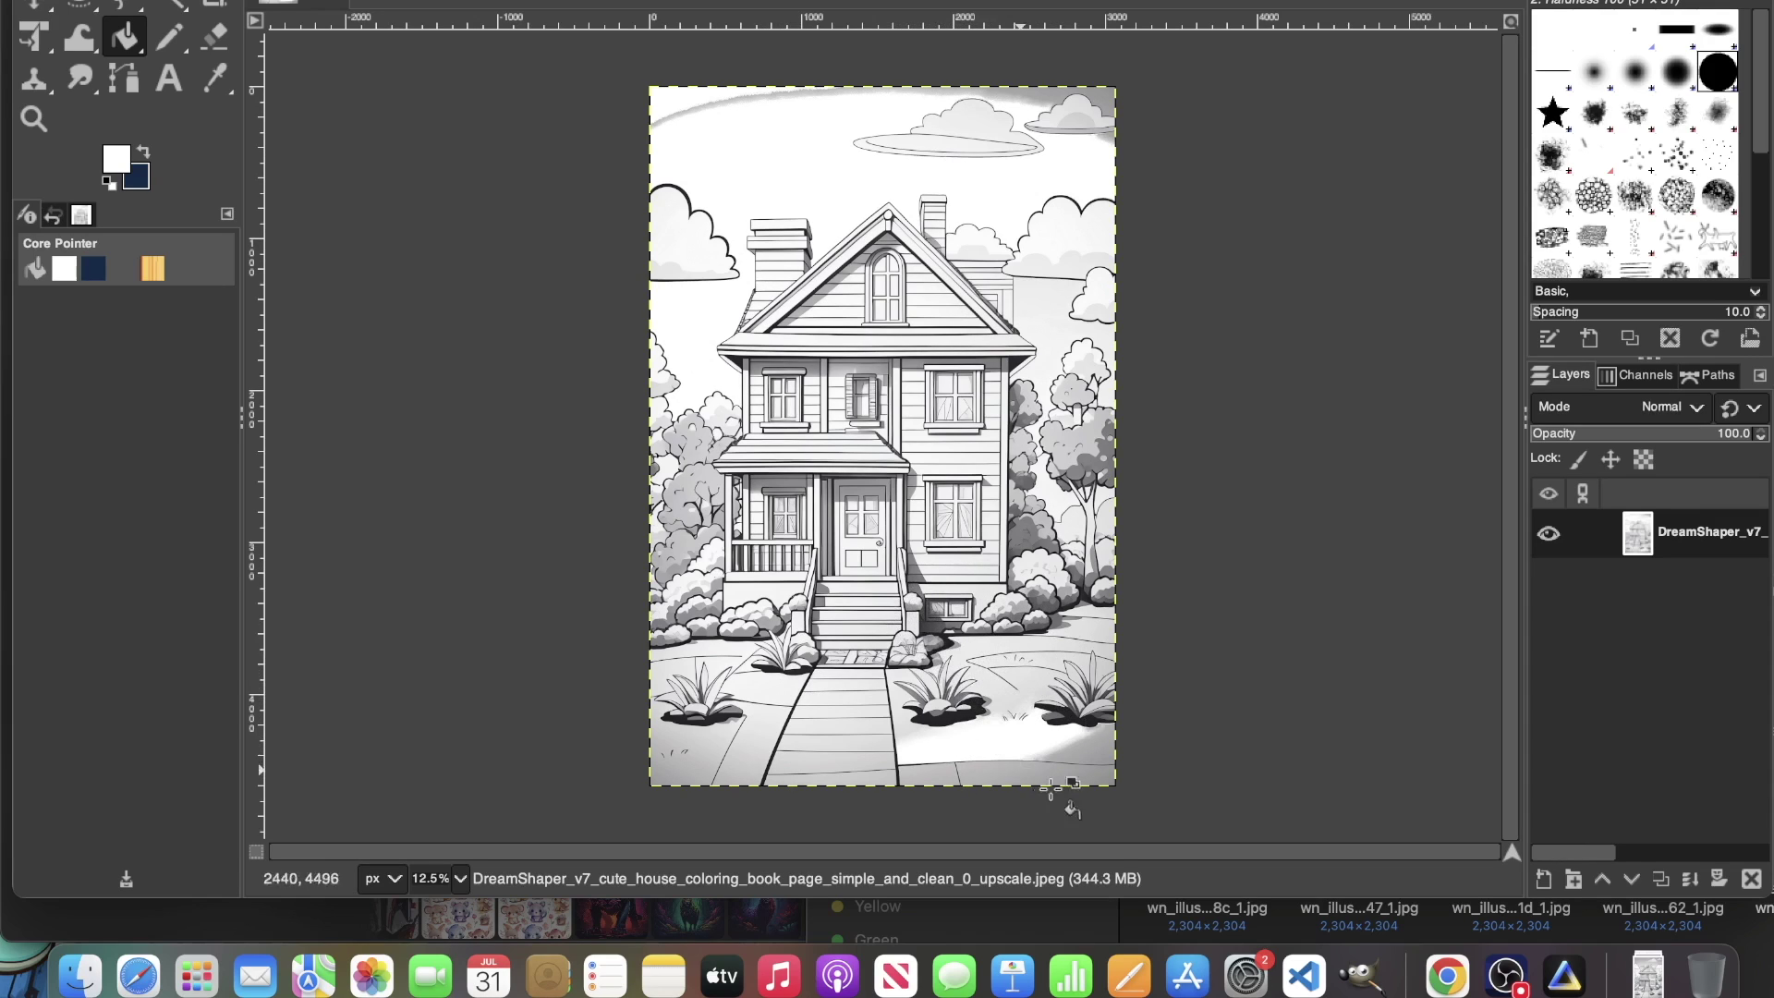
pyautogui.click(974, 773)
pyautogui.click(944, 776)
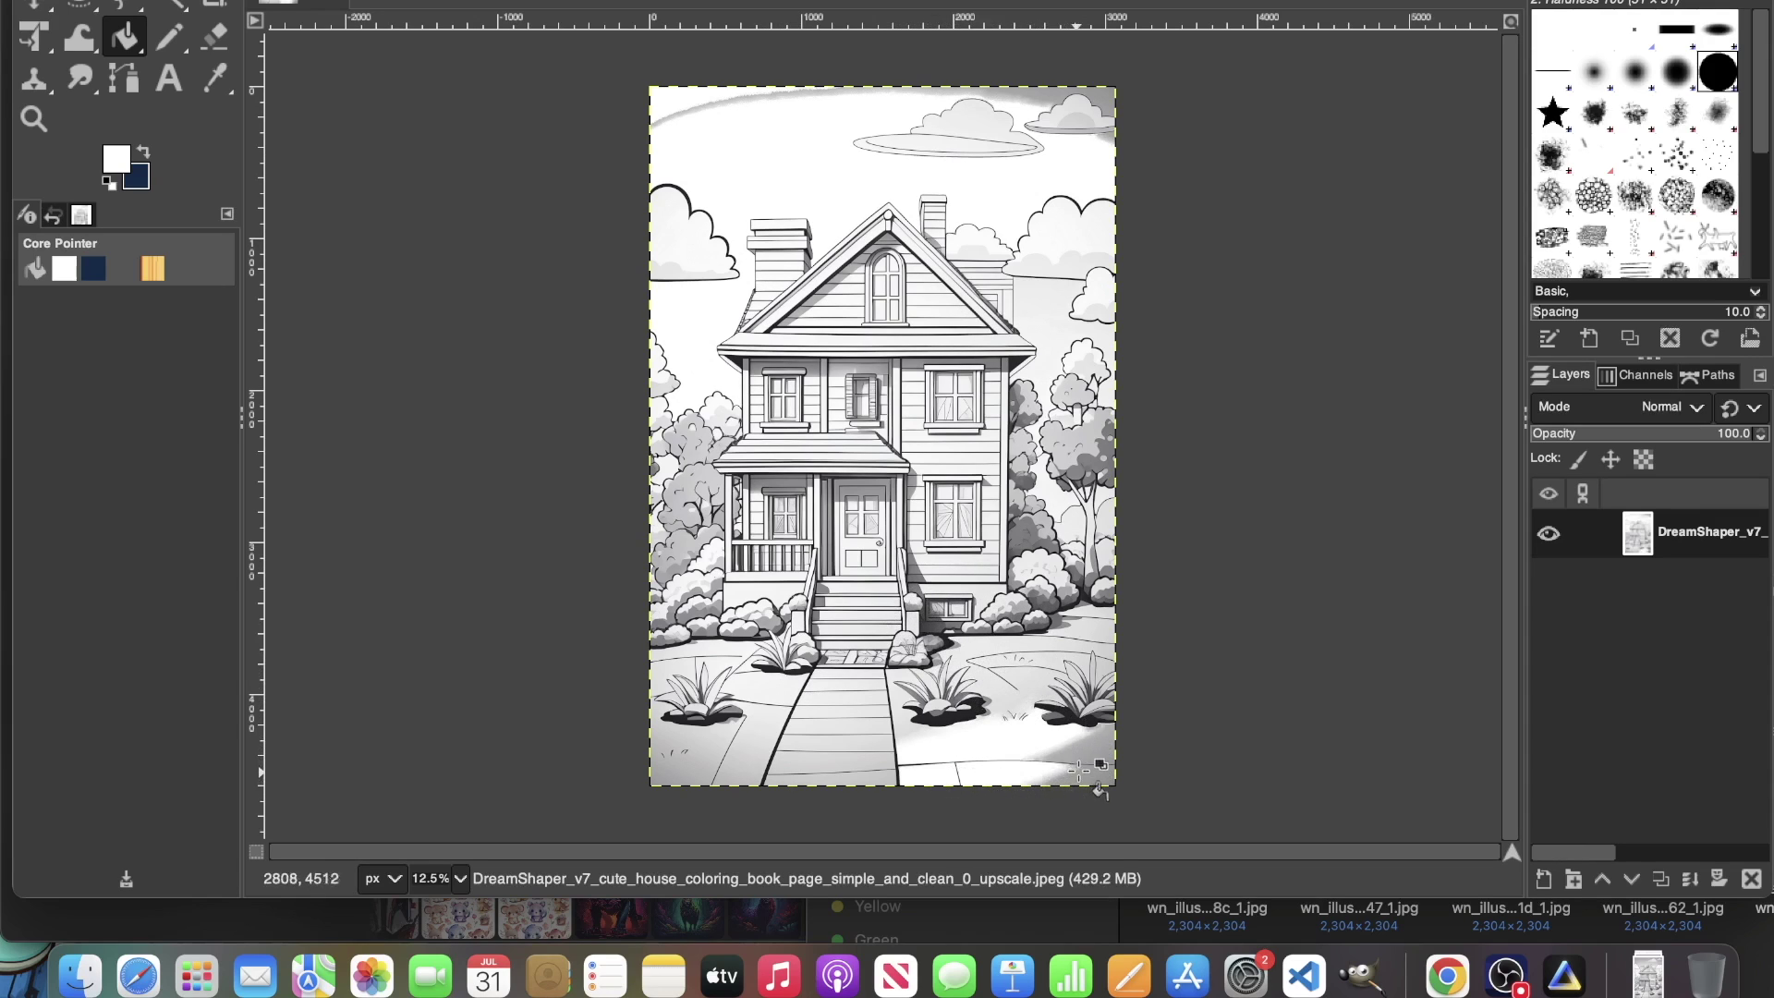
pyautogui.click(1094, 772)
pyautogui.click(1048, 768)
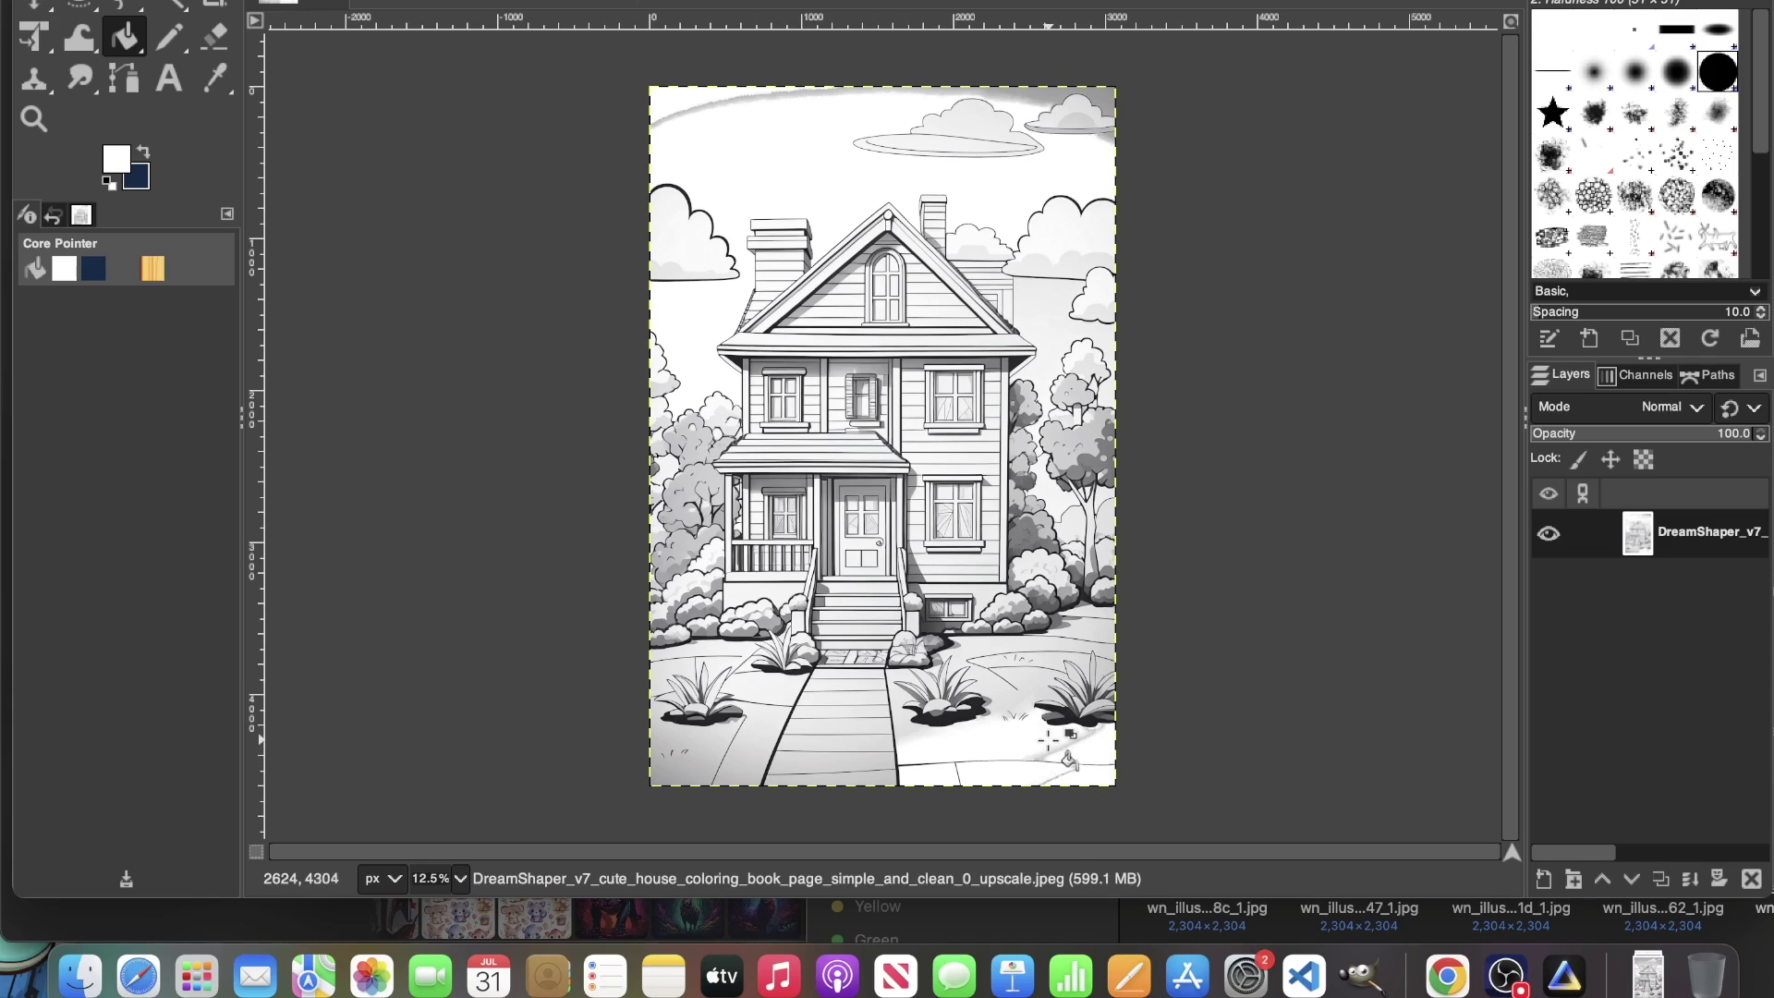
pyautogui.click(1053, 746)
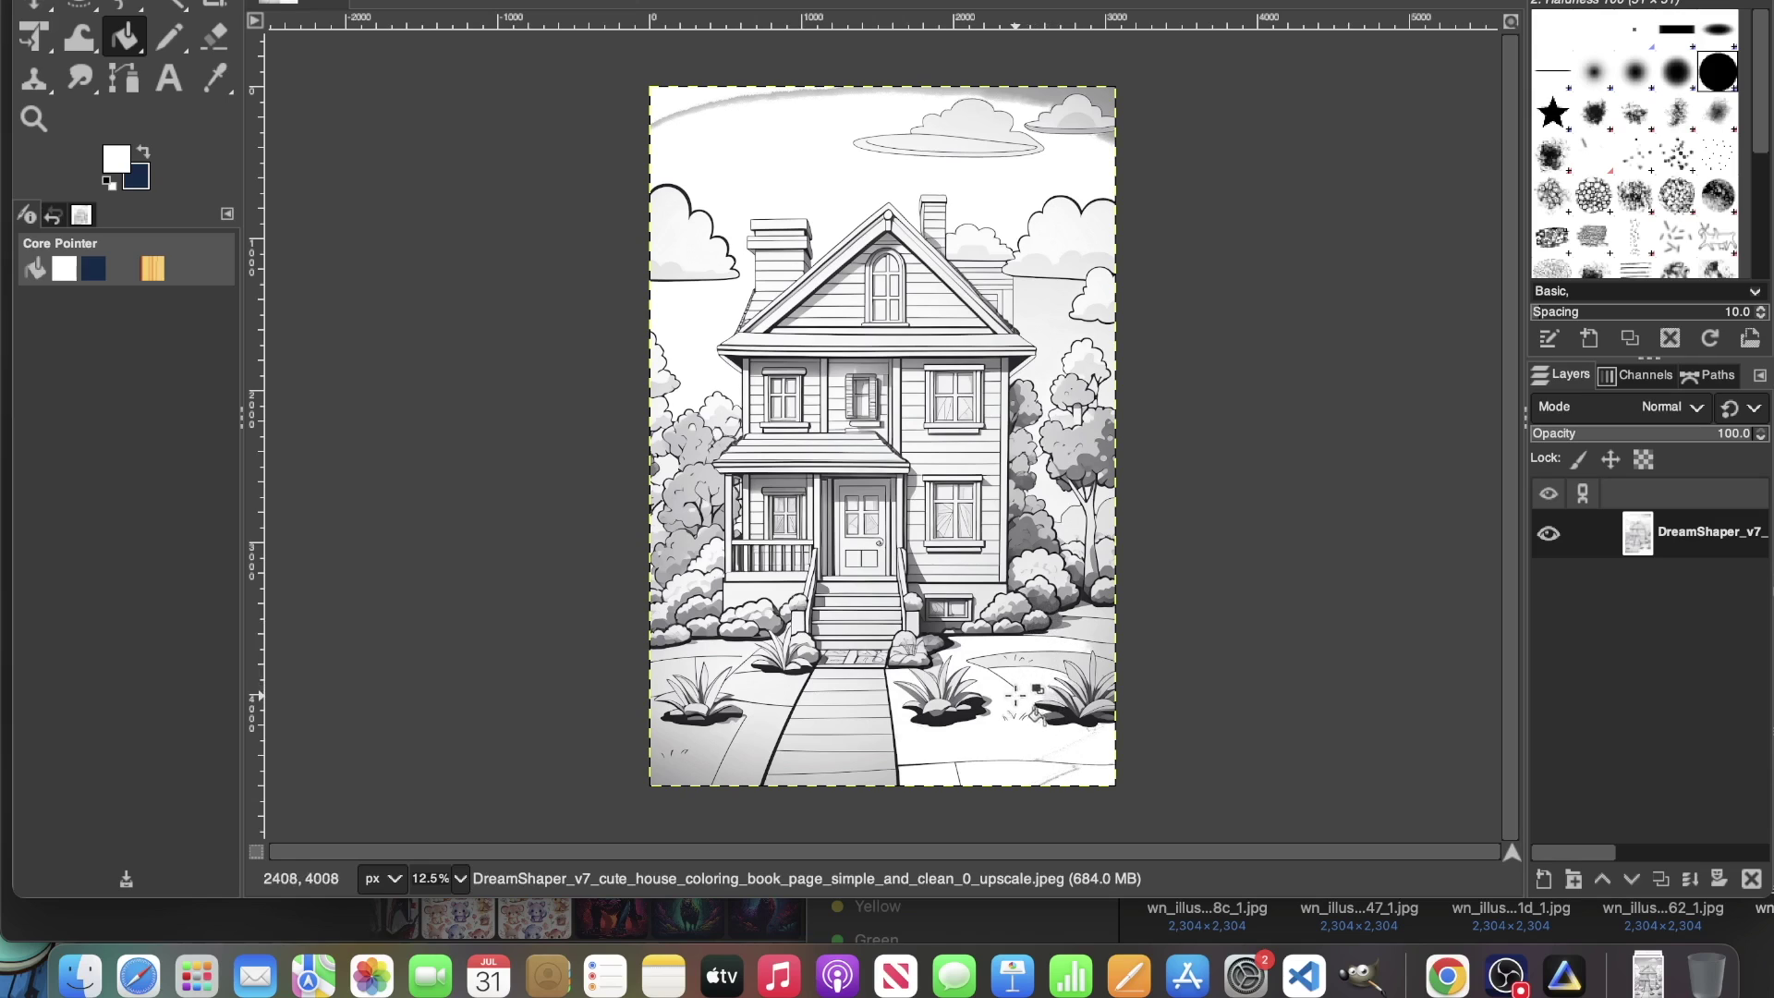
# Step: Bucket-fill the grey lawn areas to the left of the walkway with white
pyautogui.click(688, 746)
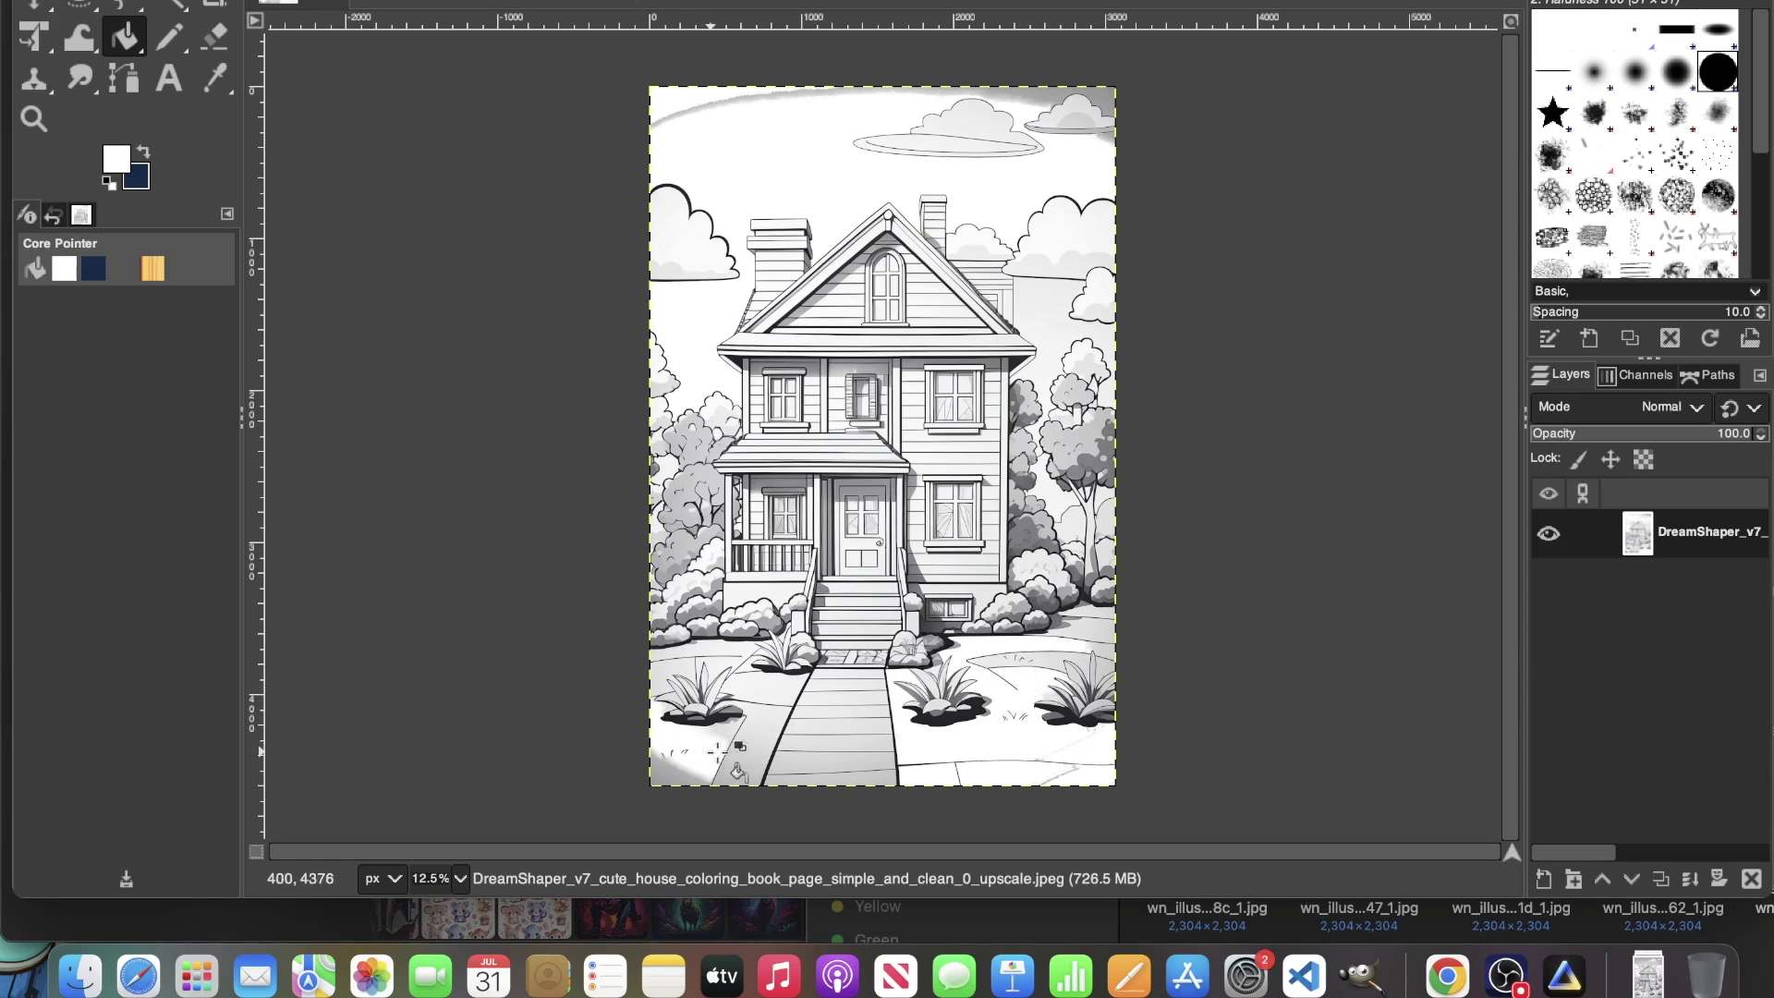
pyautogui.click(759, 728)
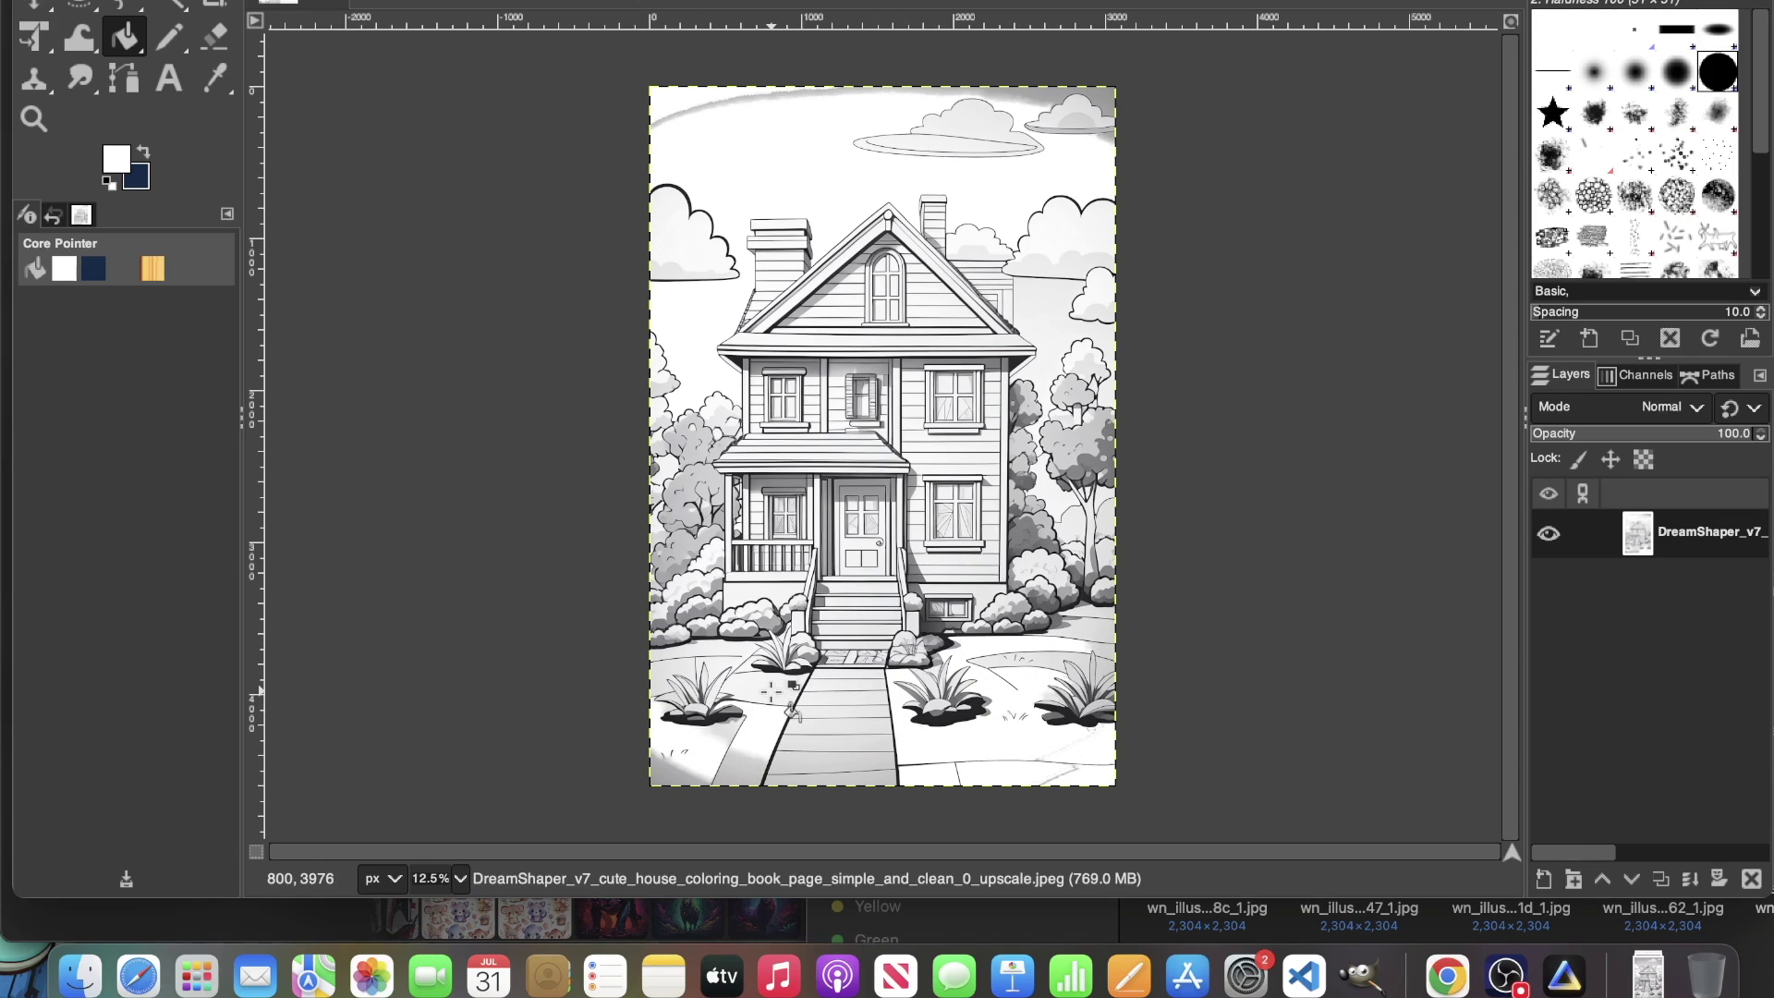
pyautogui.click(679, 665)
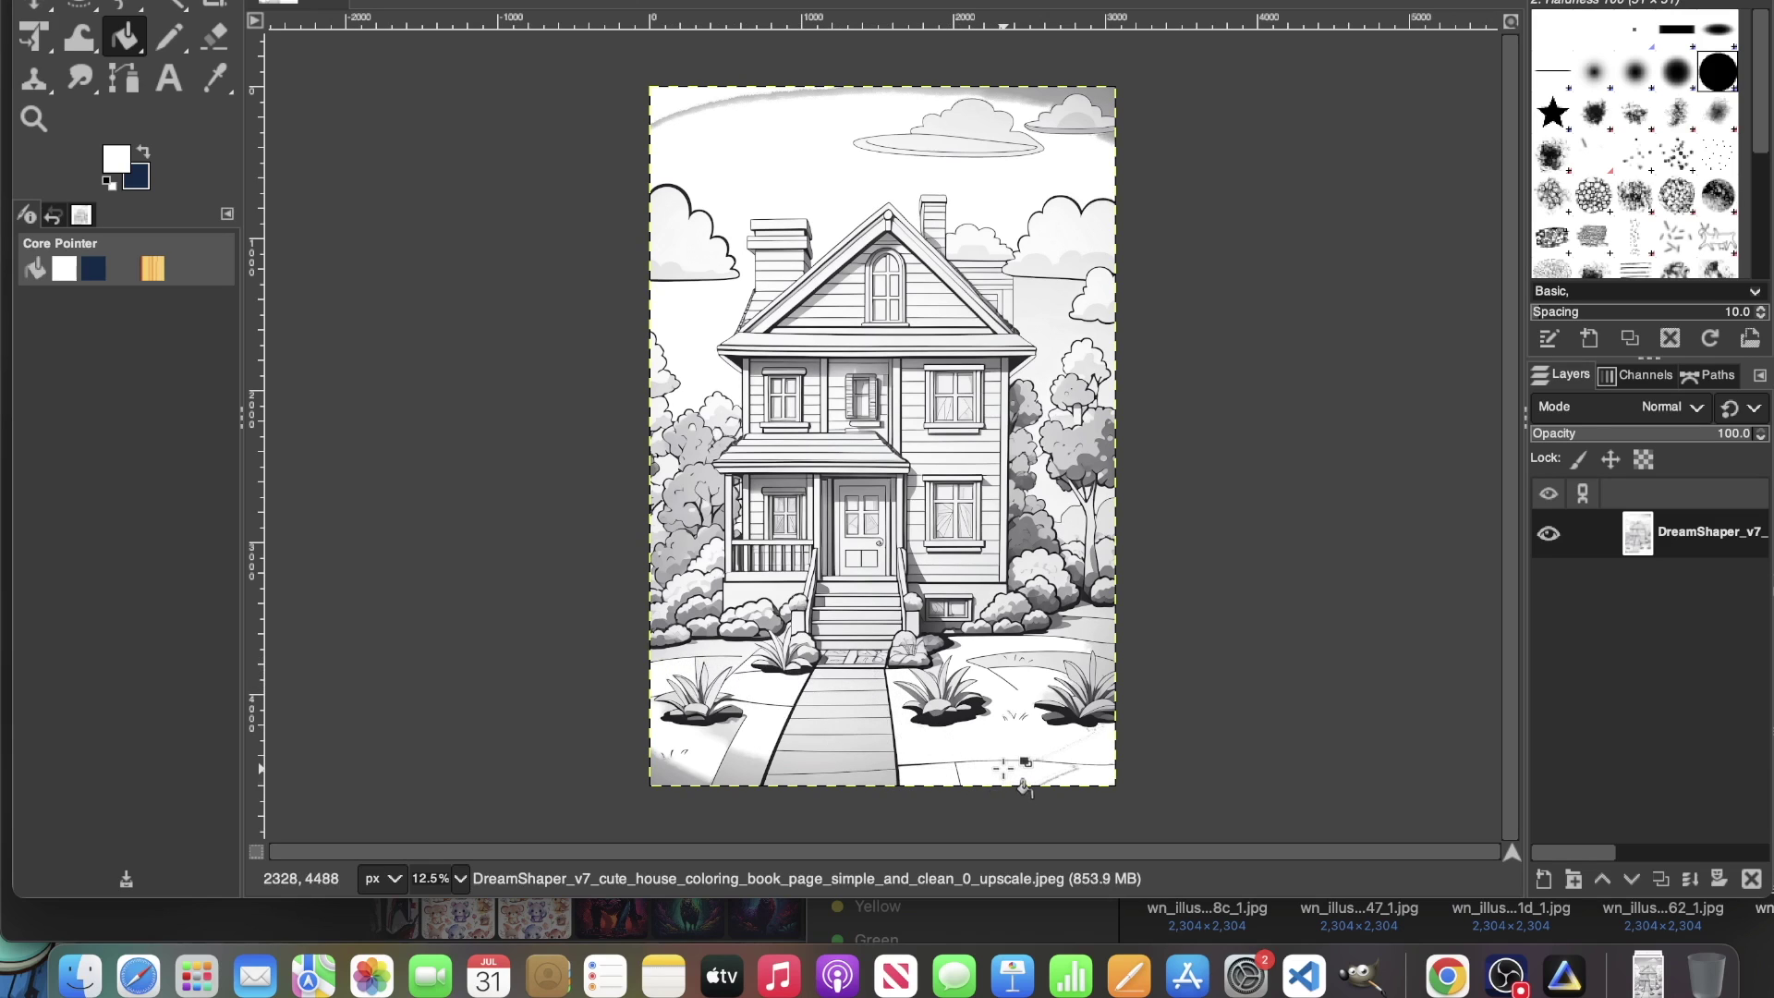
# Step: Bucket-fill the four lower planks of the walkway with white, from the lower image edge upward
pyautogui.click(460, 879)
pyautogui.click(442, 793)
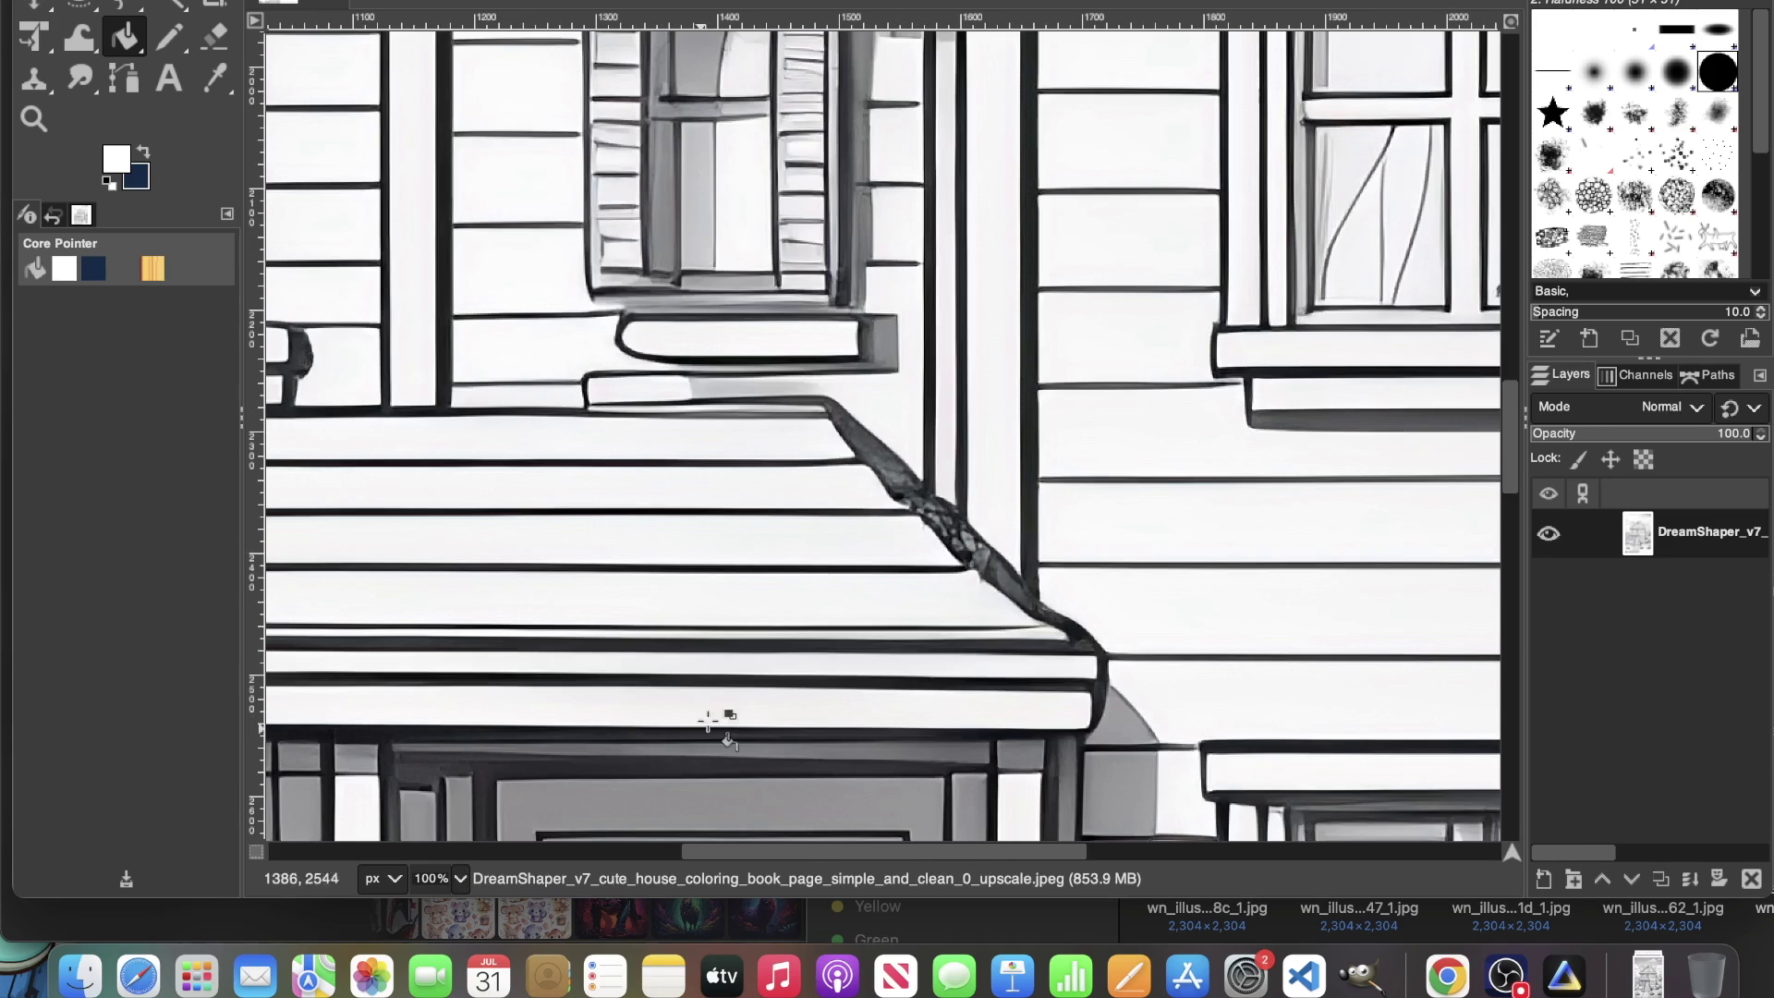
pyautogui.scroll(-10, 721, 702)
pyautogui.scroll(-15, 742, 725)
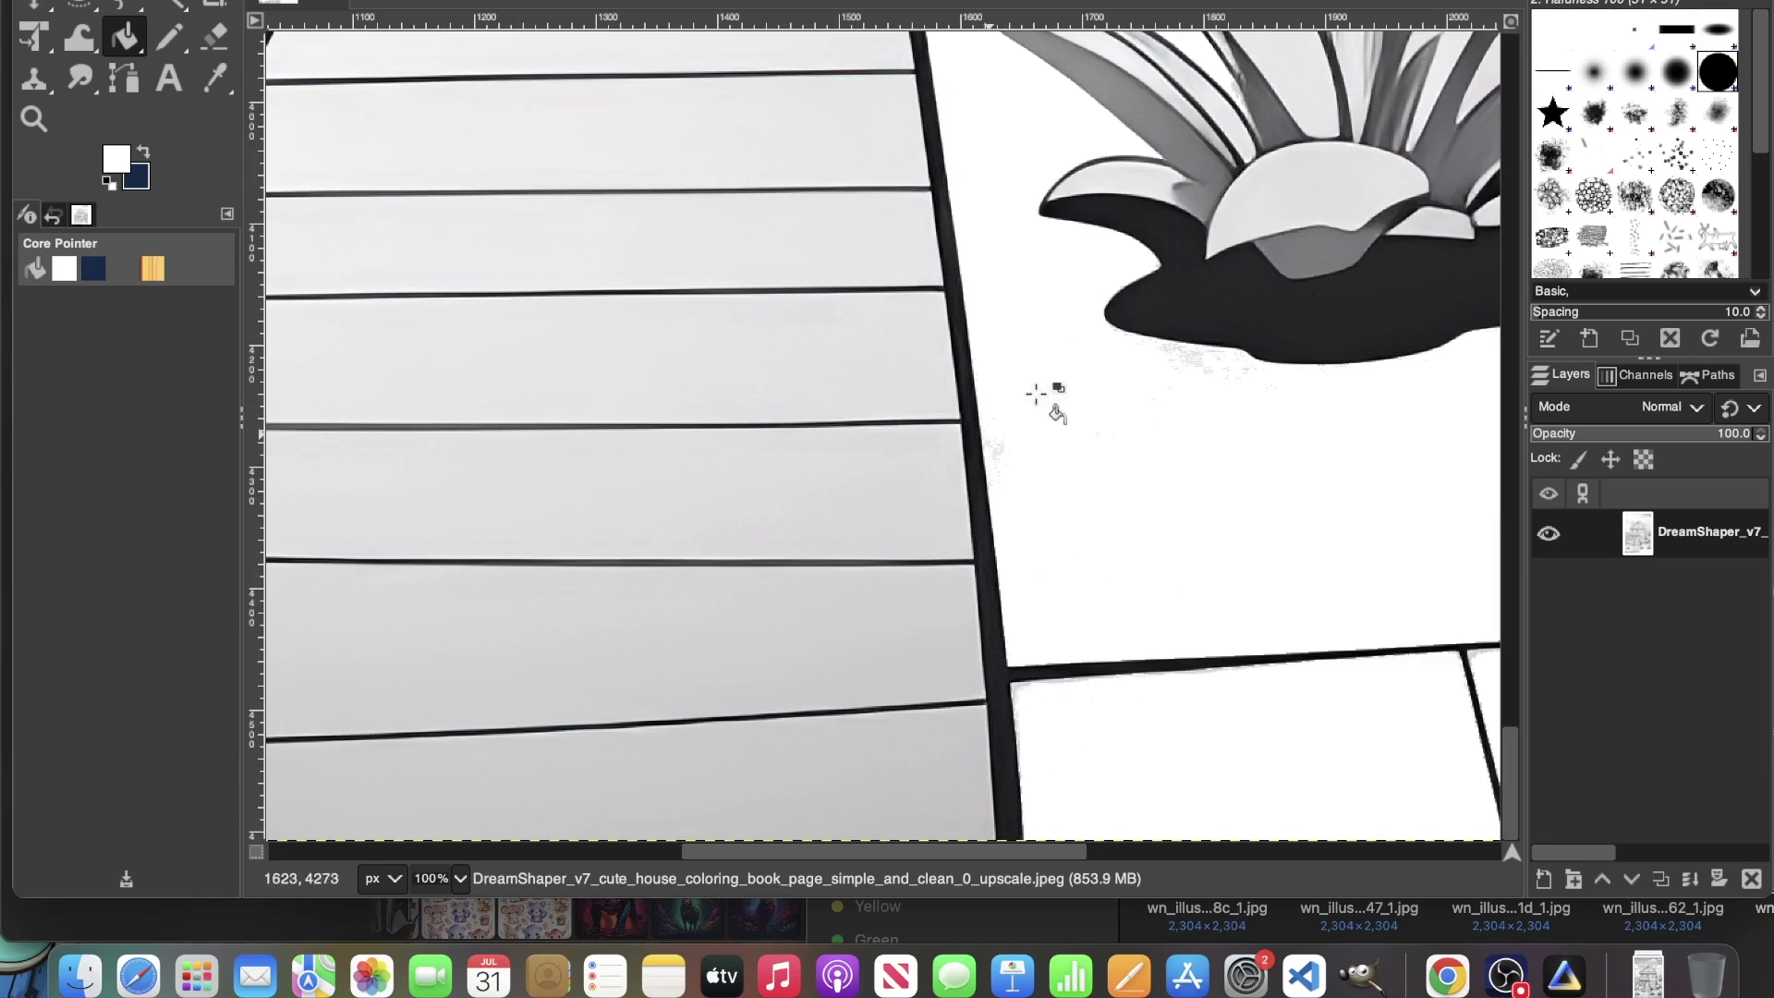
pyautogui.hscroll(-10, 892, 854)
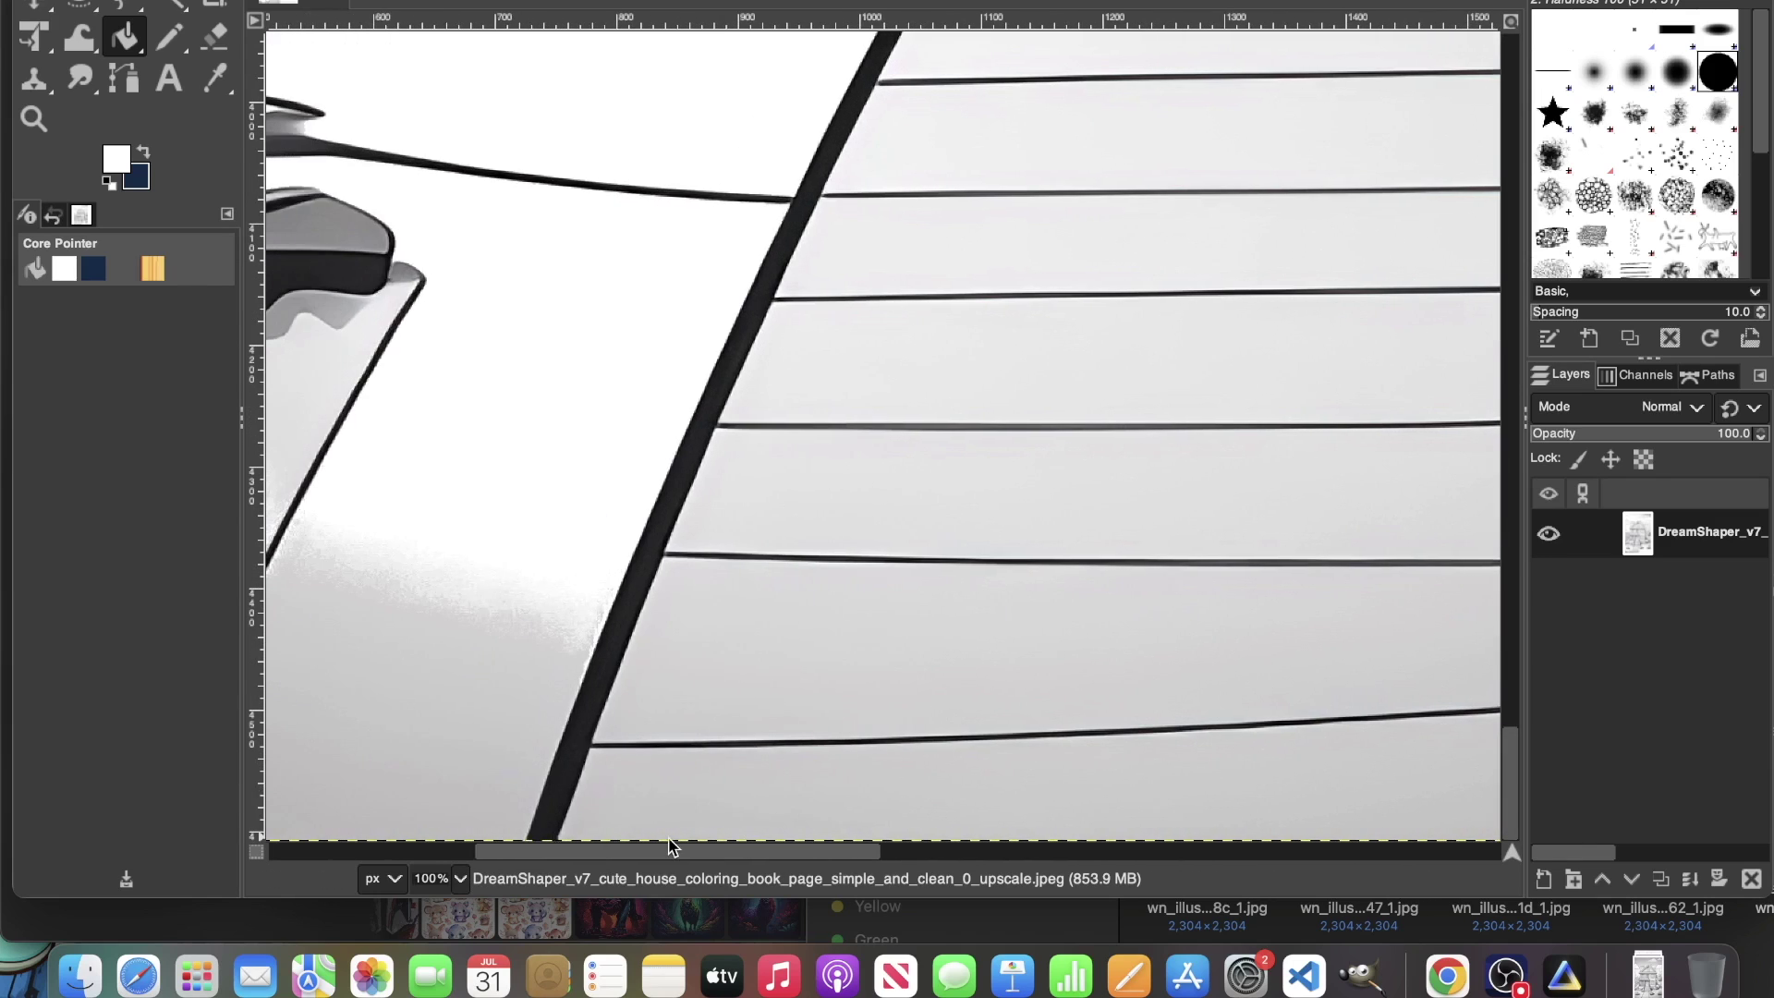
pyautogui.click(979, 350)
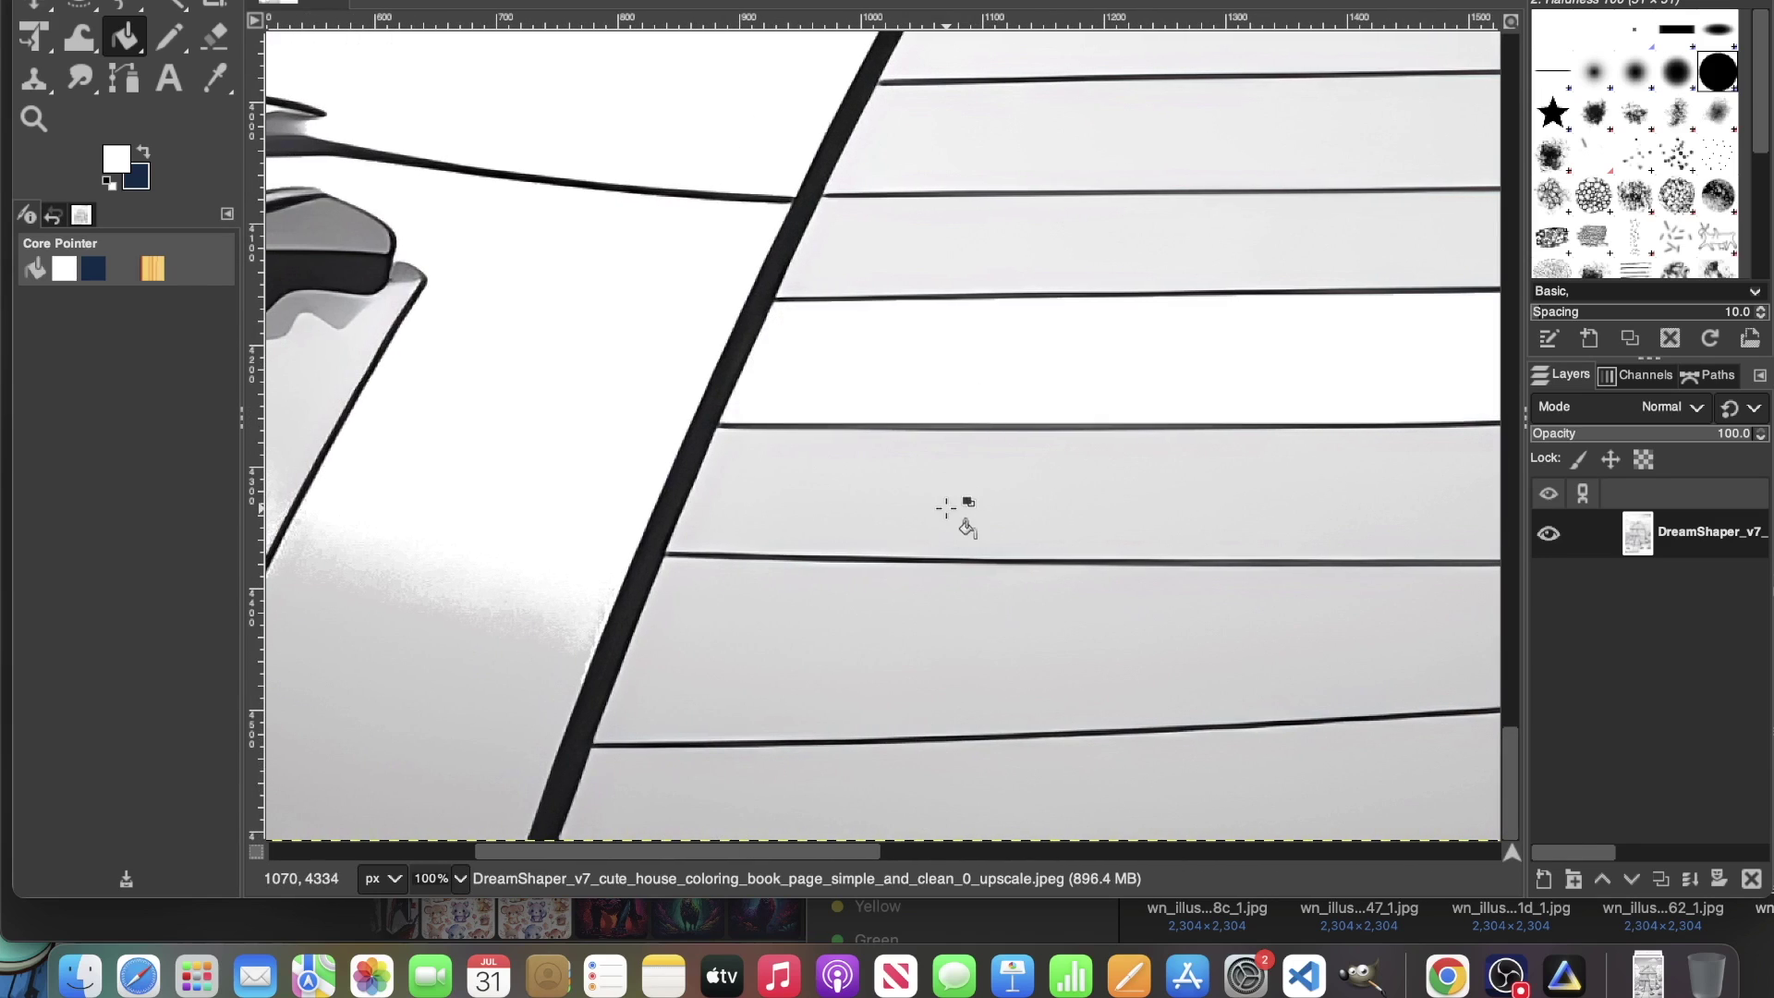
pyautogui.click(961, 499)
pyautogui.click(920, 647)
pyautogui.click(870, 809)
# Step: Bucket-fill the three upper planks of the walkway, just below the stone landing, with white
pyautogui.scroll(14, 1005, 736)
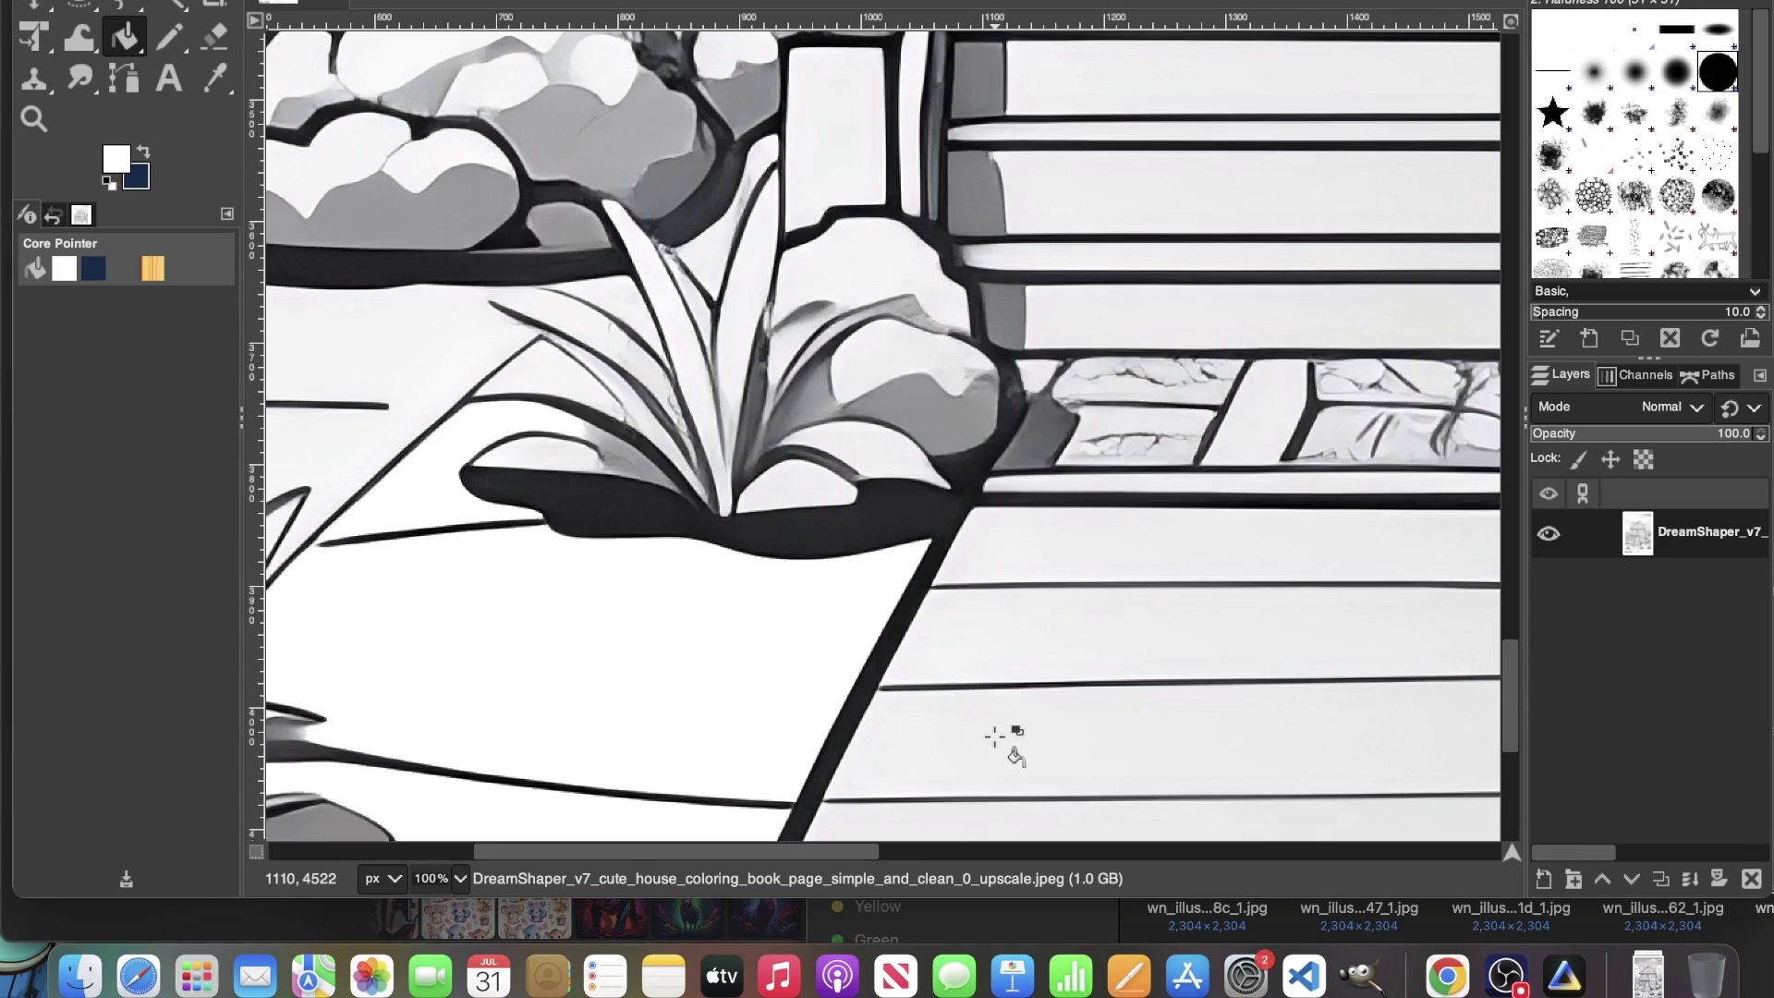
pyautogui.click(1051, 635)
pyautogui.click(1034, 716)
pyautogui.click(1057, 543)
# Step: Bucket-fill the remaining grey gradient areas of the lawn left of the walkway with white, including the lower-left corner of the image
pyautogui.scroll(-10, 1062, 652)
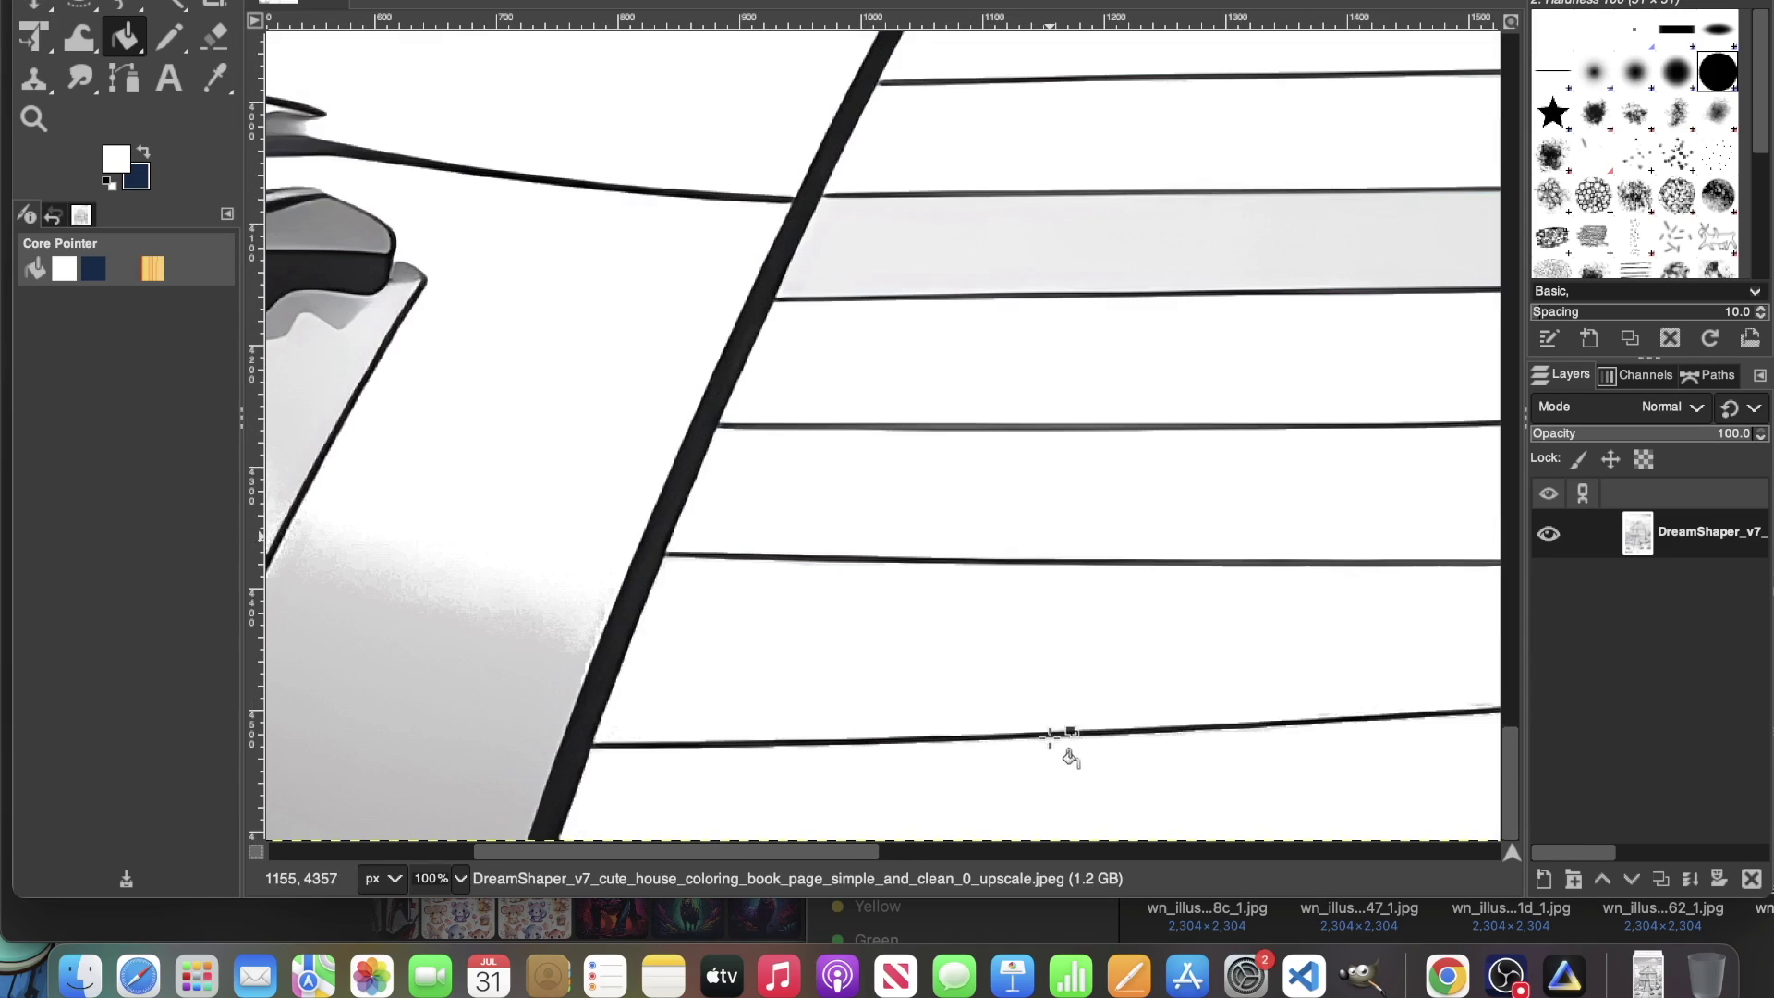
pyautogui.click(443, 705)
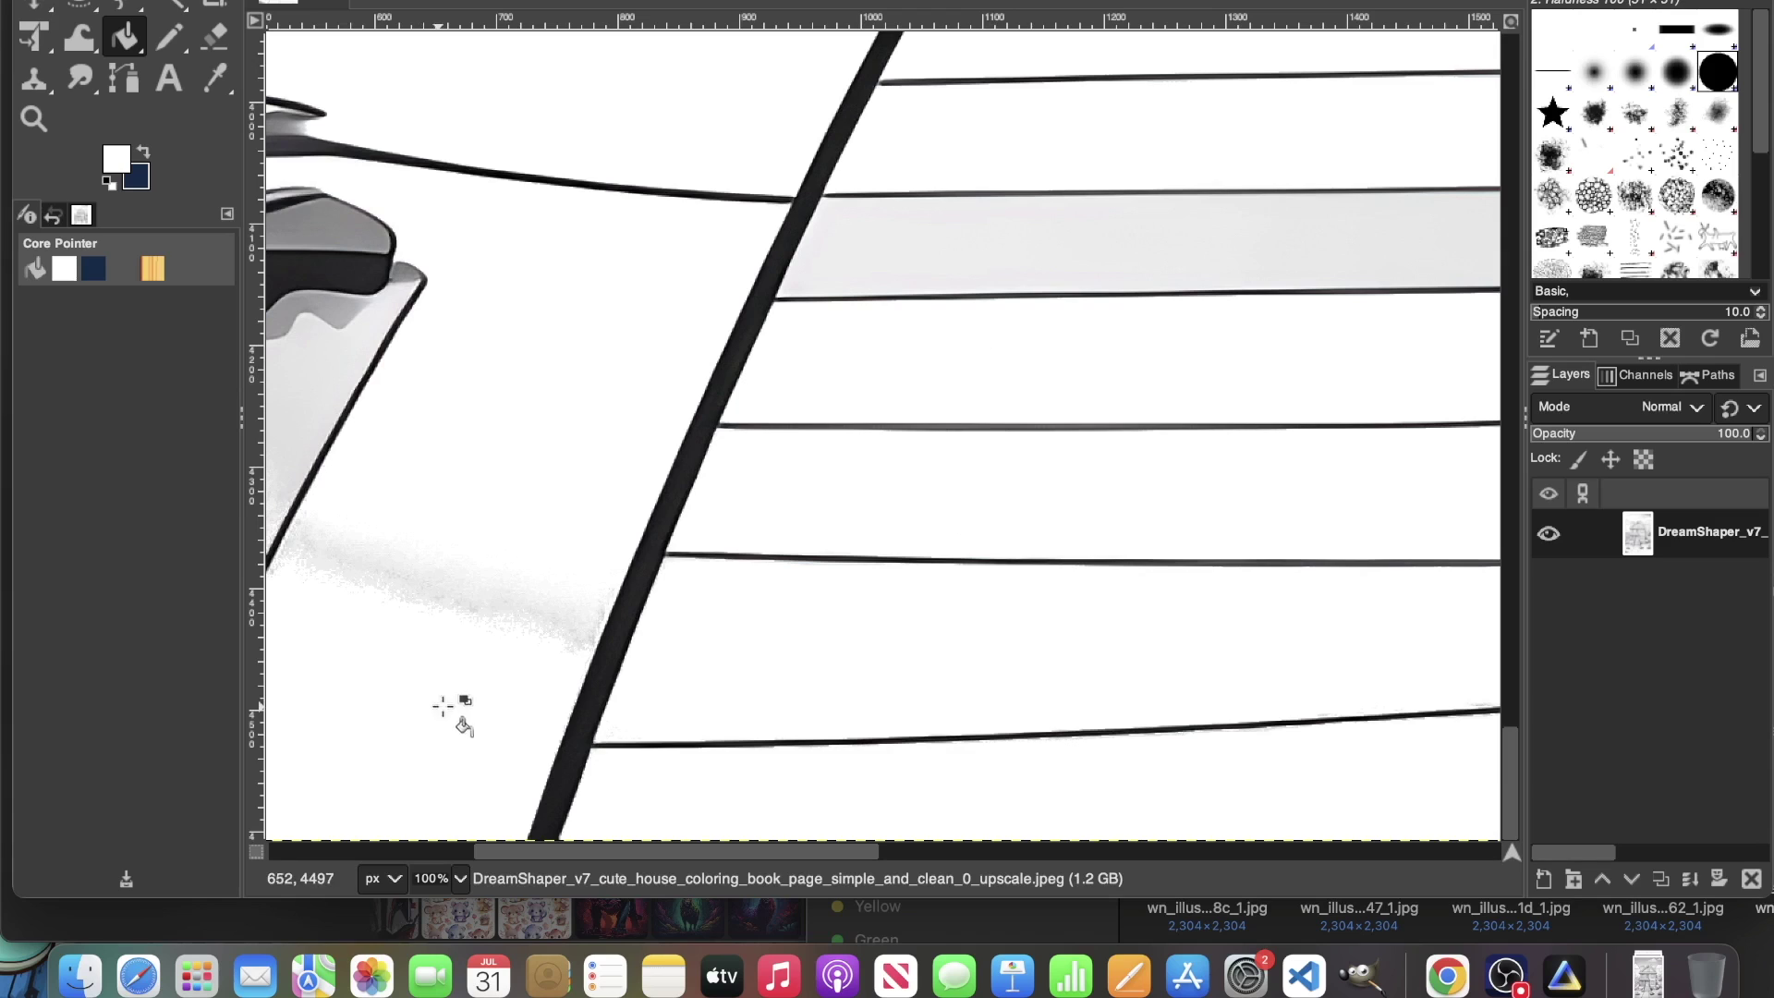
pyautogui.click(518, 577)
pyautogui.click(304, 368)
pyautogui.scroll(8, 526, 563)
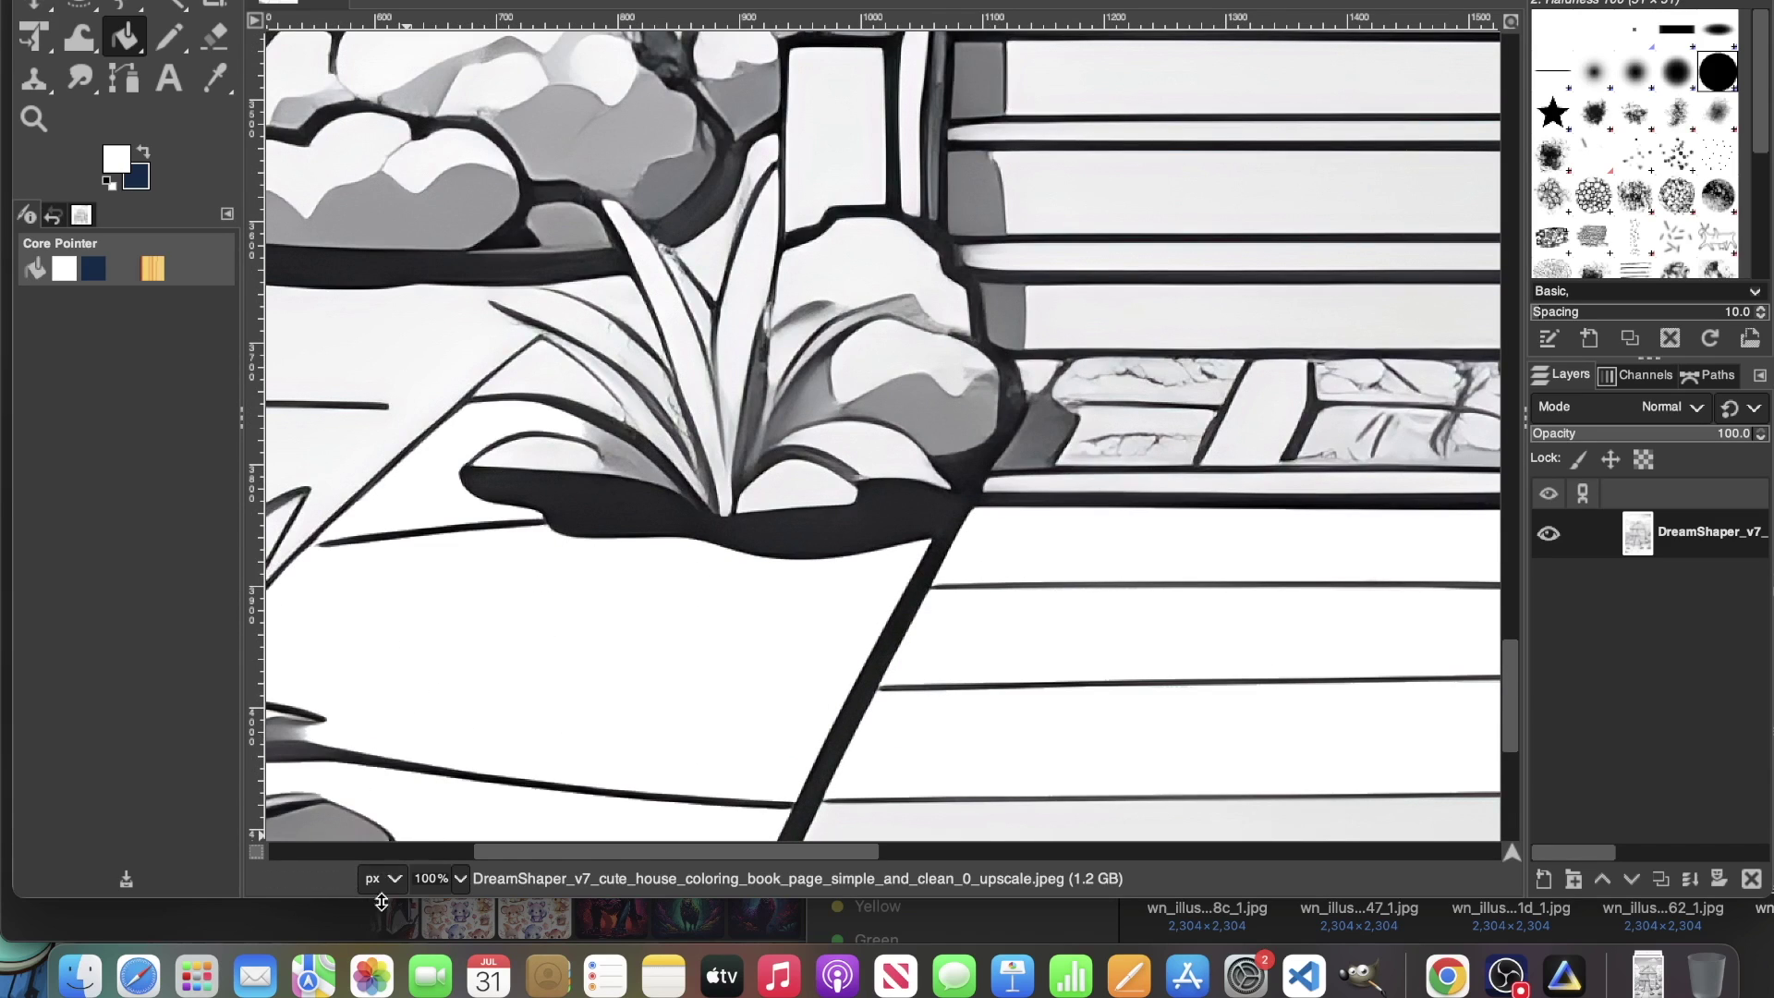
pyautogui.click(460, 879)
pyautogui.click(439, 813)
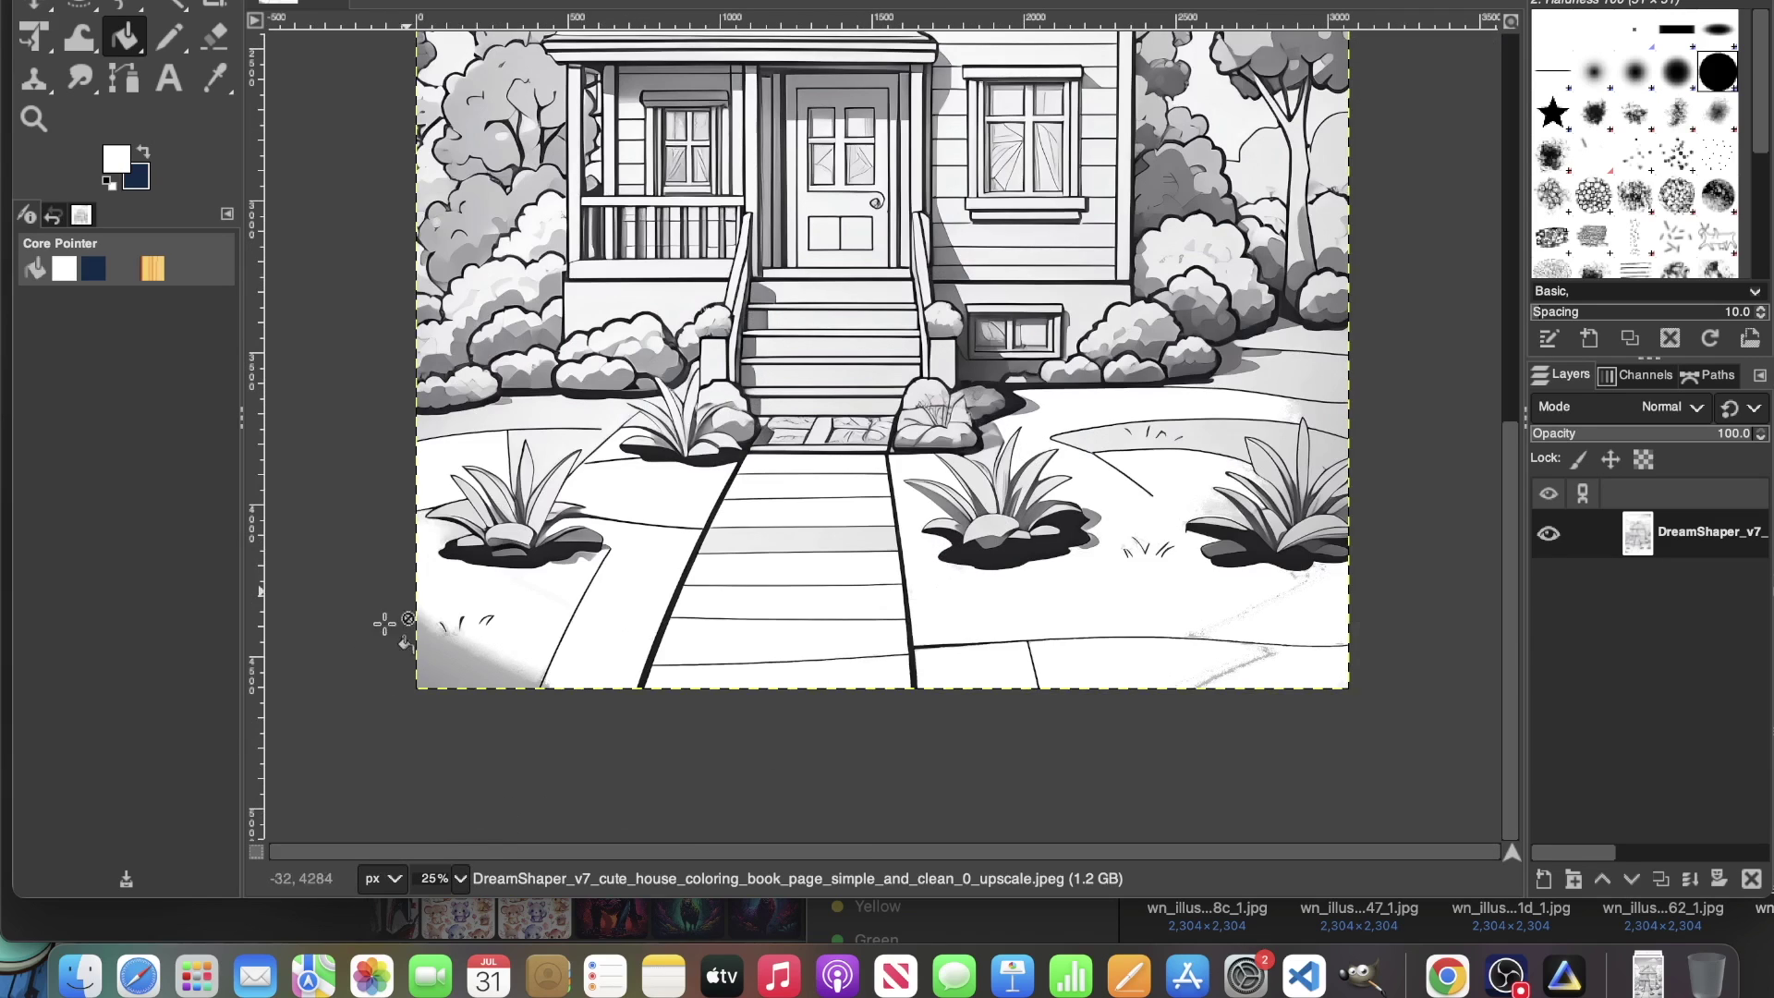
pyautogui.click(482, 667)
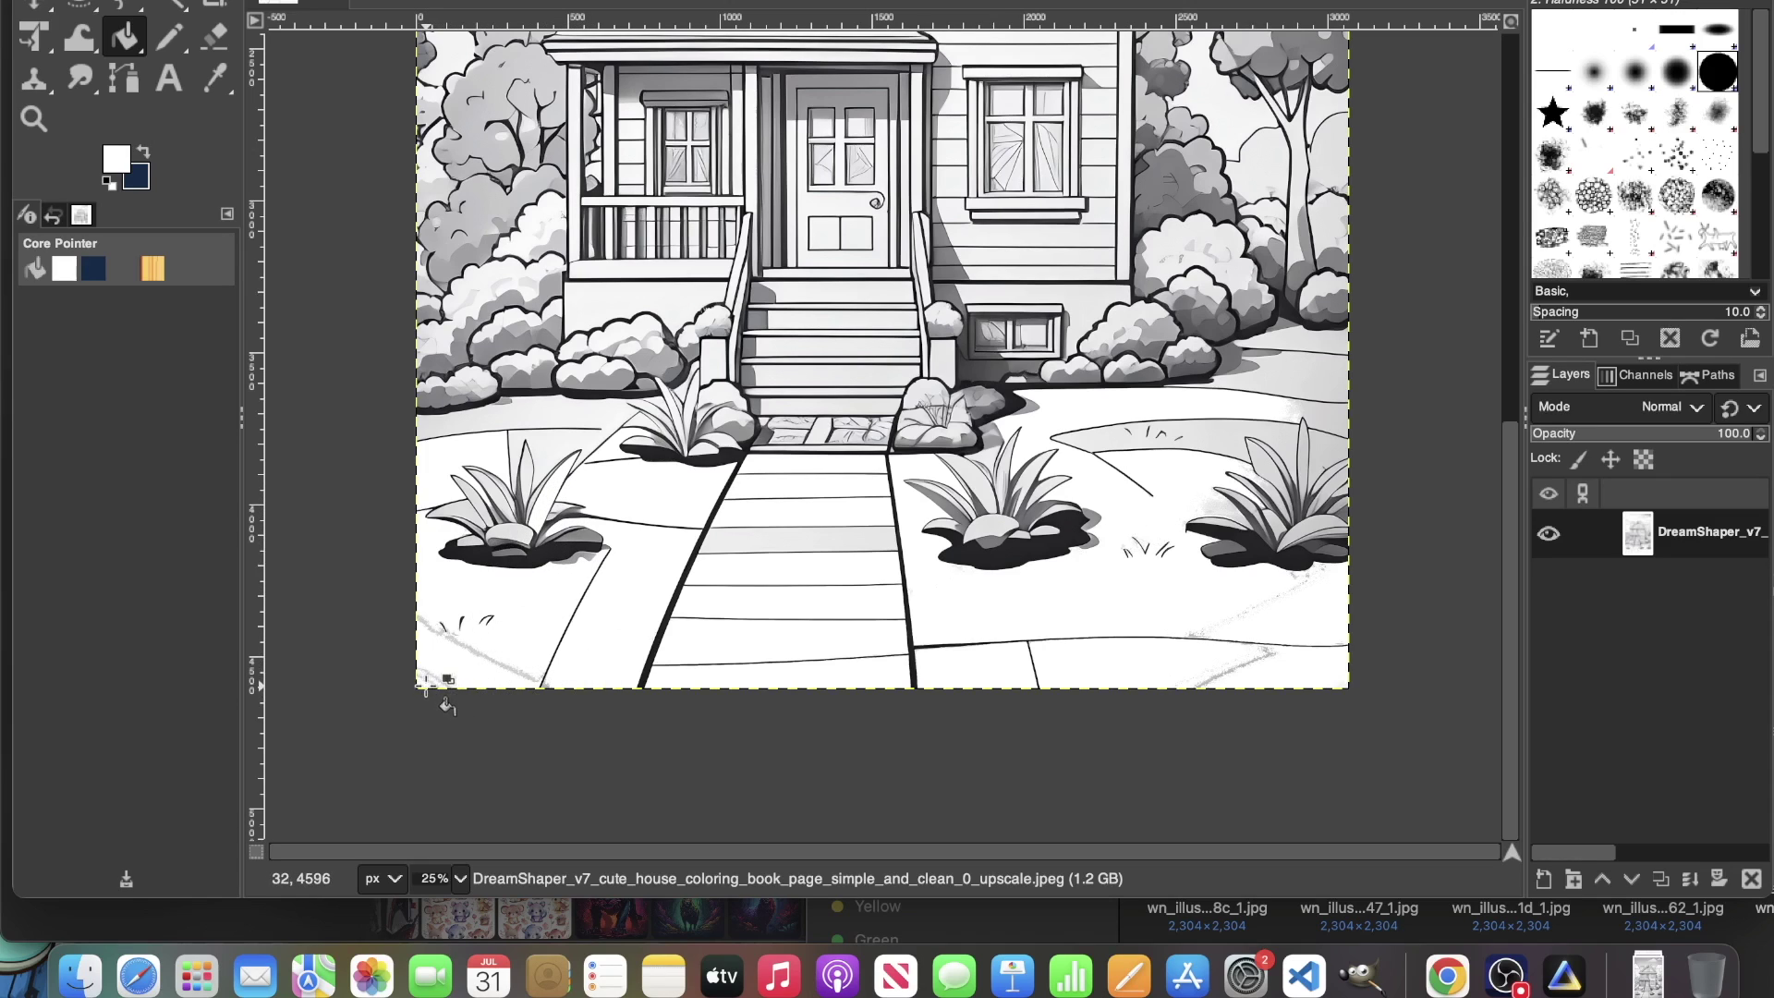
# Step: Bucket-fill the light grey leaves of the spiky plant just right of the walkway with white
pyautogui.click(445, 889)
pyautogui.click(439, 781)
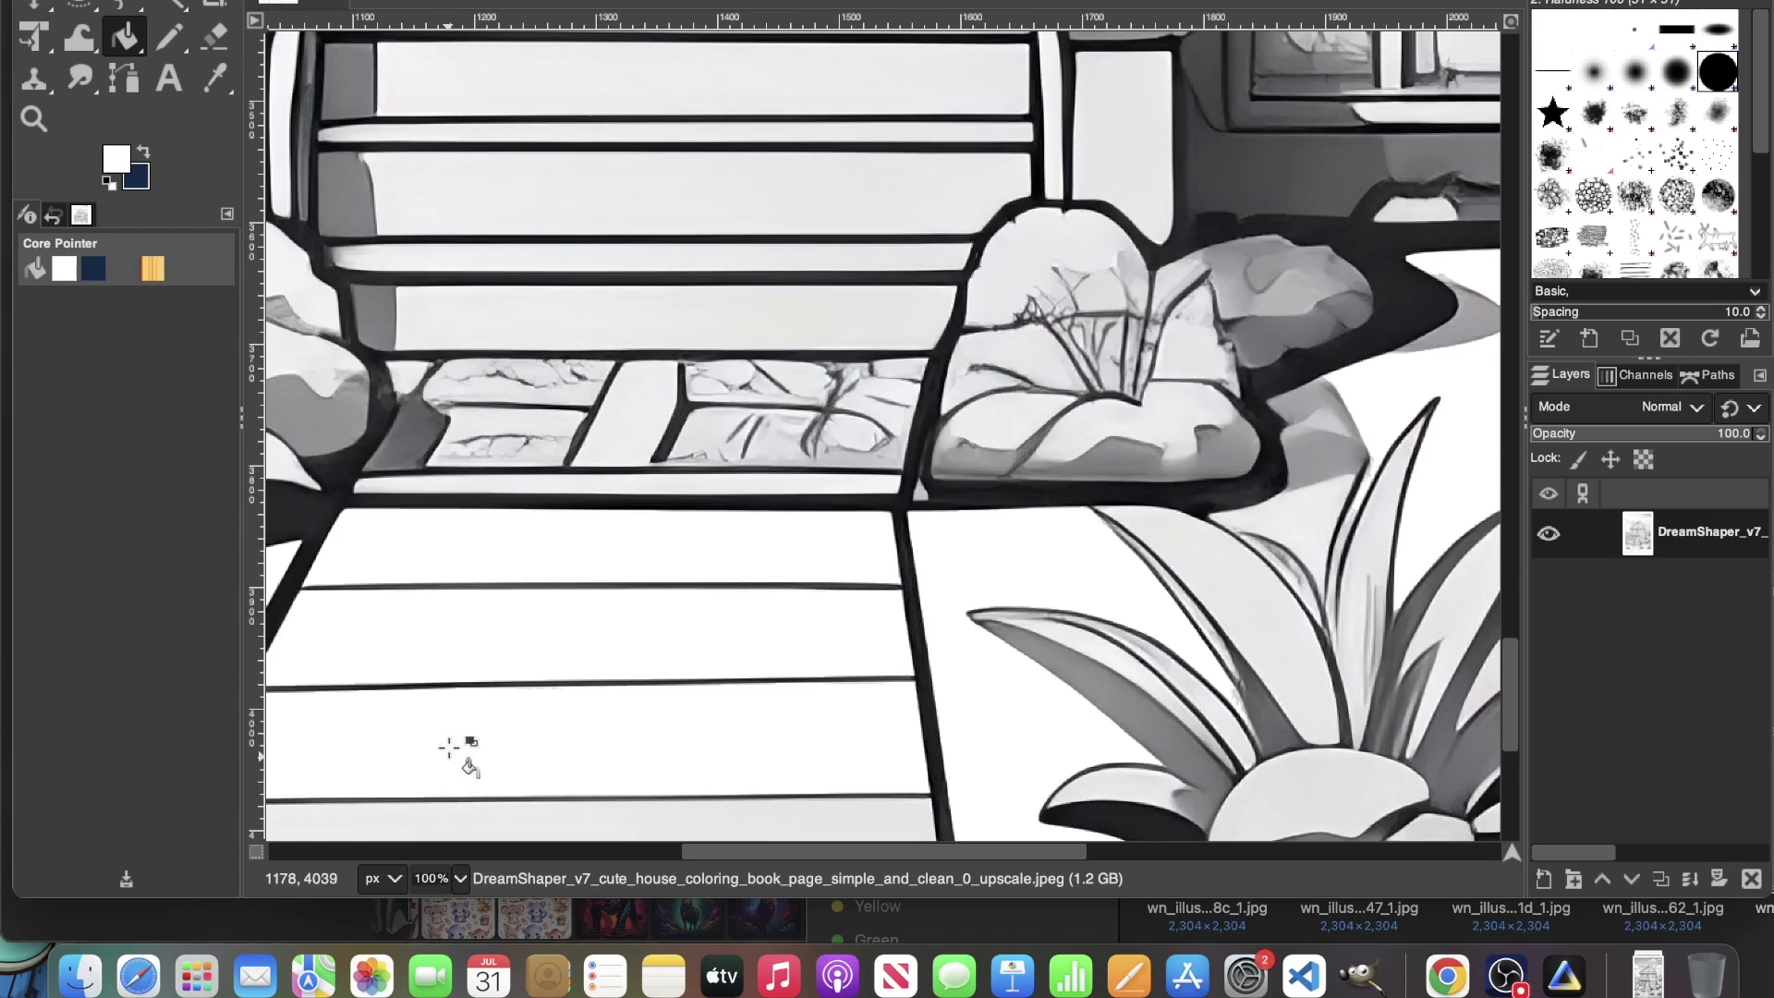
pyautogui.scroll(5, 1414, 323)
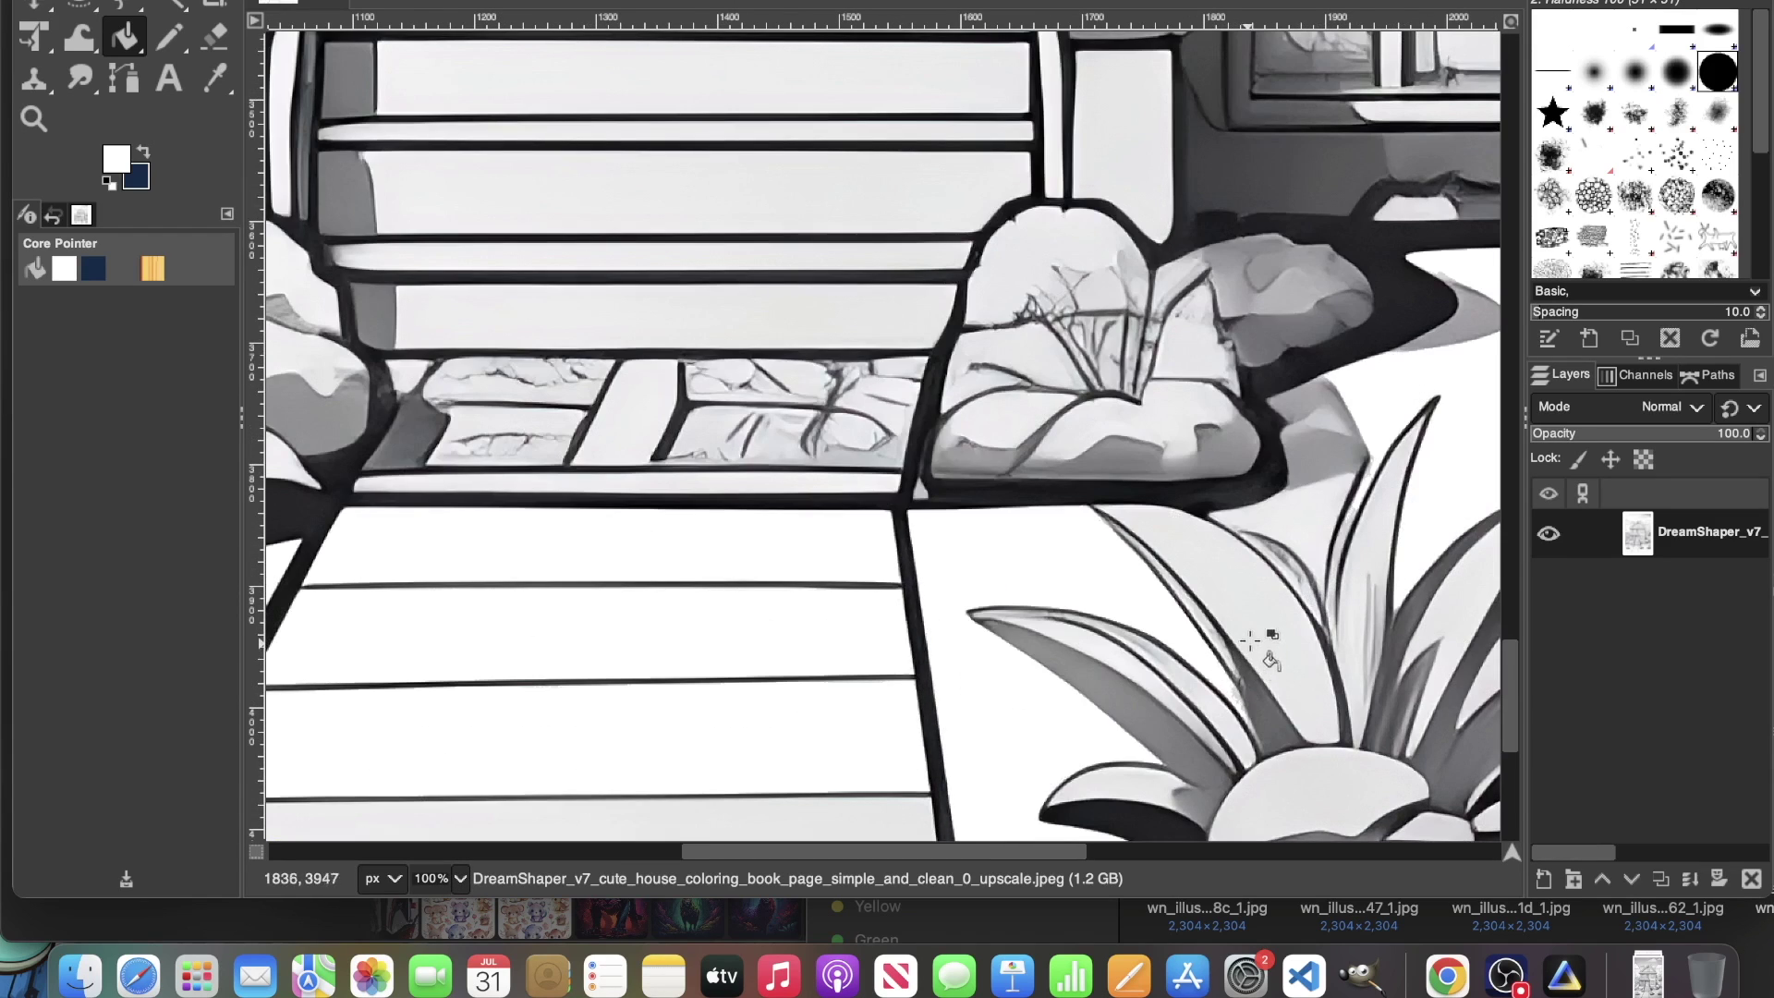
pyautogui.click(1137, 646)
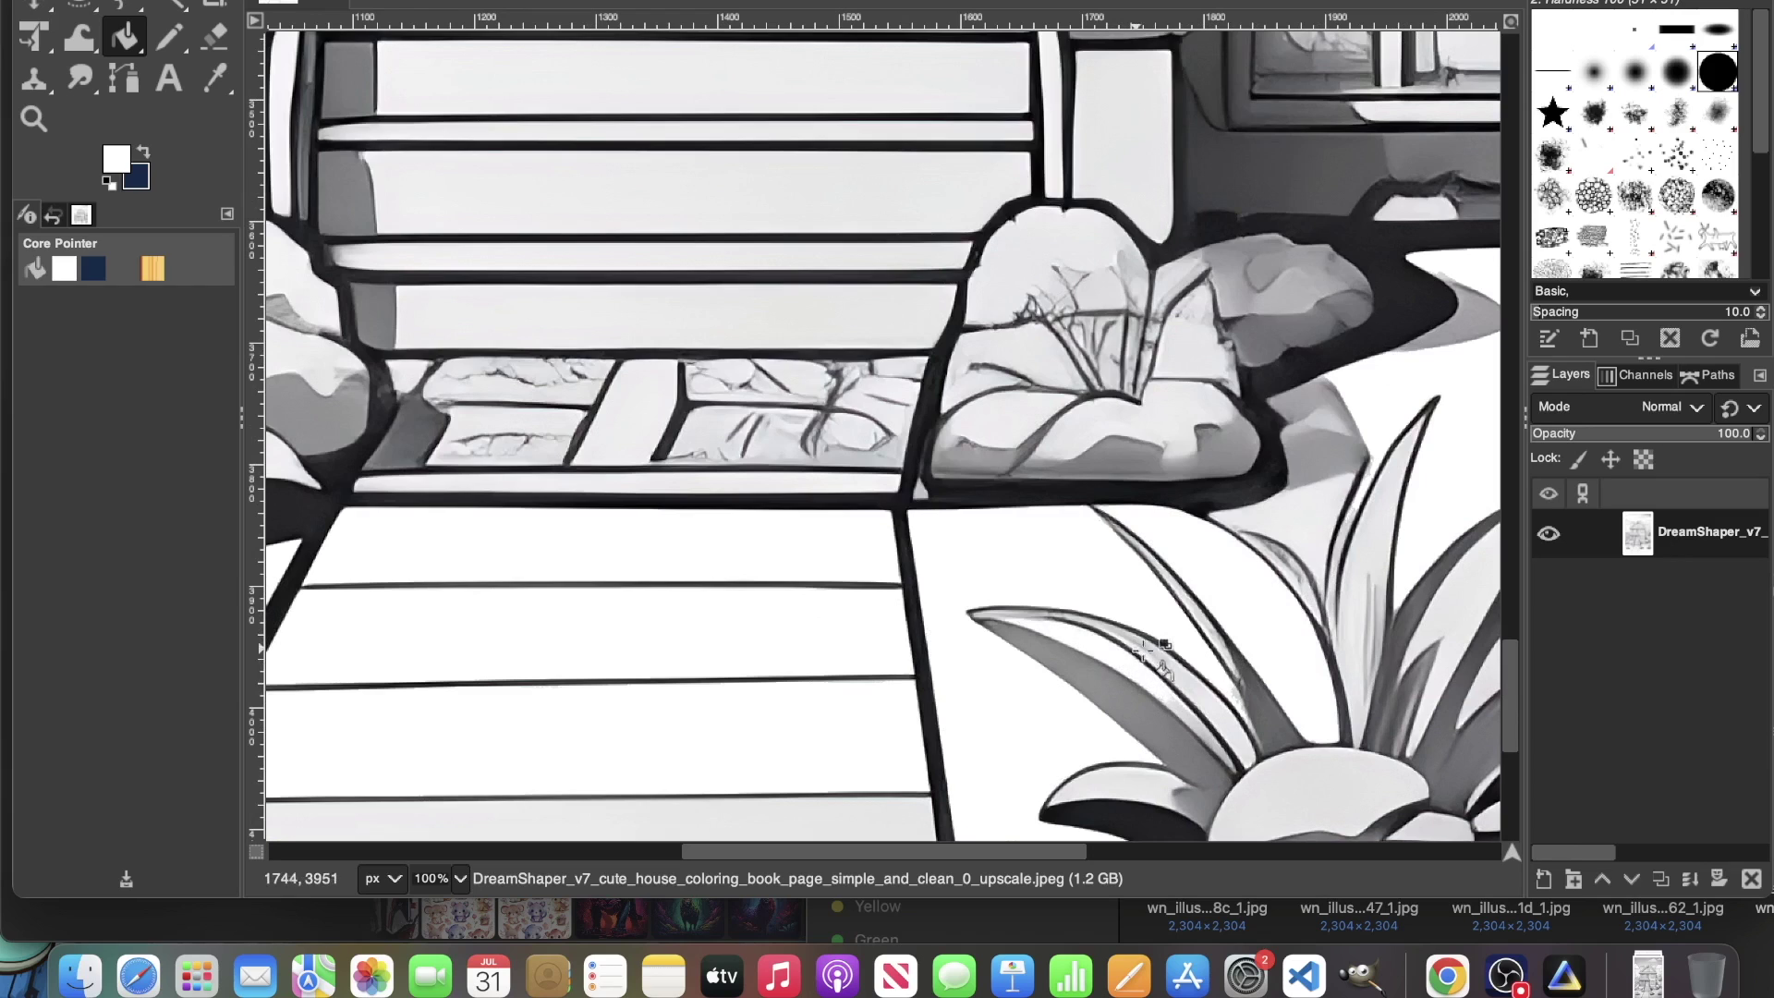
pyautogui.click(1373, 568)
pyautogui.moveTo(1034, 852); pyautogui.dragTo(1141, 851)
pyautogui.click(1213, 638)
pyautogui.click(1144, 612)
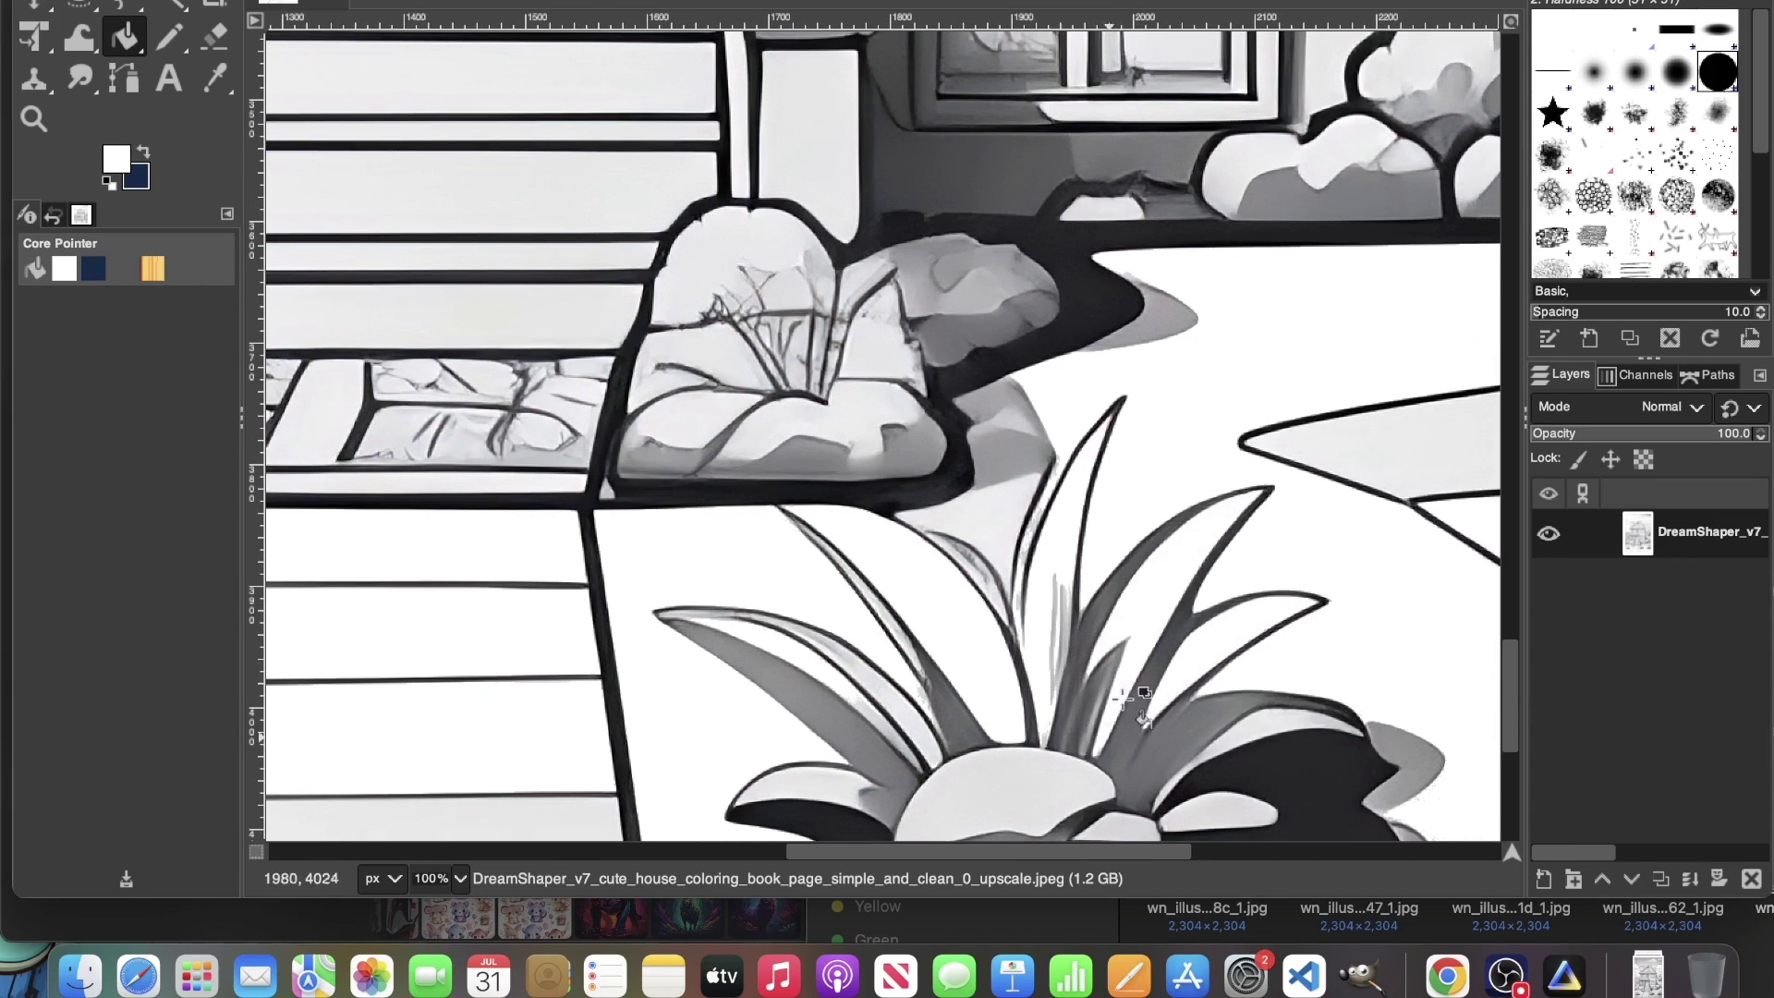
# Step: Bucket-fill the large rounded stone at the base of the plant right of the walkway and the low leaf beside it with white
pyautogui.scroll(-5, 1062, 764)
pyautogui.scroll(5, 1066, 554)
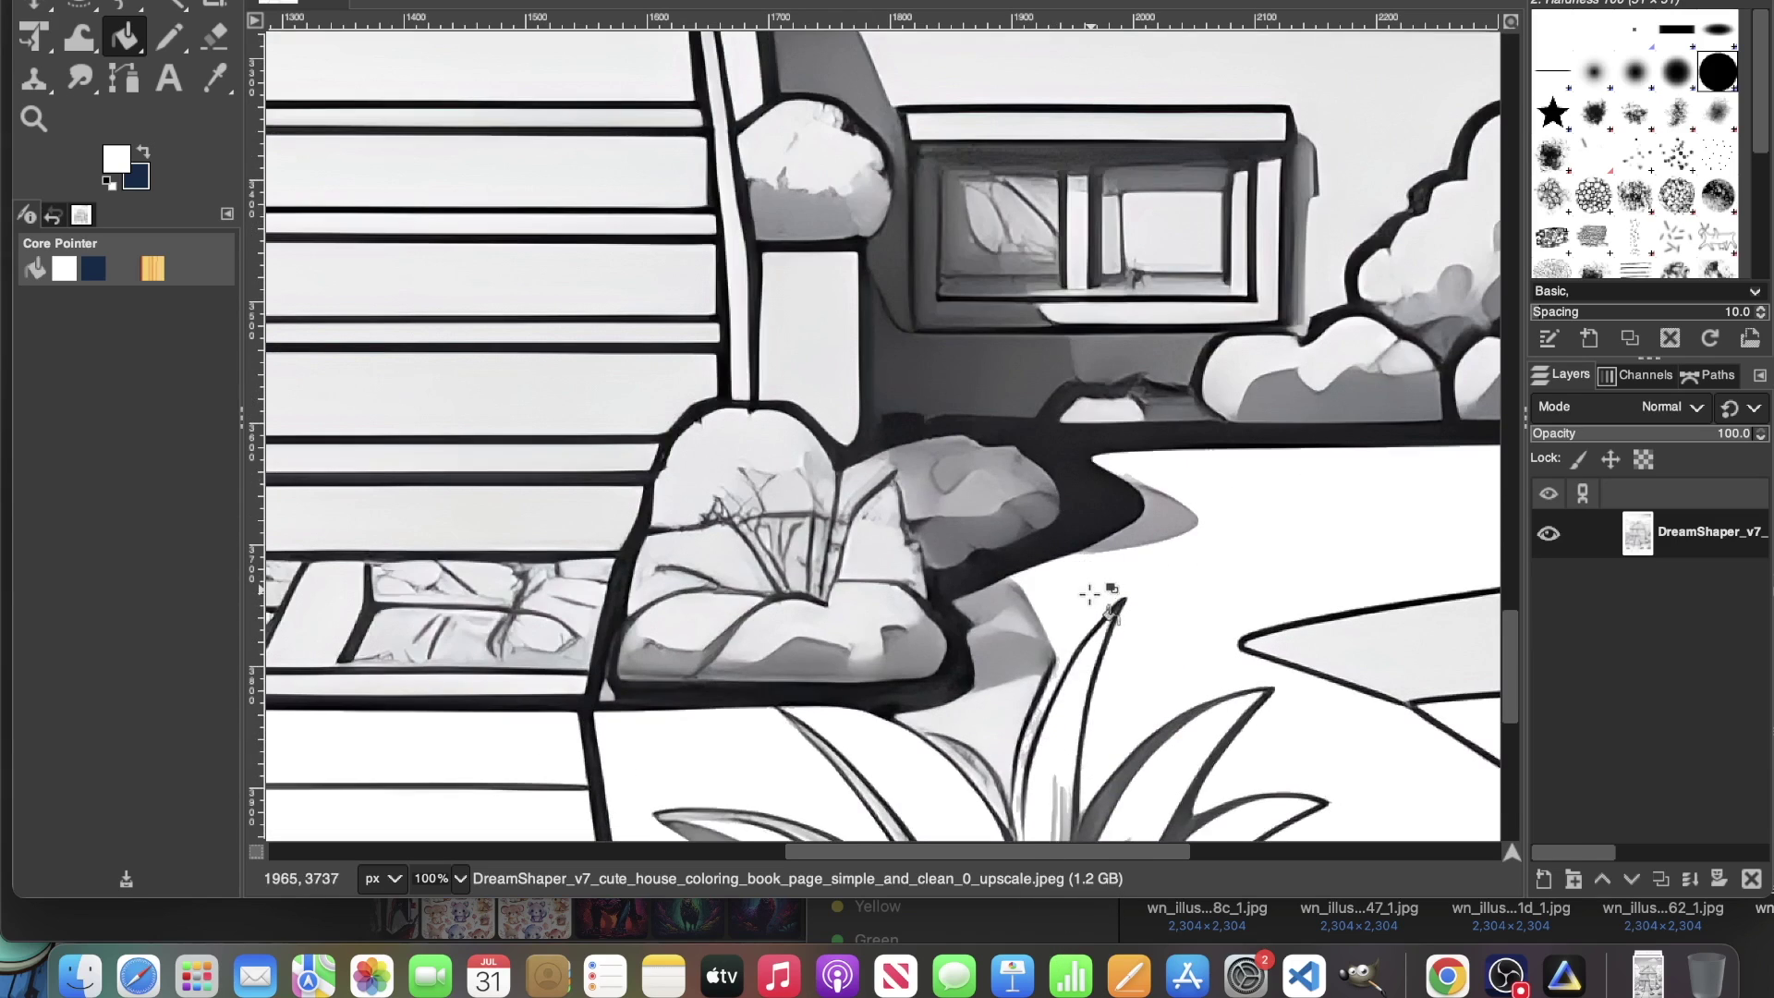
pyautogui.scroll(-3, 1103, 555)
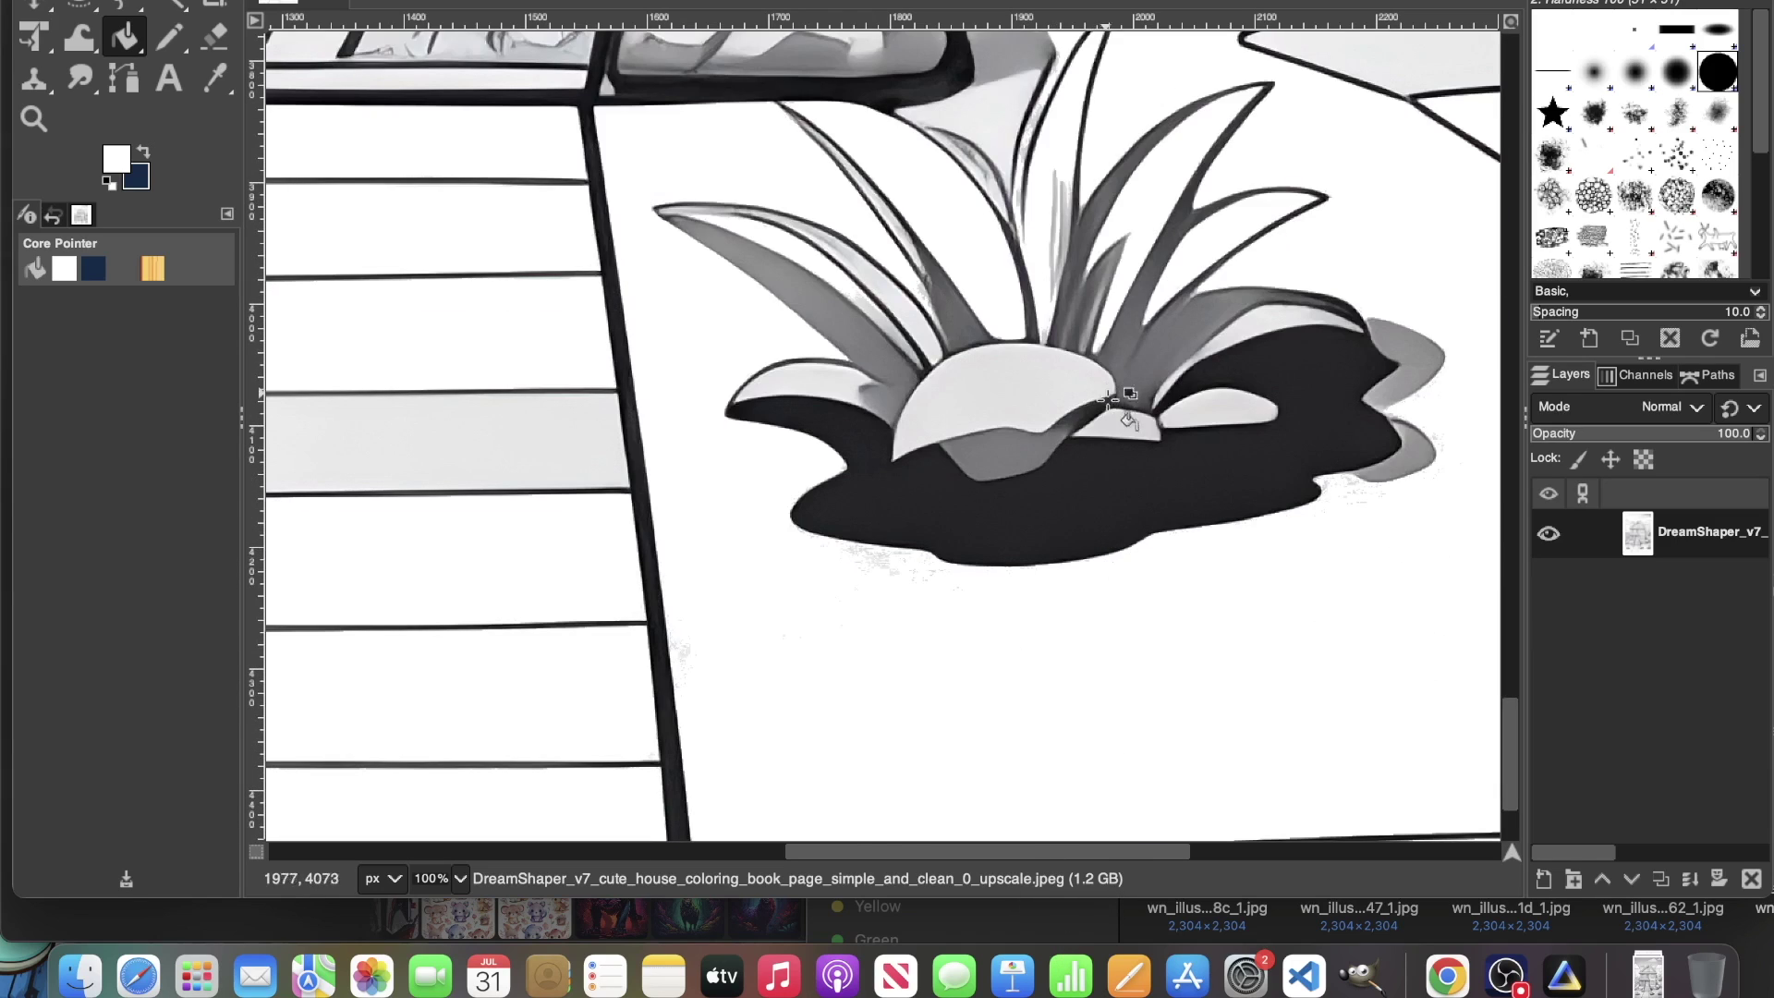
pyautogui.click(1027, 392)
pyautogui.click(1273, 329)
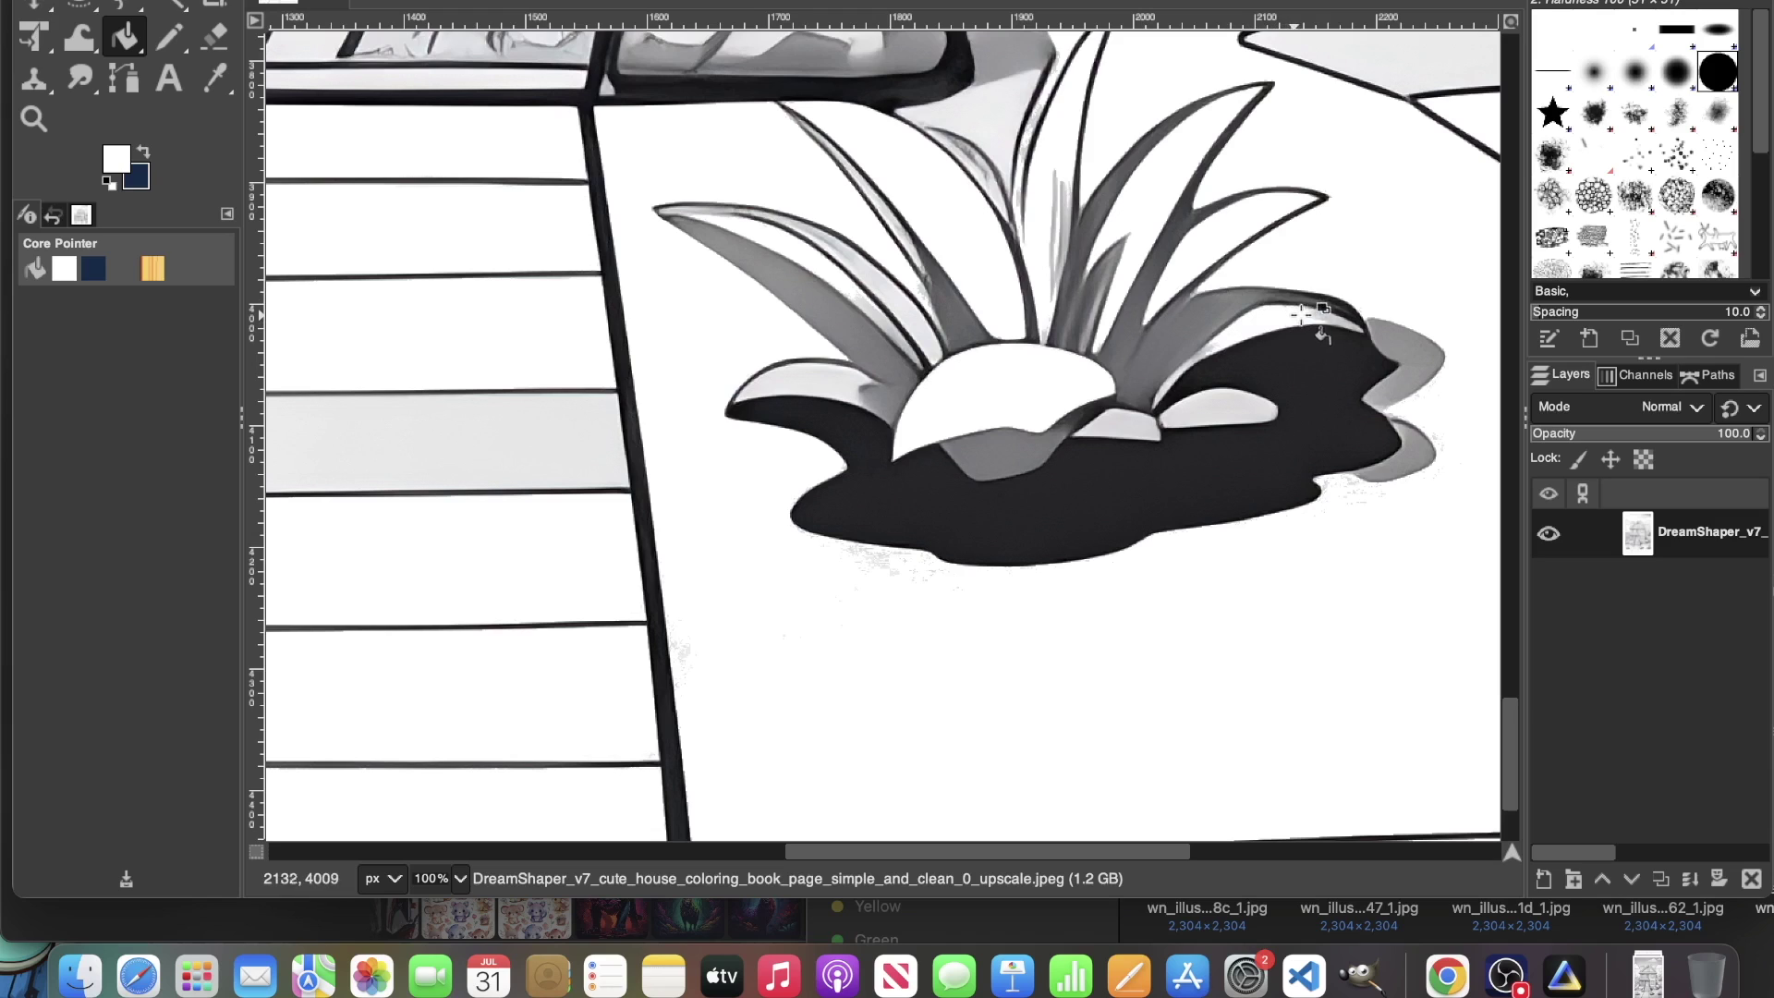
# Step: Clean up the leftover grey patches around the grass marks in the lower-left corner of the lawn with white fills
pyautogui.scroll(-3, 1002, 575)
pyautogui.moveTo(858, 854); pyautogui.dragTo(340, 850)
pyautogui.click(607, 735)
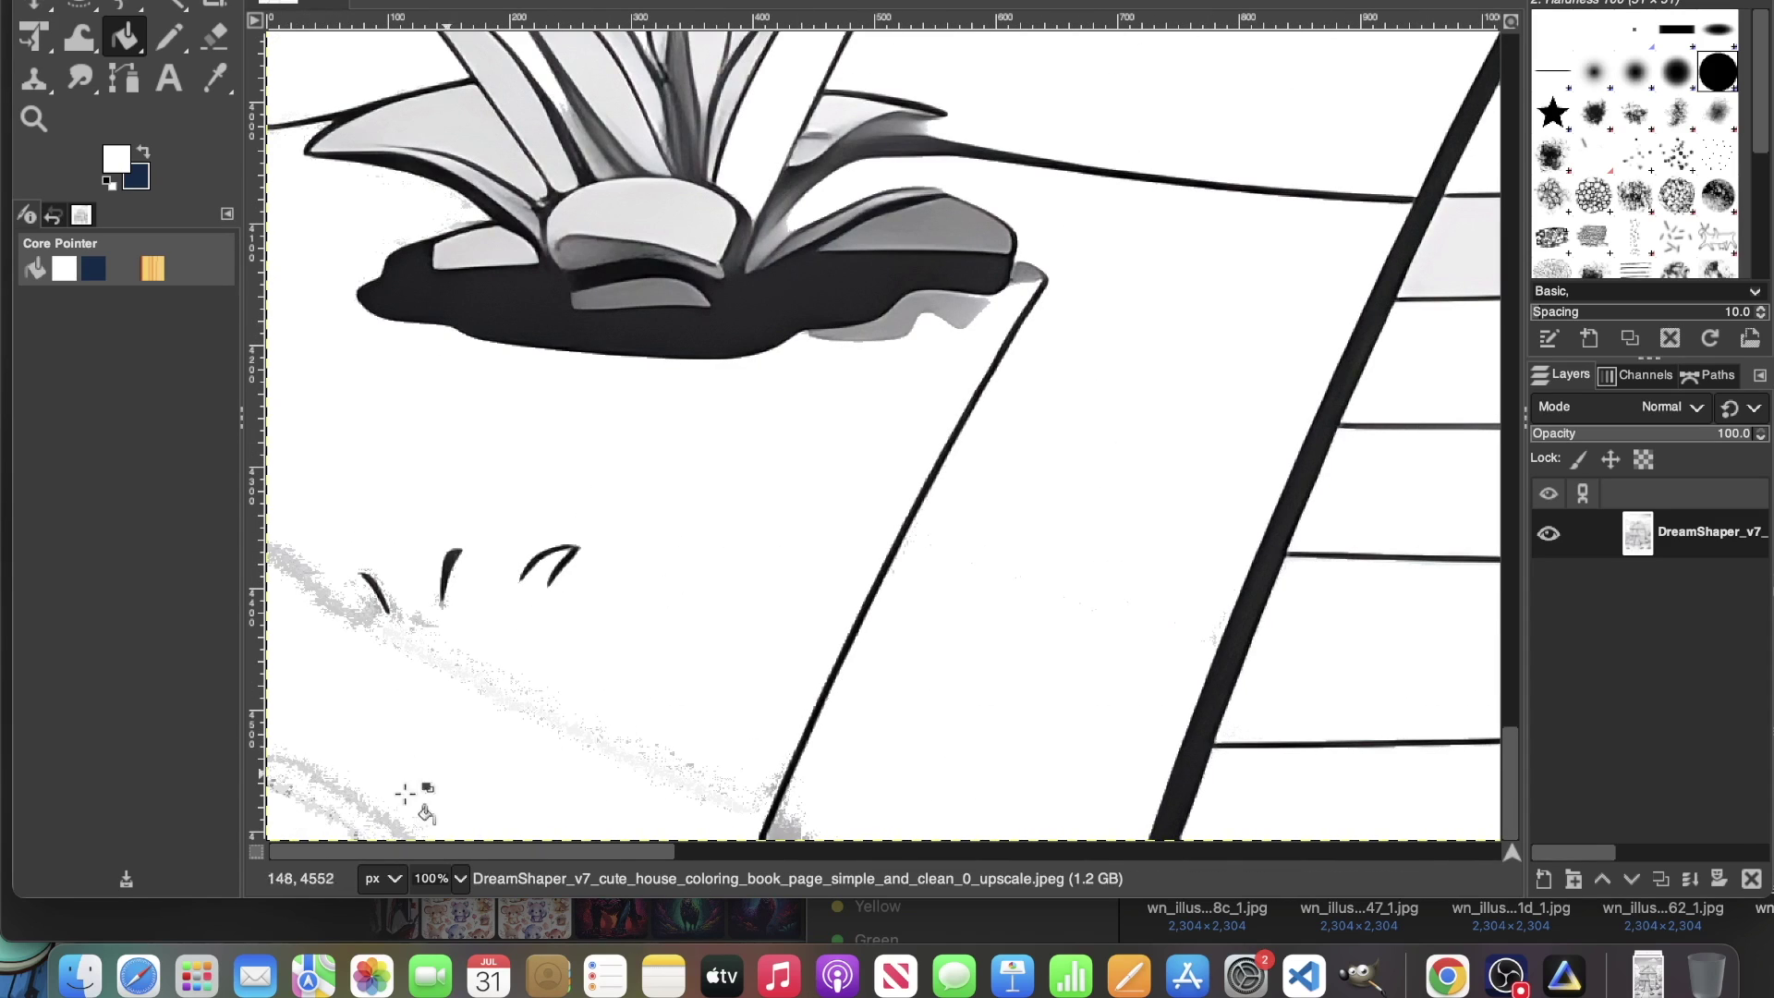
pyautogui.click(379, 815)
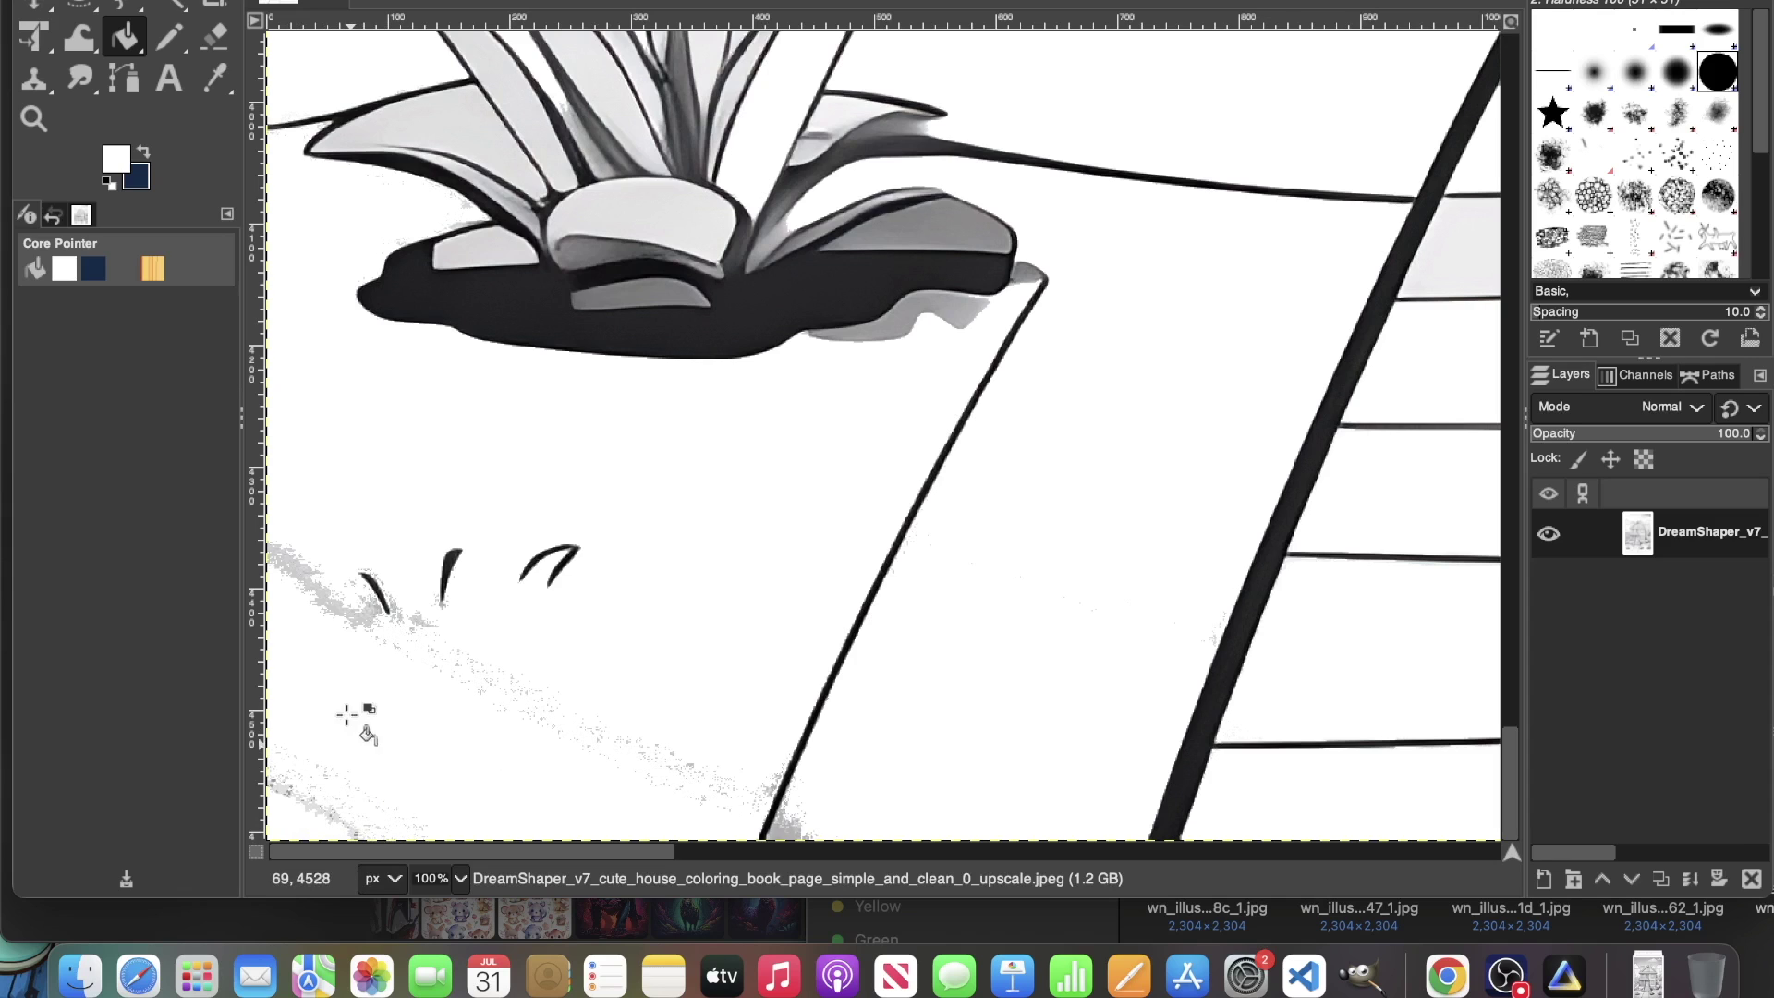
pyautogui.click(361, 617)
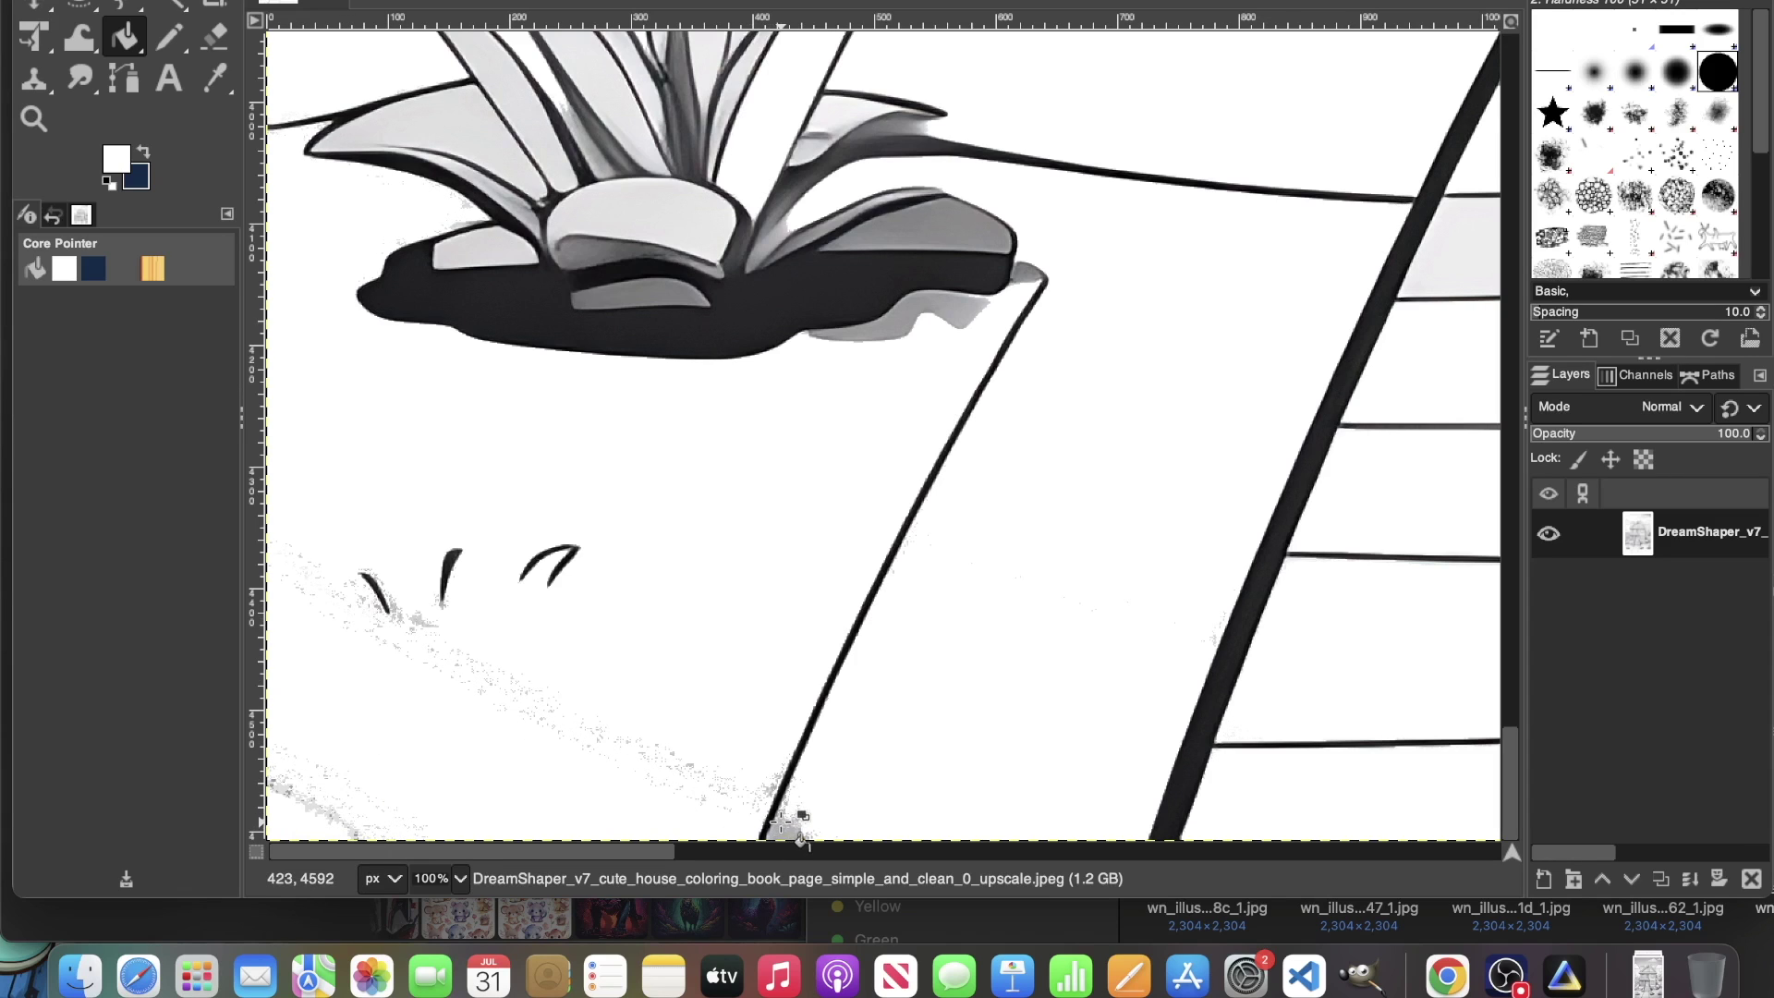
# Step: Bucket-fill the grey foliage of the trees left of the house, beside the porch roof and along the image edge, with white
pyautogui.scroll(10, 890, 758)
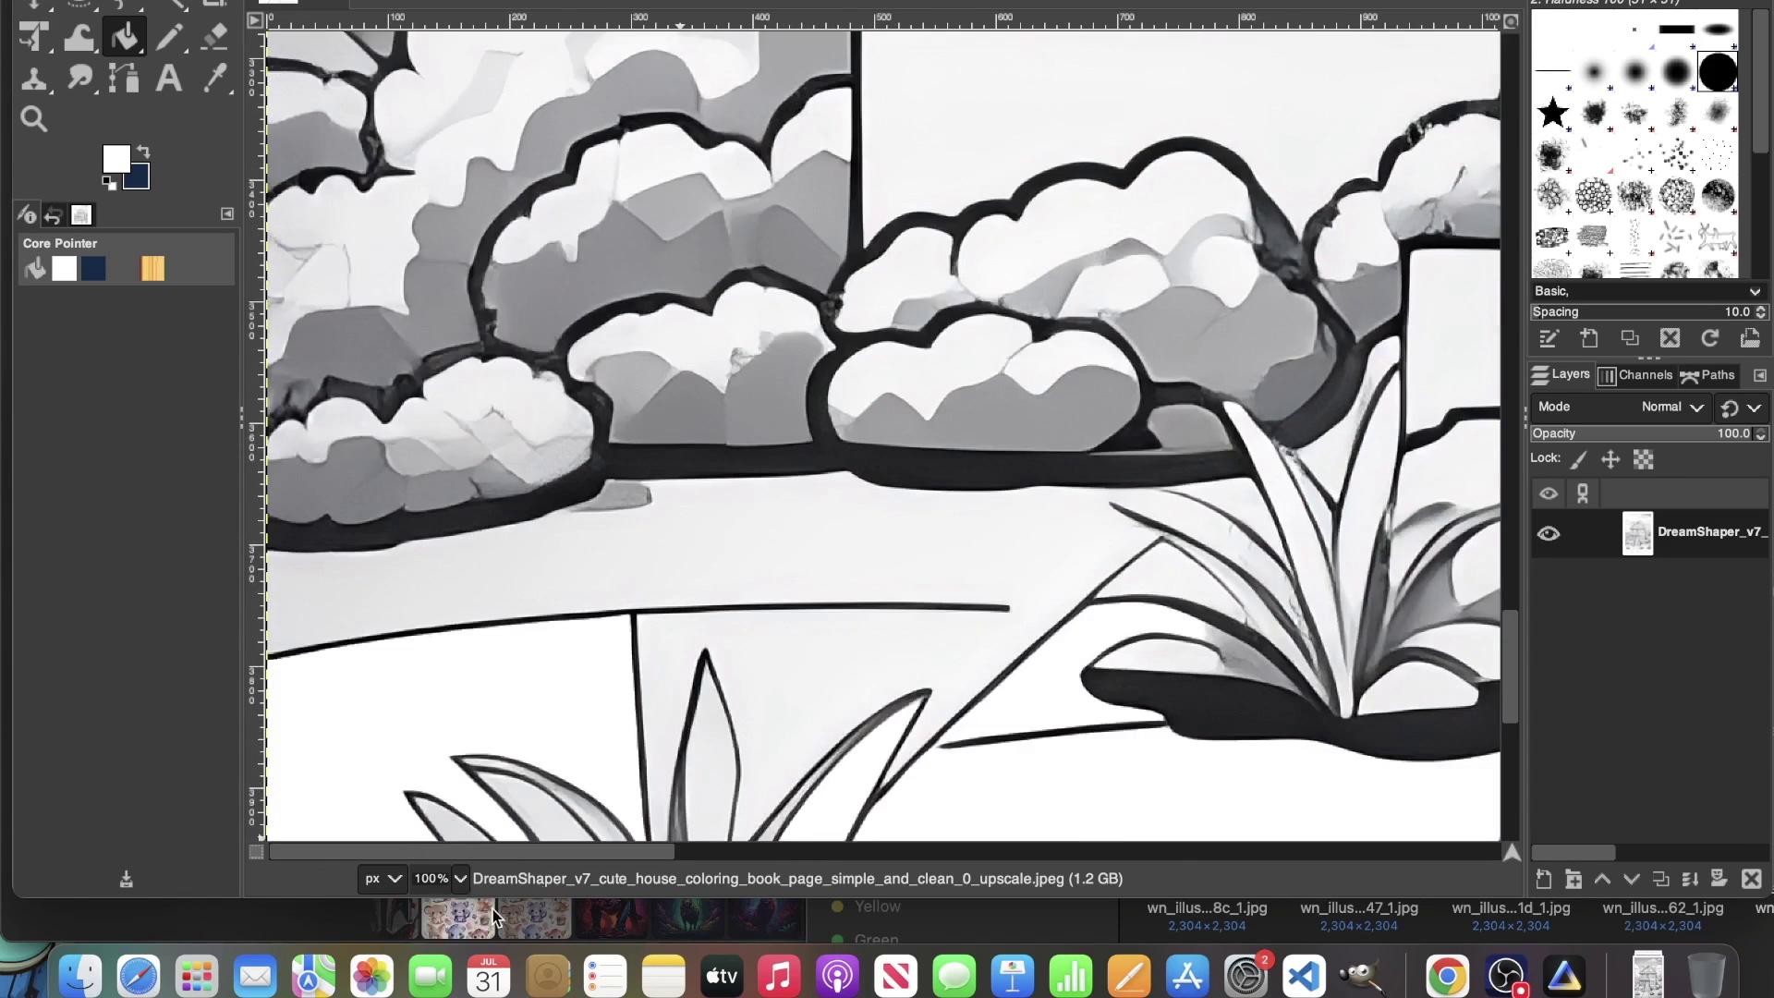
pyautogui.click(462, 877)
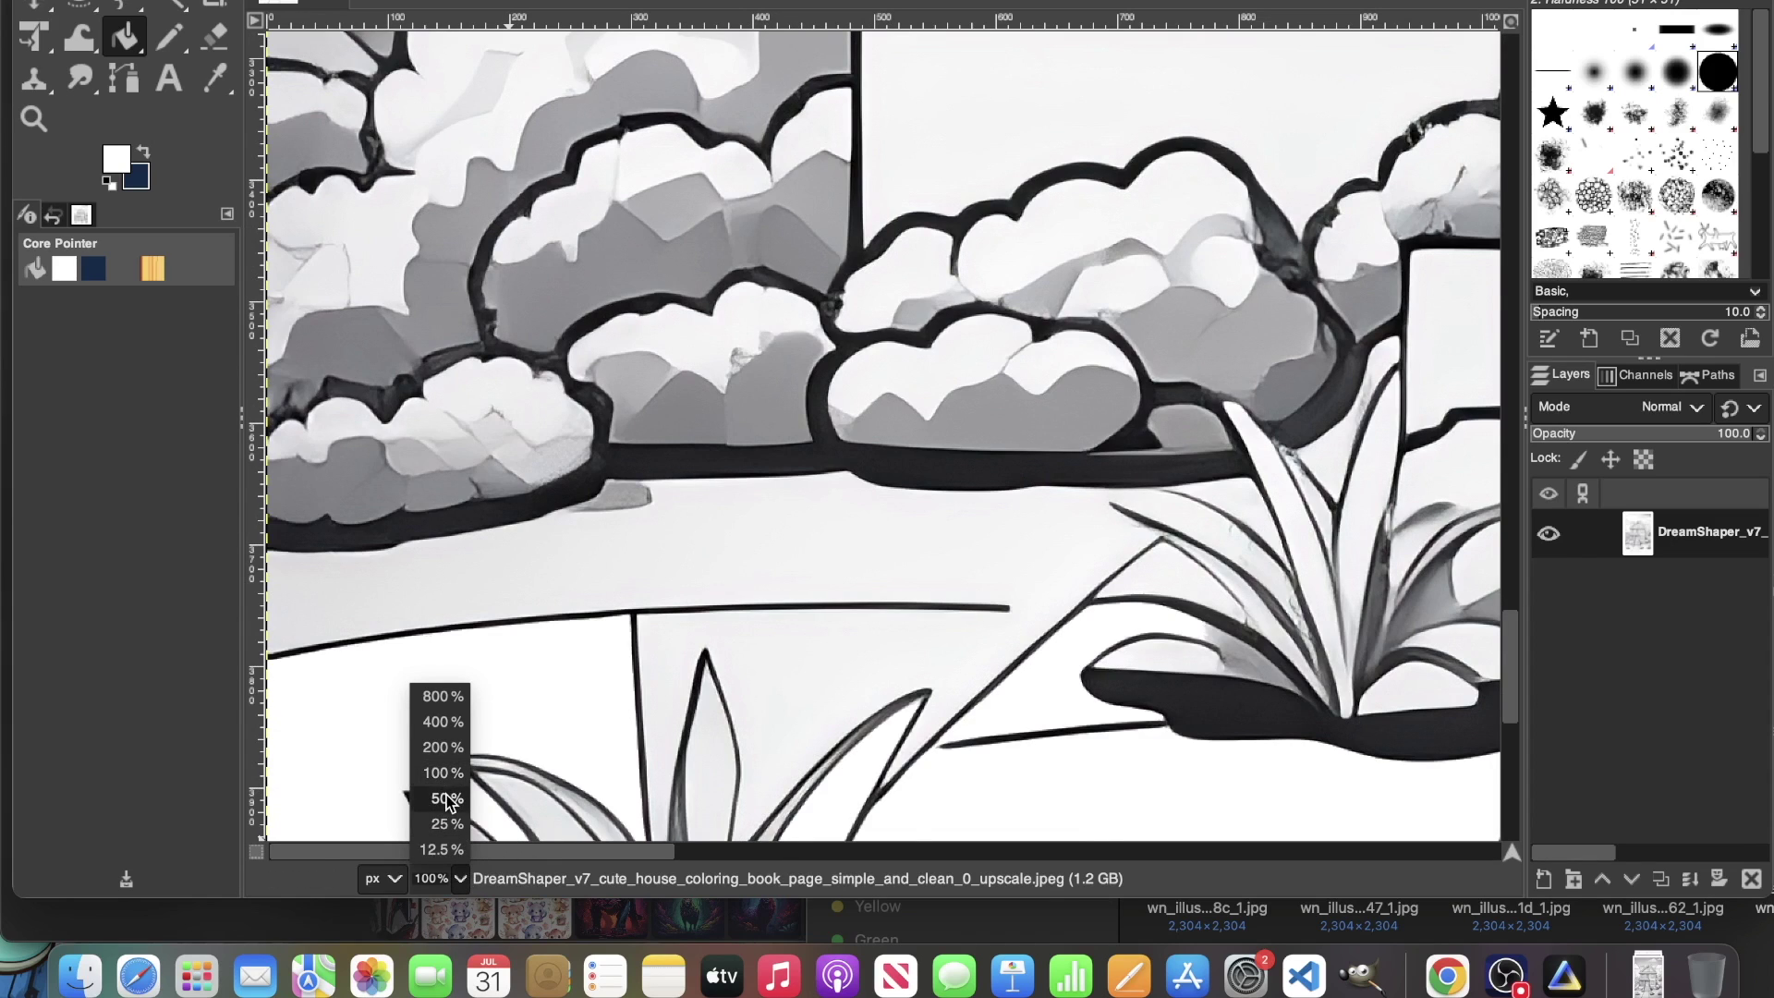
pyautogui.click(448, 792)
pyautogui.scroll(10, 805, 585)
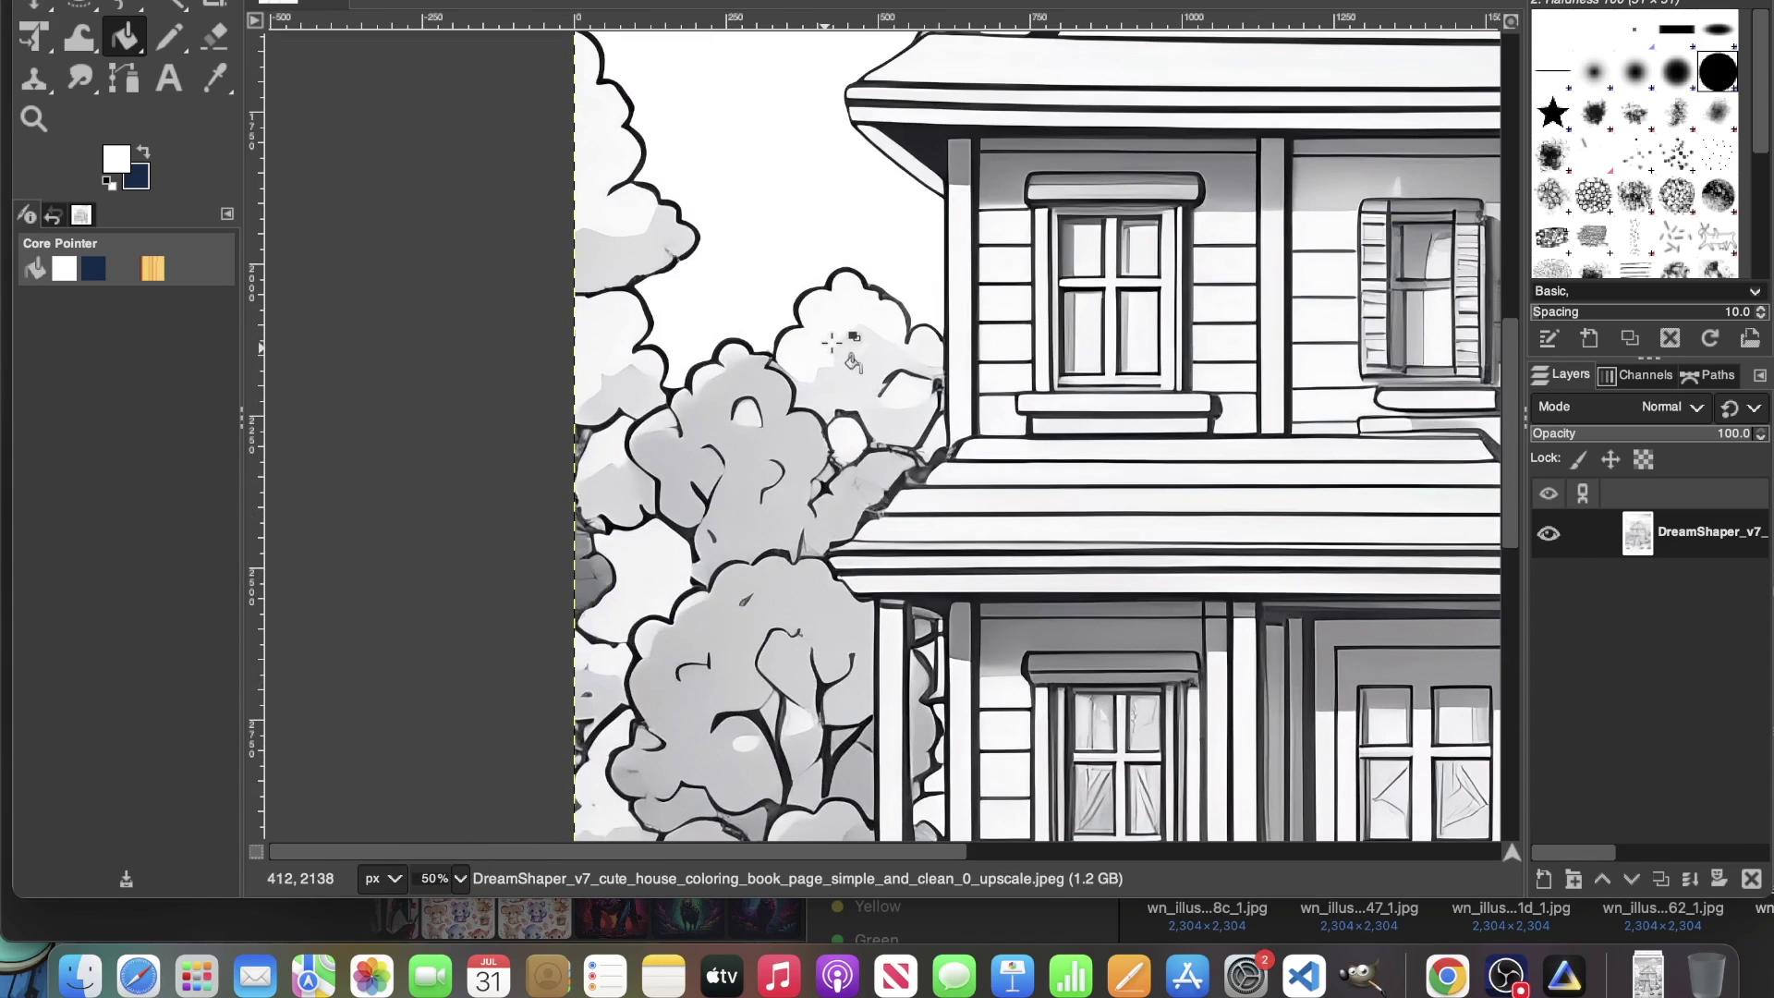
pyautogui.click(718, 387)
pyautogui.click(791, 613)
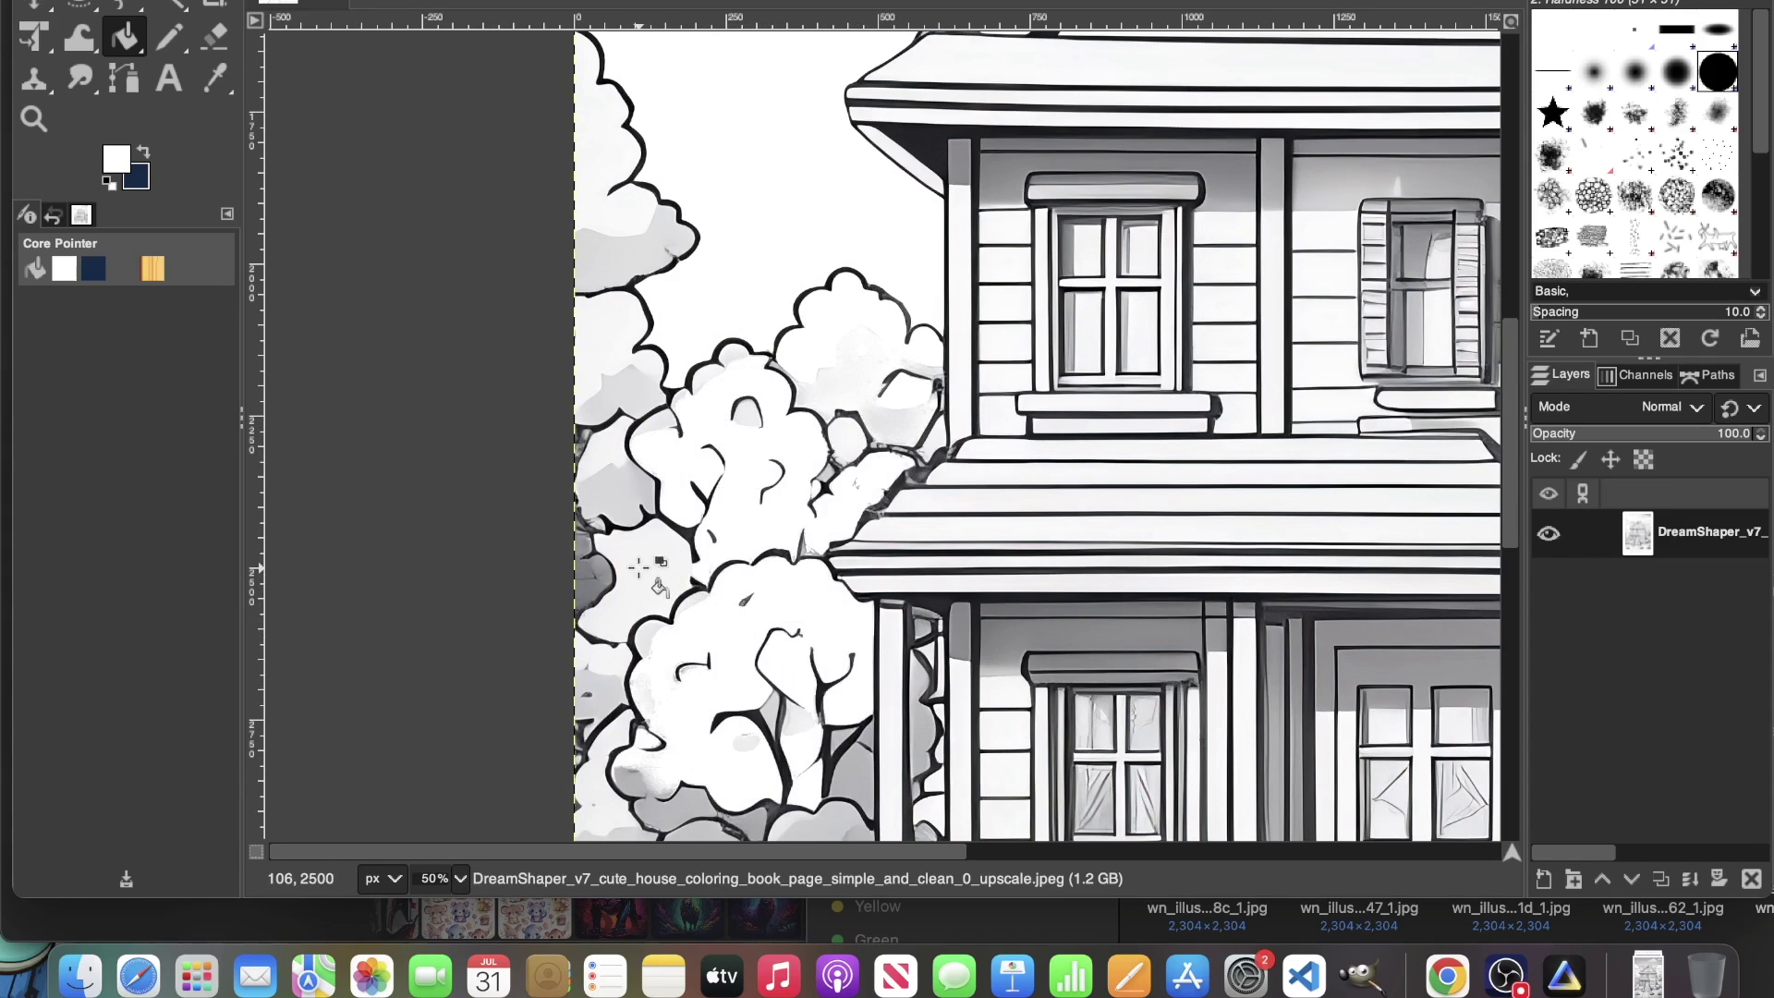
pyautogui.click(641, 564)
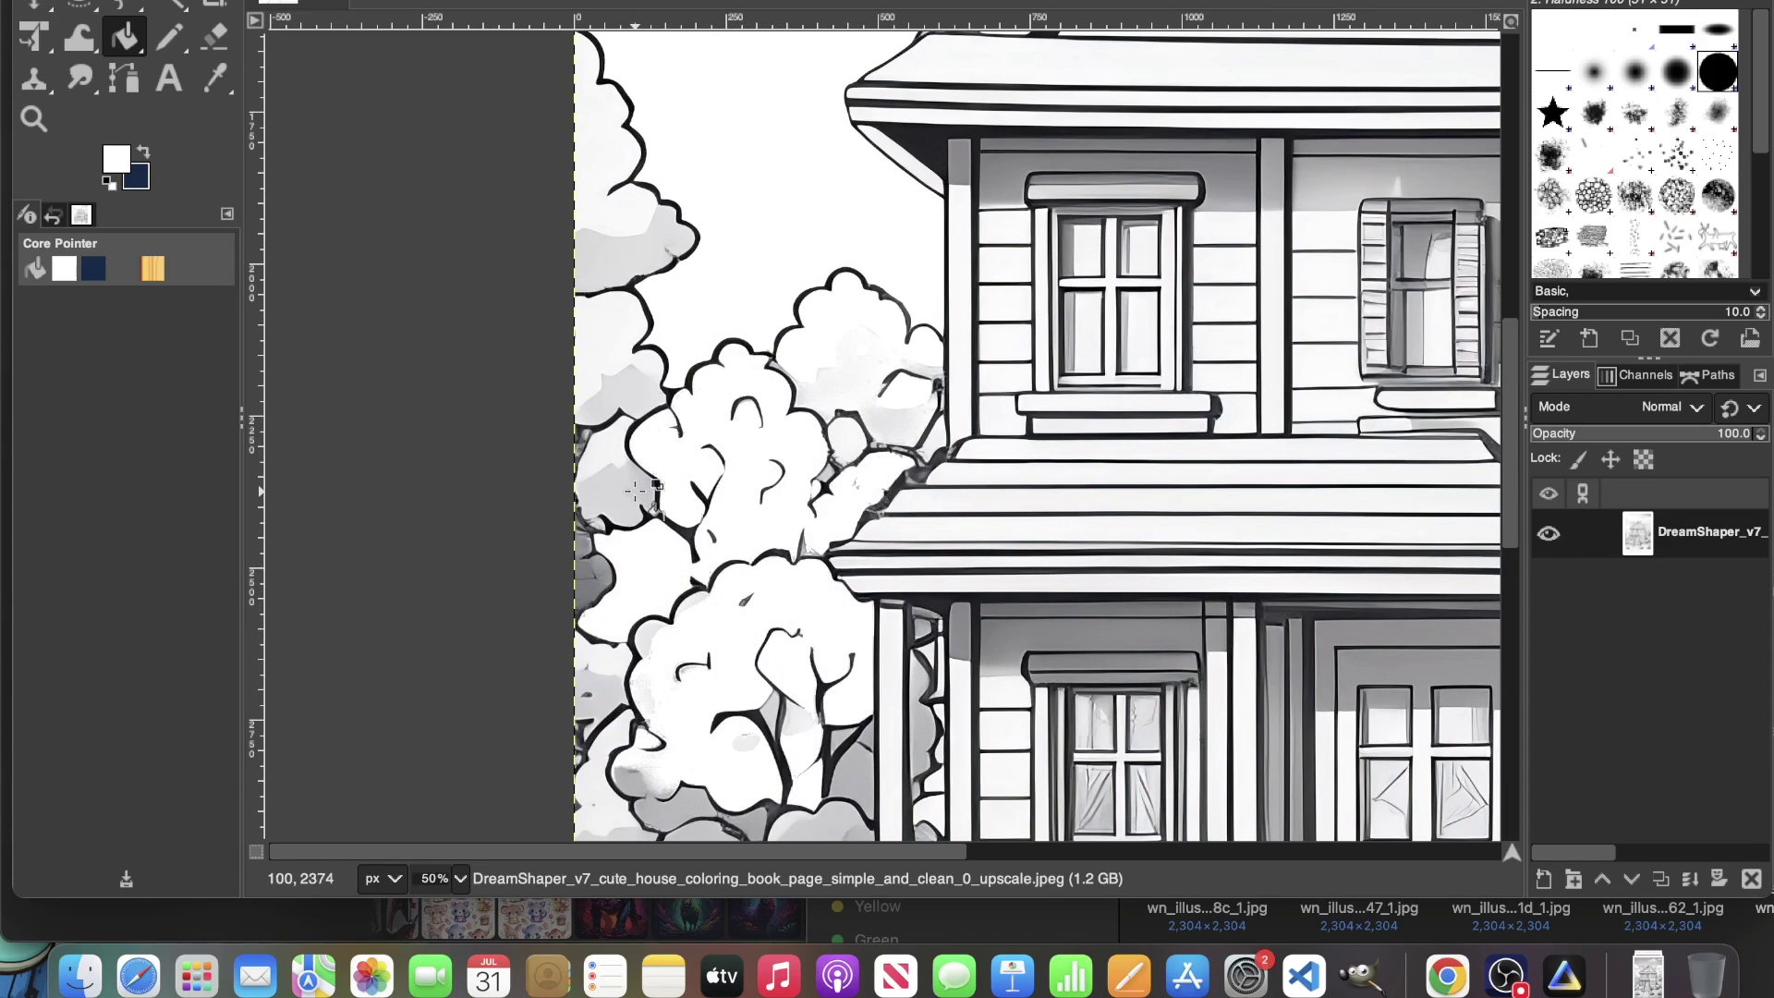
pyautogui.click(602, 393)
pyautogui.click(585, 343)
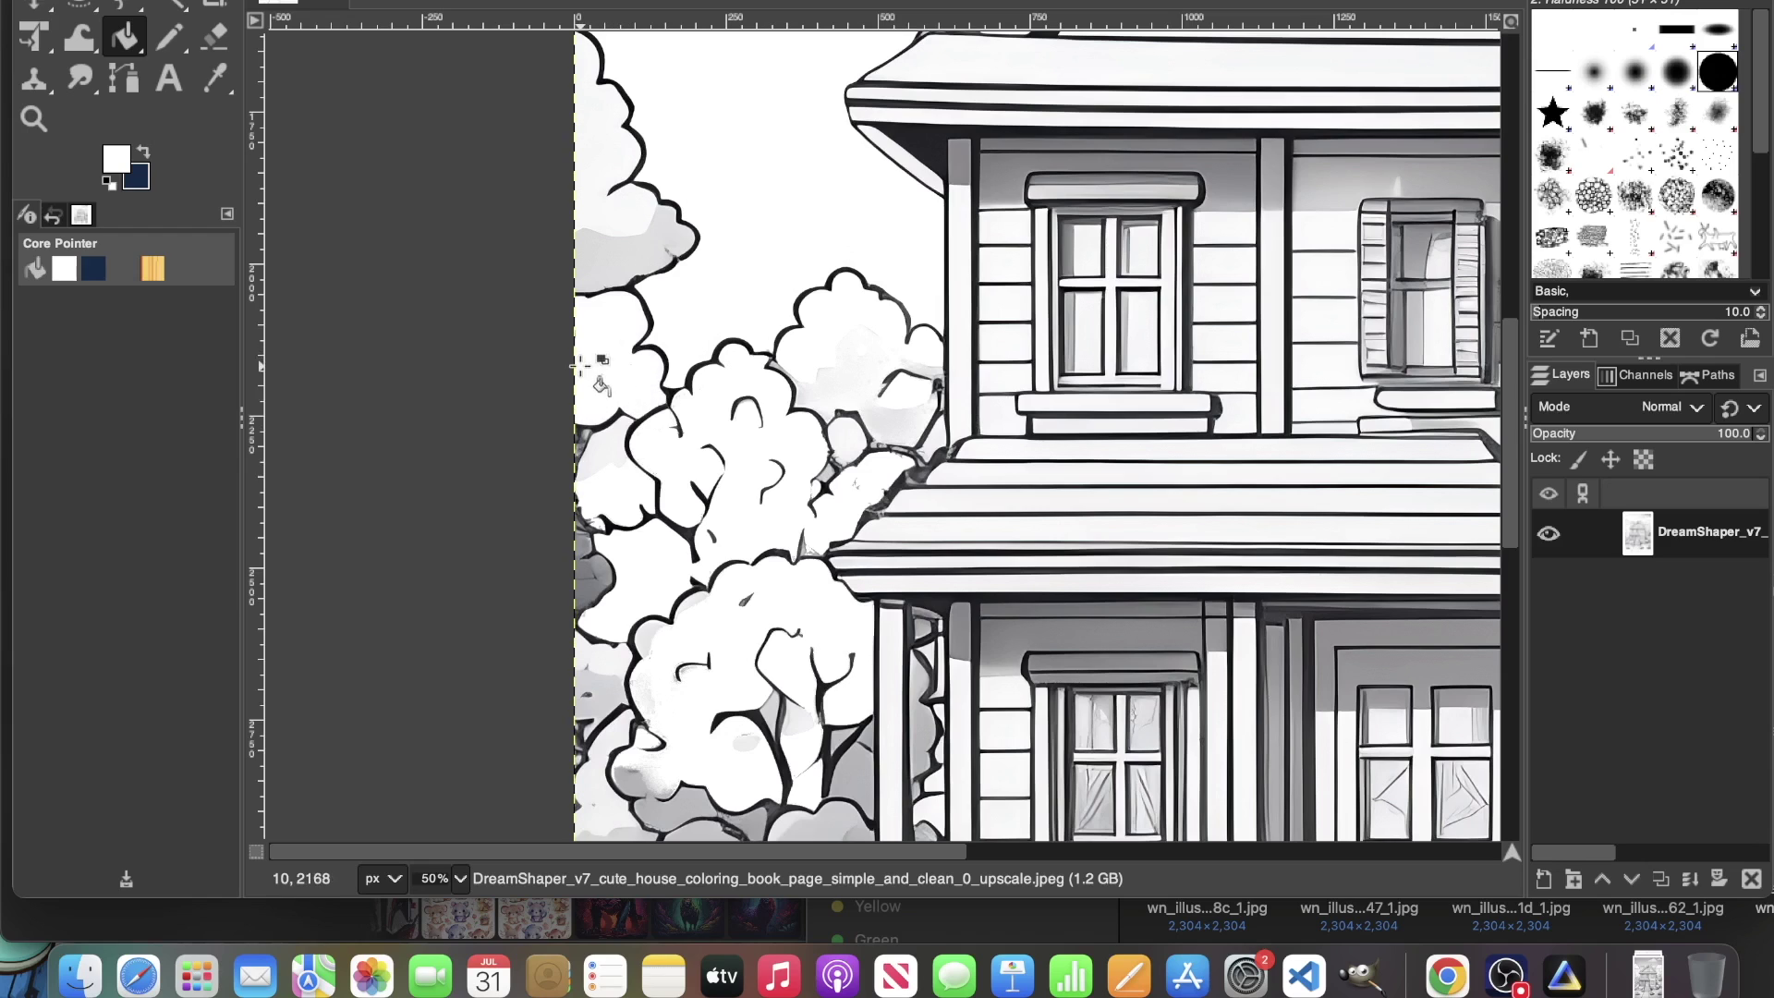
pyautogui.click(621, 247)
# Step: Bucket-fill the large grey round bush left of the porch and the grey gaps above it along the image edge with white
pyautogui.scroll(-5, 584, 596)
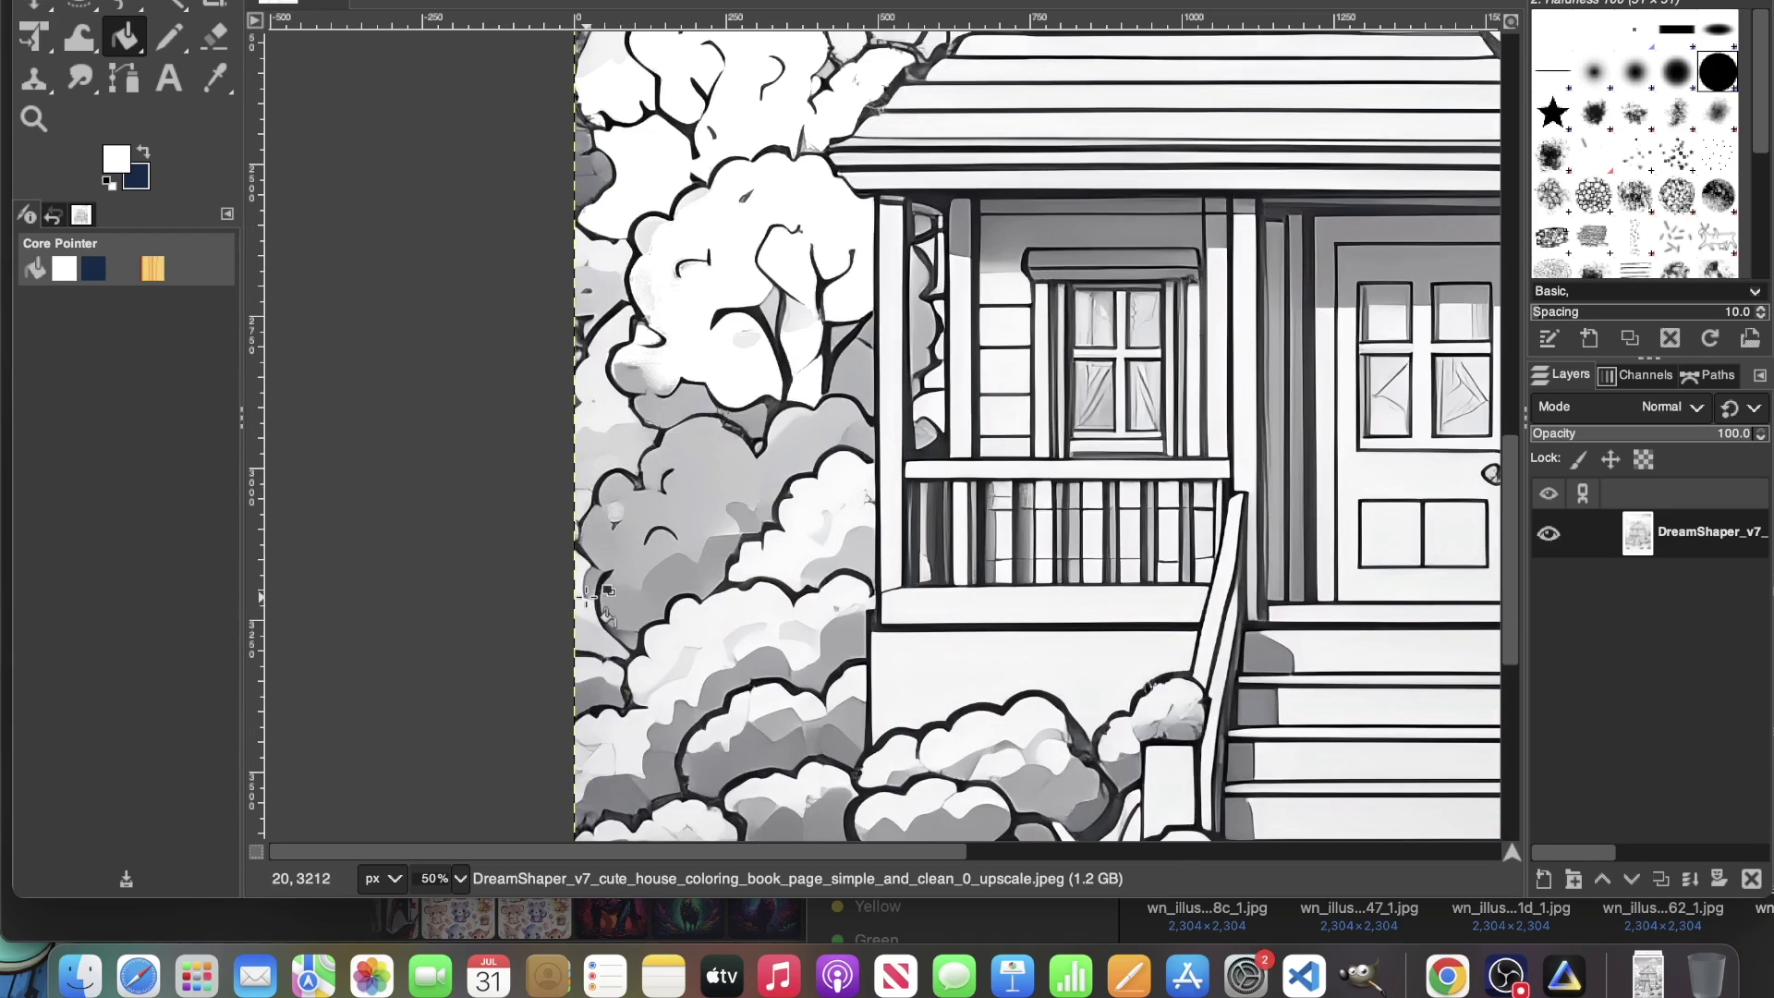
pyautogui.click(677, 554)
pyautogui.click(649, 569)
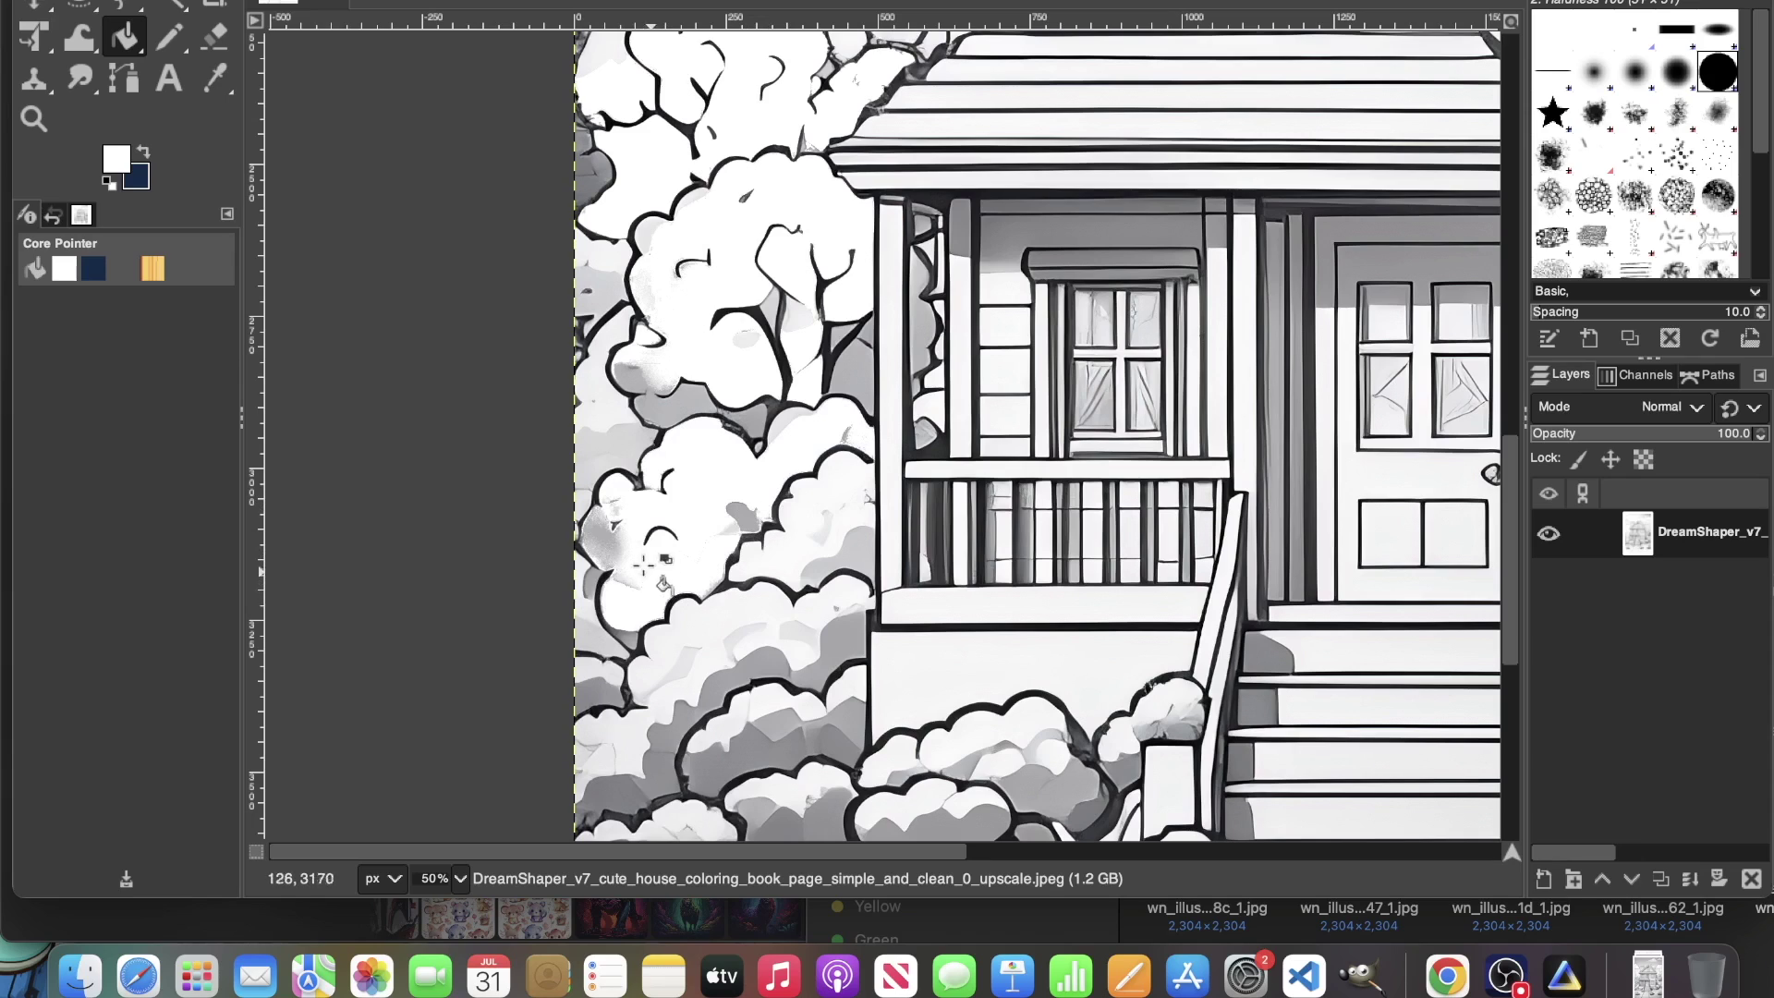
pyautogui.click(606, 540)
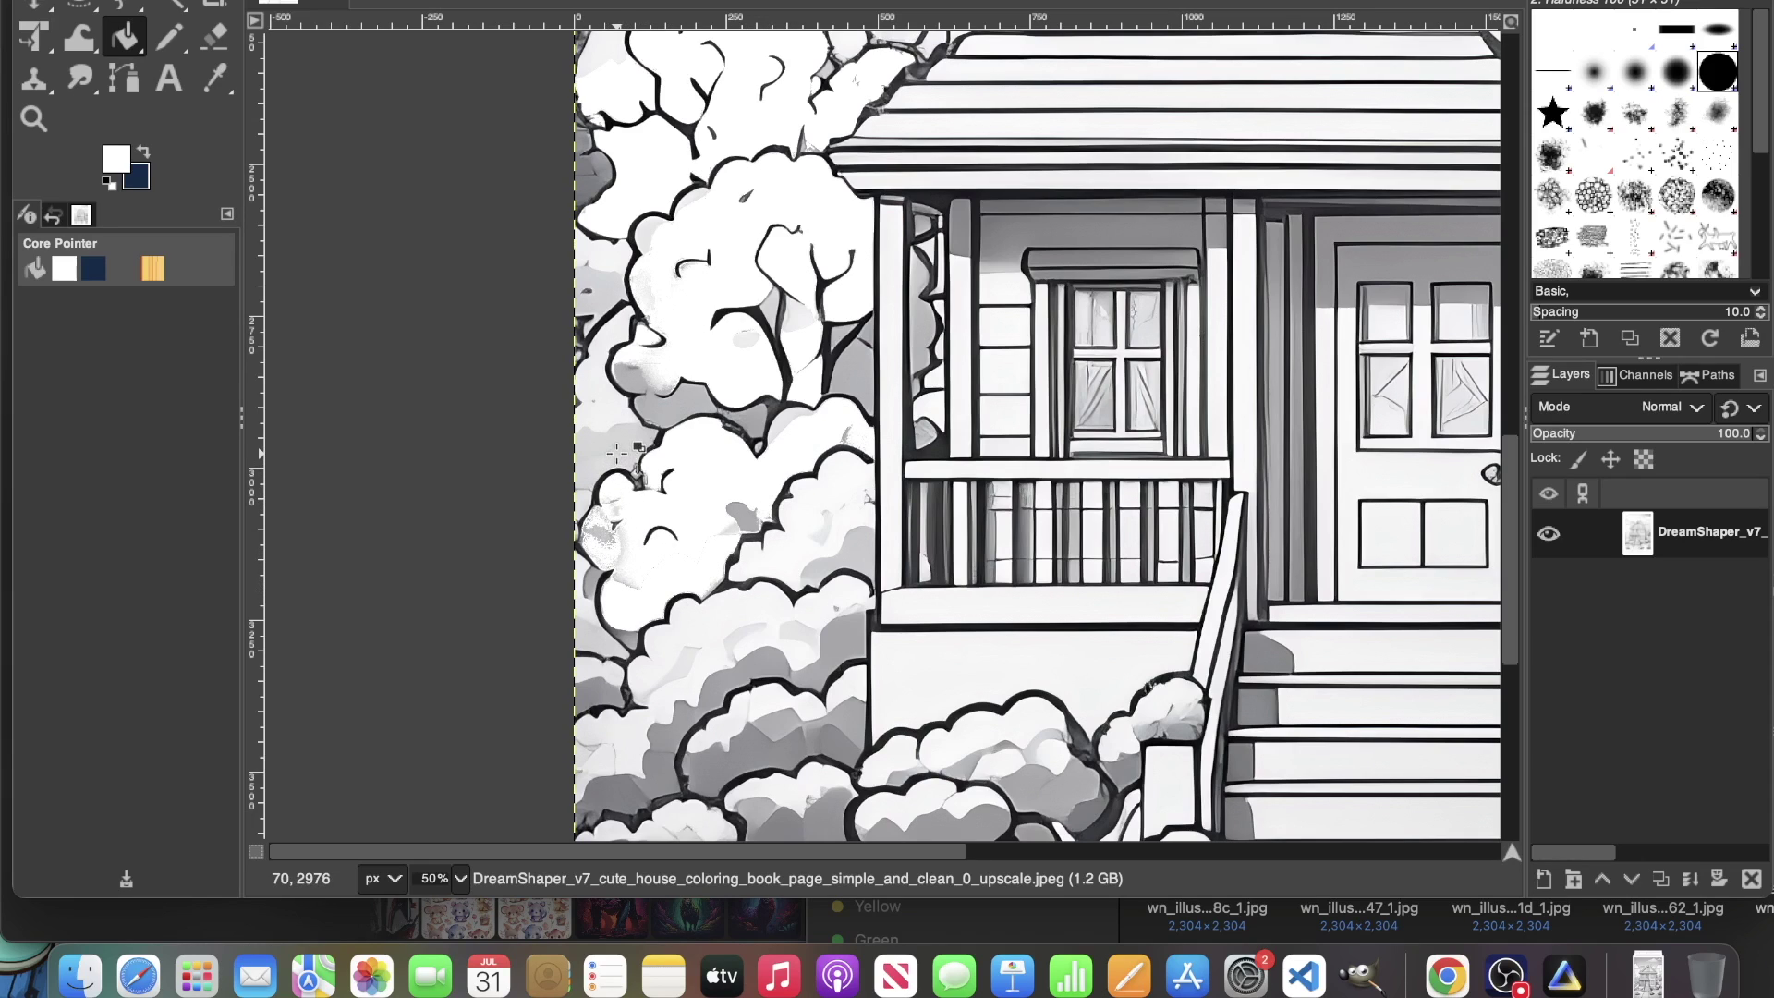
pyautogui.click(617, 451)
pyautogui.click(605, 388)
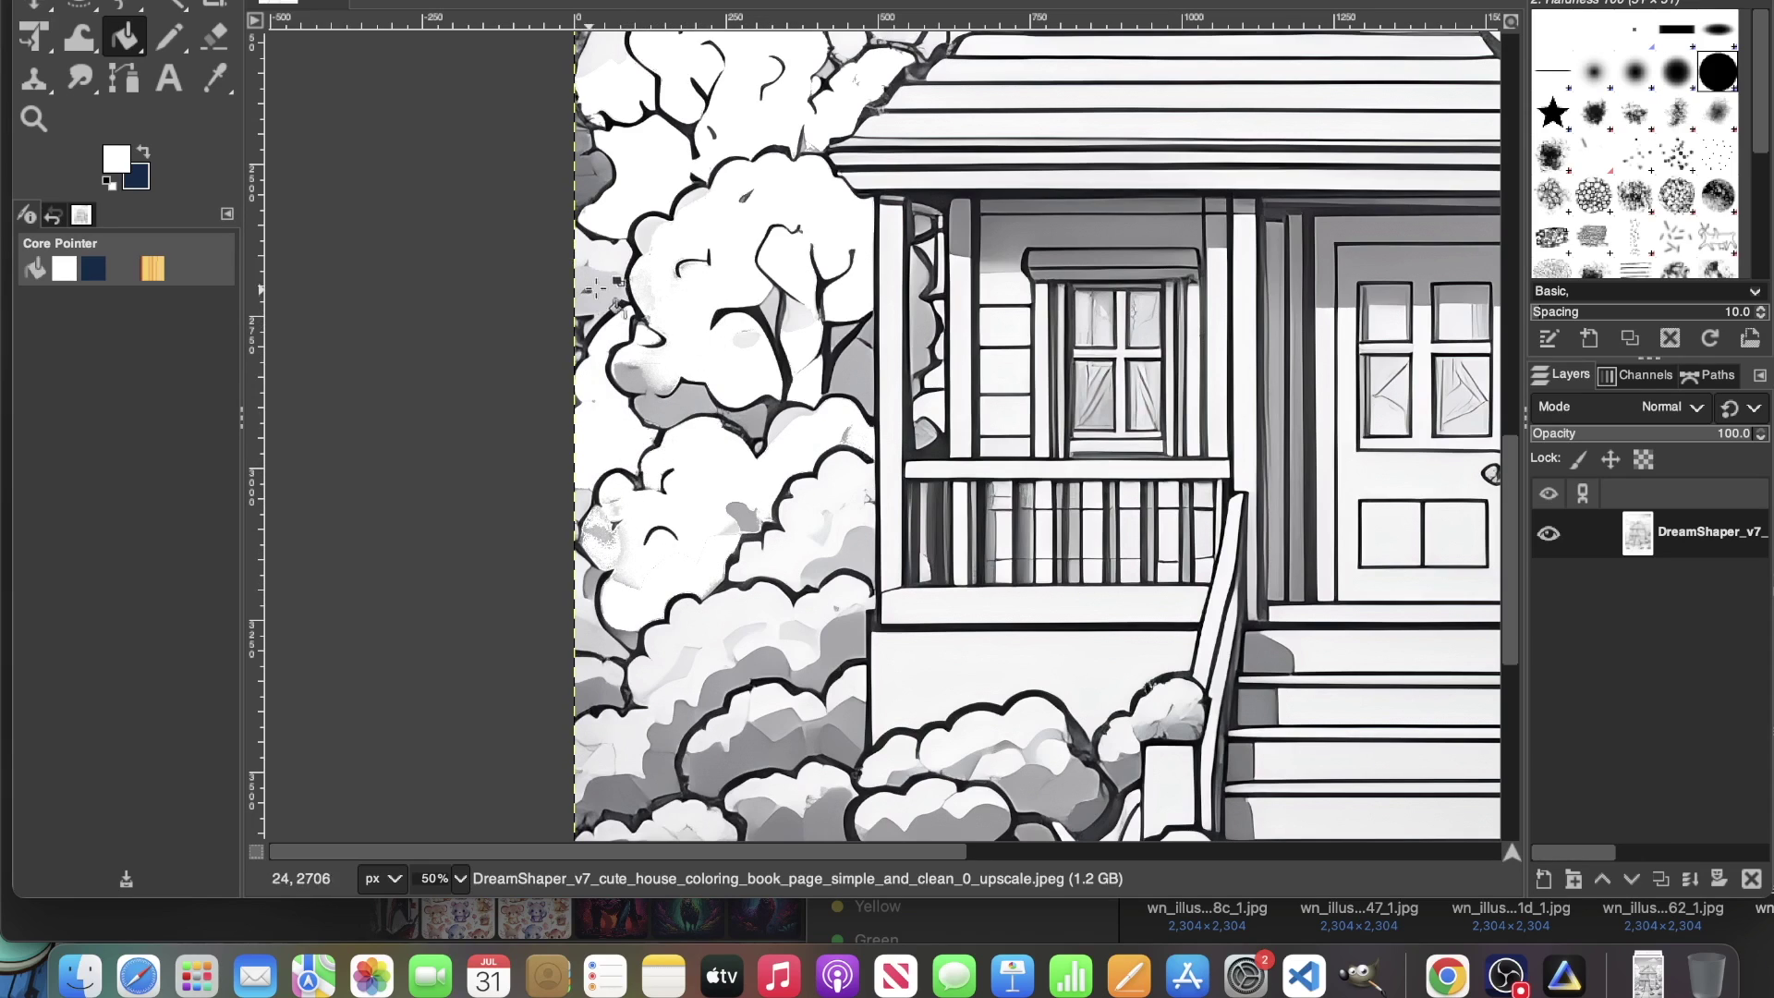
pyautogui.click(610, 289)
pyautogui.click(610, 266)
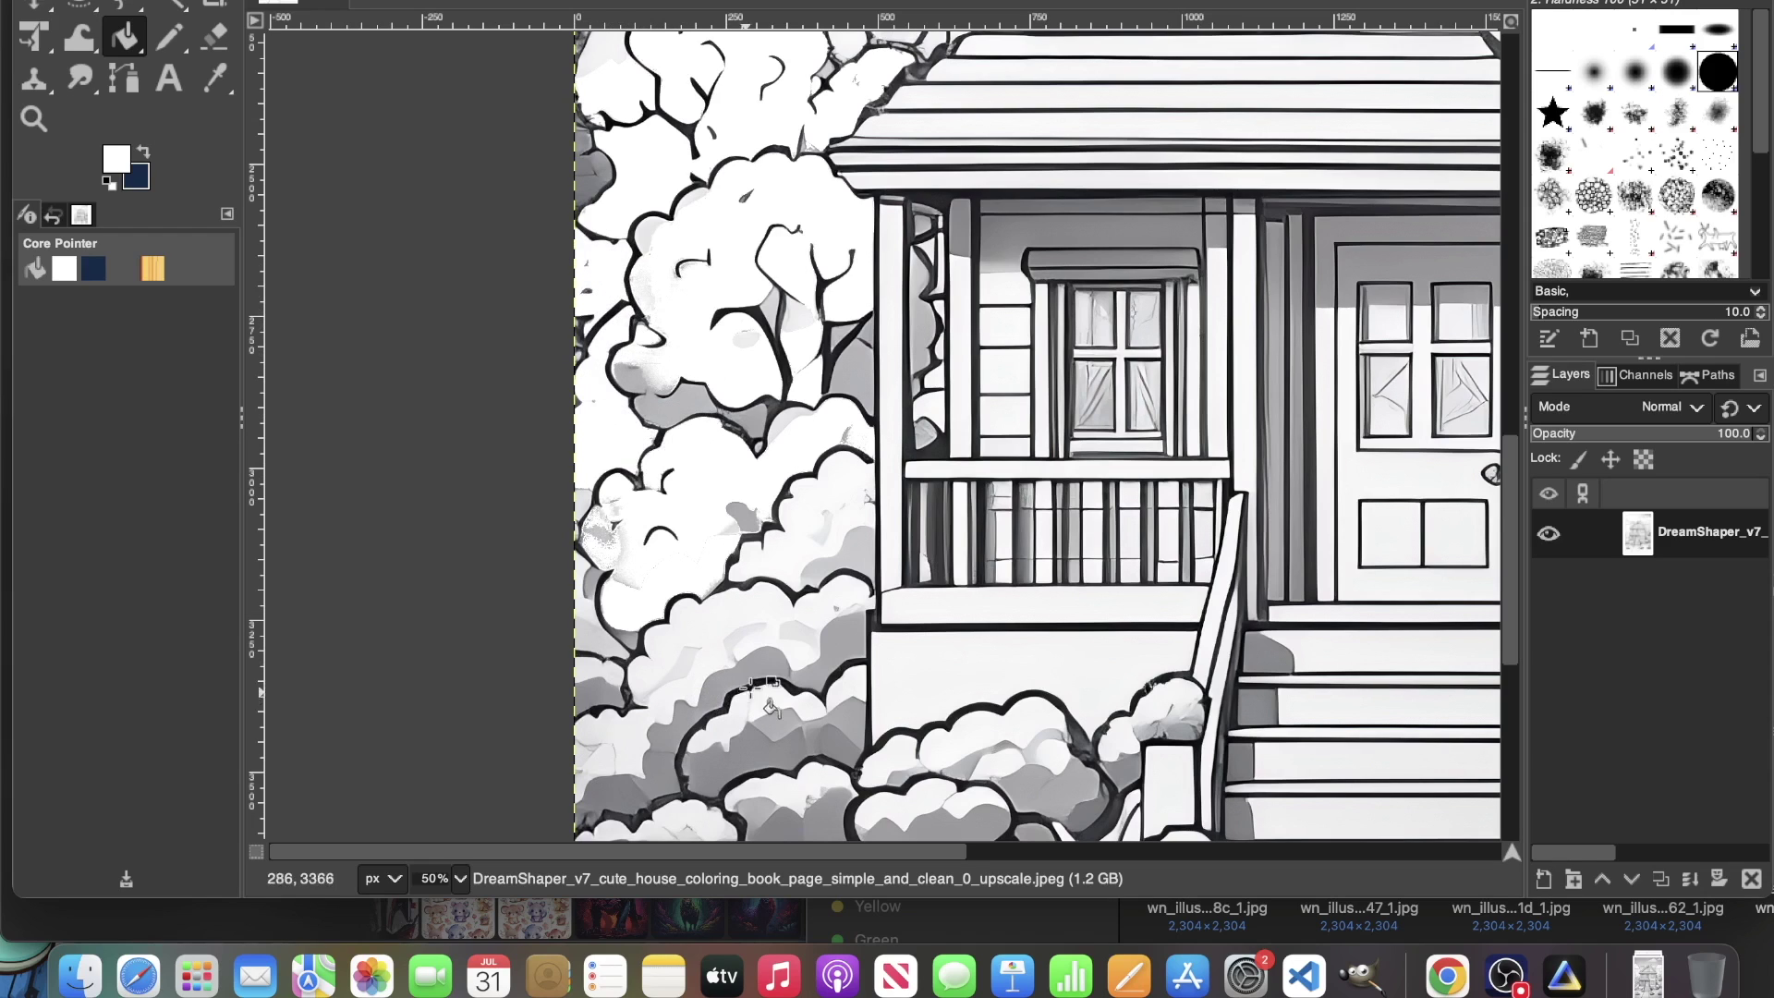
# Step: Bucket-fill the light upper areas of the low bushes left of the front steps with white
pyautogui.click(760, 620)
pyautogui.scroll(-5, 767, 554)
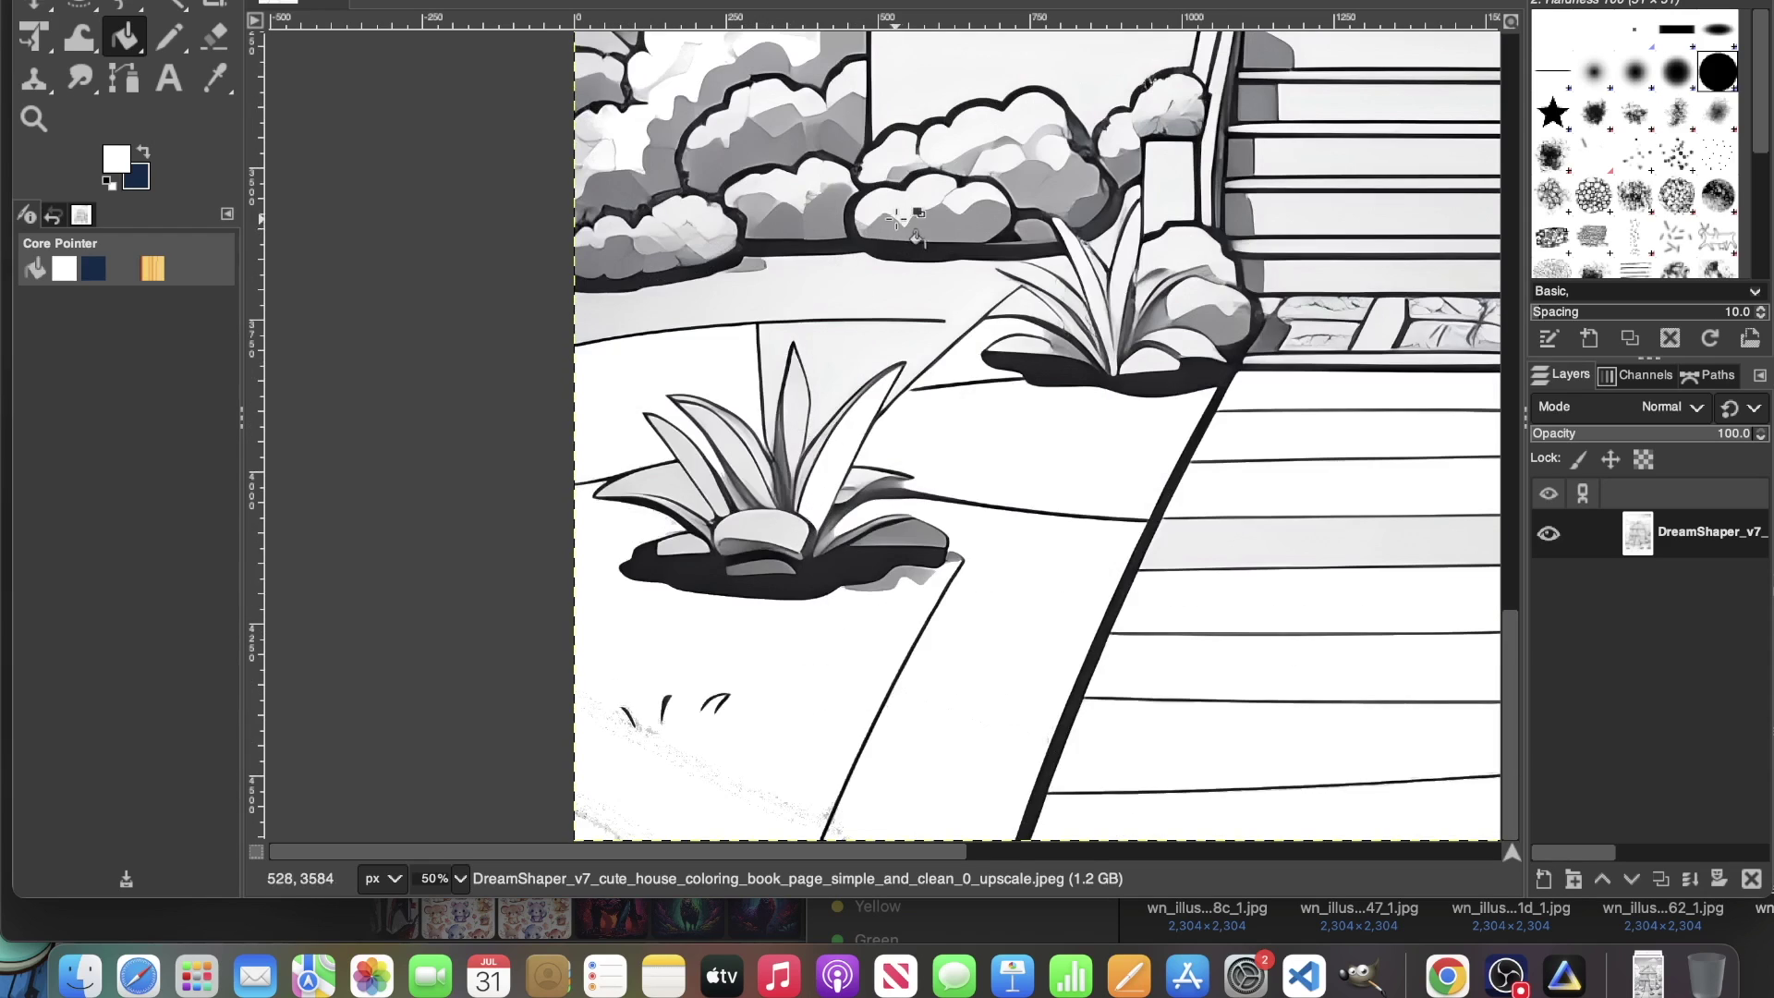
pyautogui.click(1002, 123)
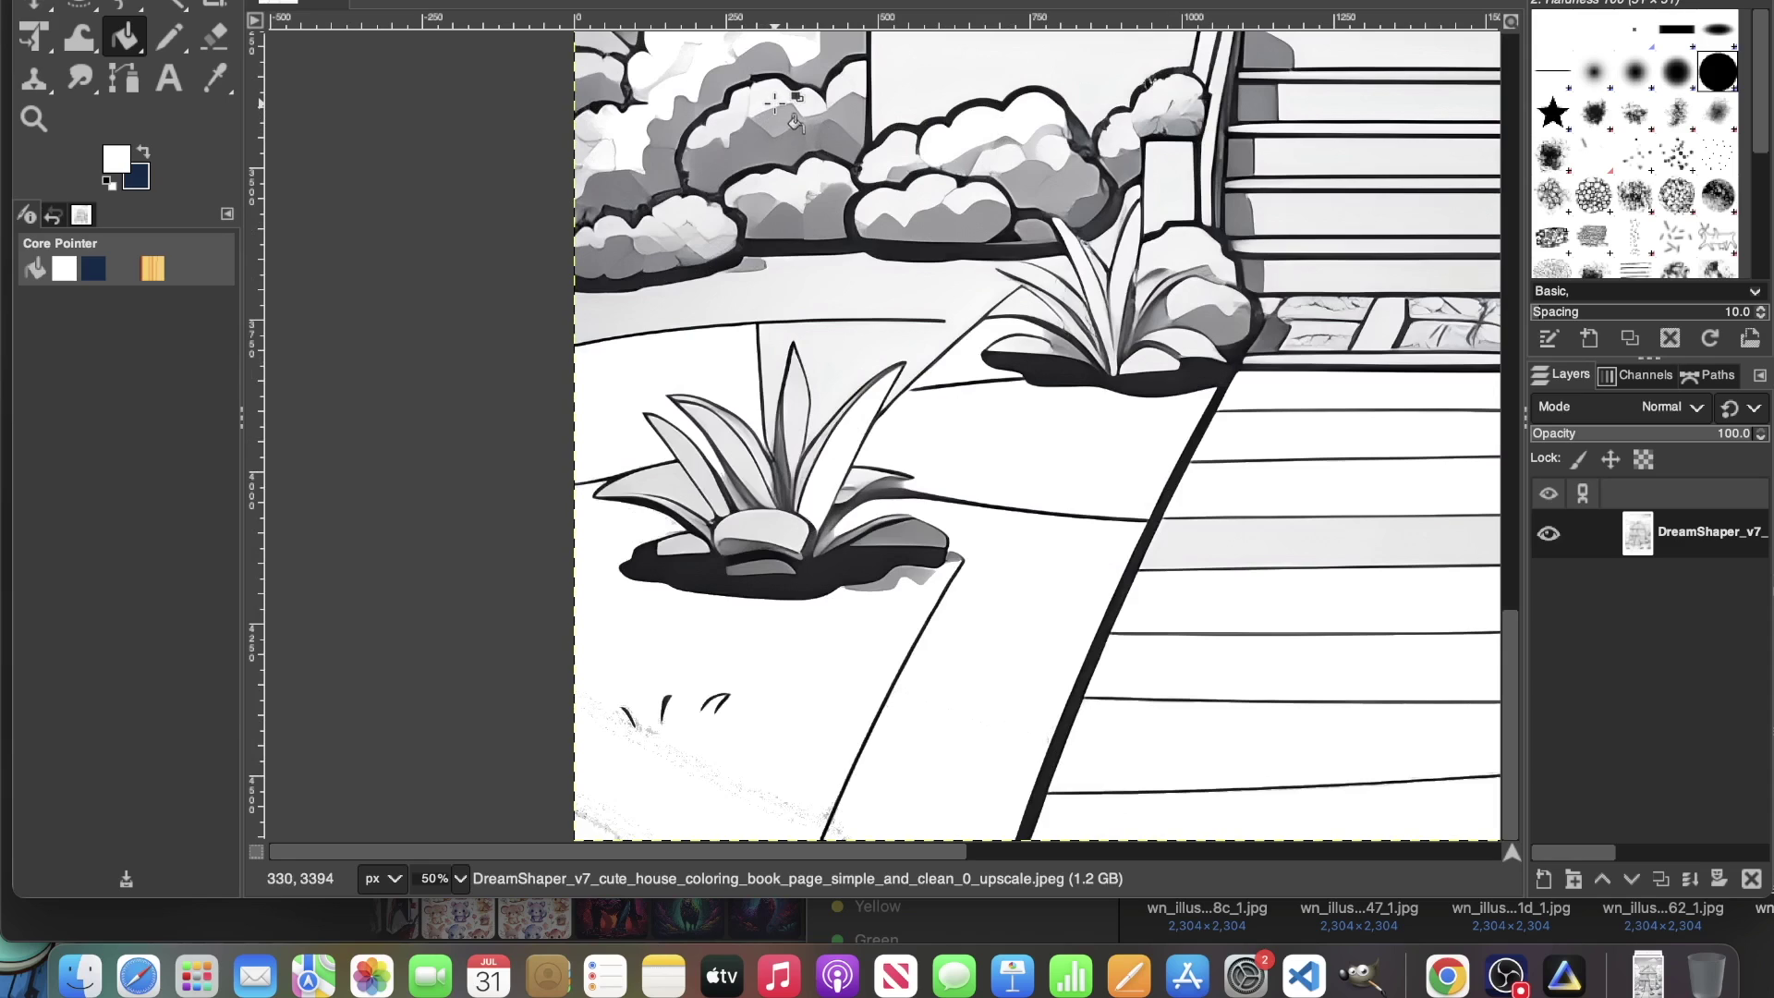
pyautogui.click(725, 110)
pyautogui.click(689, 235)
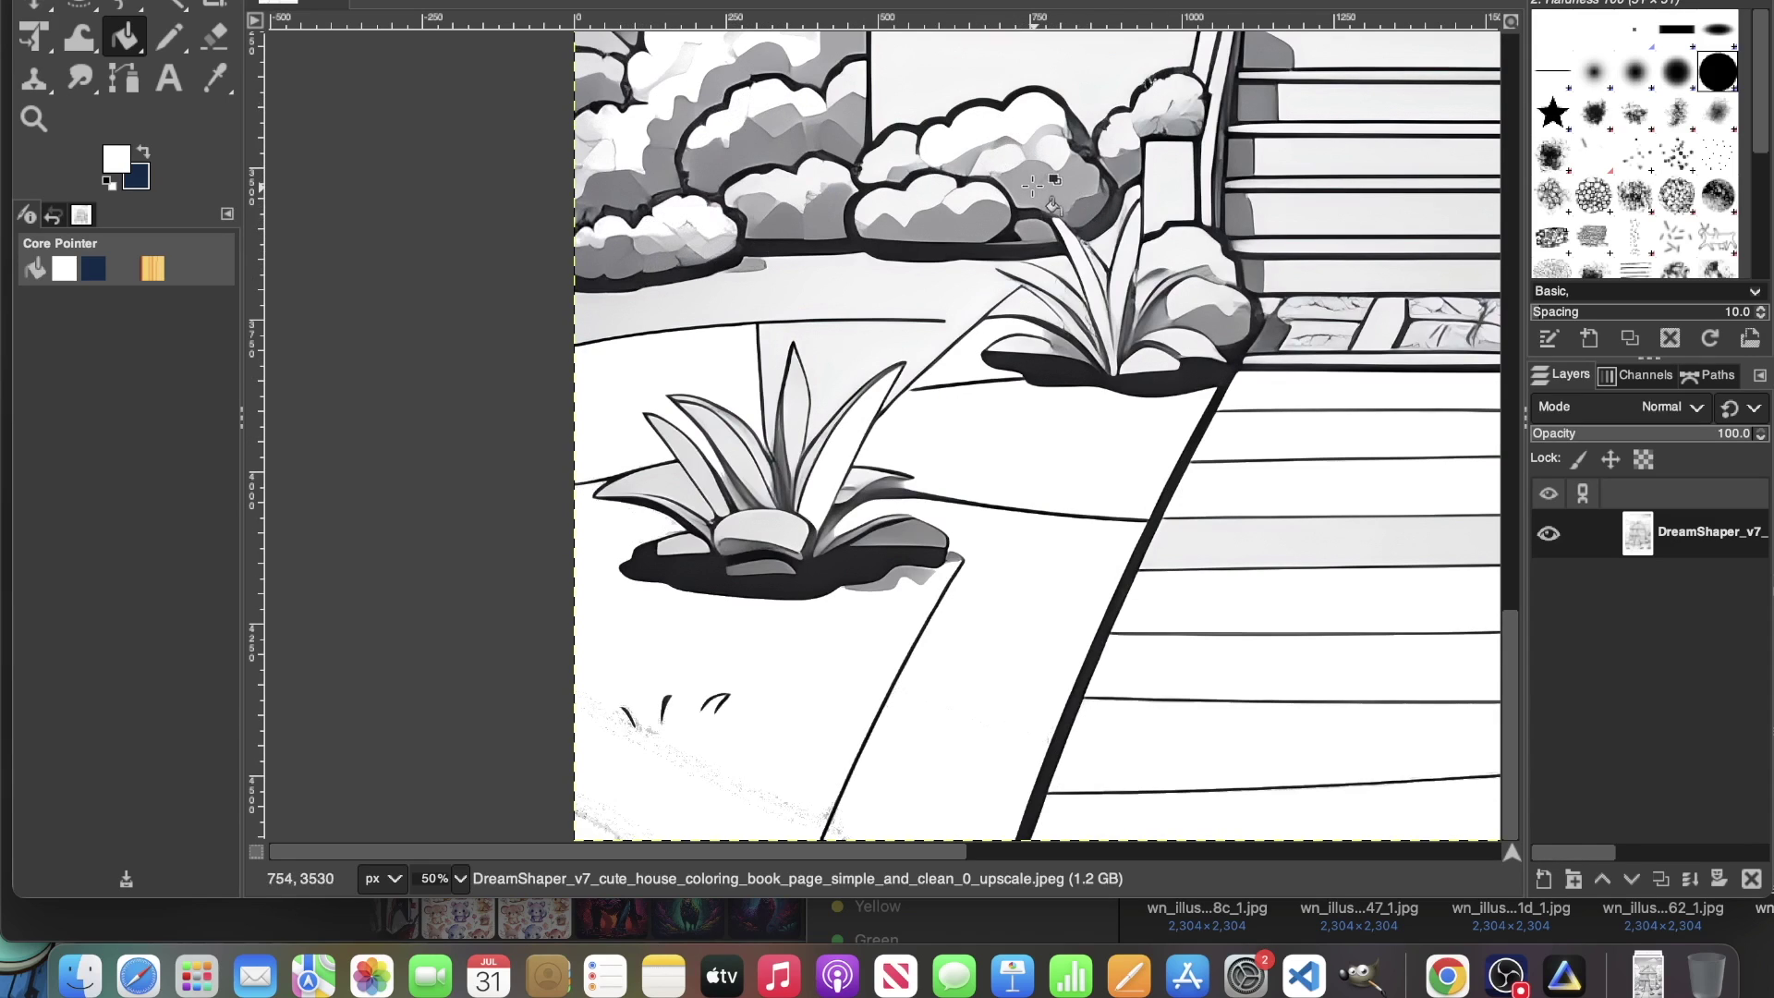
pyautogui.scroll(15, 847, 448)
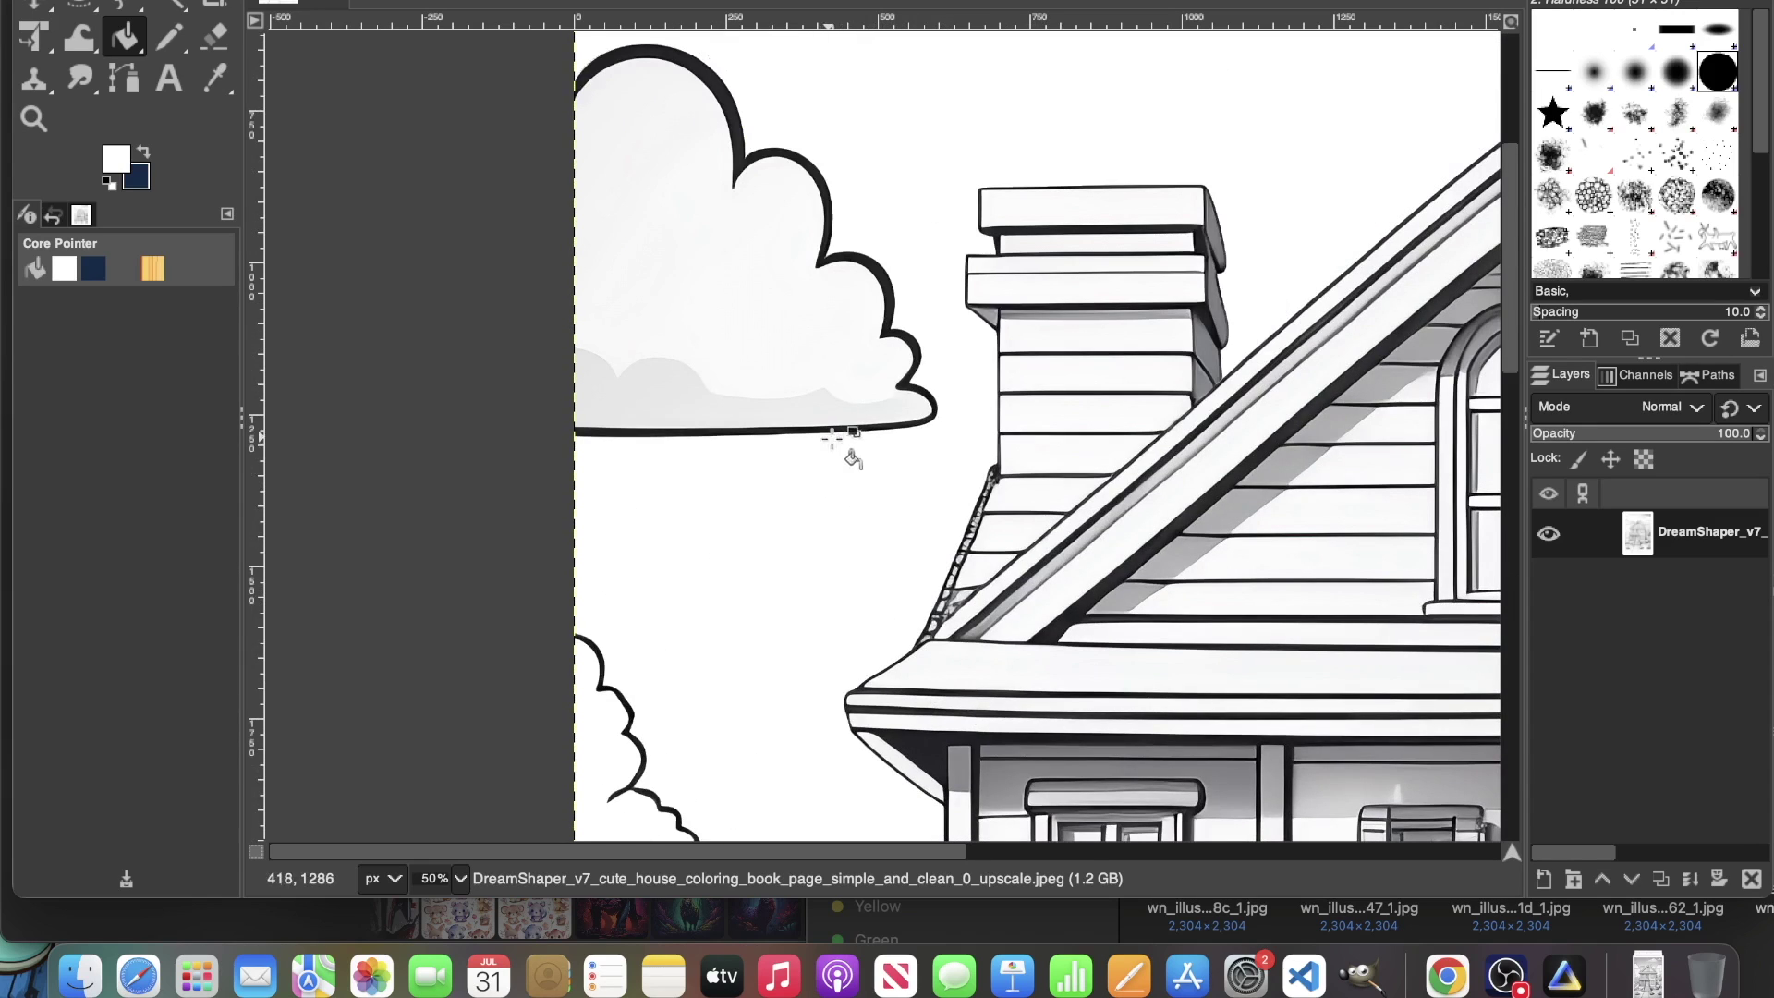
# Step: Bucket-fill the large cloud left of the house, the clouds right of it and the uppermost right-hand tree crown with white
pyautogui.click(783, 334)
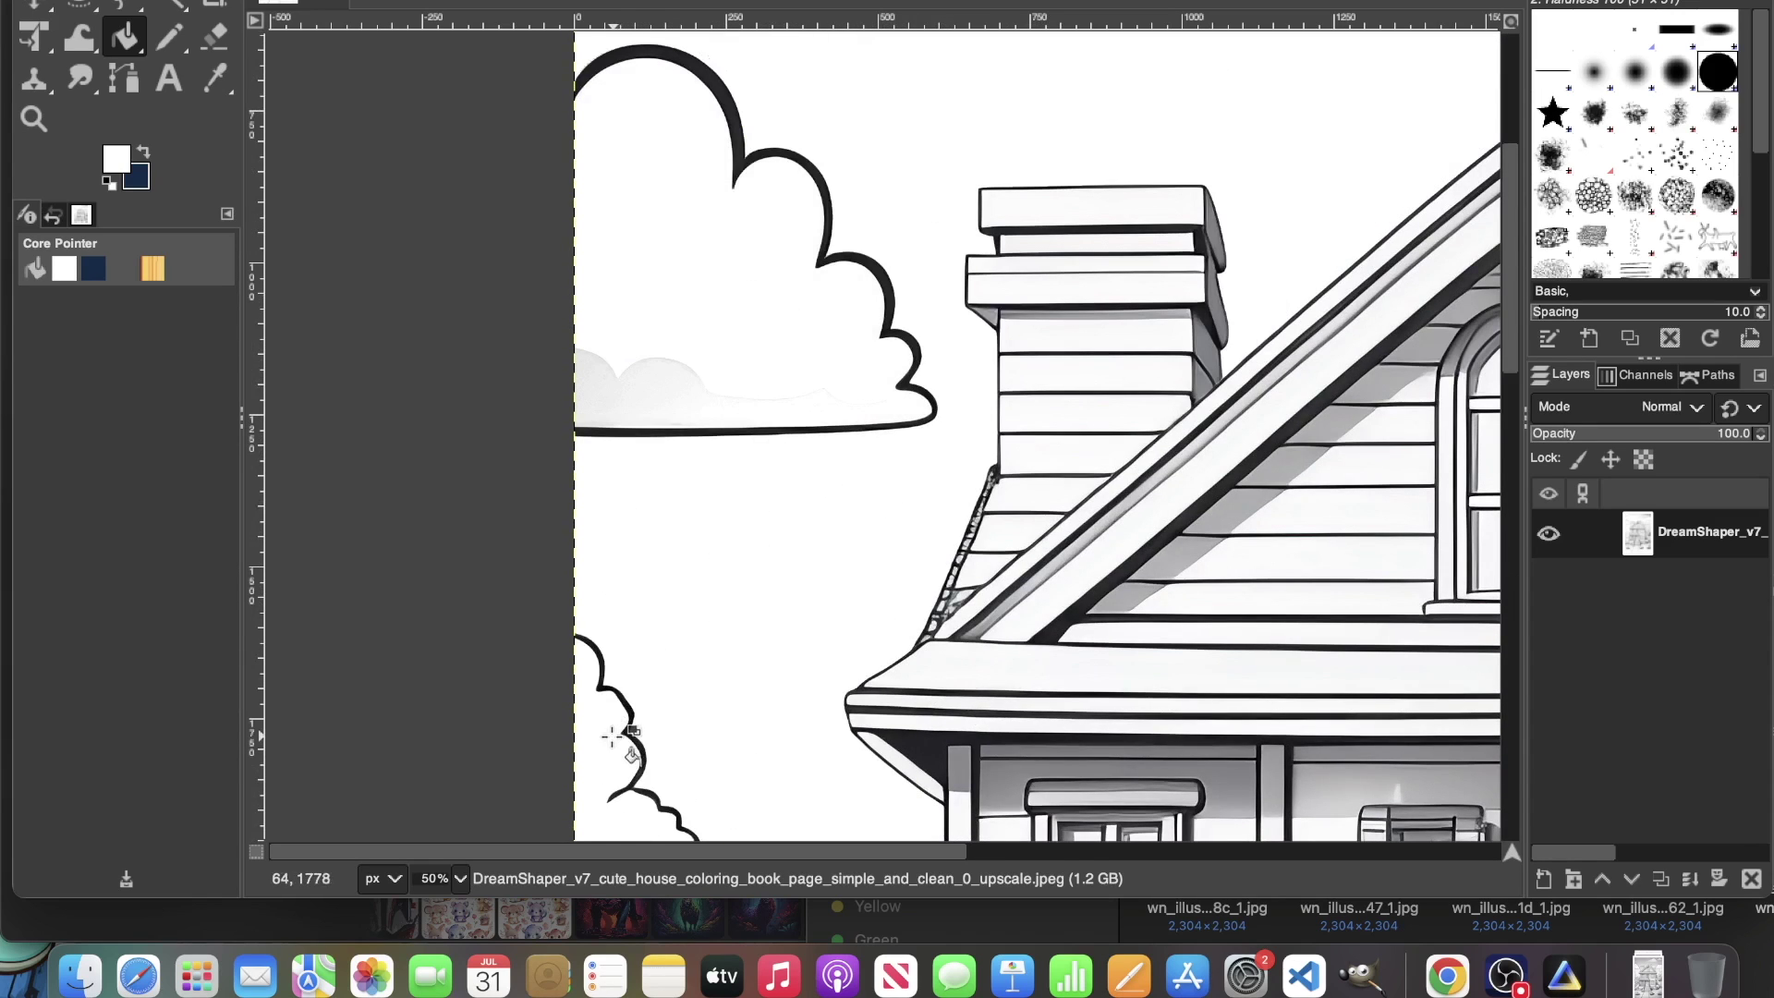
pyautogui.hscroll(10, 1224, 305)
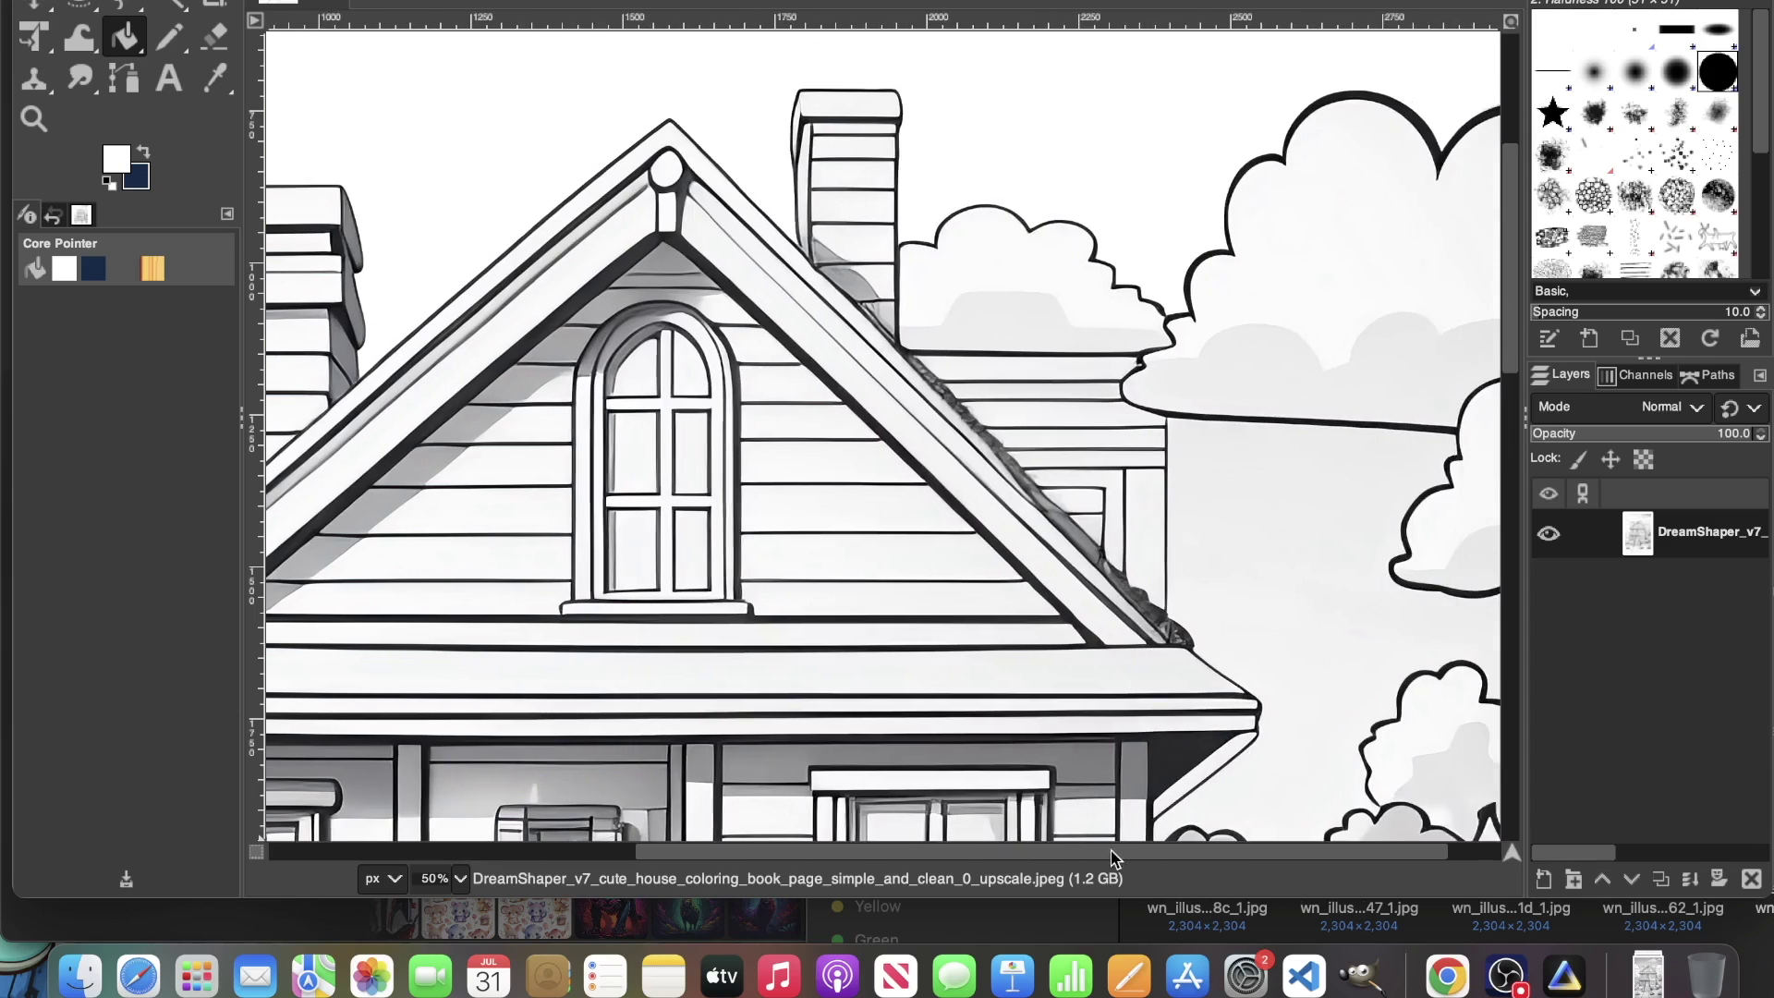
pyautogui.click(1224, 305)
pyautogui.click(988, 282)
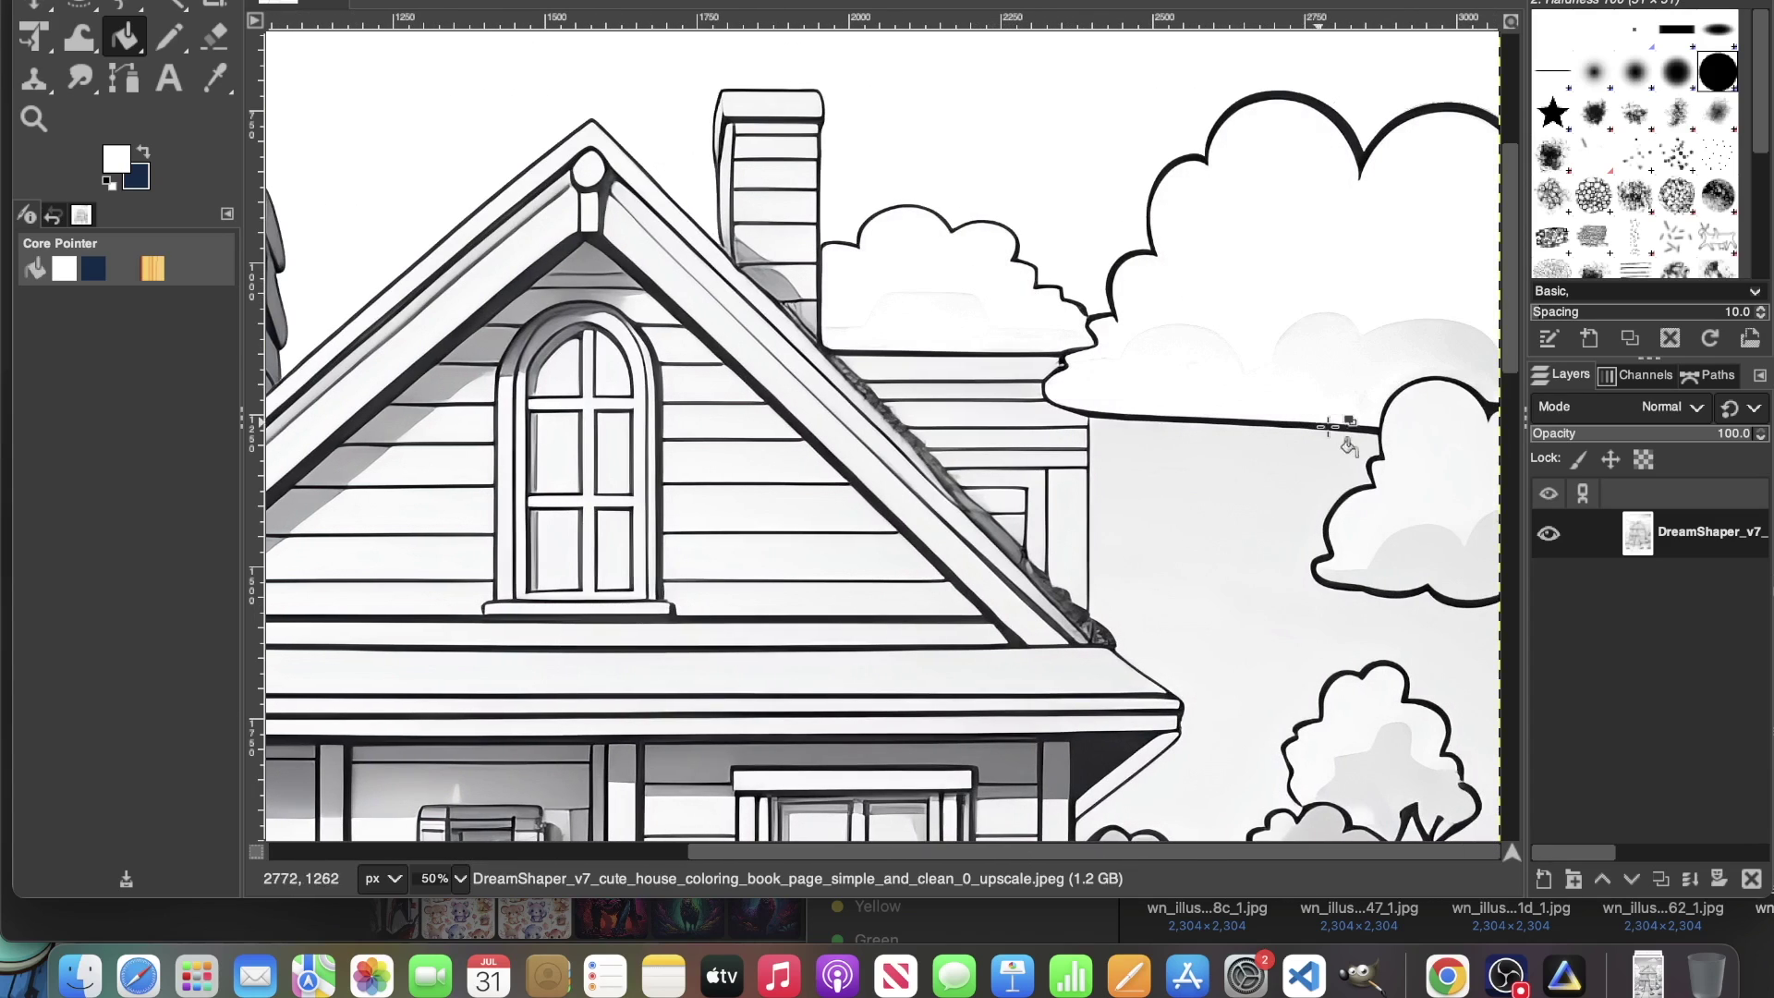
pyautogui.click(1454, 464)
pyautogui.click(1353, 739)
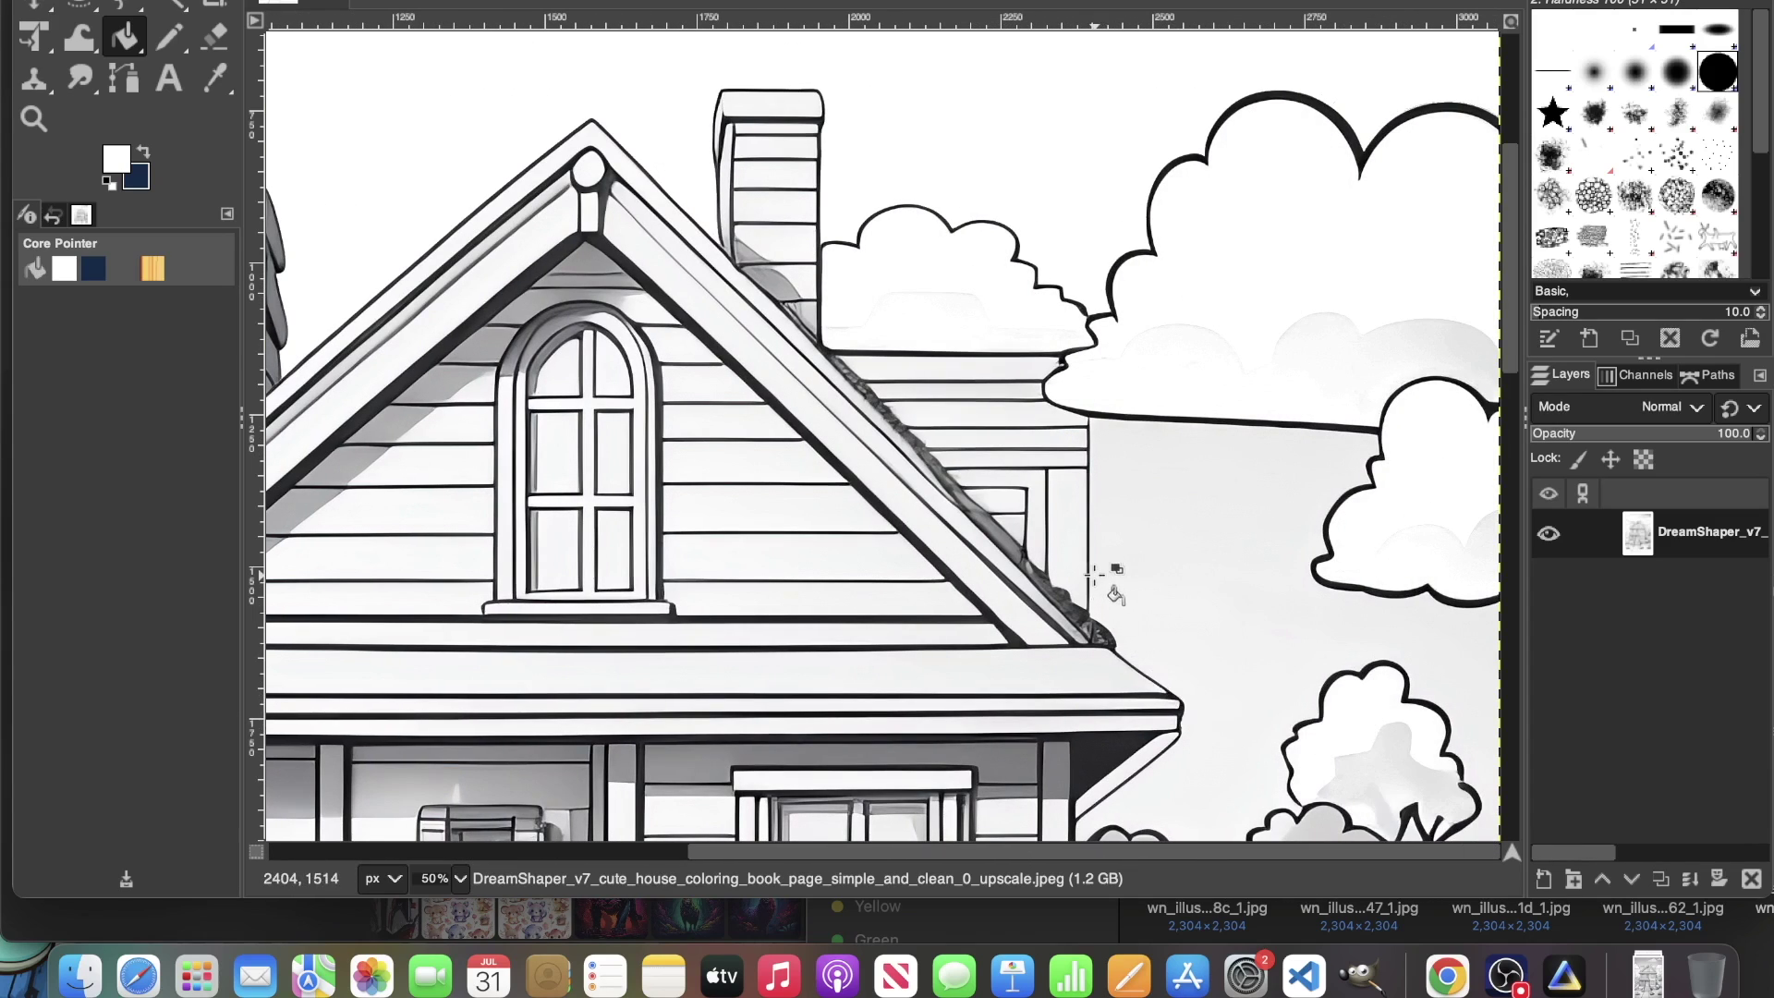
# Step: Bucket-fill the grey sky patches around the small cloud and in the image's upper-right corner with white
pyautogui.scroll(5, 1104, 517)
pyautogui.click(1206, 100)
pyautogui.click(1169, 98)
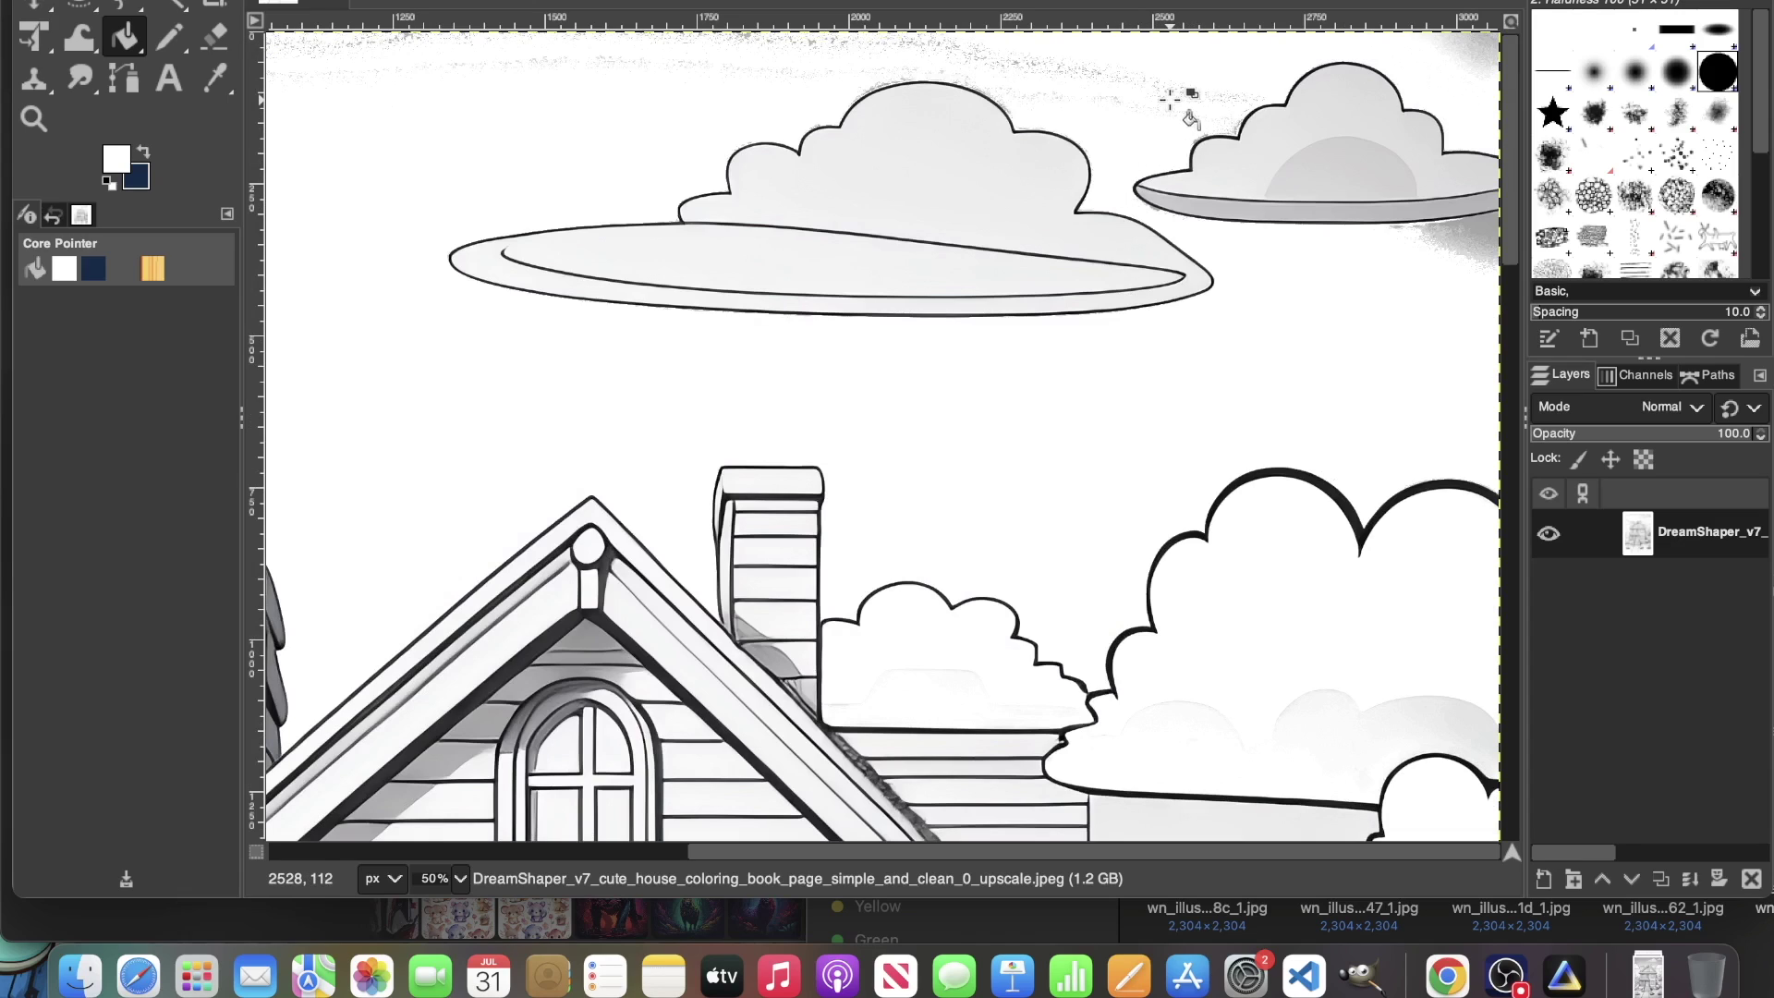
pyautogui.click(1472, 245)
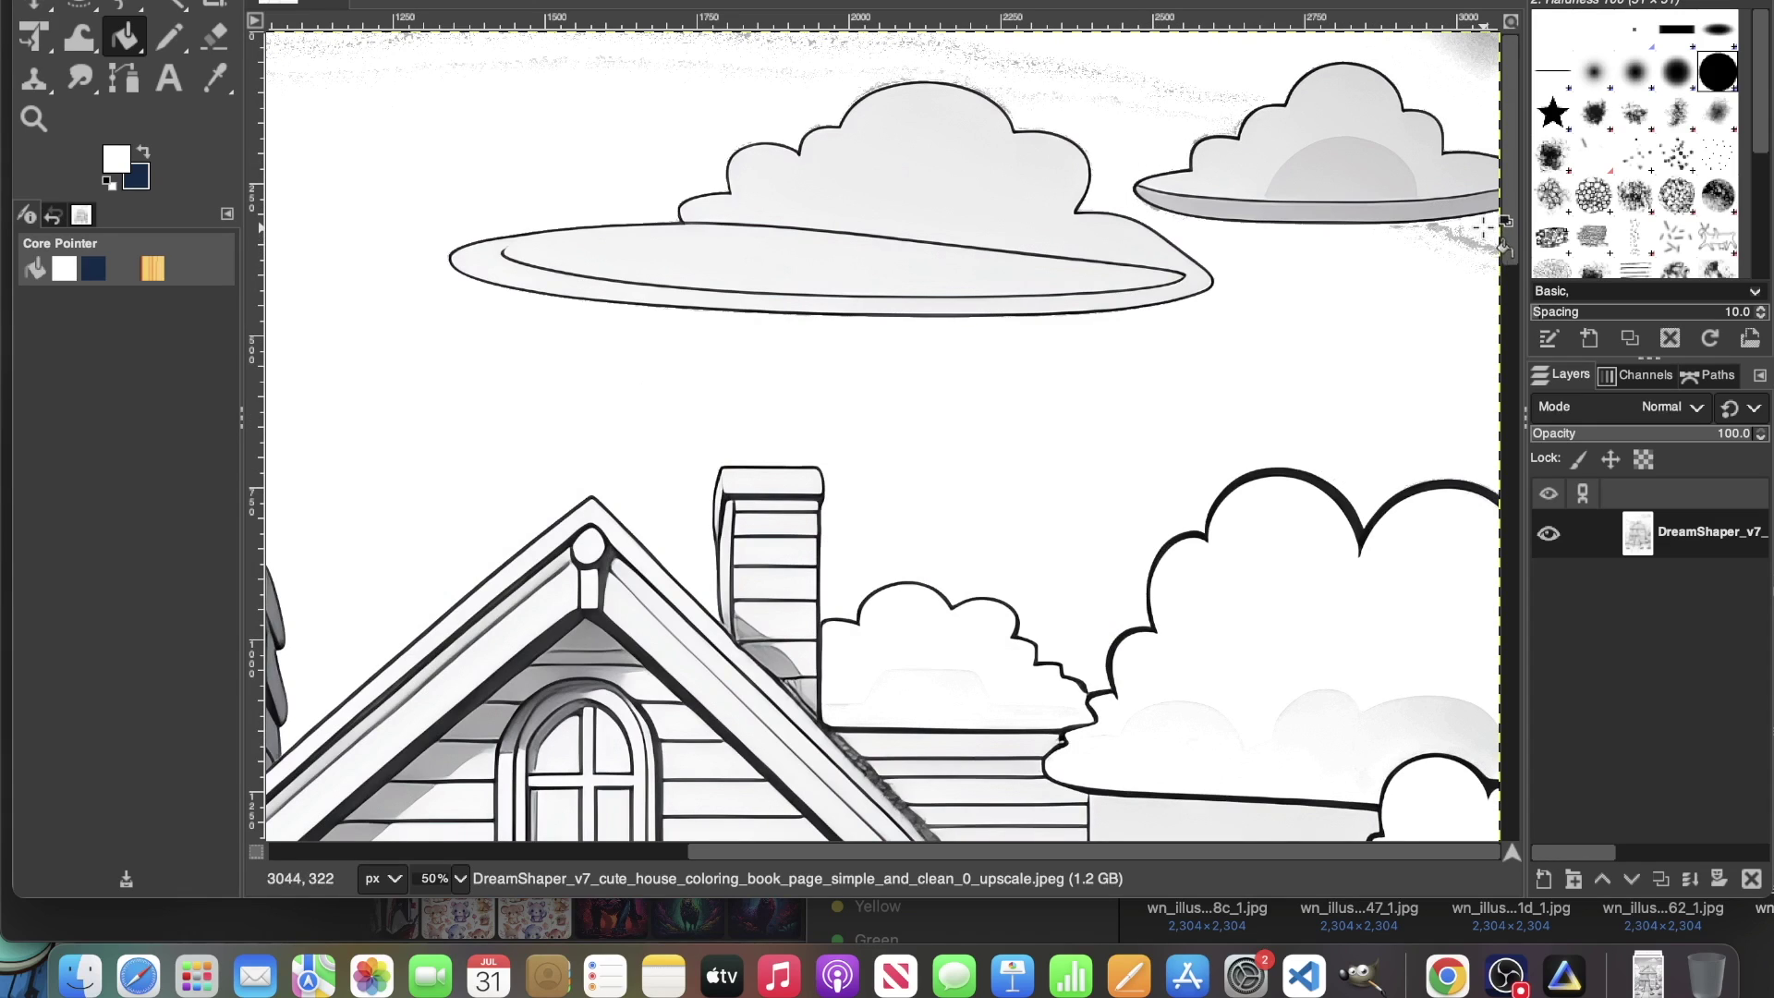
pyautogui.click(1478, 51)
# Step: Bucket-fill both flat-based clouds above the roof with white, including the right one's grey half-circle and rim
pyautogui.scroll(-5, 1287, 447)
pyautogui.scroll(5, 1180, 467)
pyautogui.click(1047, 191)
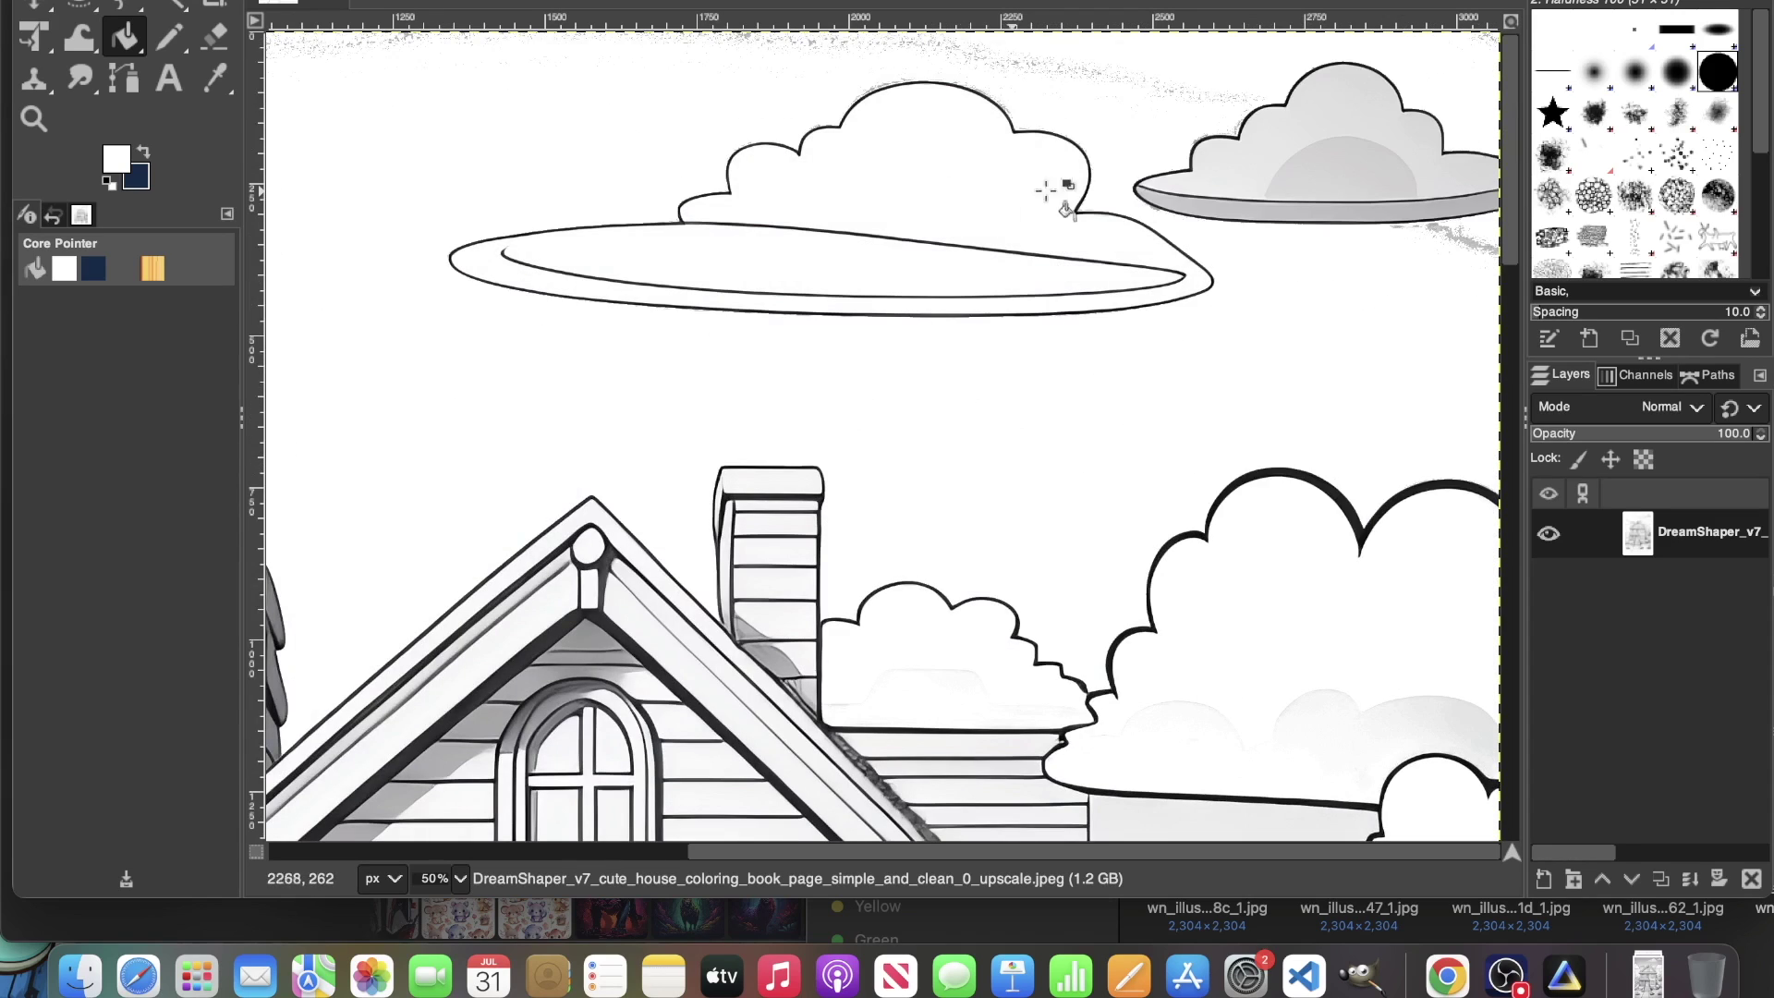
pyautogui.click(1280, 151)
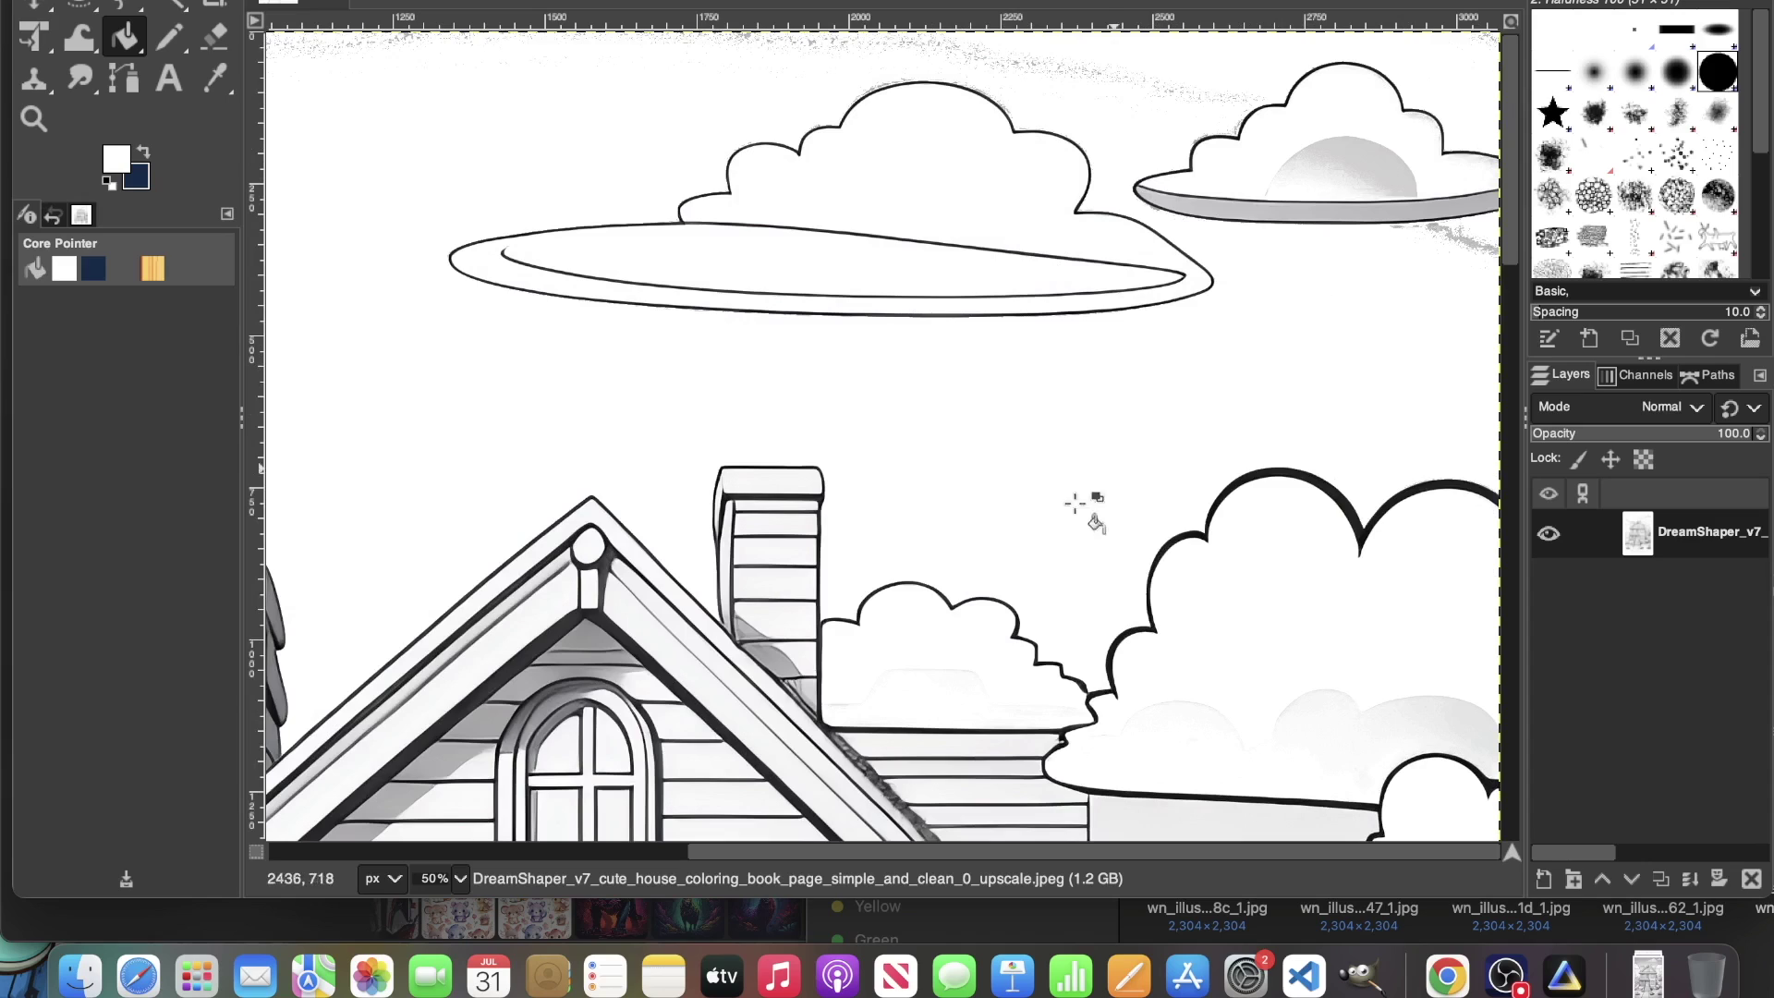
pyautogui.click(1377, 167)
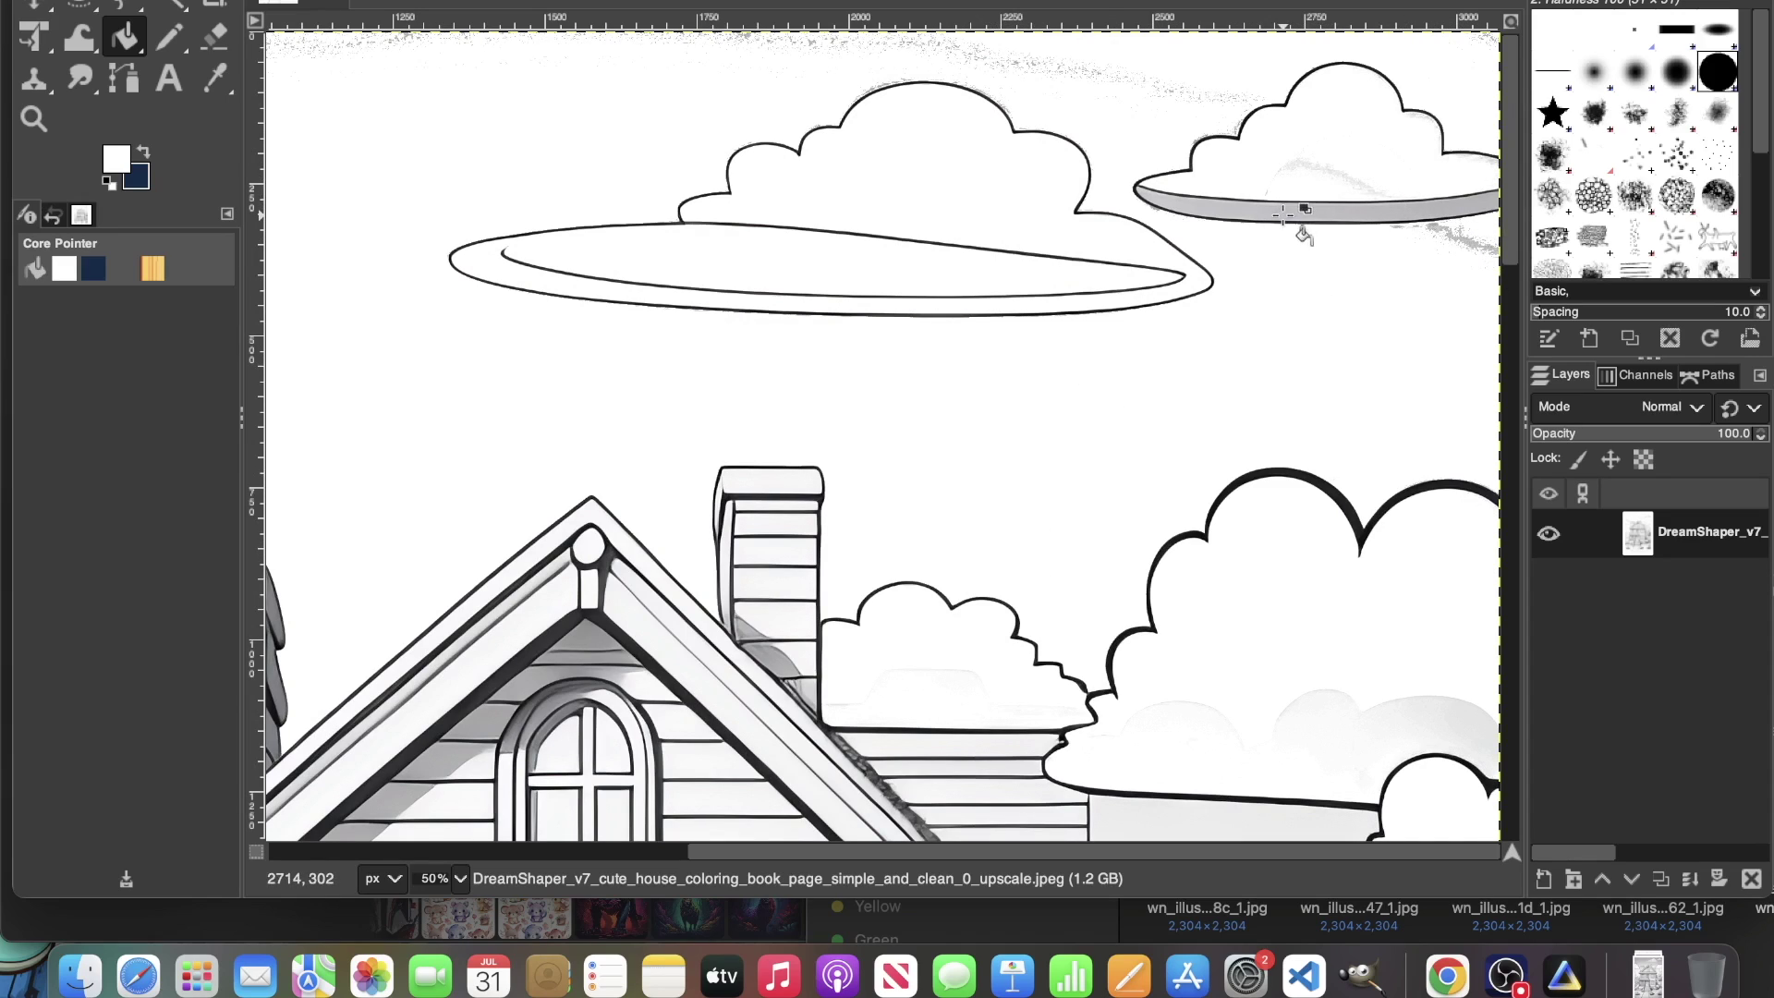
pyautogui.click(1283, 214)
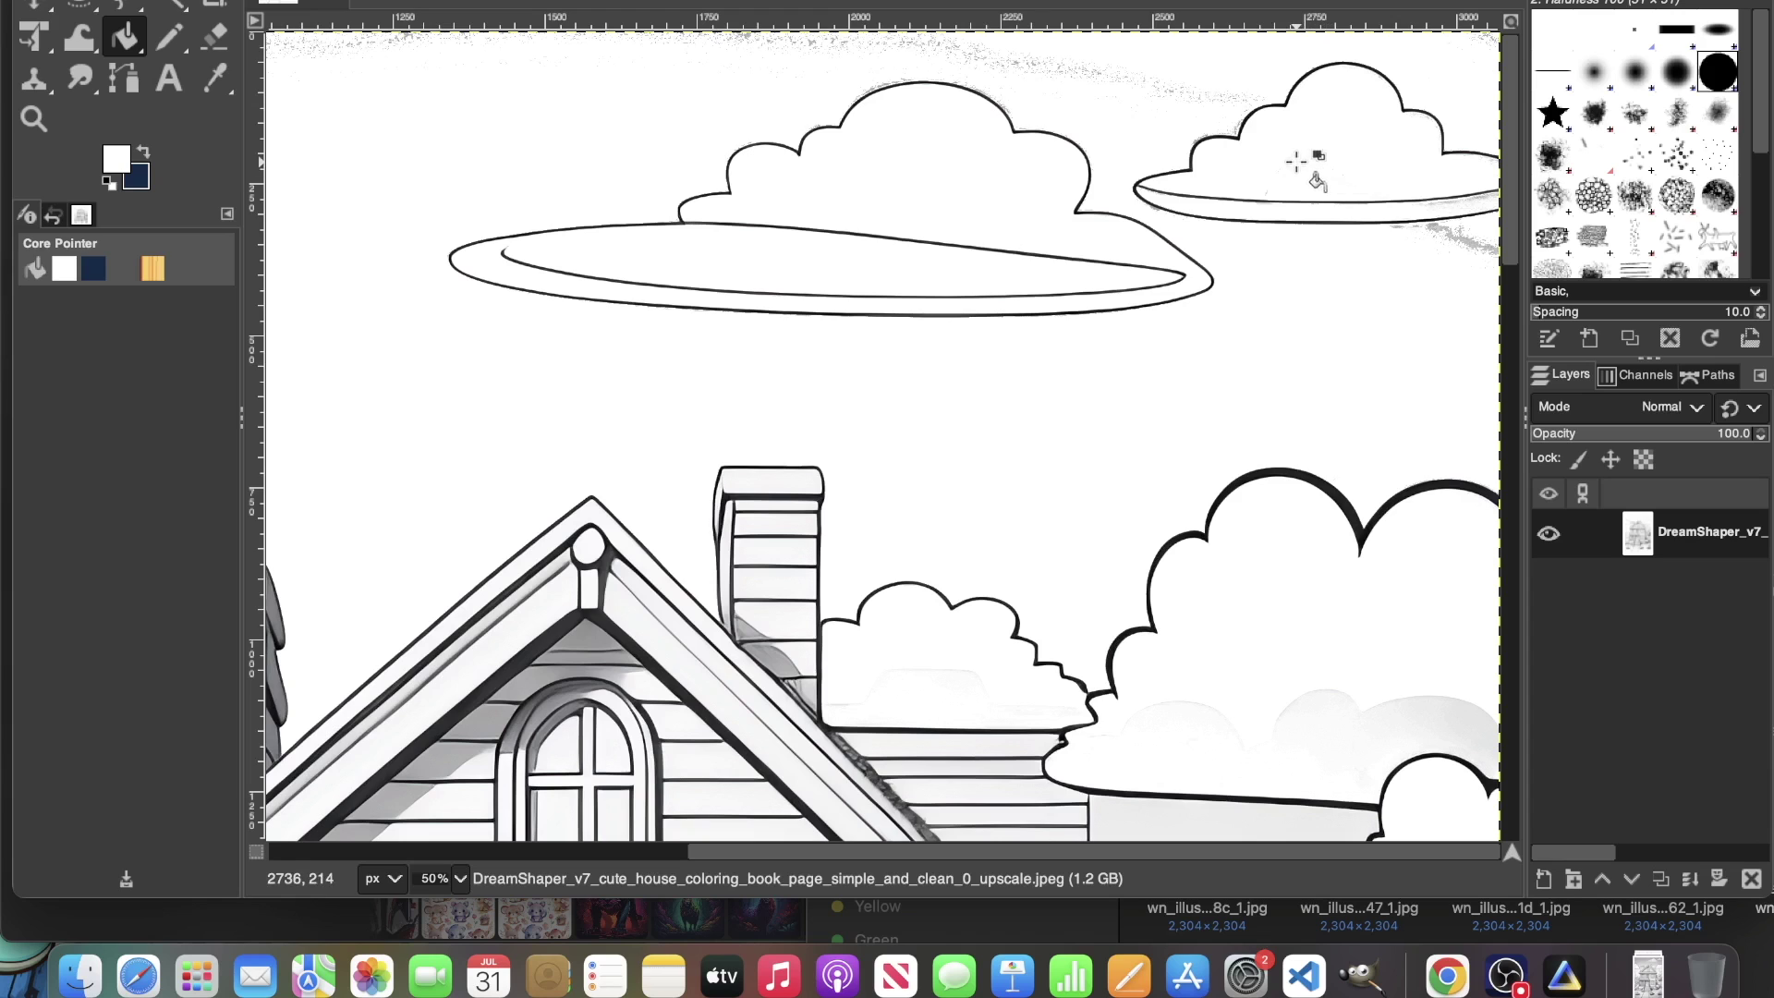
pyautogui.scroll(-15, 845, 563)
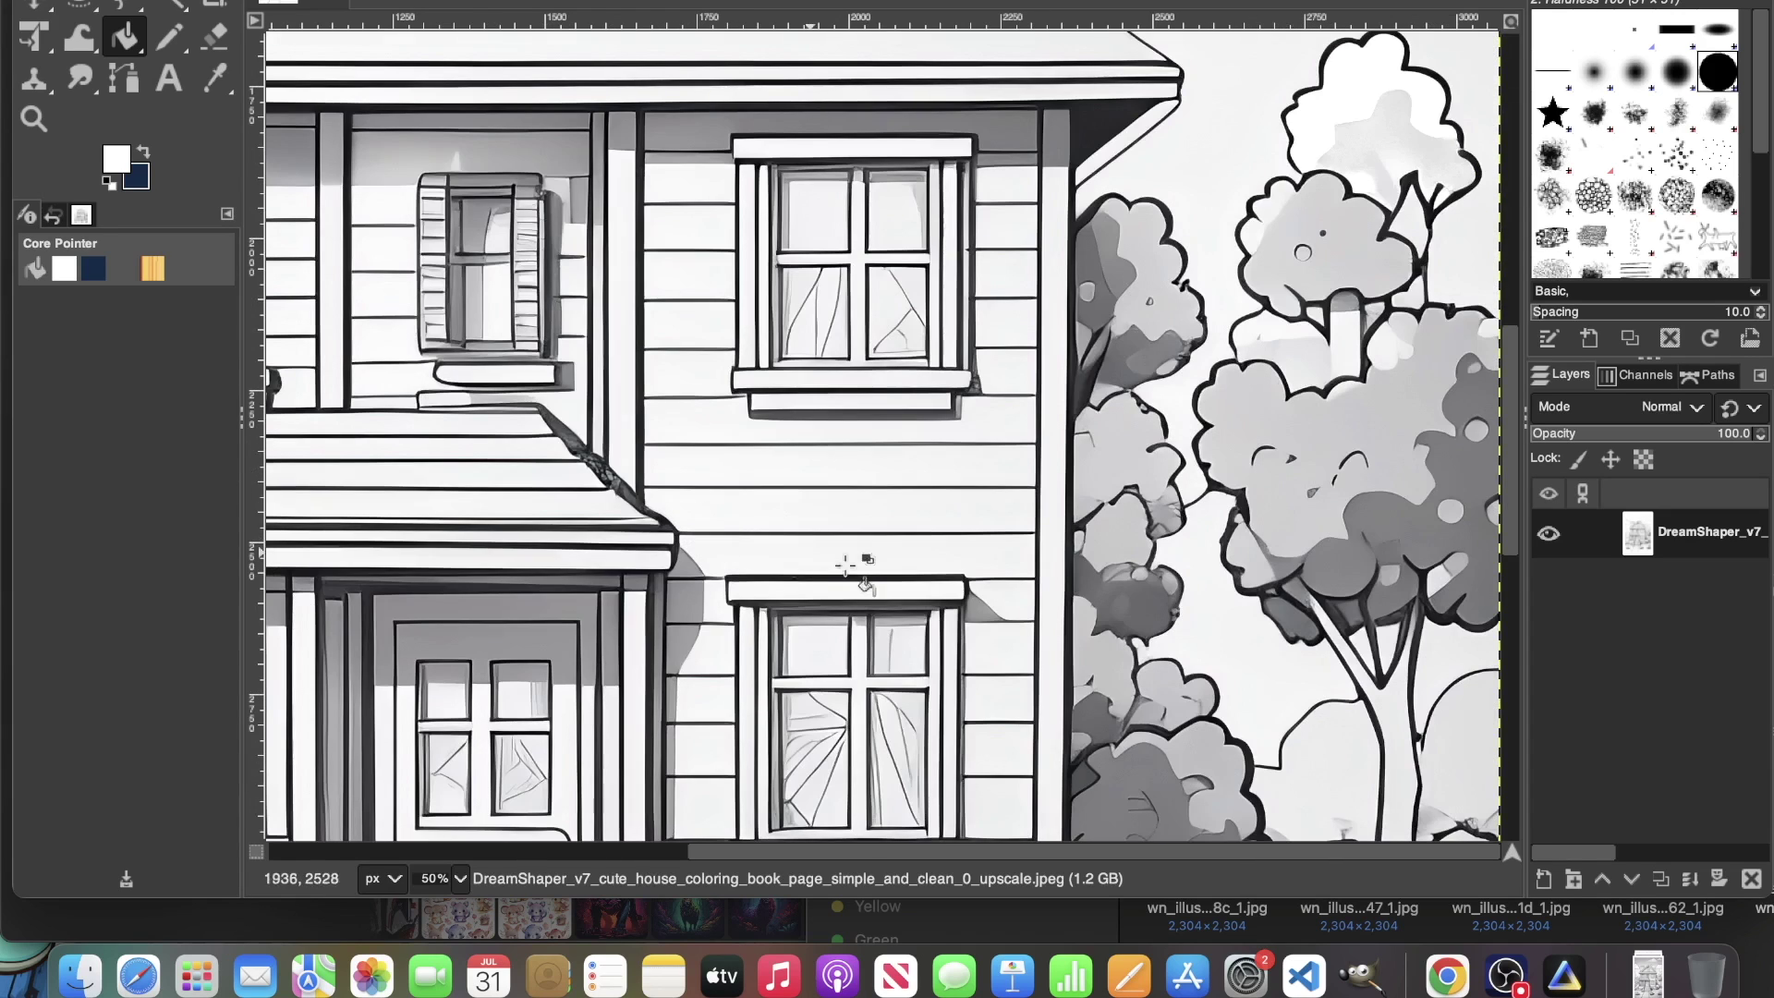
pyautogui.scroll(-10, 845, 563)
pyautogui.scroll(15, 1055, 457)
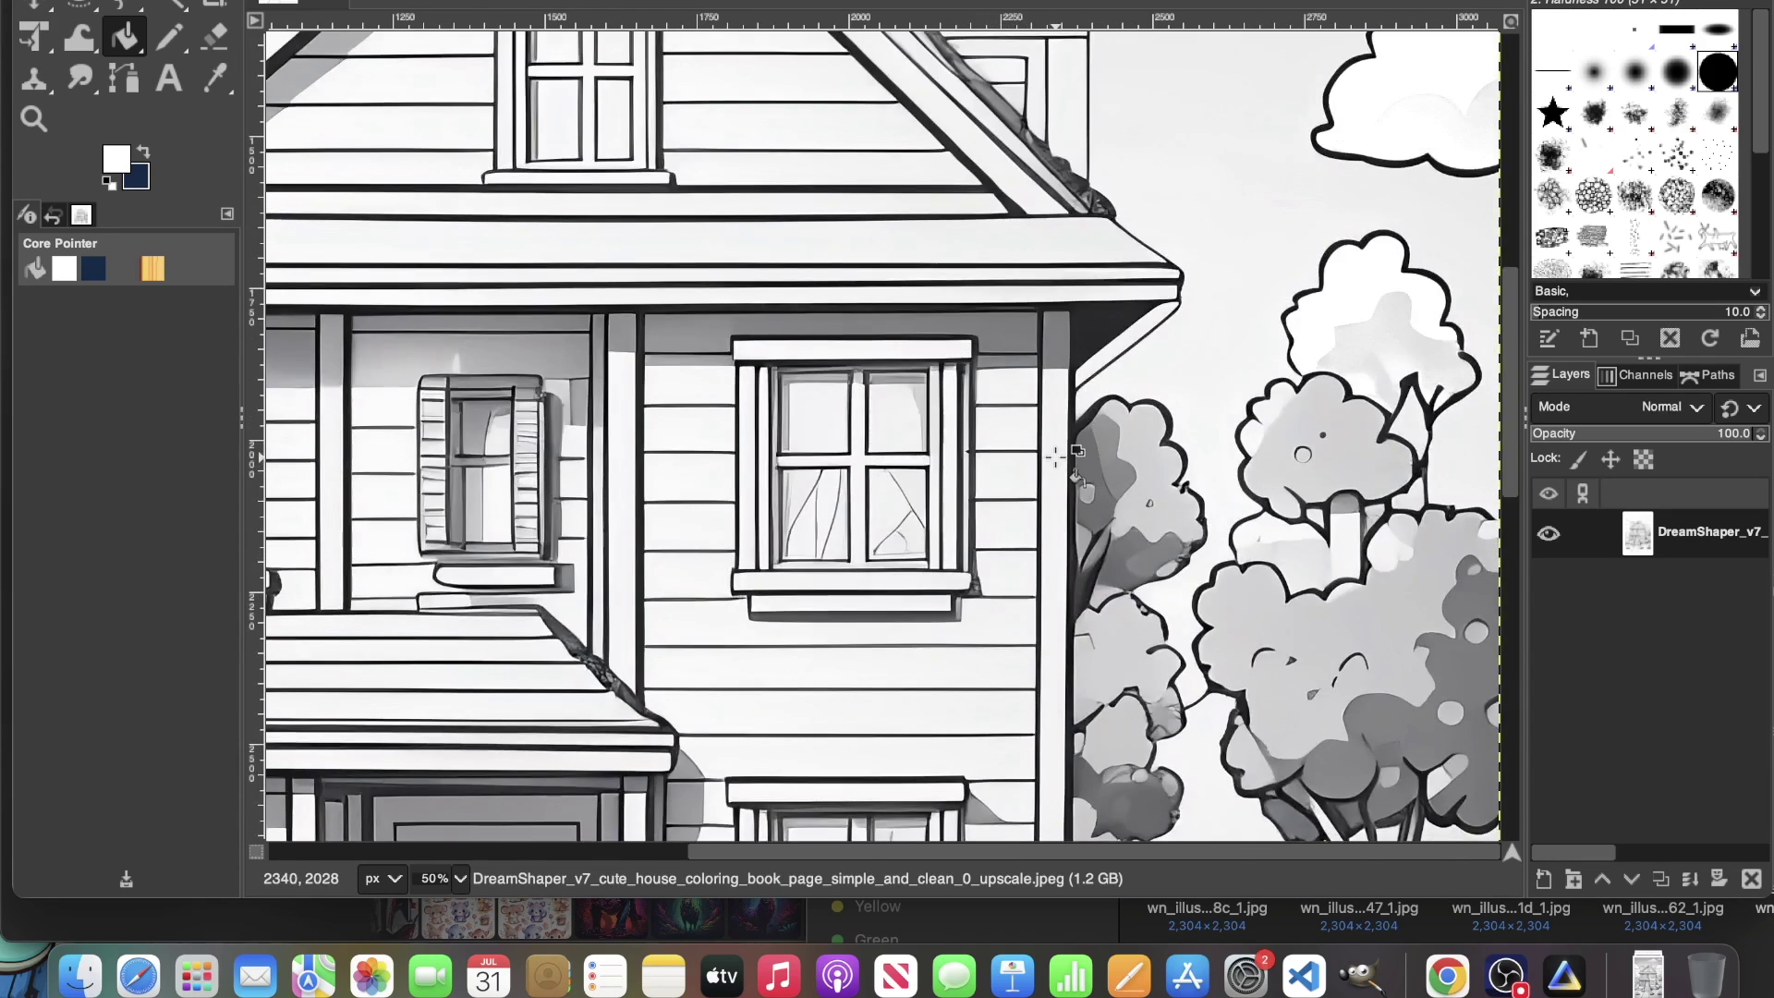
pyautogui.scroll(10, 1055, 457)
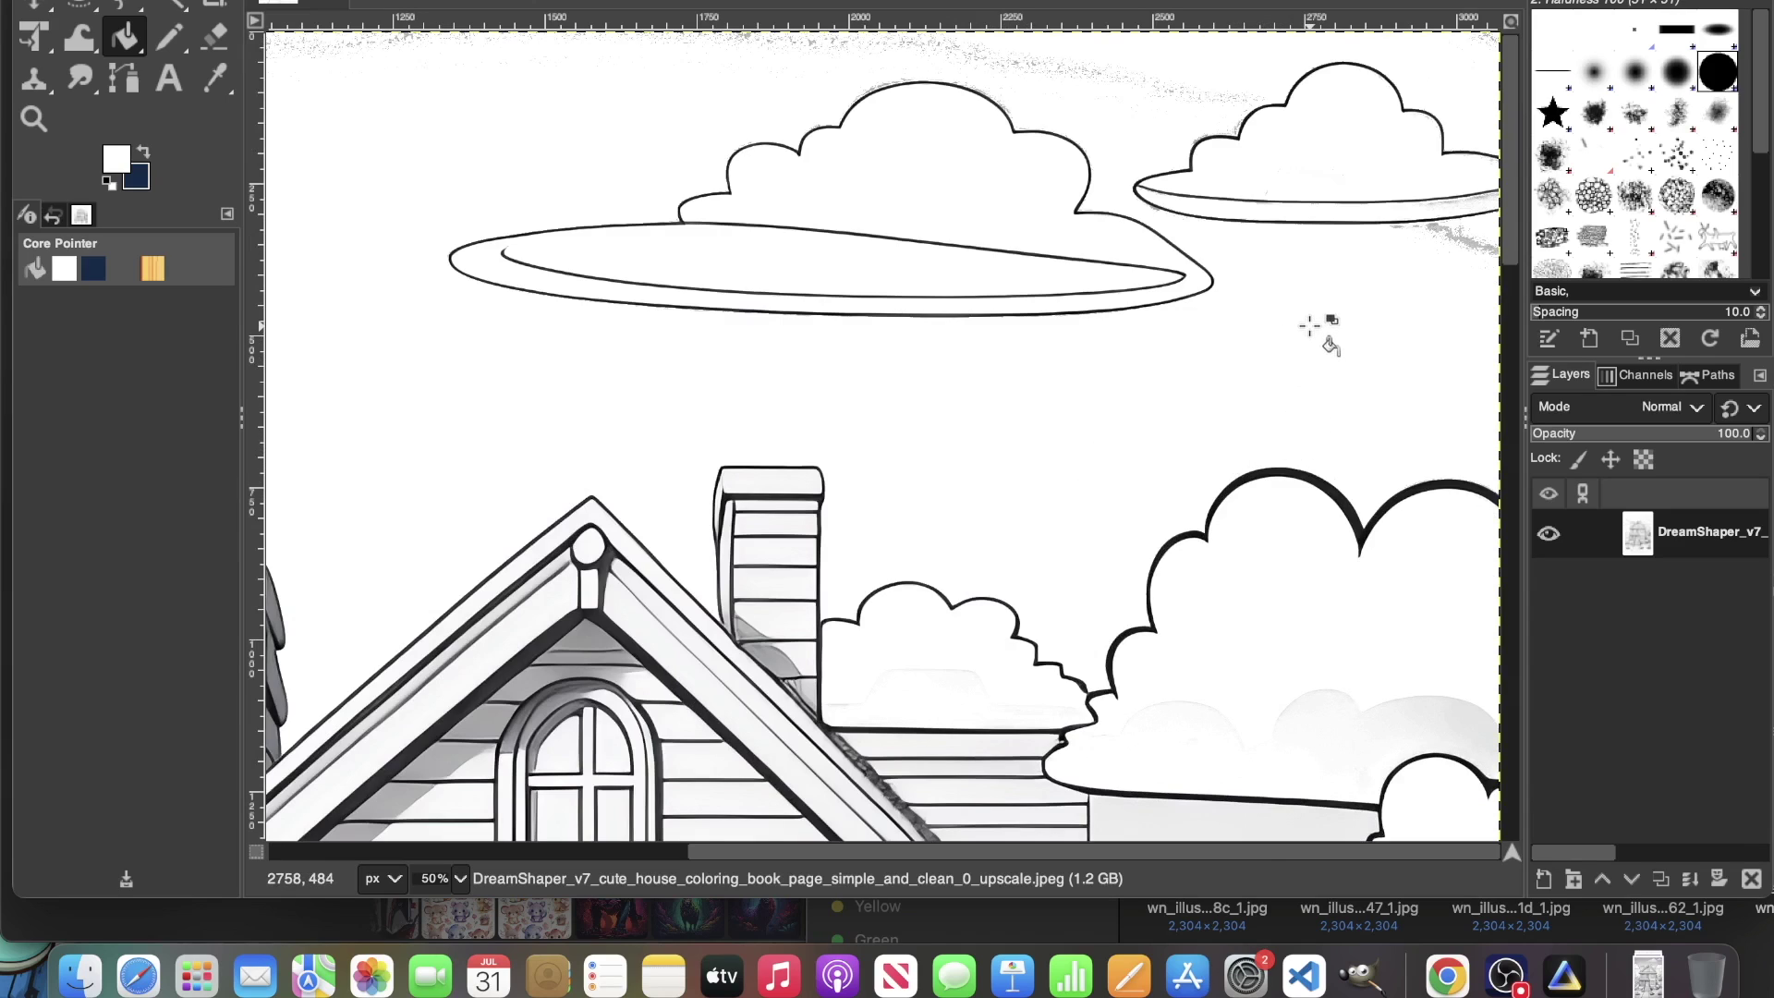
# Step: Try to bucket-fill the grey speckles below the upper-right cloud with white and undo that fill
pyautogui.click(1458, 235)
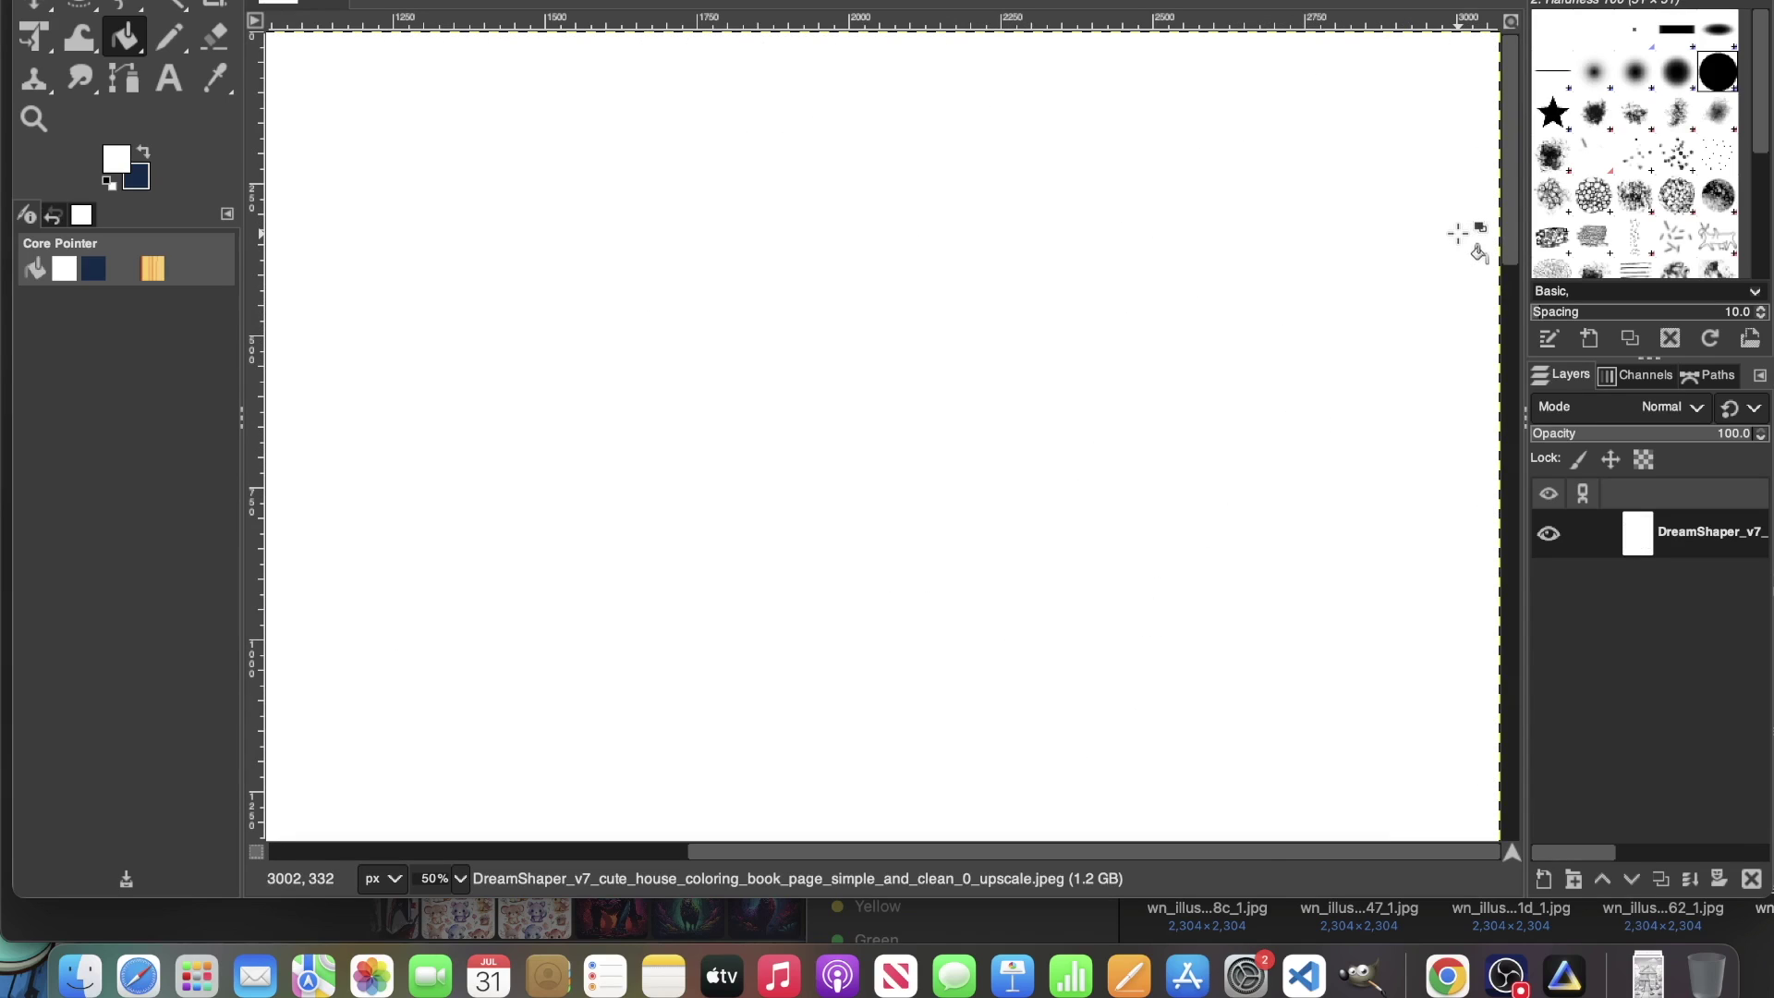
pyautogui.press('z')
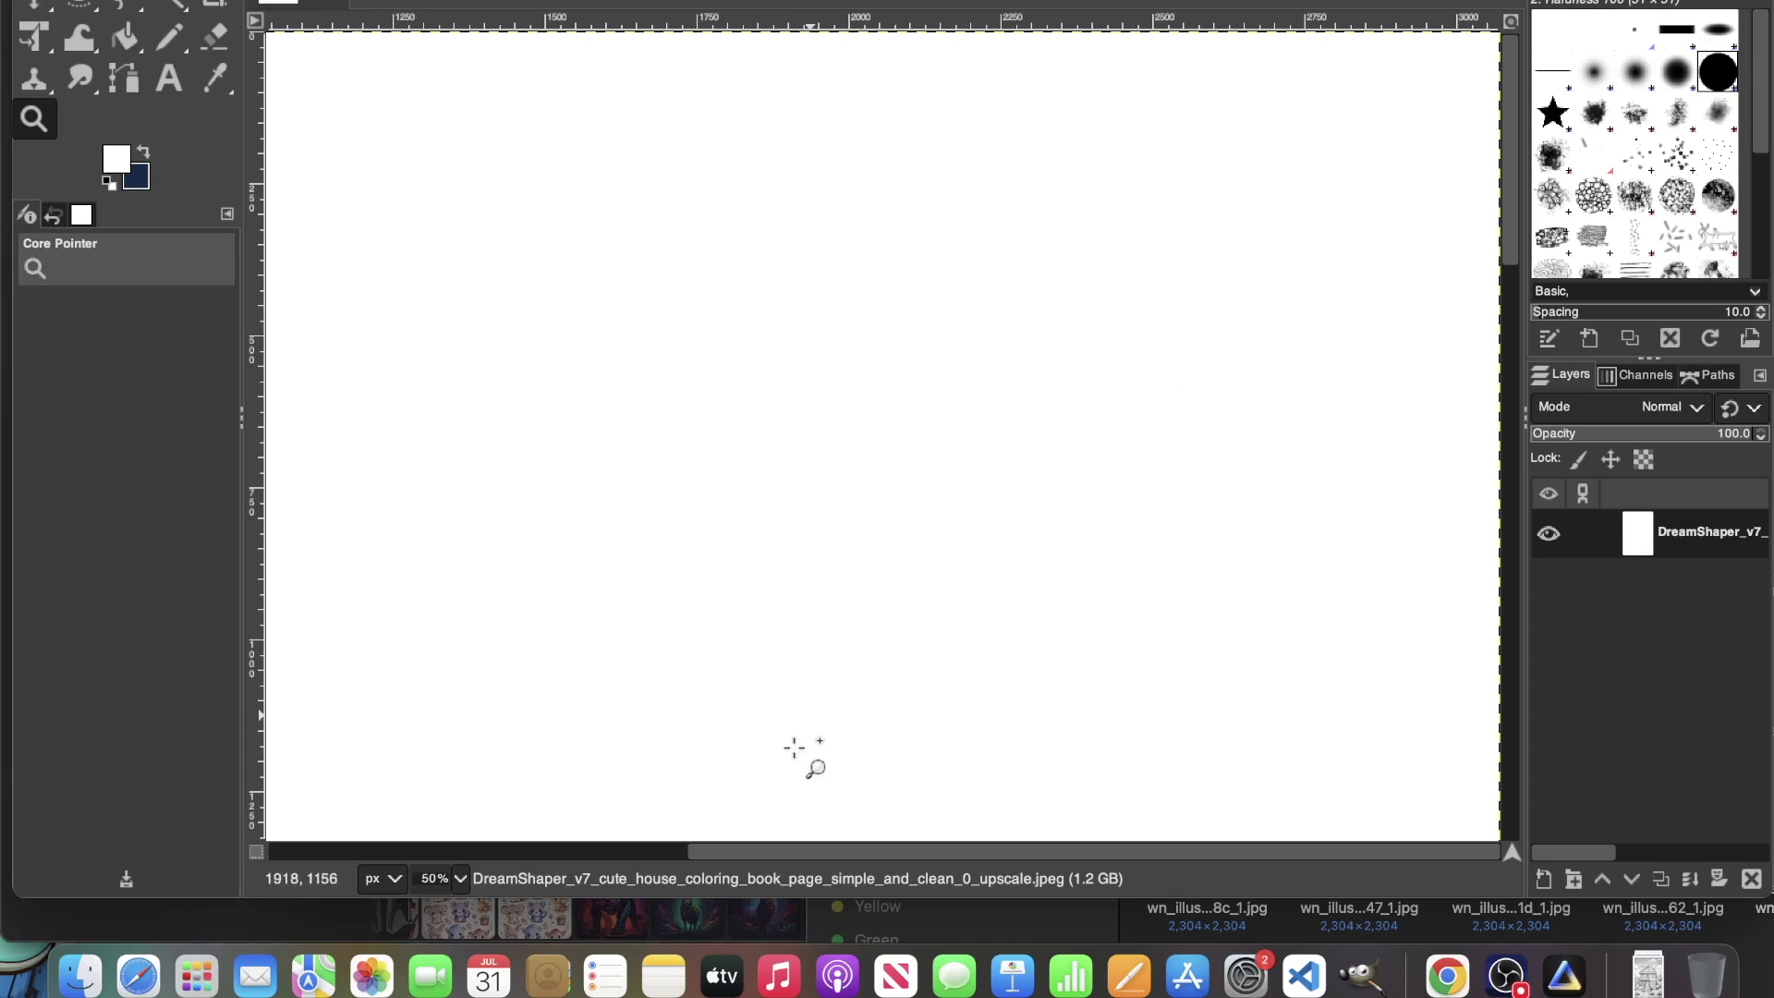
pyautogui.click(460, 877)
pyautogui.click(447, 845)
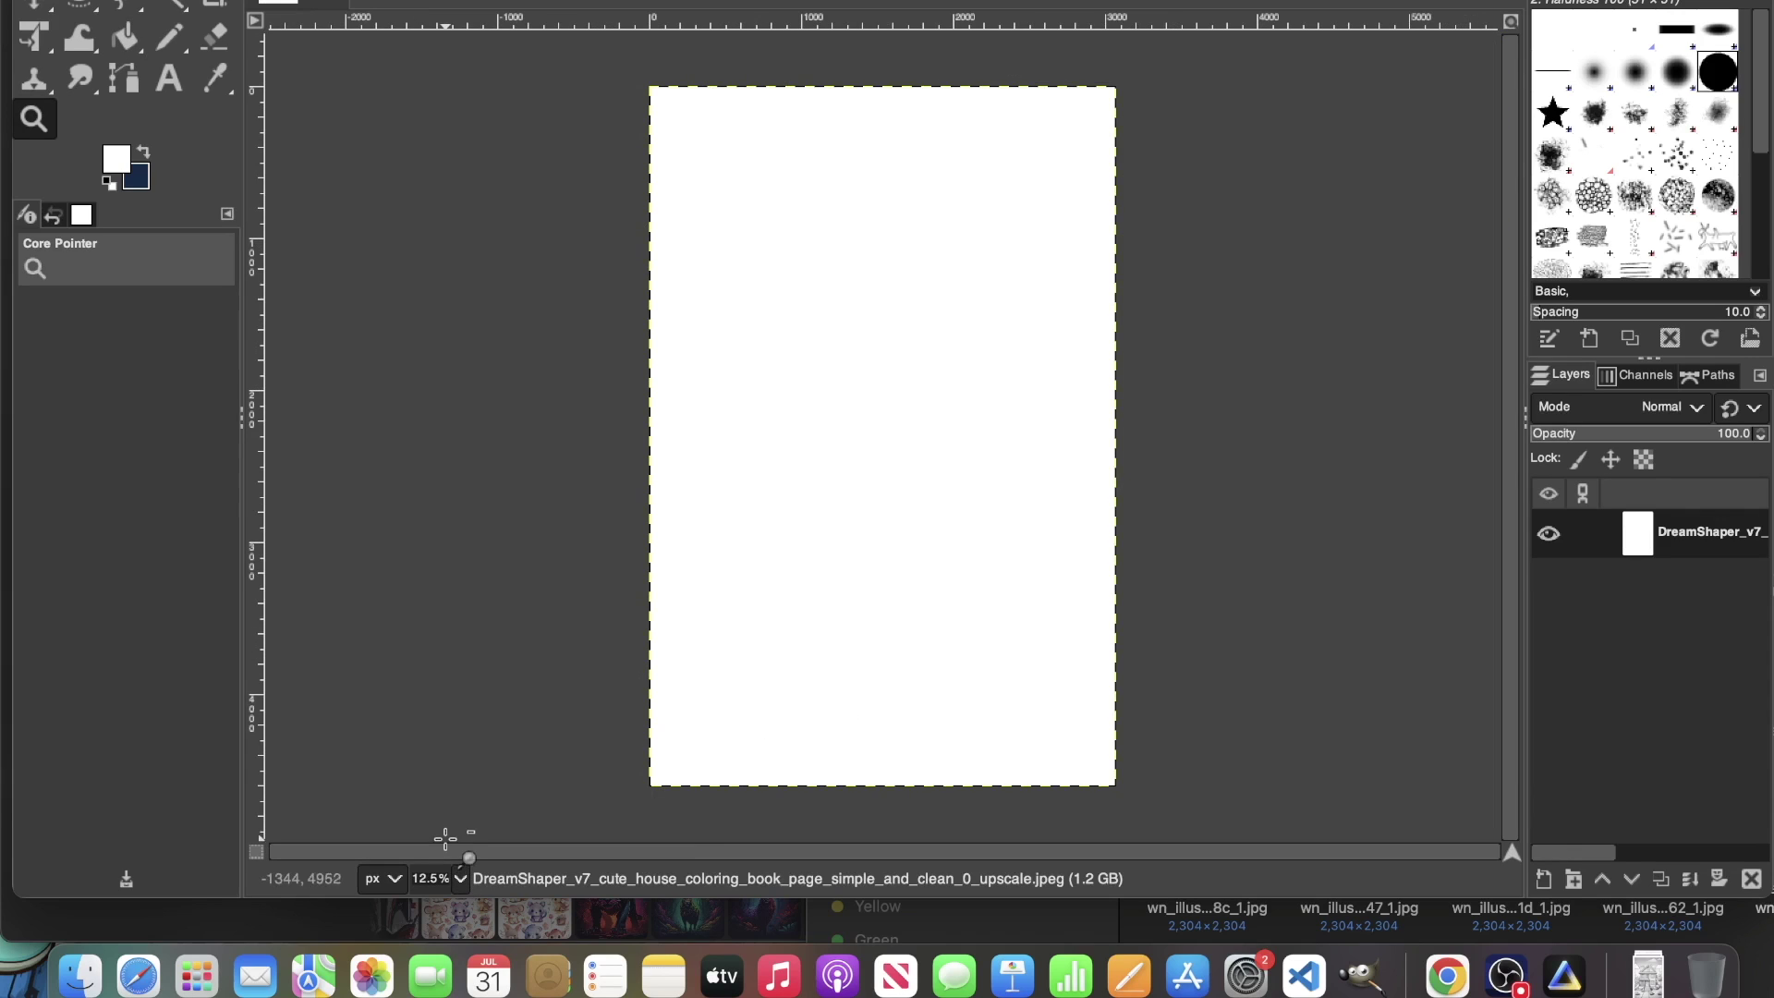
pyautogui.hotkey('ctrl', 'z')
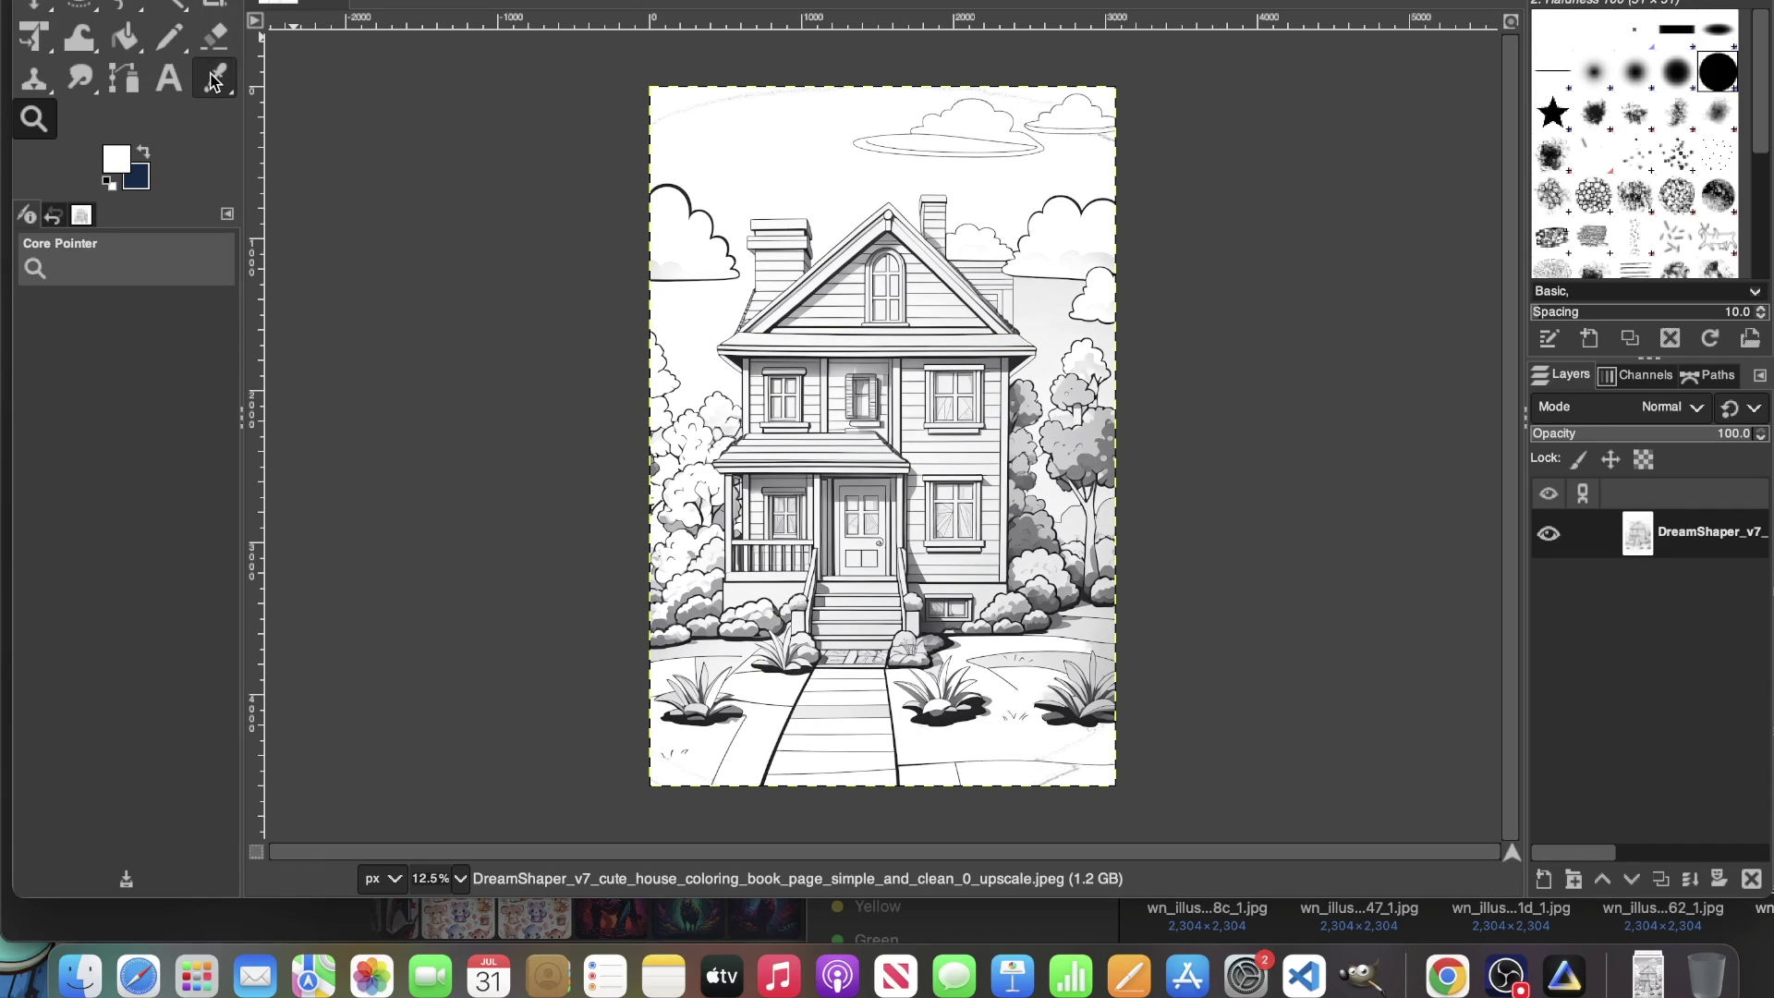
# Step: Fuzzy-select the grey walkway band, right-hand lawn patches and sky right of the house, fill them with white and clear the selection
pyautogui.click(167, 6)
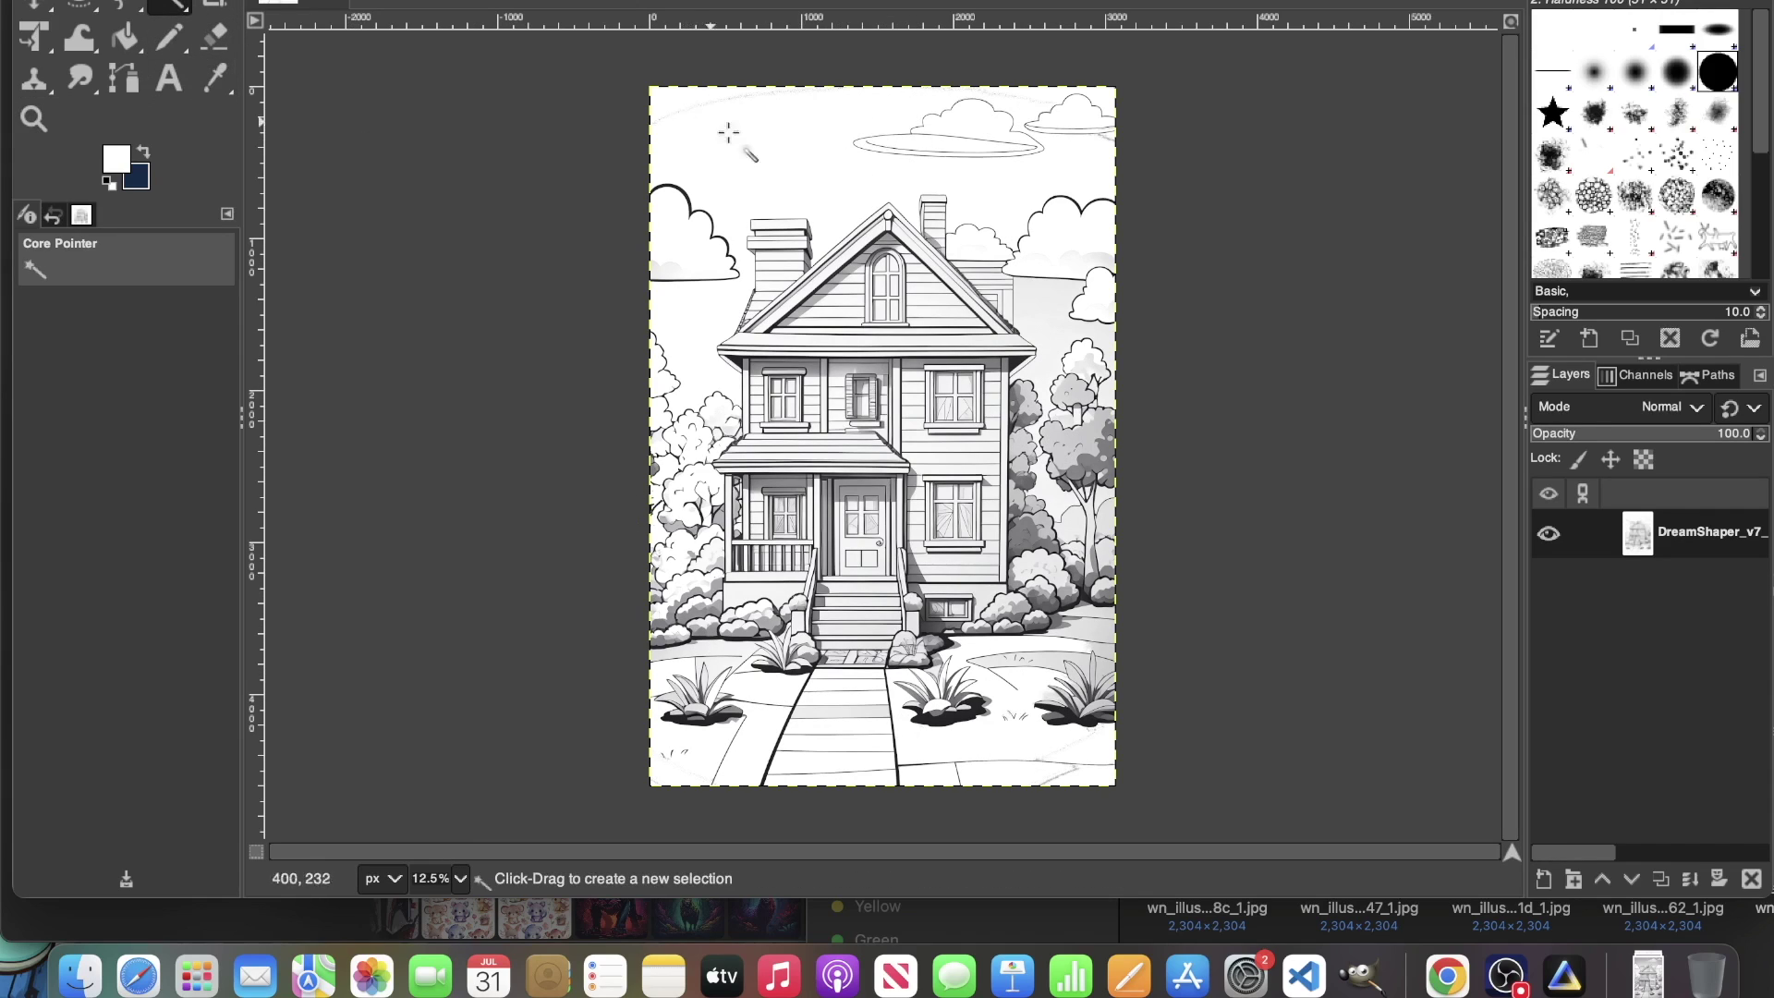
pyautogui.press('shift')
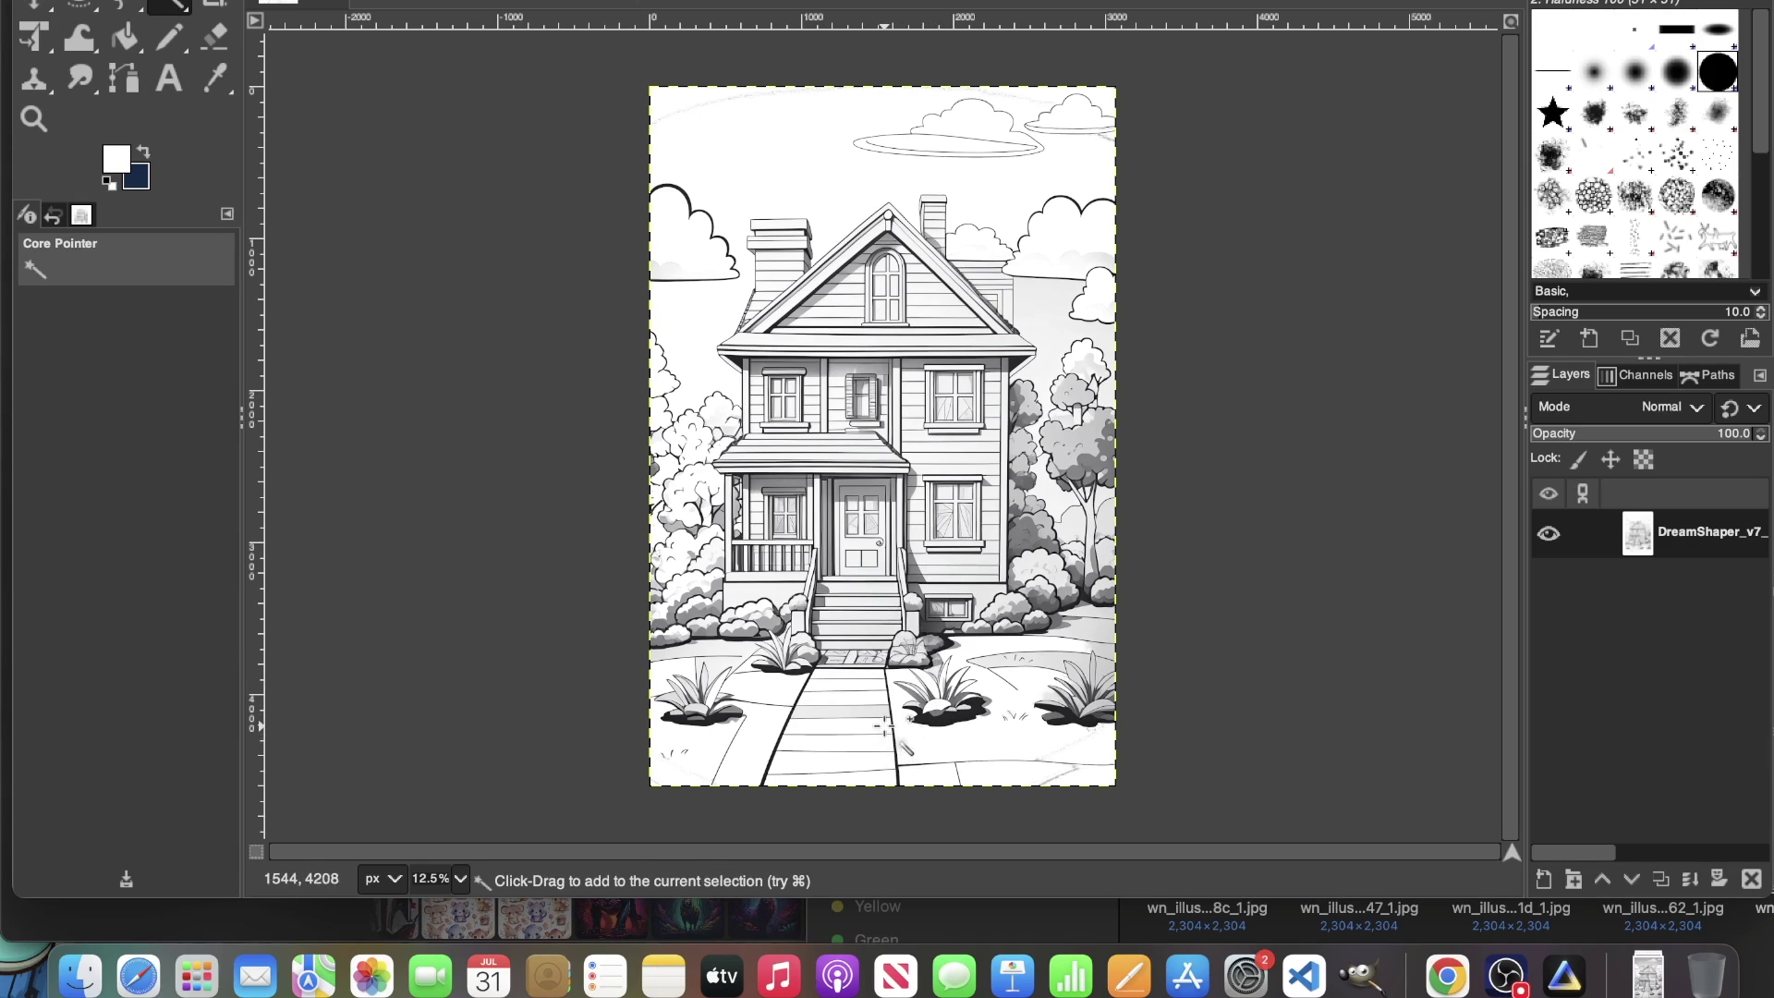
pyautogui.keyDown('shift'); pyautogui.click(1053, 651); pyautogui.keyUp('shift')
pyautogui.keyDown('shift'); pyautogui.click(1106, 625); pyautogui.keyUp('shift')
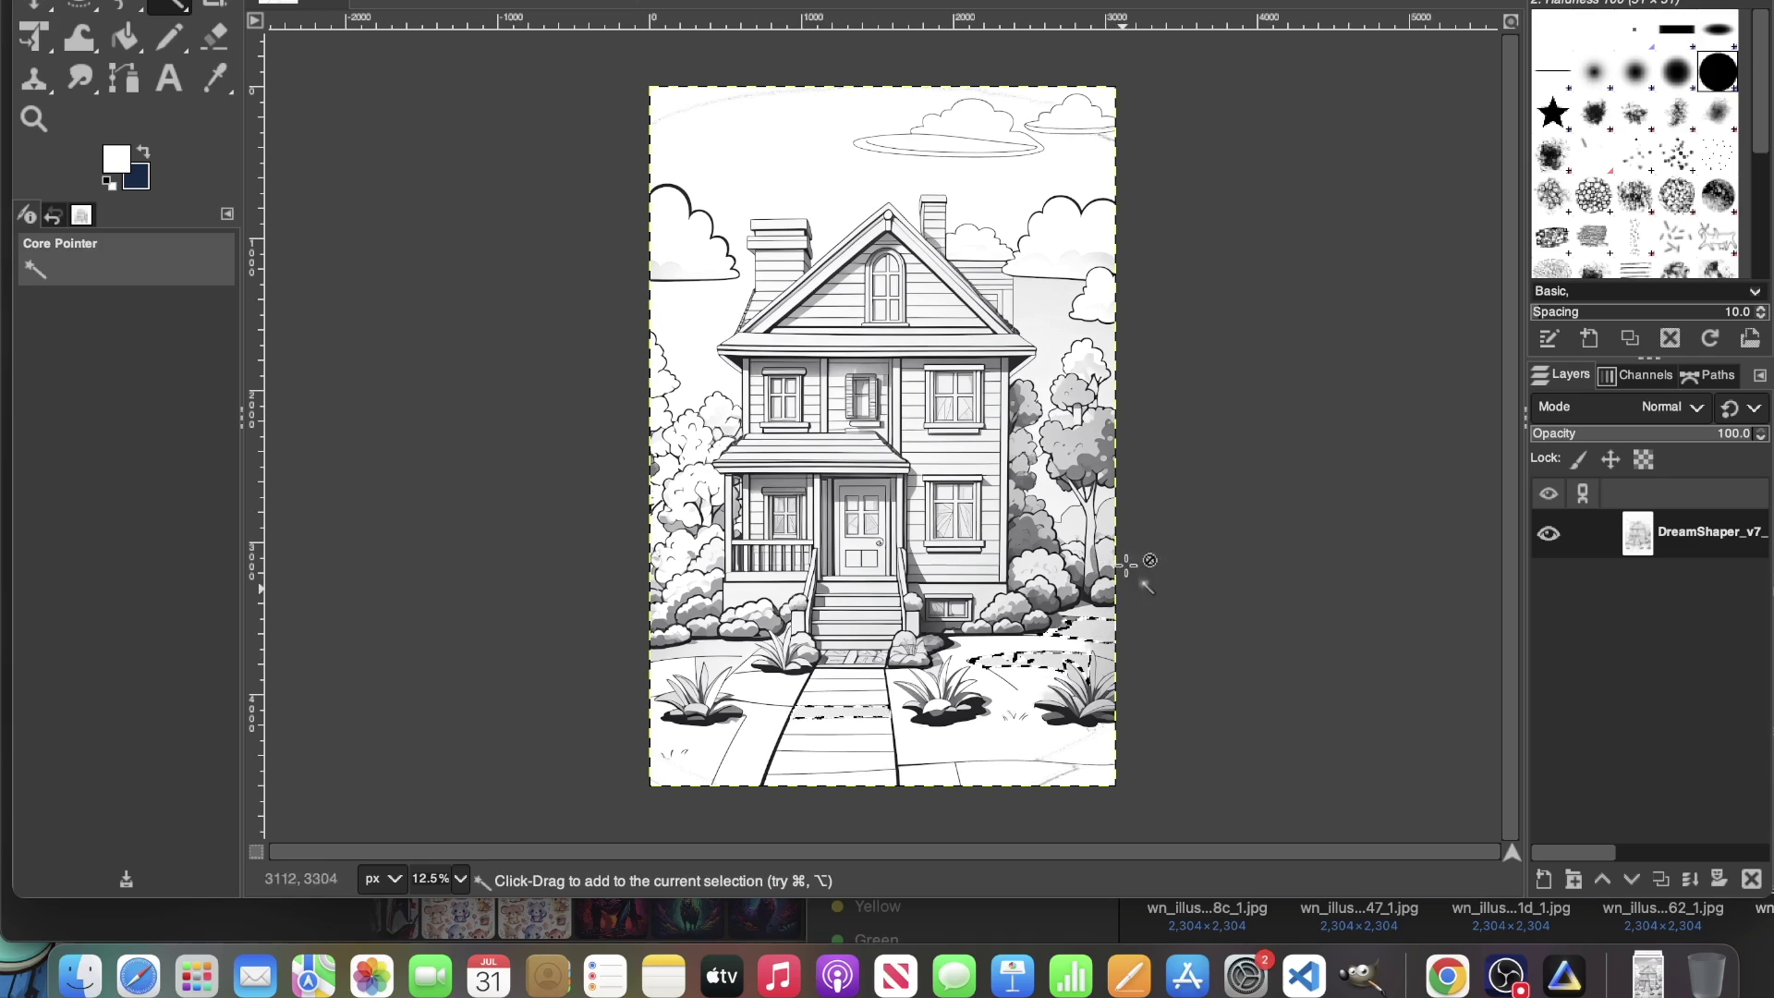
pyautogui.keyDown('shift'); pyautogui.click(1057, 314); pyautogui.keyUp('shift')
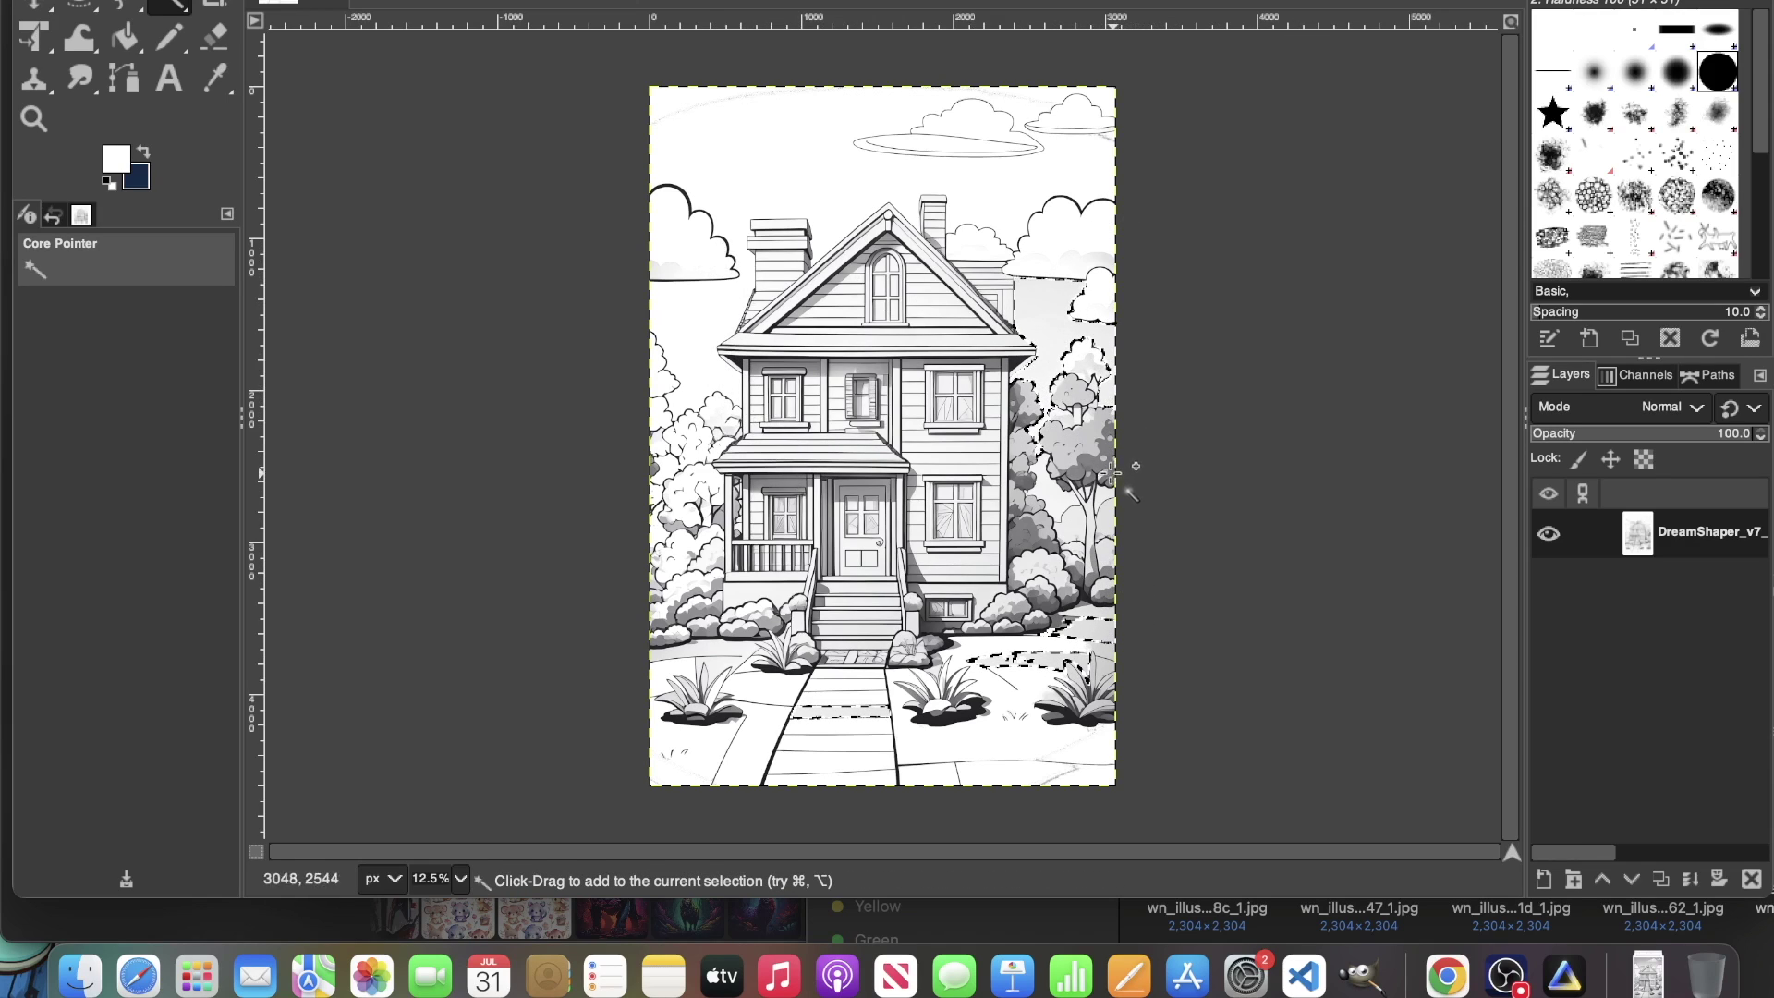
pyautogui.hotkey('shift', 'b')
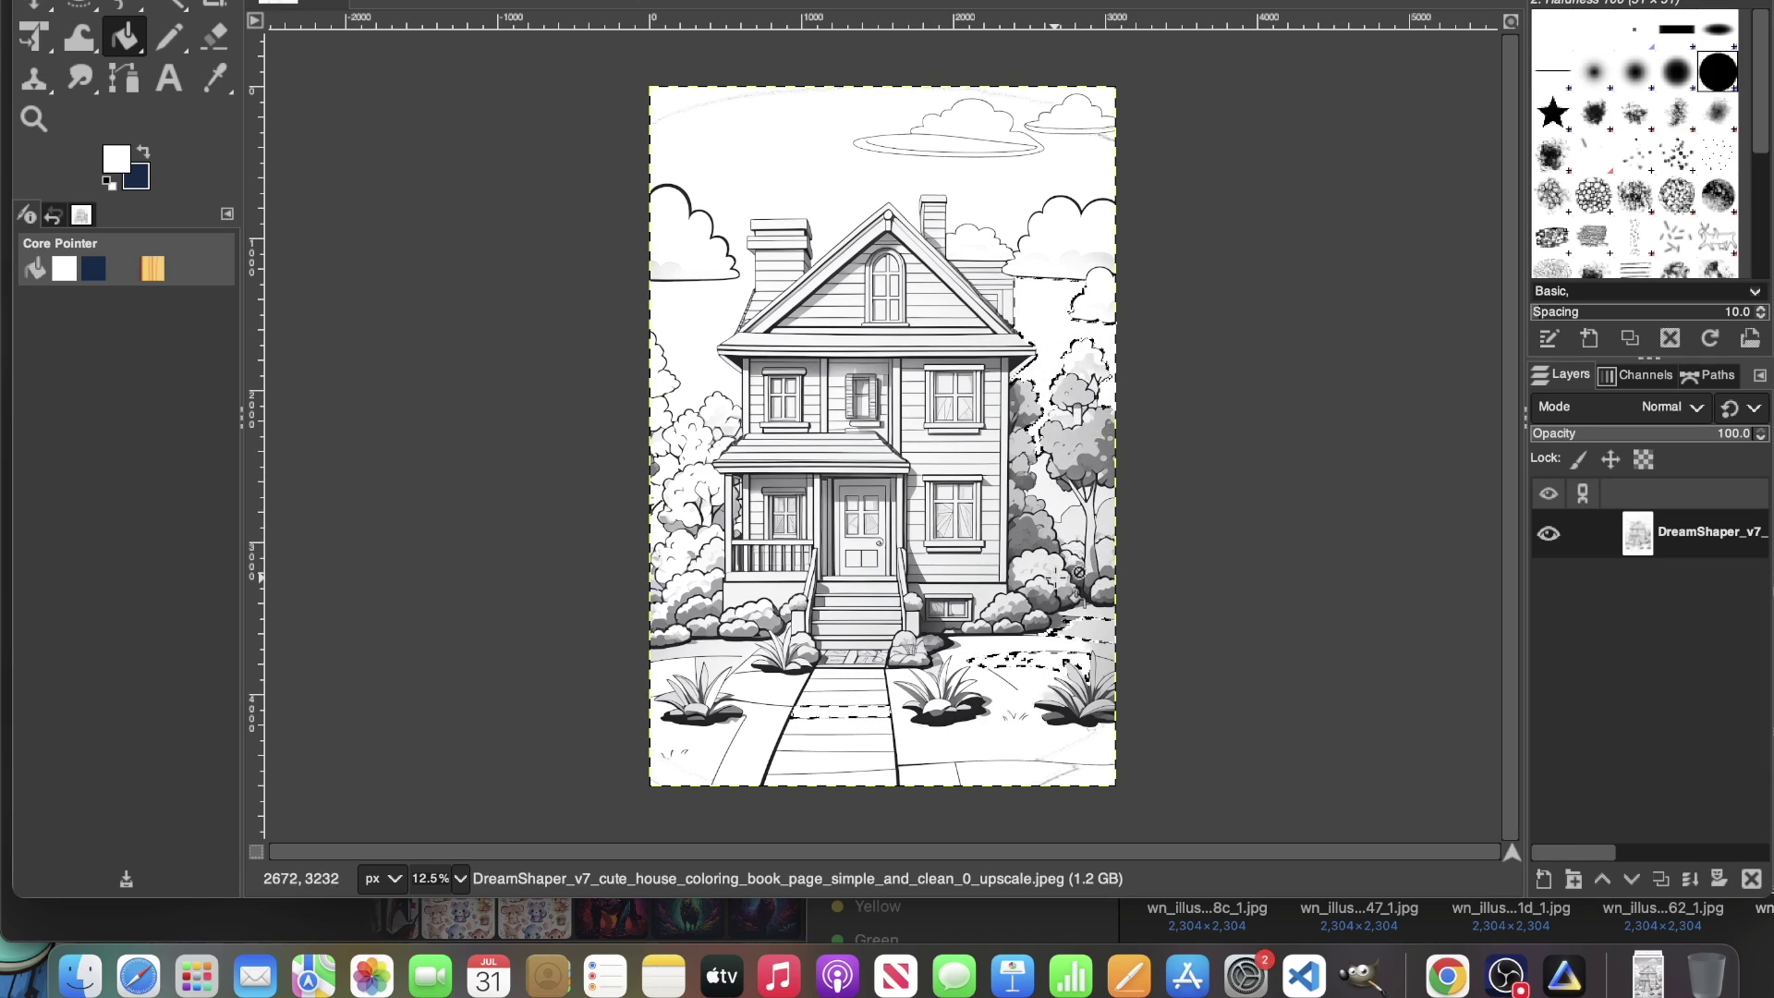
pyautogui.click(263, 0)
pyautogui.click(277, 0)
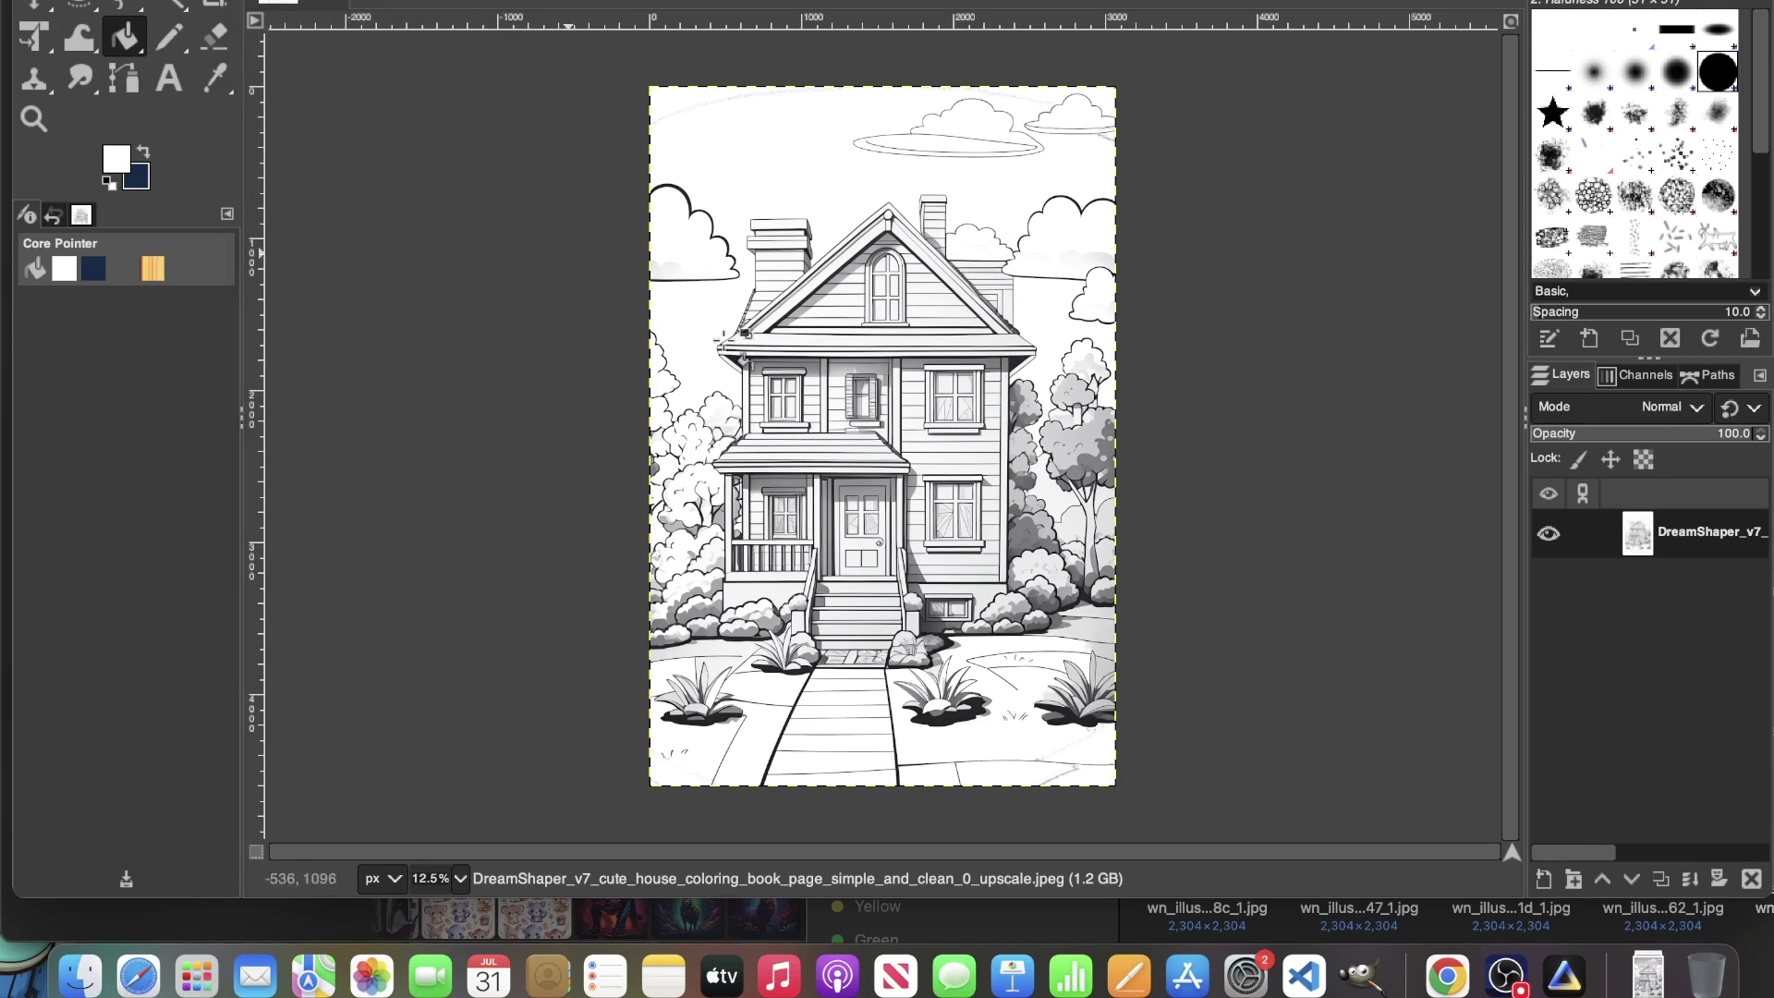
# Step: Bucket-fill the remaining grey shading inside the uppermost right-hand tree crown with white
pyautogui.click(459, 877)
pyautogui.click(443, 721)
pyautogui.scroll(5, 1259, 507)
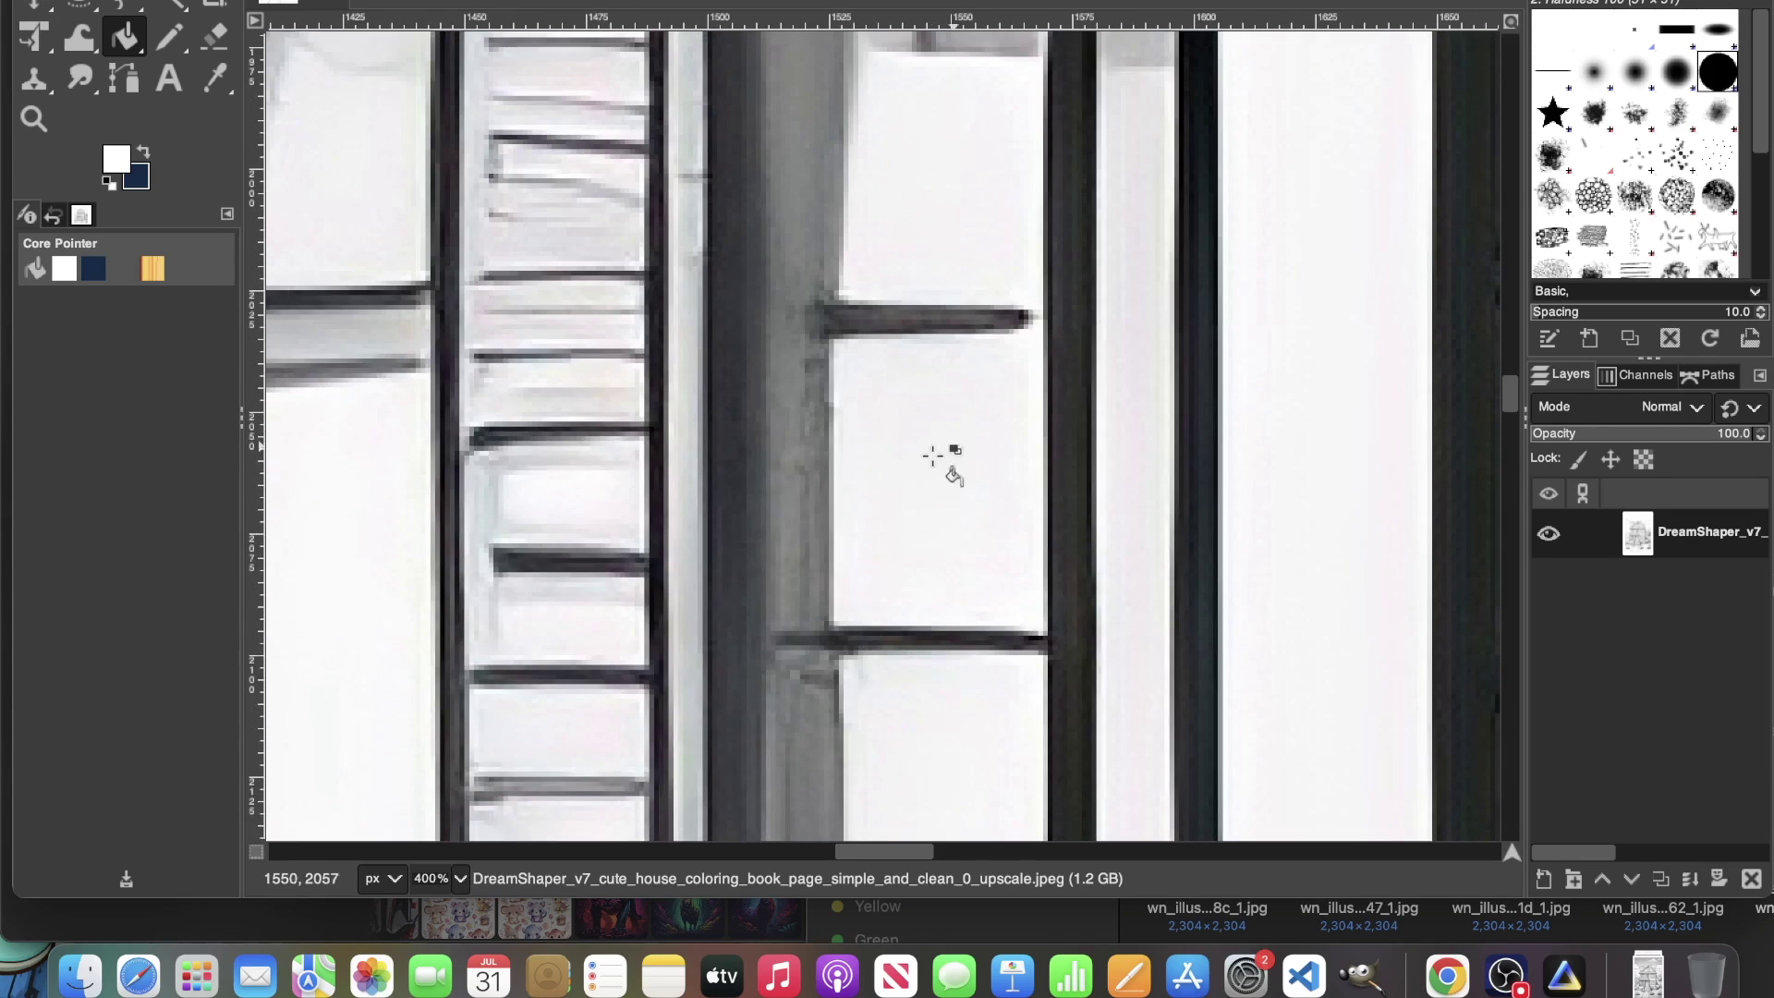
pyautogui.scroll(3, 933, 485)
pyautogui.scroll(-5, 844, 566)
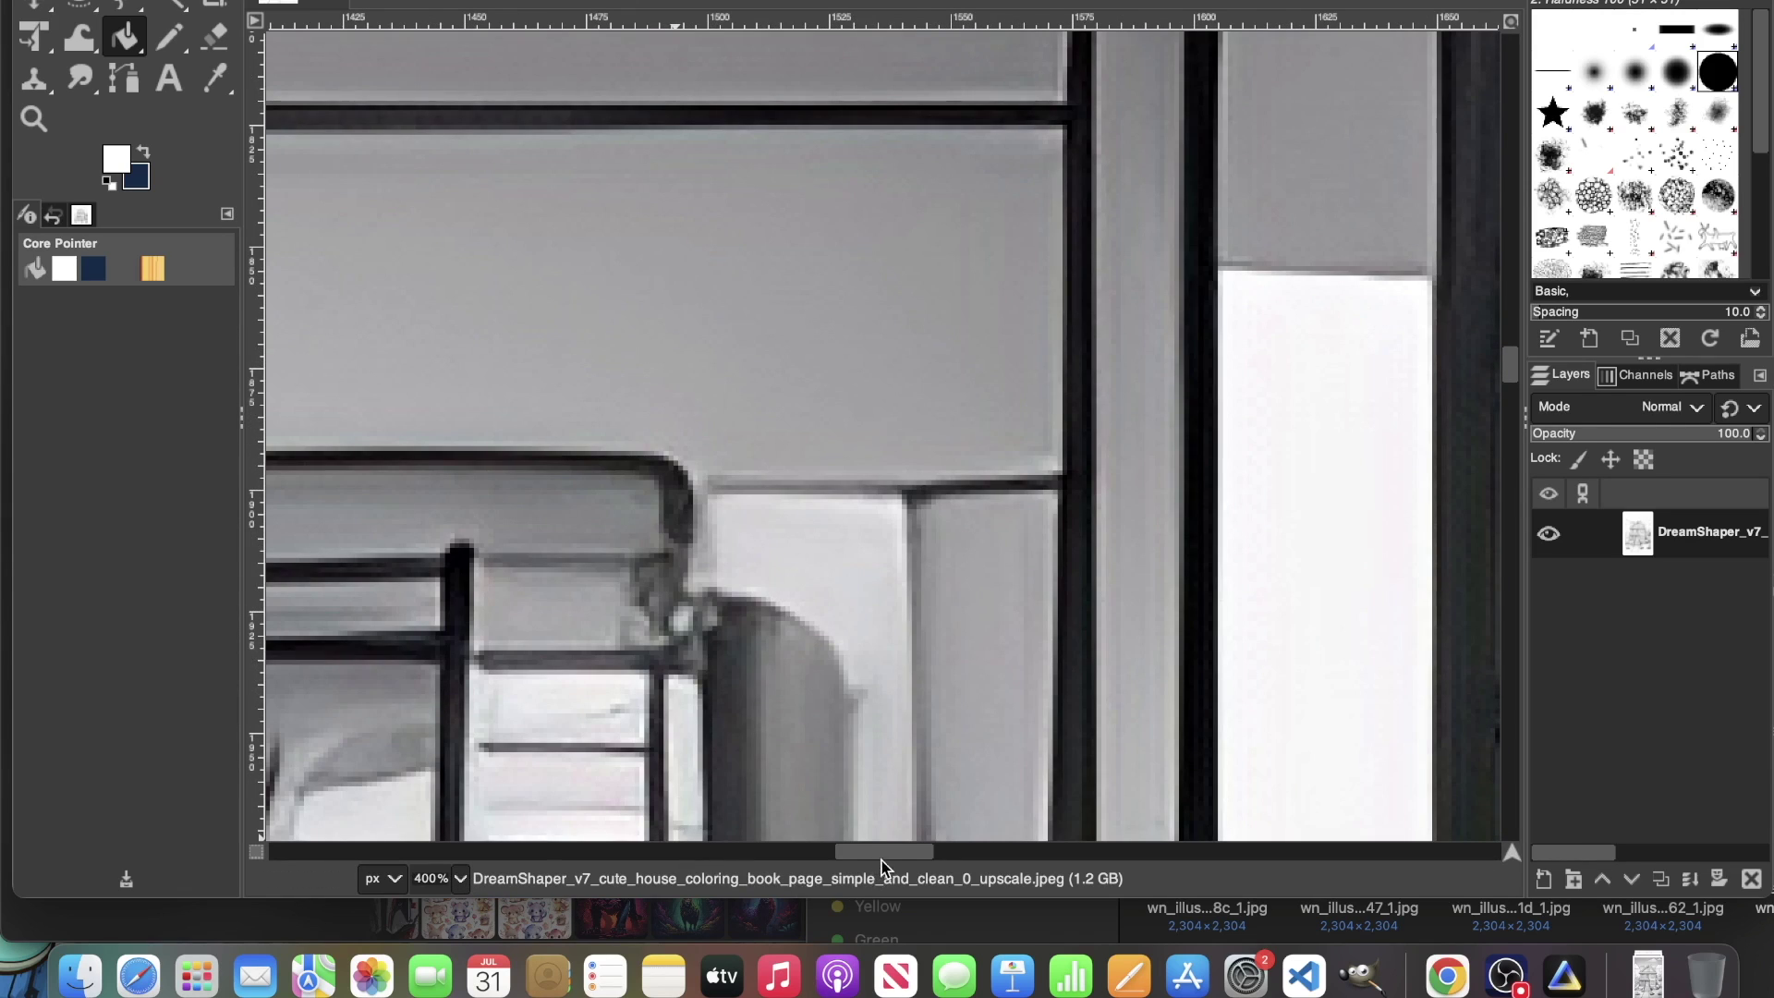
pyautogui.moveTo(900, 851); pyautogui.dragTo(1468, 851)
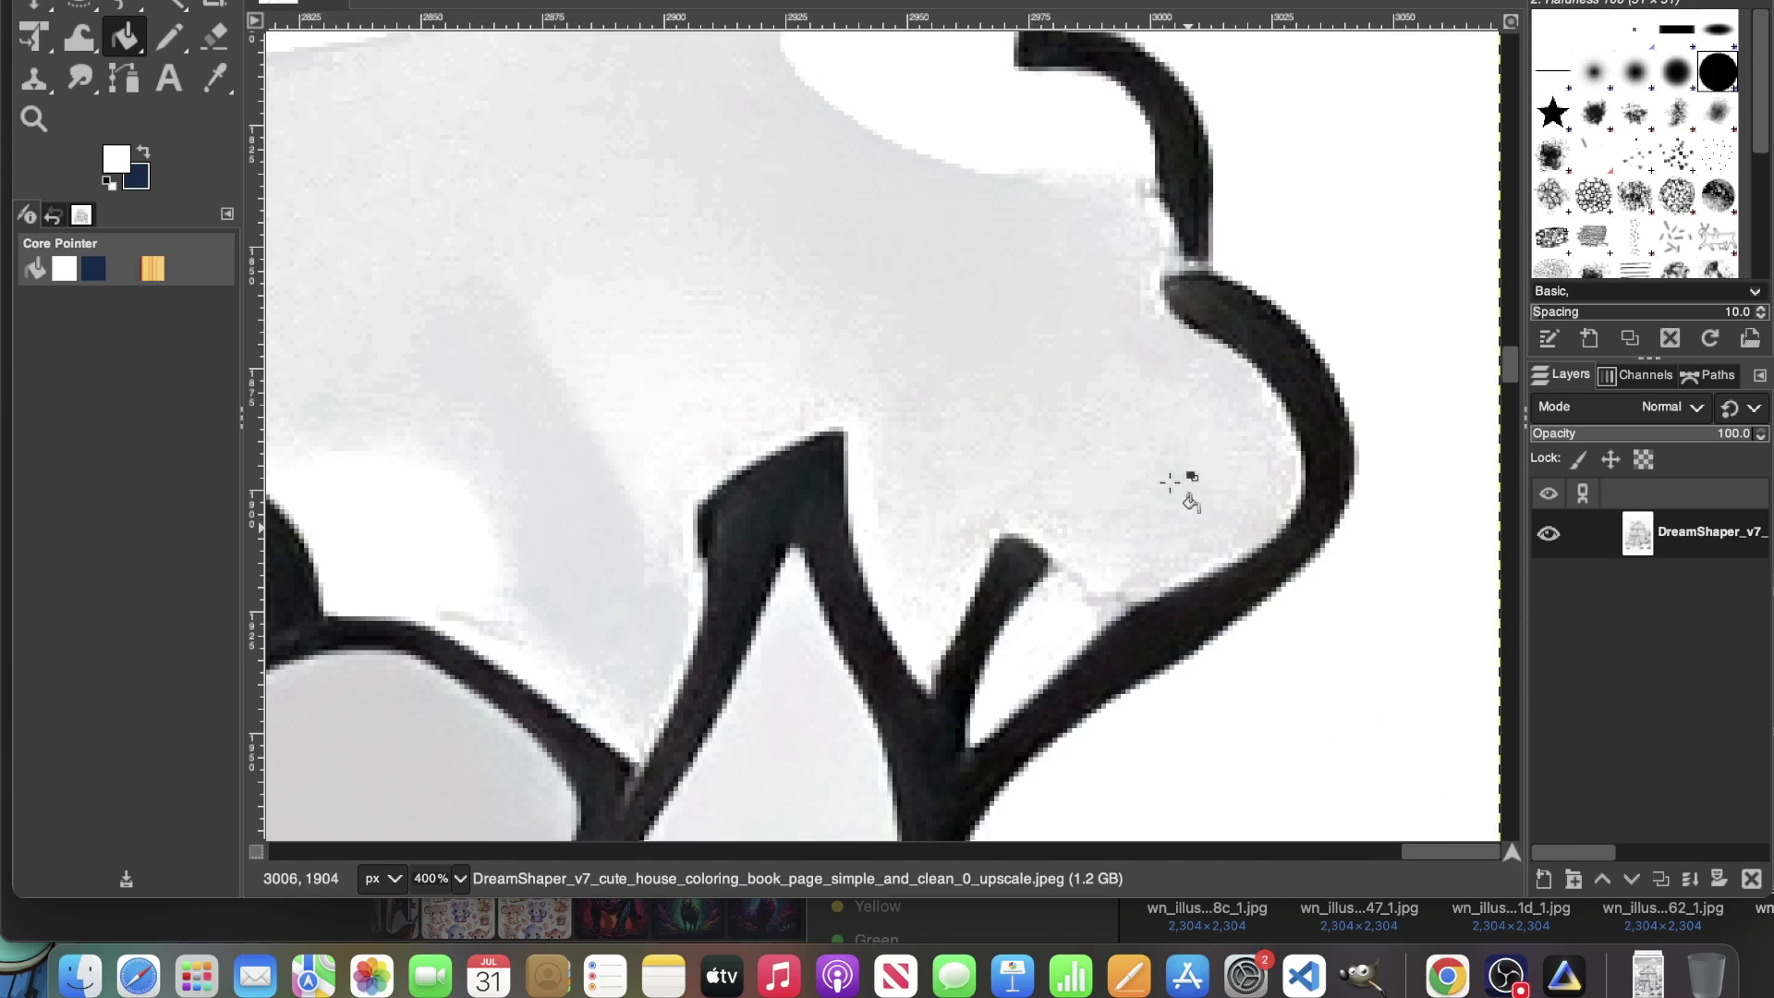
pyautogui.click(459, 877)
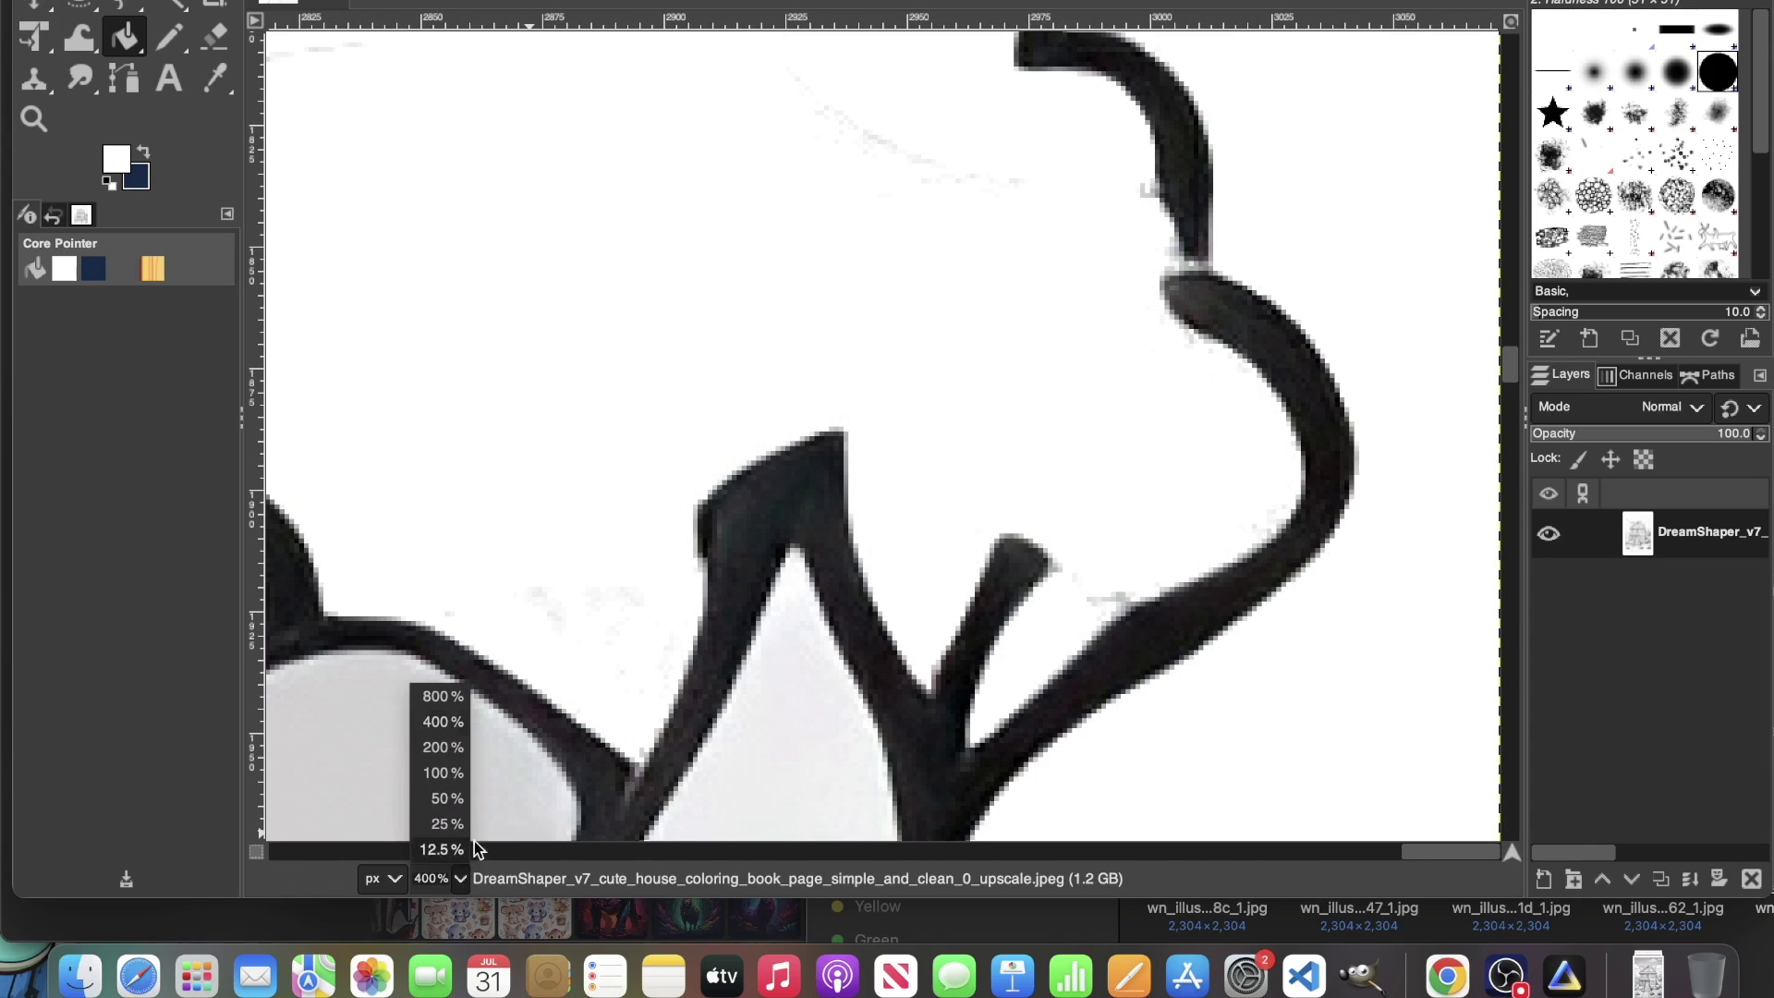
# Step: Bucket-fill the light grey foliage of the big right-hand tree and the grey foliage beside the upper house corner with white
pyautogui.click(443, 772)
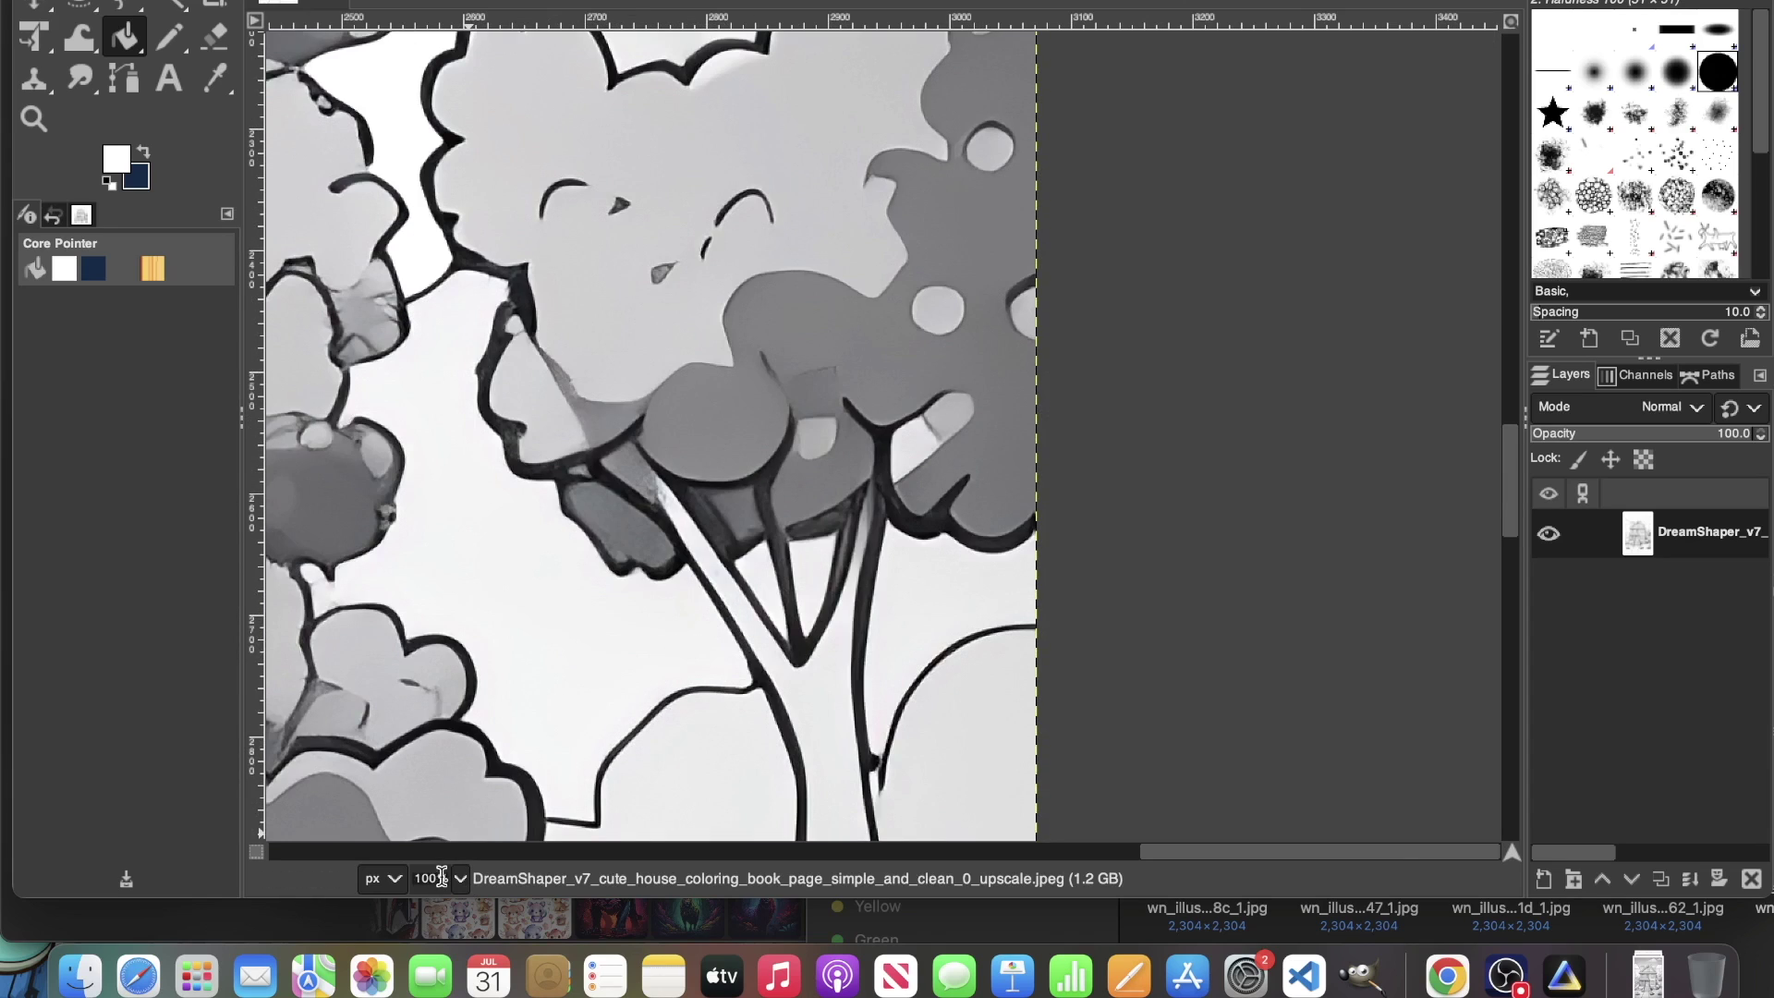
pyautogui.click(457, 877)
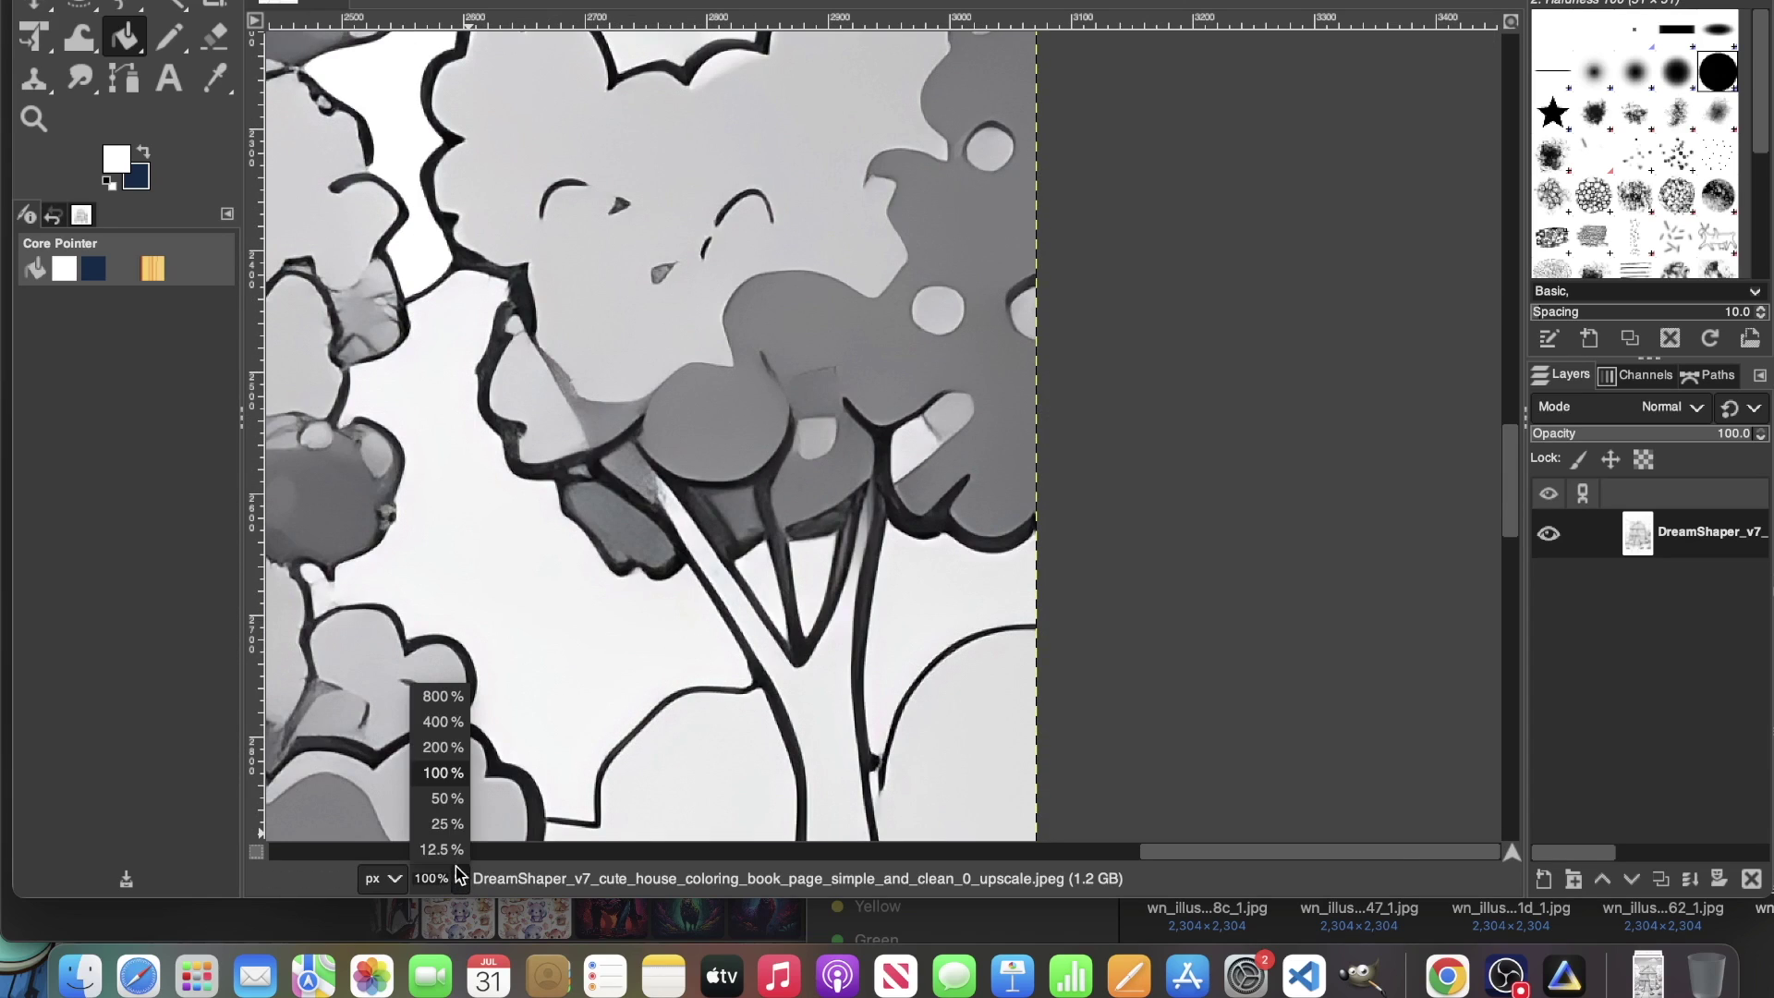
pyautogui.click(442, 816)
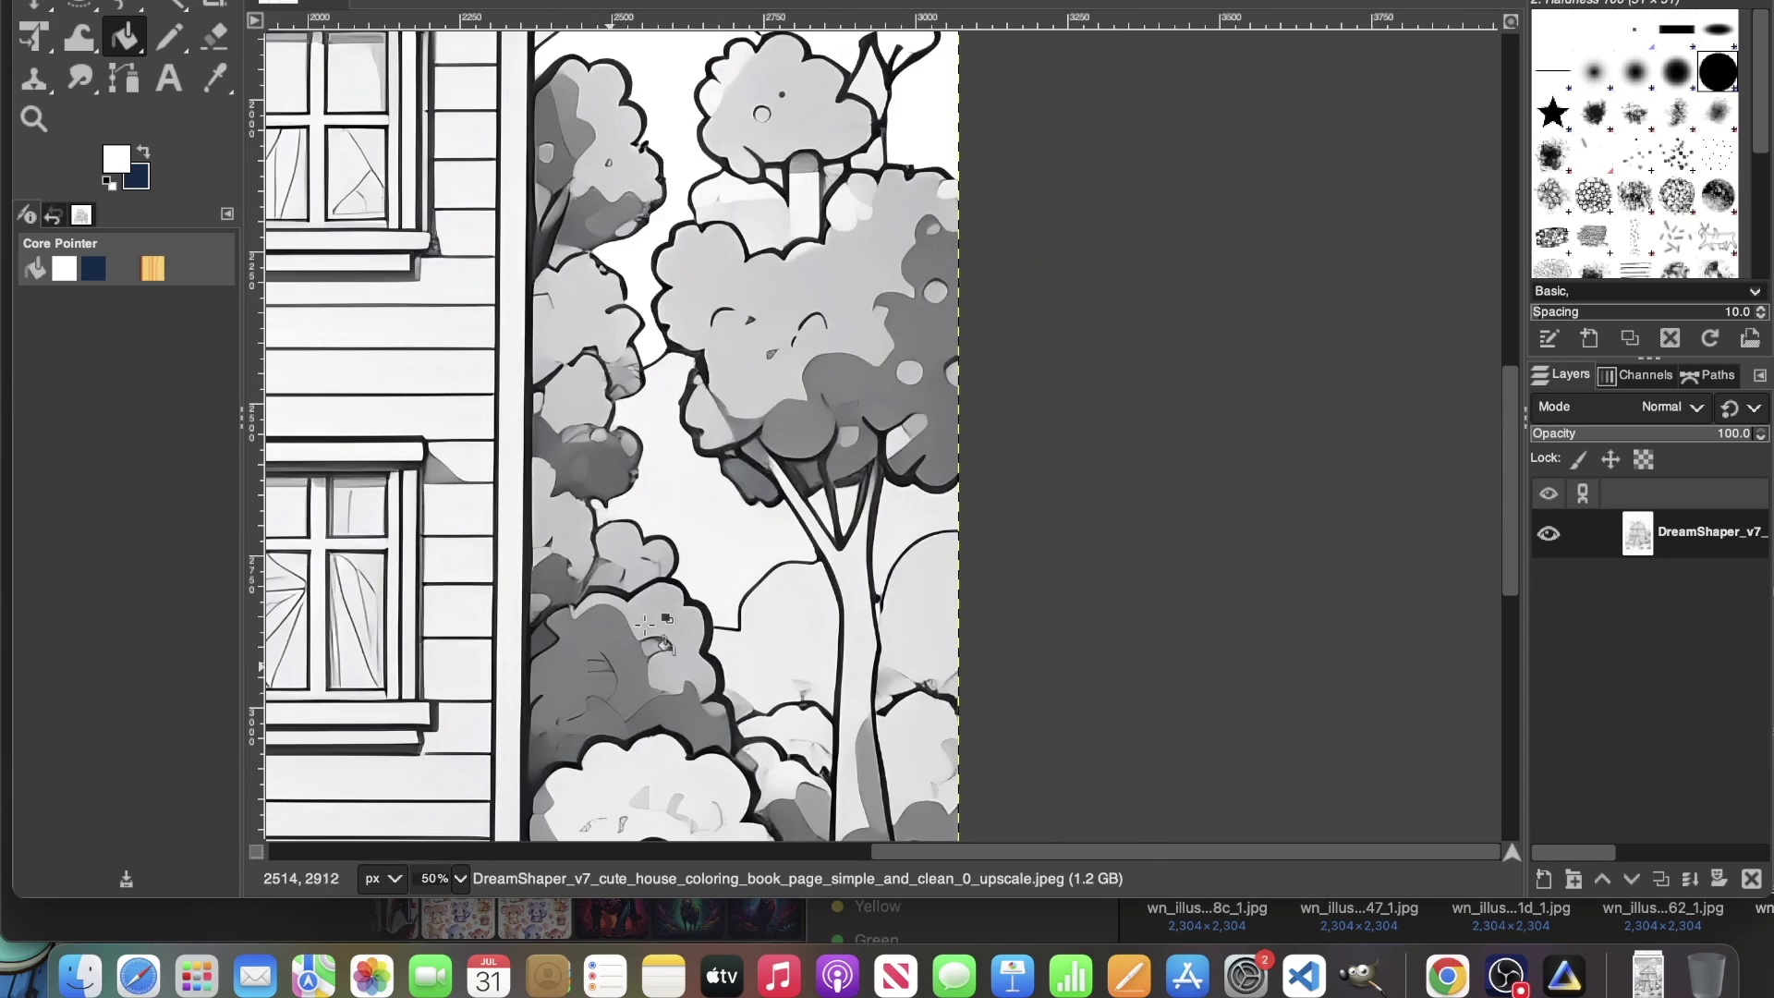
pyautogui.click(825, 283)
pyautogui.click(611, 143)
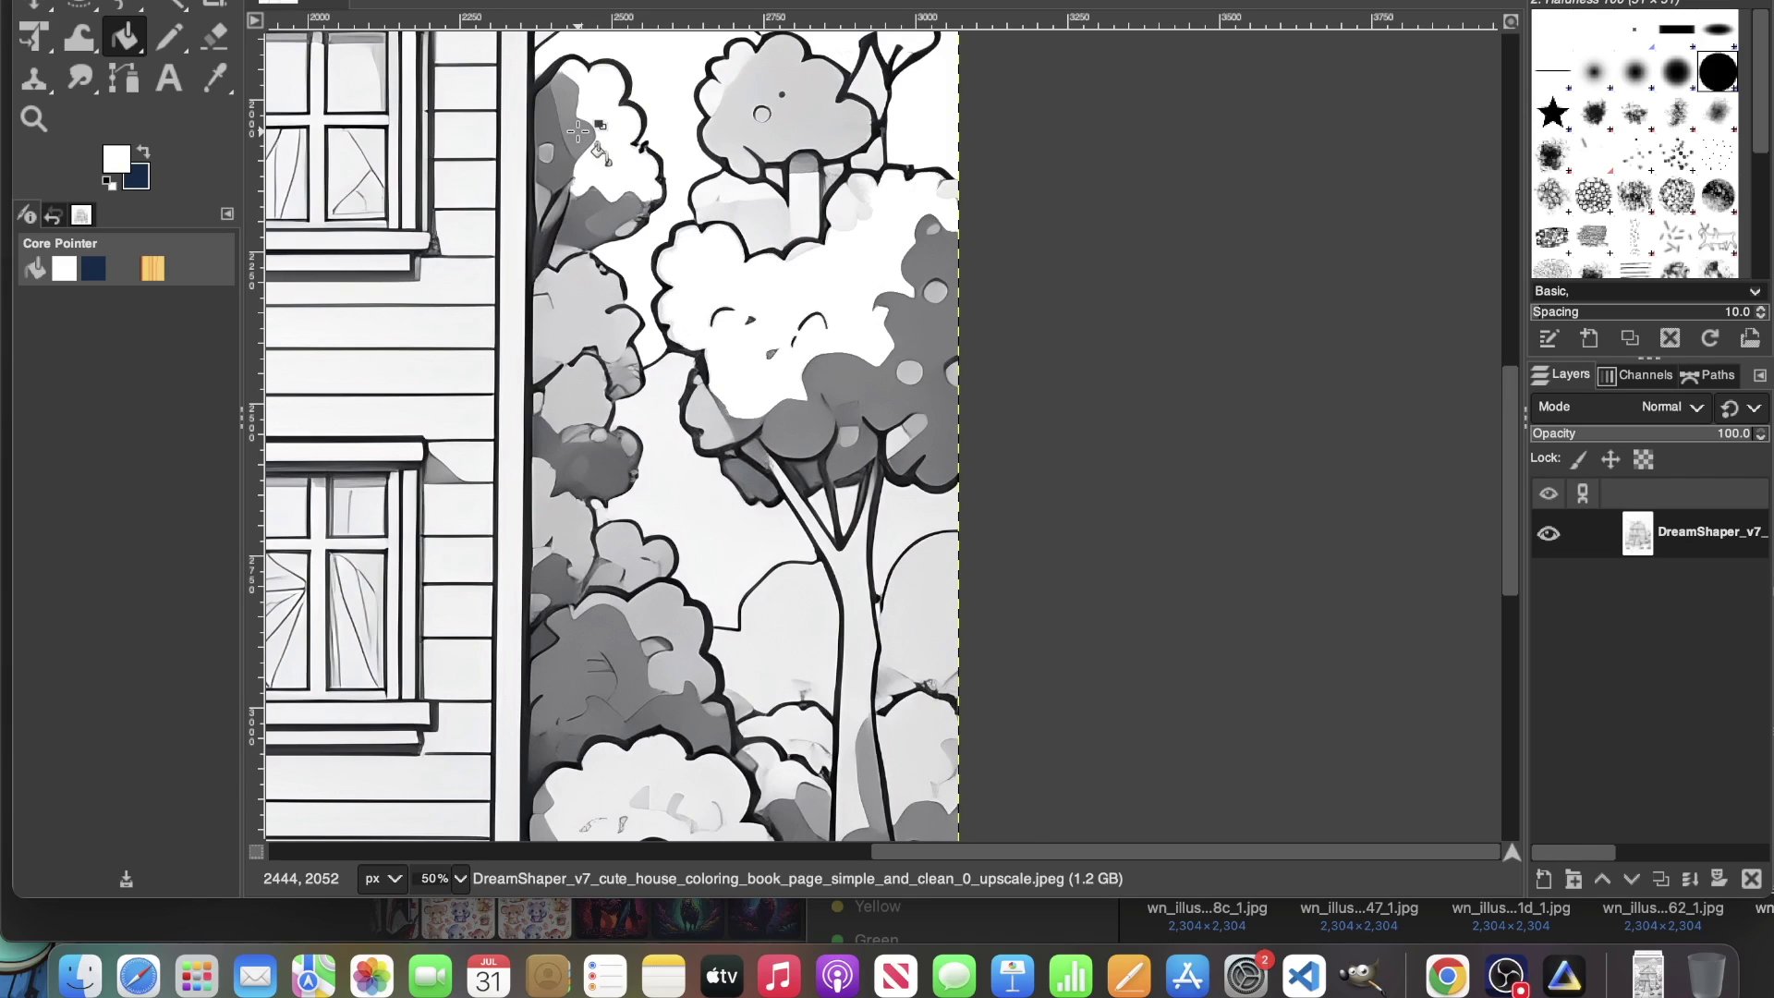
pyautogui.click(577, 132)
# Step: Set the foreground colour to off-white f2efef and bucket-fill the dark grey foliage of the big right-hand tree with it
pyautogui.click(121, 170)
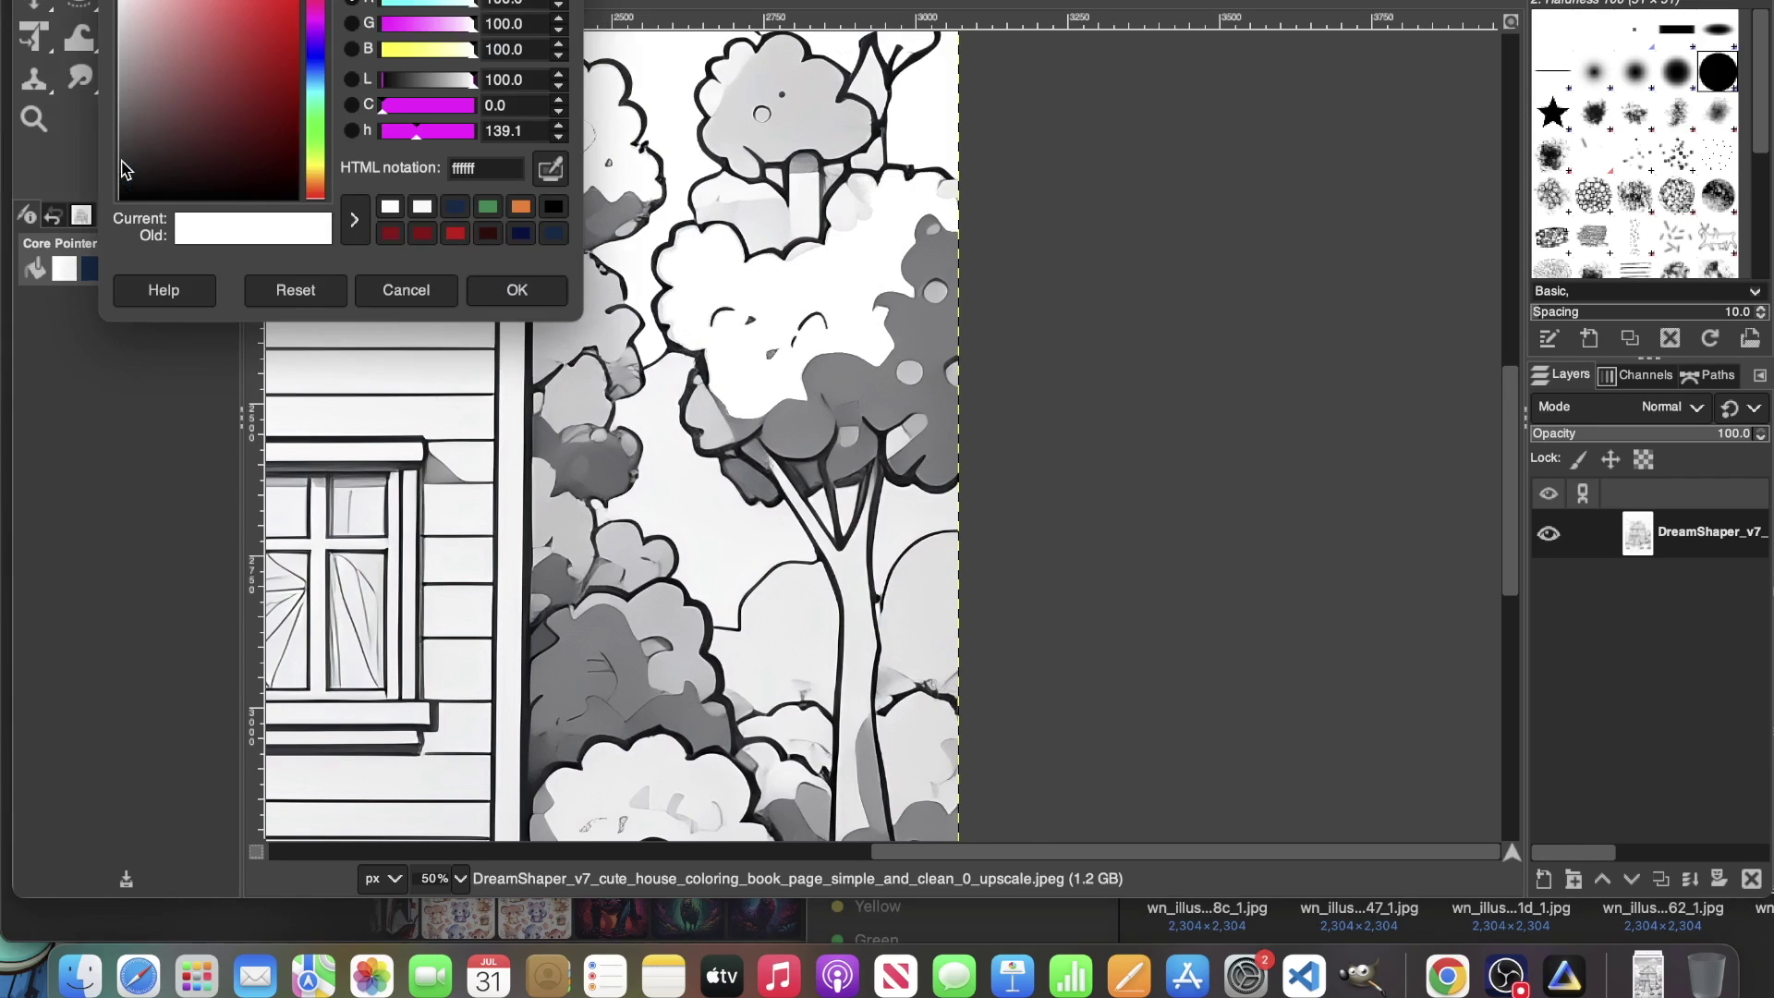
pyautogui.moveTo(123, 2); pyautogui.dragTo(121, 6)
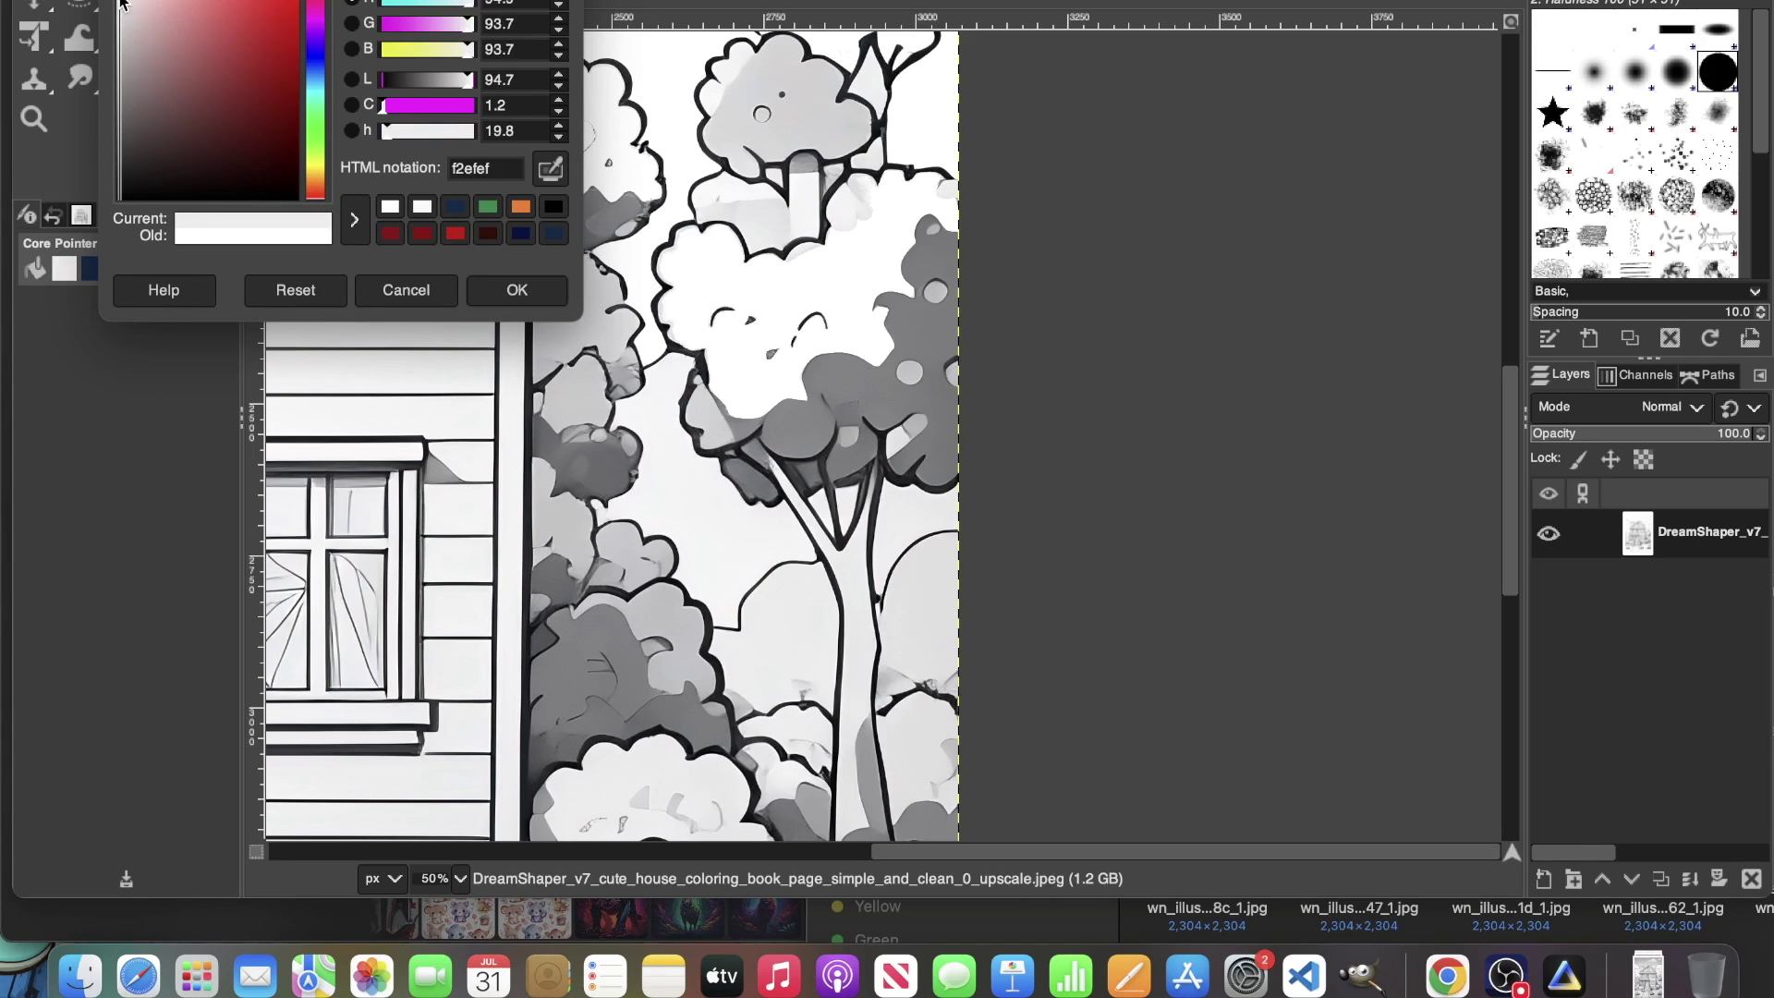
pyautogui.click(517, 290)
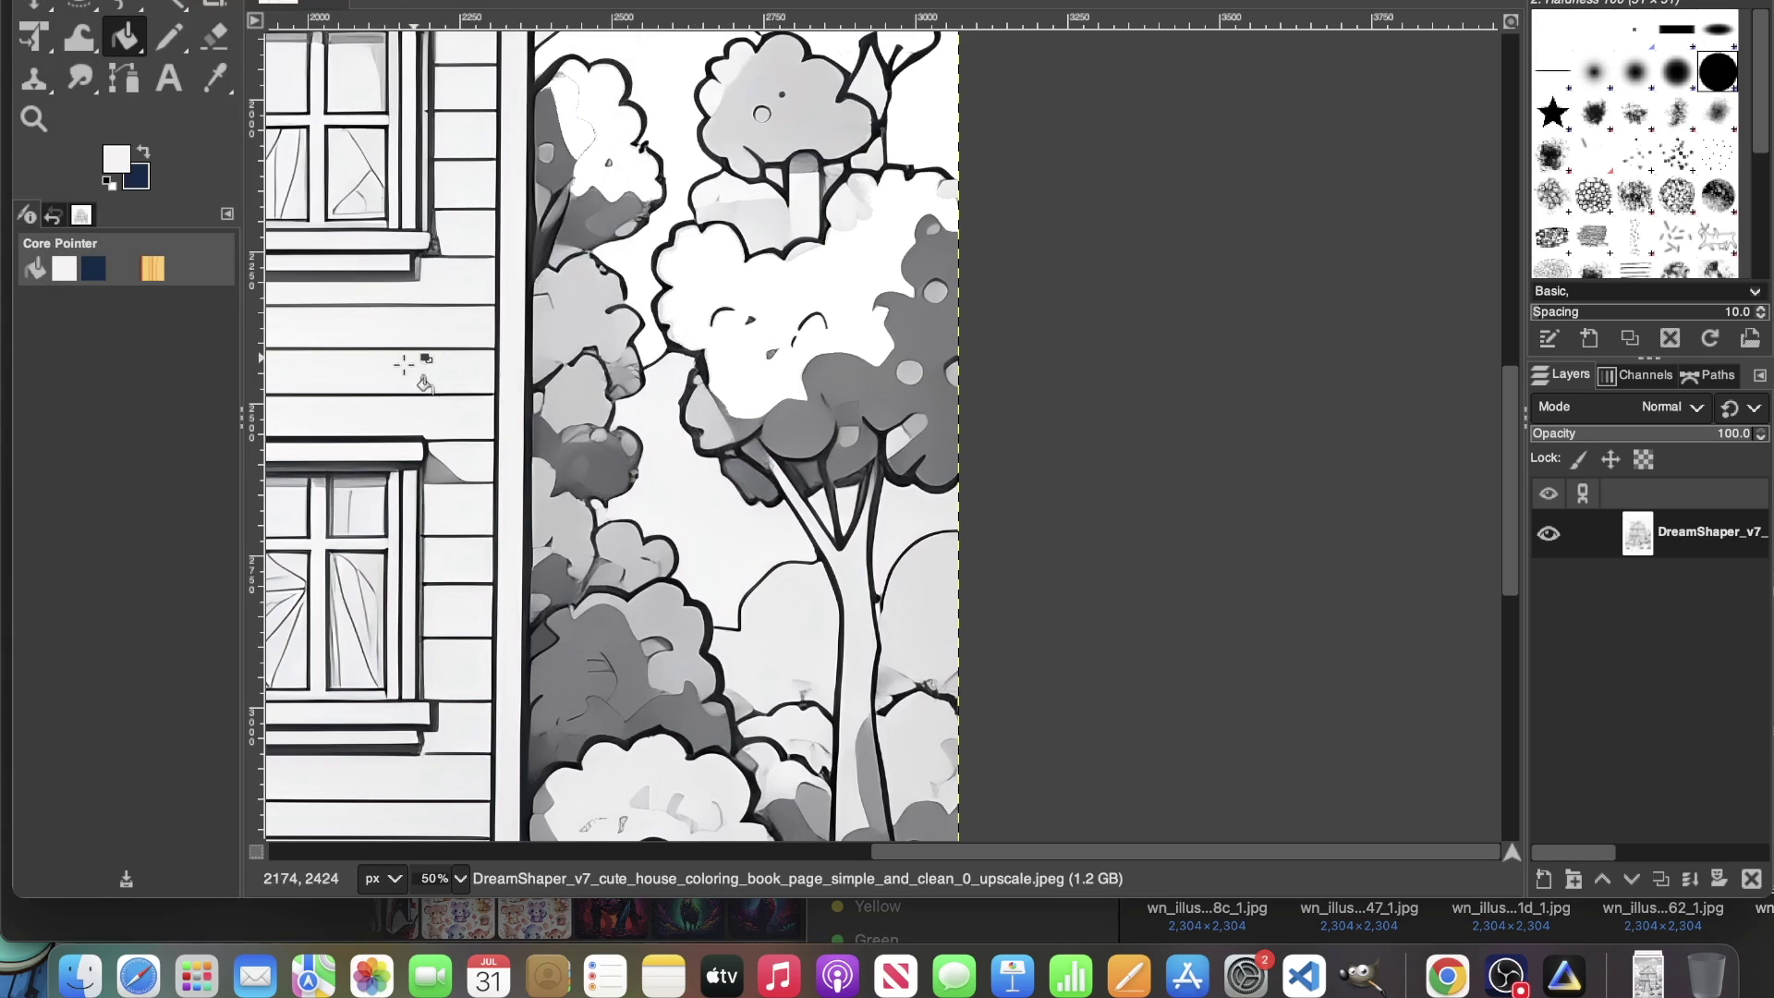
pyautogui.click(879, 408)
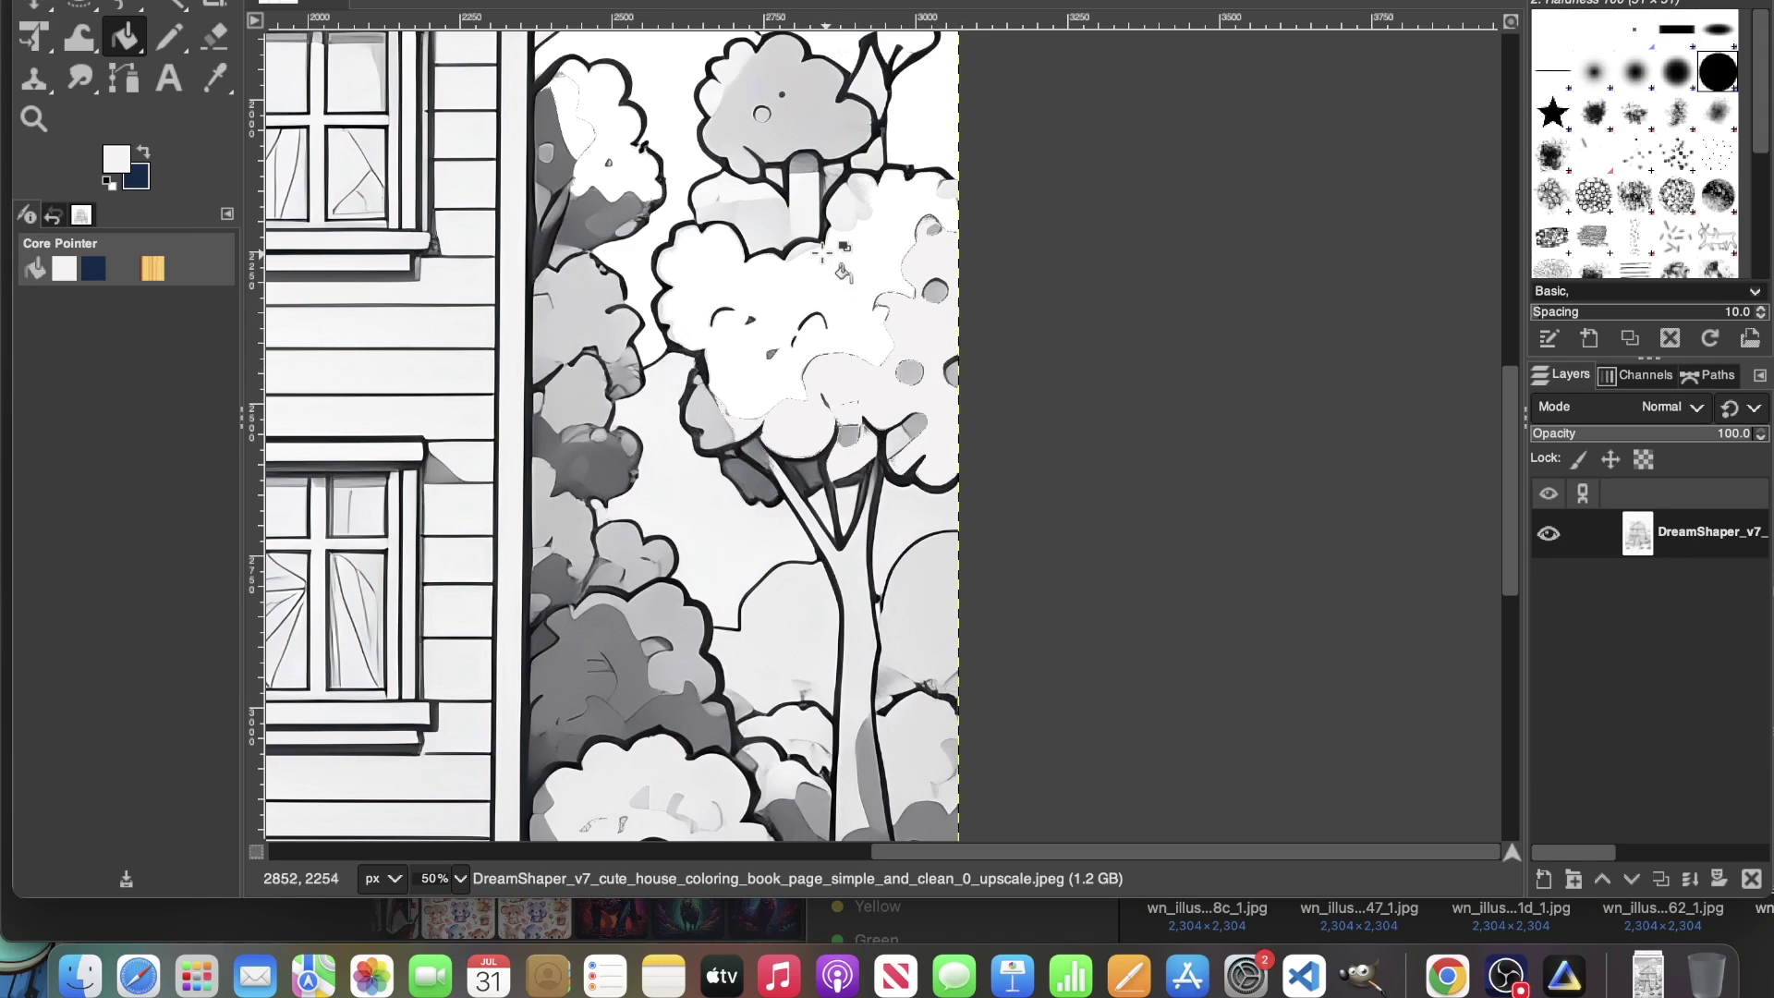
# Step: Bucket-fill the grey bushes along the house's right wall and the low bush beside the basement window with off-white
pyautogui.click(594, 321)
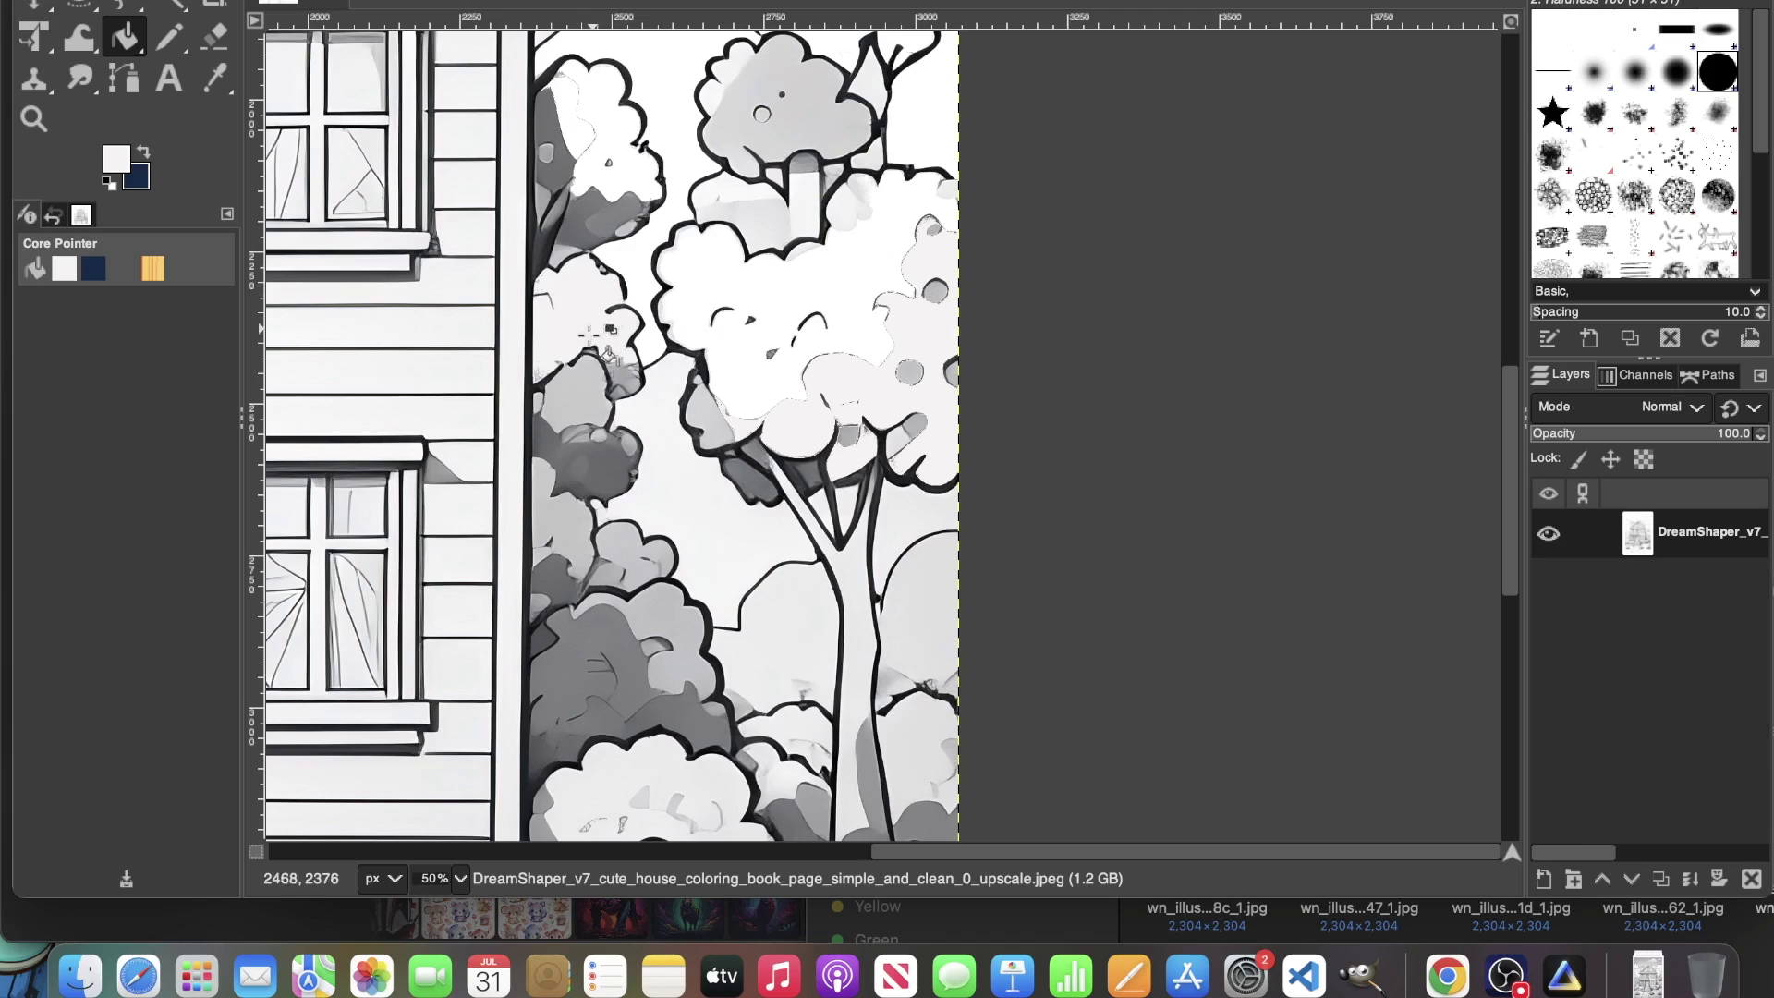
pyautogui.click(617, 642)
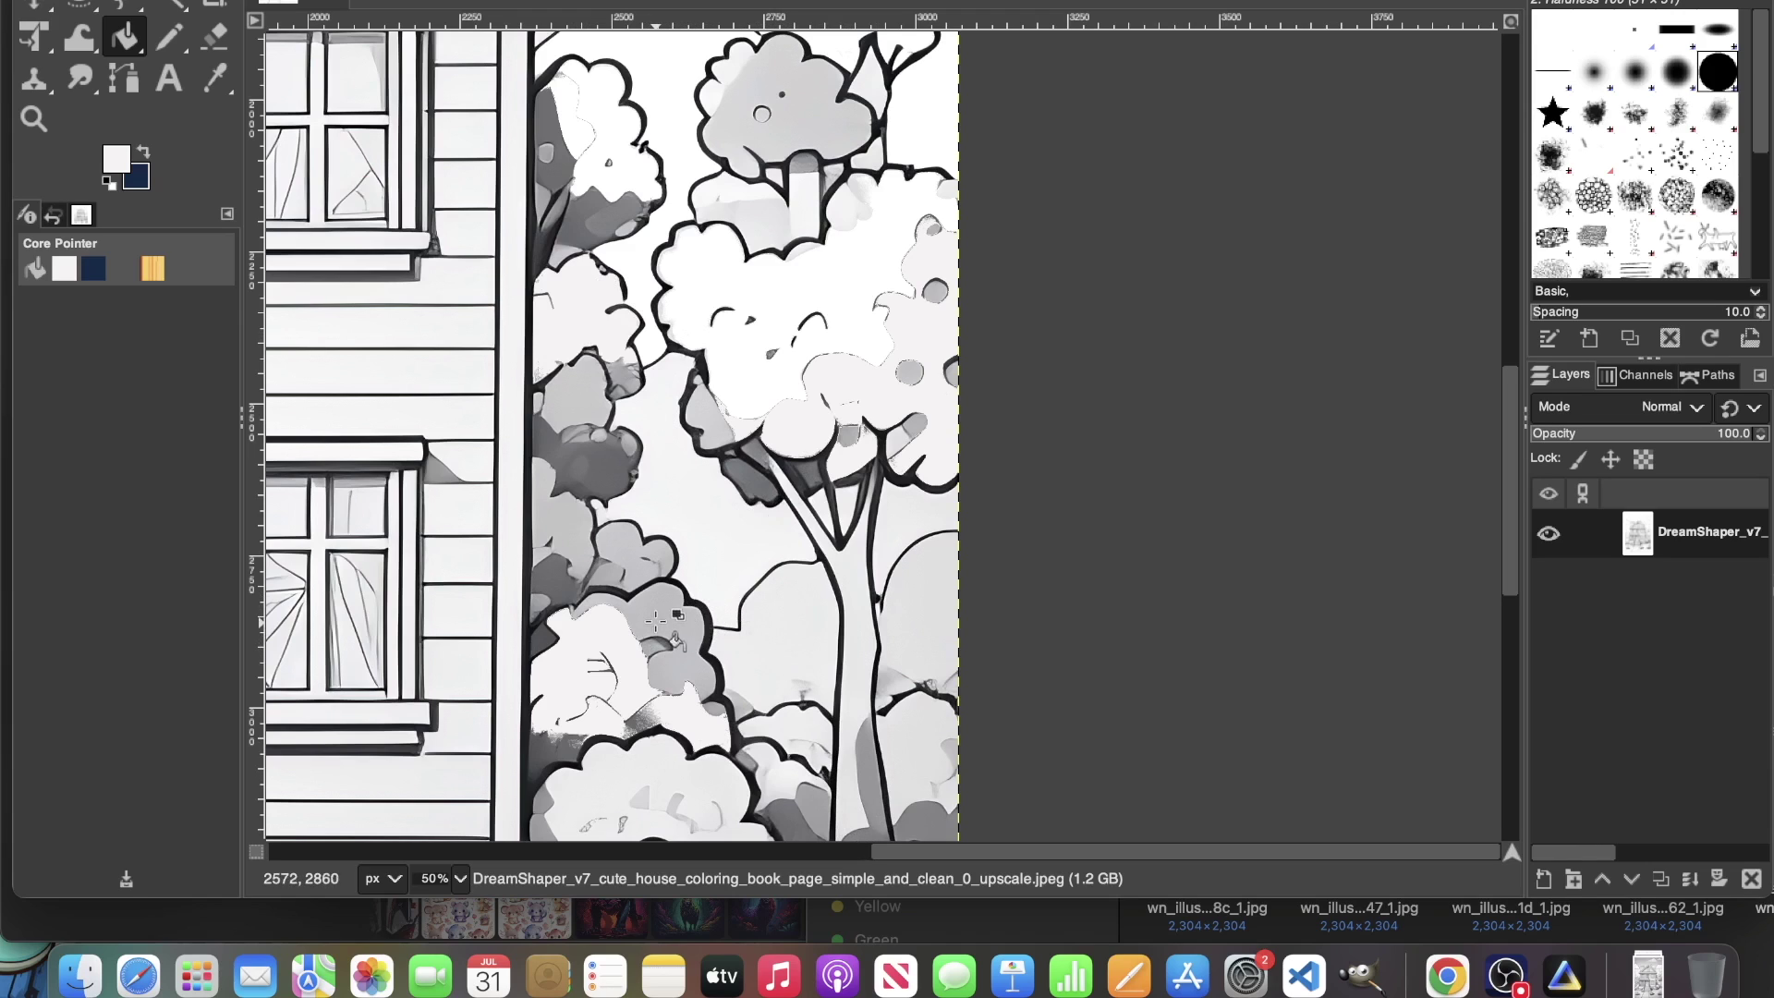
pyautogui.scroll(-10, 540, 473)
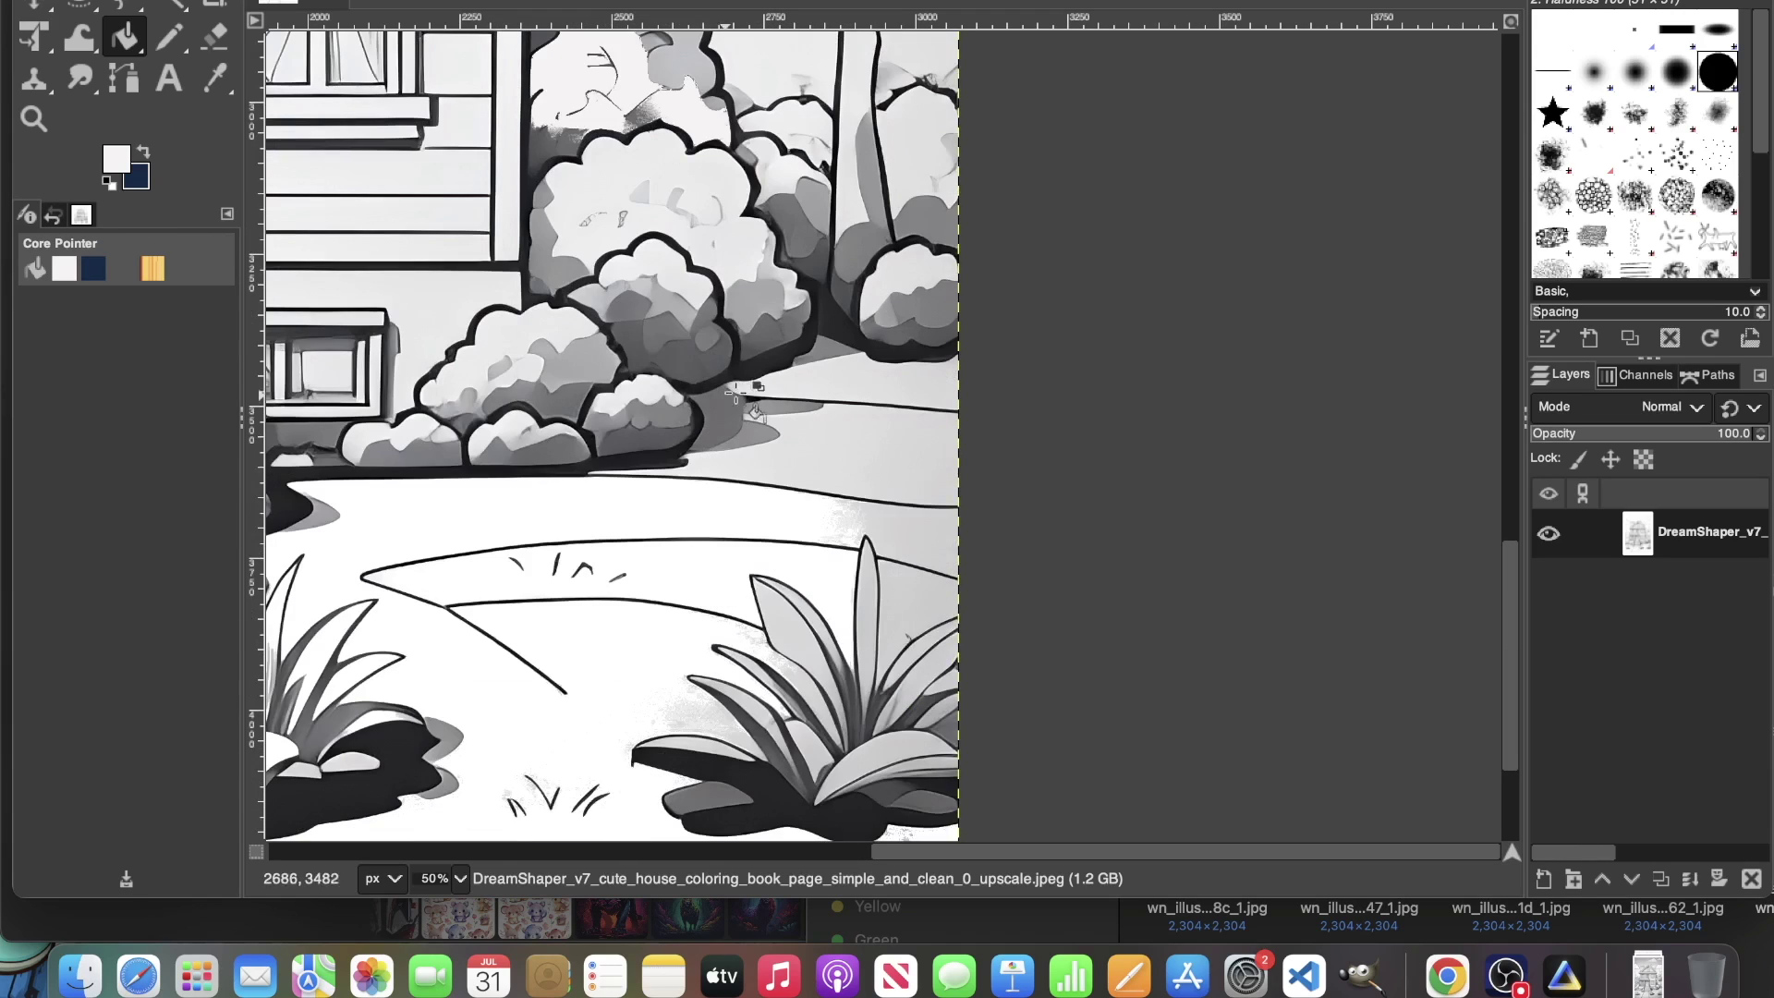
pyautogui.click(589, 366)
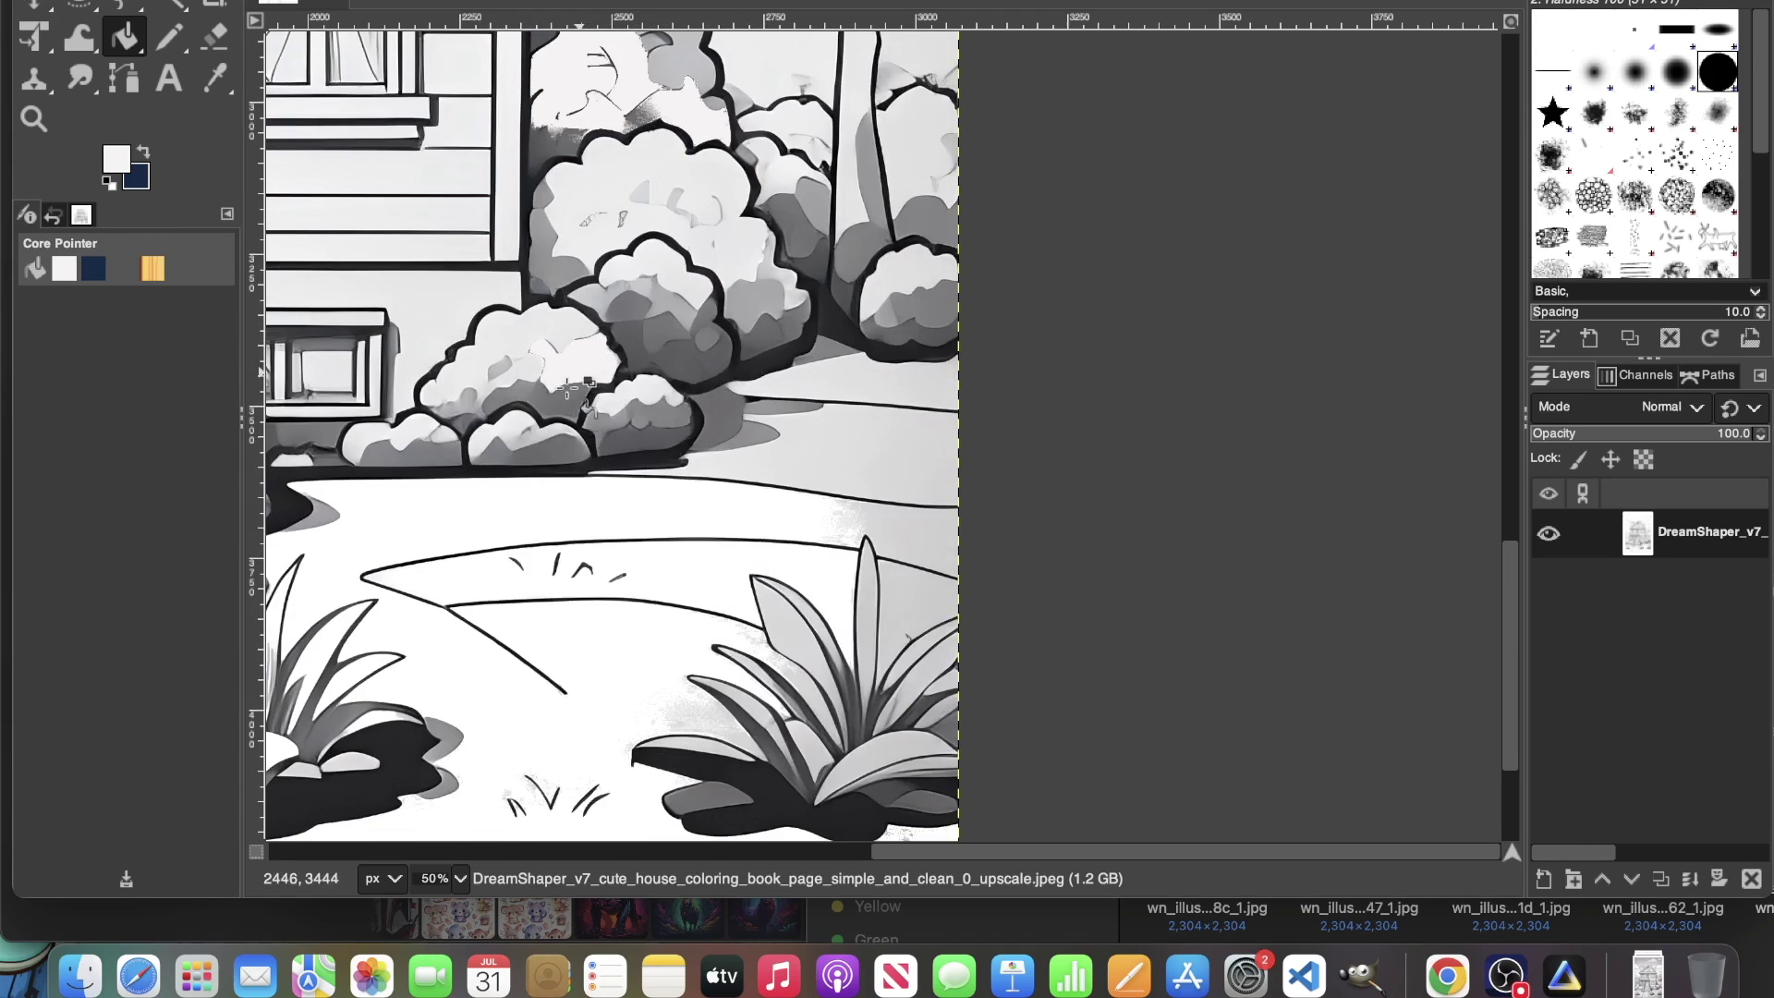
# Step: Bucket-fill the grey bushes and shading around the base of the big right-hand tree trunk with off-white
pyautogui.click(918, 226)
pyautogui.click(873, 203)
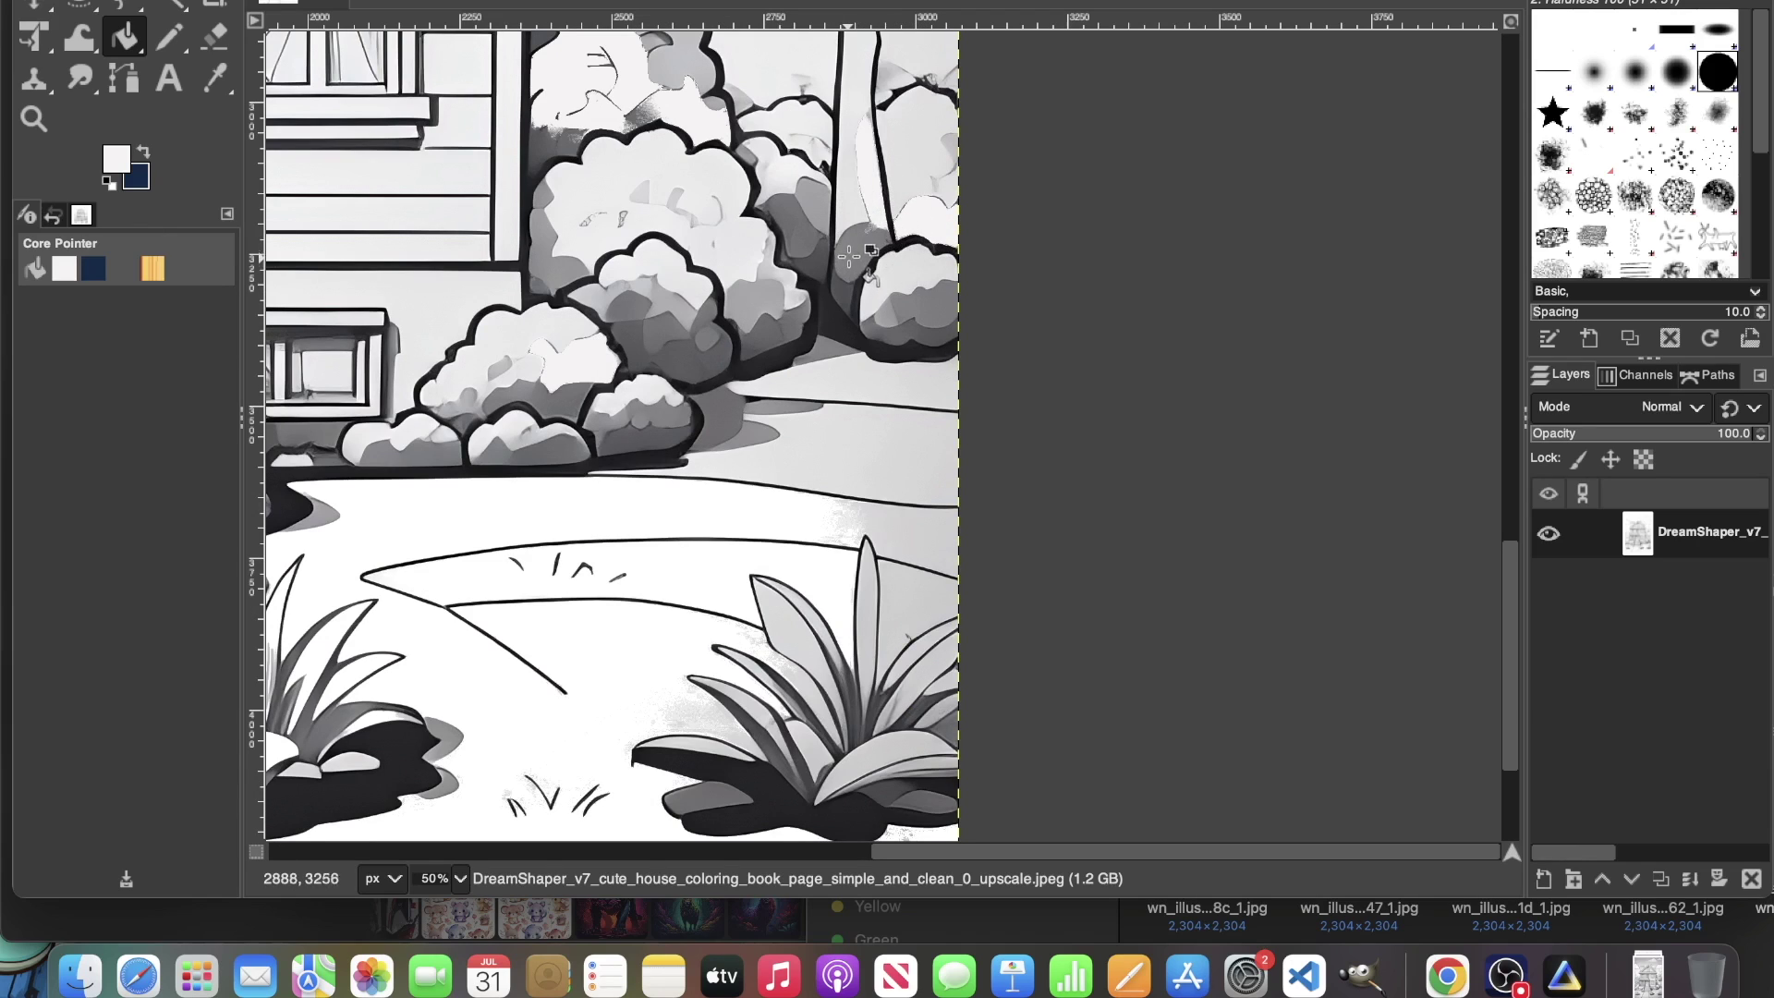
pyautogui.click(847, 257)
# Step: Bucket-fill the grey lawn bands at the image's right edge, below the bushes and behind the leafy plant, with off-white
pyautogui.click(868, 455)
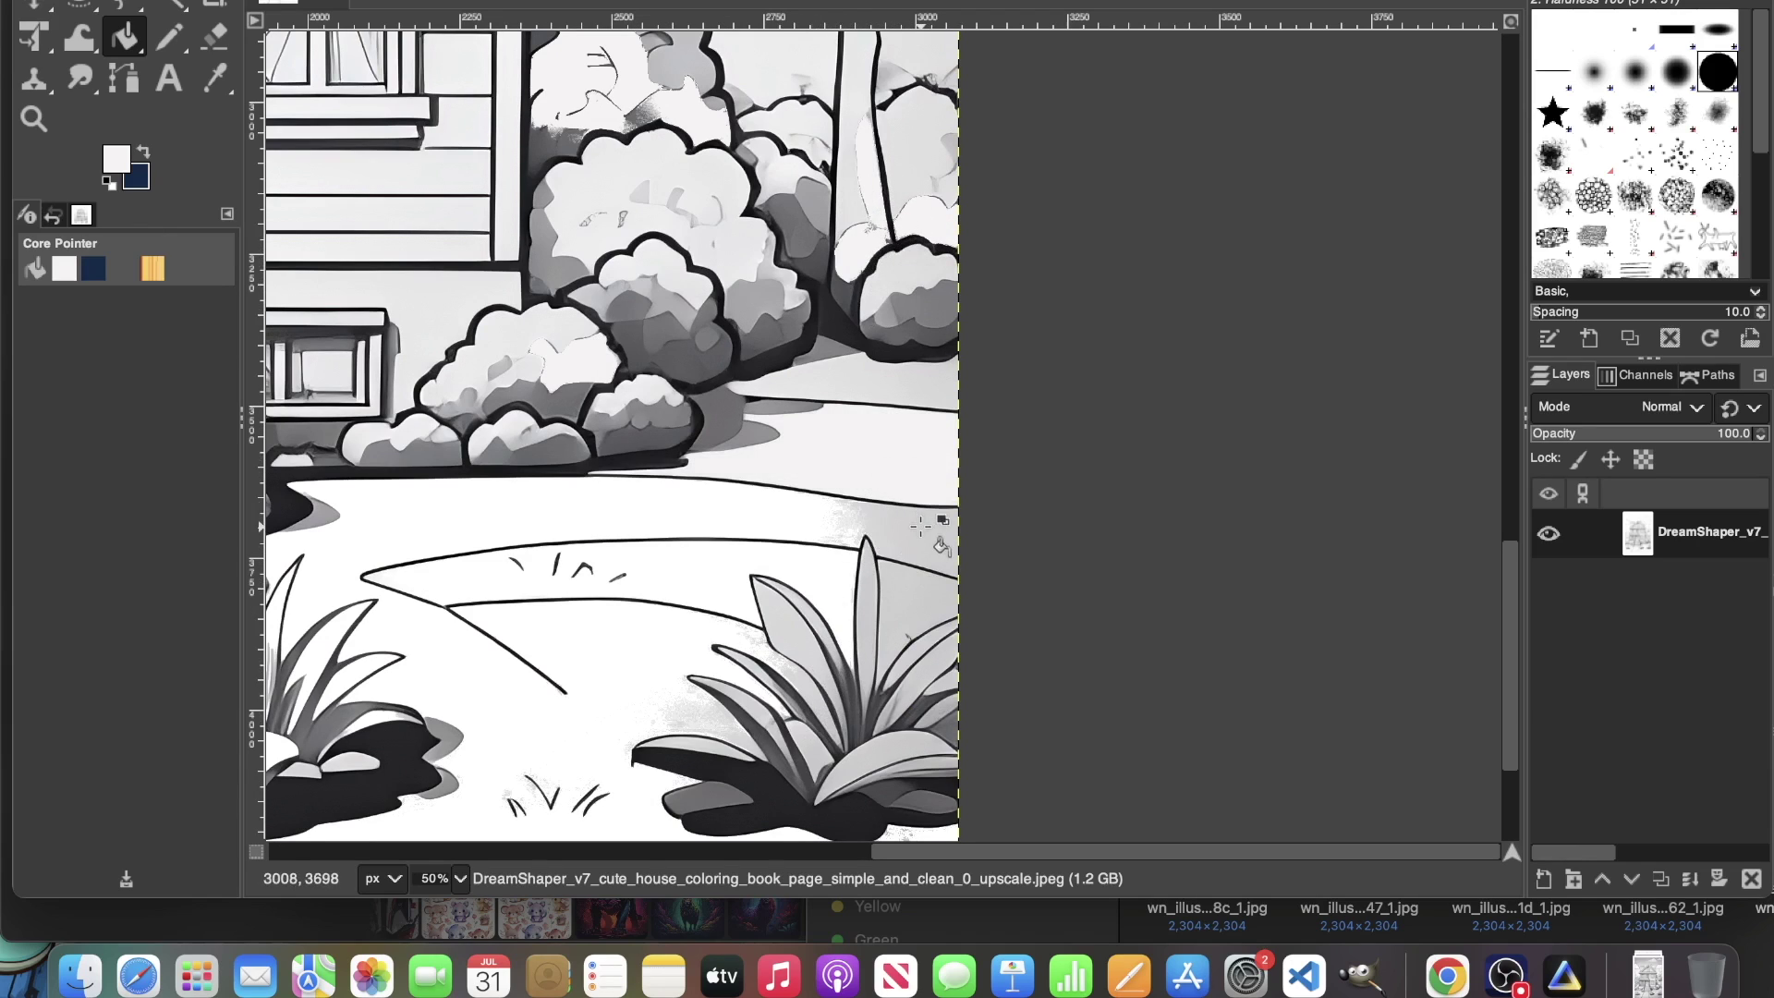
pyautogui.click(889, 517)
pyautogui.click(902, 395)
pyautogui.click(909, 609)
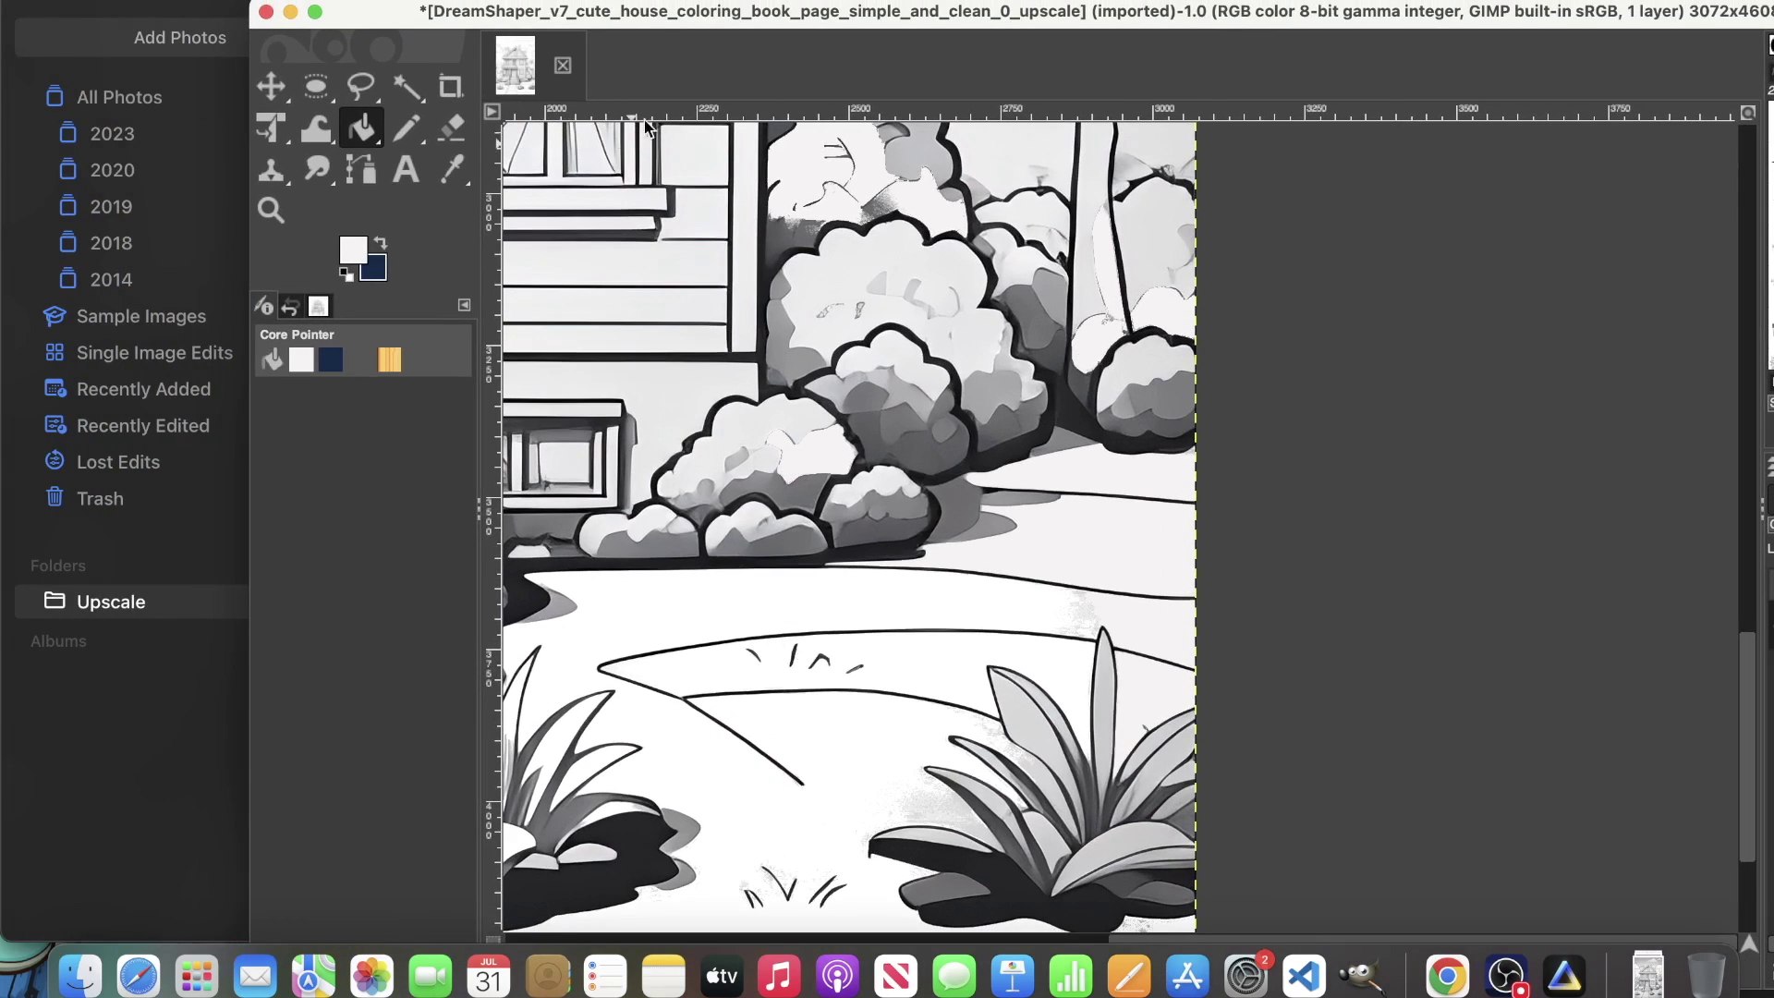
# Step: Return to GIMP and set the zoom to 25% to review the edited house page
pyautogui.press('super+Tab')
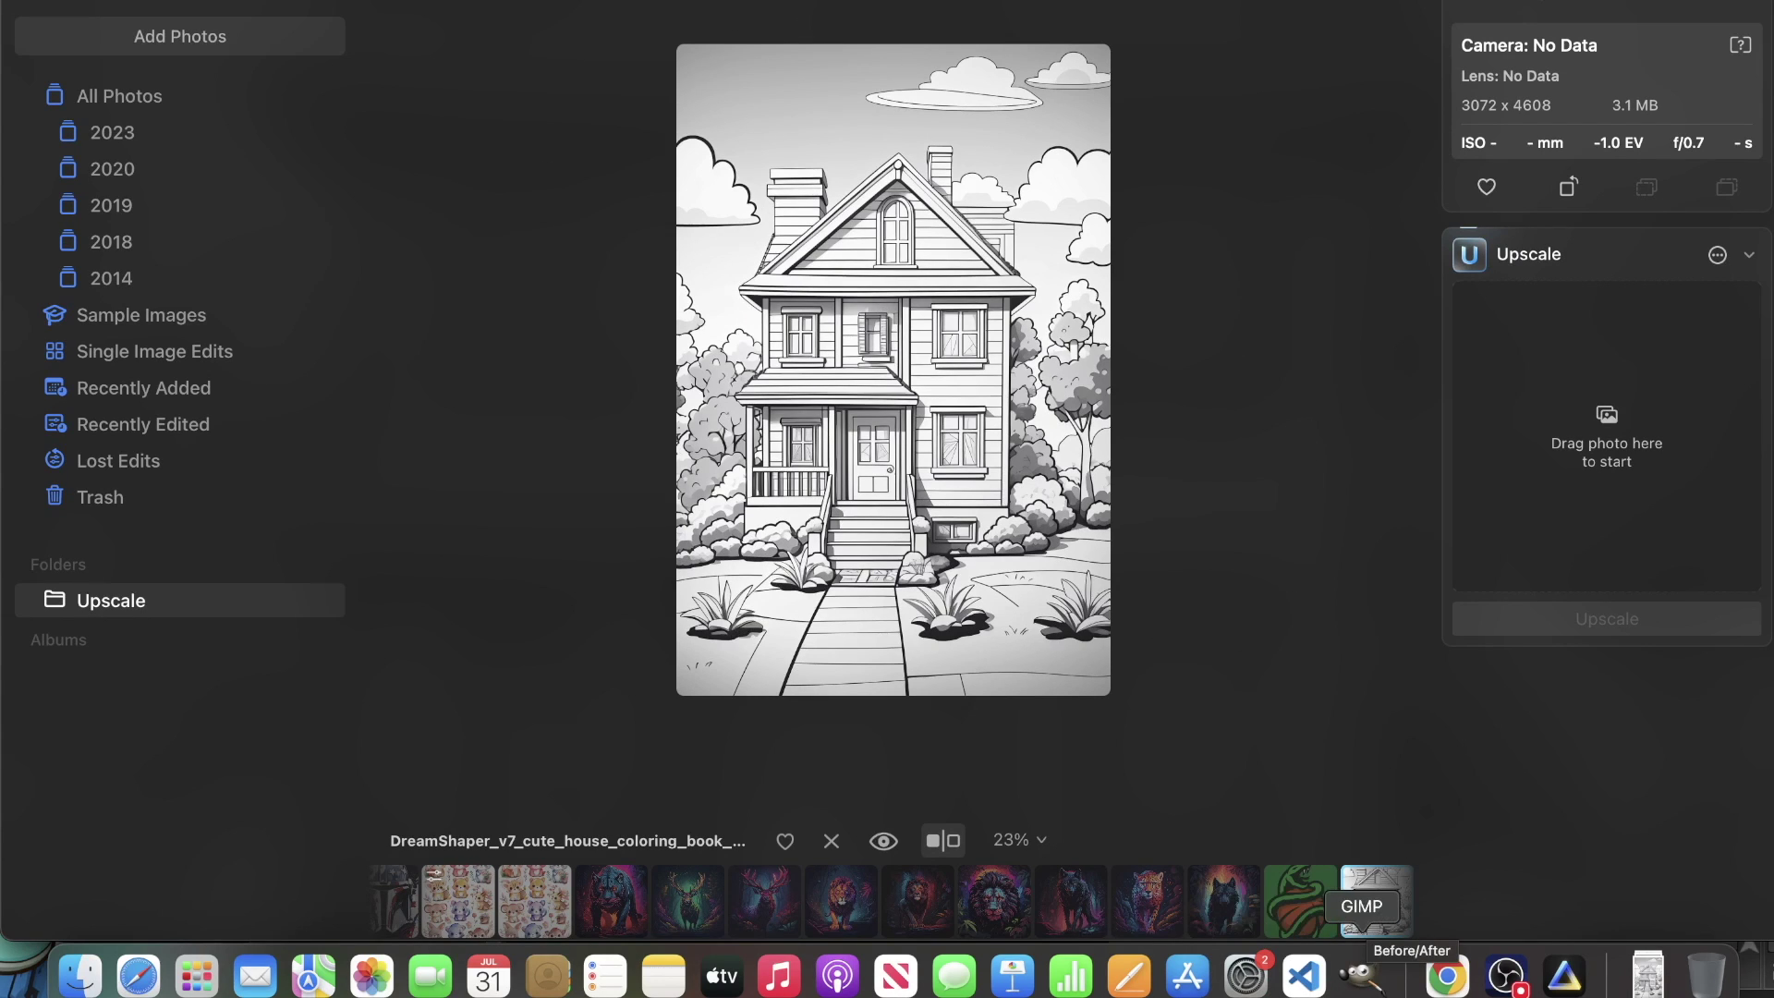
pyautogui.click(1360, 975)
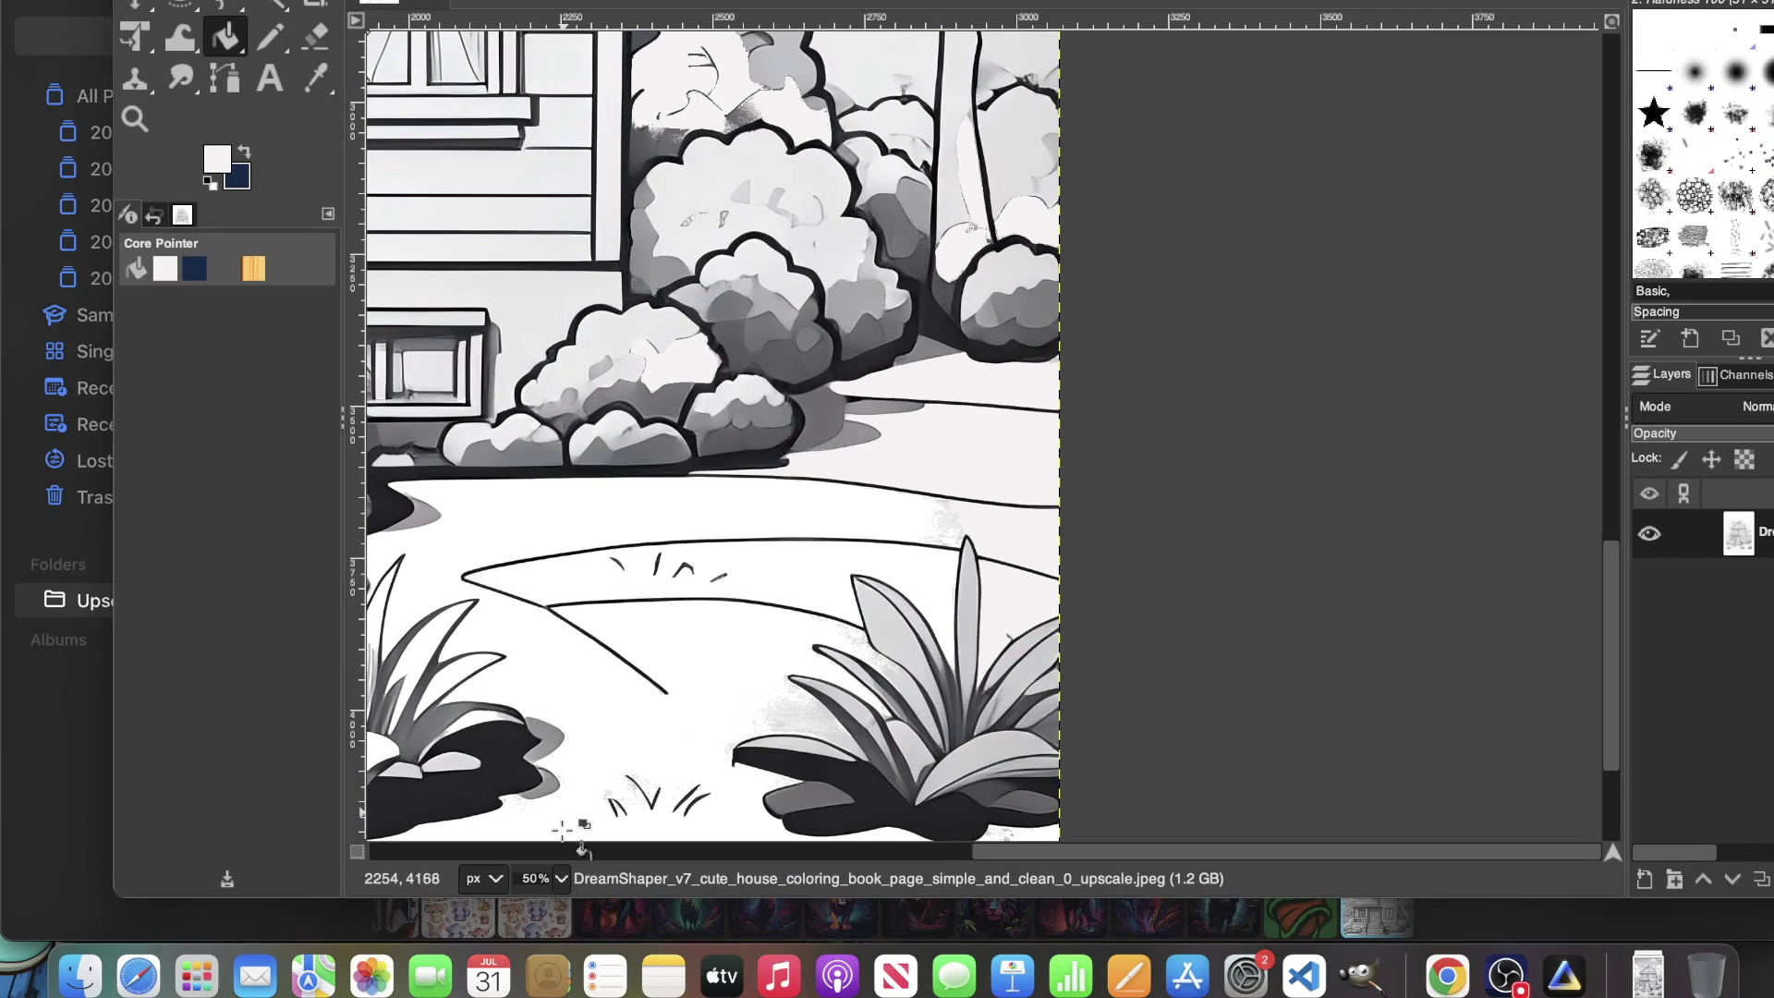
pyautogui.click(560, 878)
pyautogui.click(545, 824)
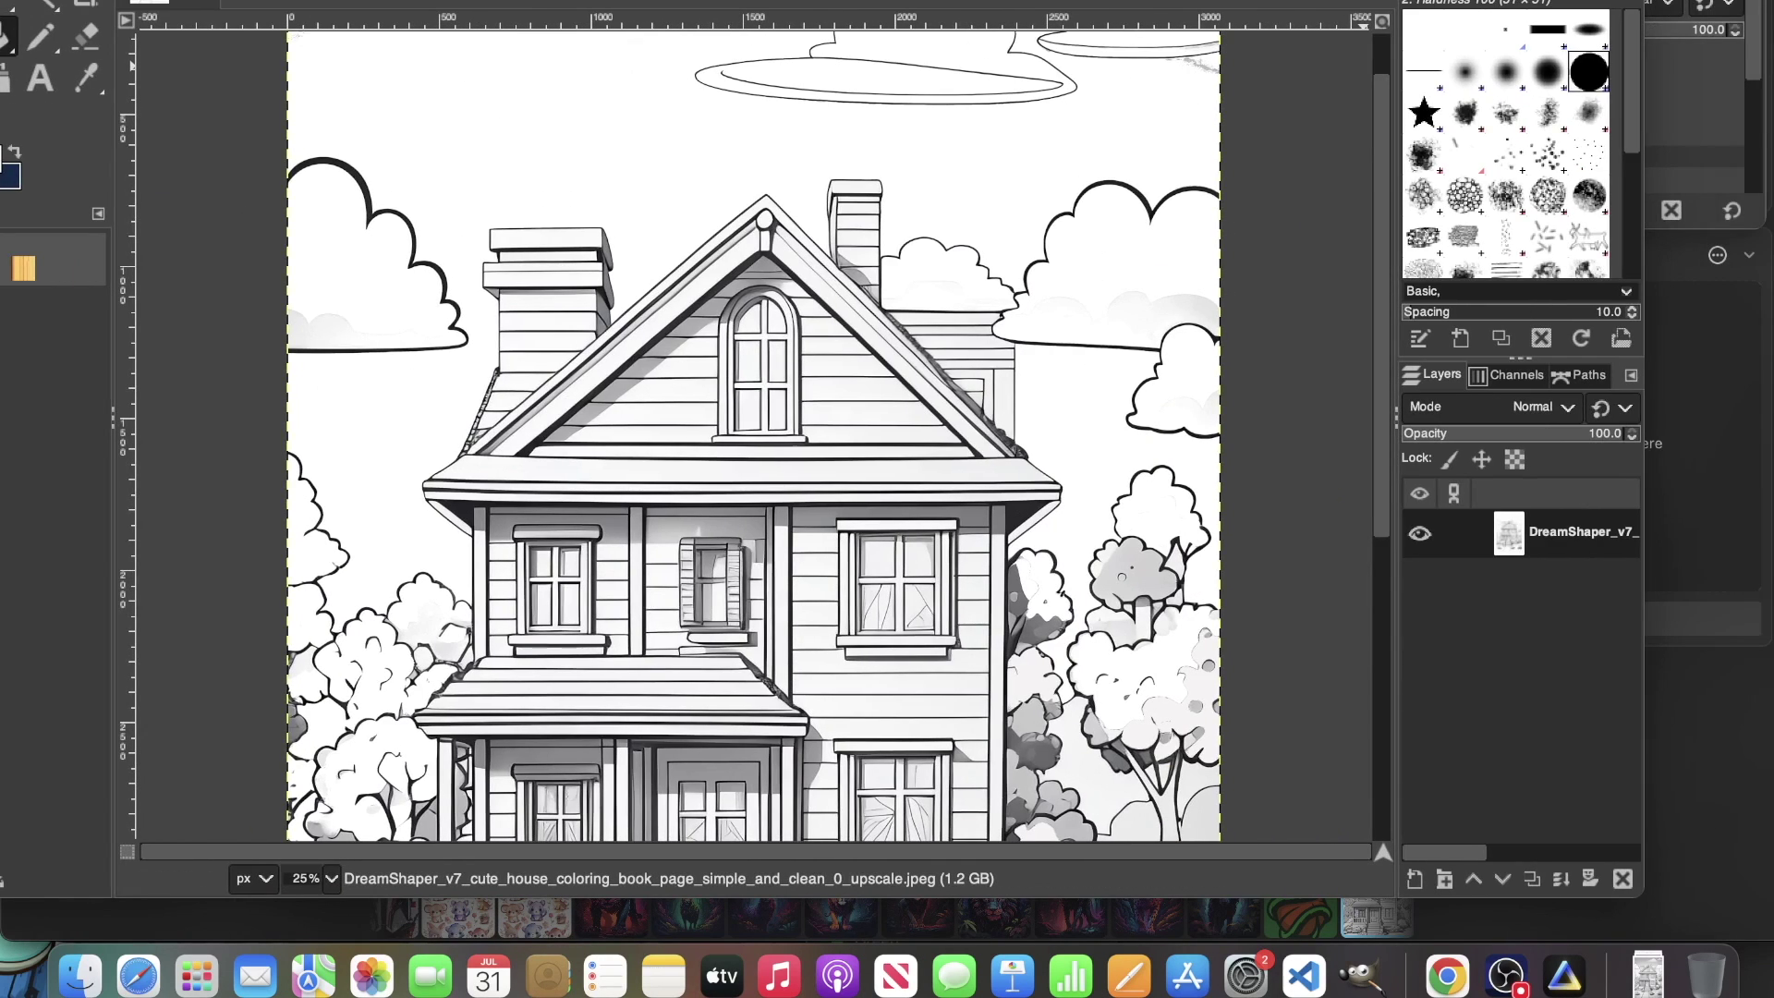
pyautogui.moveTo(1643, 896); pyautogui.dragTo(641, 898)
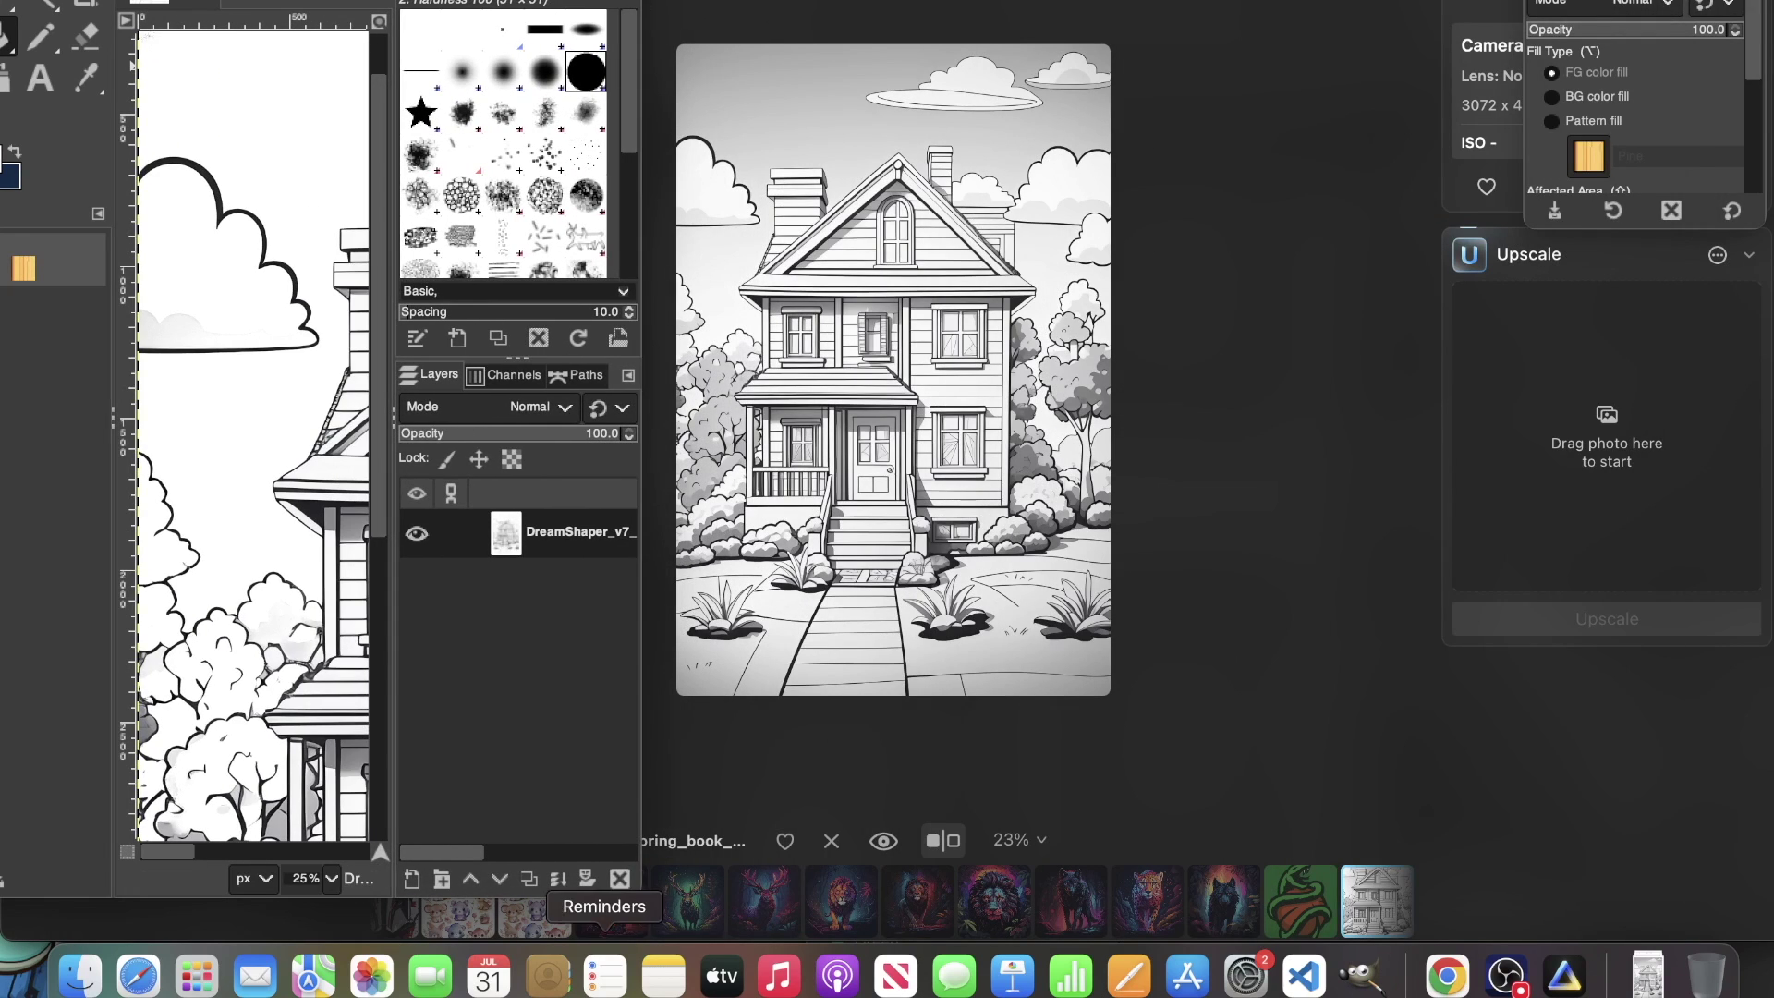
pyautogui.click(327, 882)
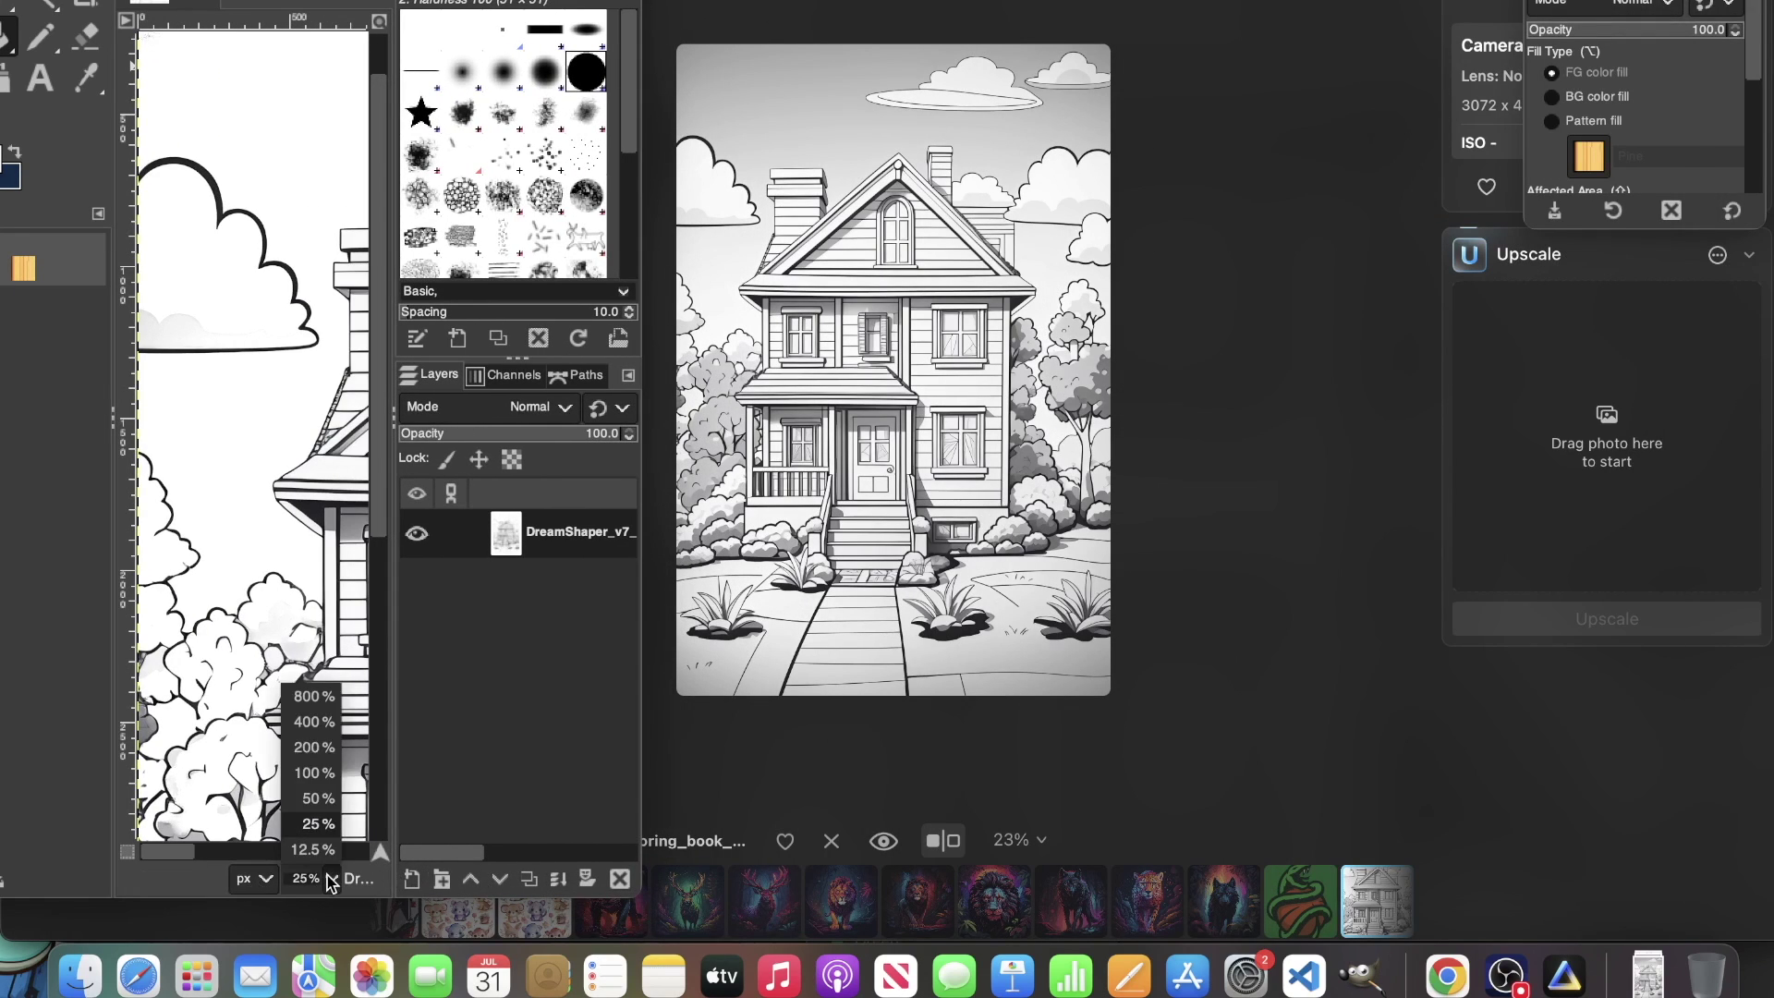
pyautogui.click(318, 823)
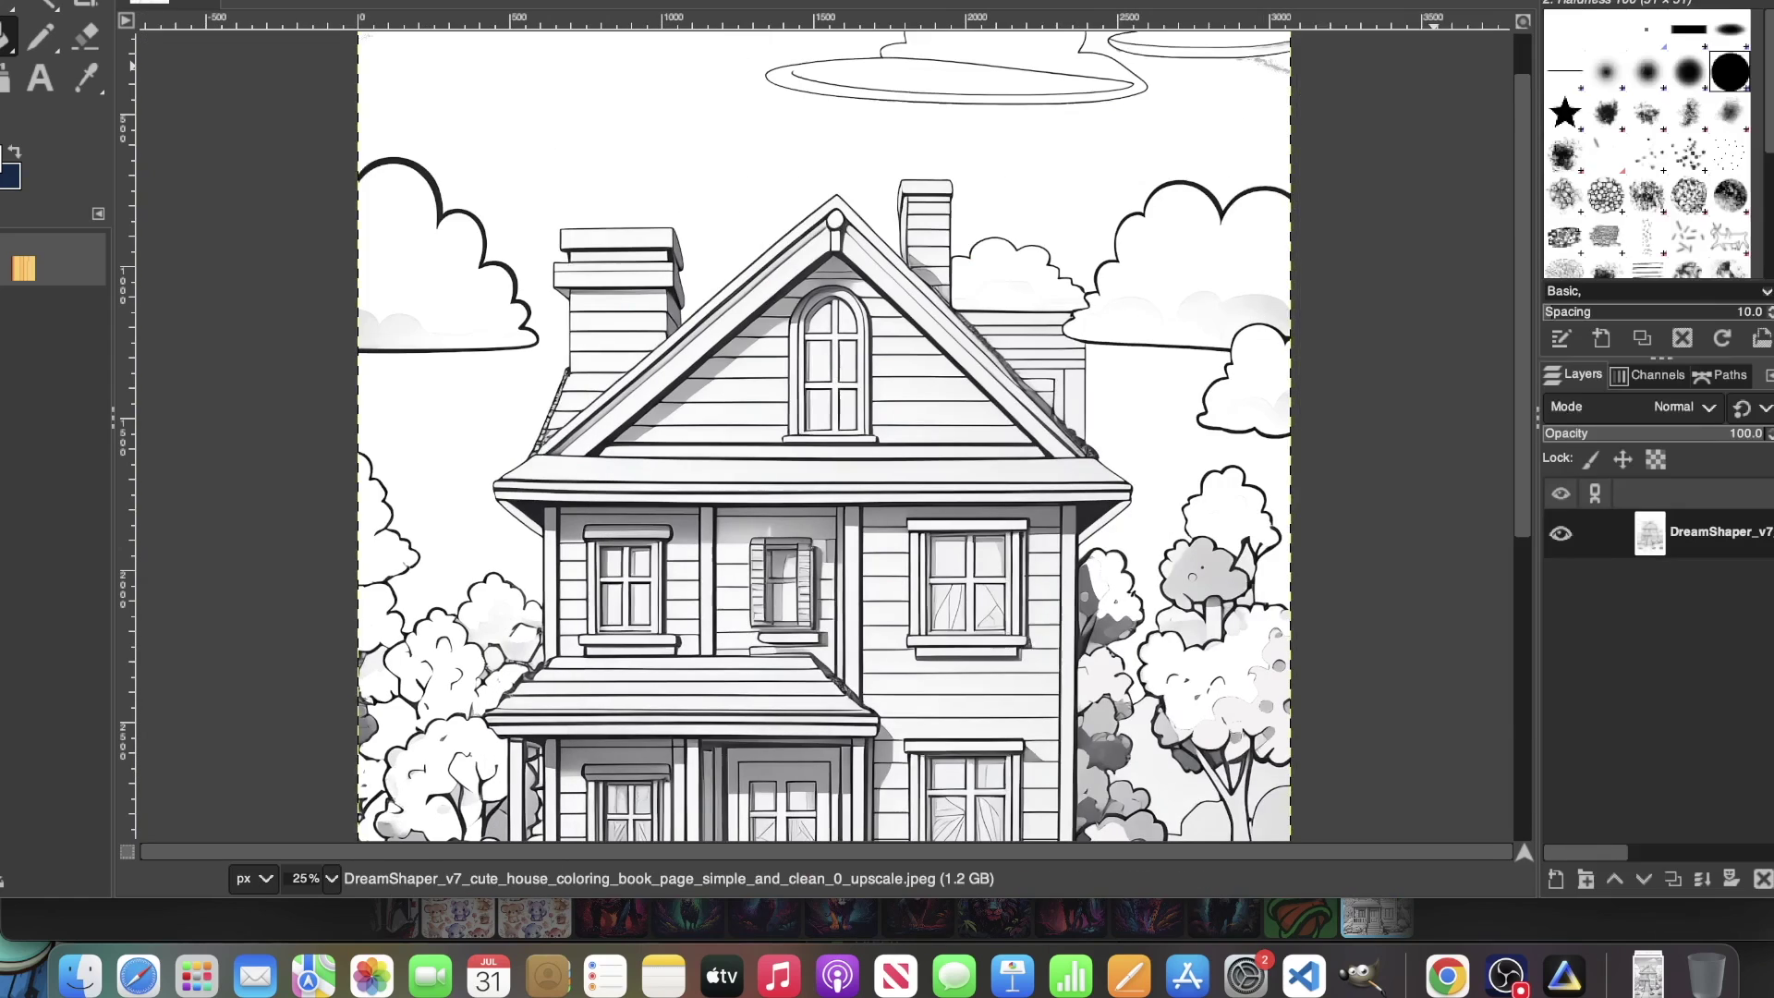
# Step: Overwrite the upscaled house JPEG with the edited image and quit GIMP, discarding the unsaved project changes
pyautogui.click(143, 0)
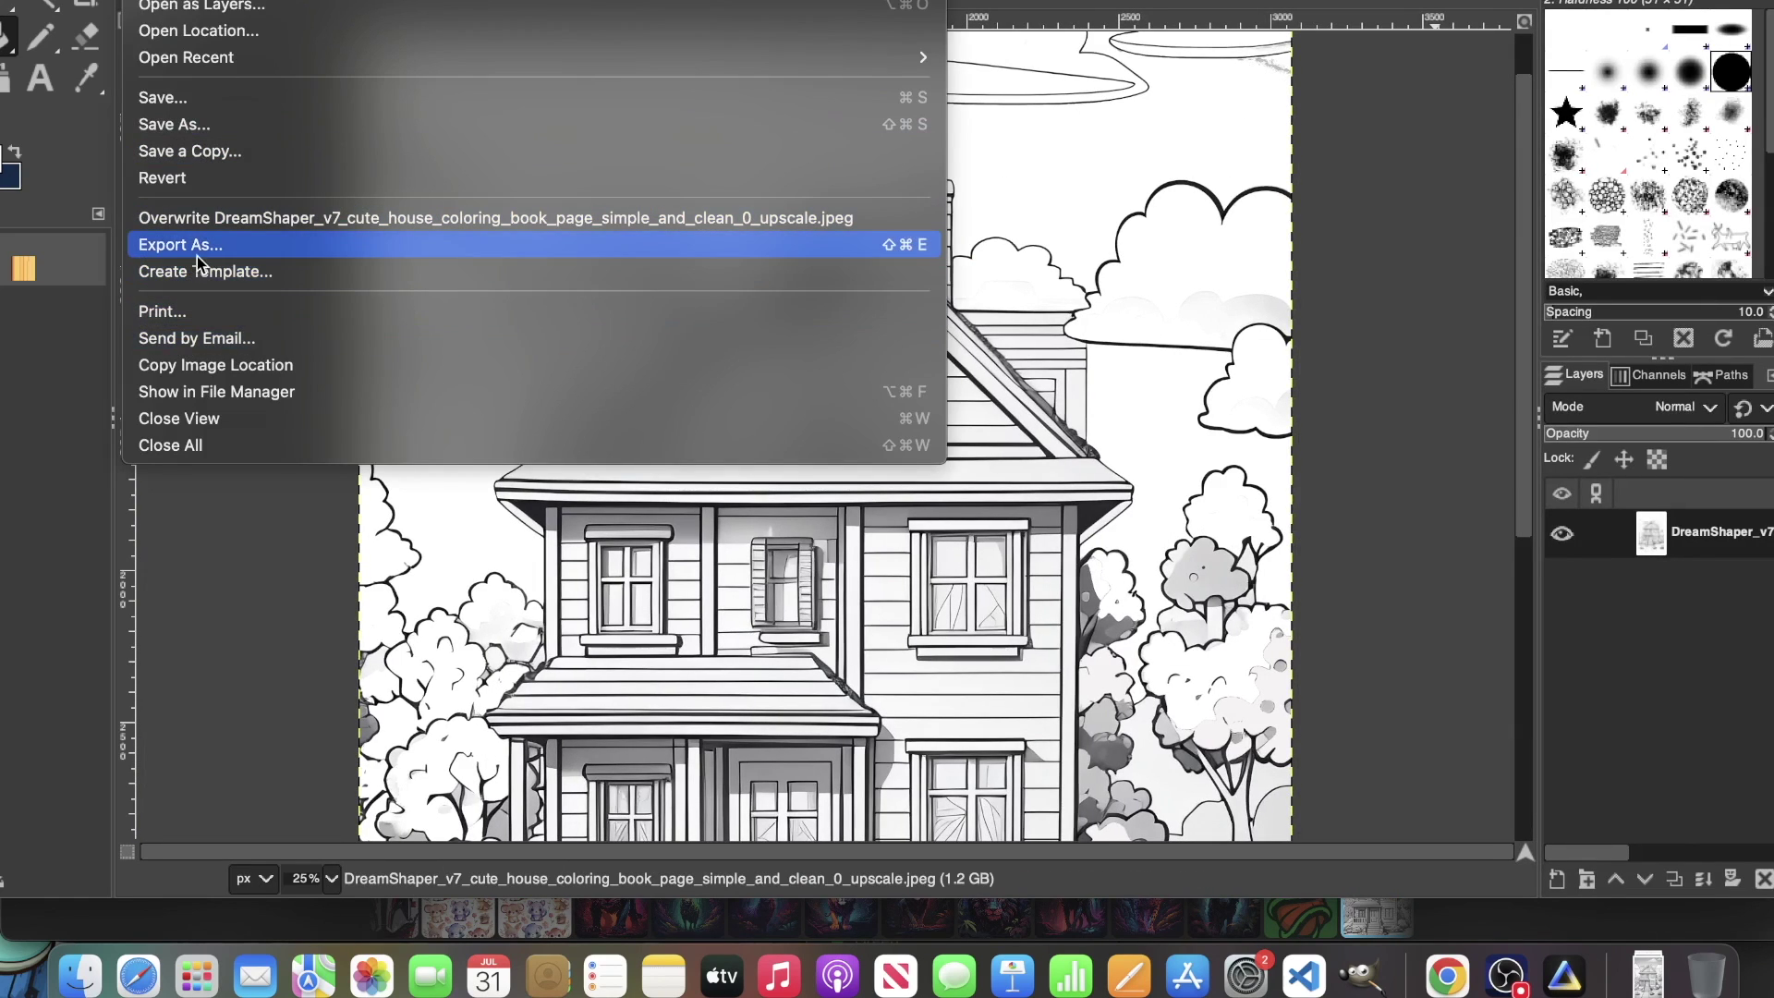
pyautogui.click(303, 220)
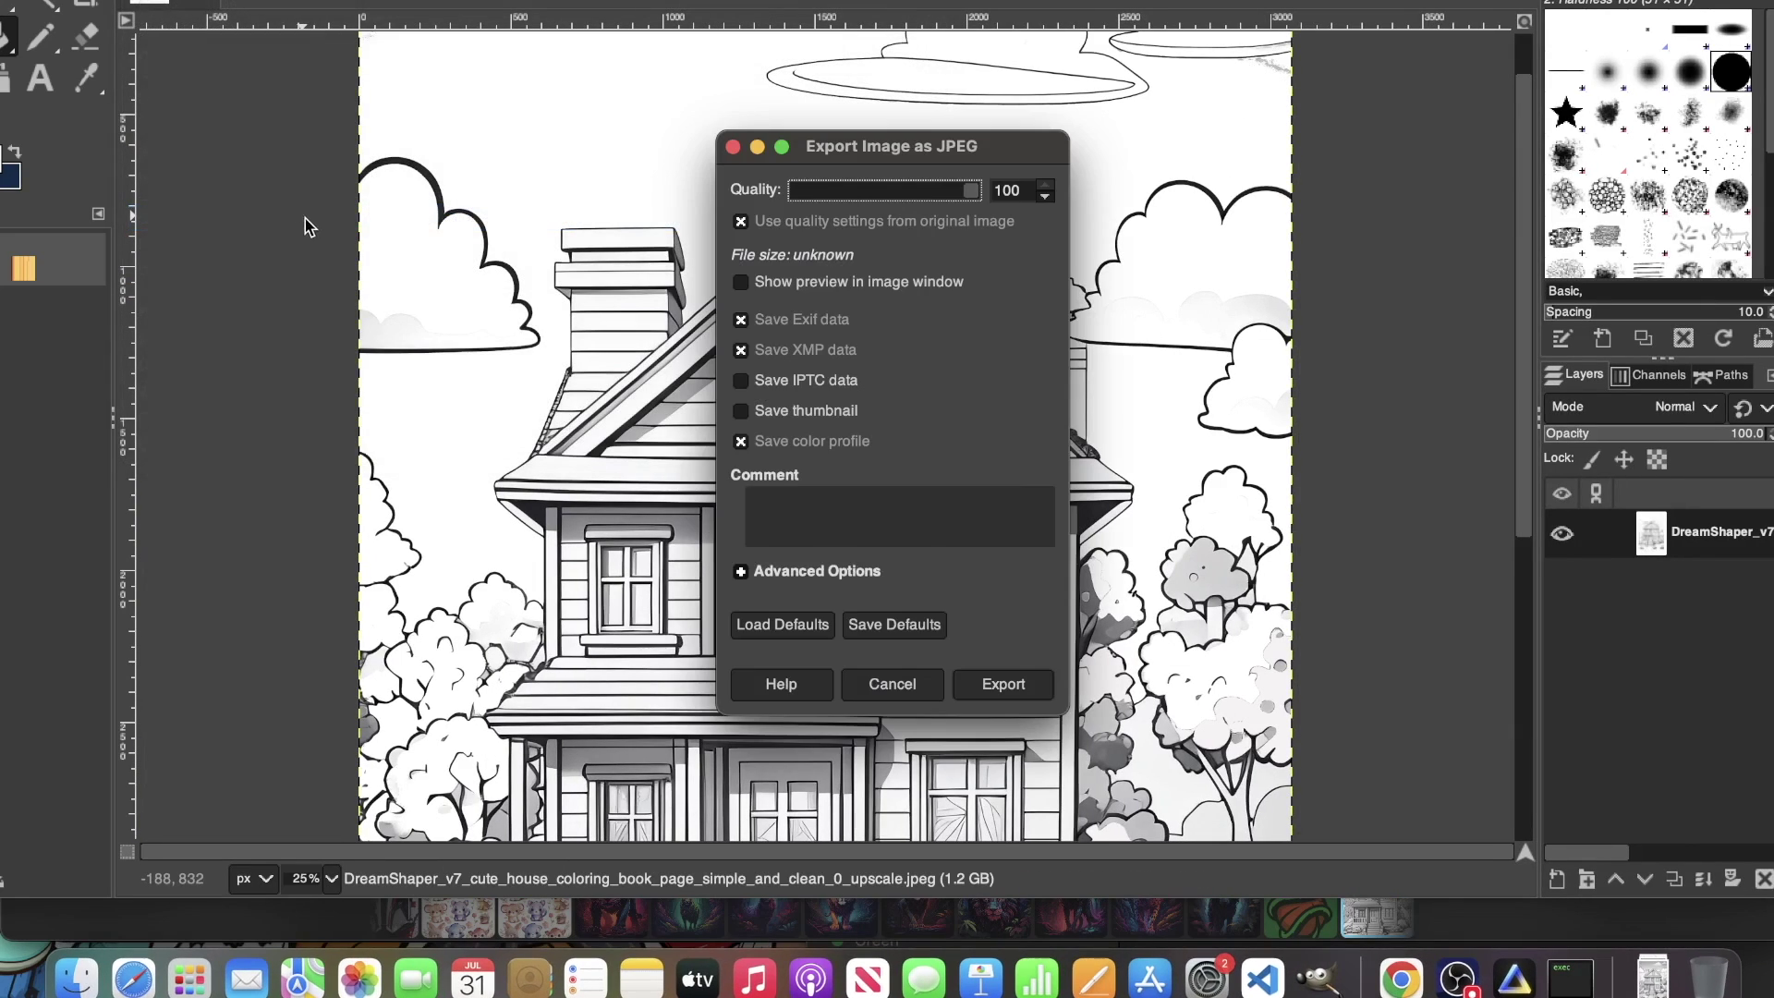
pyautogui.click(1033, 688)
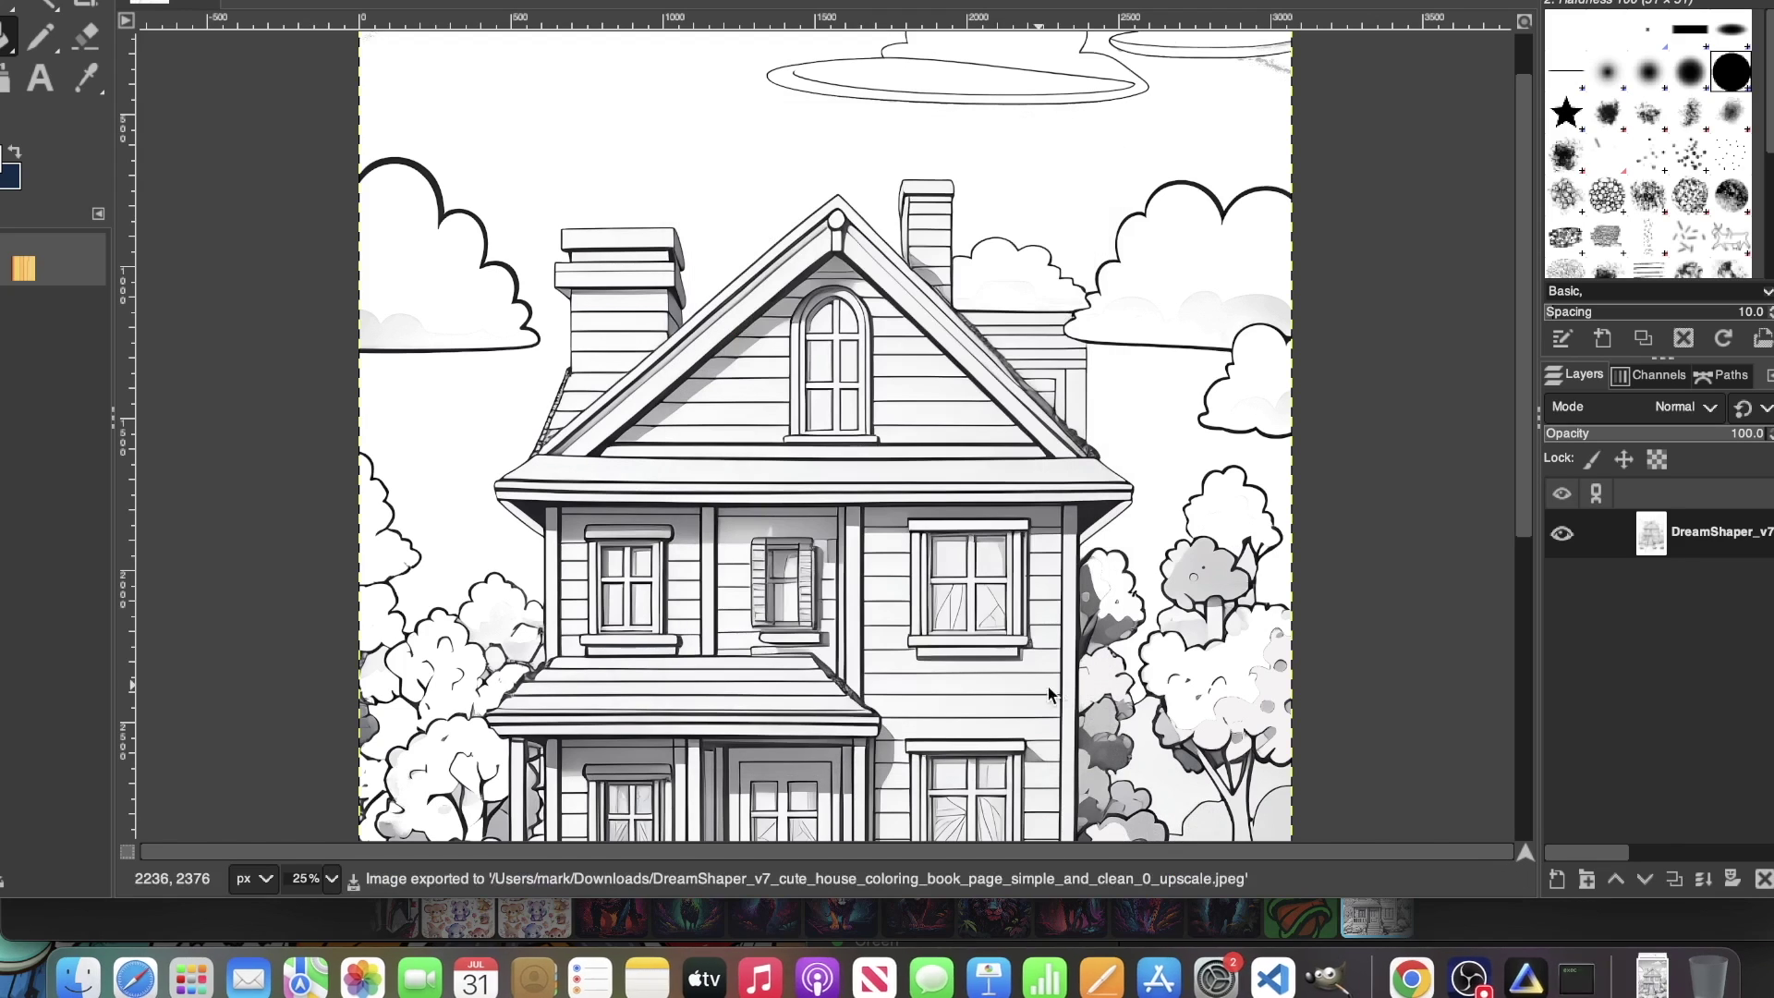
pyautogui.press('super+q')
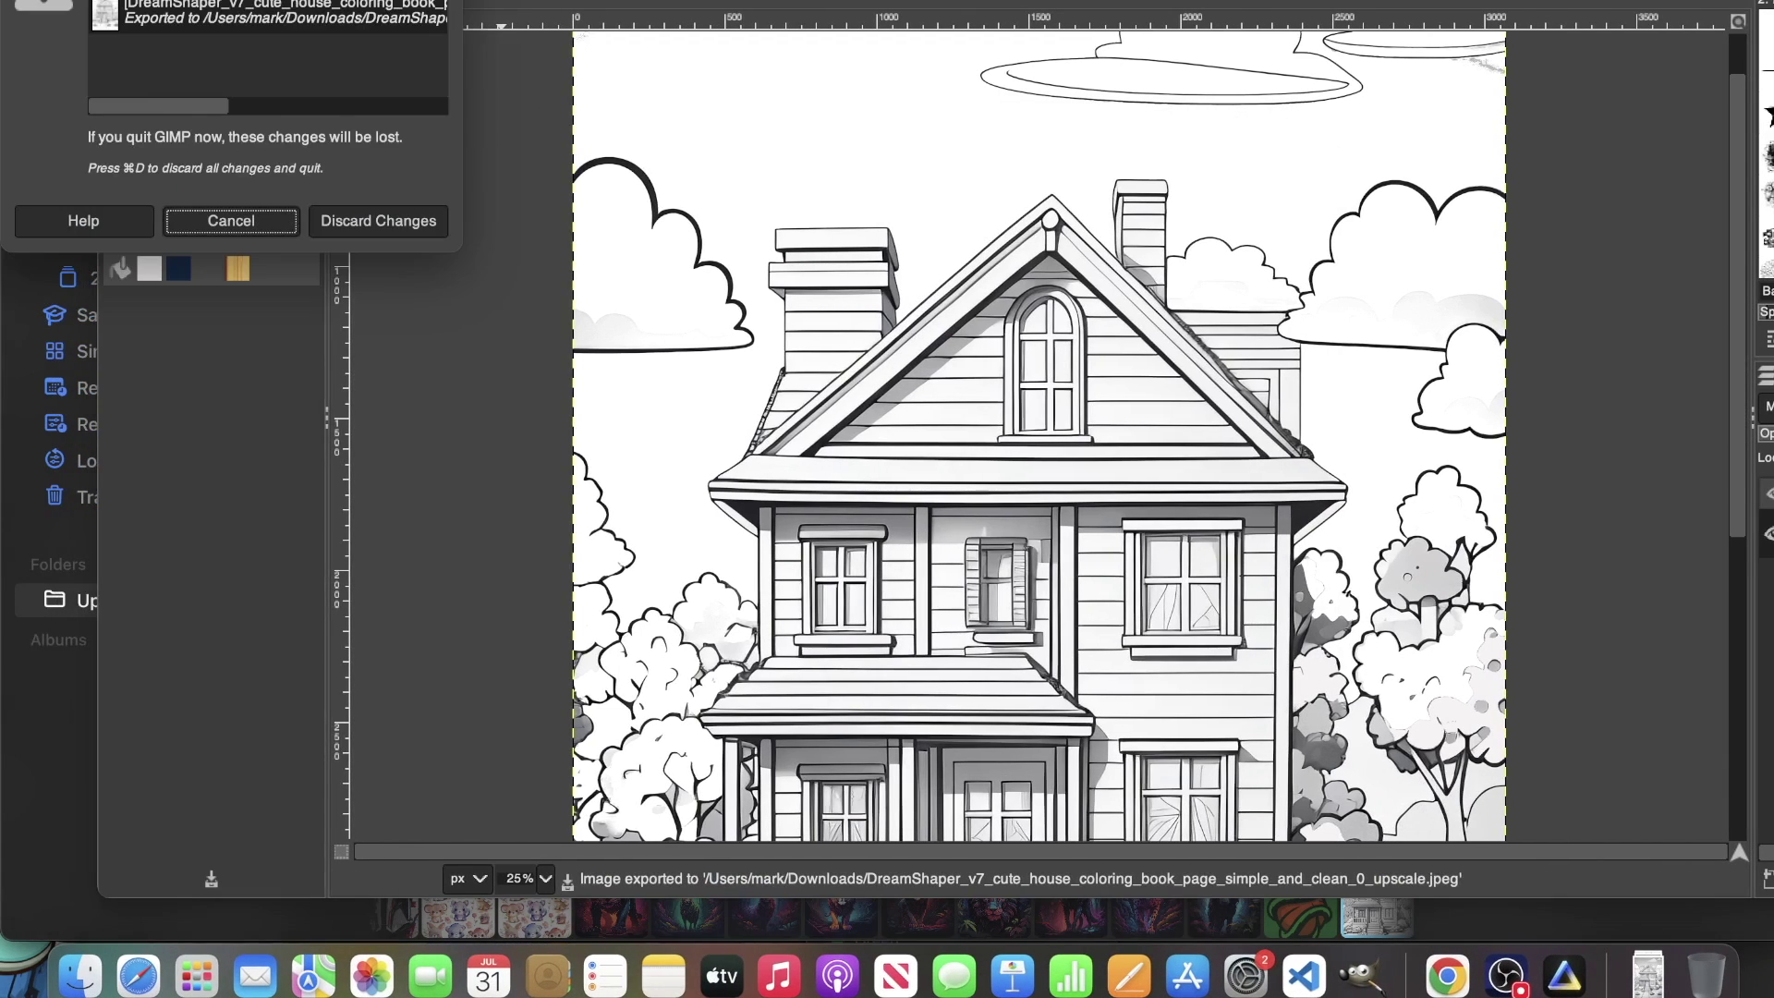
pyautogui.click(378, 225)
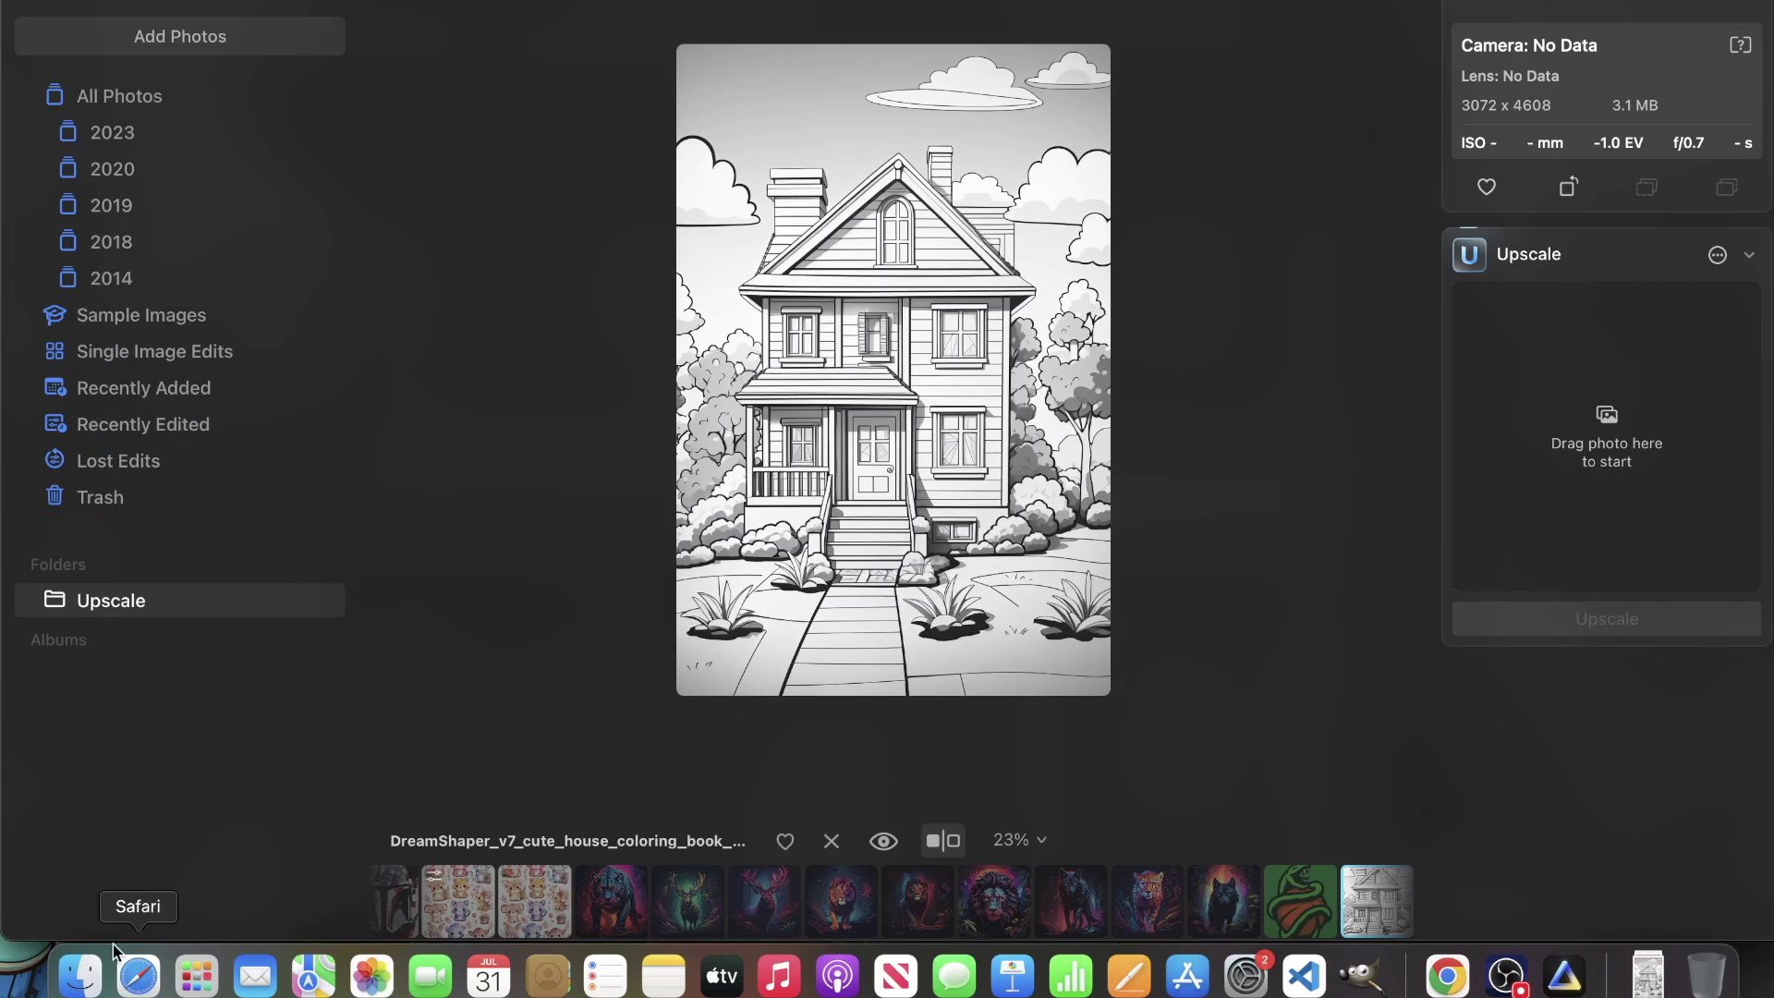
# Step: Open the exported upscaled house JPEG from the Downloads folder in Preview, enlarge it for review, and close the Finder window
pyautogui.click(80, 974)
pyautogui.doubleClick(1191, 536)
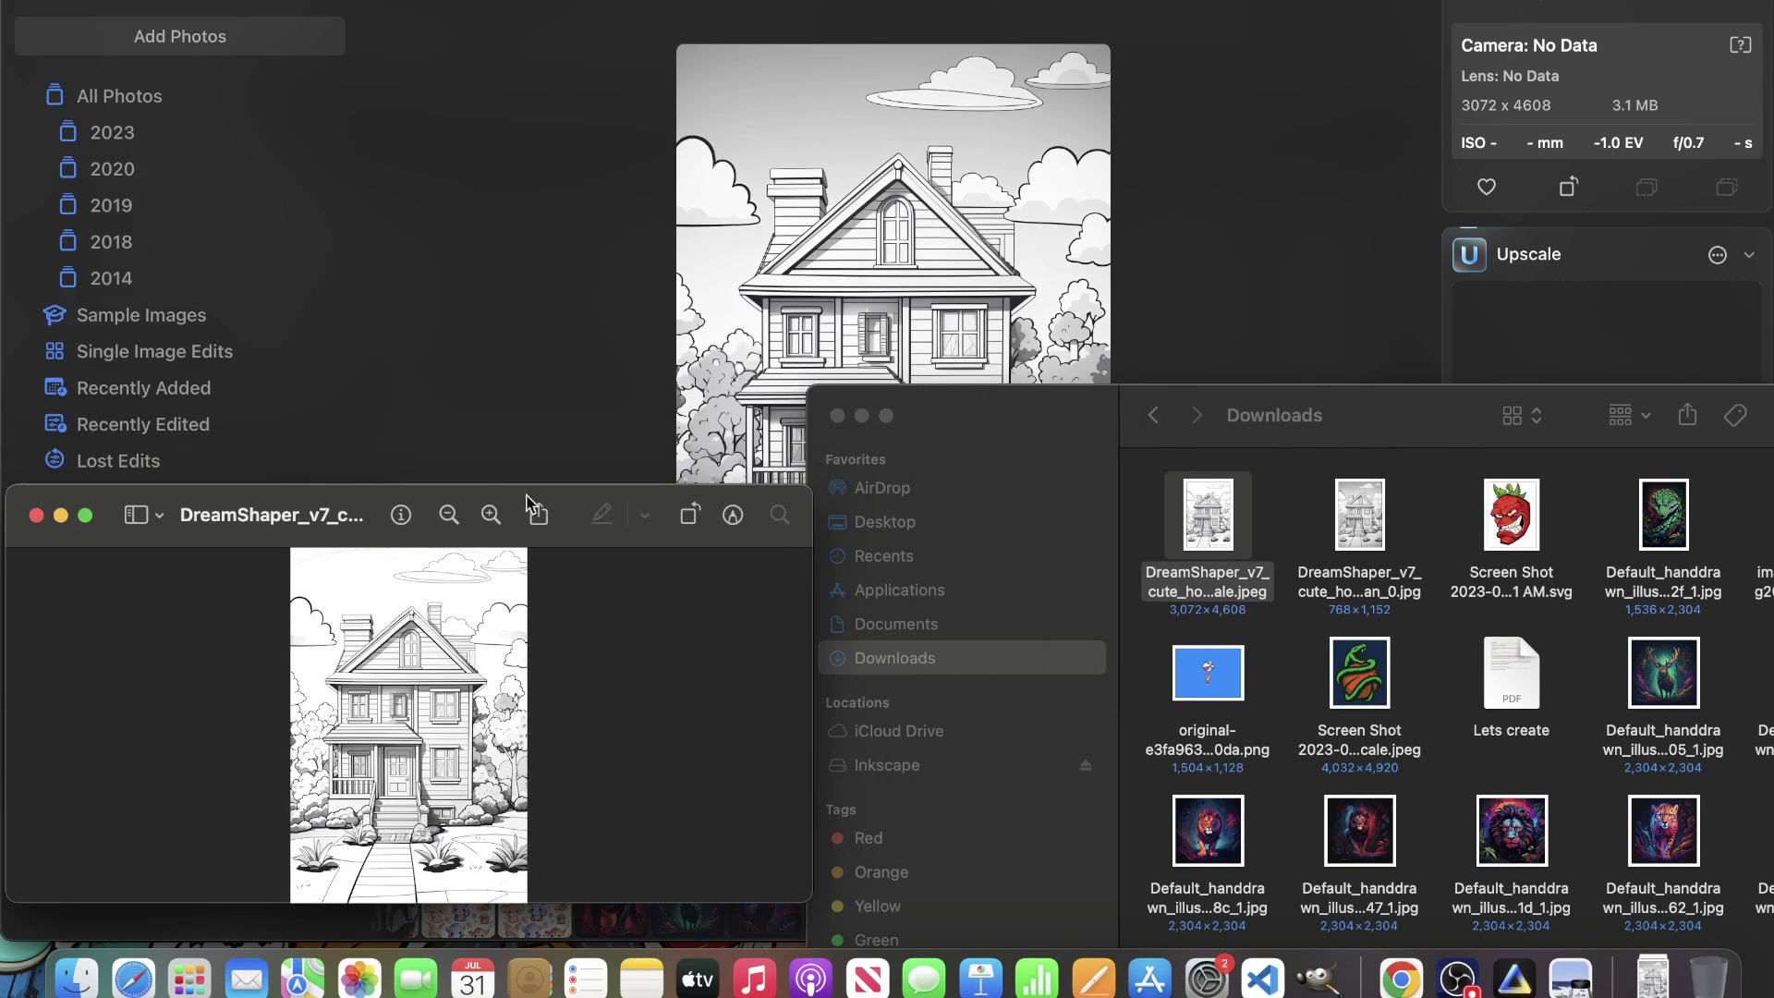
pyautogui.moveTo(814, 490); pyautogui.dragTo(784, 135)
pyautogui.moveTo(945, 412); pyautogui.dragTo(936, 411)
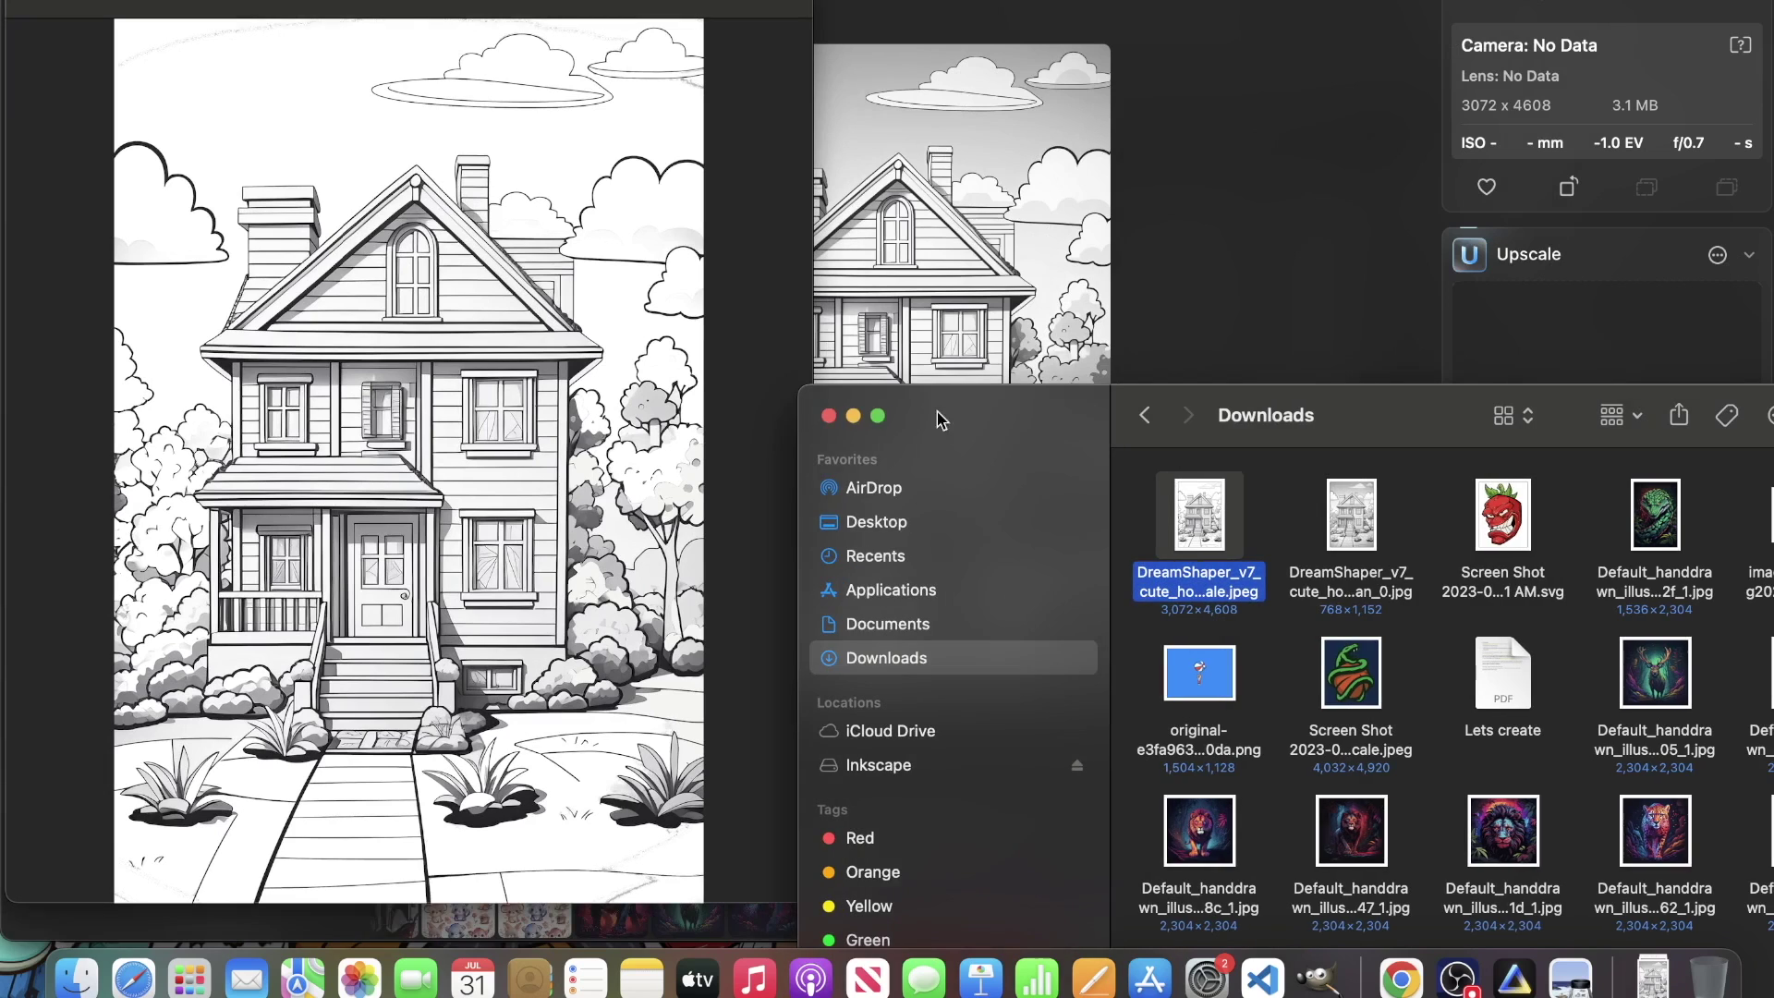
pyautogui.click(828, 416)
pyautogui.moveTo(399, 4); pyautogui.dragTo(1476, 0)
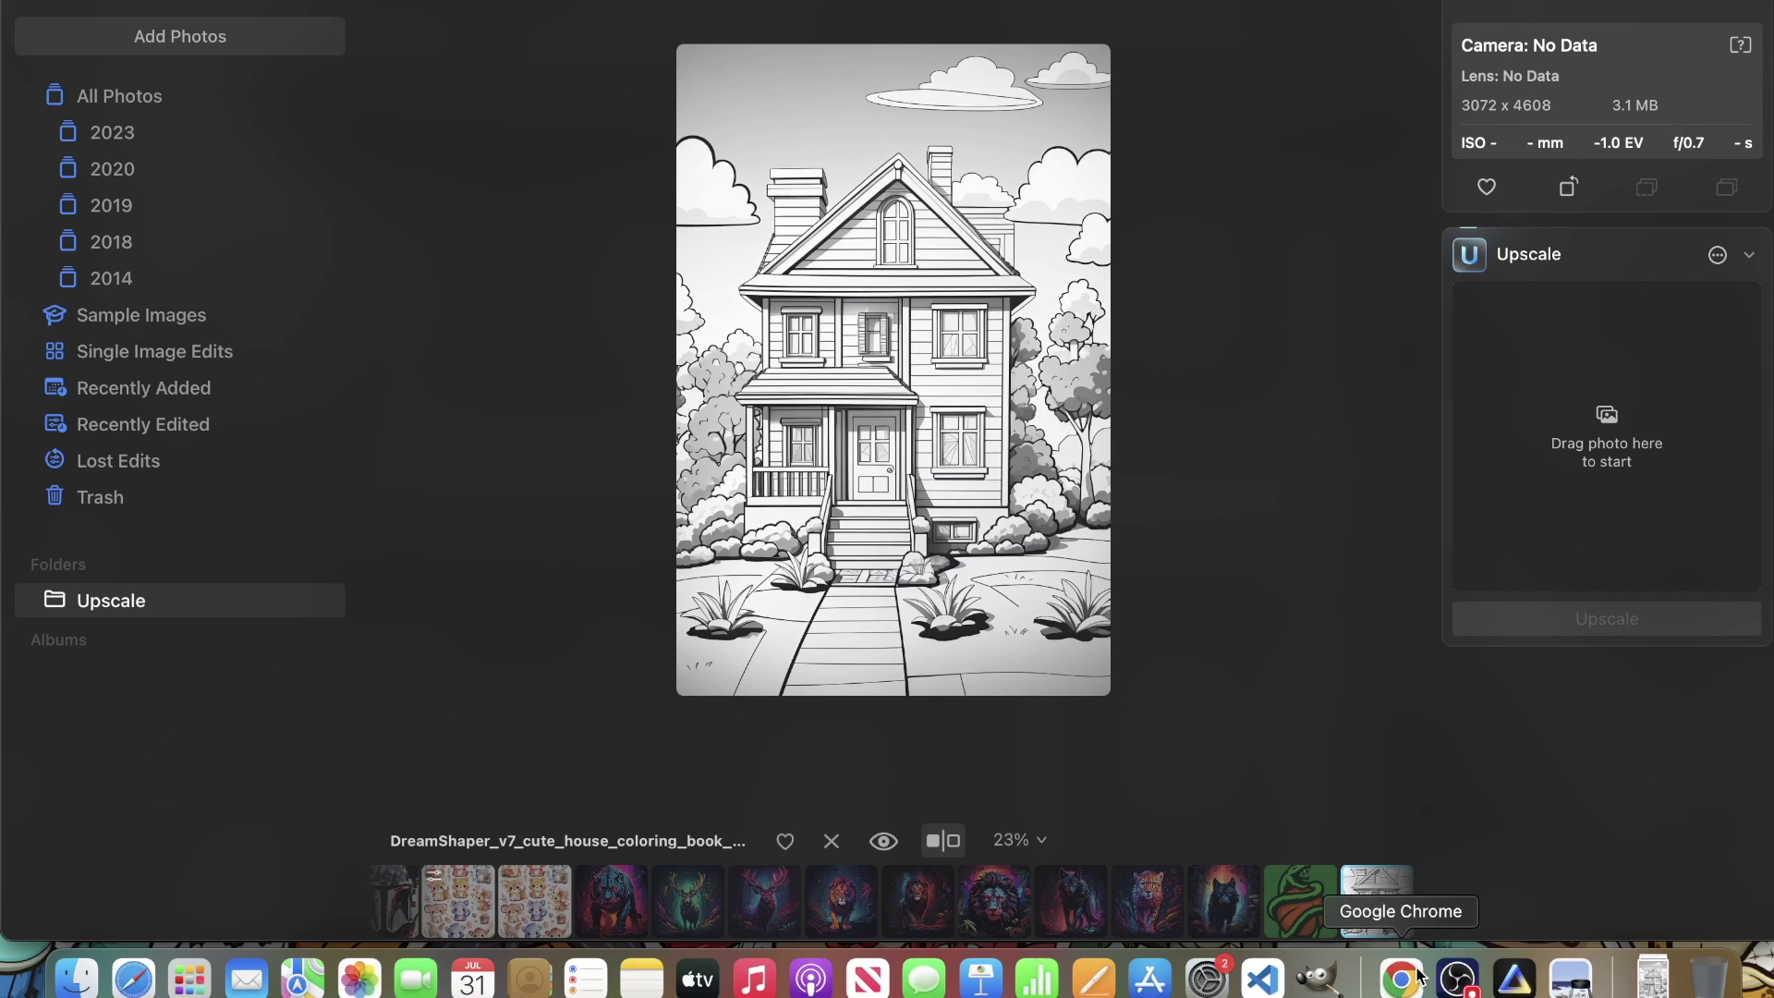
# Step: Switch to Leonardo.Ai in Chrome and examine the earlier cute house generations with cub characters, enlarging several of them
pyautogui.click(1404, 970)
pyautogui.scroll(-10, 671, 730)
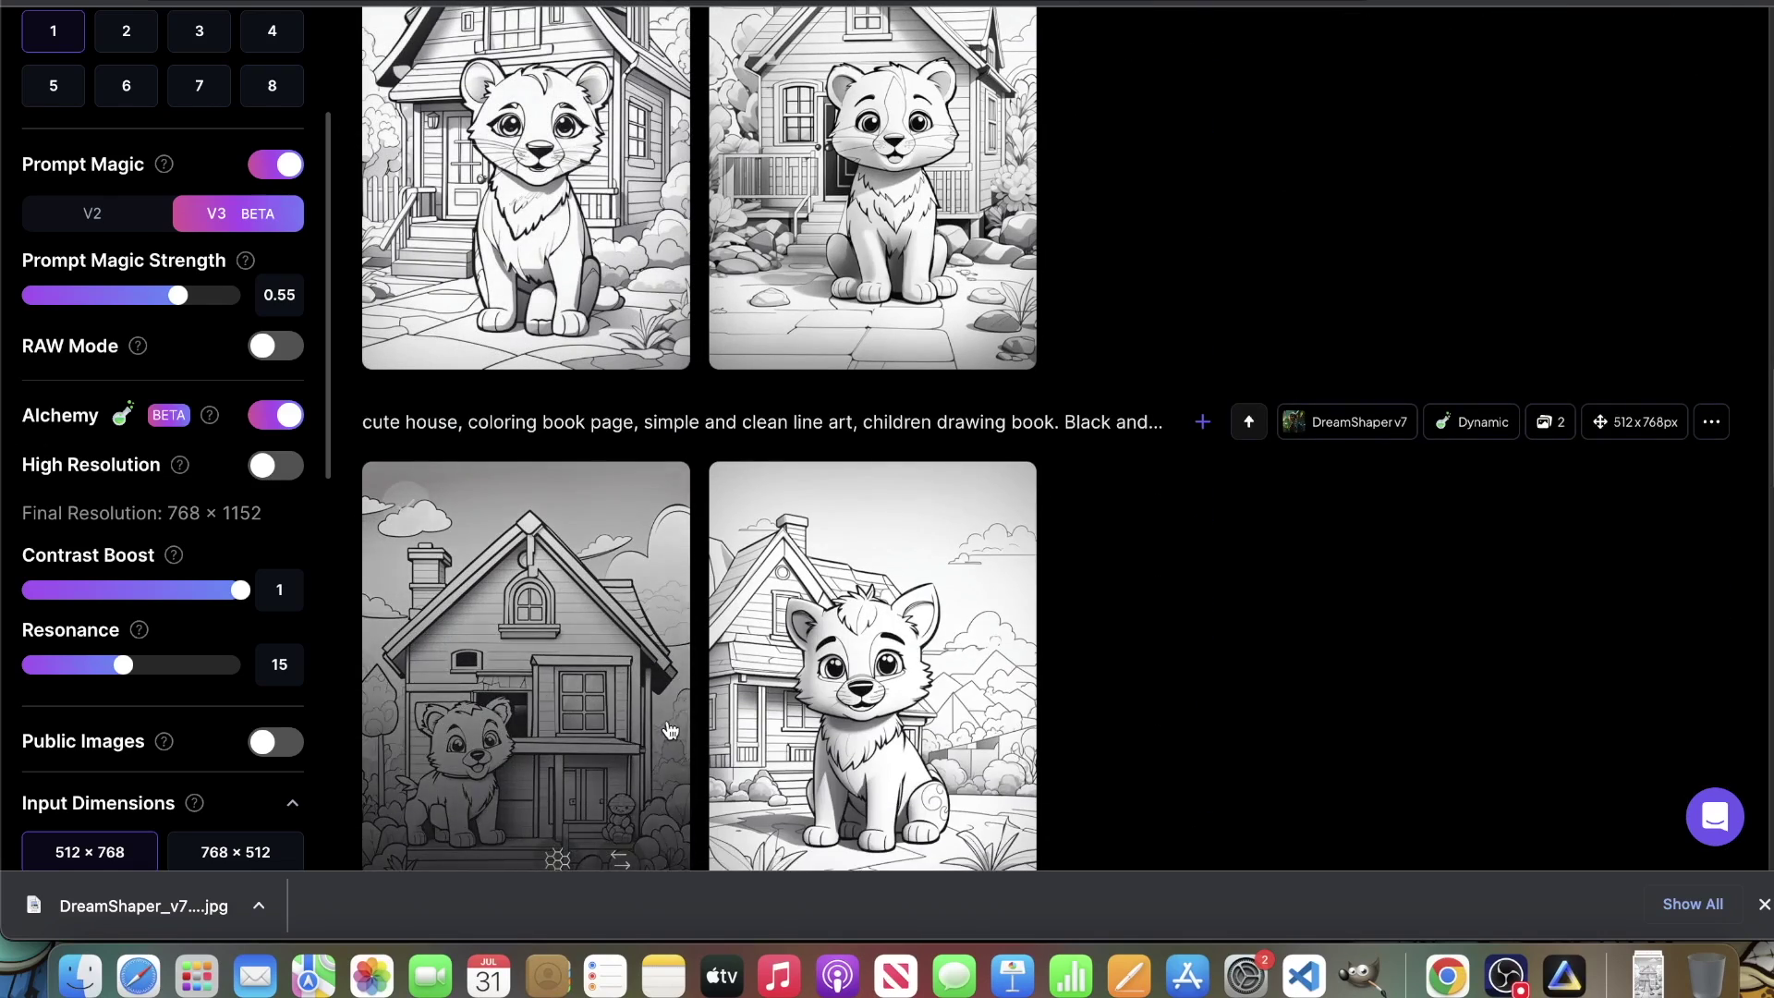
pyautogui.scroll(-2, 1306, 737)
pyautogui.click(987, 487)
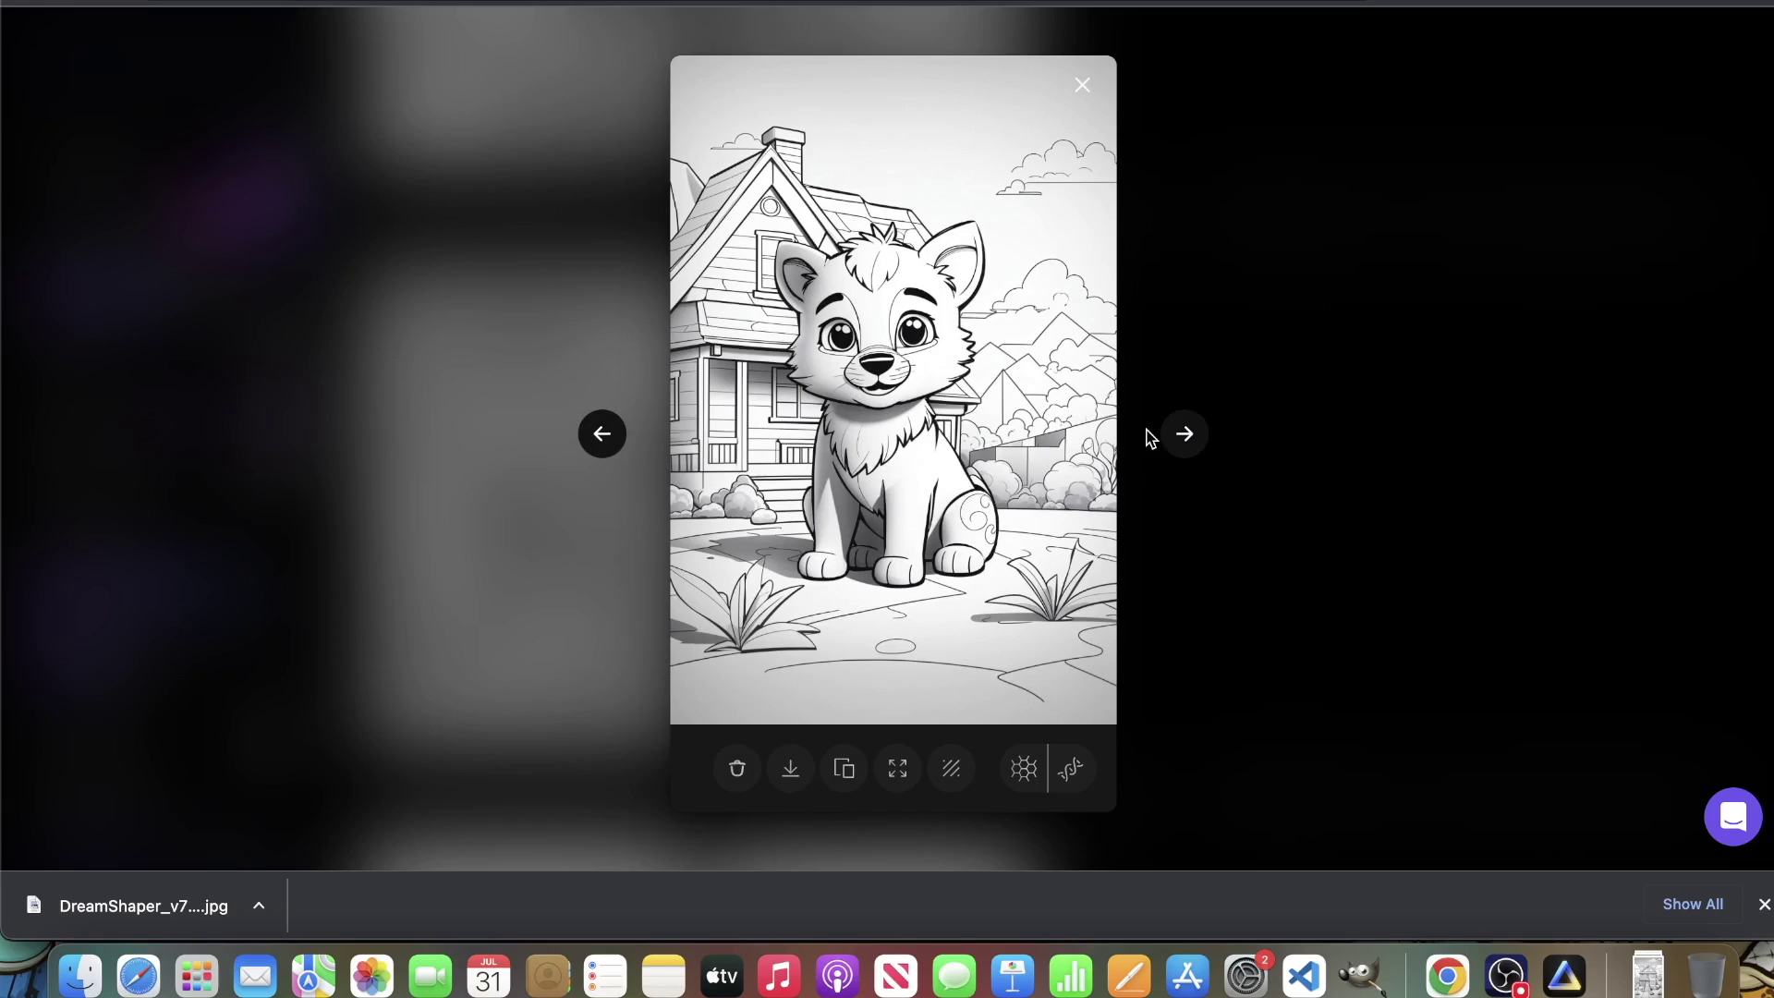
pyautogui.click(1247, 351)
pyautogui.click(1007, 388)
pyautogui.click(1264, 263)
pyautogui.scroll(-3, 951, 573)
pyautogui.click(594, 272)
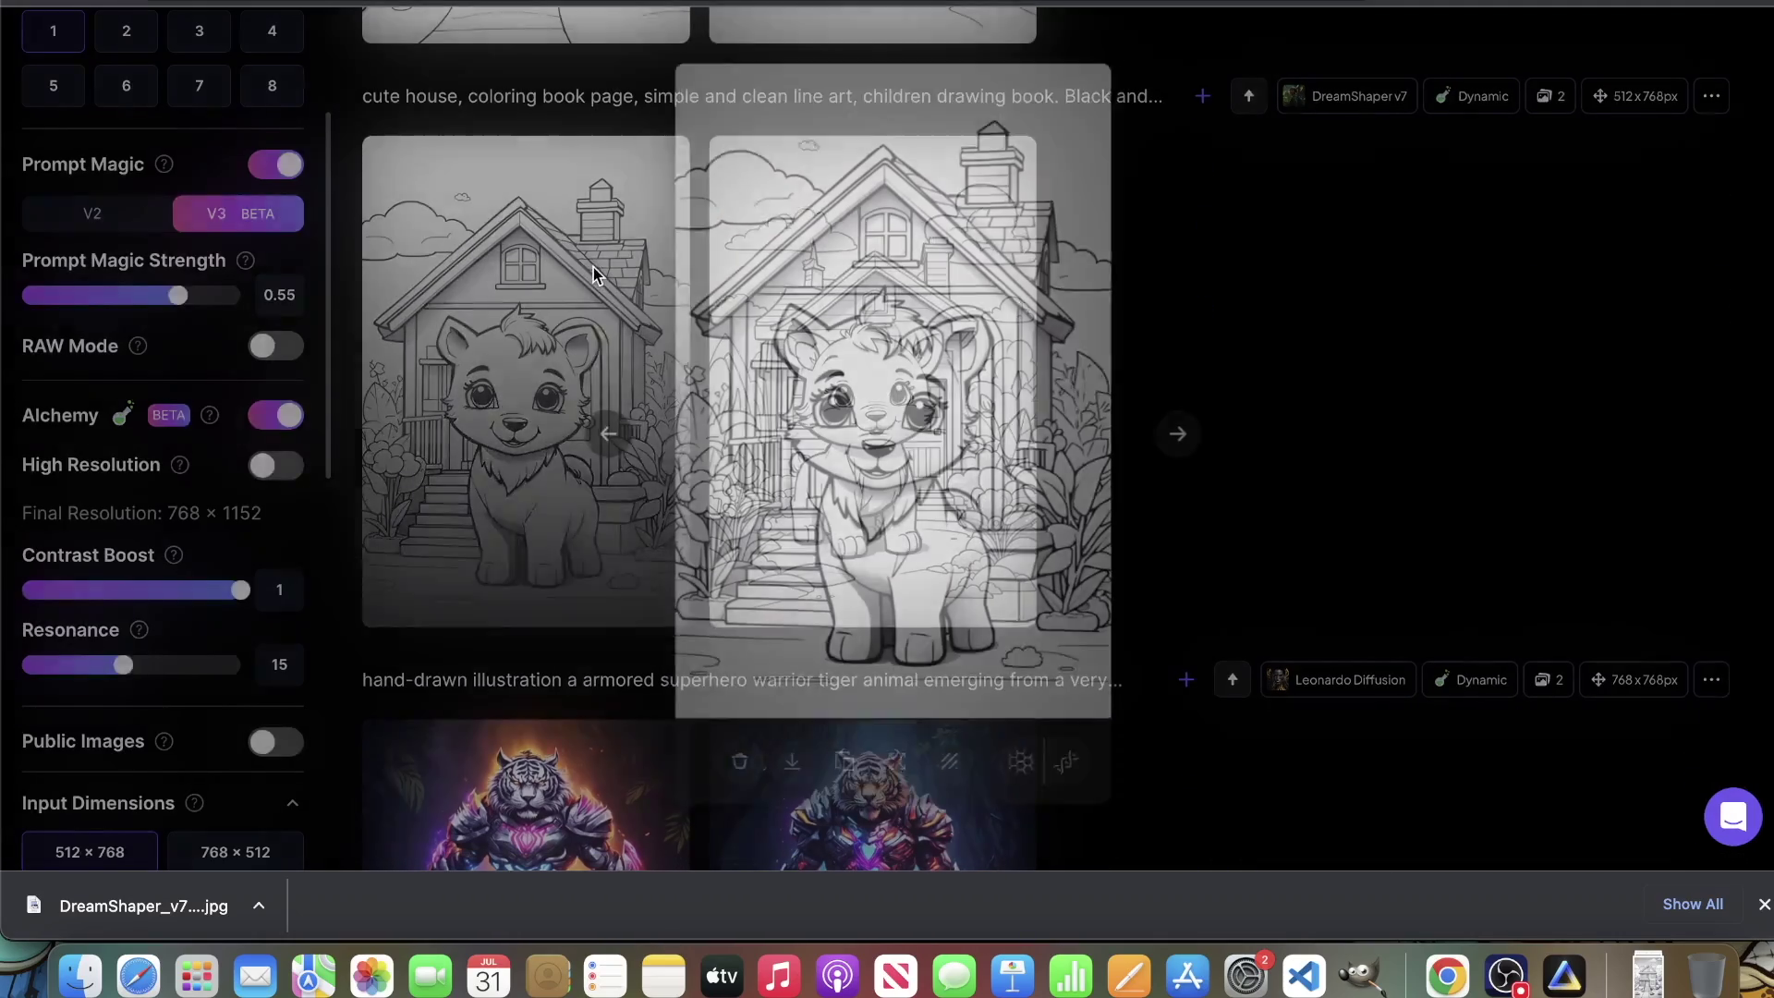
pyautogui.click(1249, 711)
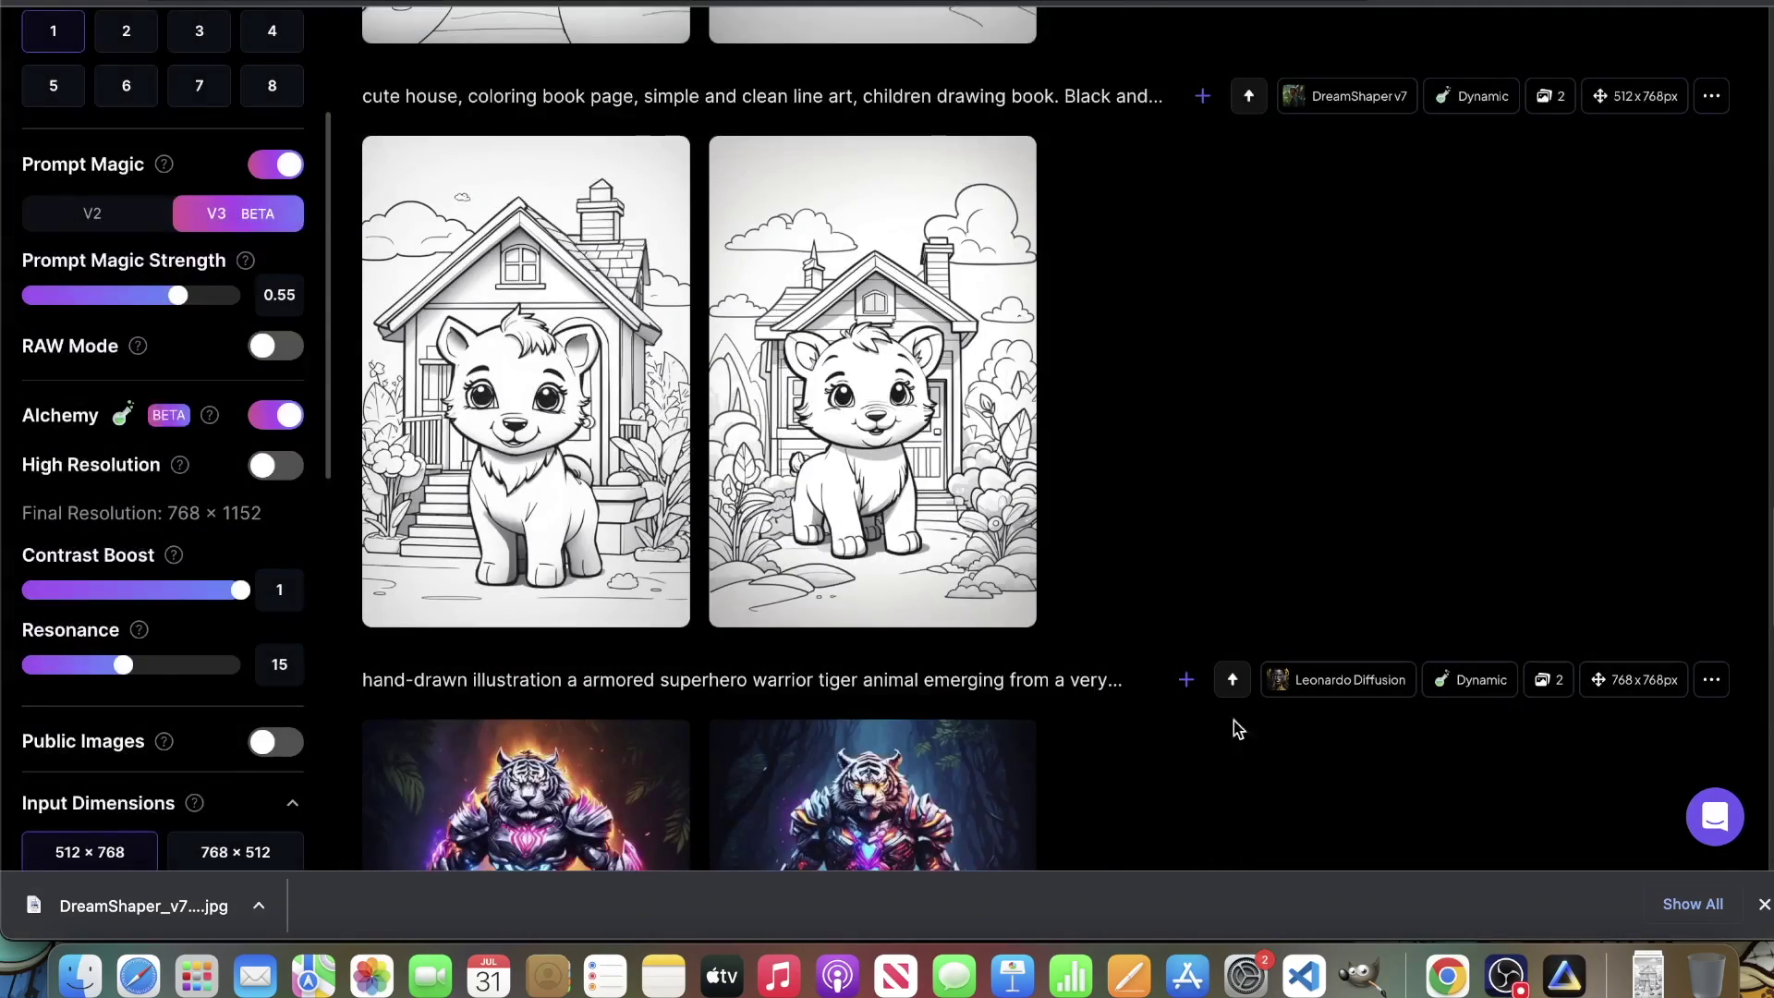
# Step: Remove "for kids" from the image generation prompt, leaving "simple coloring page" before "cartoon style"
pyautogui.scroll(10, 930, 166)
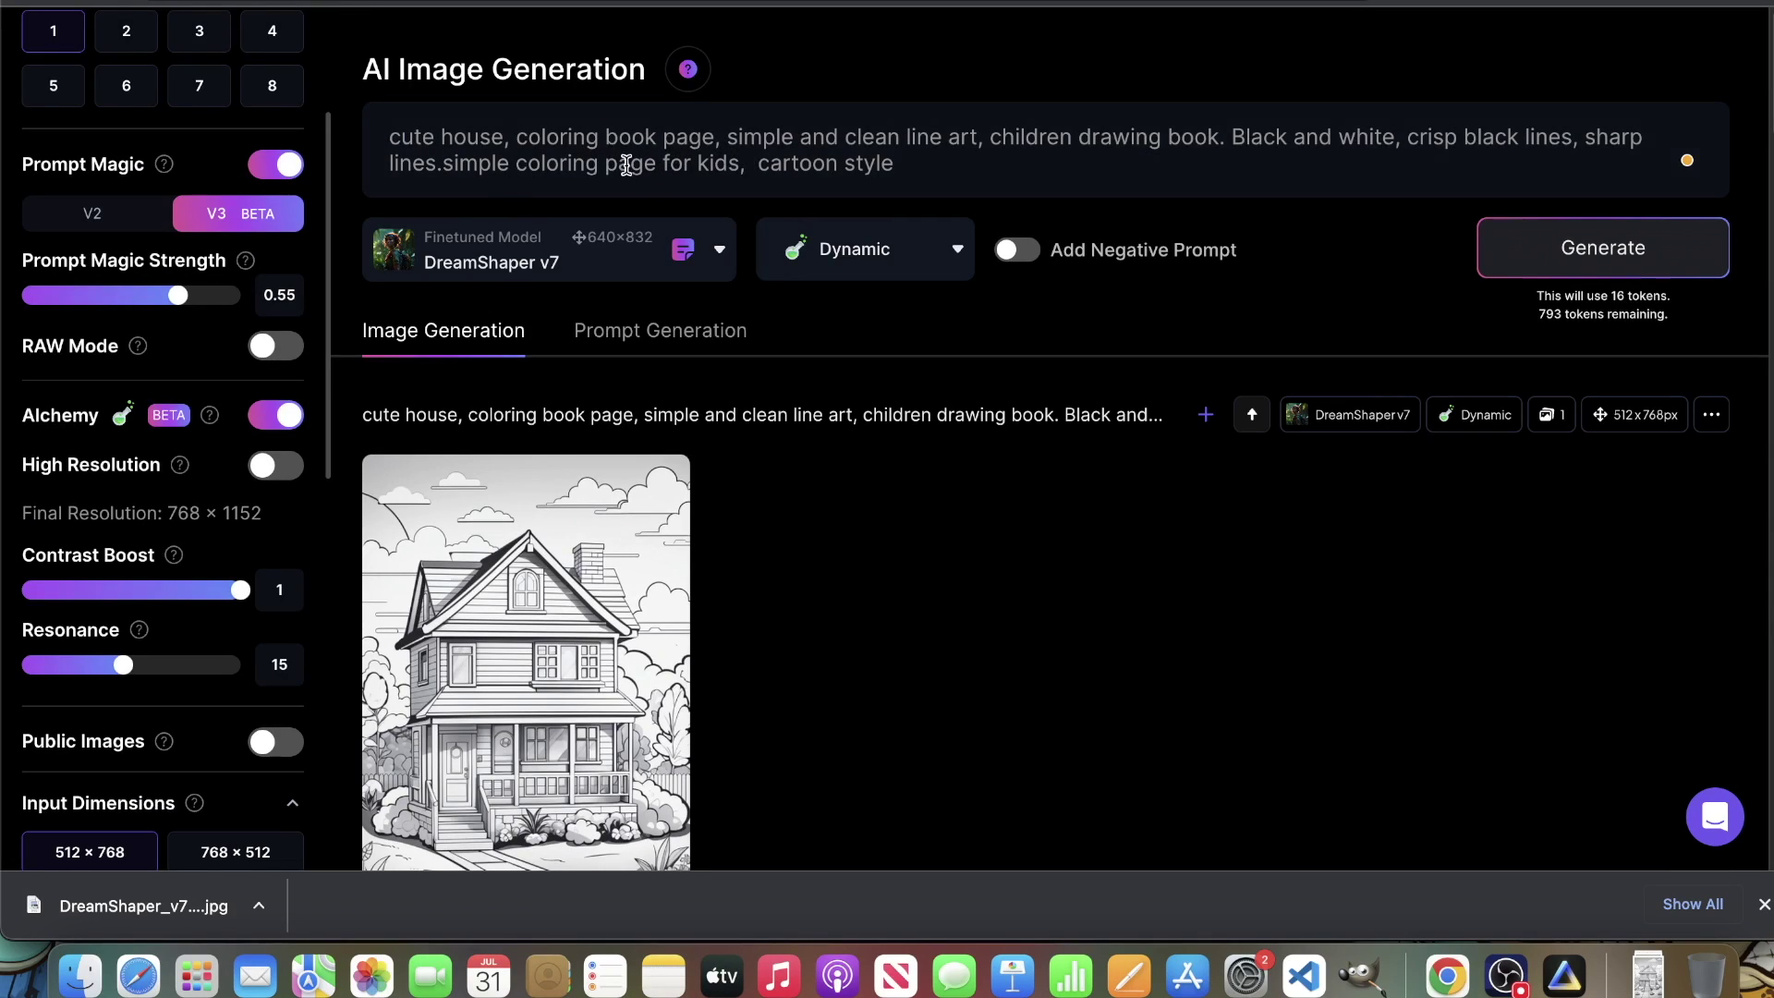
pyautogui.moveTo(739, 162); pyautogui.dragTo(699, 165)
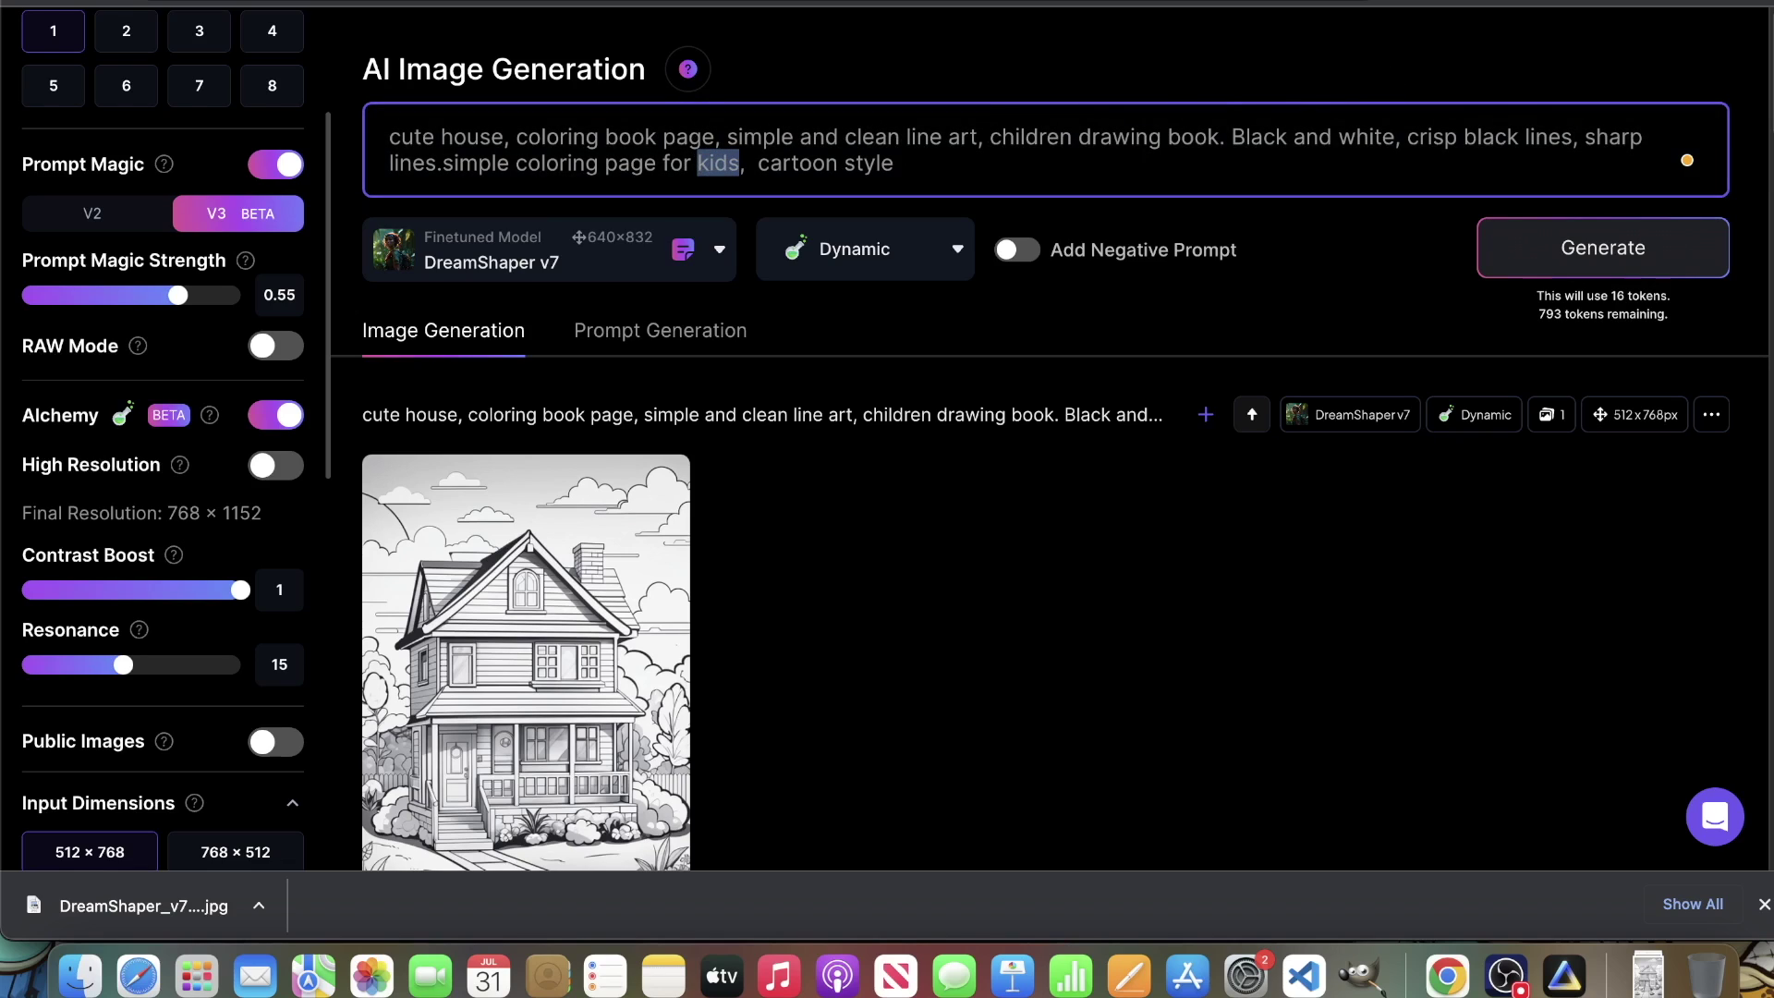
pyautogui.press('BackSpace')
pyautogui.press('BackSpace')
pyautogui.press('BackSpace')
pyautogui.press('BackSpace')
pyautogui.press('BackSpace')
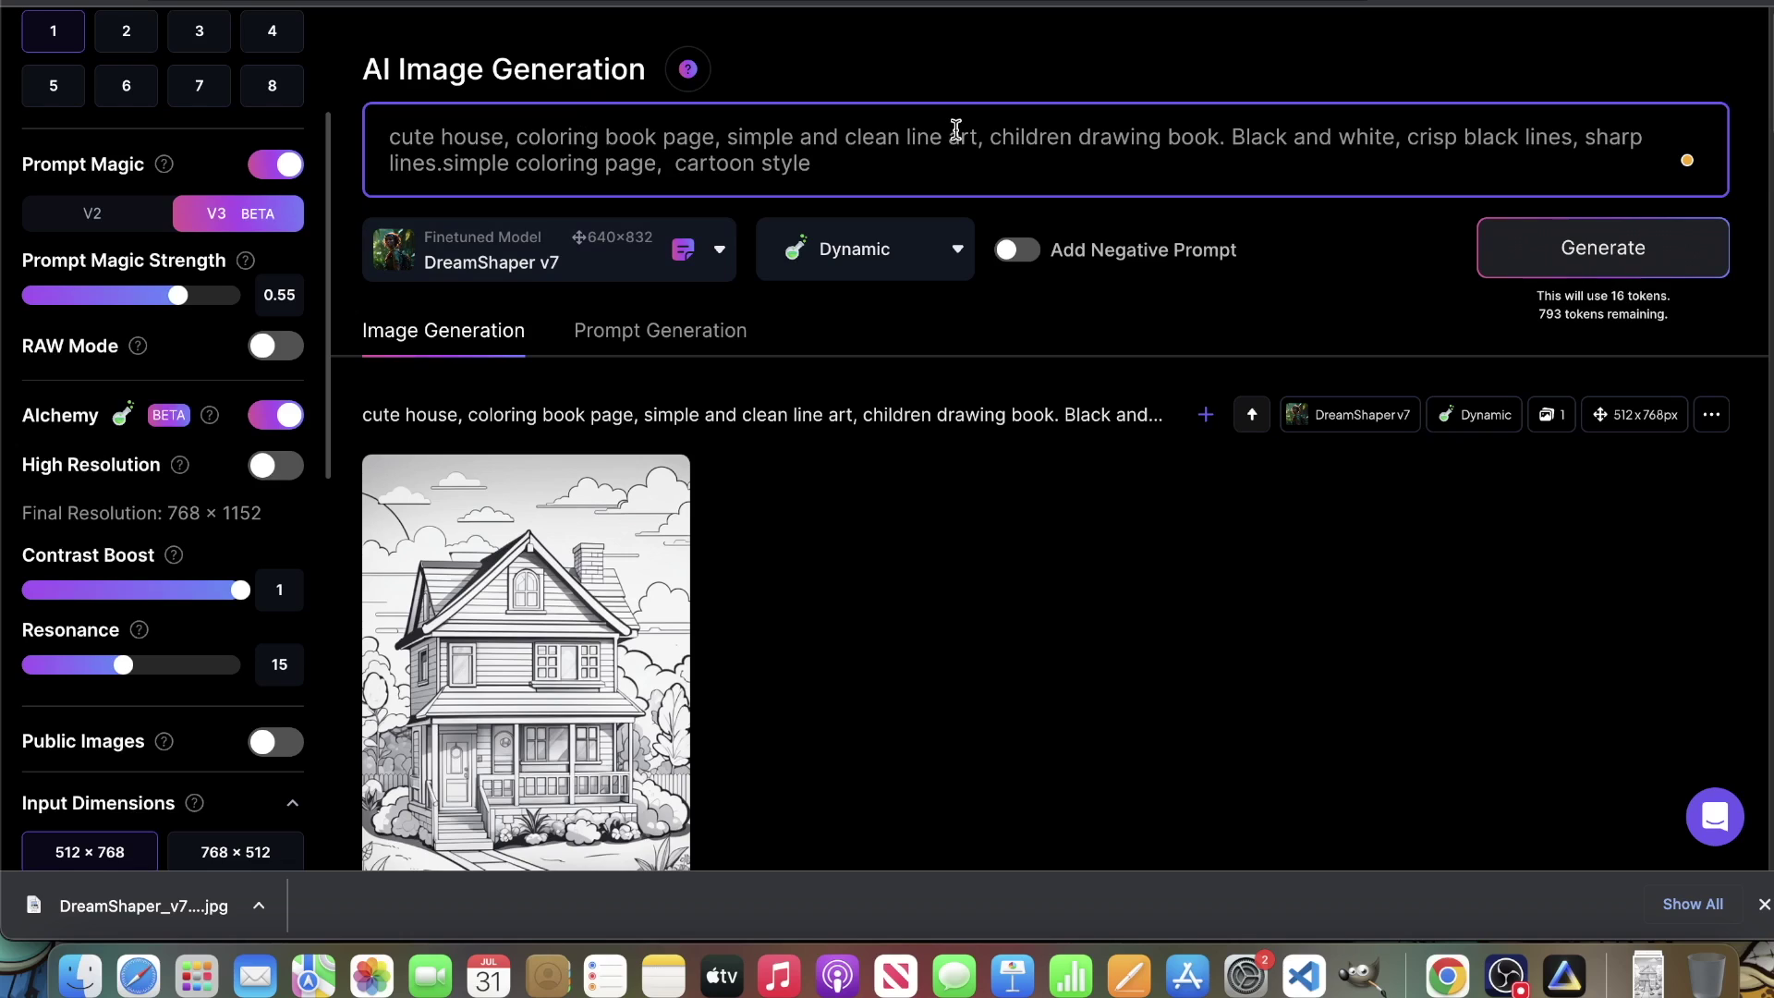
# Step: Replace "children" with "adult" in the prompt so that the phrase reads "adult drawing book"
pyautogui.doubleClick(1016, 132)
pyautogui.write('au')
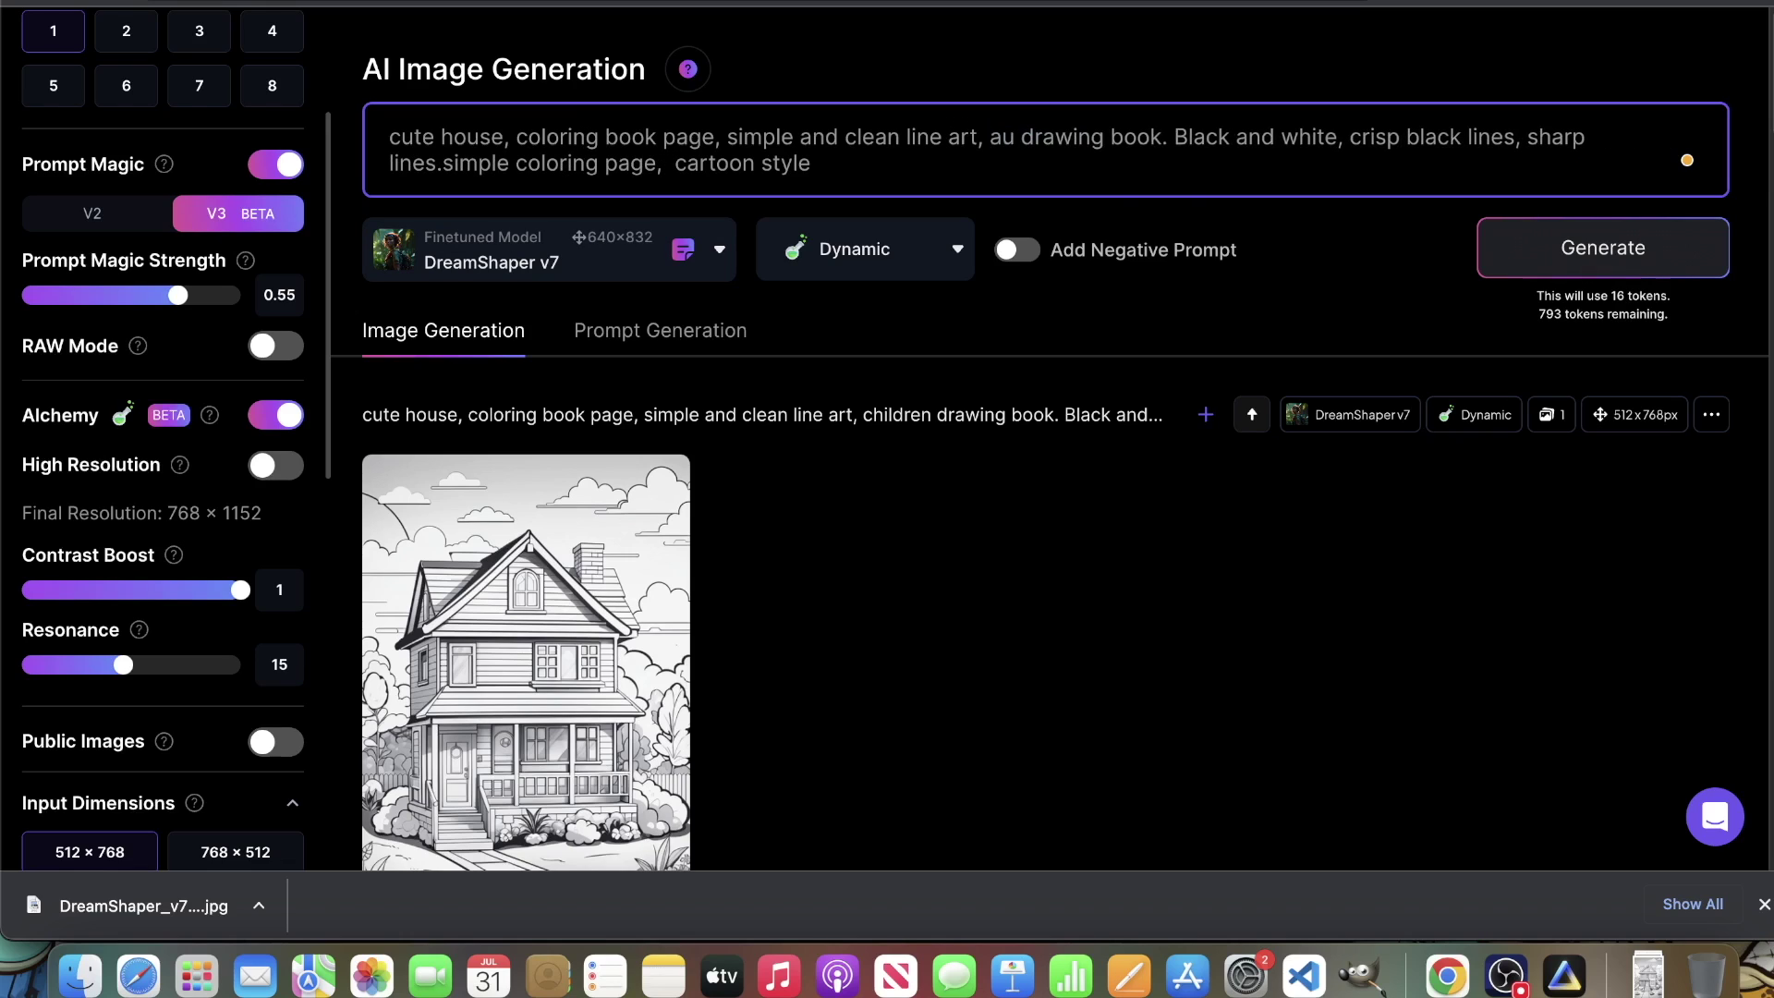
pyautogui.press('BackSpace')
pyautogui.write('dult')
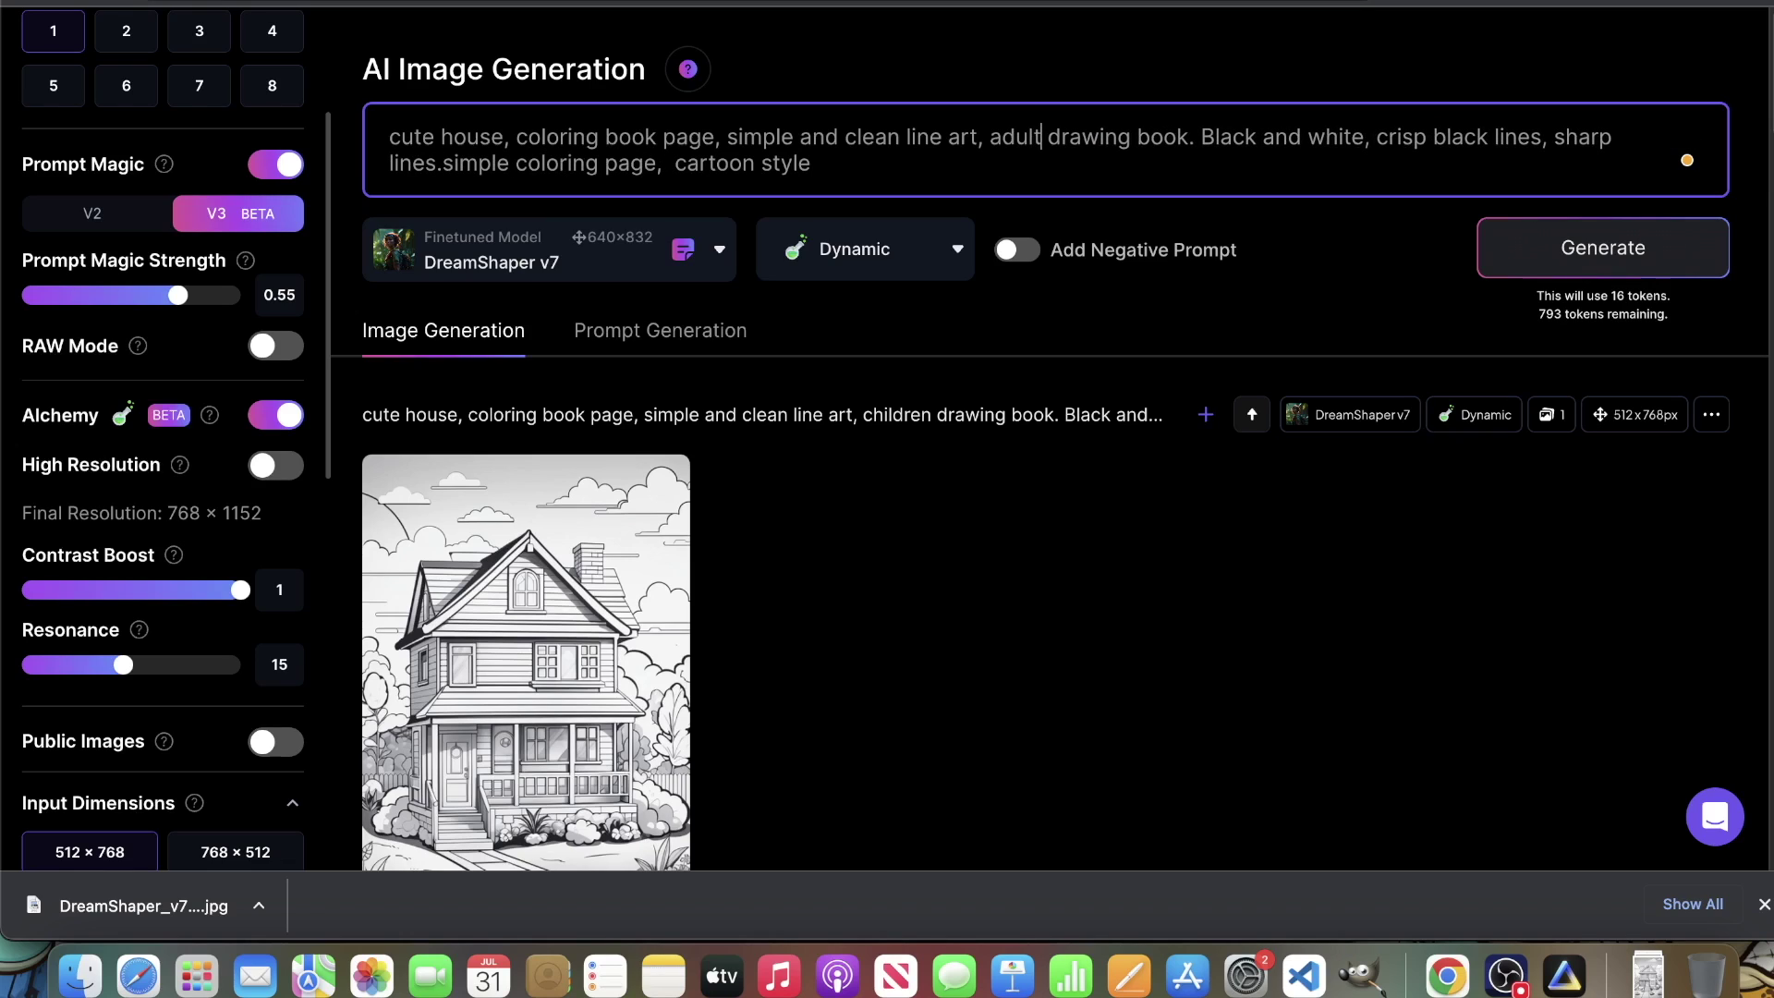
pyautogui.doubleClick(1160, 134)
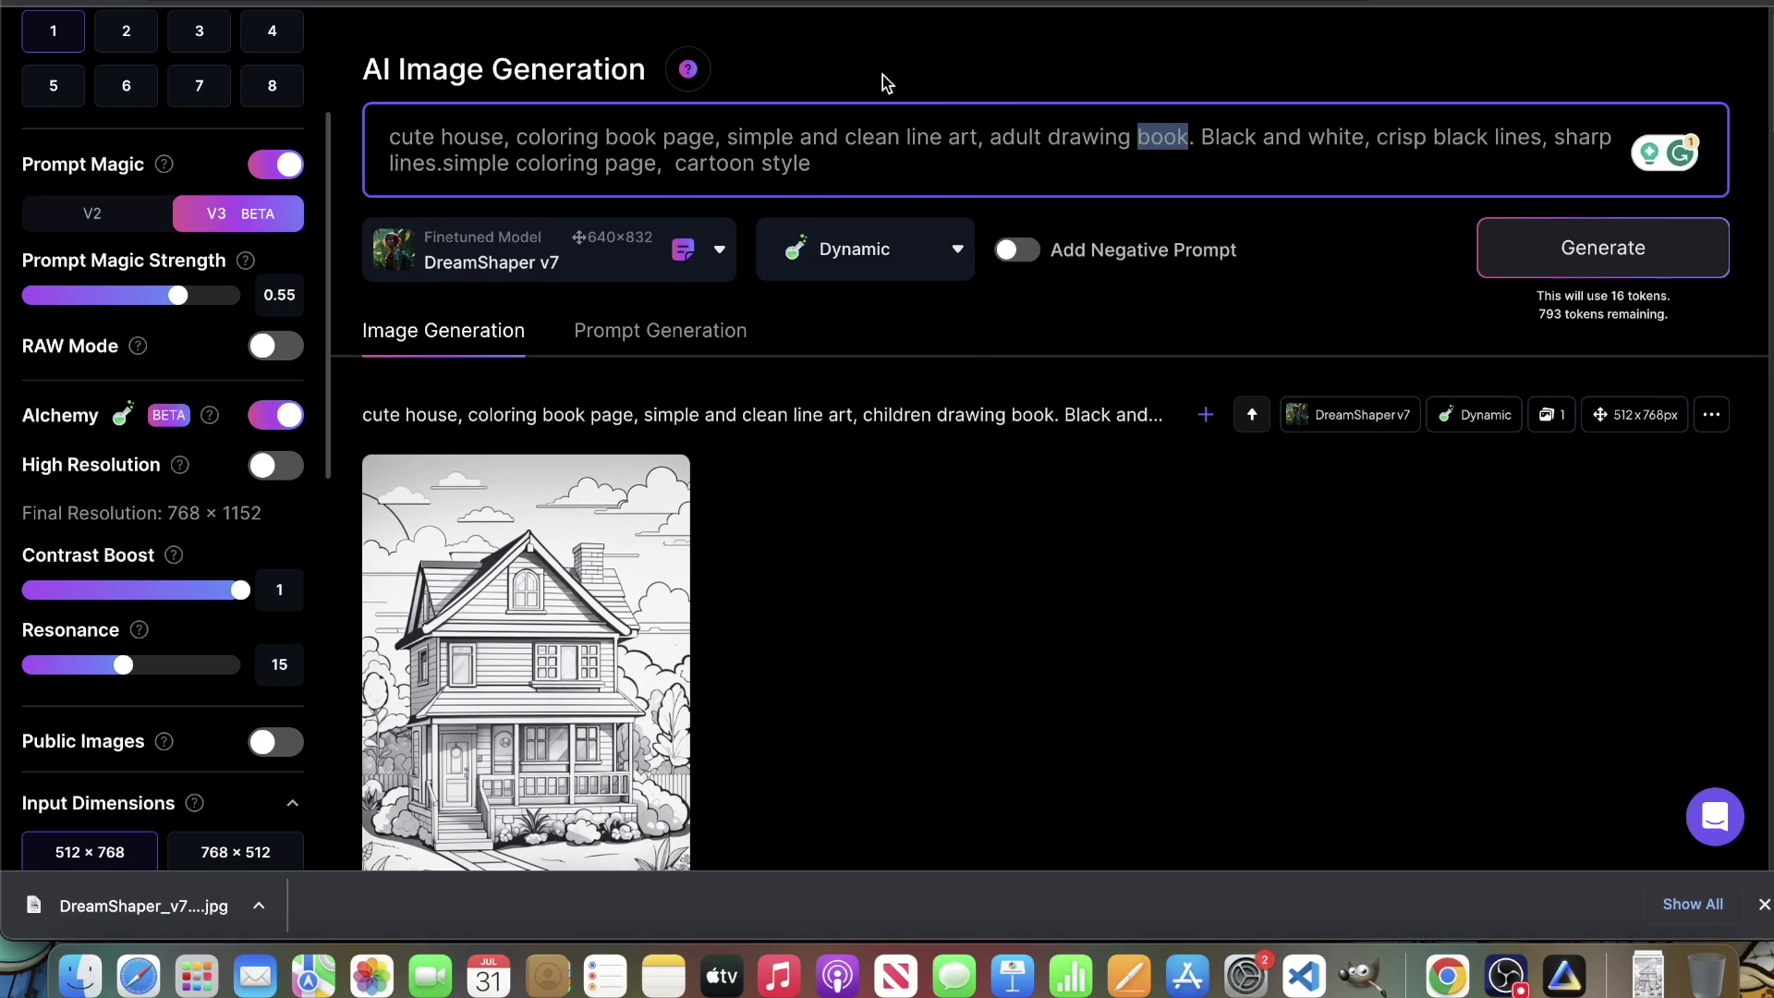
pyautogui.moveTo(996, 131); pyautogui.dragTo(1179, 134)
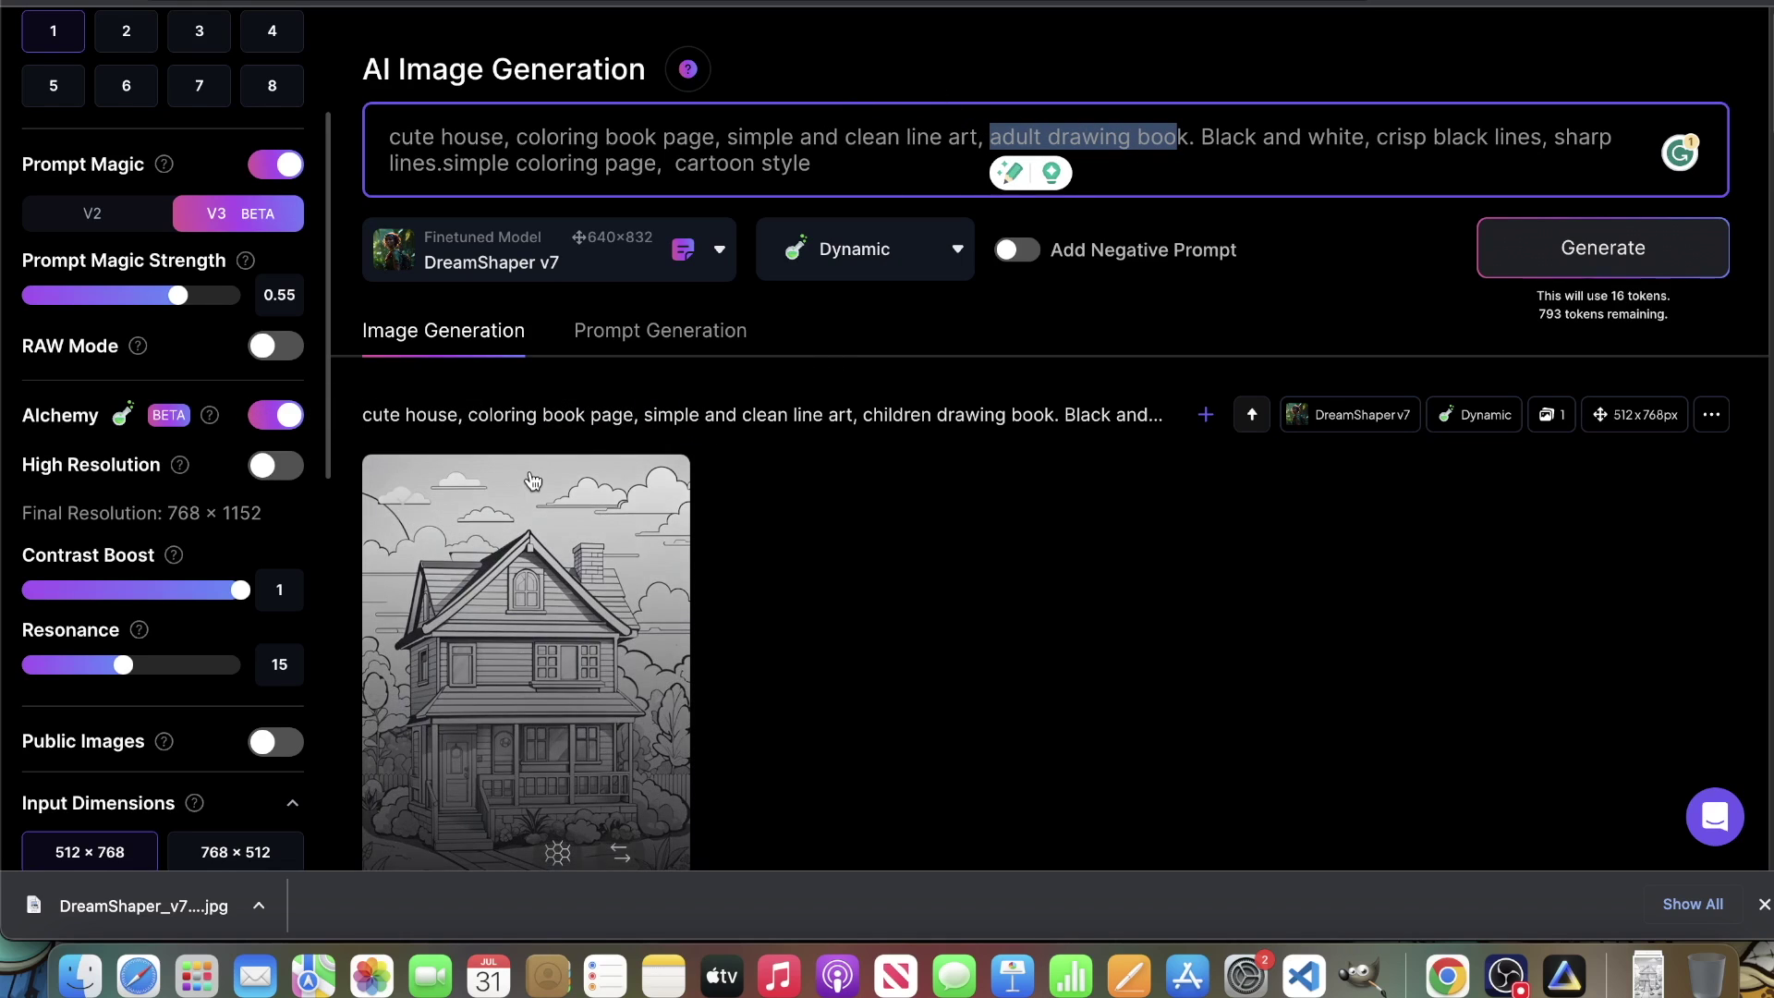
# Step: Generate an image from the revised adult drawing book prompt and look over the previous house generations
pyautogui.scroll(-1, 803, 508)
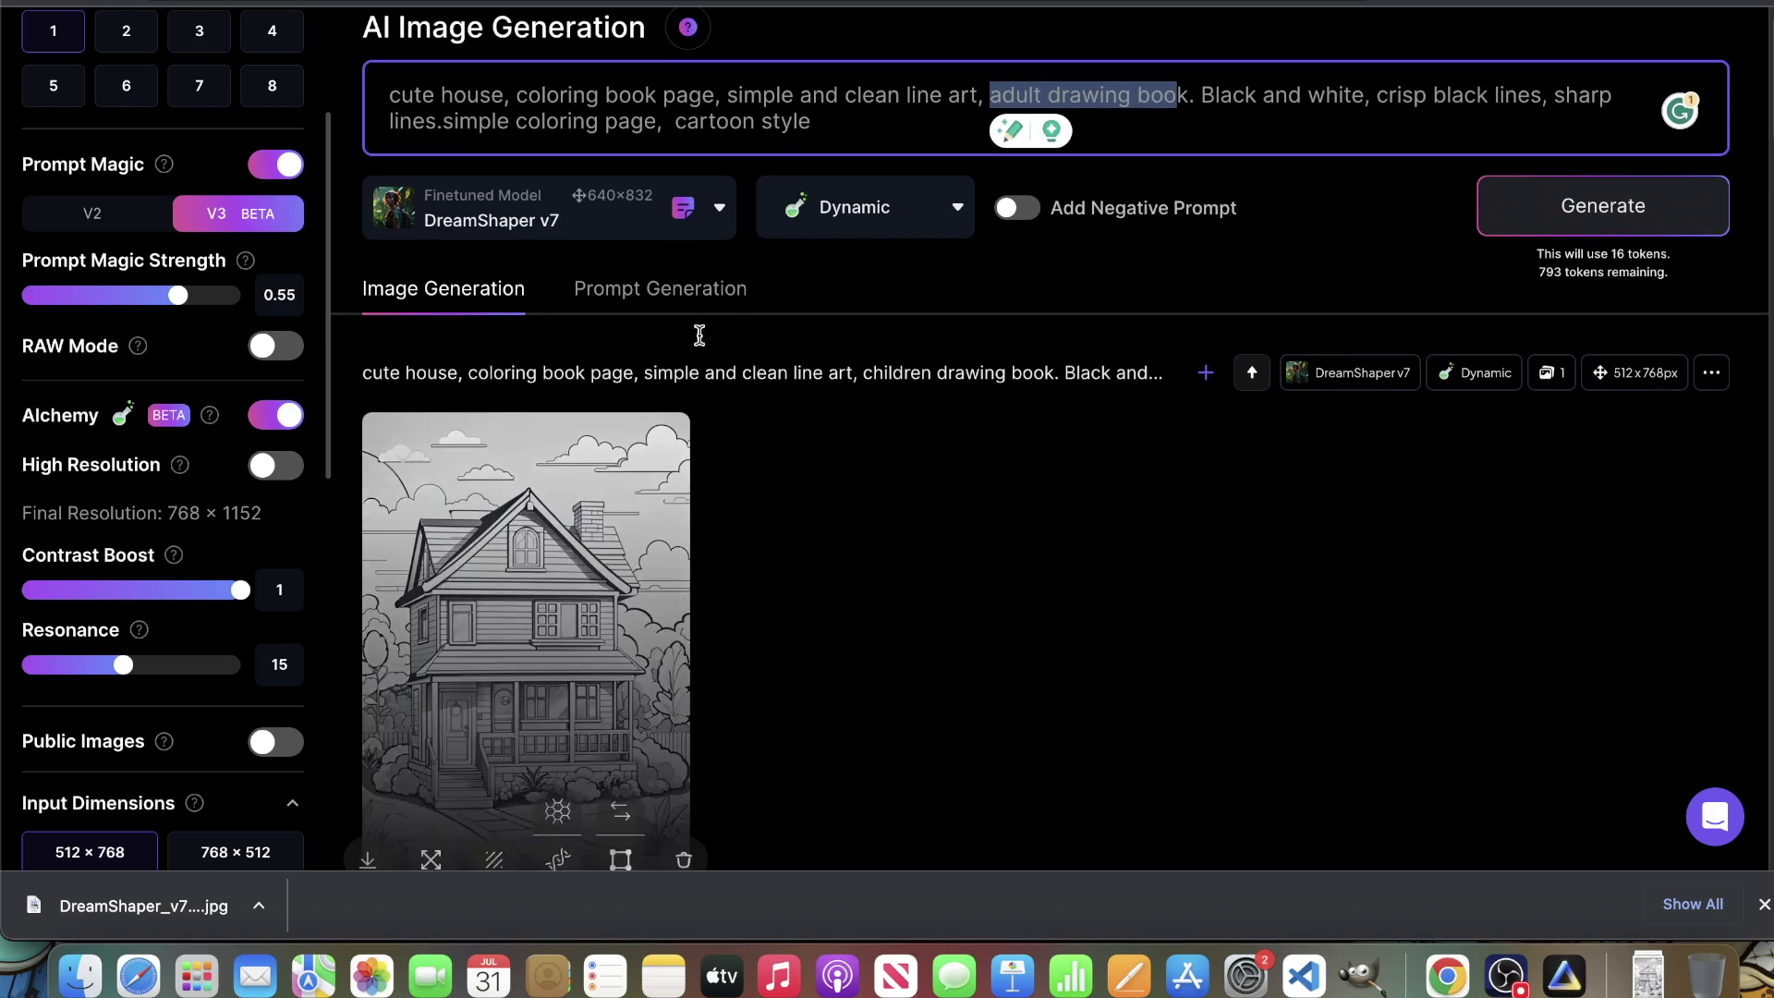
pyautogui.click(1570, 207)
pyautogui.scroll(-5, 851, 672)
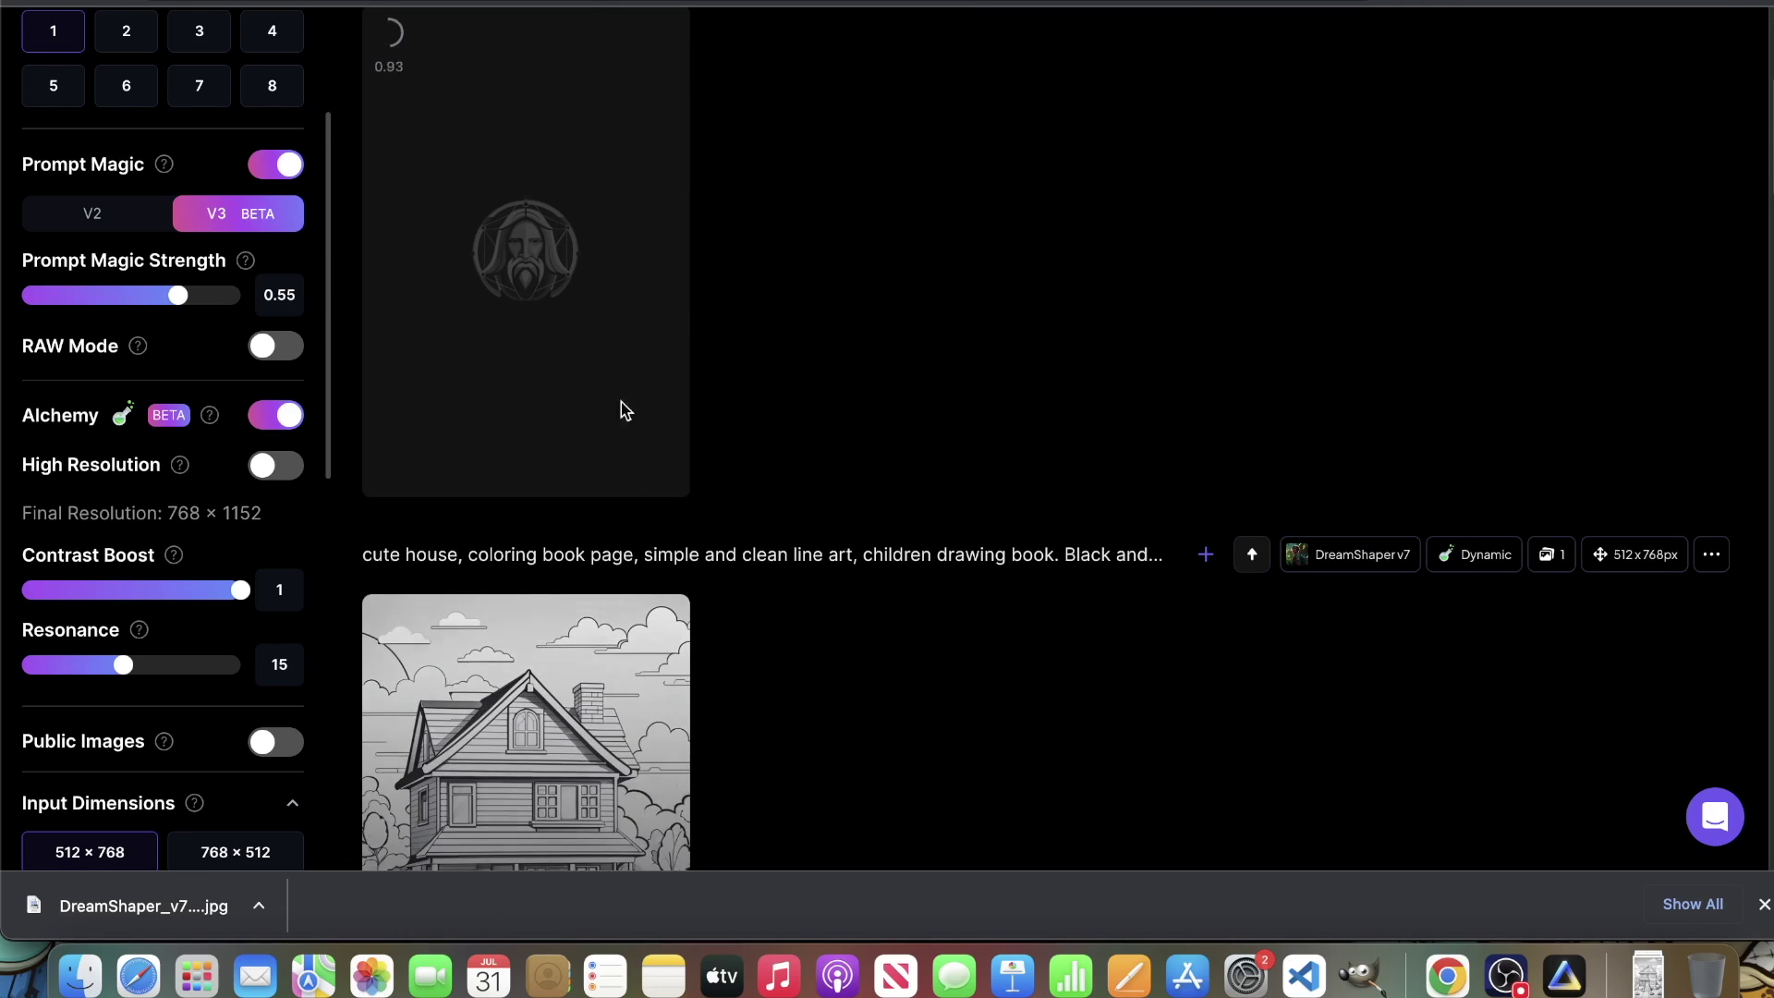
pyautogui.scroll(-5, 632, 631)
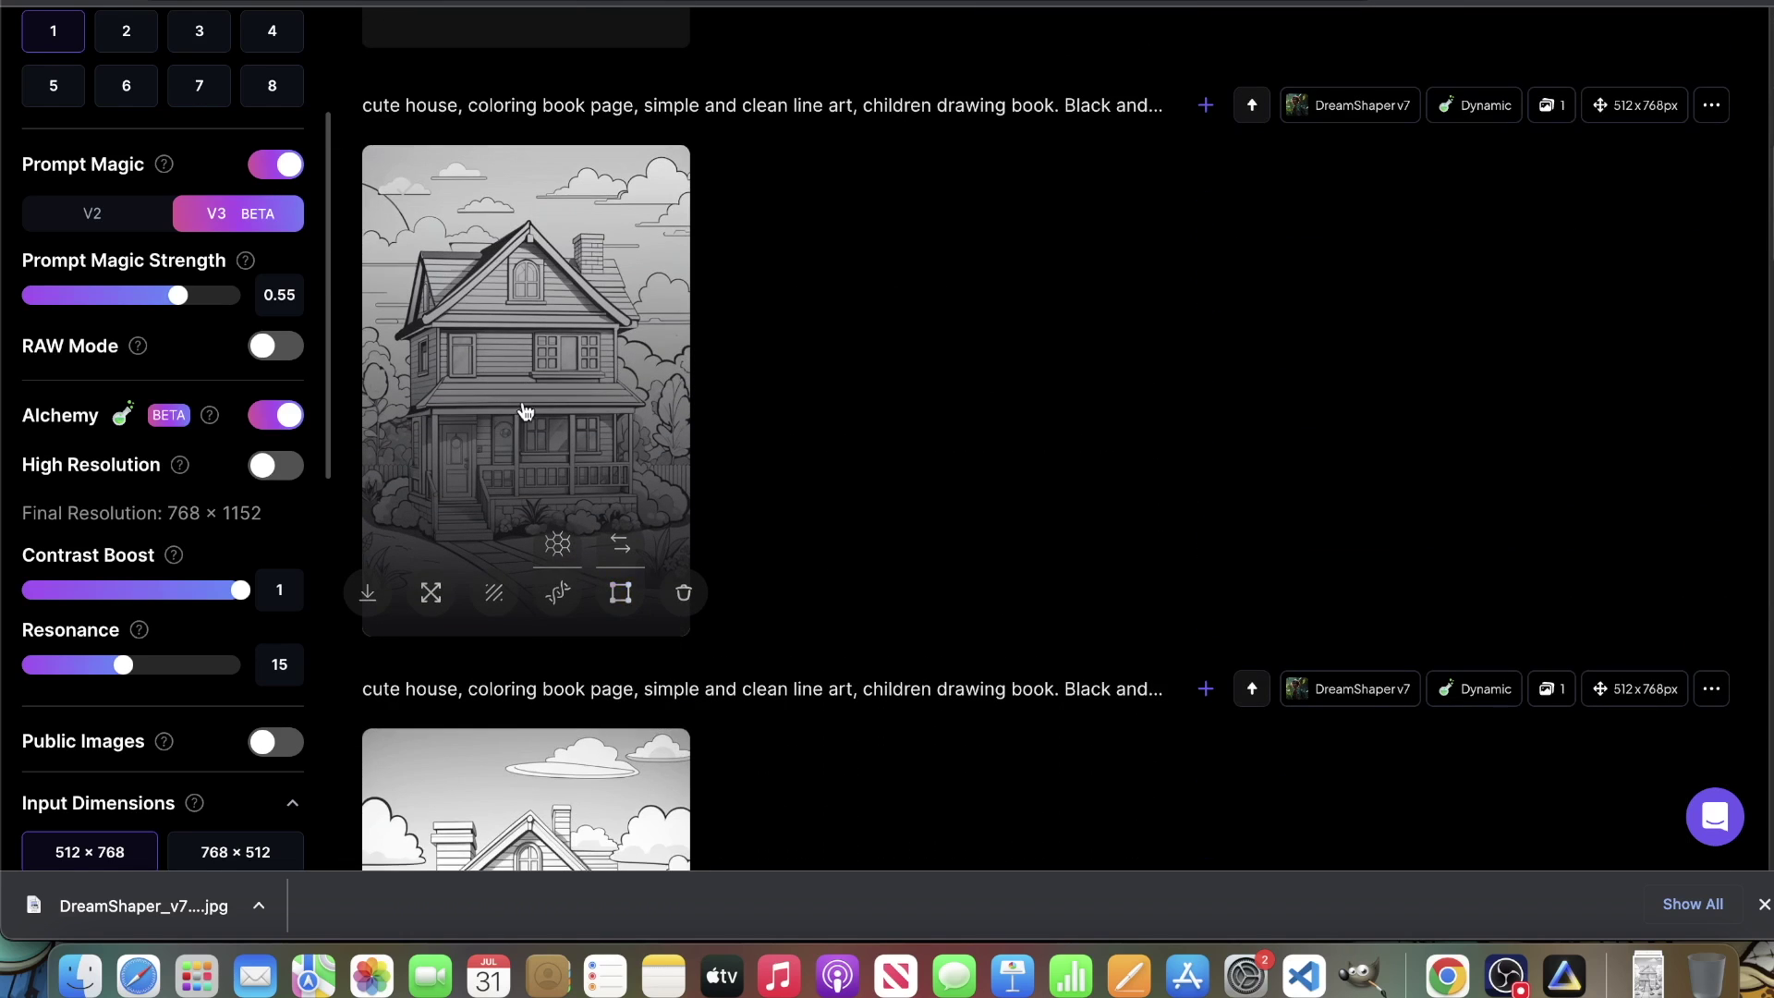
# Step: Return to the pending adult drawing book generation and reload the page
pyautogui.scroll(6, 478, 491)
pyautogui.scroll(3, 123, 565)
pyautogui.scroll(4, 782, 558)
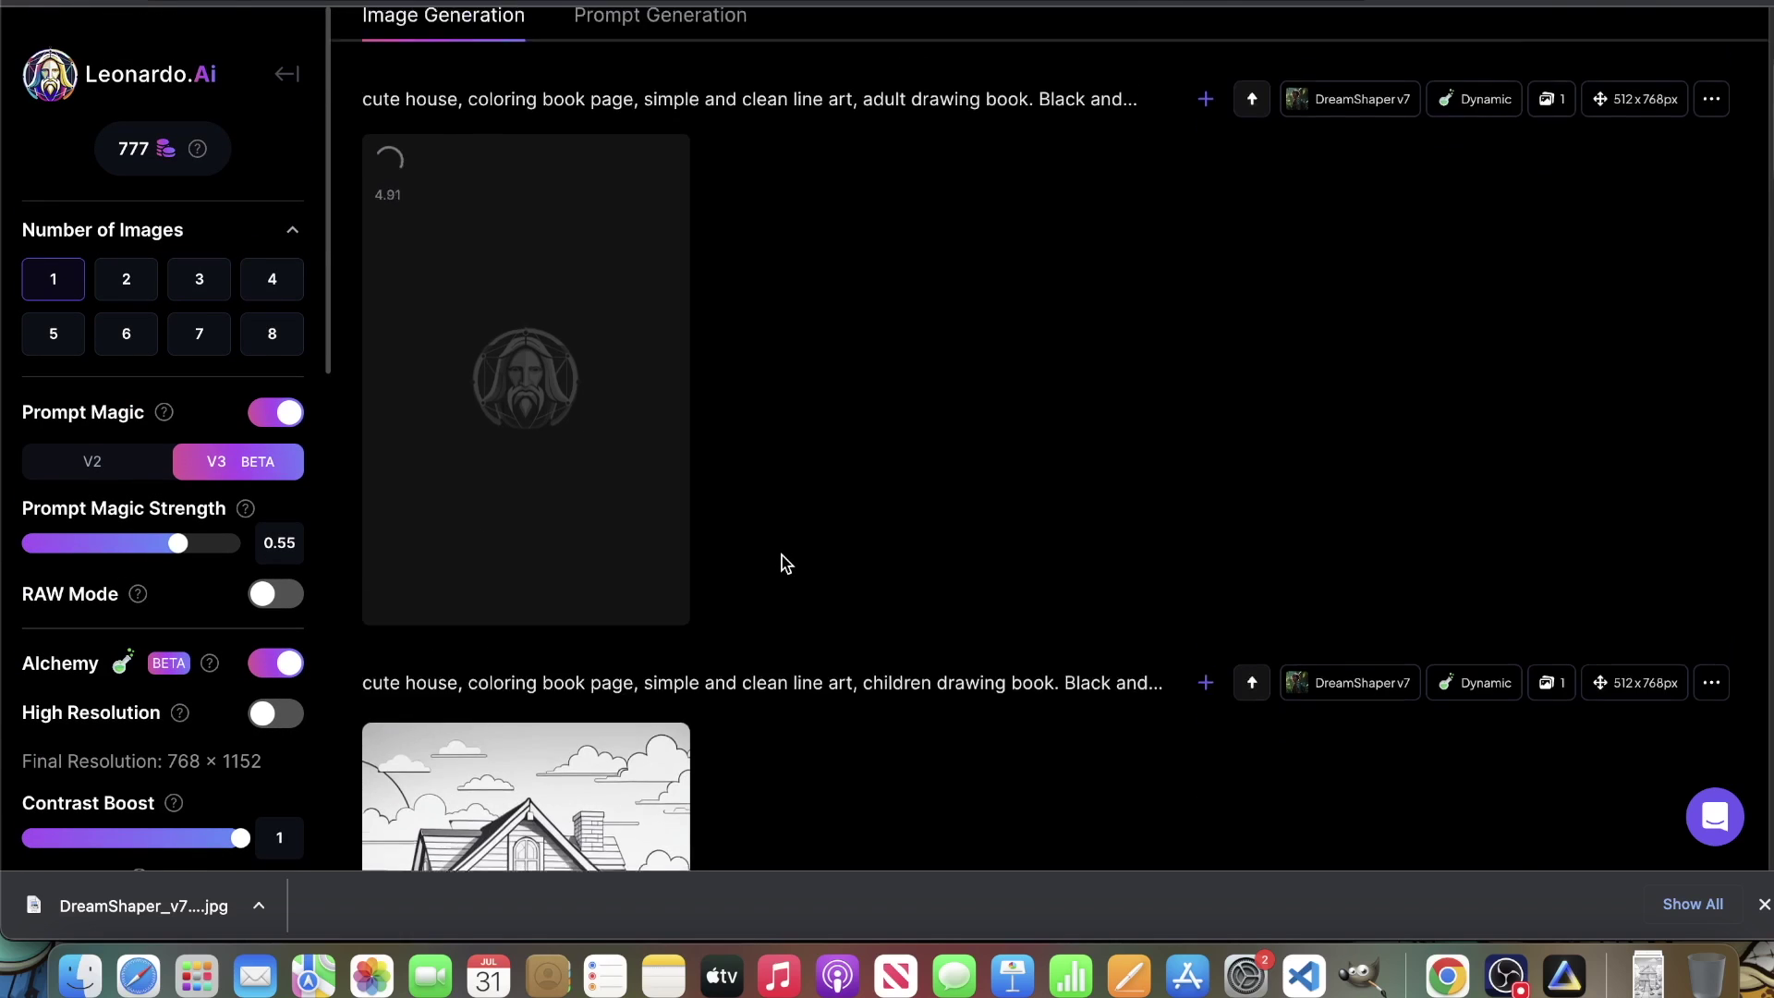
pyautogui.scroll(-2, 774, 563)
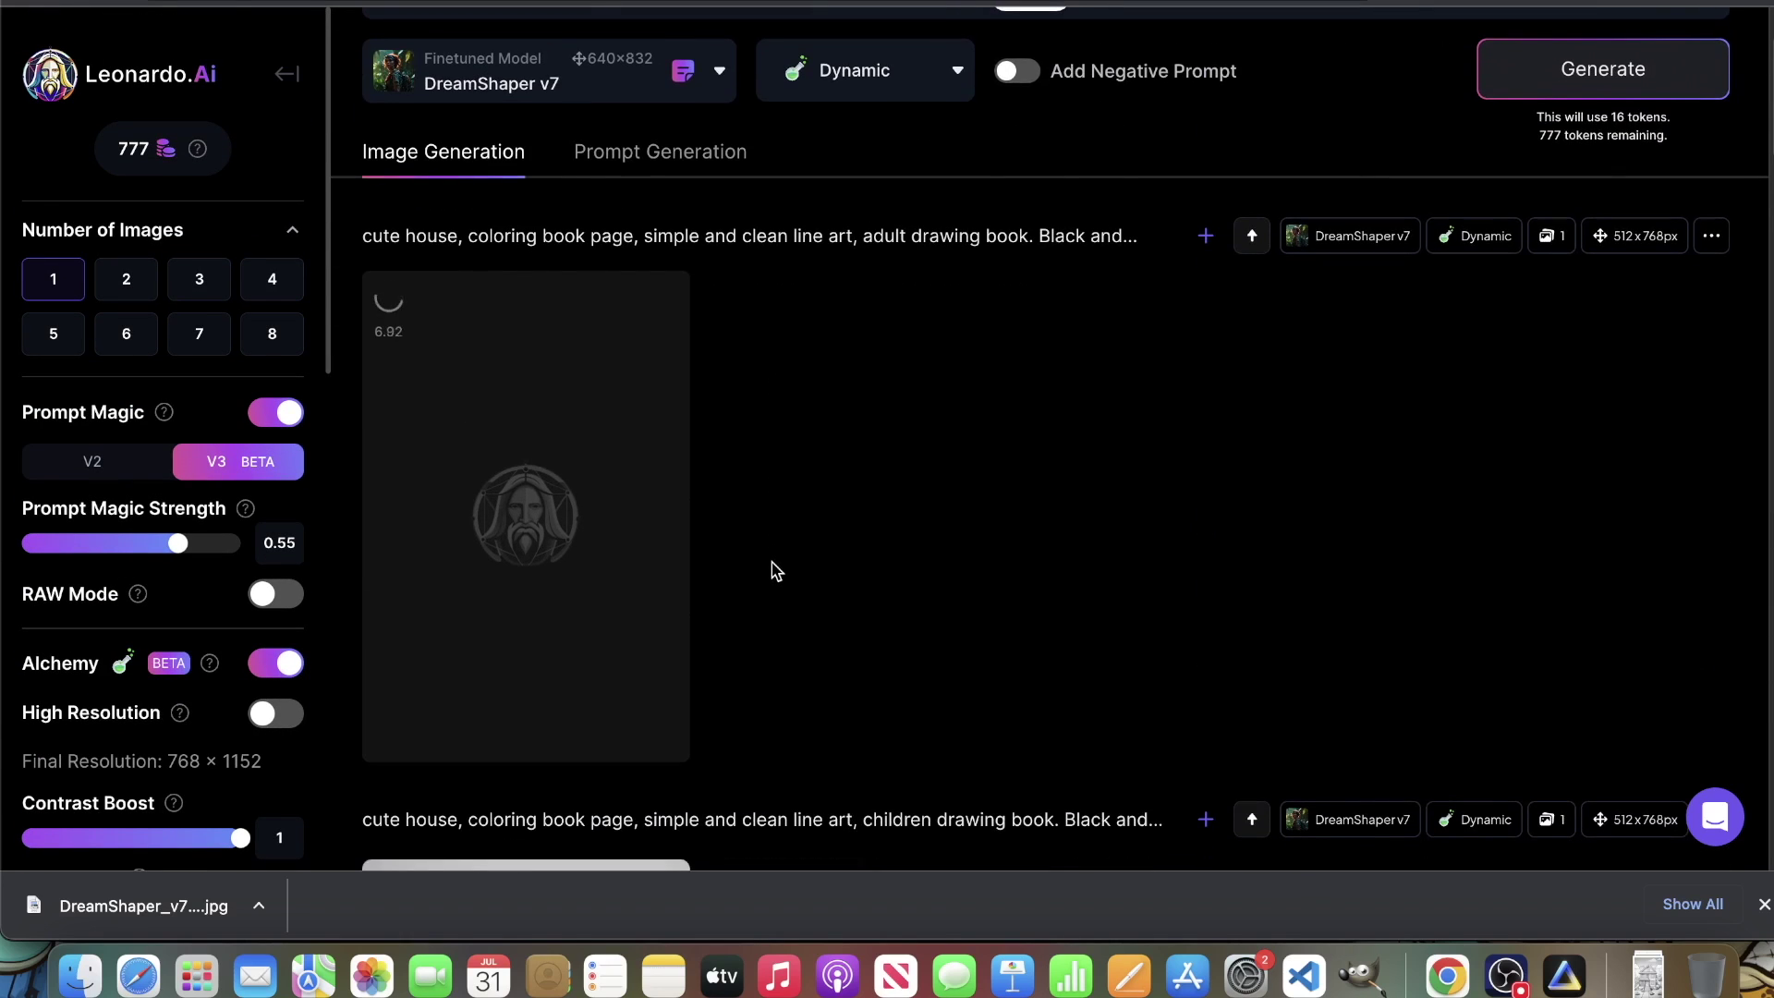
pyautogui.rightClick(1160, 141)
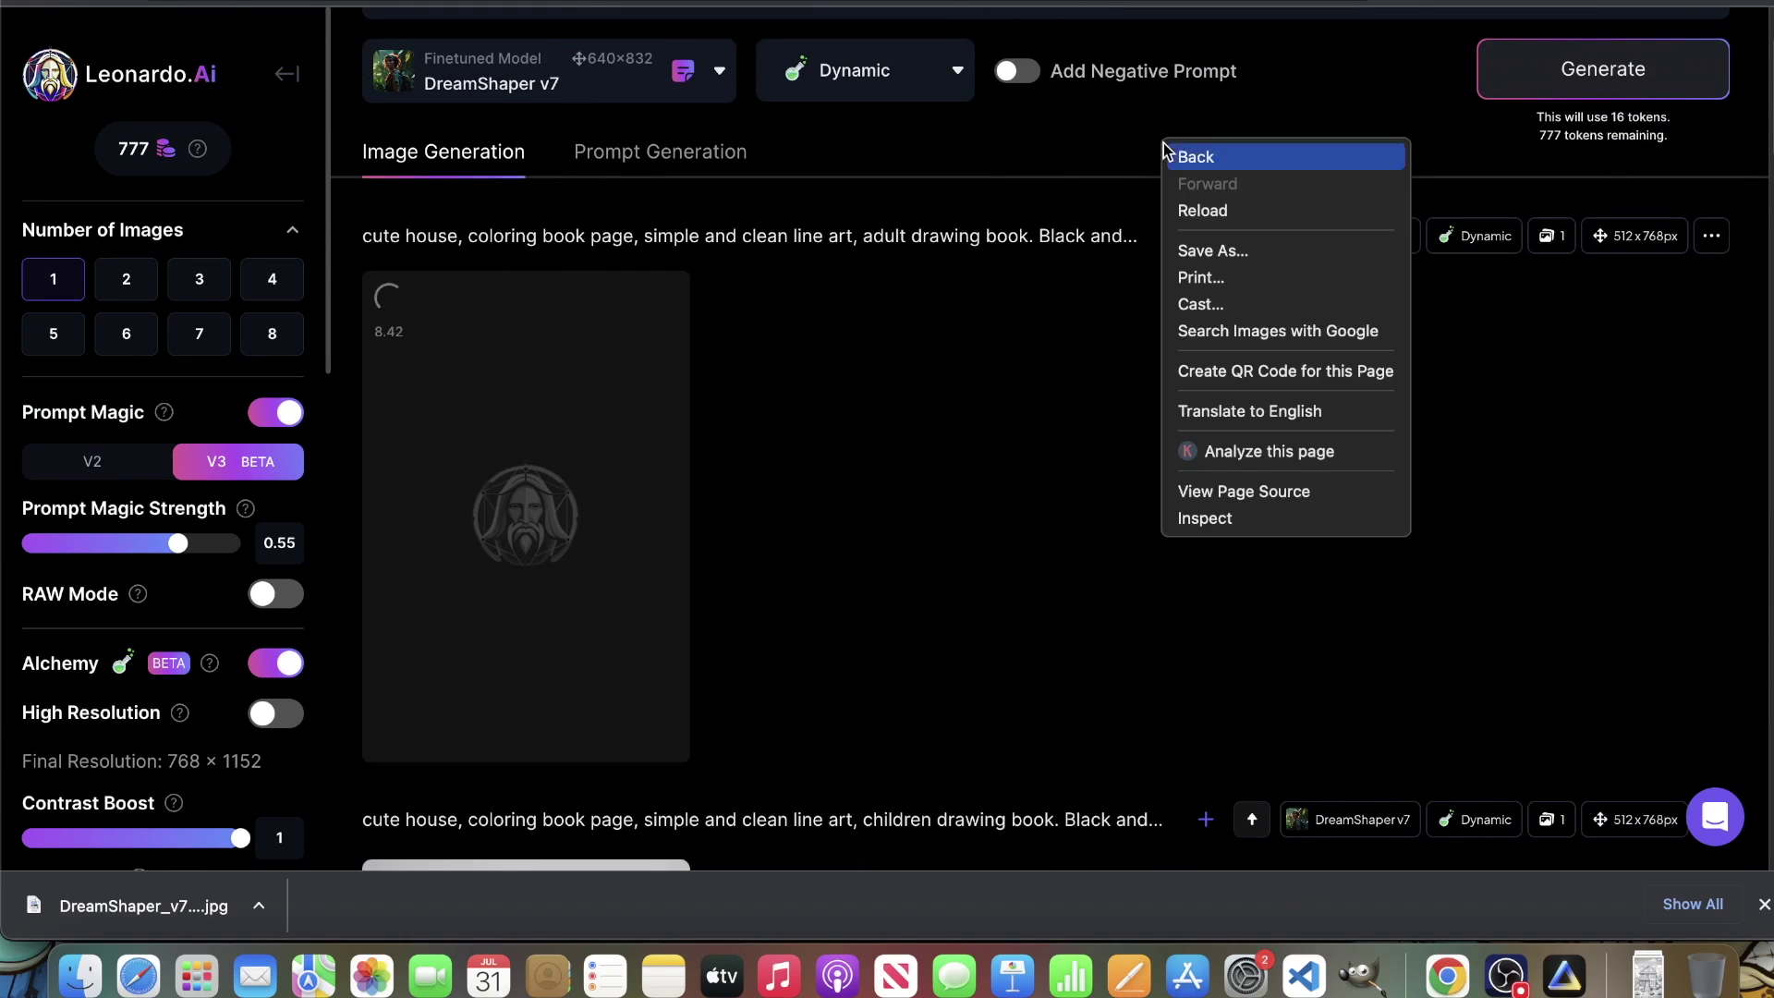
pyautogui.click(1209, 206)
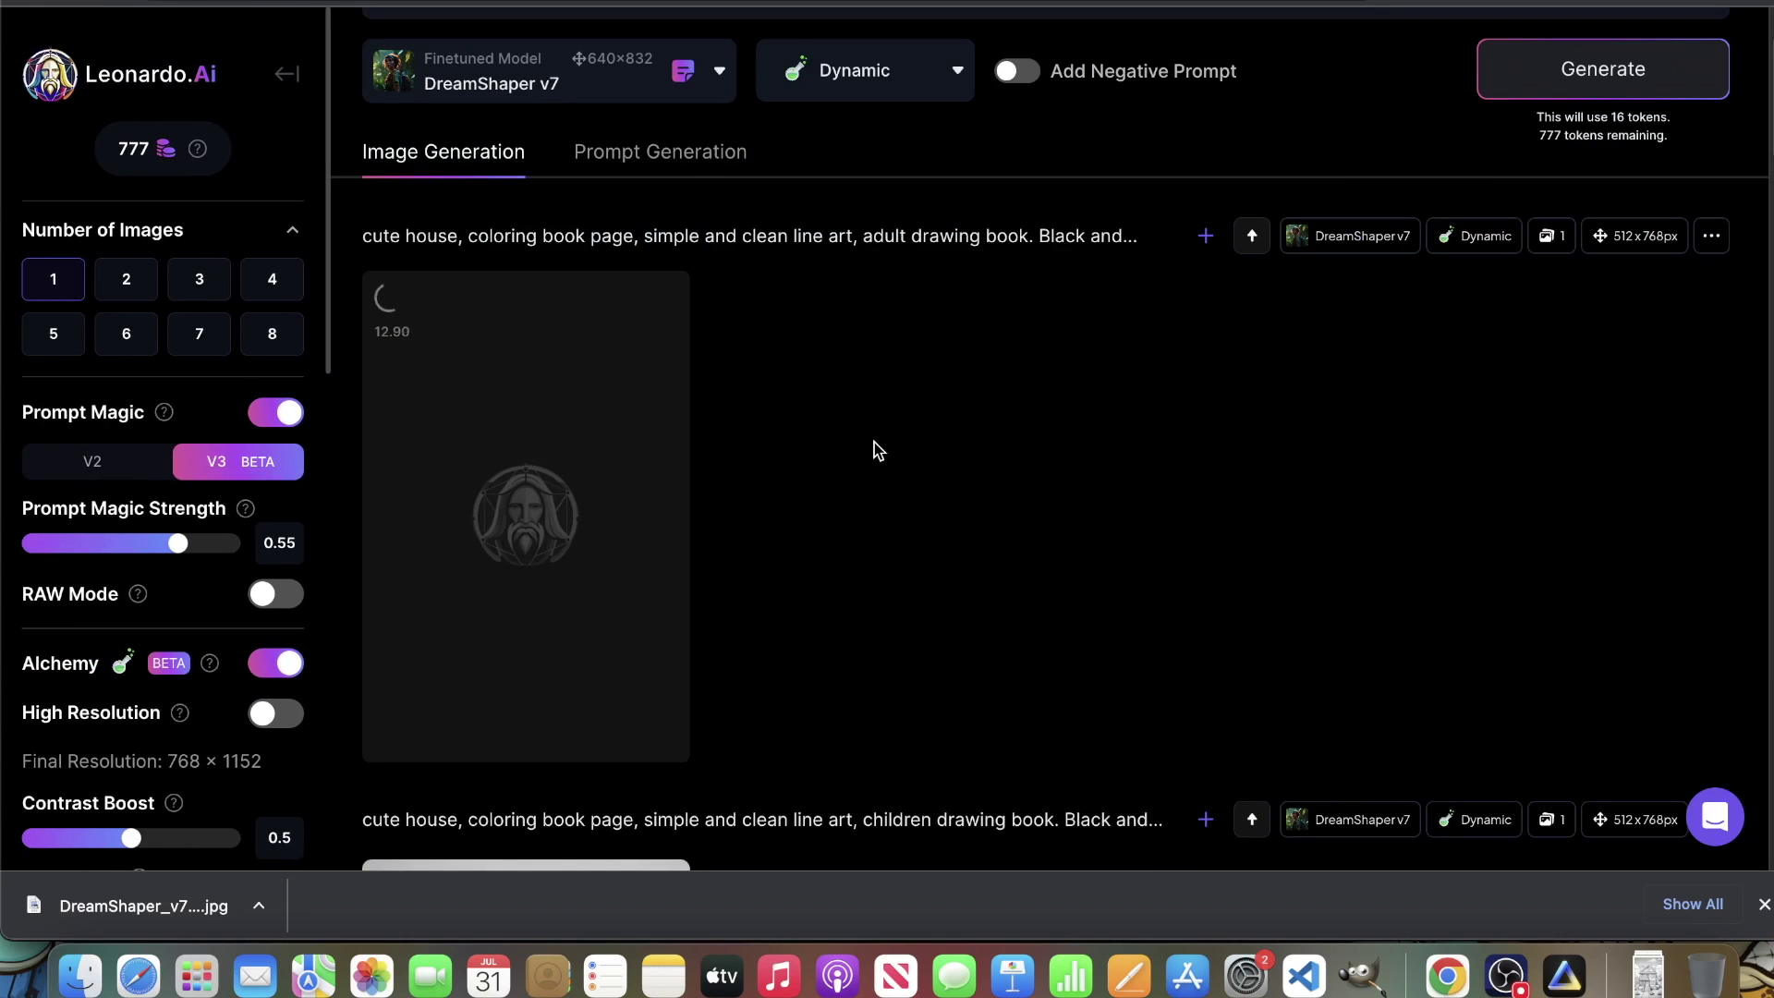
# Step: Try several image counts to compare their token costs, settling on 4 images per generation
pyautogui.click(123, 273)
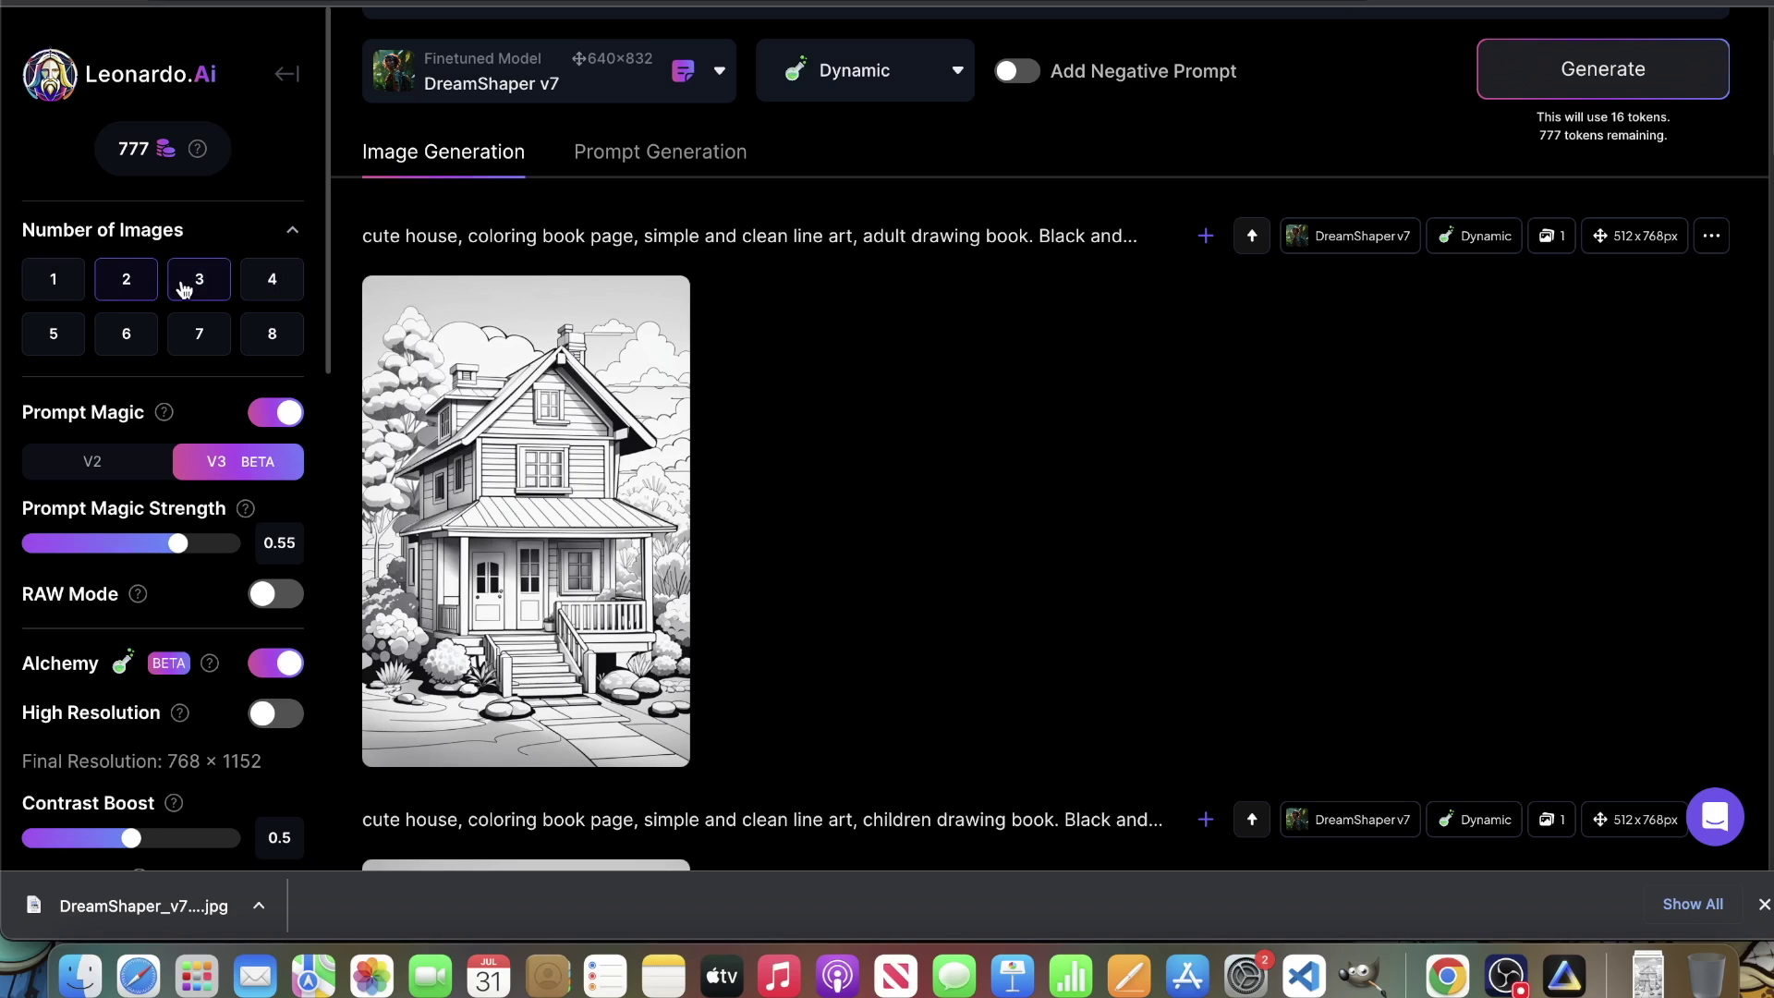
pyautogui.moveTo(560, 517)
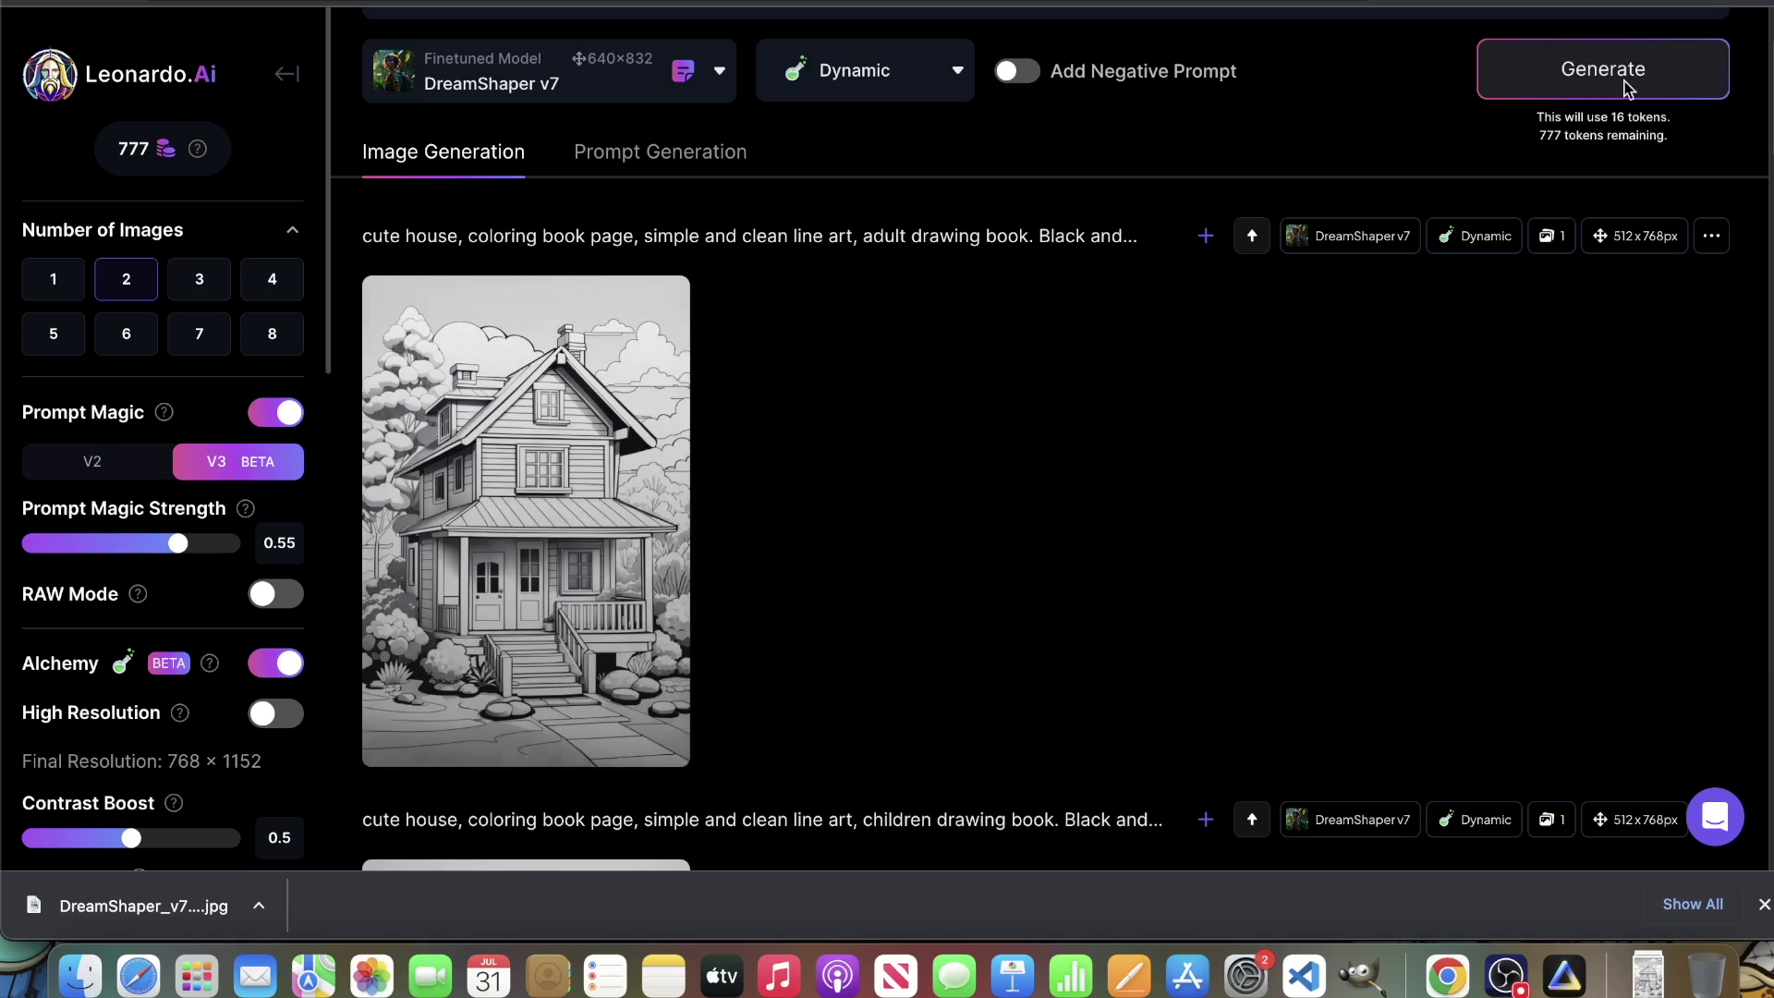
pyautogui.click(56, 285)
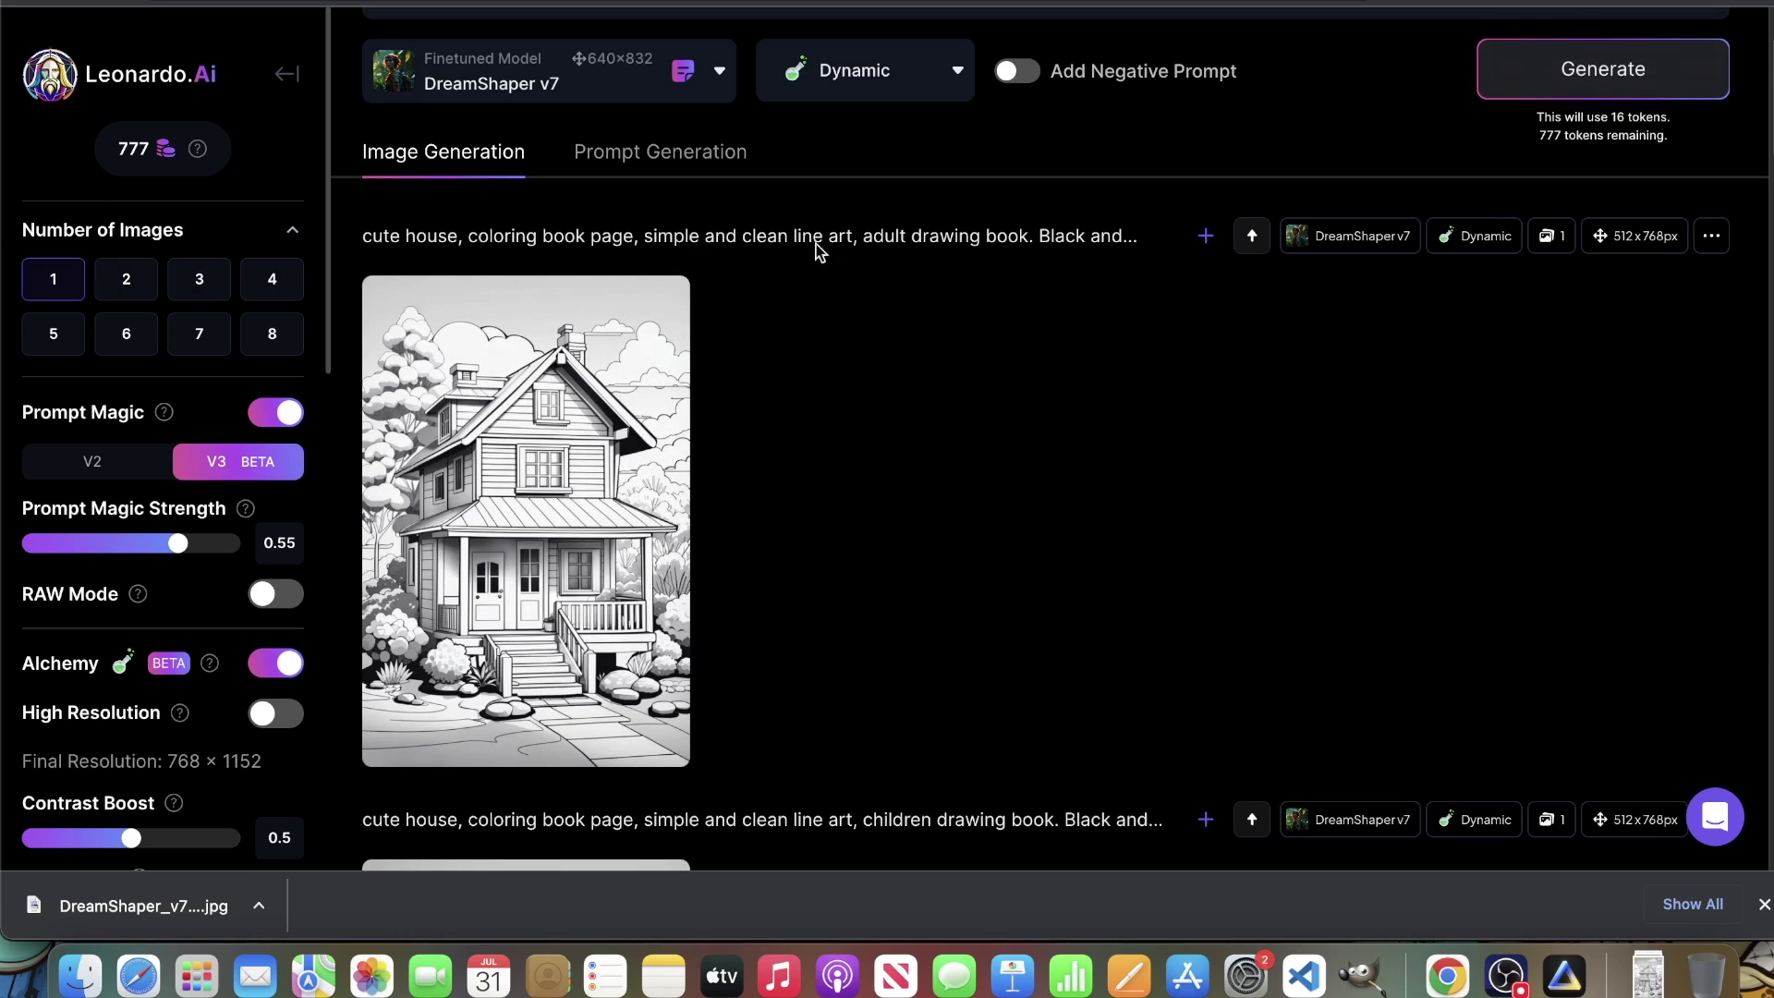
pyautogui.click(199, 286)
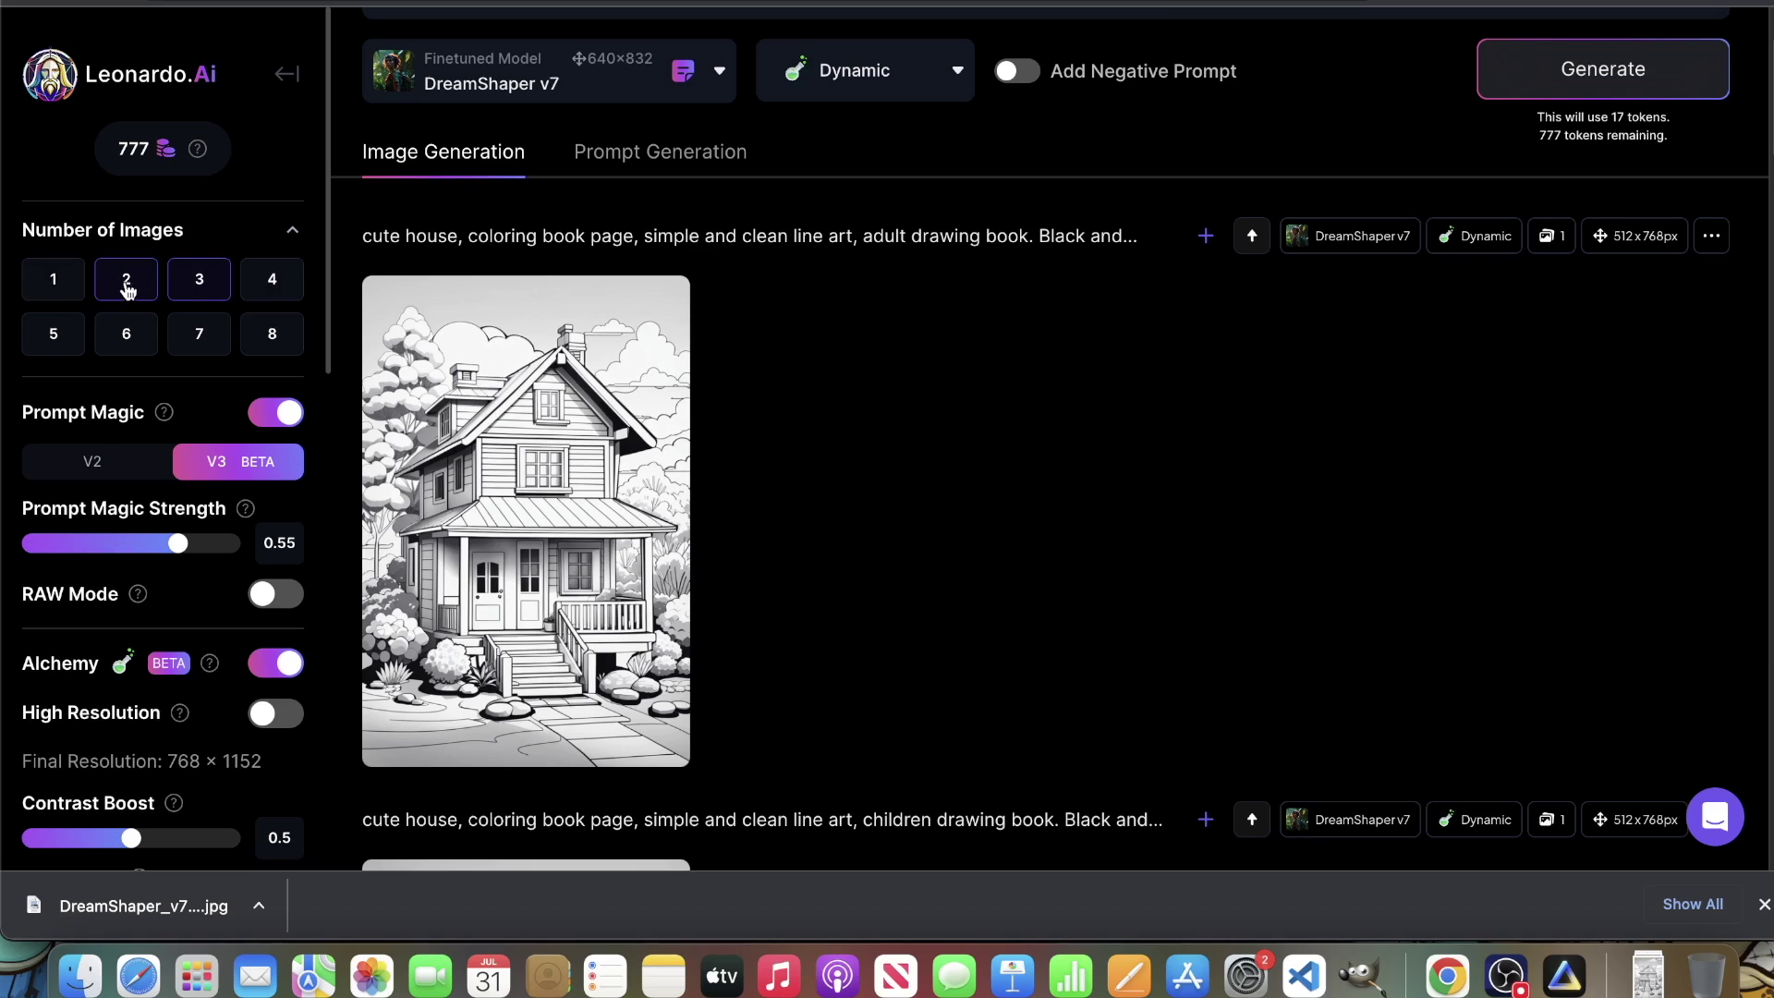
pyautogui.click(258, 281)
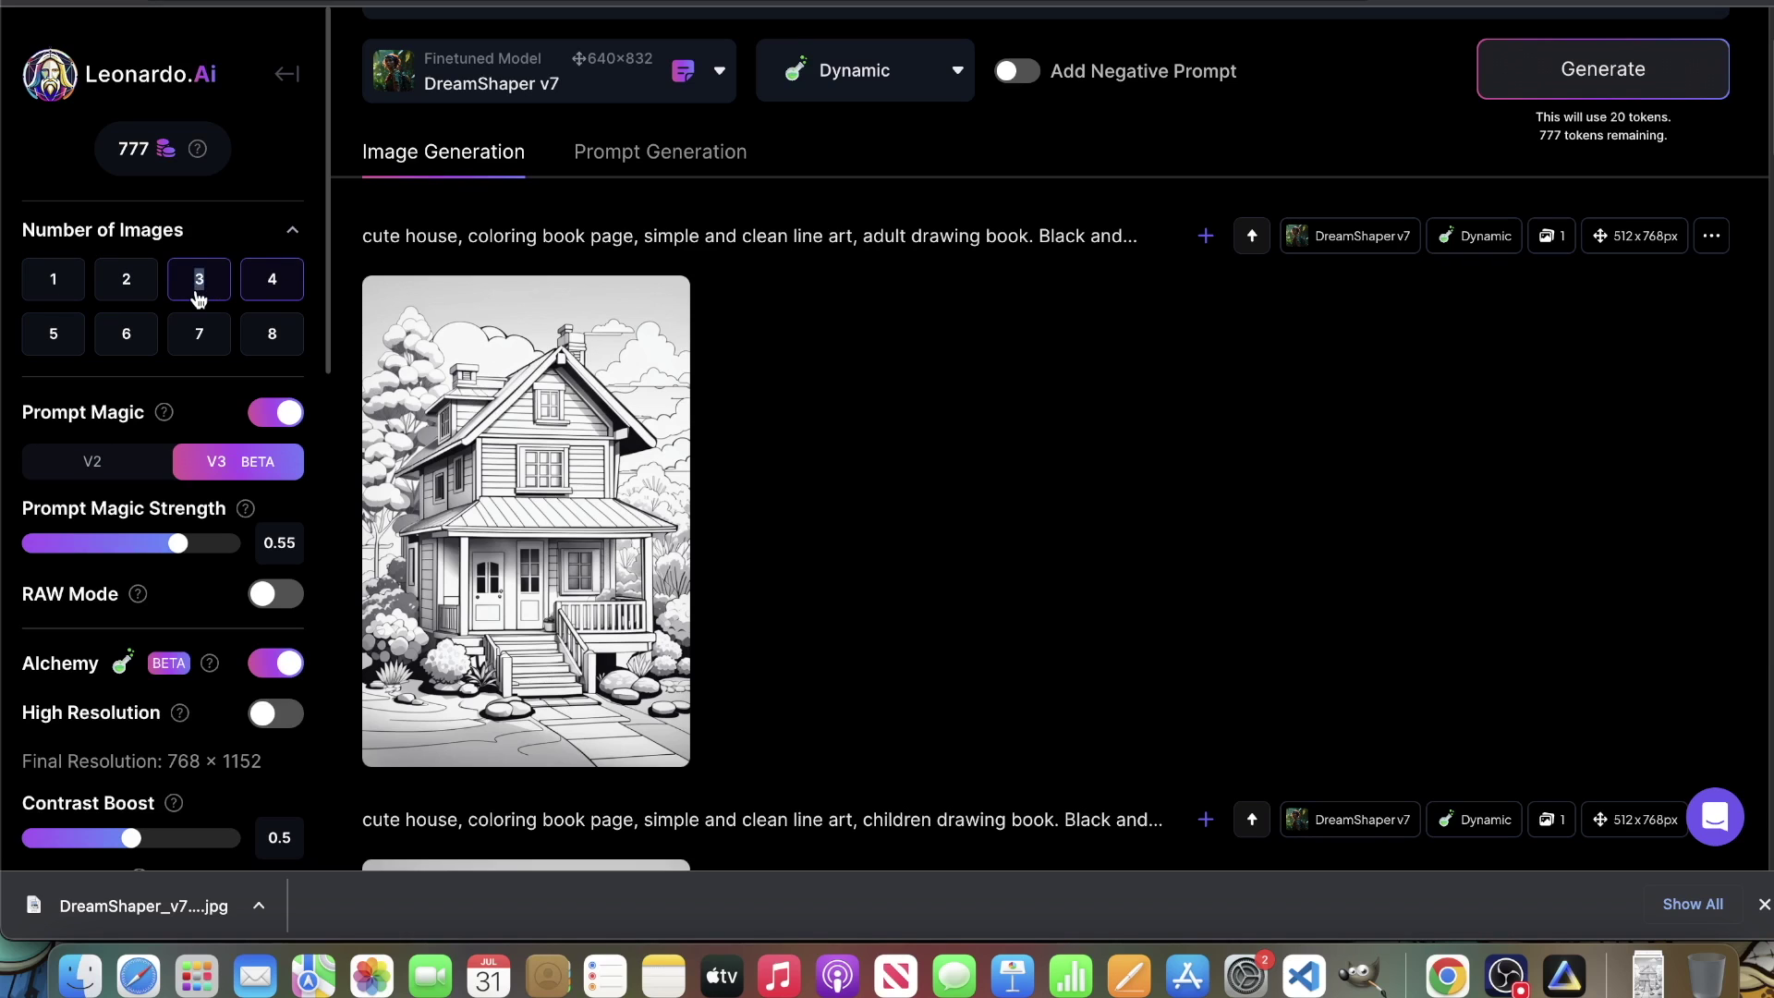
# Step: Apply Alchemy Smooth Upscale to the adult drawing book house and inspect the upscaled image enlarged
pyautogui.scroll(-3, 554, 518)
pyautogui.click(554, 503)
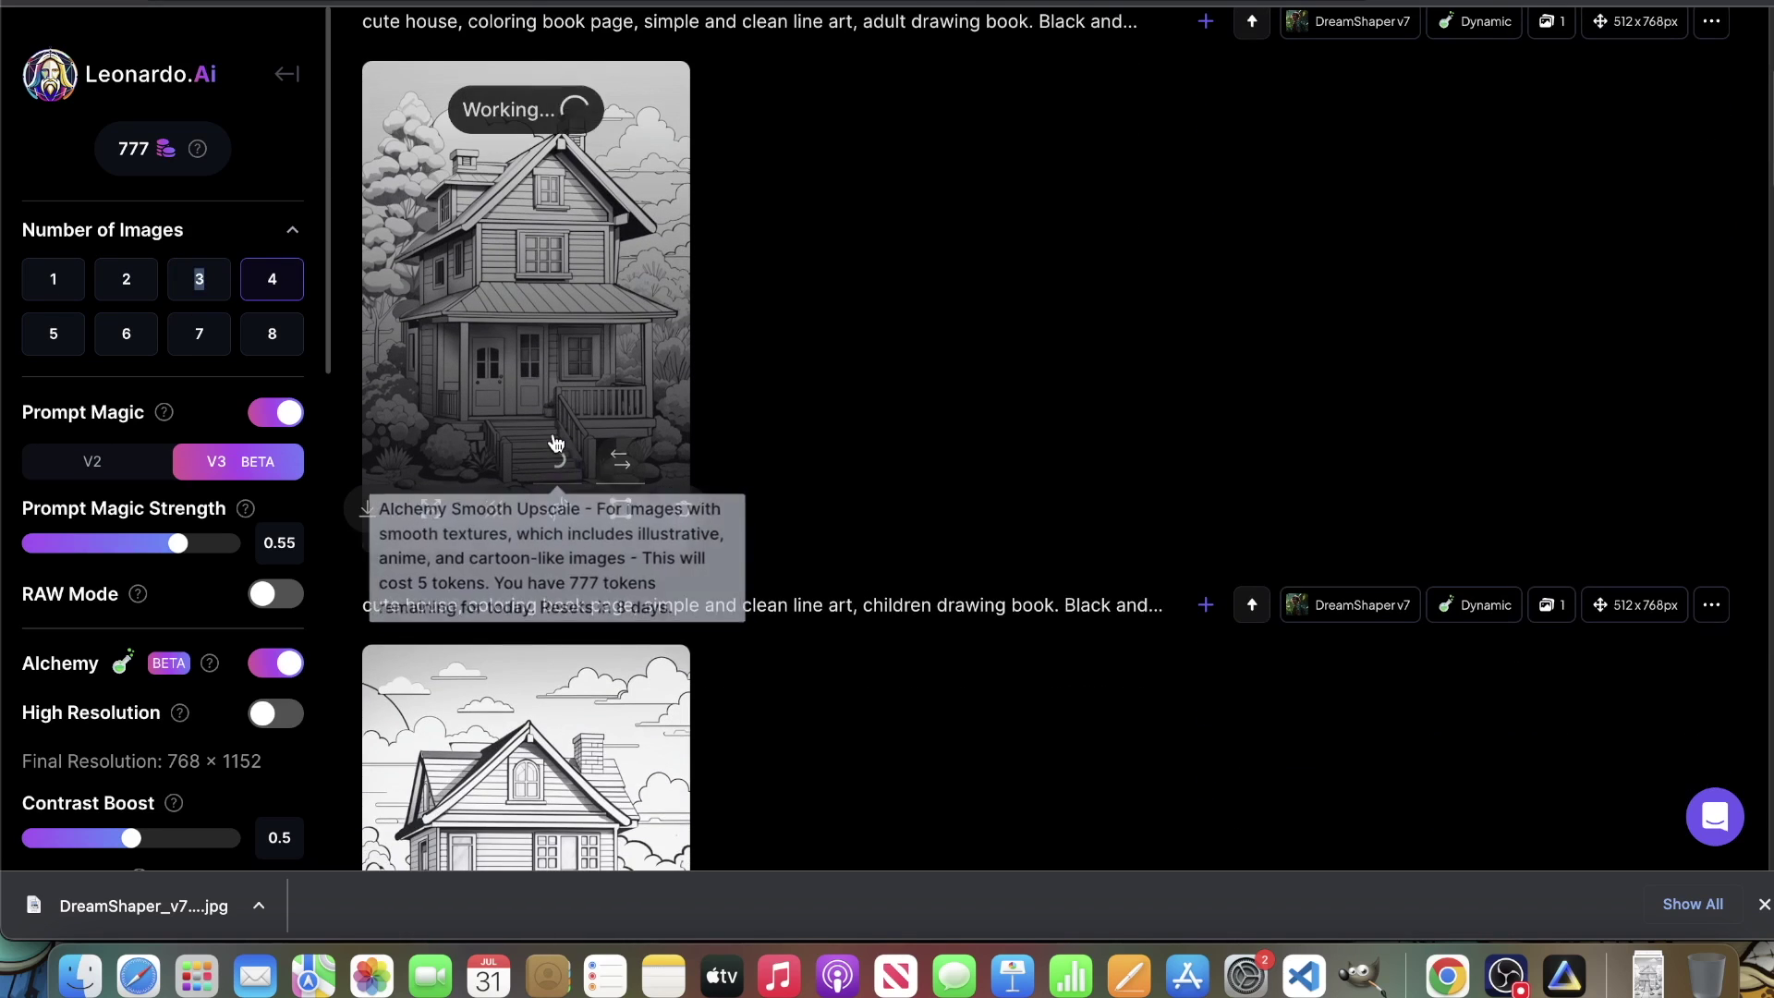
pyautogui.click(572, 288)
pyautogui.click(978, 397)
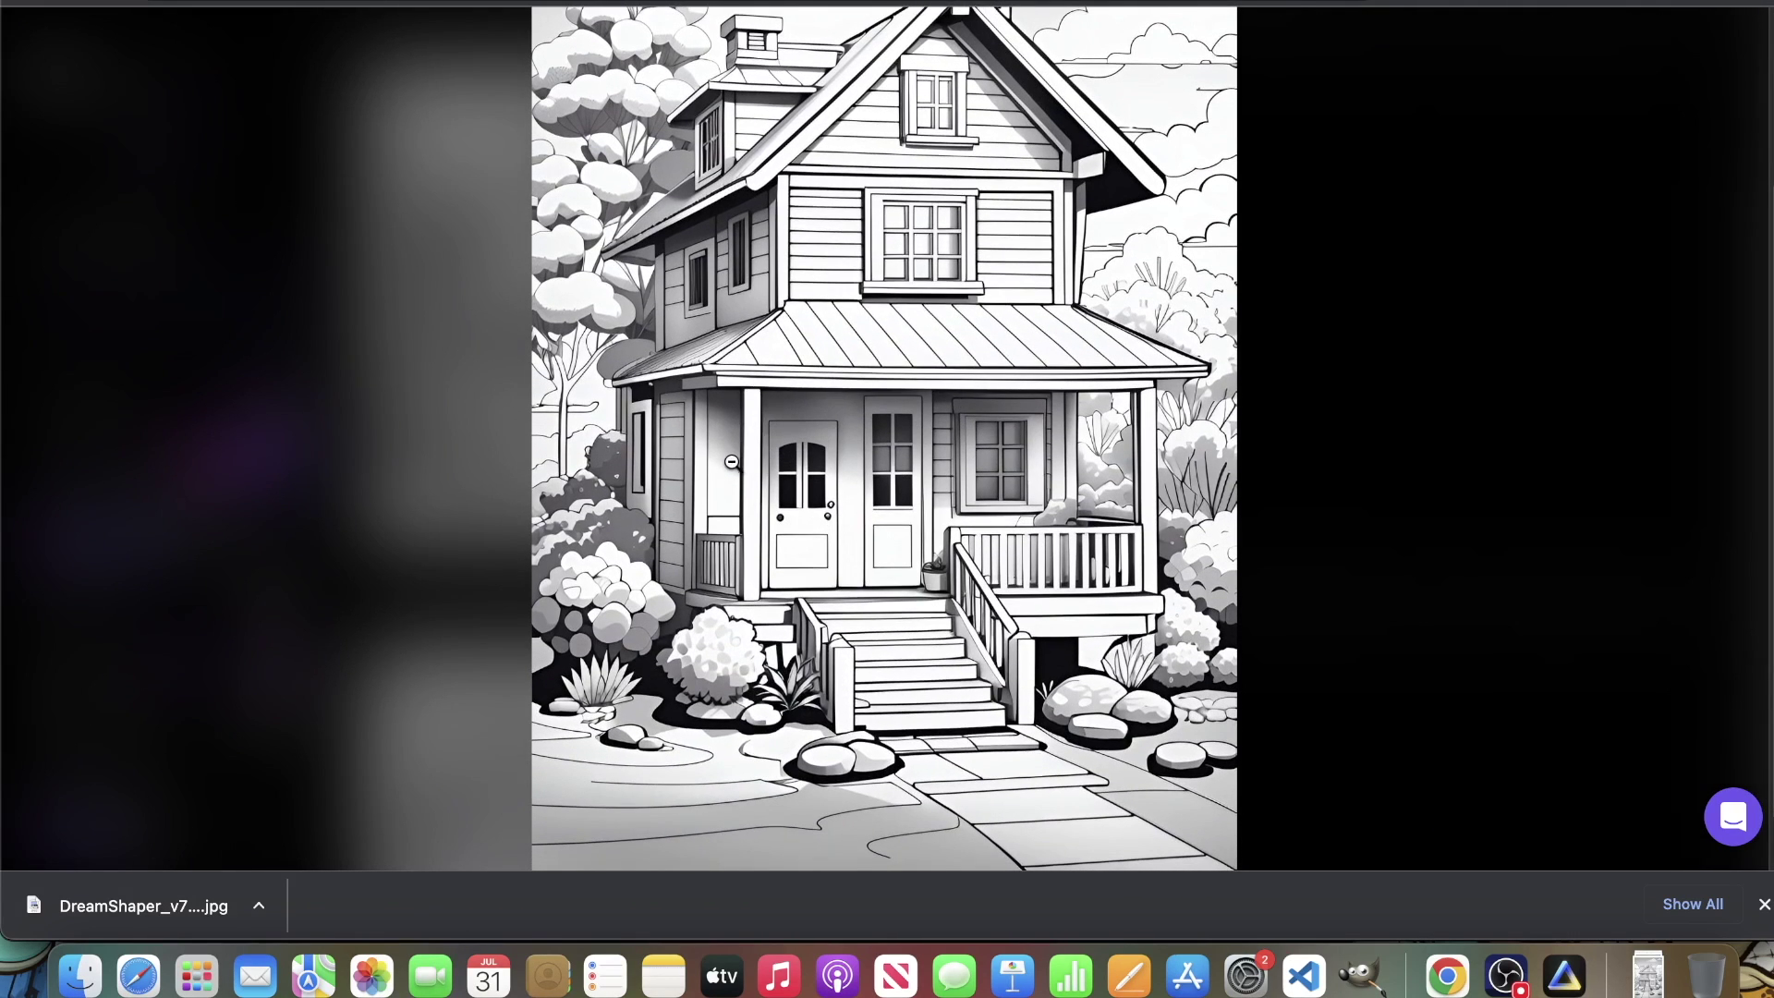
pyautogui.click(717, 475)
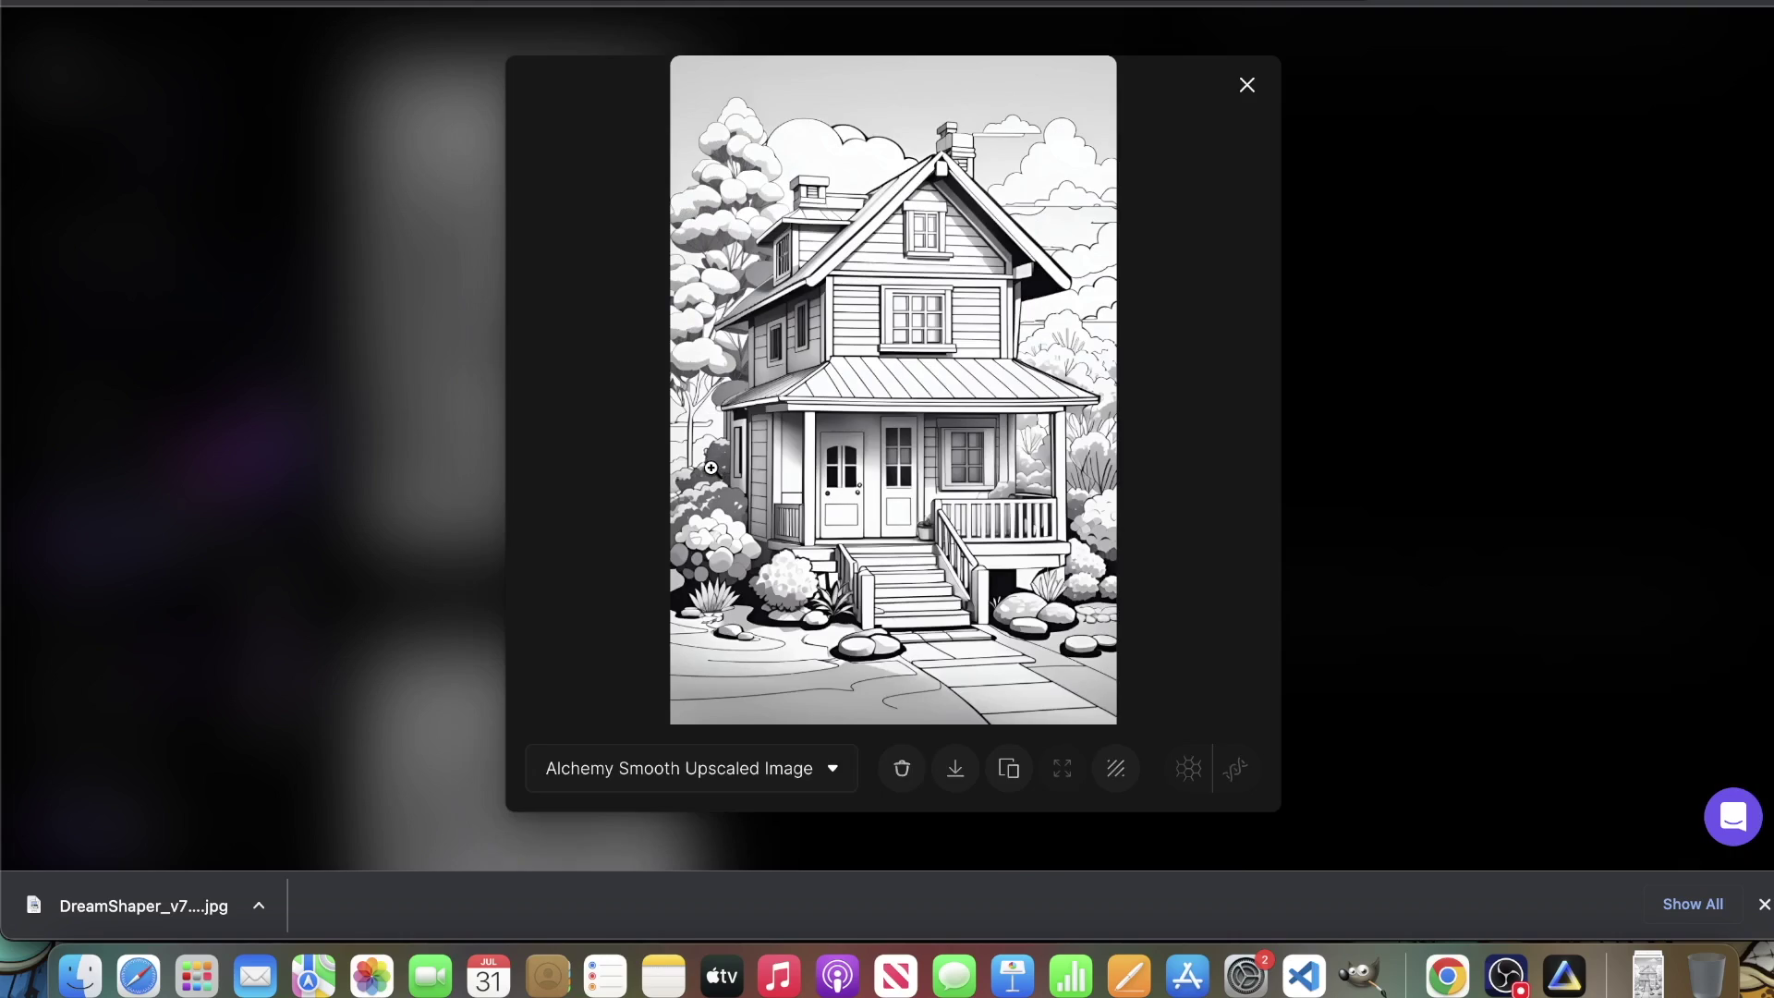
pyautogui.click(1361, 435)
# Step: Compare the adult drawing book house with the earlier children's version by viewing both images enlarged
pyautogui.scroll(-5, 760, 559)
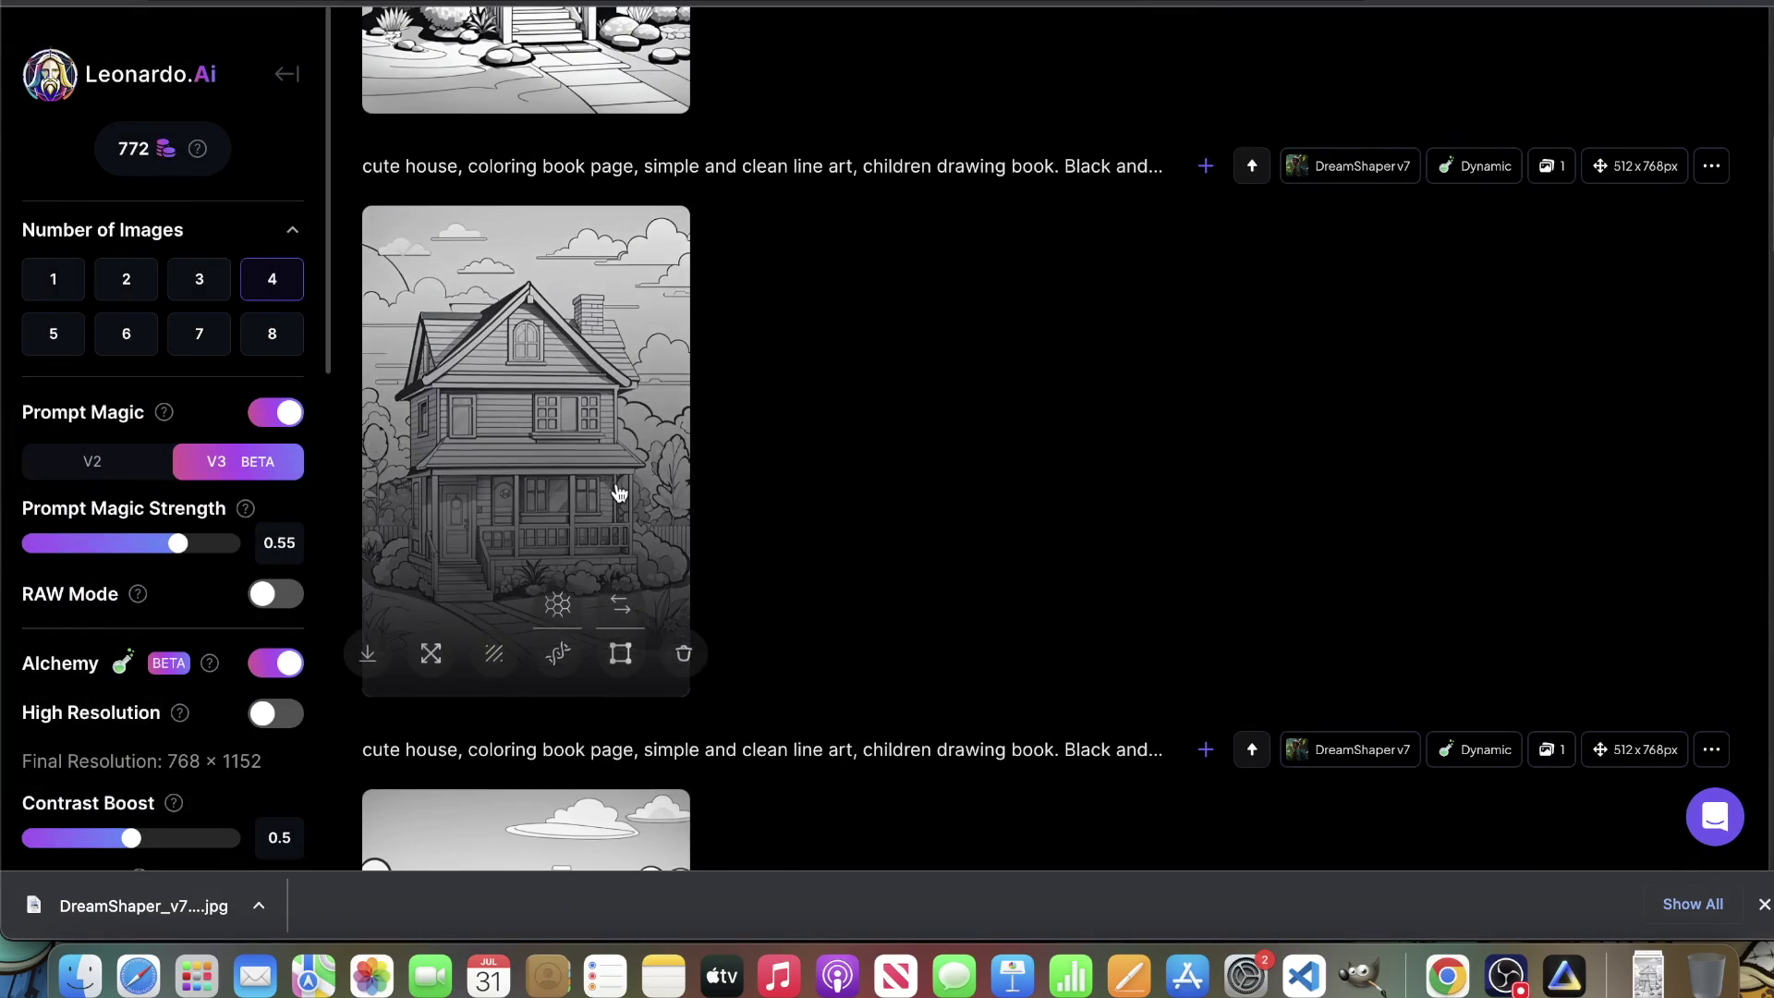
pyautogui.scroll(6, 617, 494)
pyautogui.scroll(-5, 620, 496)
pyautogui.scroll(6, 613, 406)
pyautogui.click(613, 407)
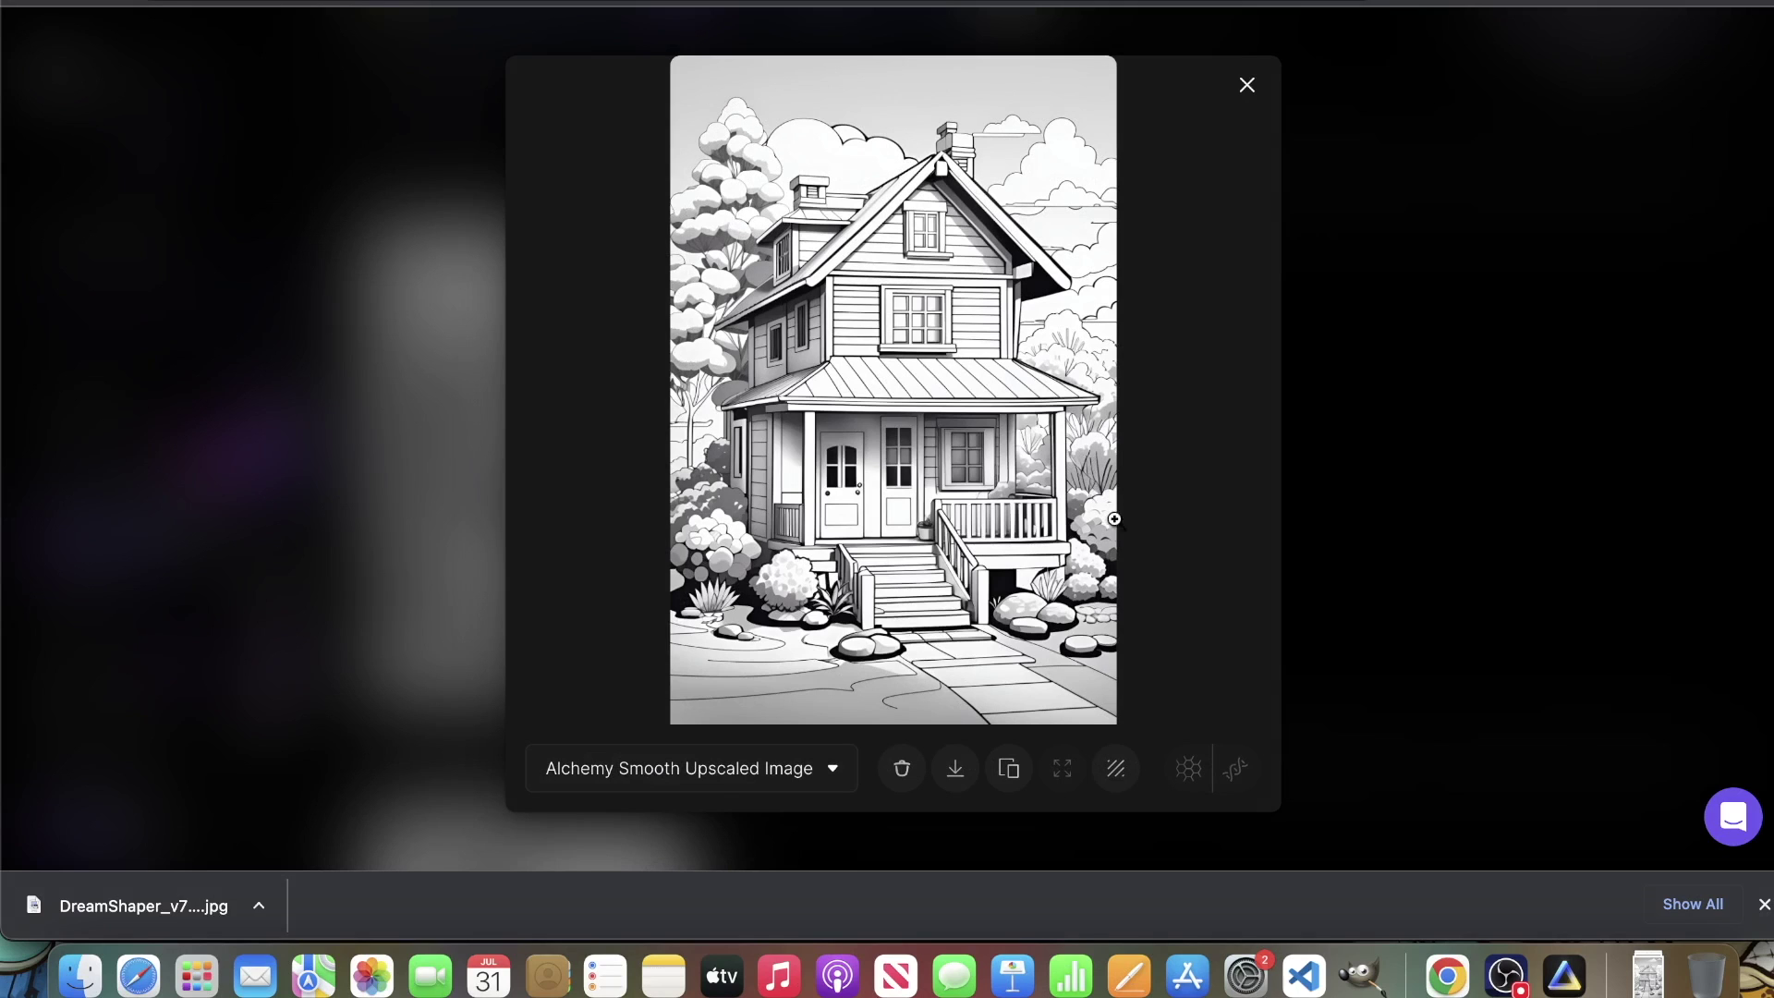
pyautogui.click(1389, 499)
pyautogui.scroll(-2, 1078, 561)
pyautogui.click(526, 739)
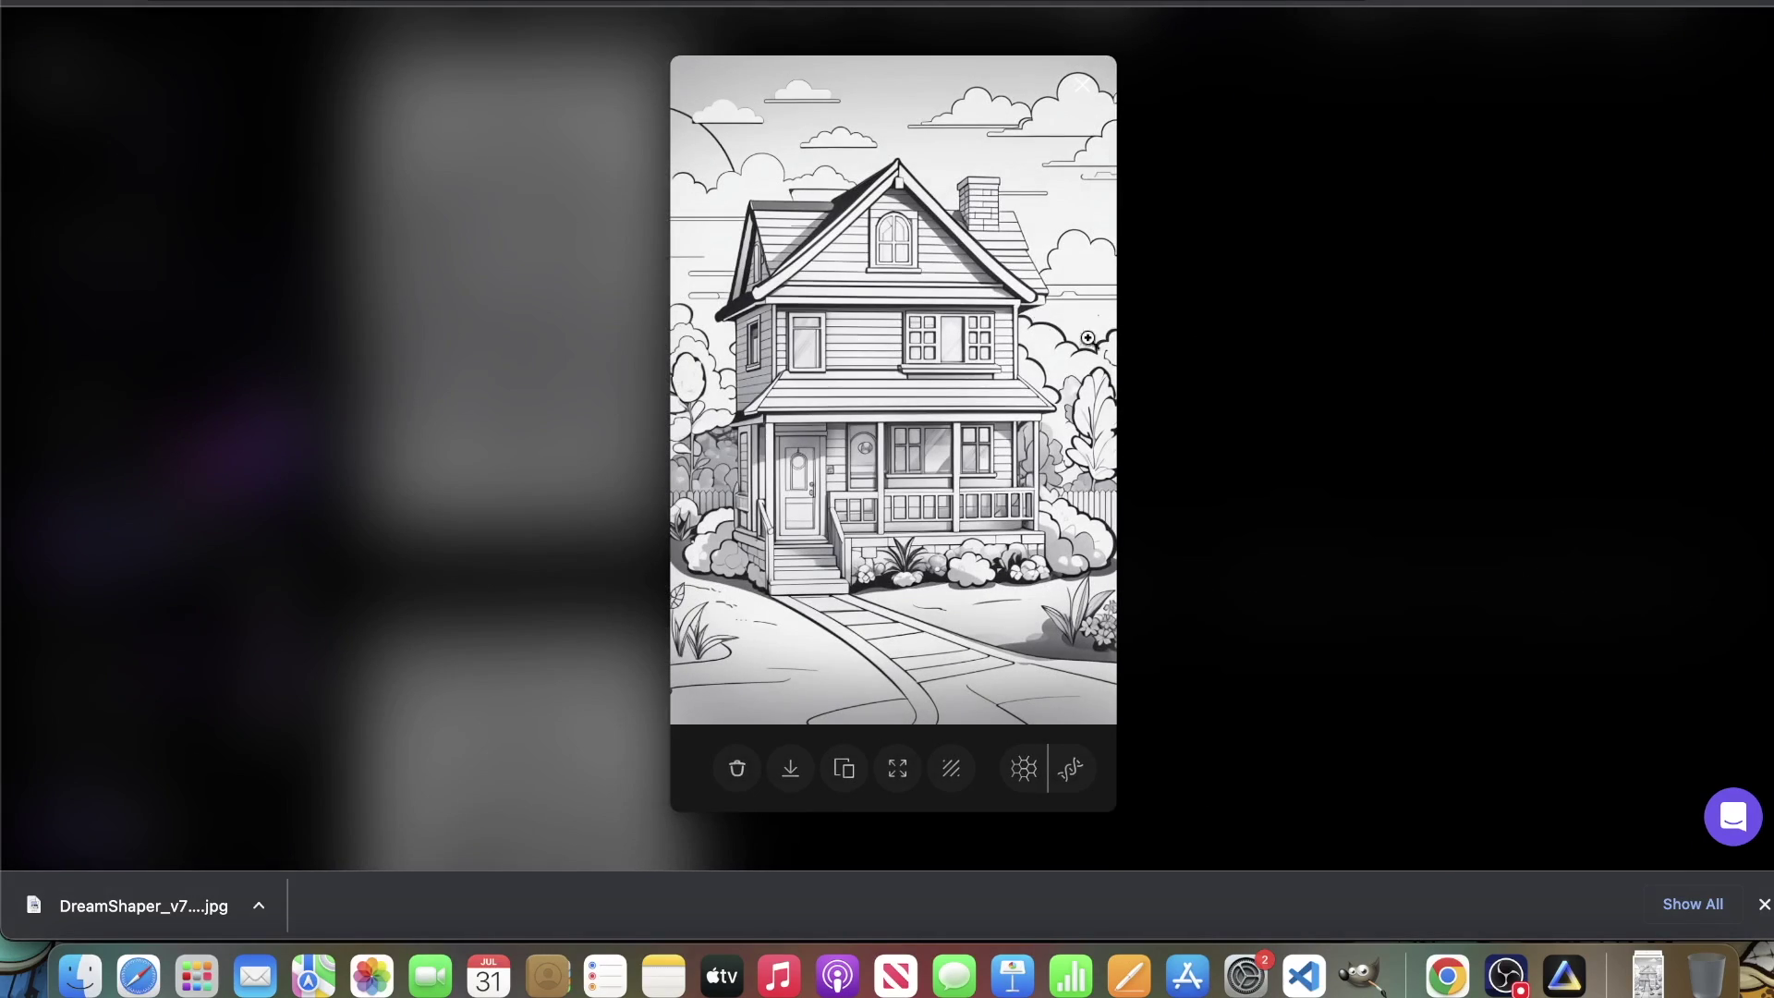
pyautogui.press('Escape')
pyautogui.scroll(5, 723, 413)
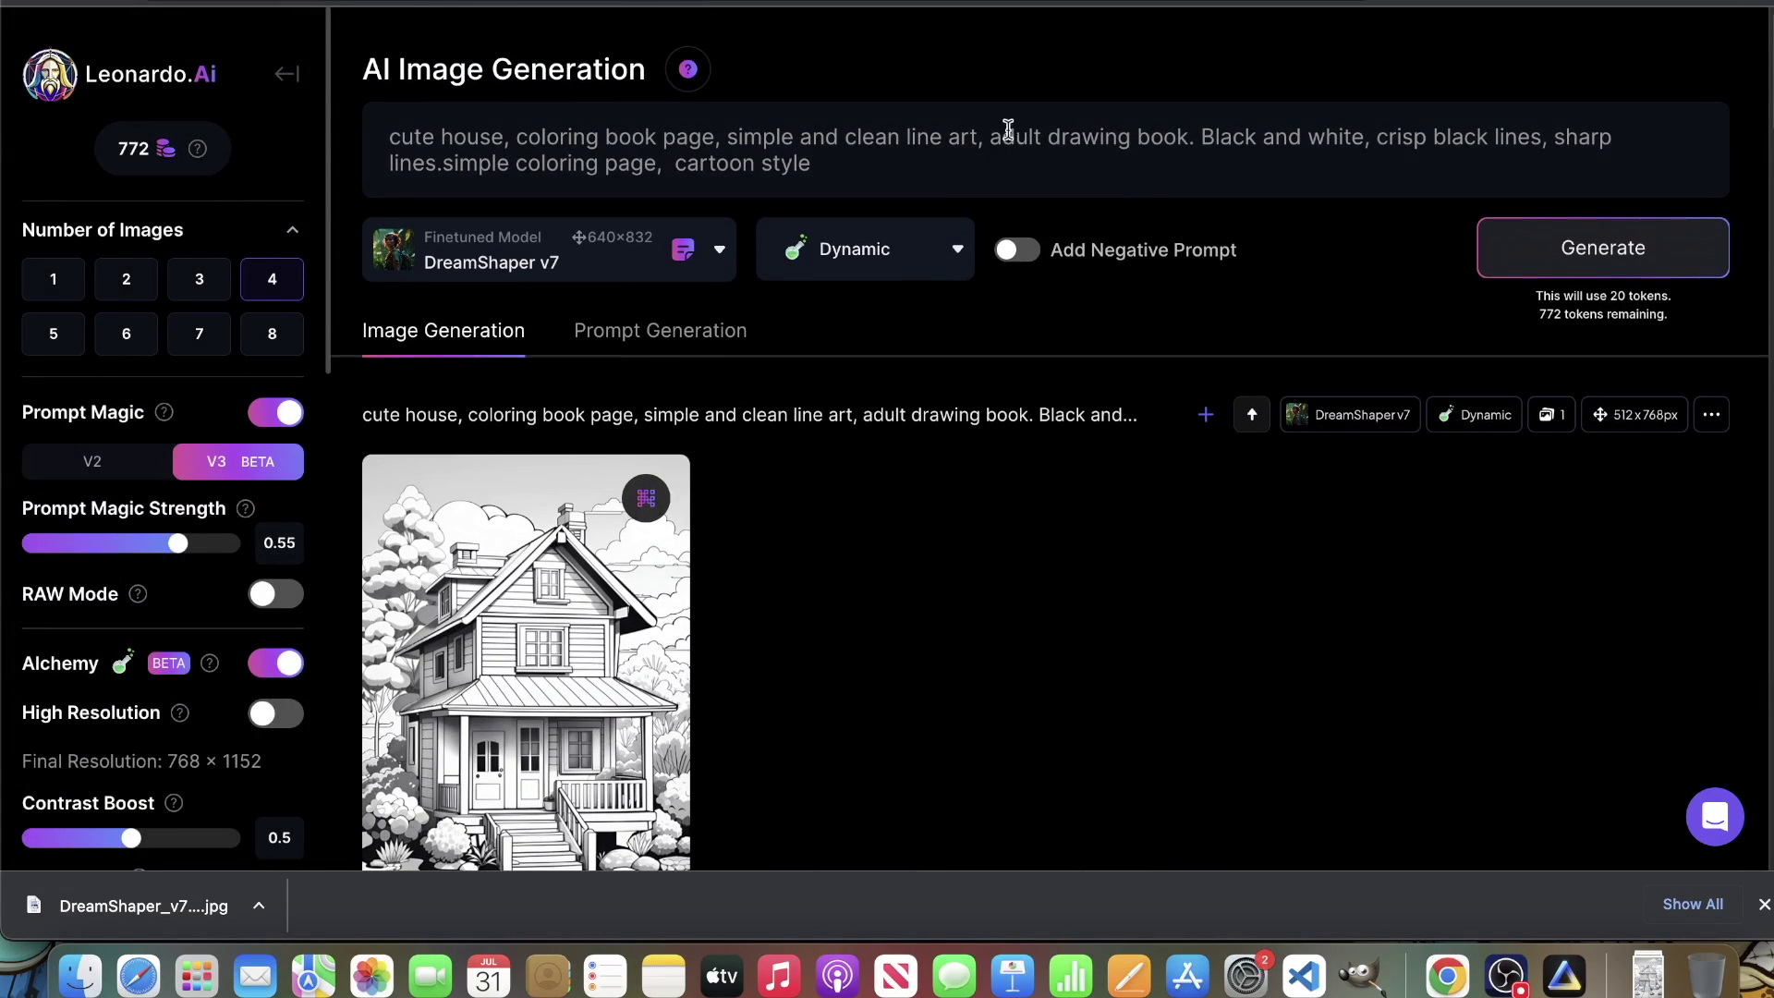
# Step: Compare the adult house's original image with its Alchemy Smooth Upscaled version, enlarging the upscaled one
pyautogui.click(668, 560)
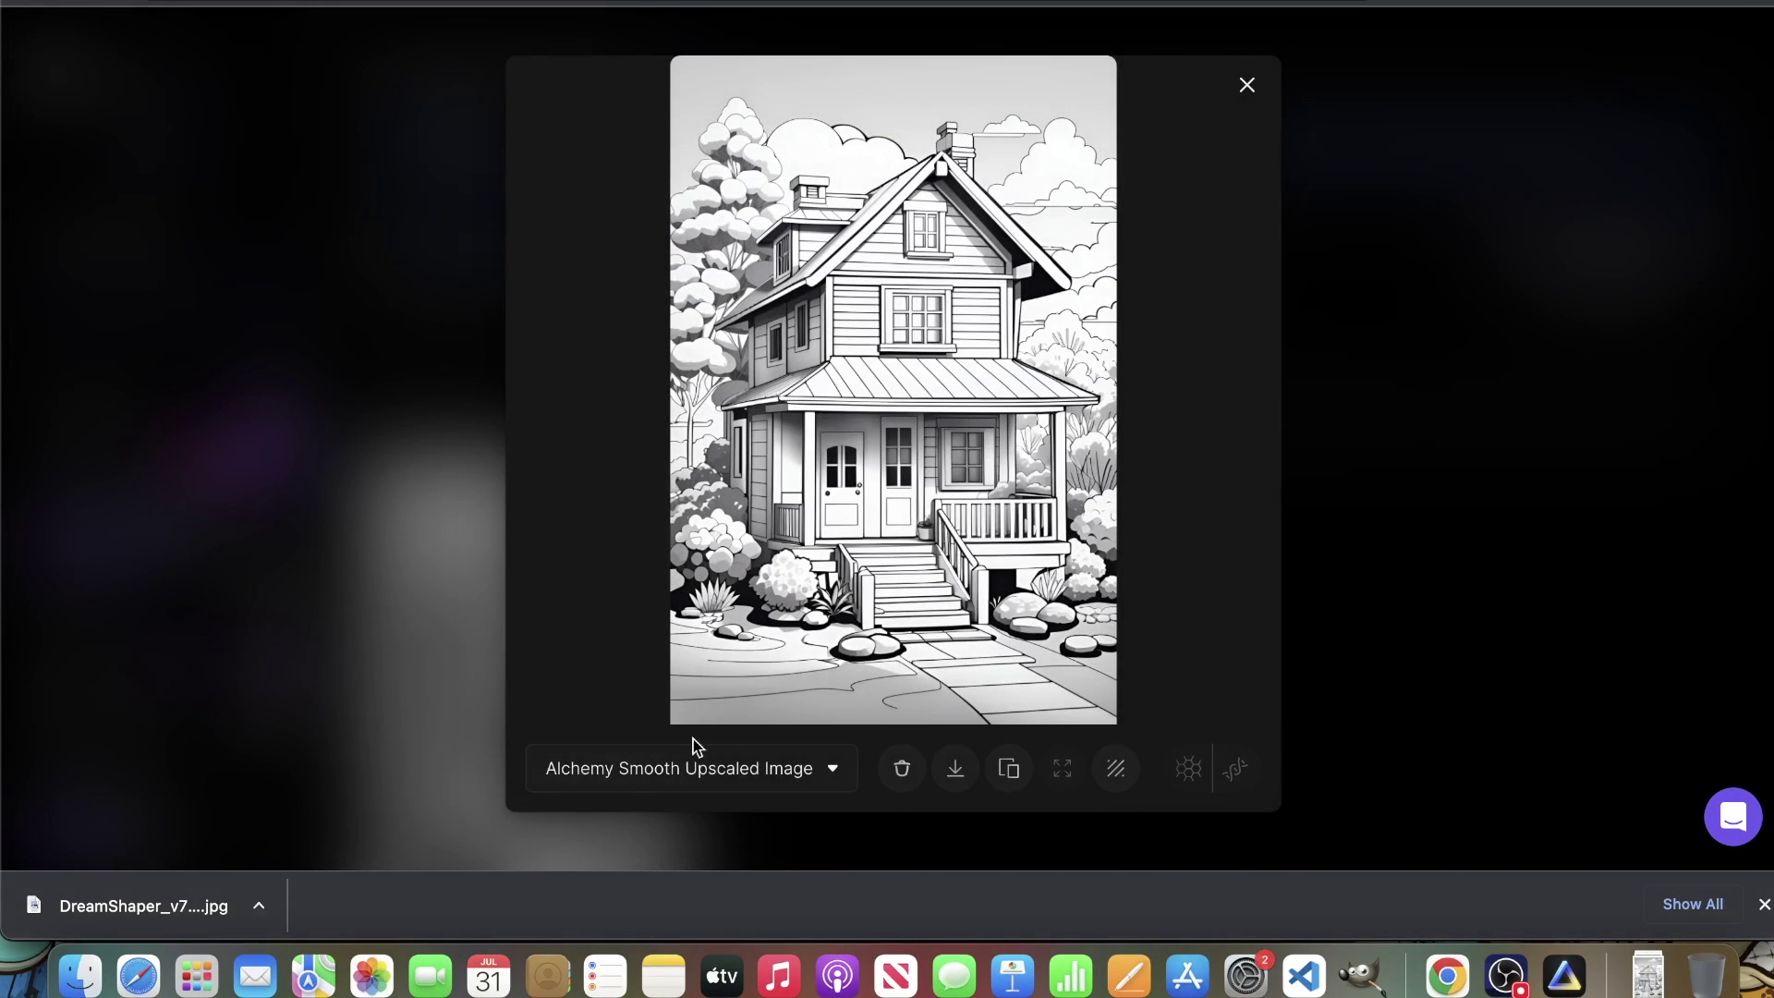
pyautogui.click(707, 771)
pyautogui.click(619, 681)
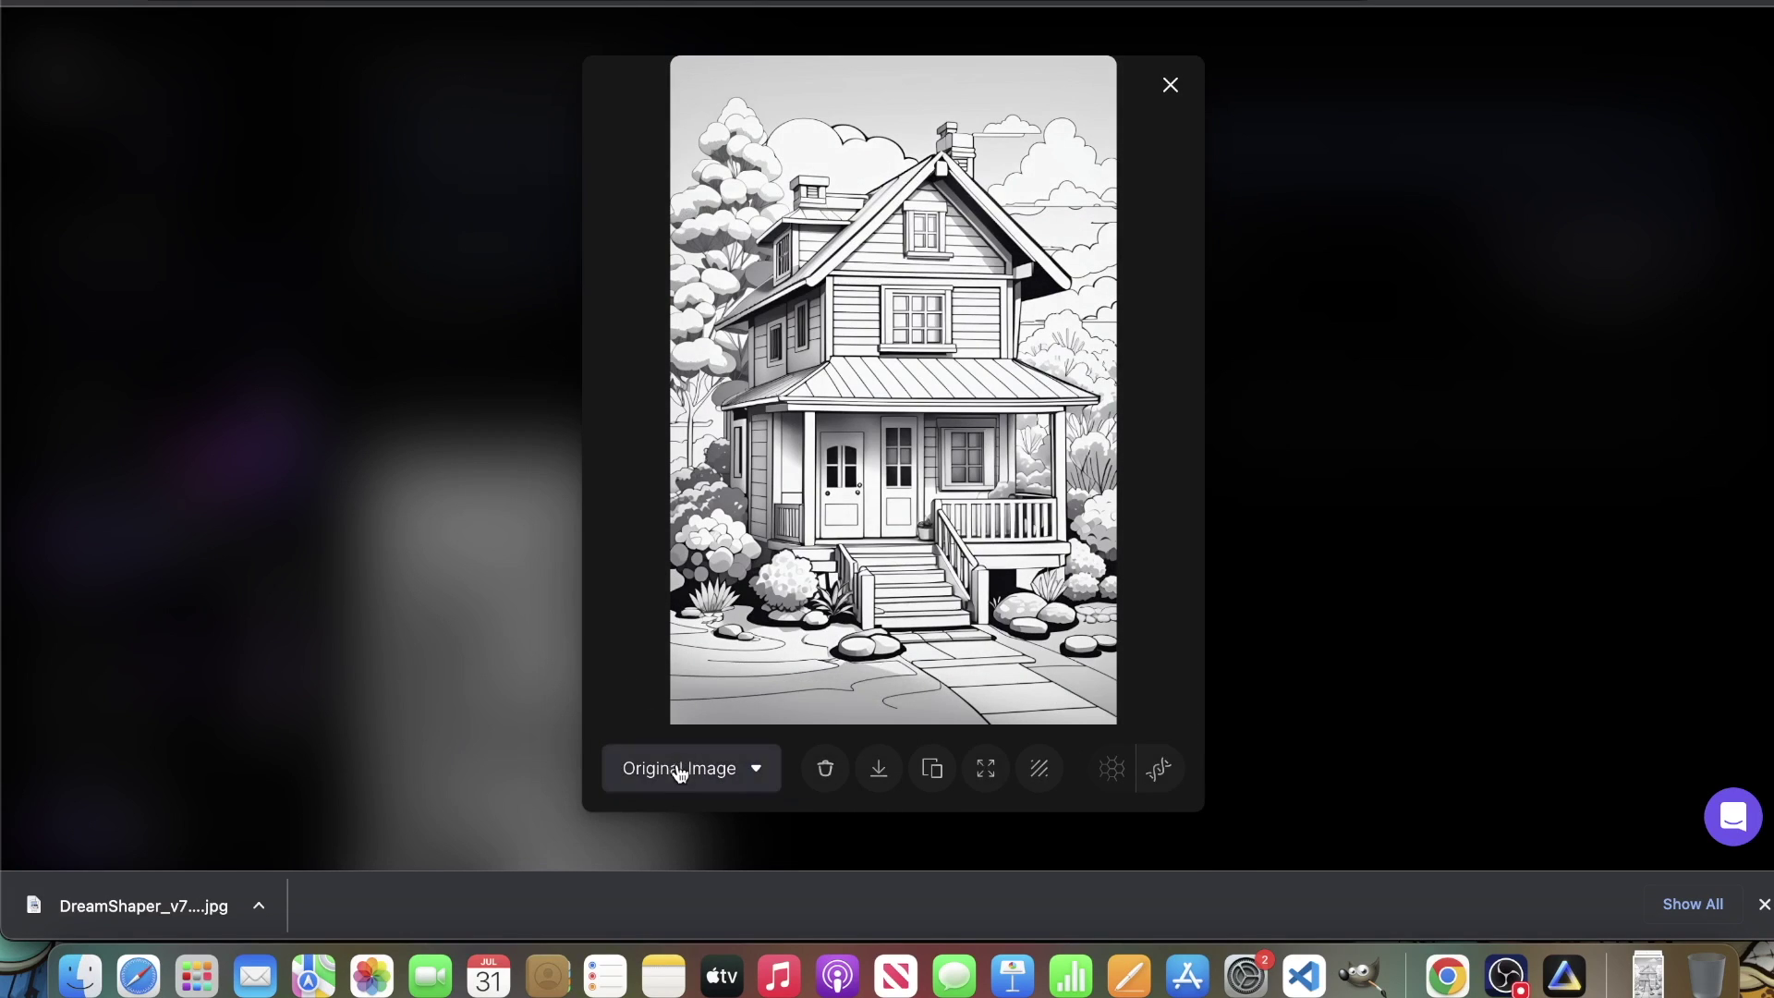
pyautogui.click(673, 780)
pyautogui.click(681, 727)
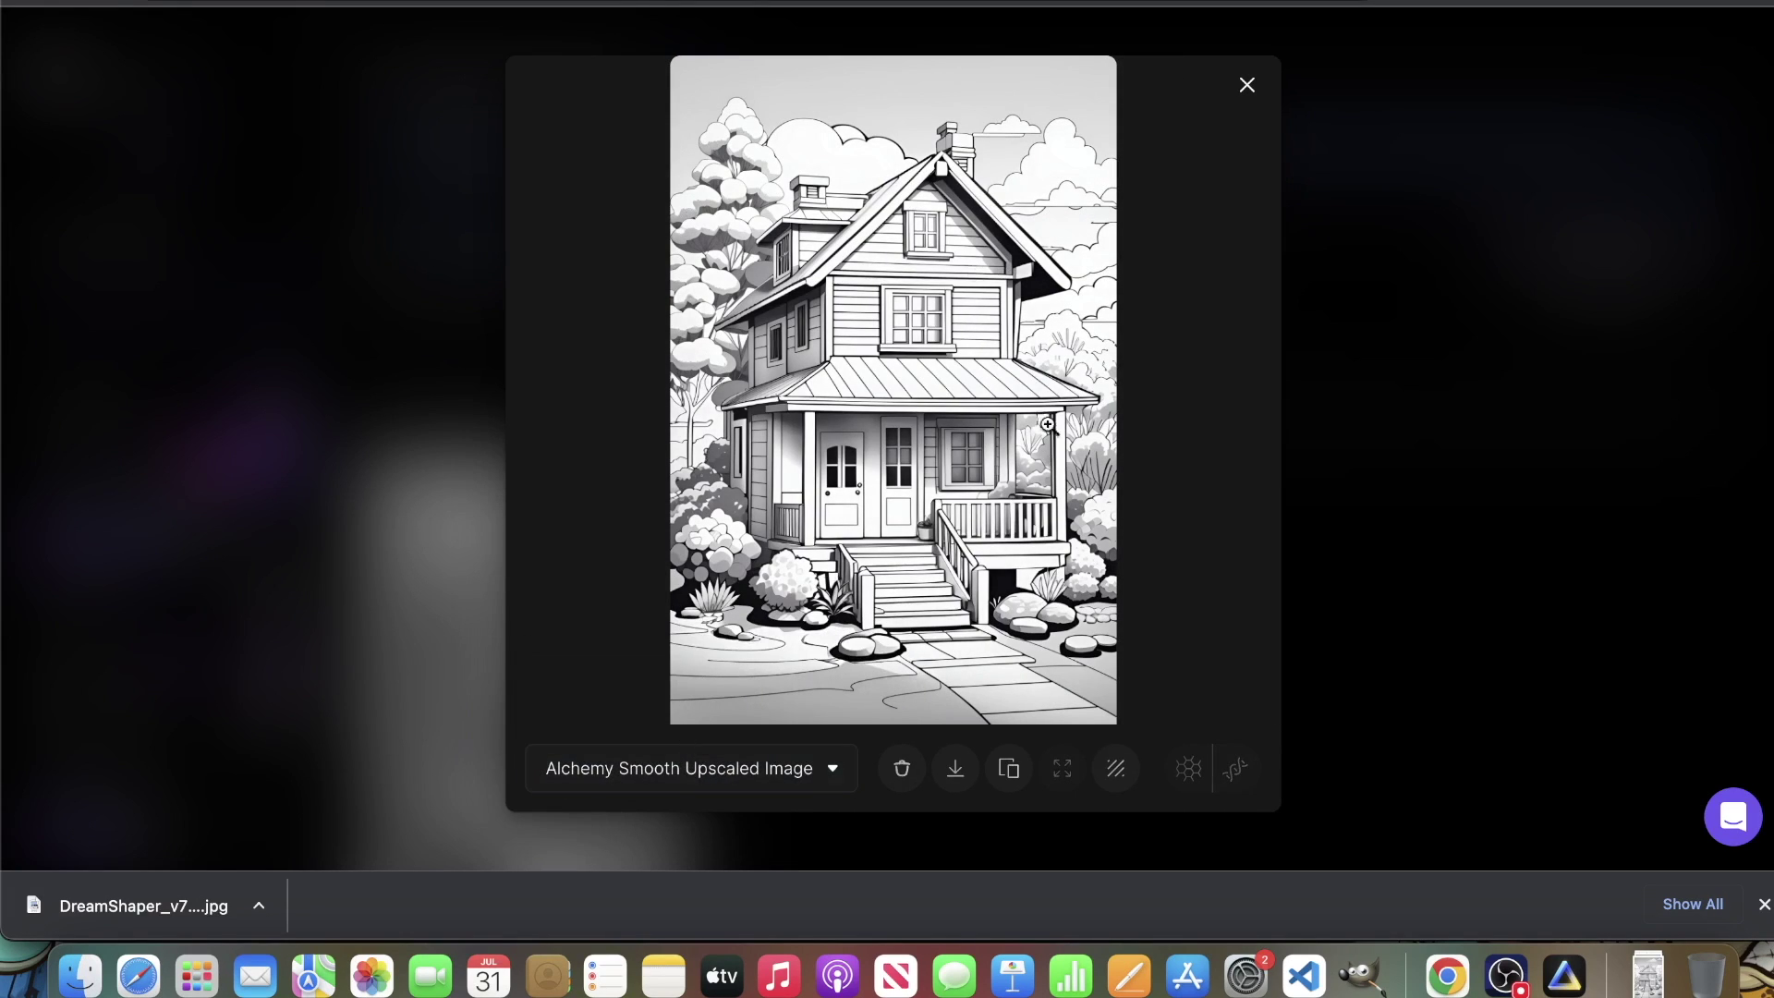
pyautogui.click(1055, 350)
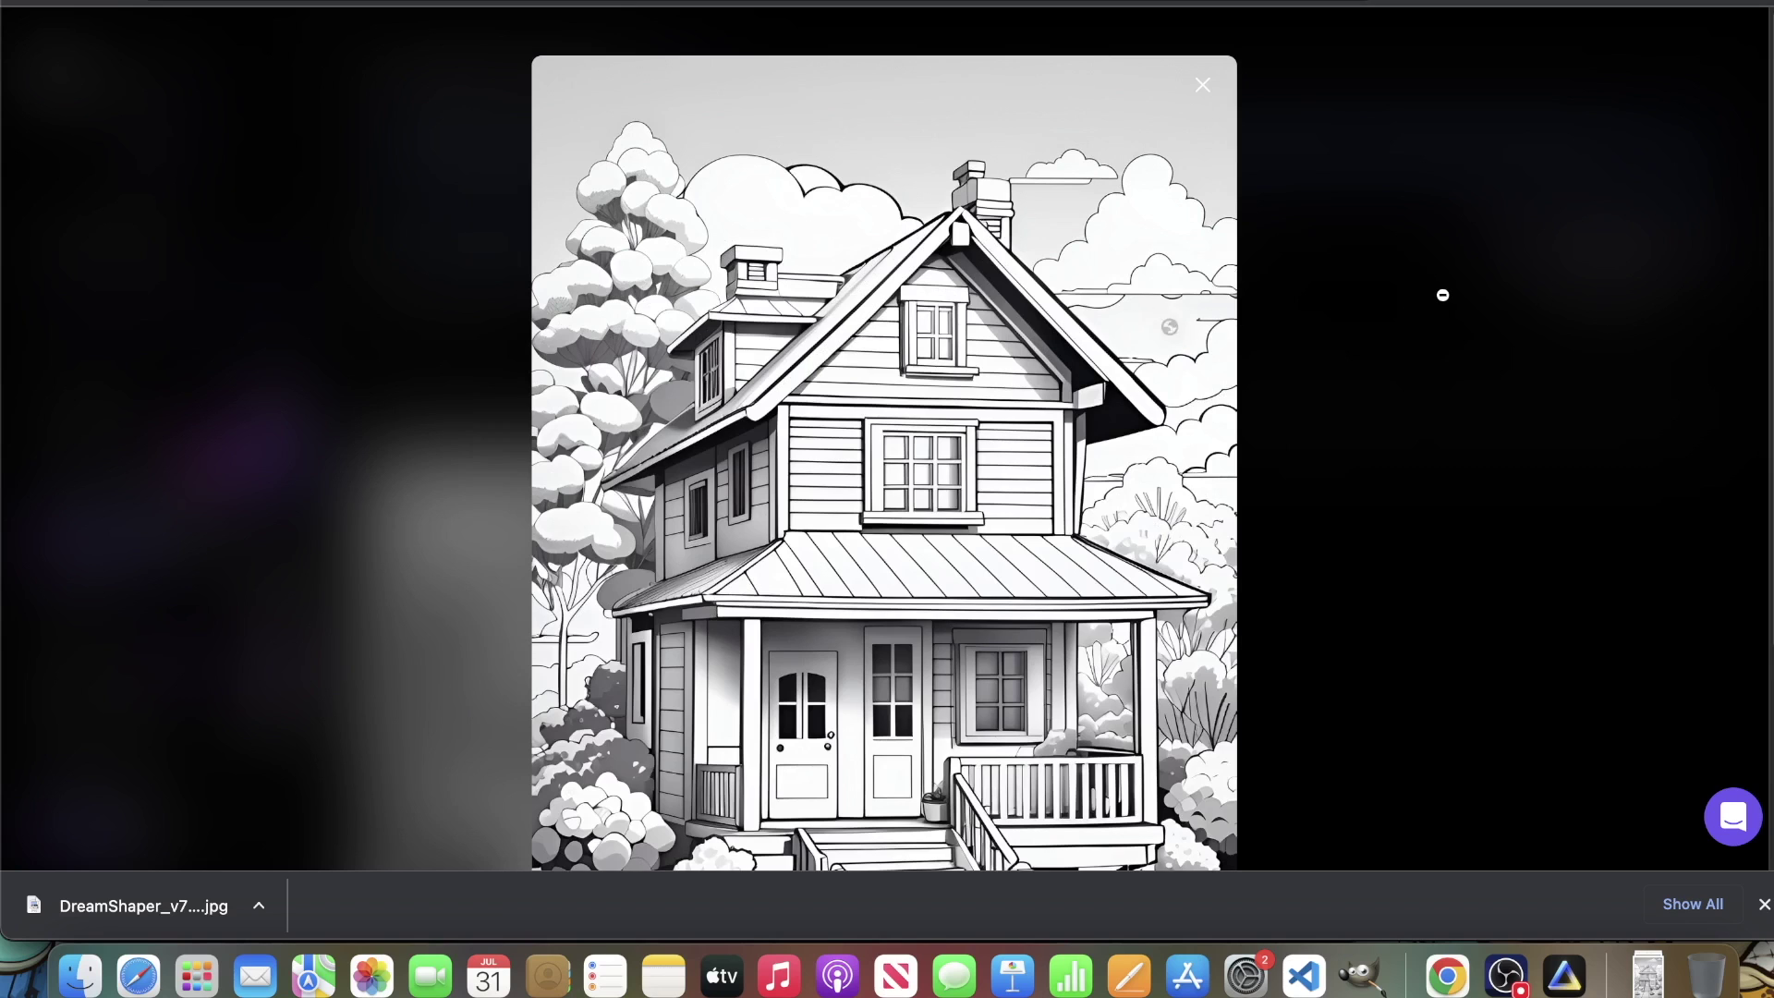
pyautogui.click(1437, 314)
# Step: Switch to the photo app containing the Upscale tool to view the earlier house image, and return to Leonardo.Ai in Chrome
pyautogui.scroll(-3, 714, 681)
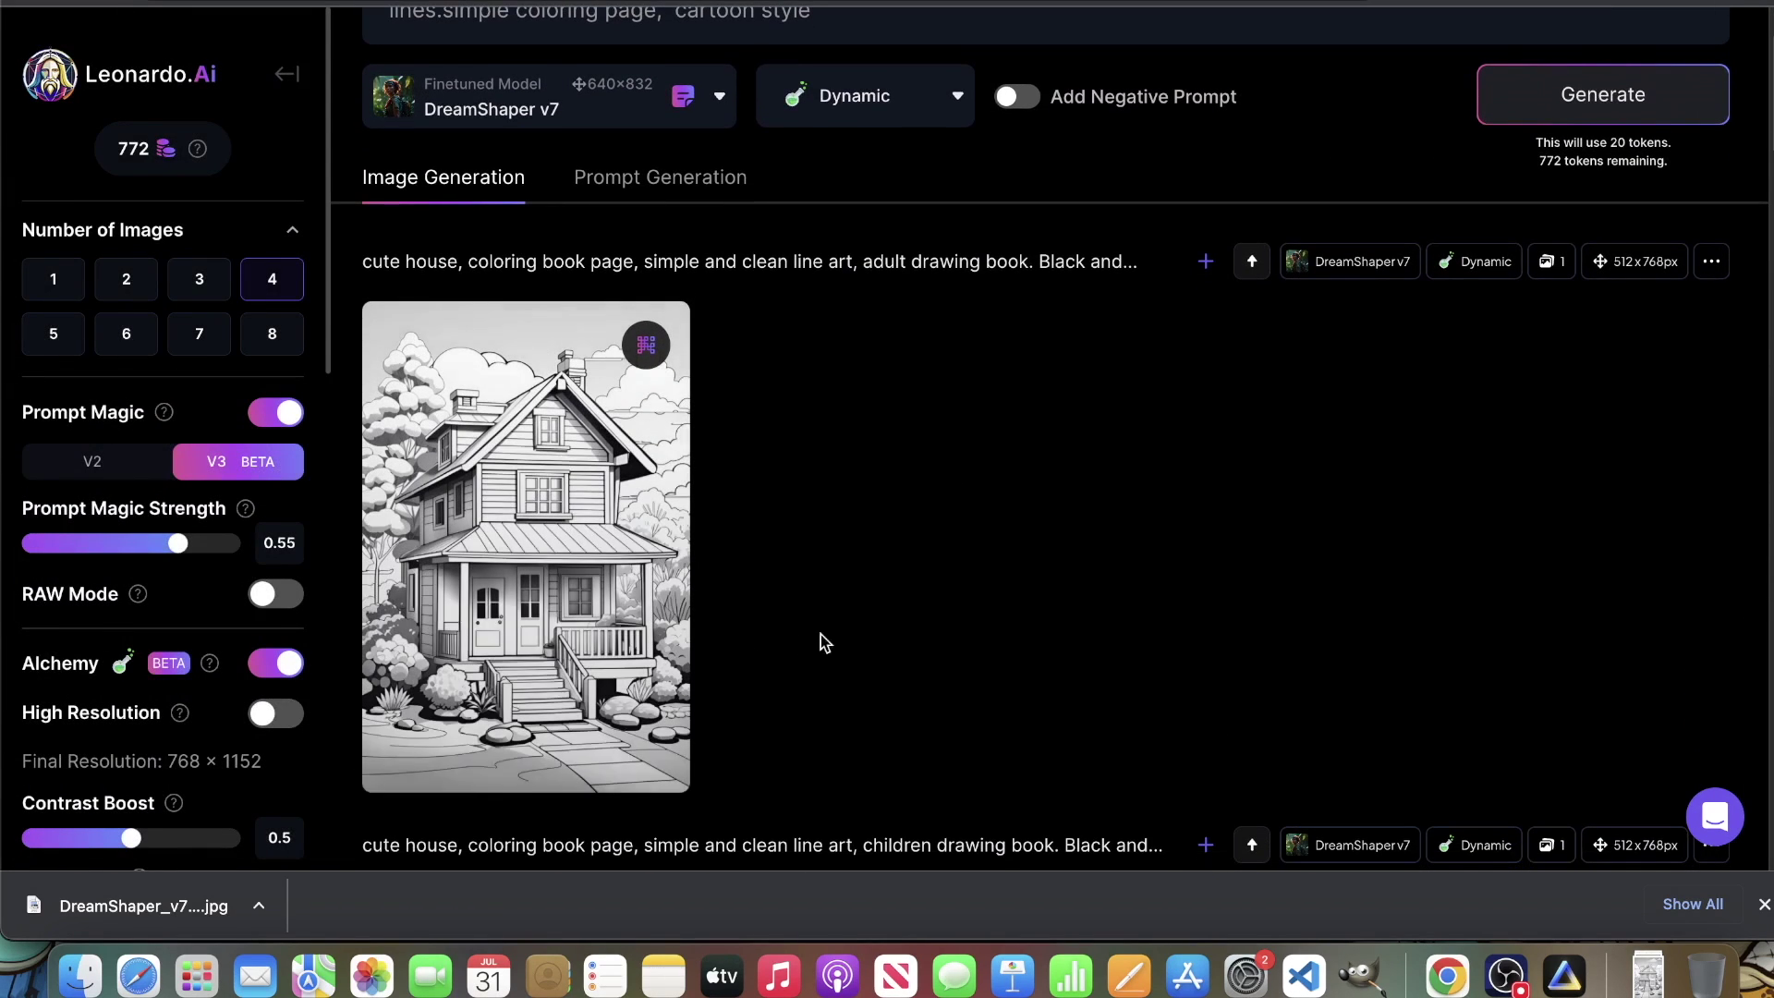
pyautogui.scroll(3, 1062, 610)
pyautogui.click(1563, 975)
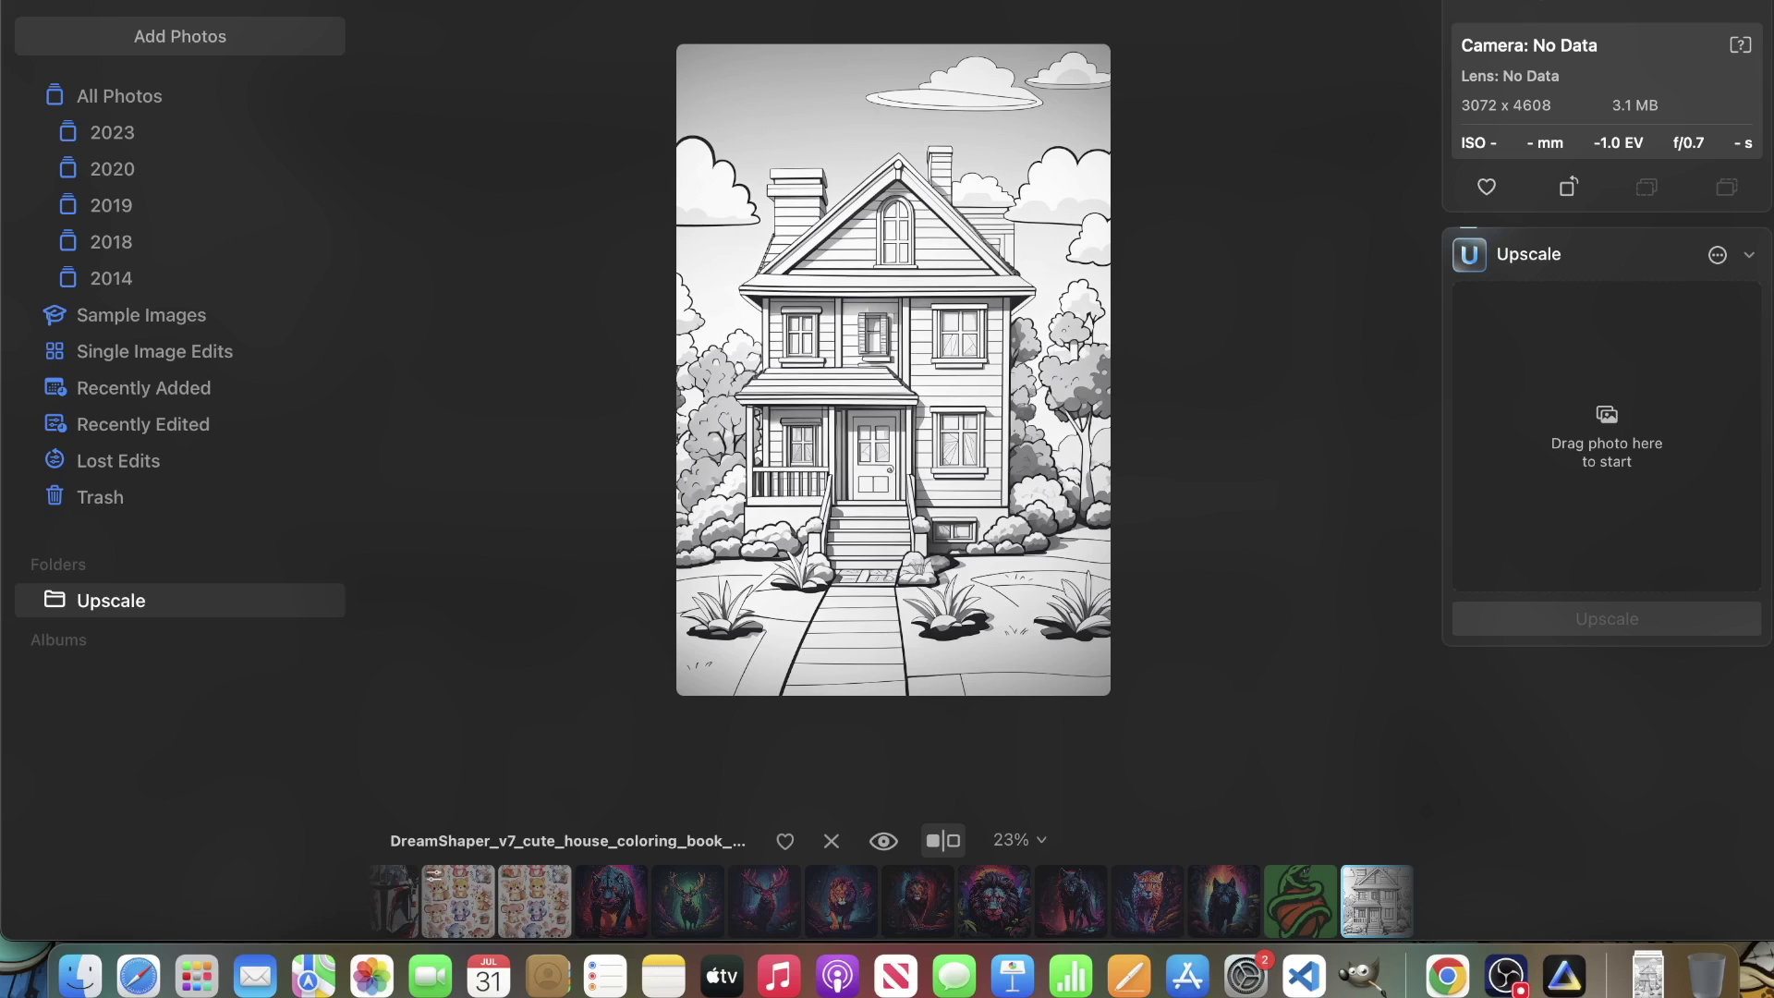
pyautogui.press('super+Tab')
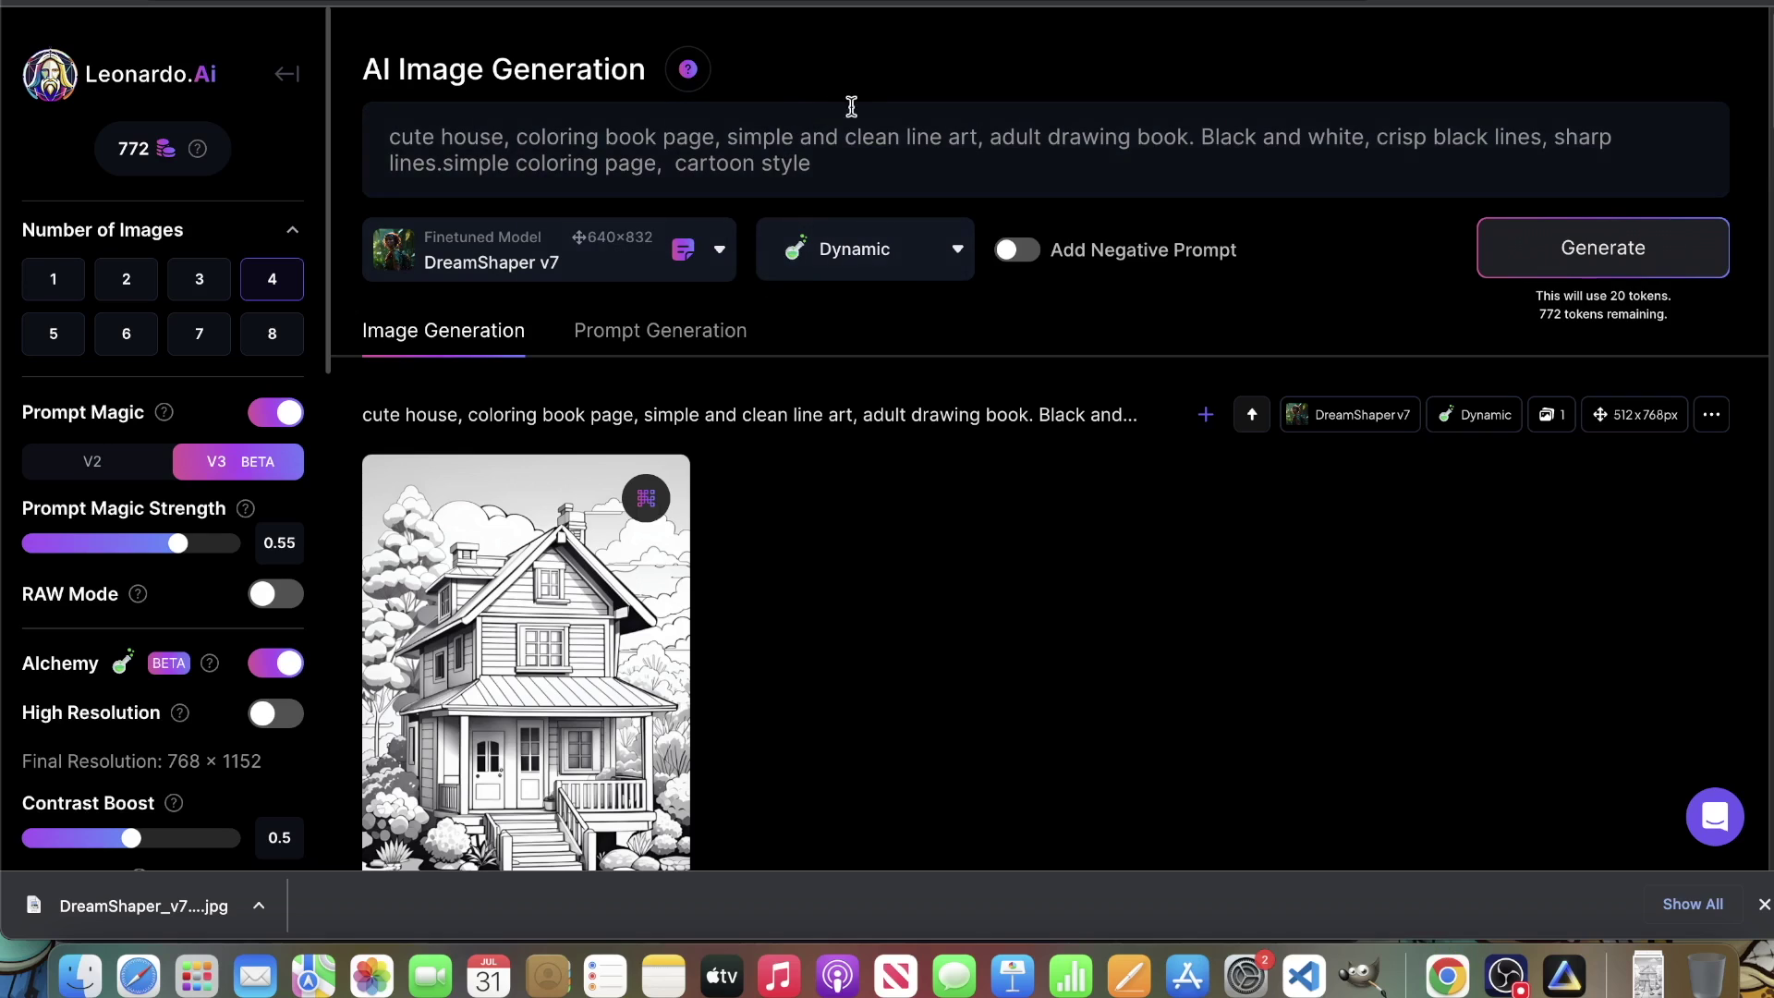
# Step: Remove "adult drawing book." and "simple coloring page," from the prompt and change its ending from "cartoon style" to "watercolor style"
pyautogui.moveTo(1193, 136); pyautogui.dragTo(997, 137)
pyautogui.press('BackSpace')
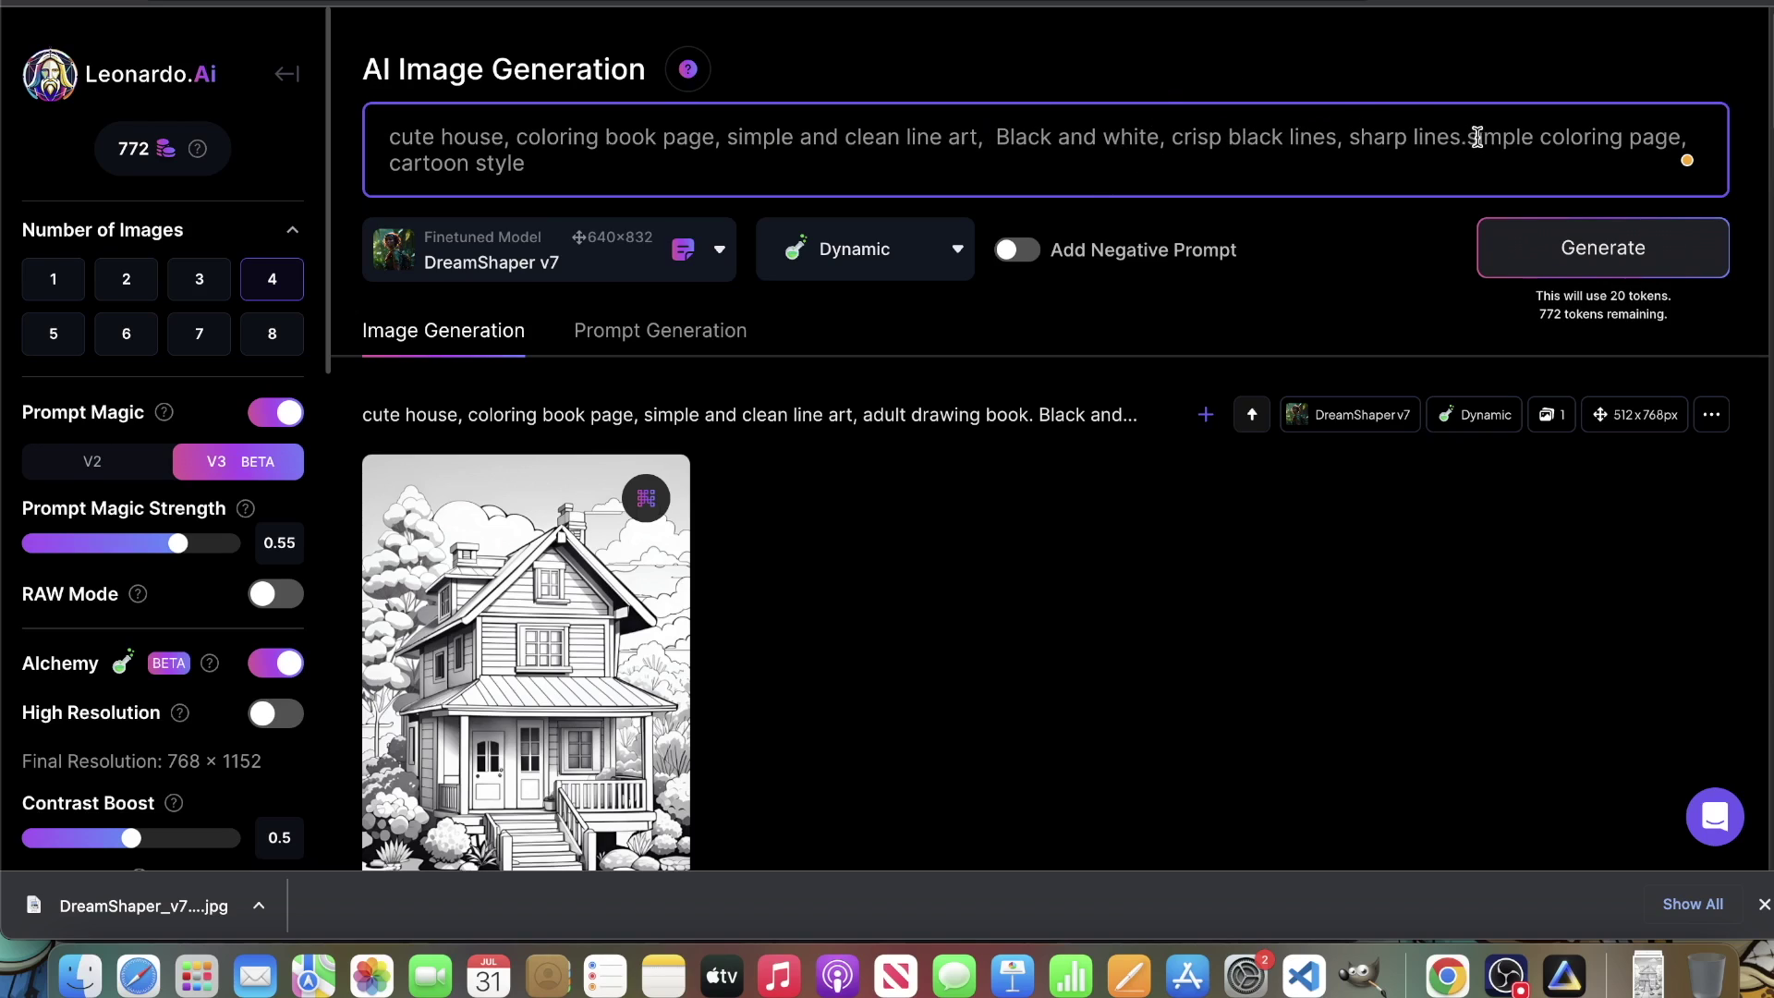
pyautogui.moveTo(1469, 136); pyautogui.dragTo(1726, 128)
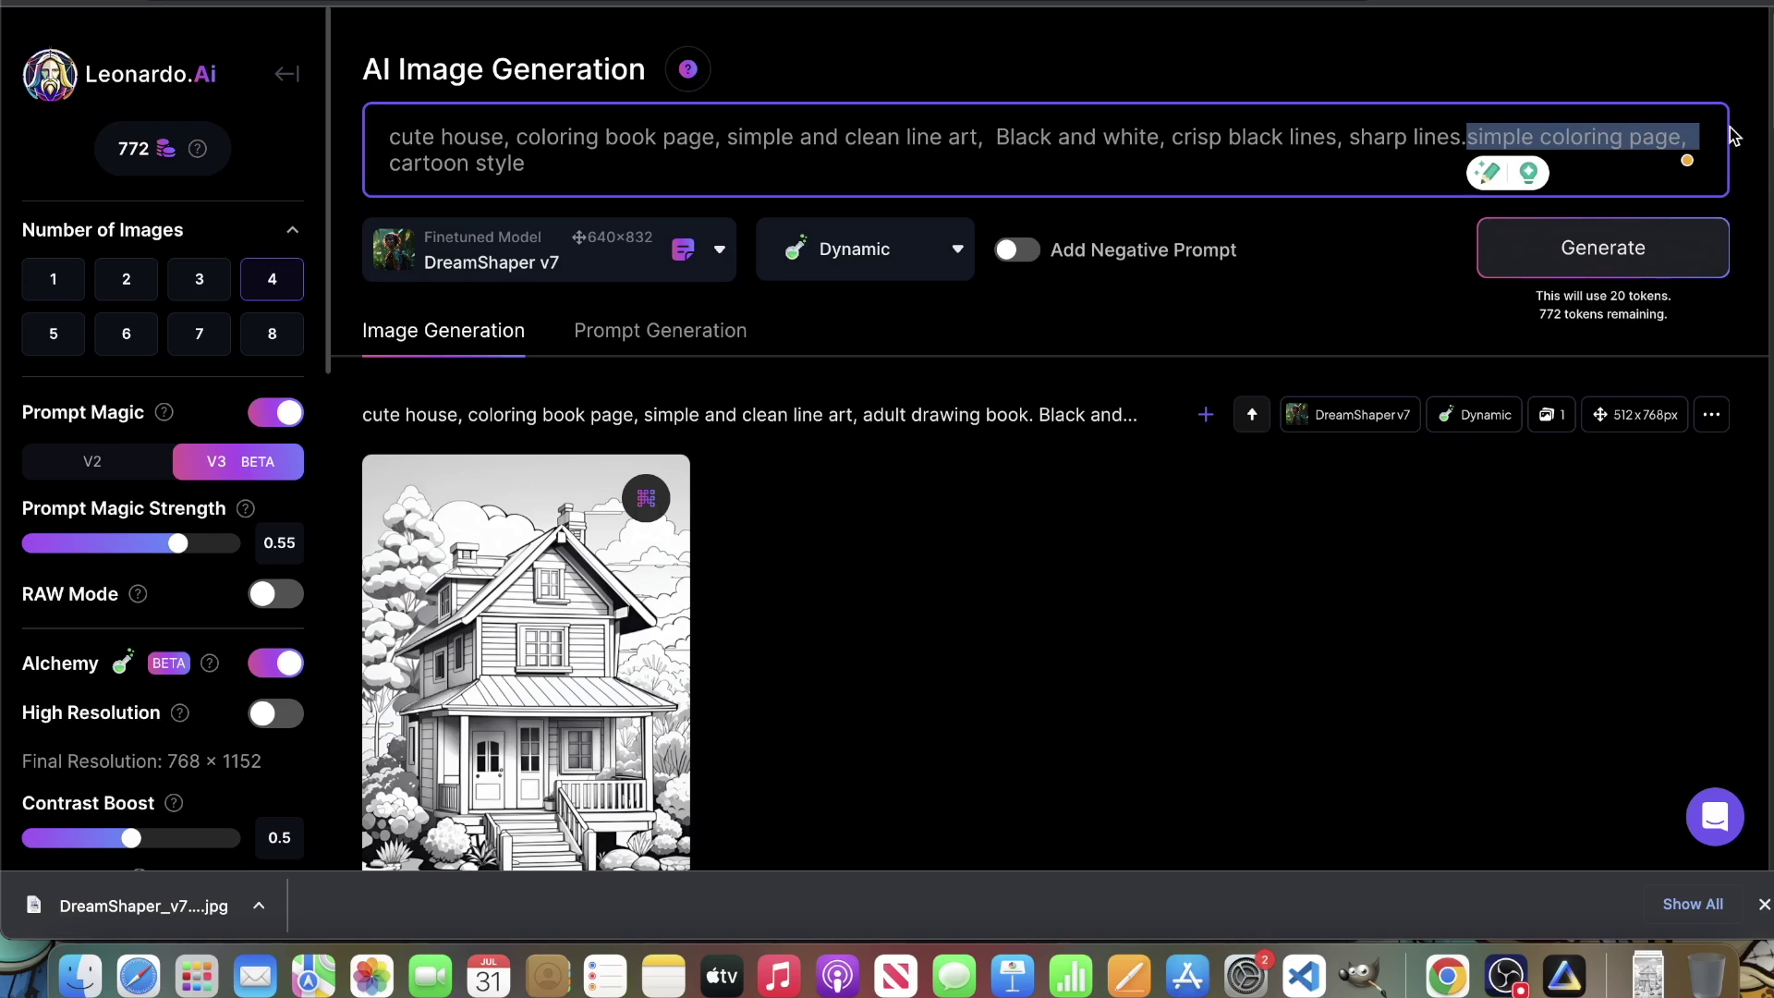
pyautogui.press('BackSpace')
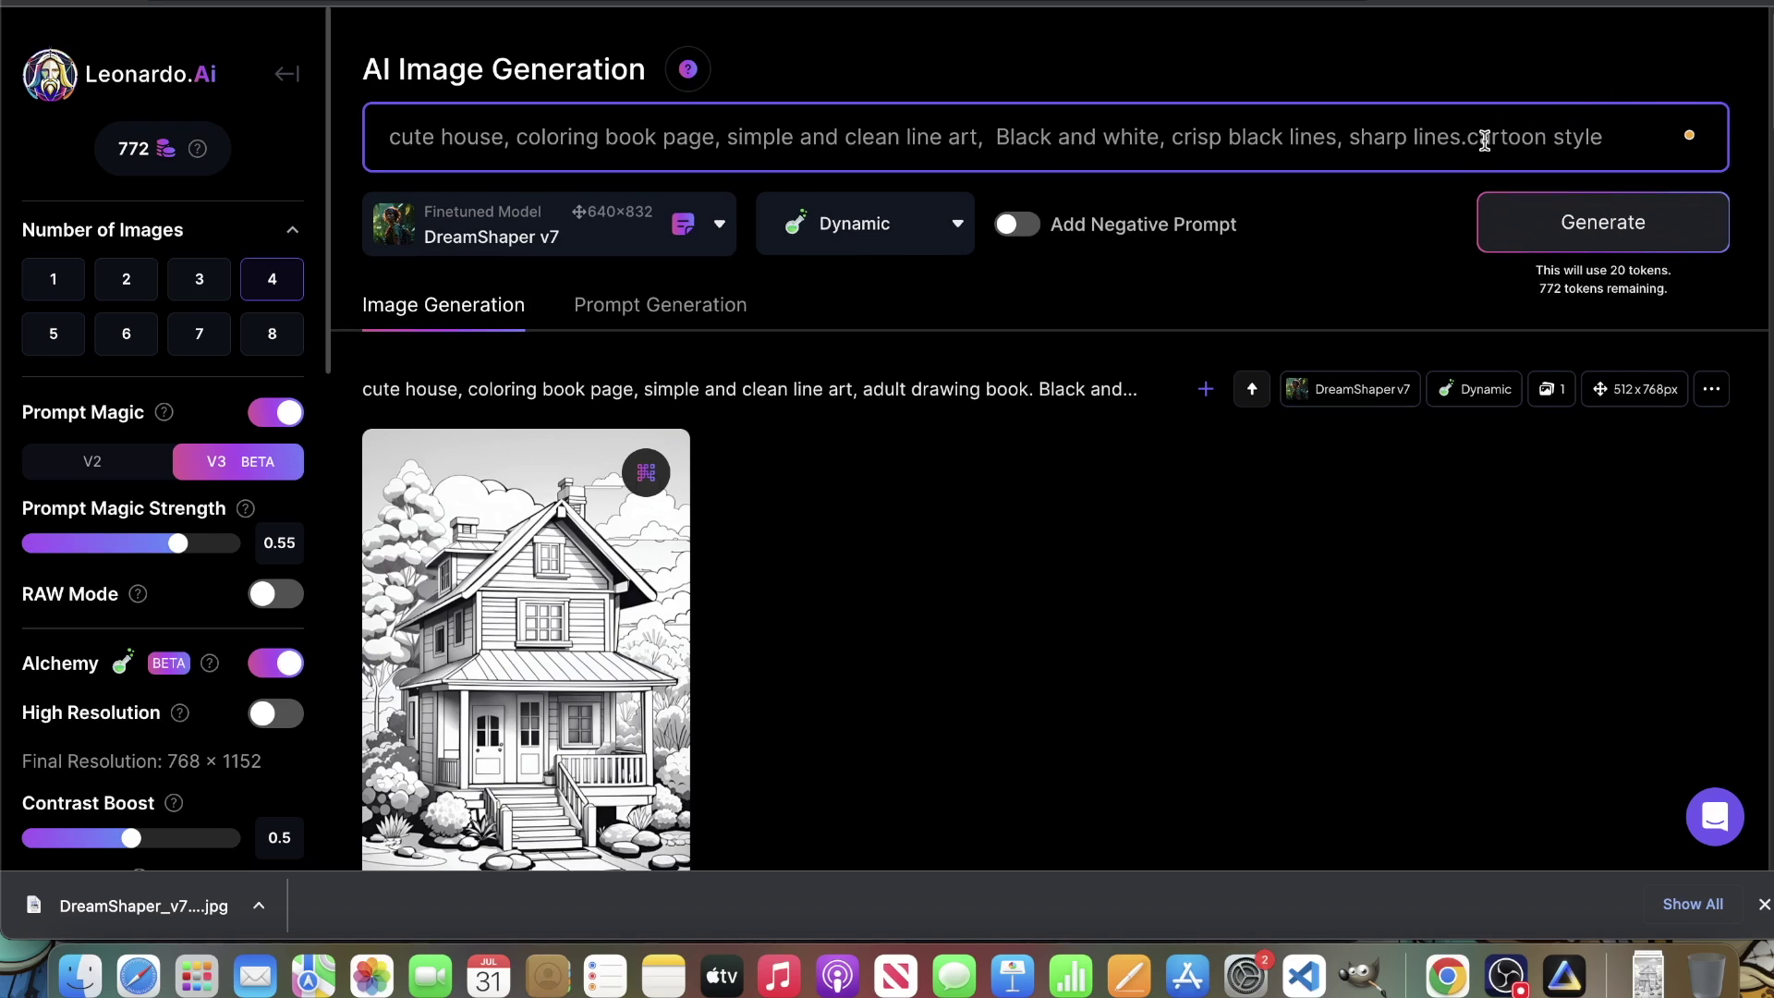
pyautogui.moveTo(1607, 137); pyautogui.dragTo(1473, 137)
pyautogui.press('BackSpace')
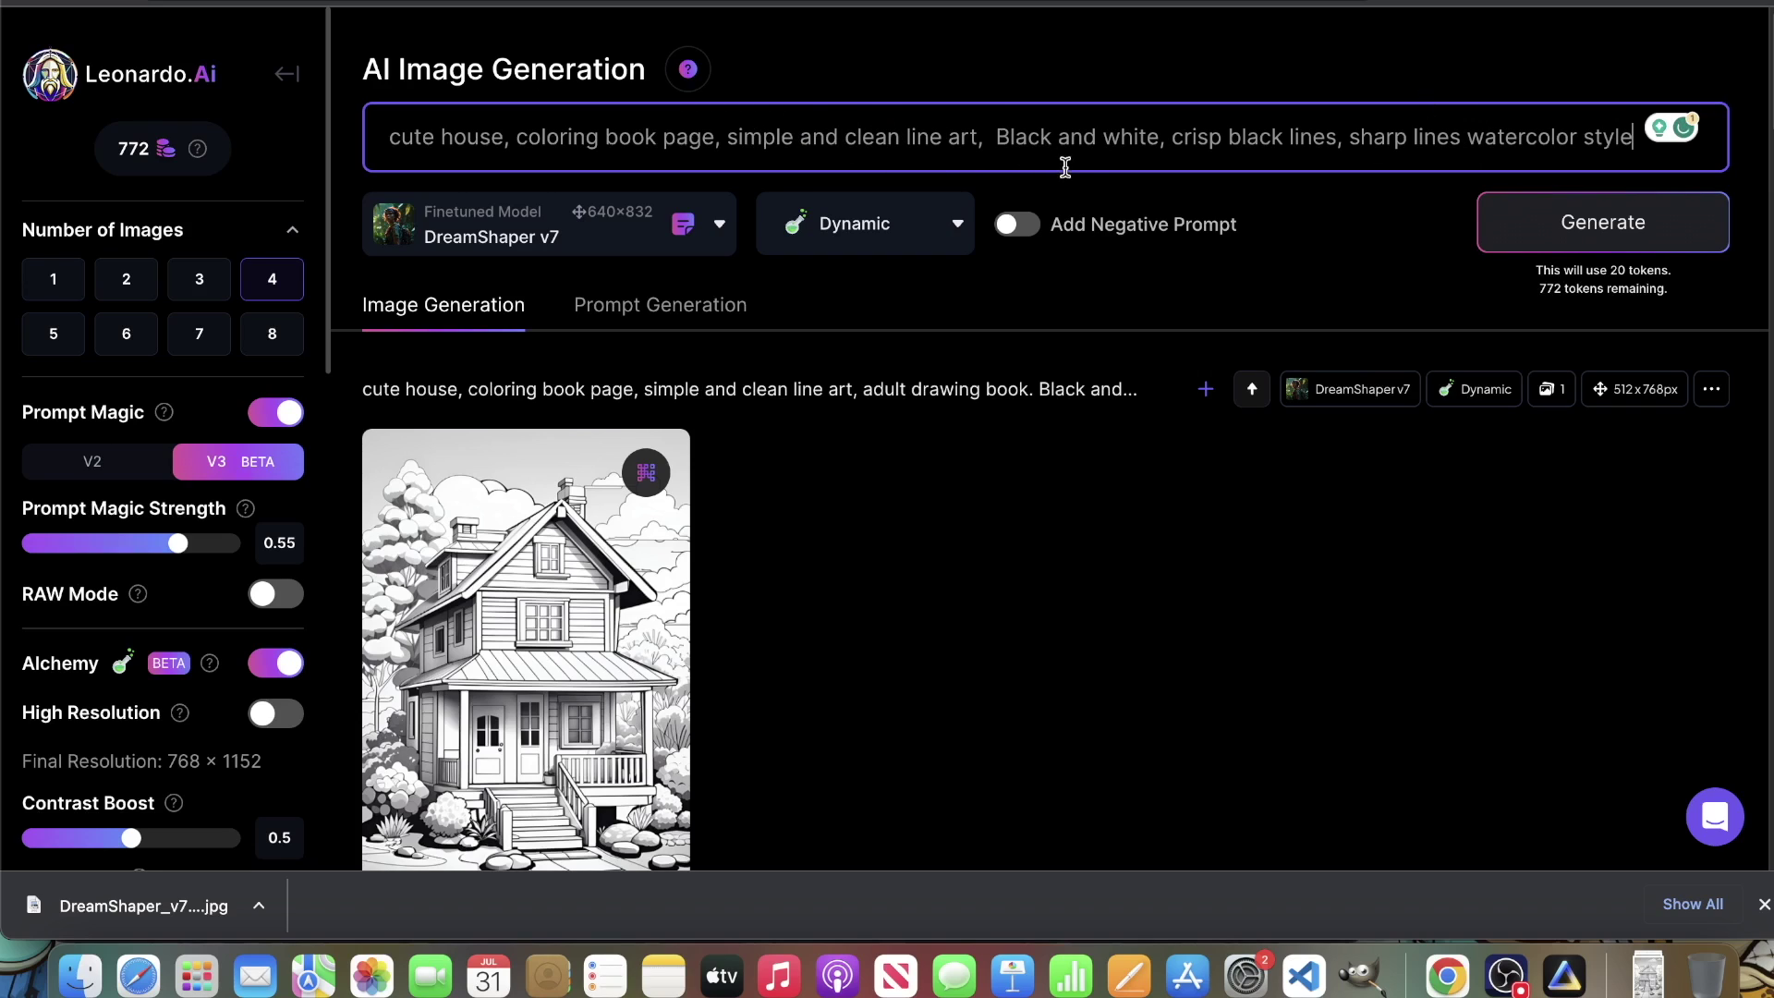
# Step: Replace "house" with "catsle" at the start of the prompt
pyautogui.doubleClick(421, 139)
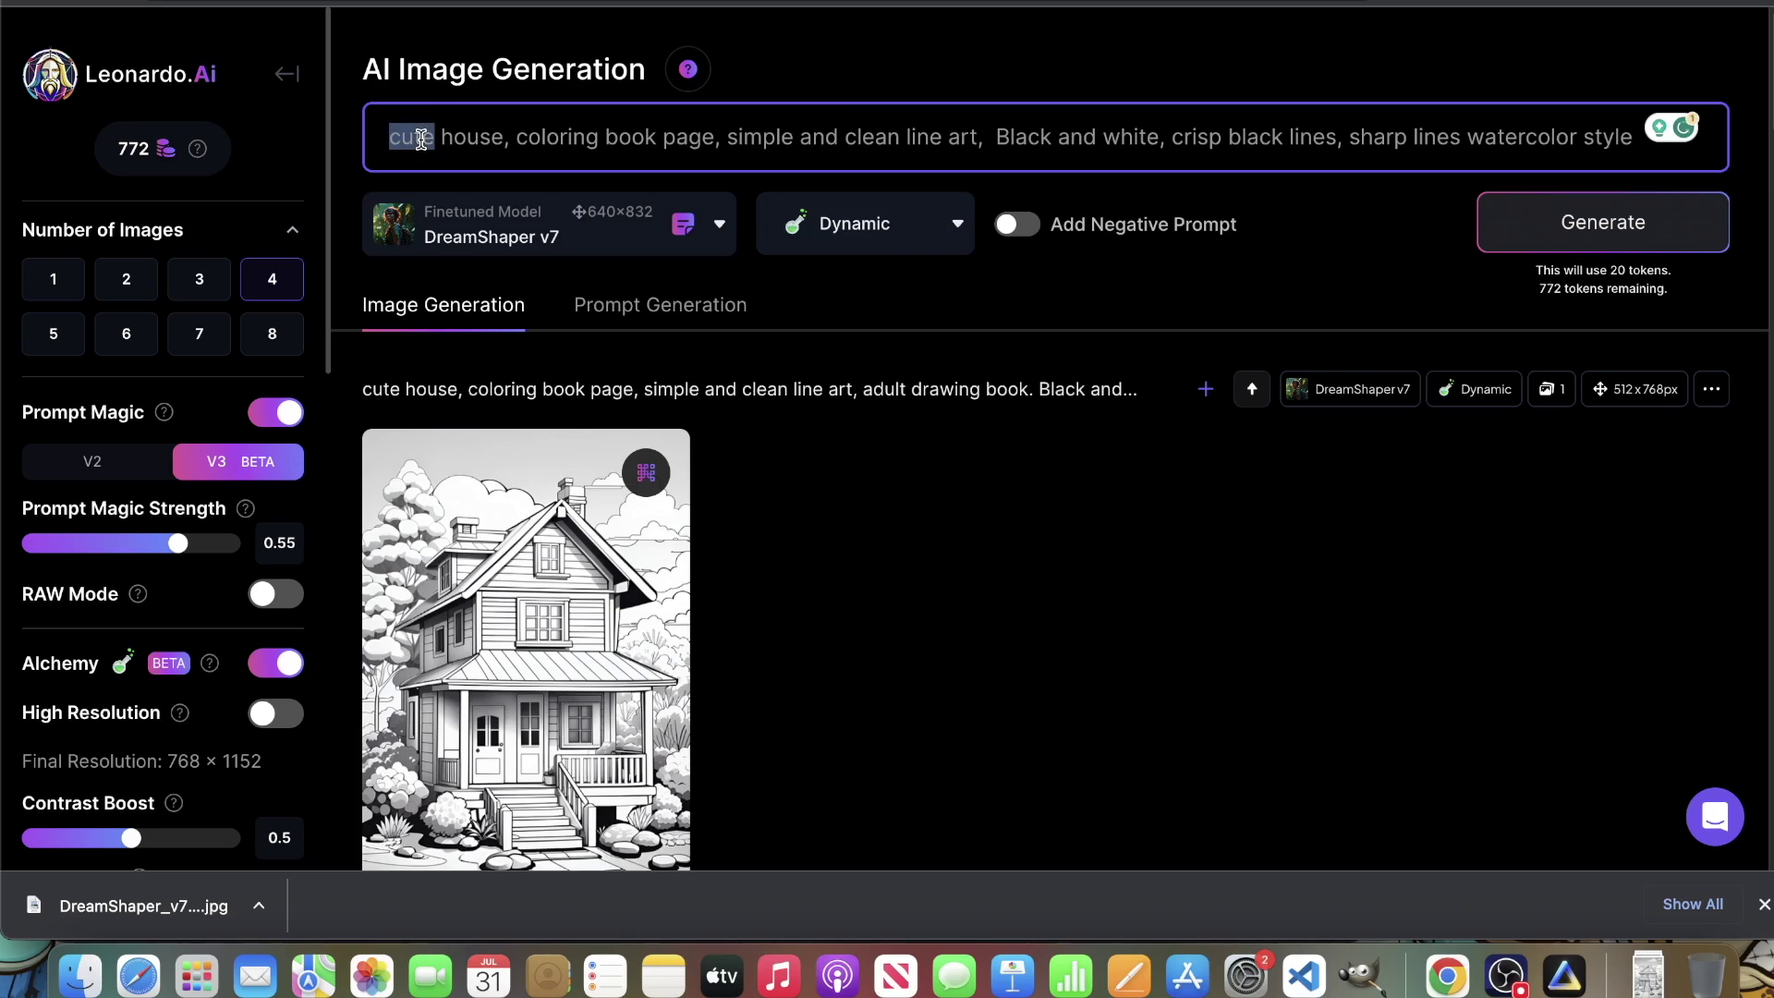
pyautogui.click(466, 136)
pyautogui.doubleClick(415, 136)
pyautogui.click(519, 136)
pyautogui.doubleClick(492, 136)
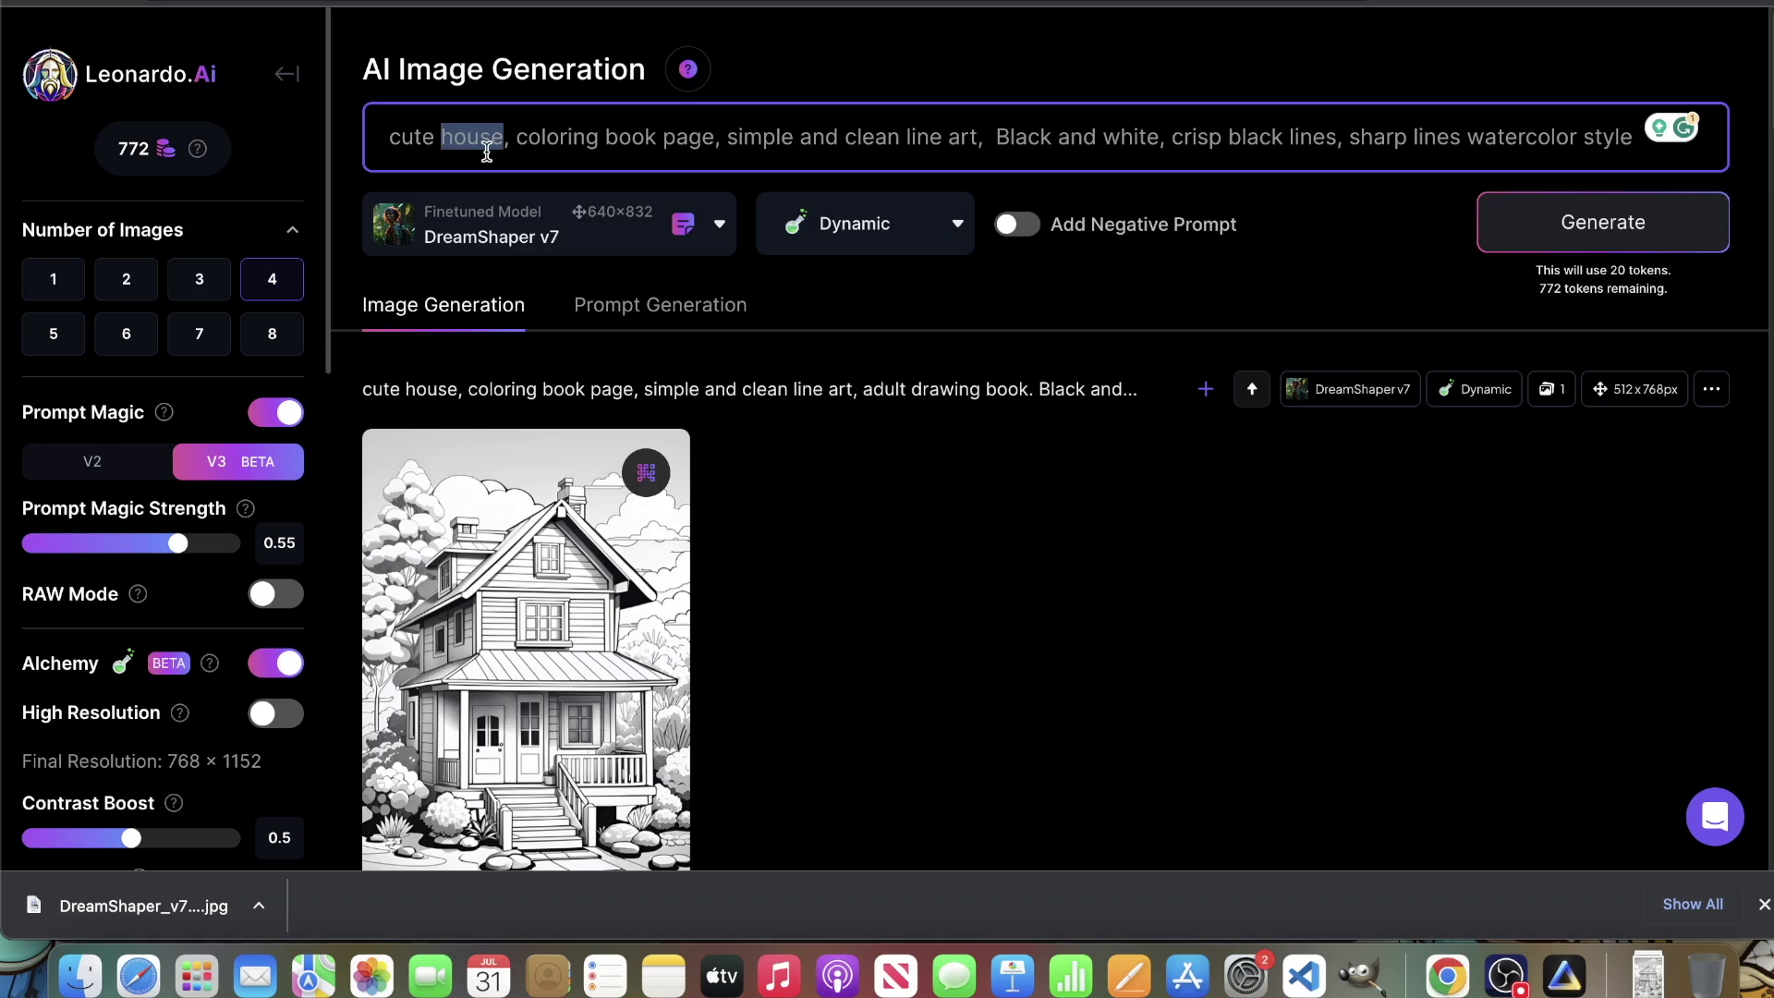
pyautogui.write('cat')
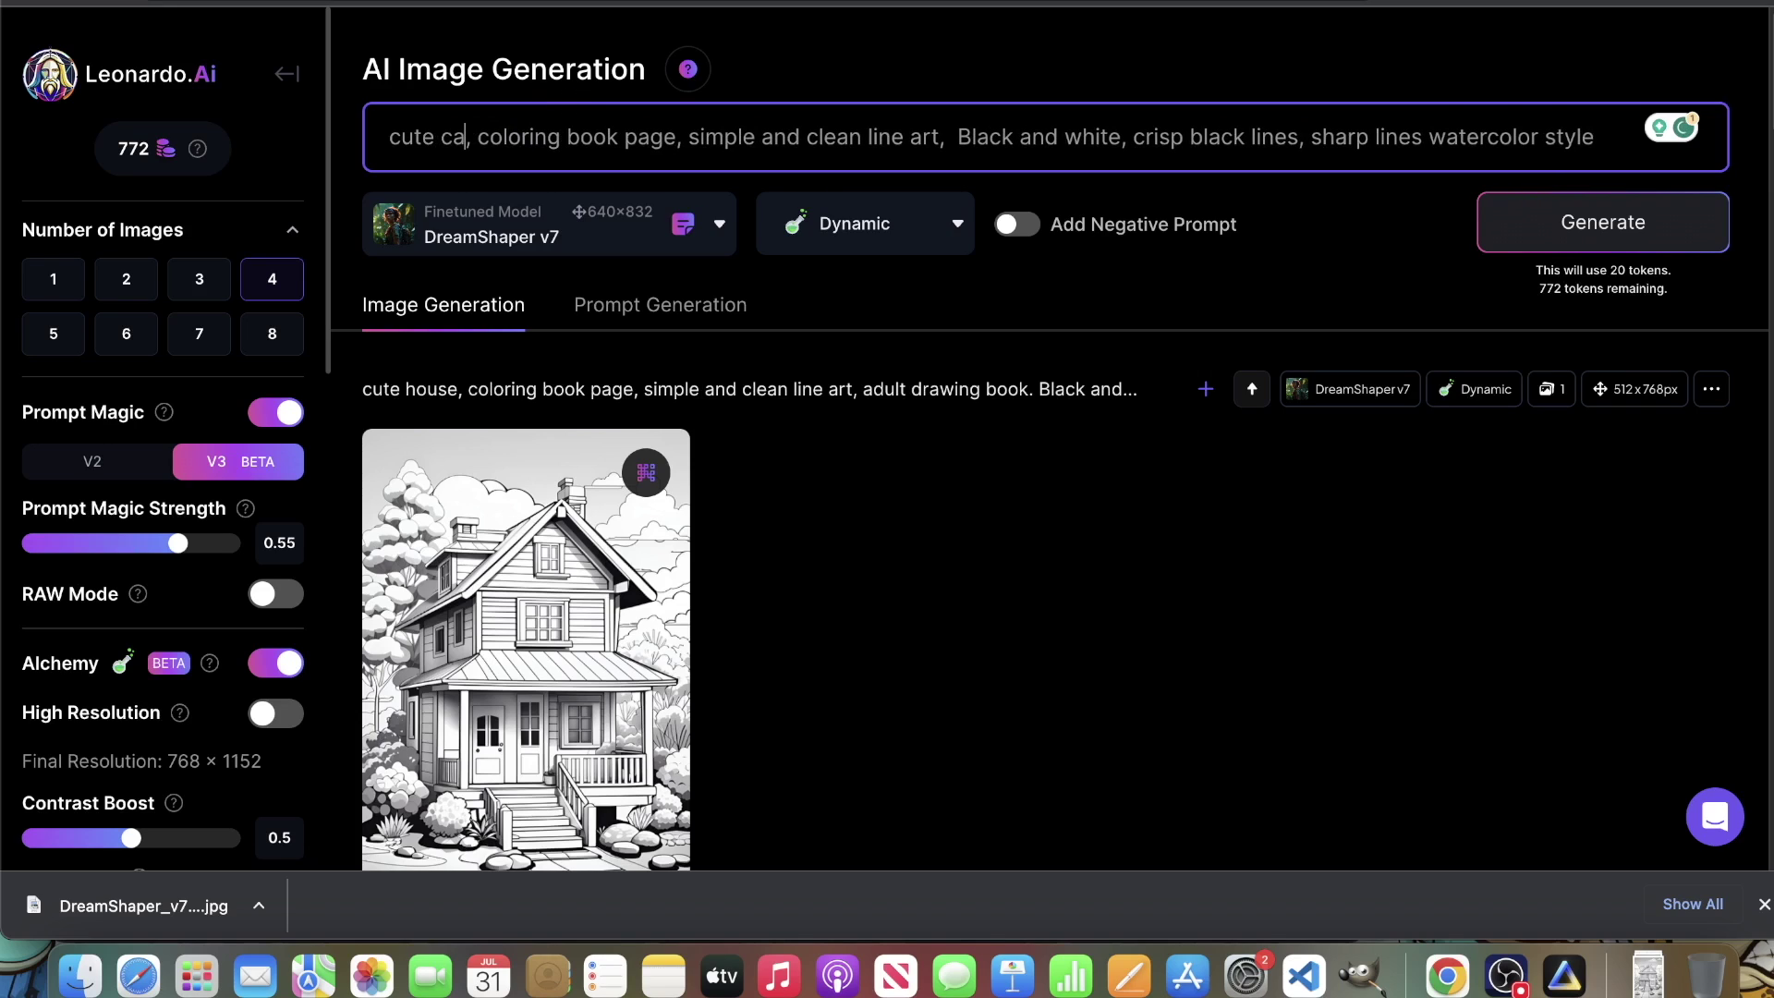
pyautogui.write('sle')
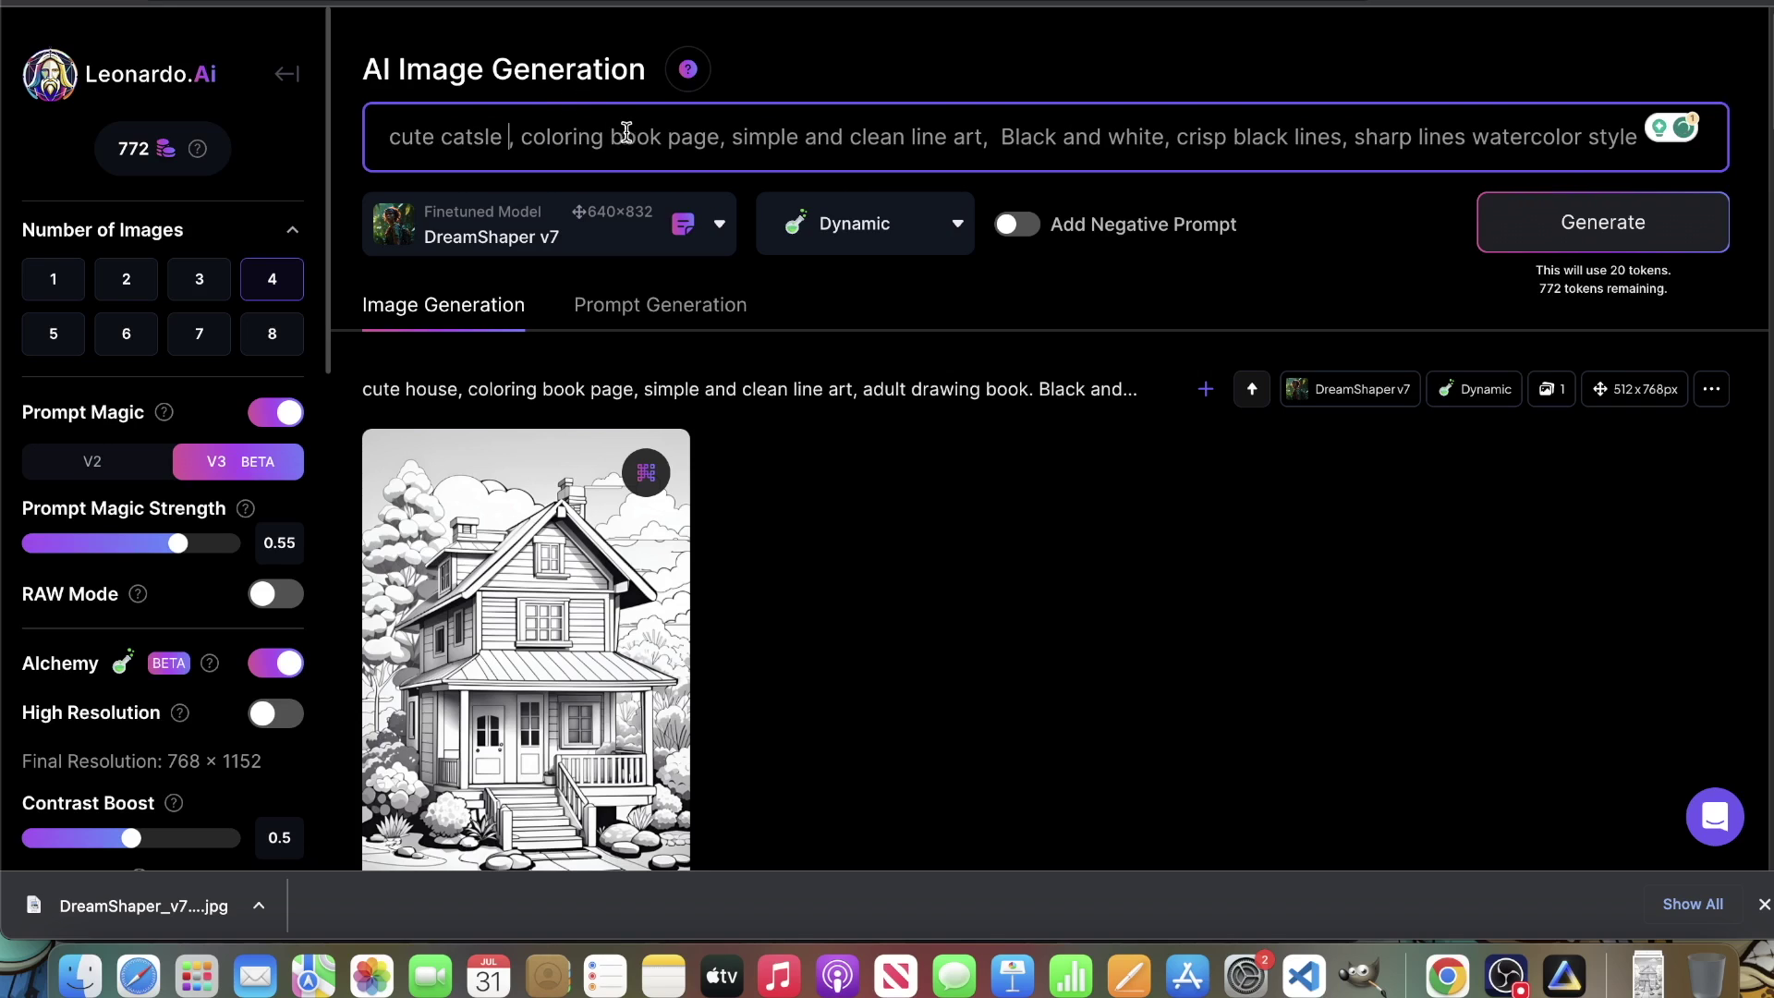
# Step: Generate four images from the "cute catsle" watercolor style prompt and check their progress in the results
pyautogui.moveTo(471, 139)
pyautogui.click(1570, 231)
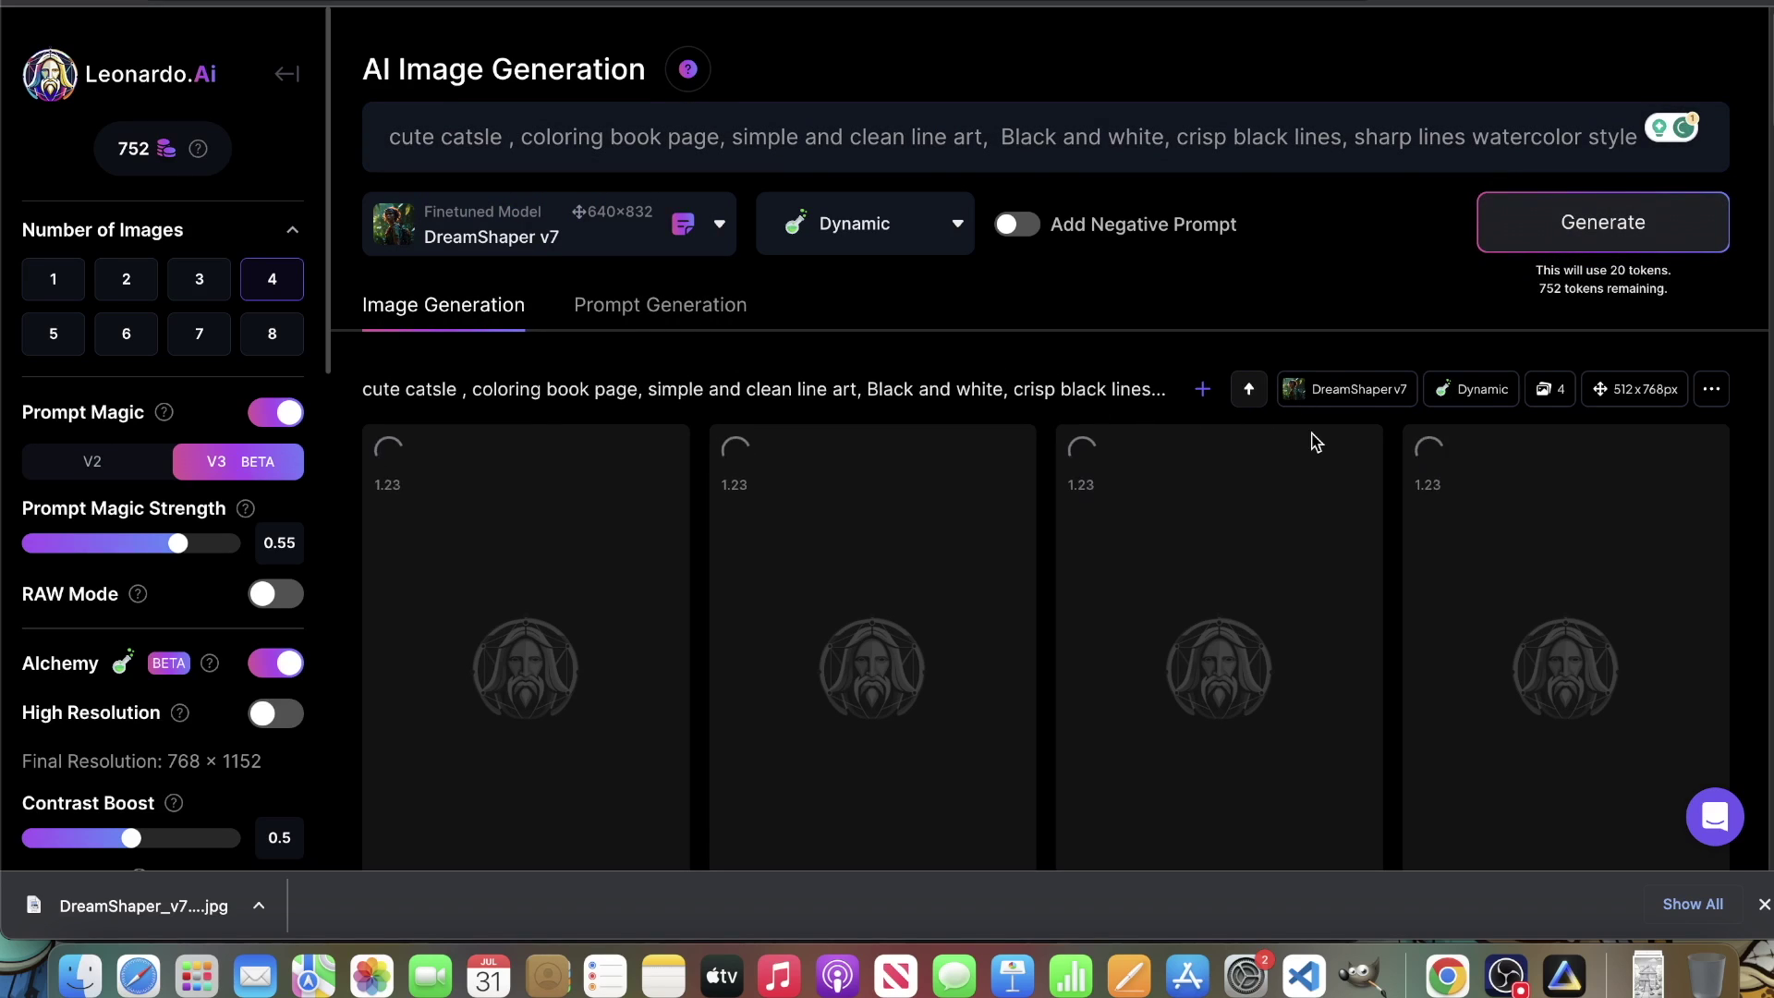
pyautogui.scroll(-2, 1314, 443)
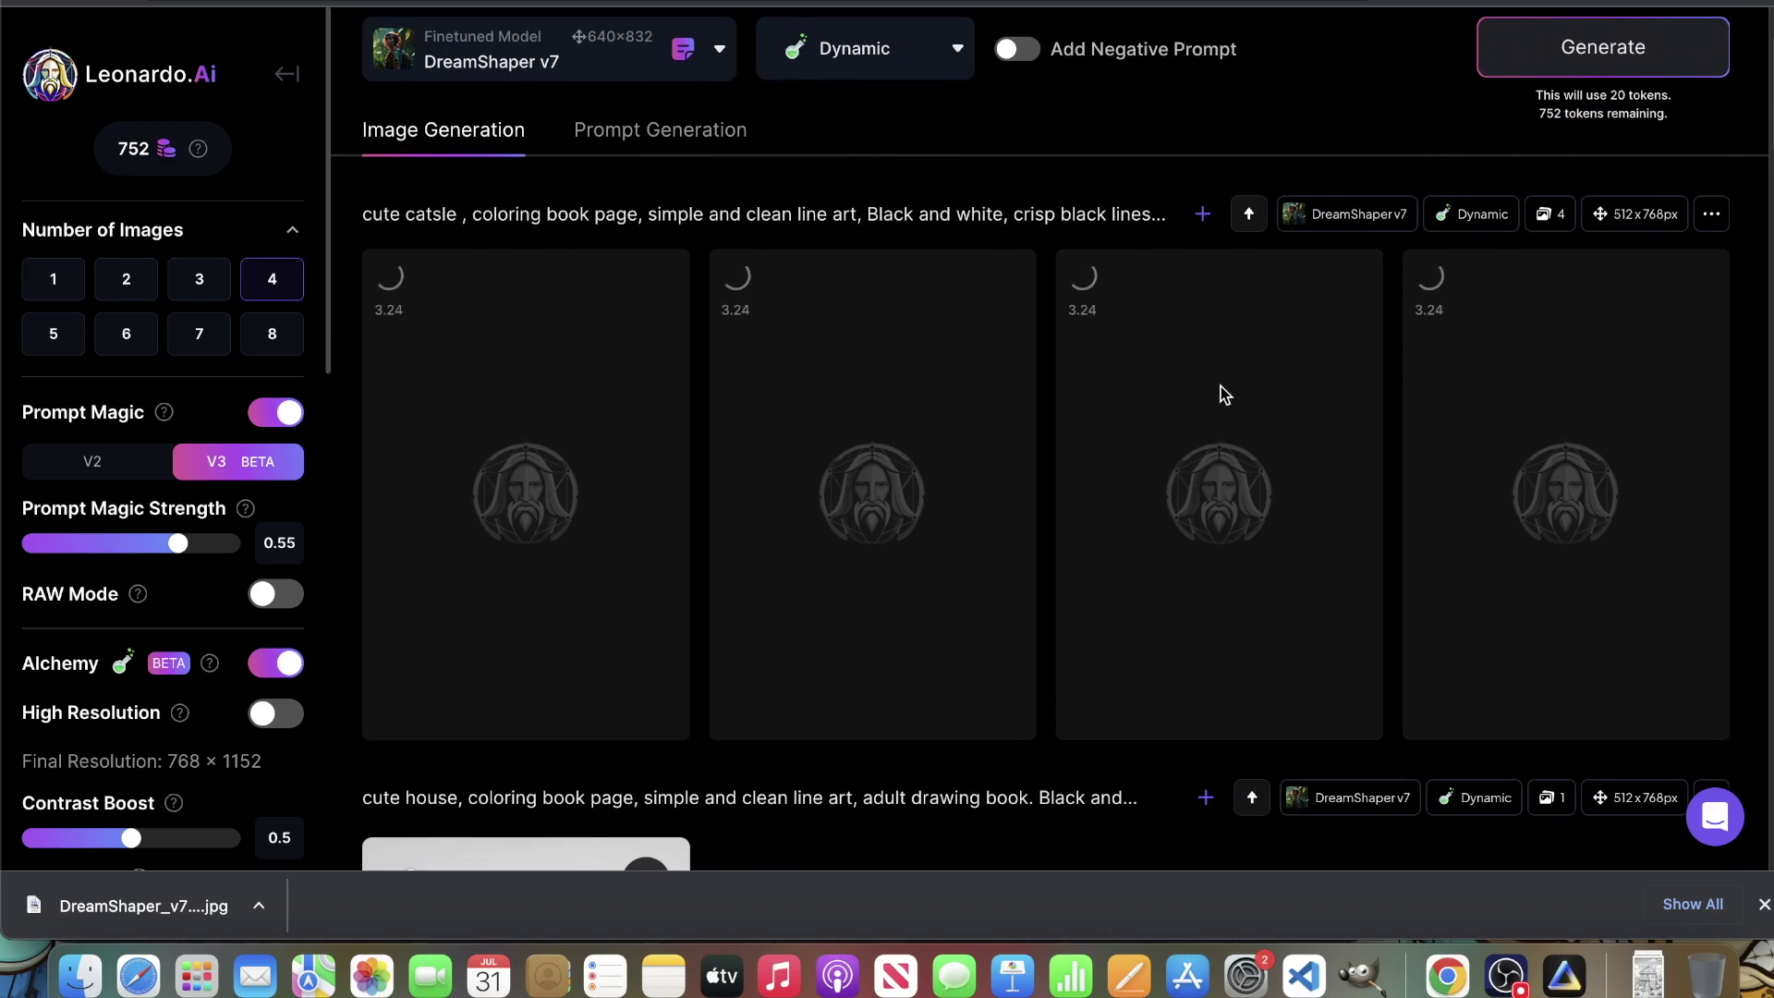
pyautogui.scroll(-1, 1173, 404)
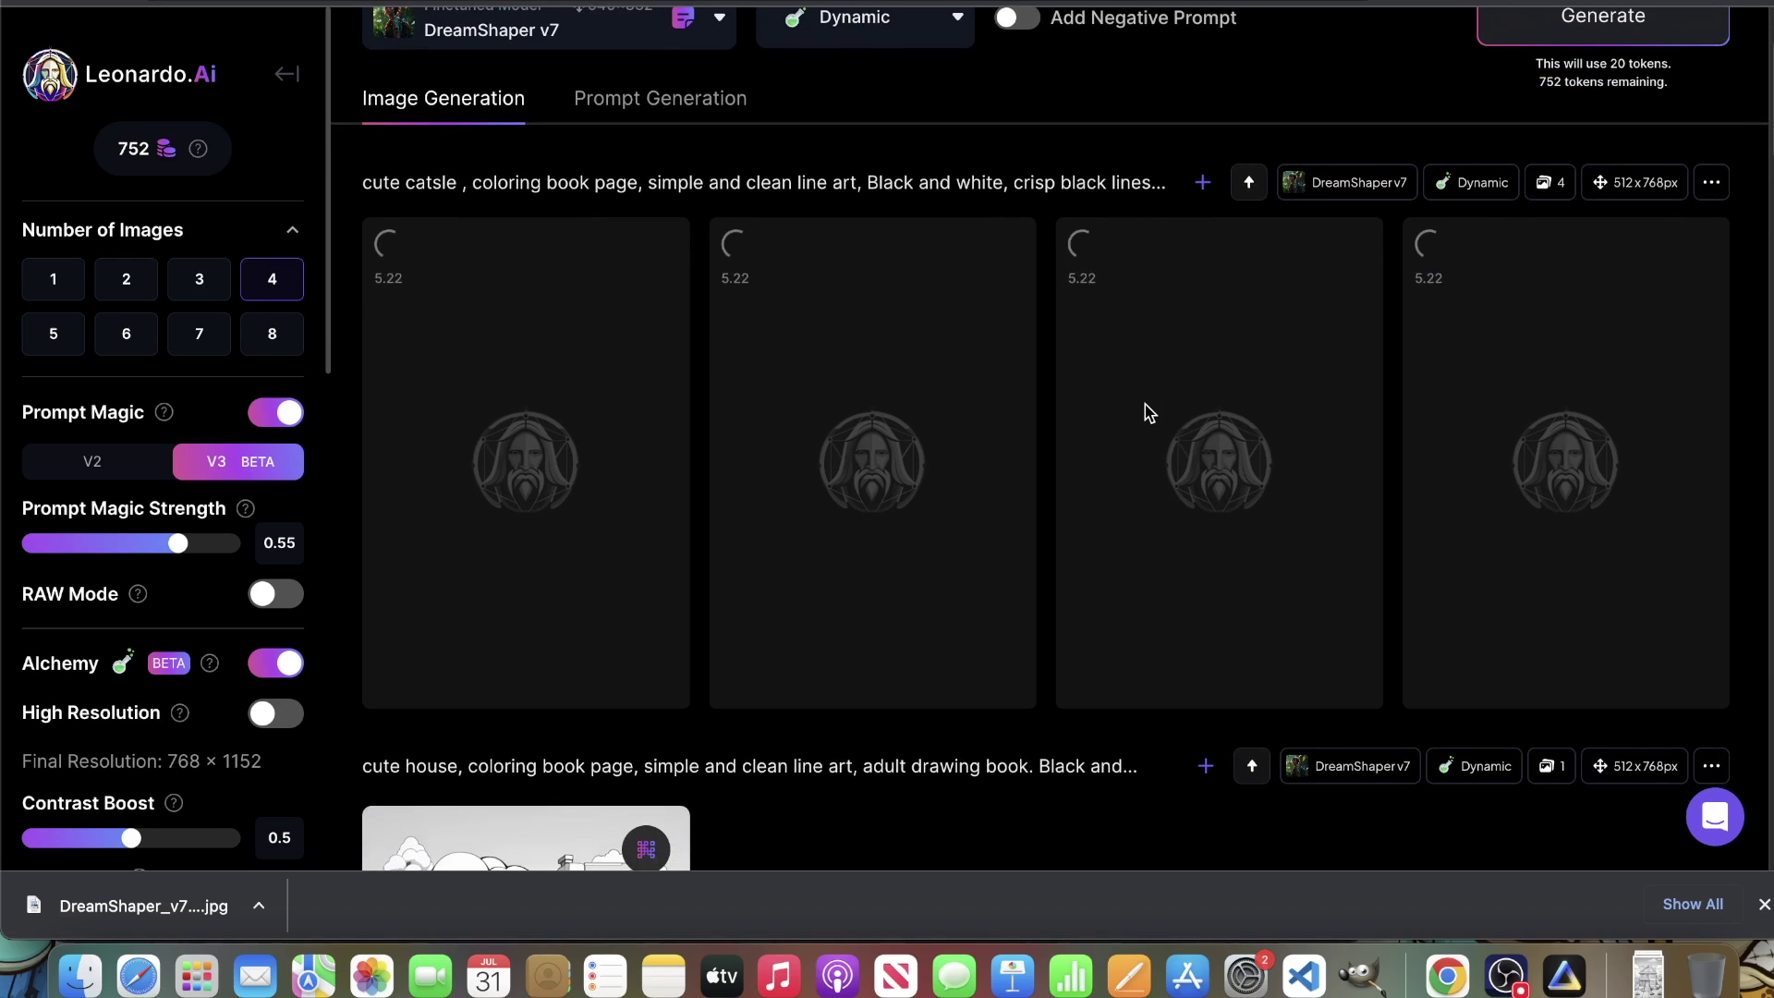
pyautogui.scroll(2, 1144, 403)
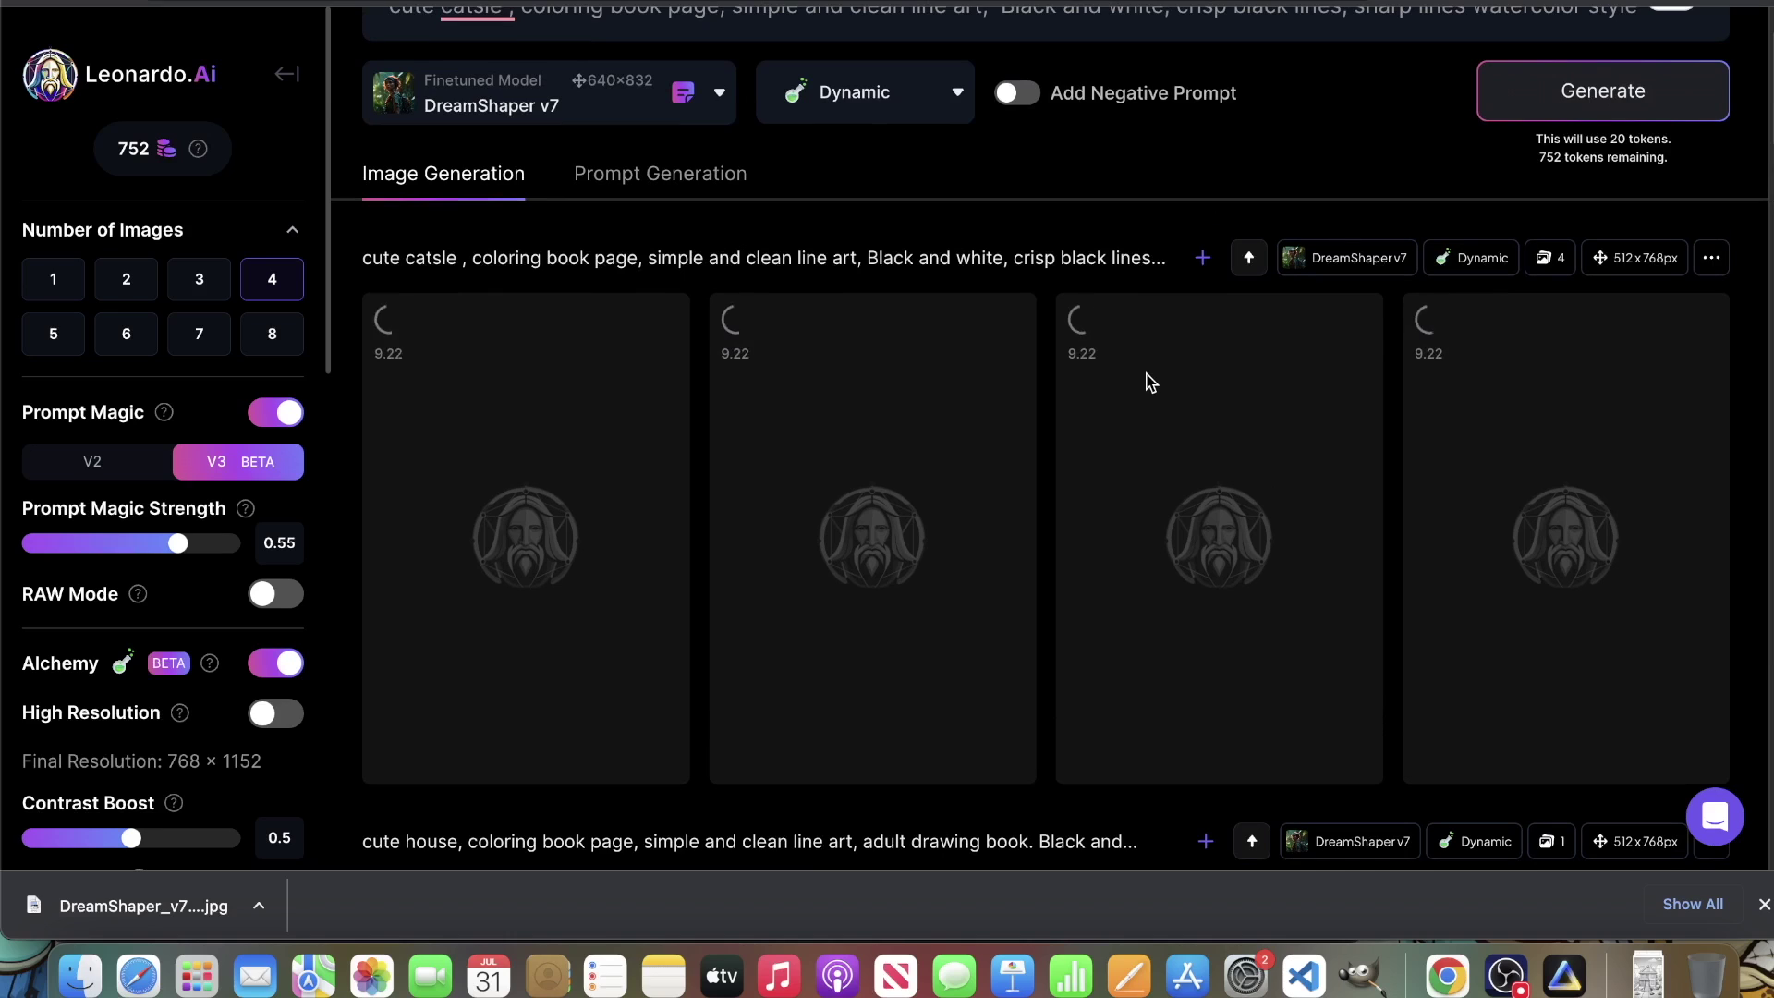
# Step: Set the number of images to 2 and remove the stray space before the comma after "catsle" in the prompt
pyautogui.click(127, 282)
pyautogui.scroll(2, 998, 288)
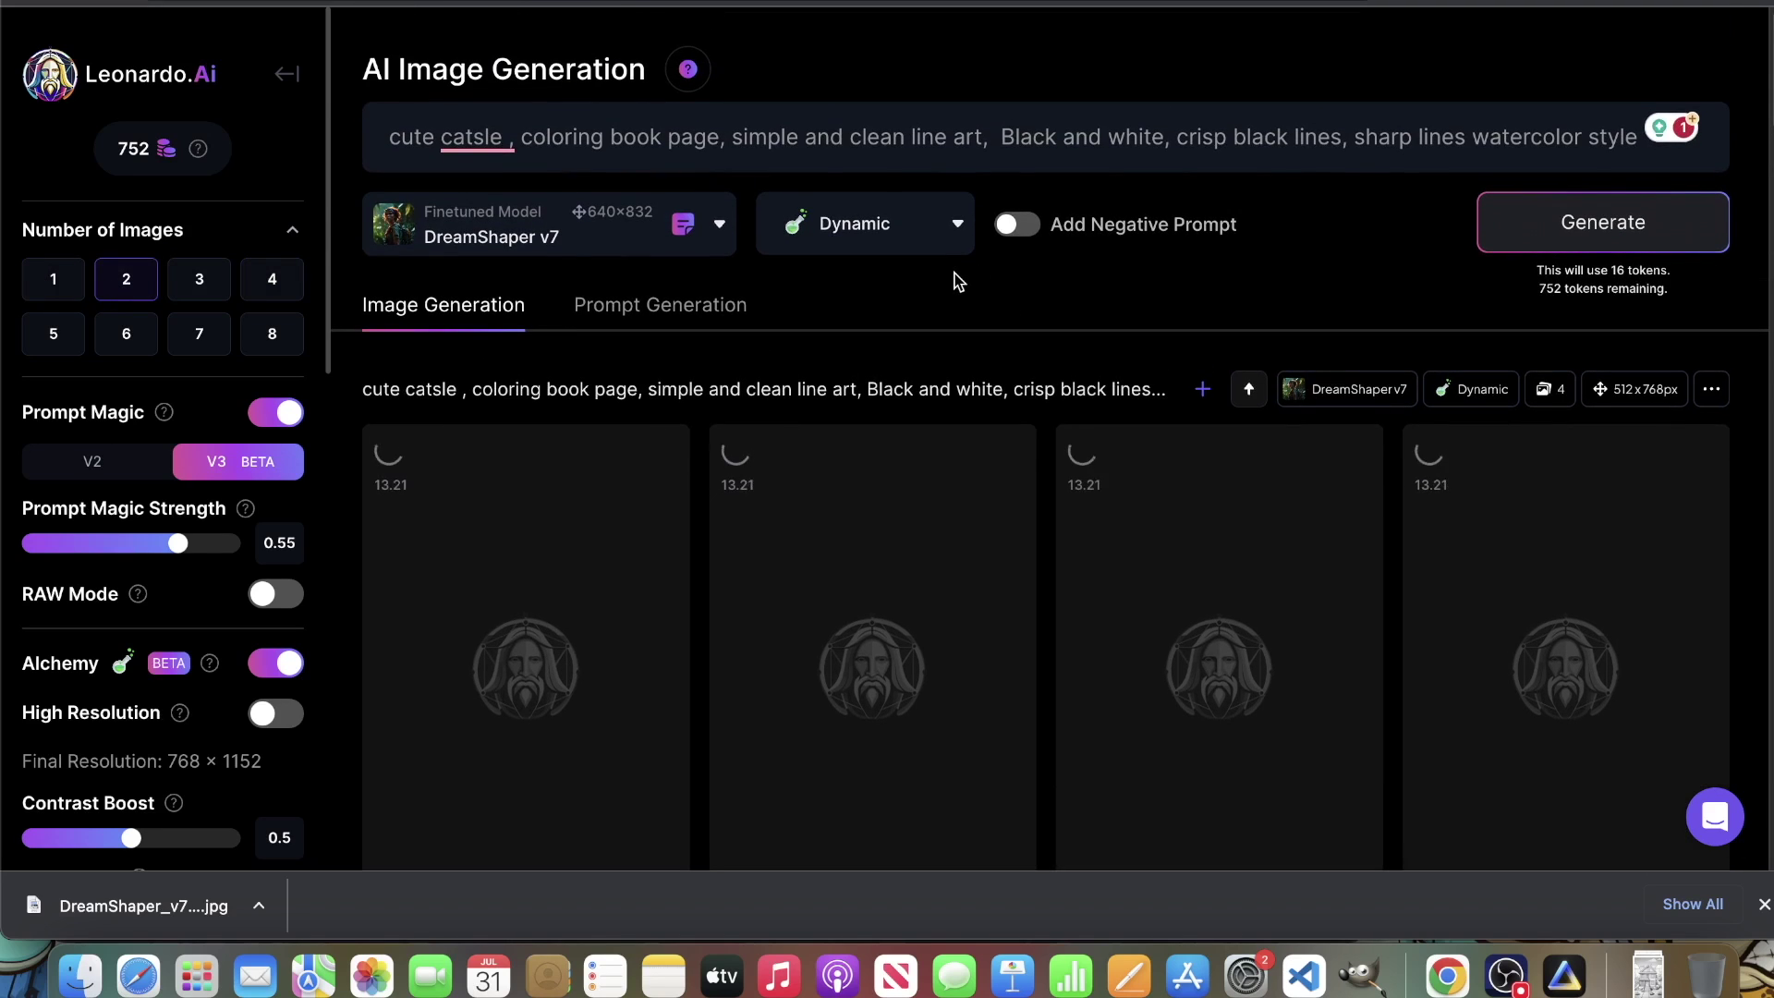
pyautogui.moveTo(451, 131)
pyautogui.click(520, 222)
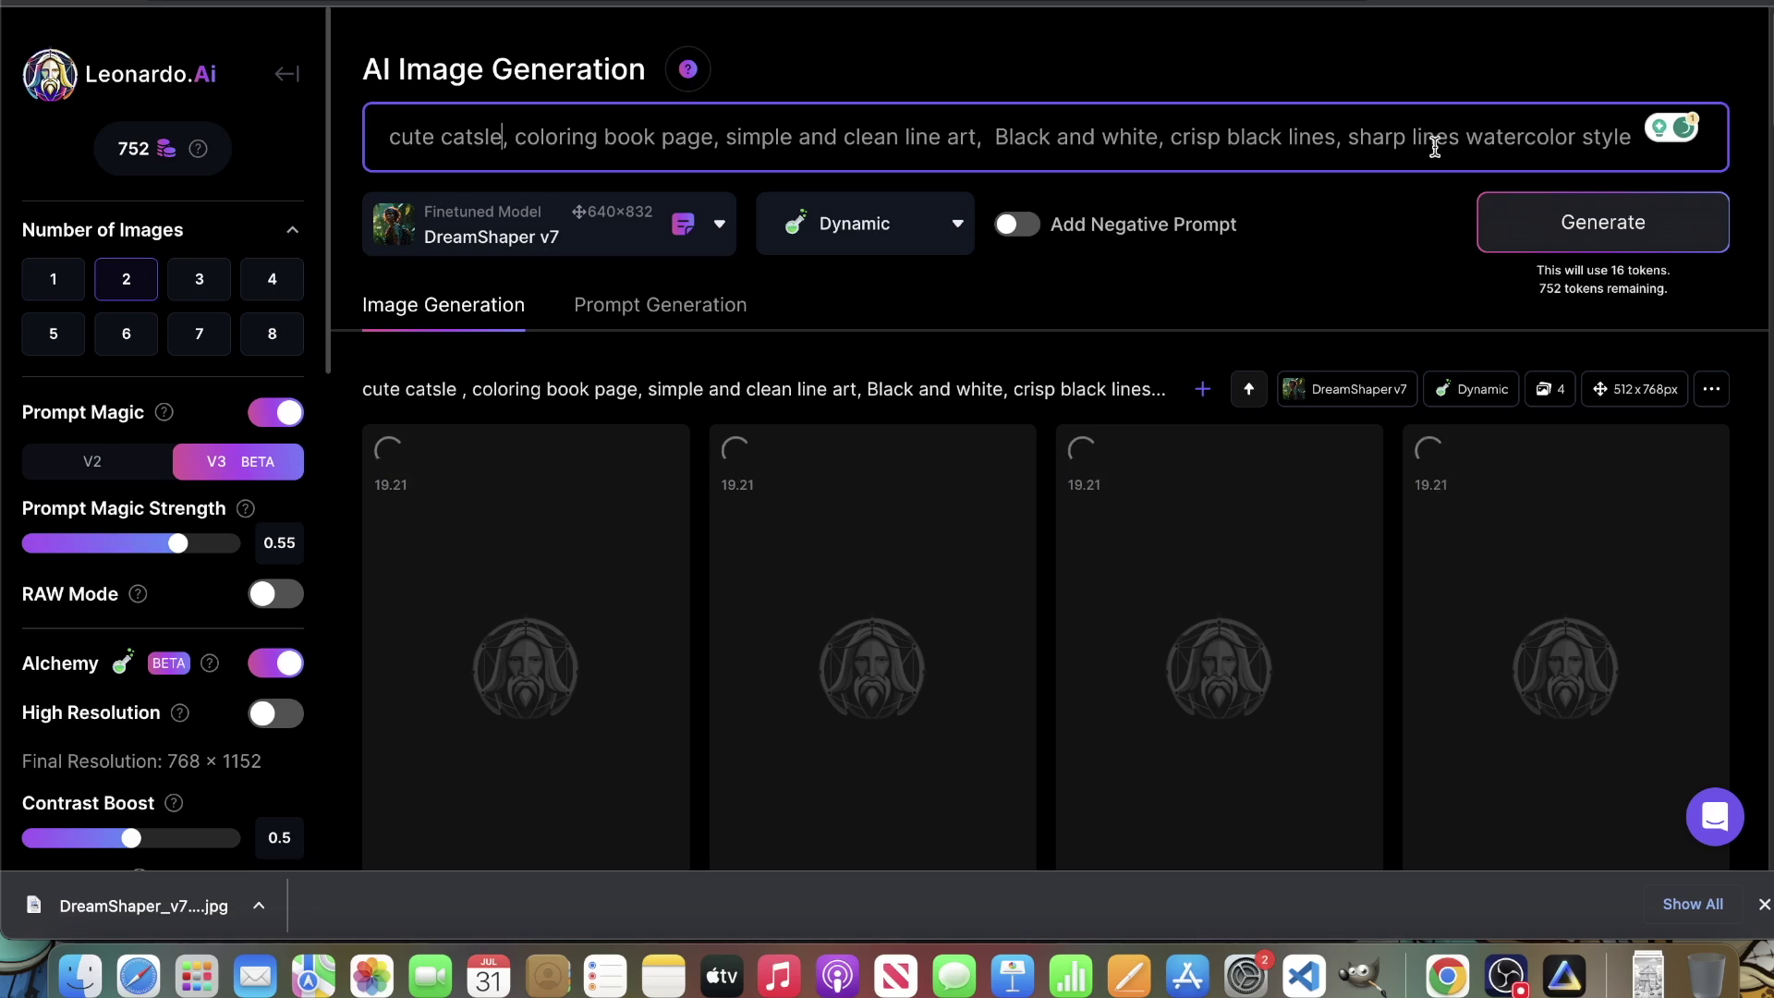
pyautogui.scroll(-2, 1256, 416)
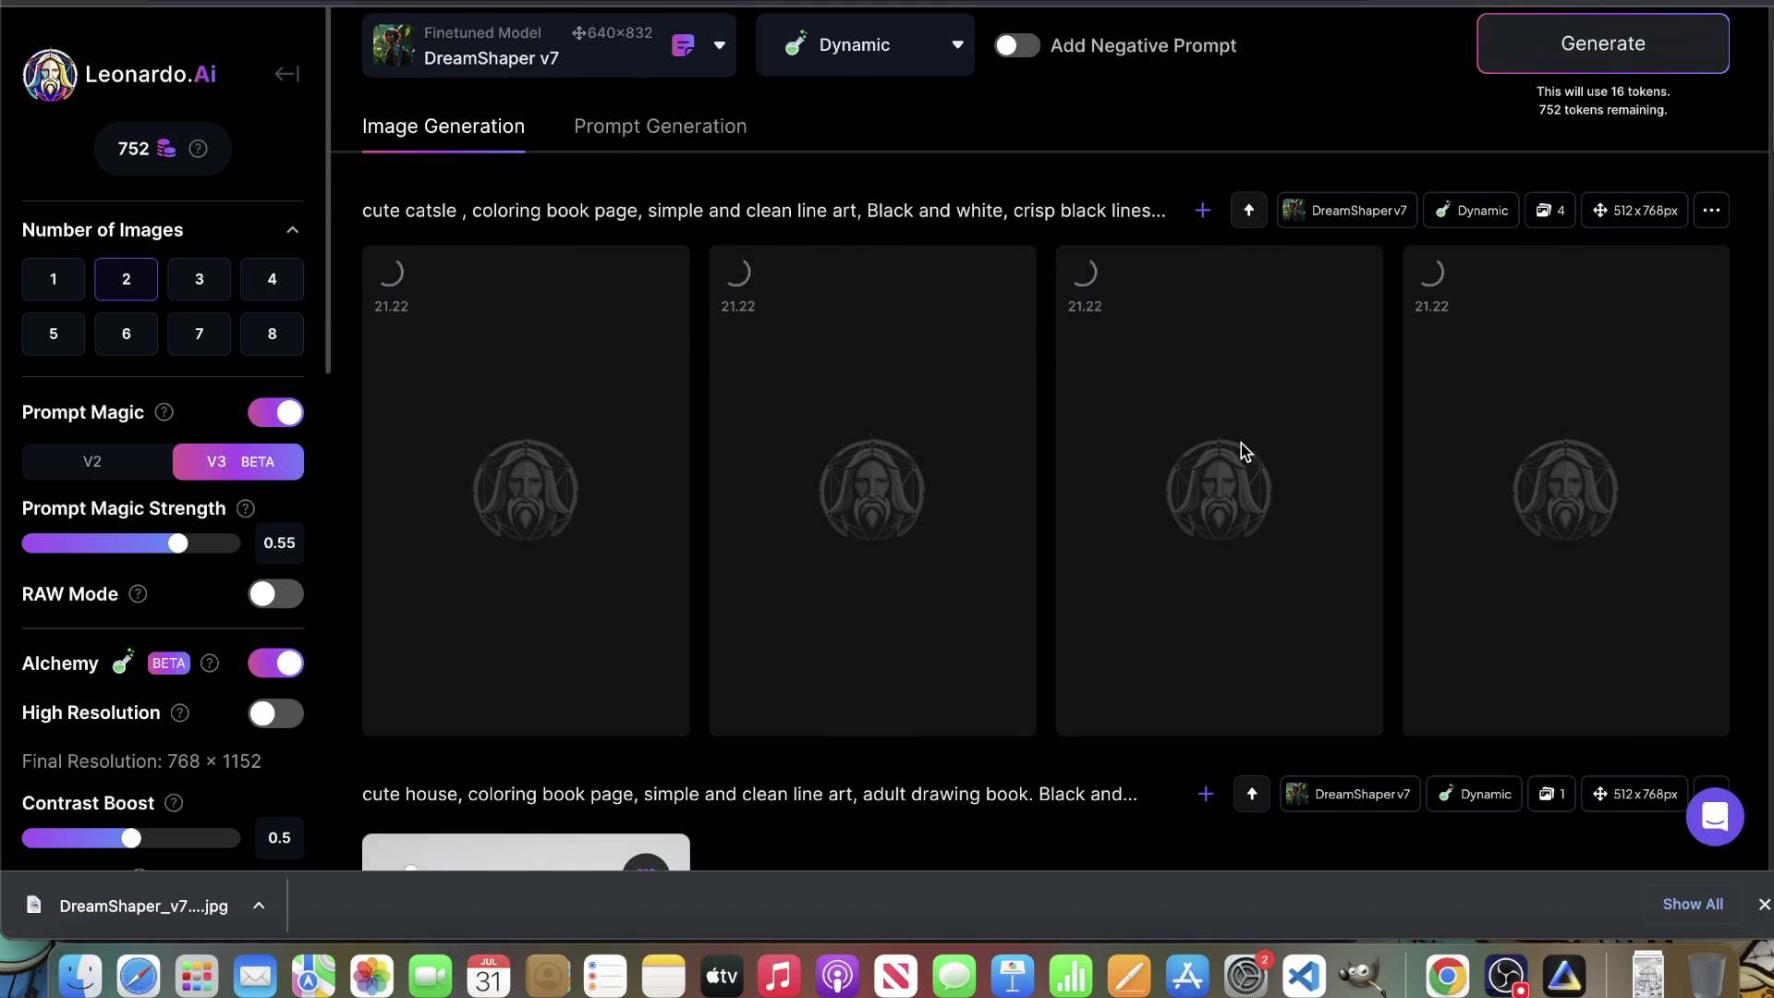
pyautogui.scroll(2, 1197, 364)
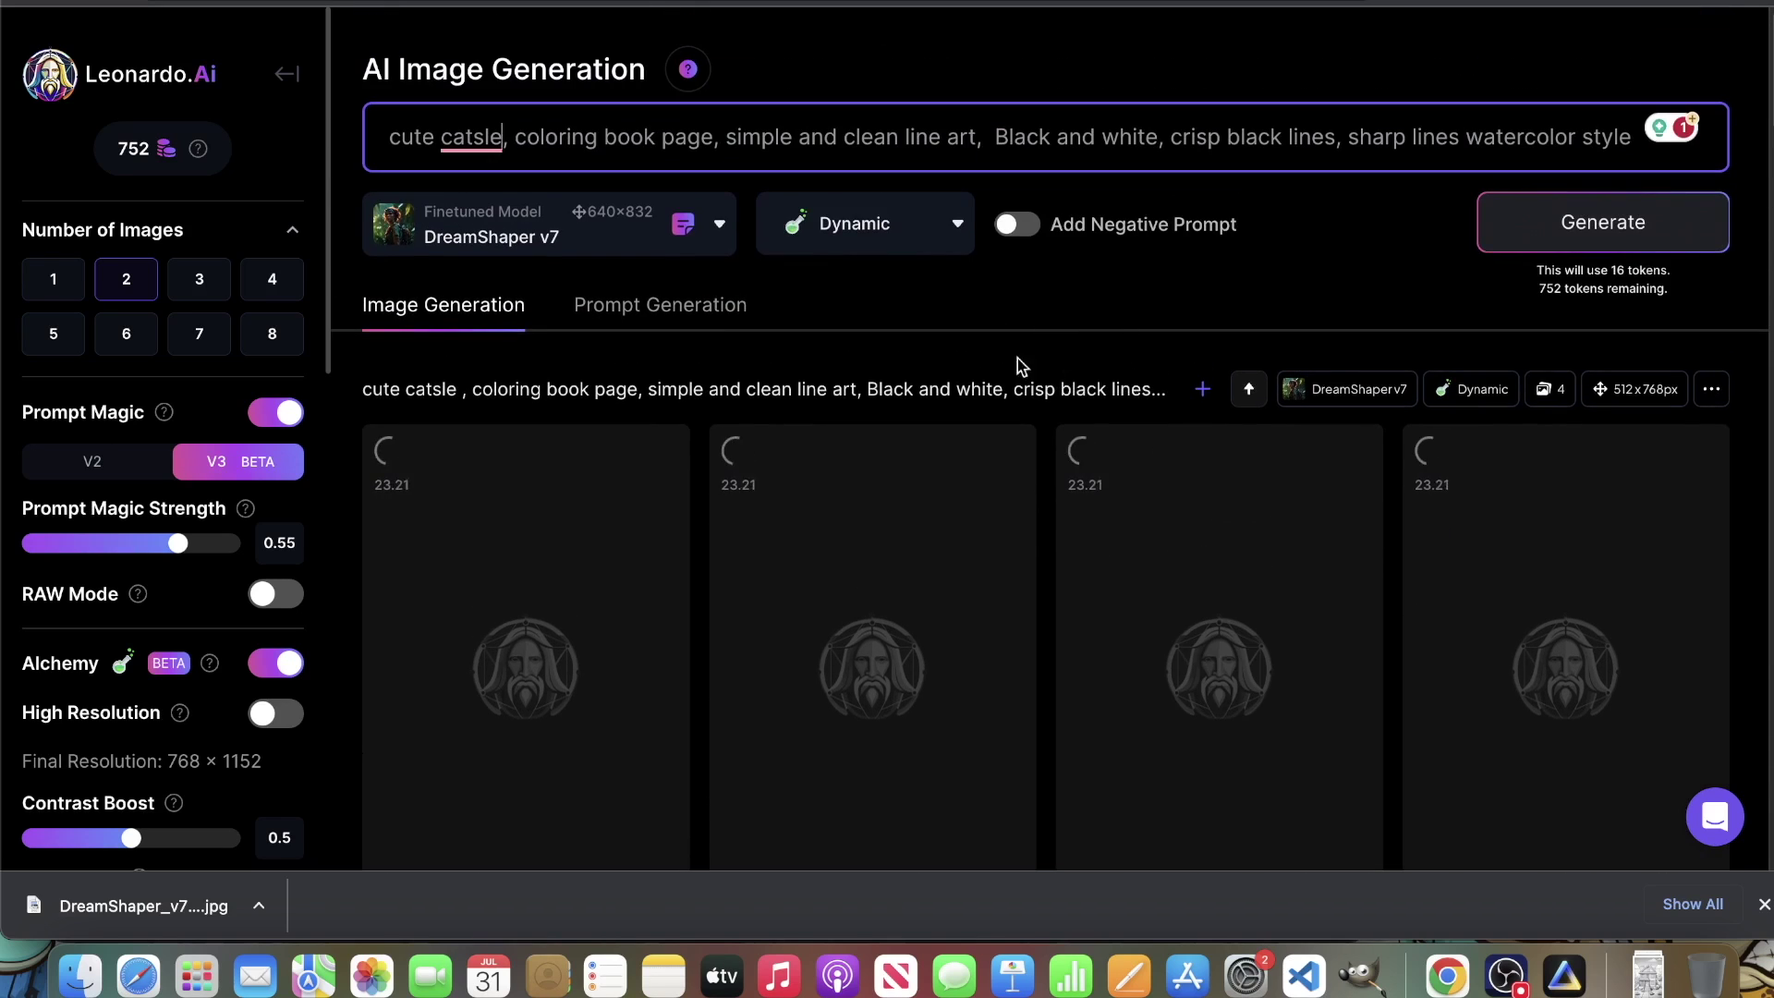
pyautogui.click(878, 248)
pyautogui.click(1249, 246)
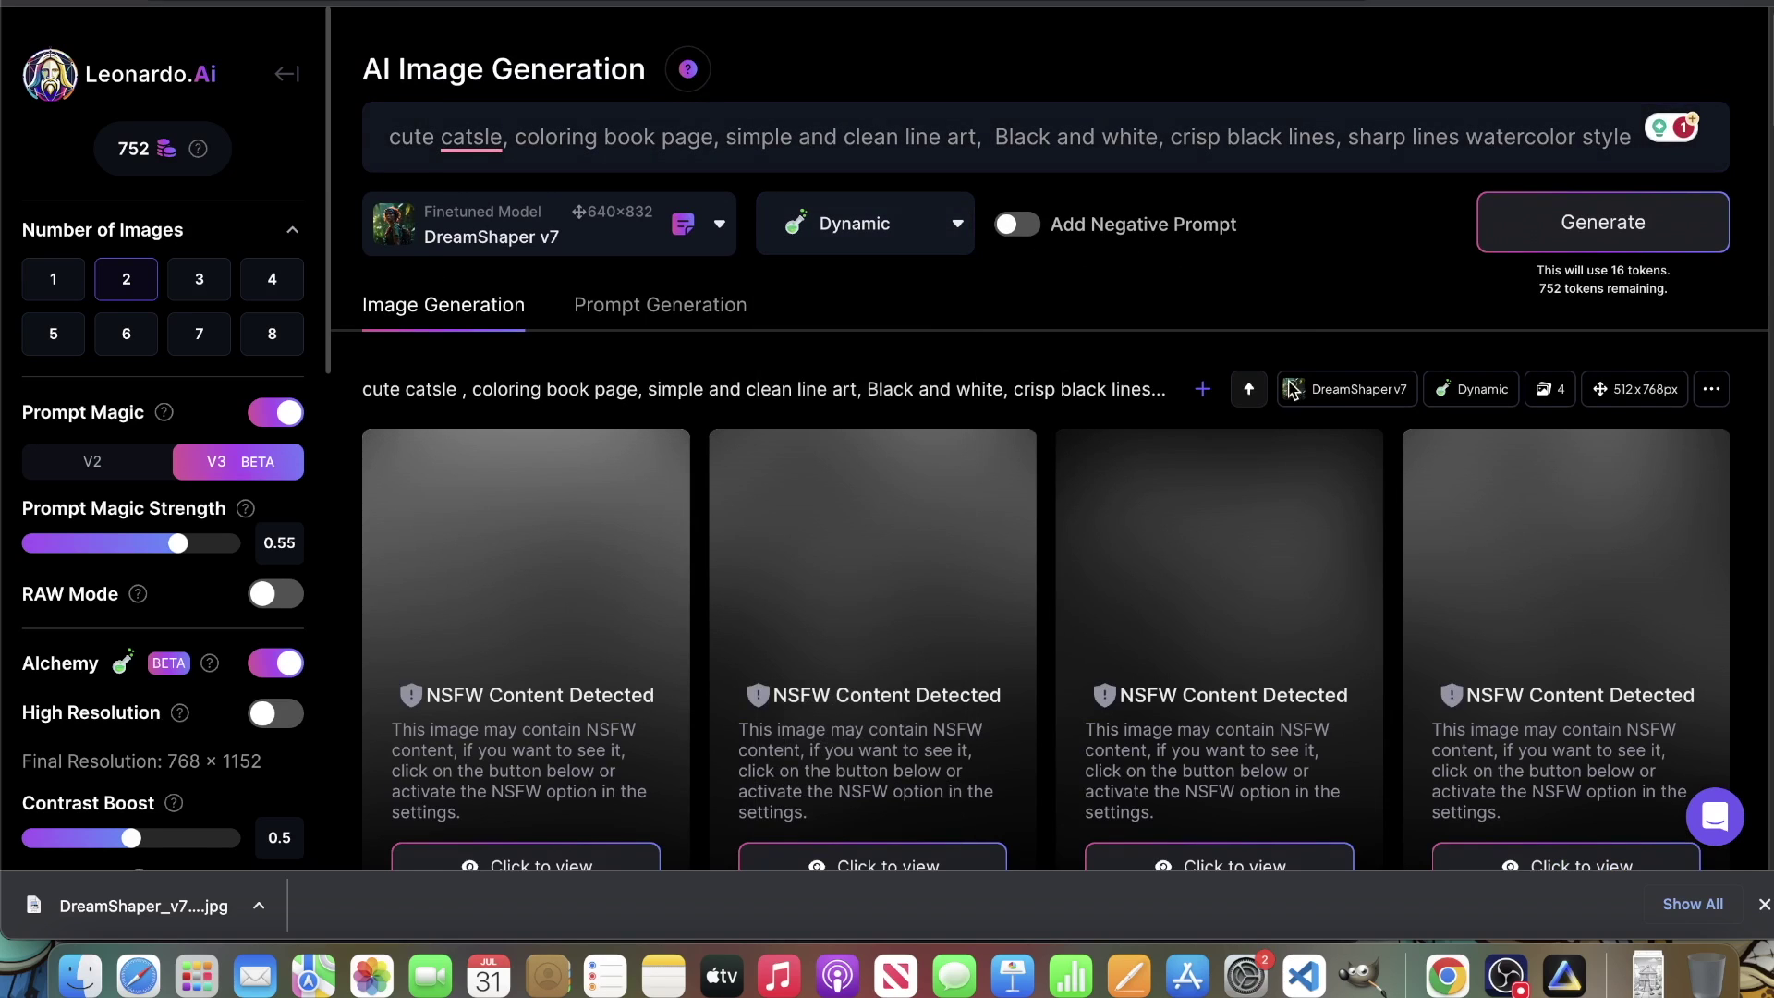
# Step: Reveal all four images hidden by the NSFW filter in the "cute catsle" results
pyautogui.scroll(-2, 642, 448)
pyautogui.click(526, 674)
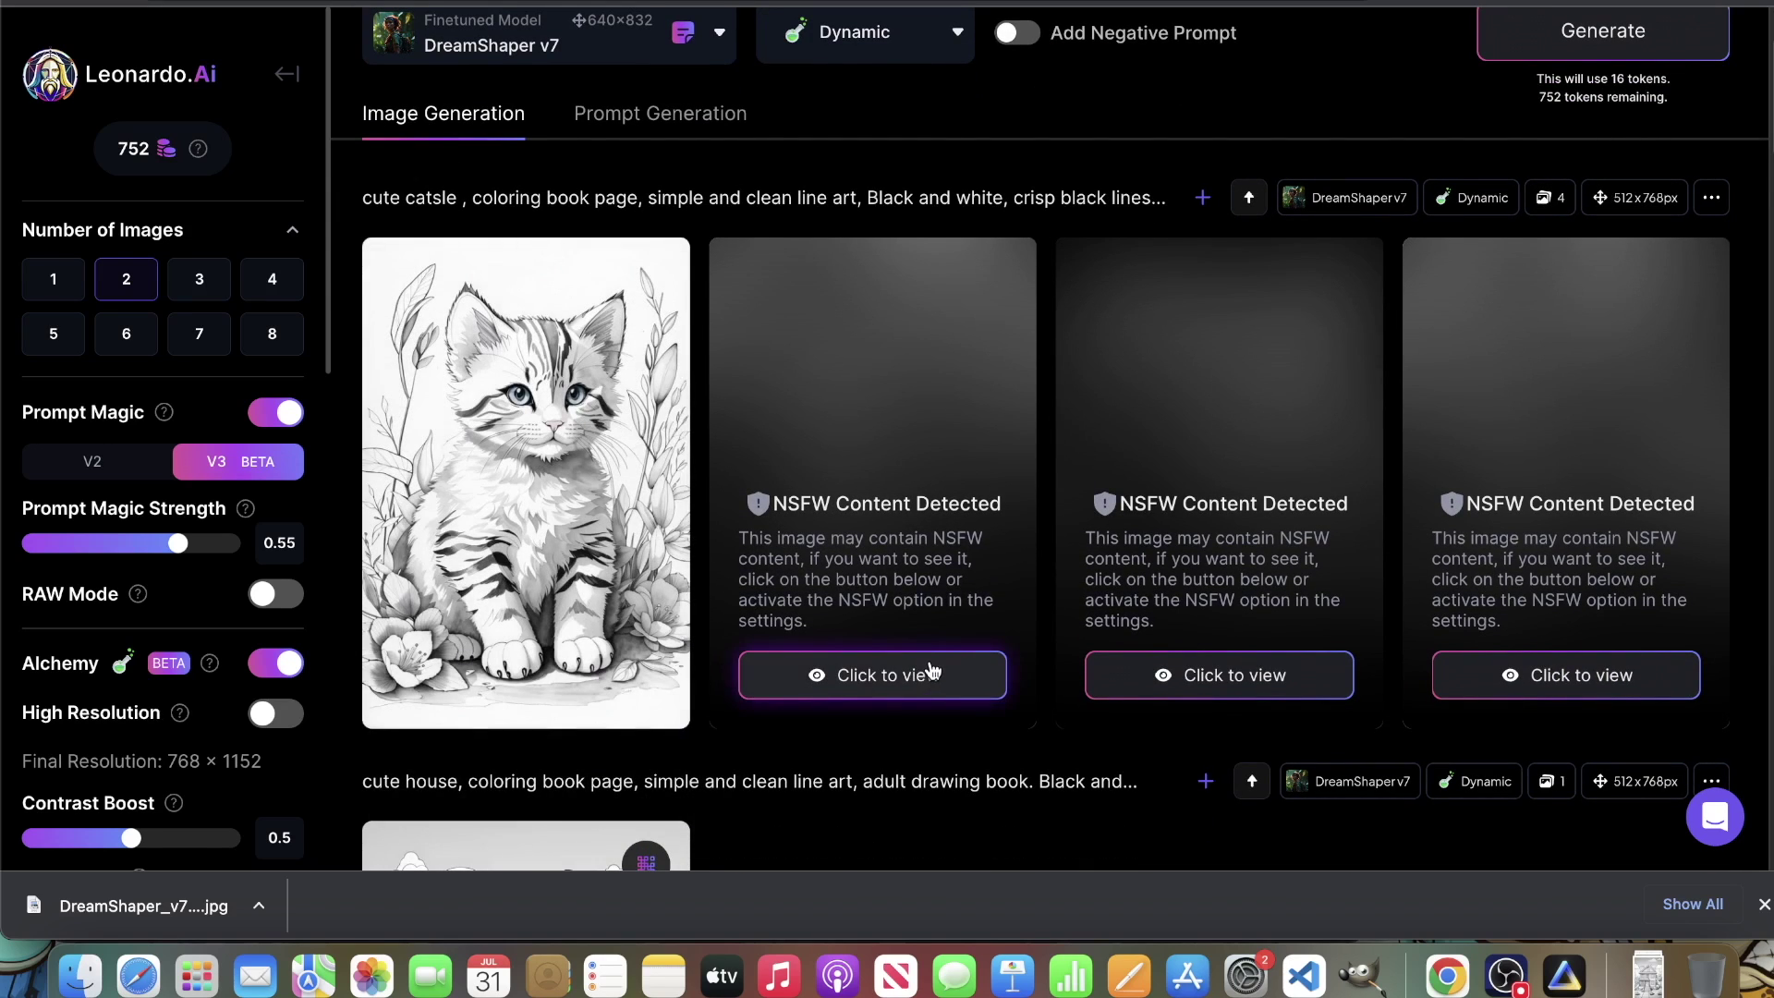
pyautogui.click(843, 673)
pyautogui.click(1191, 673)
pyautogui.click(1533, 675)
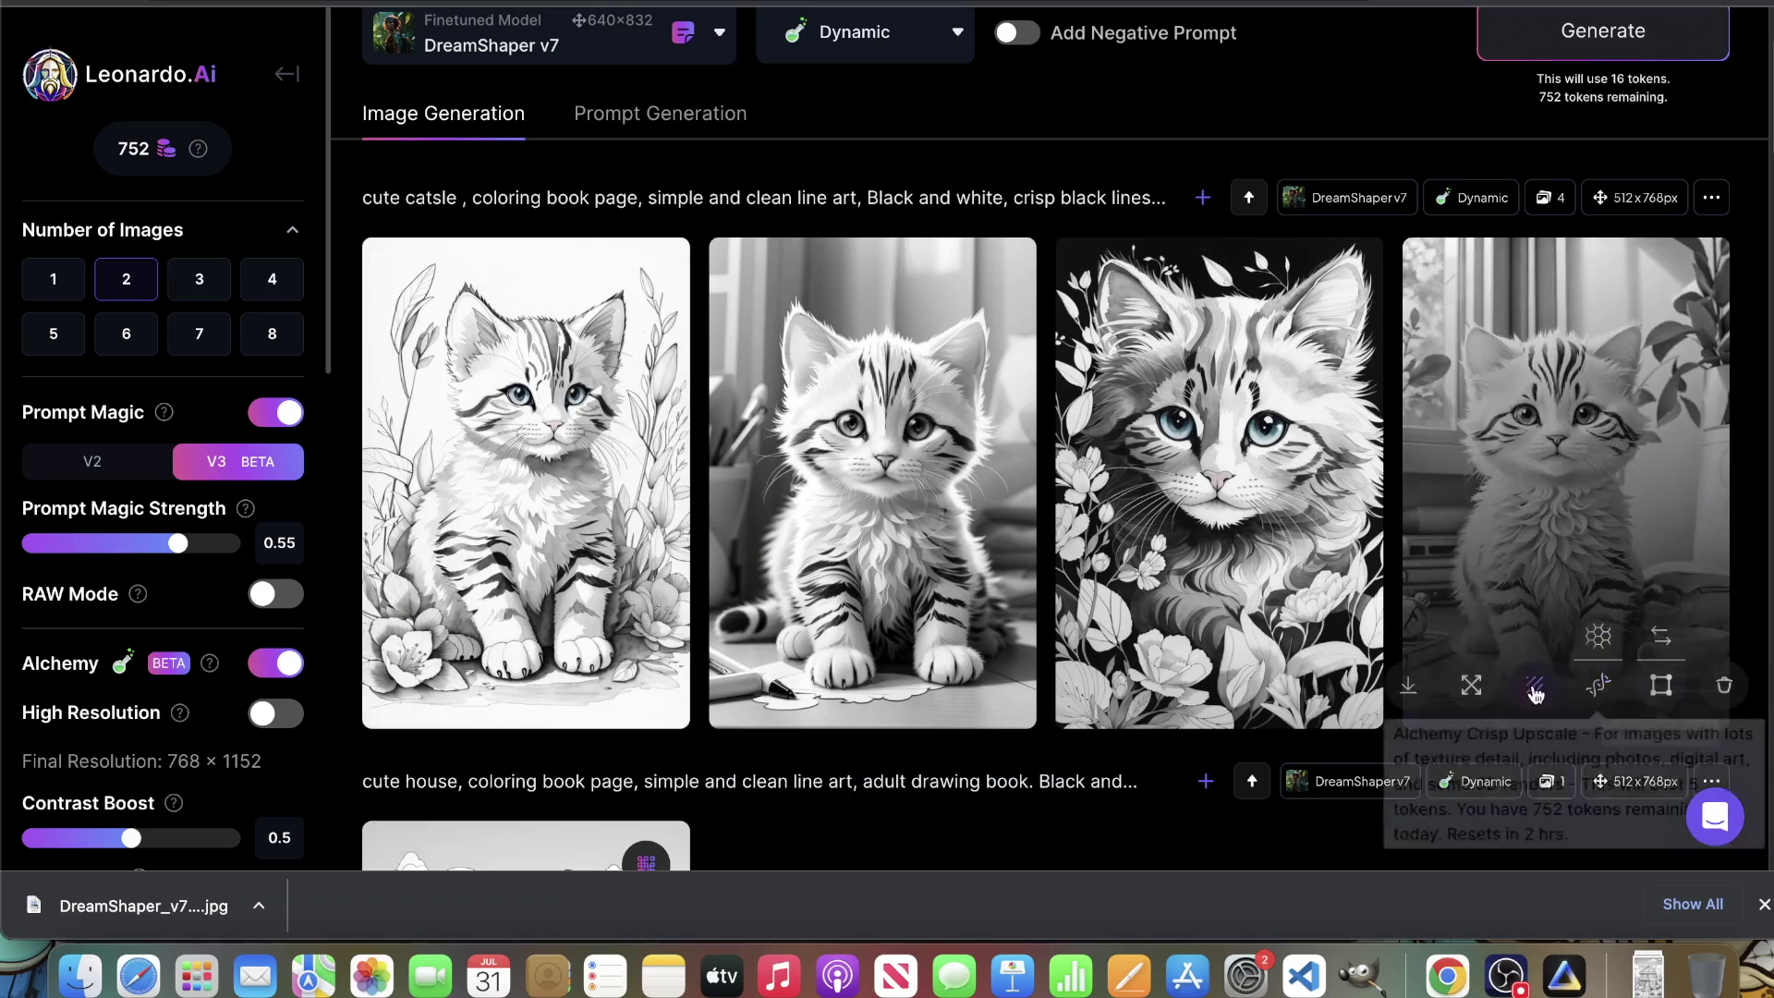
# Step: Examine the line art and shading of the first kitten image at enlarged size, and return to the results
pyautogui.scroll(2, 1364, 719)
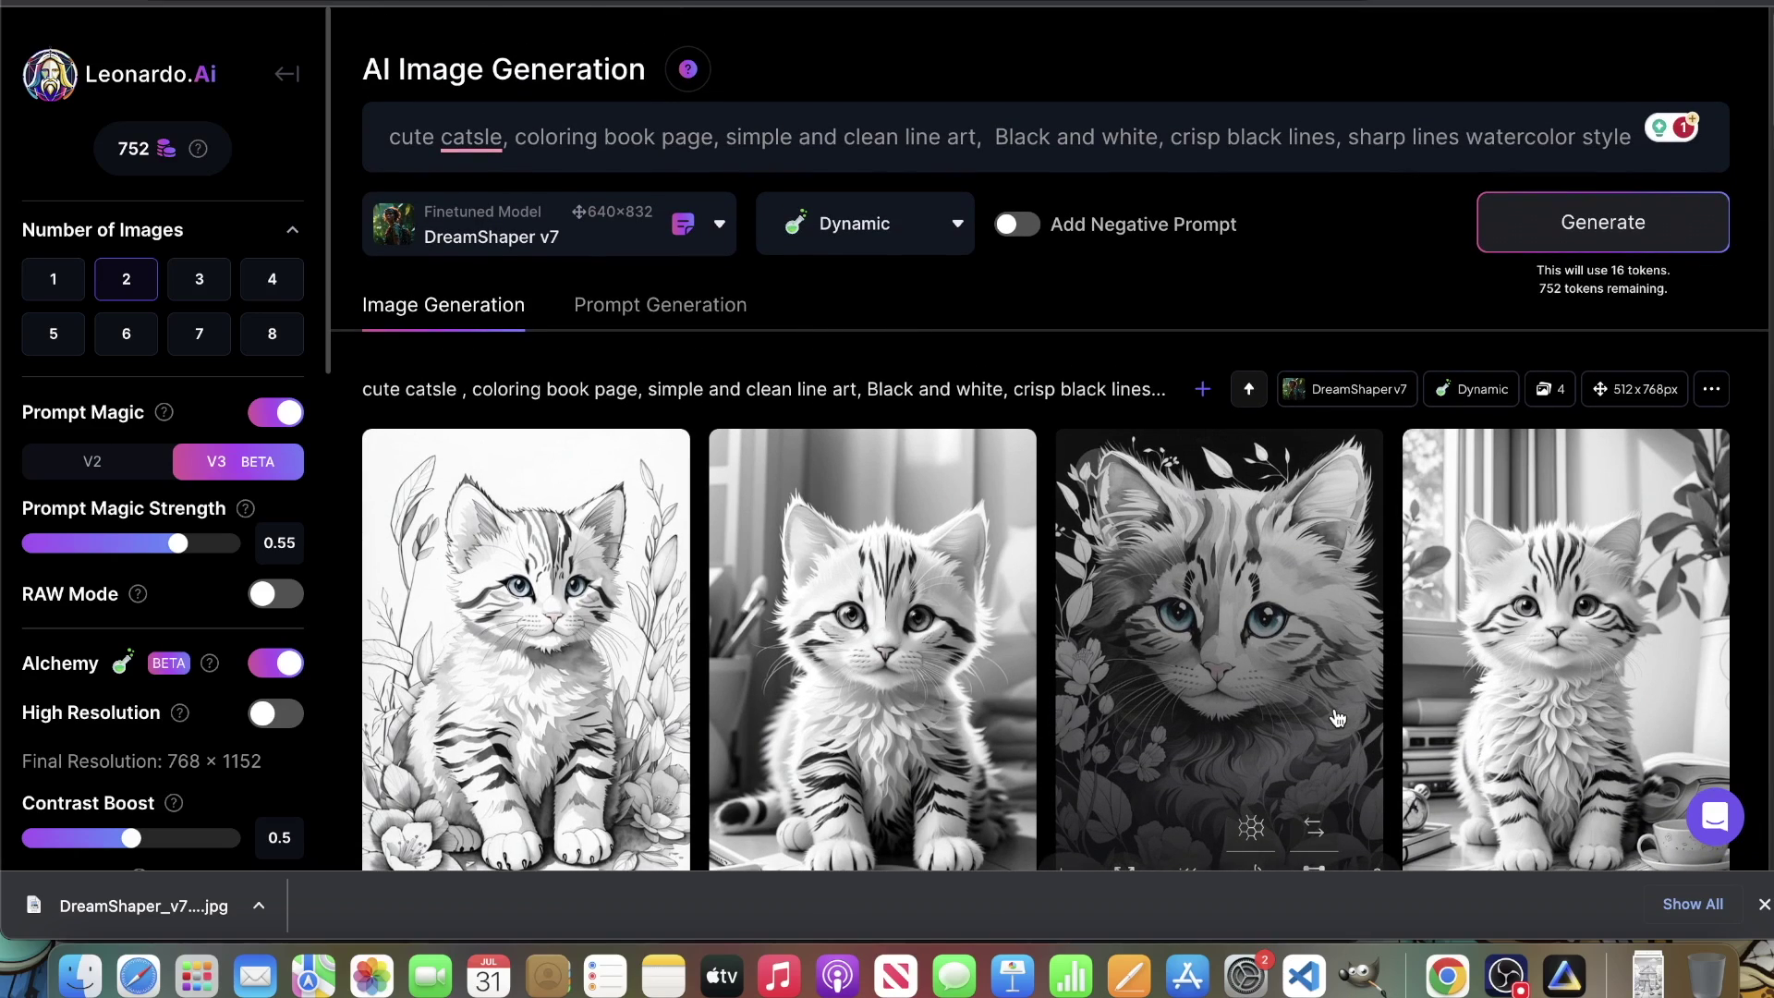
pyautogui.scroll(-5, 1246, 705)
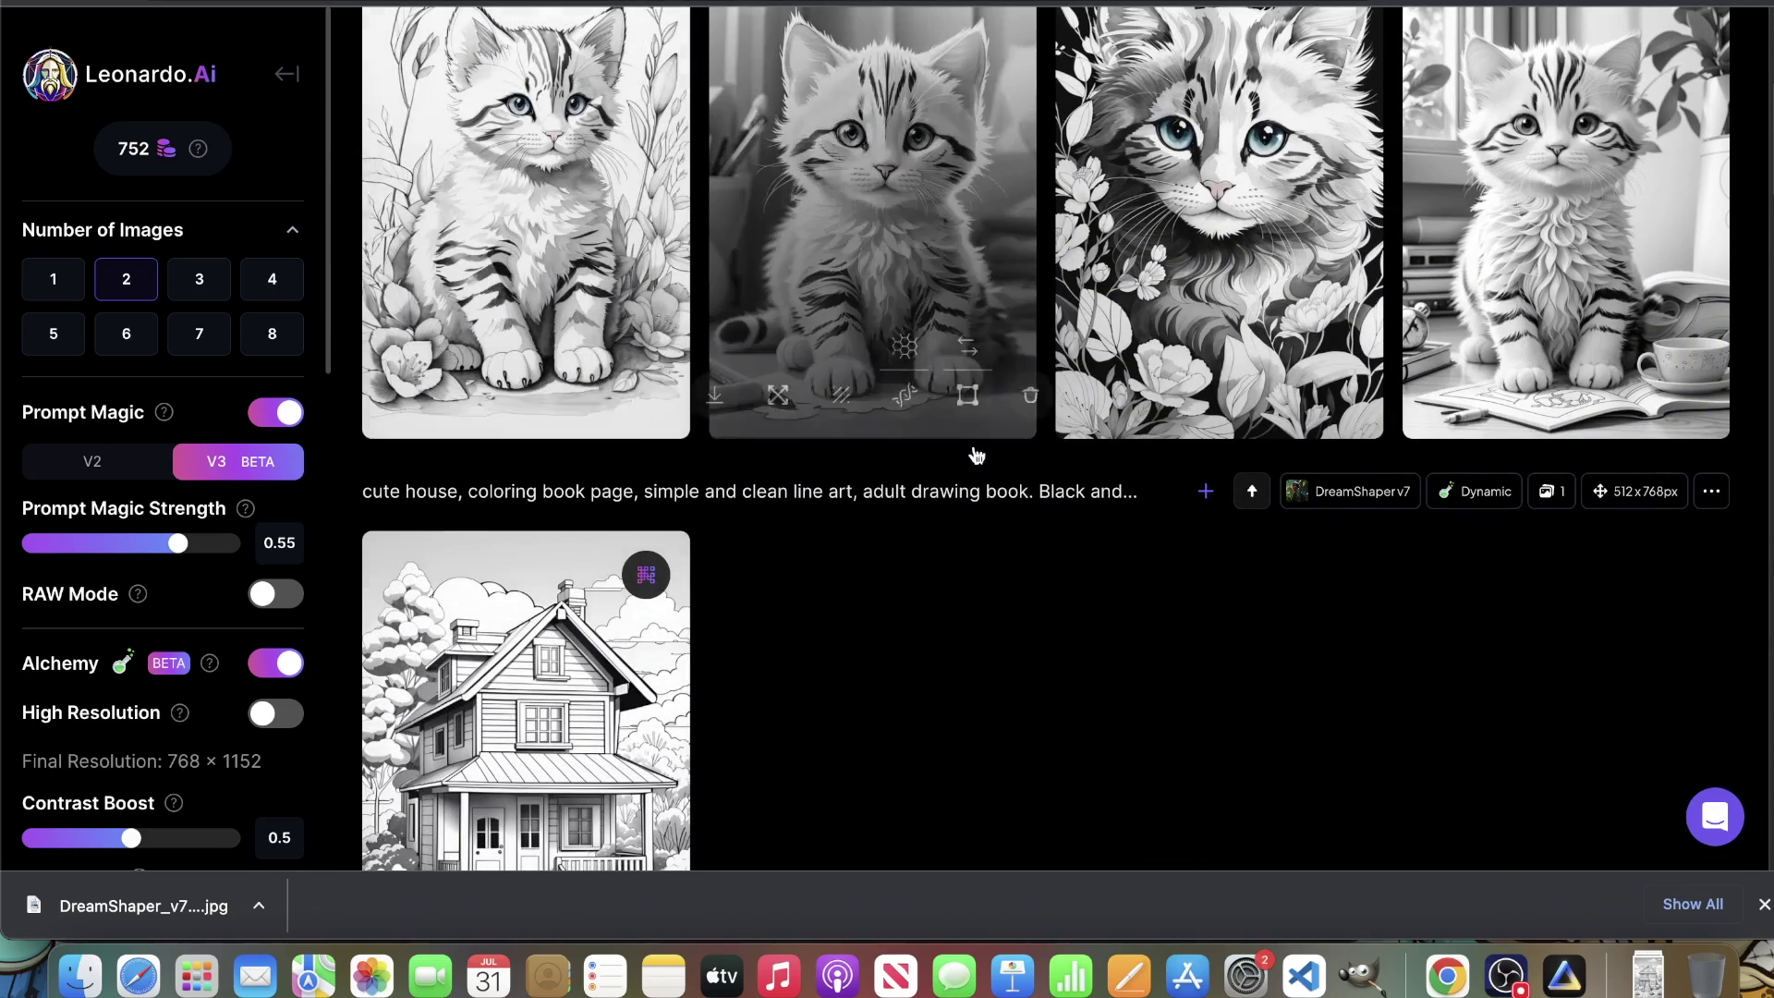
pyautogui.scroll(1, 646, 305)
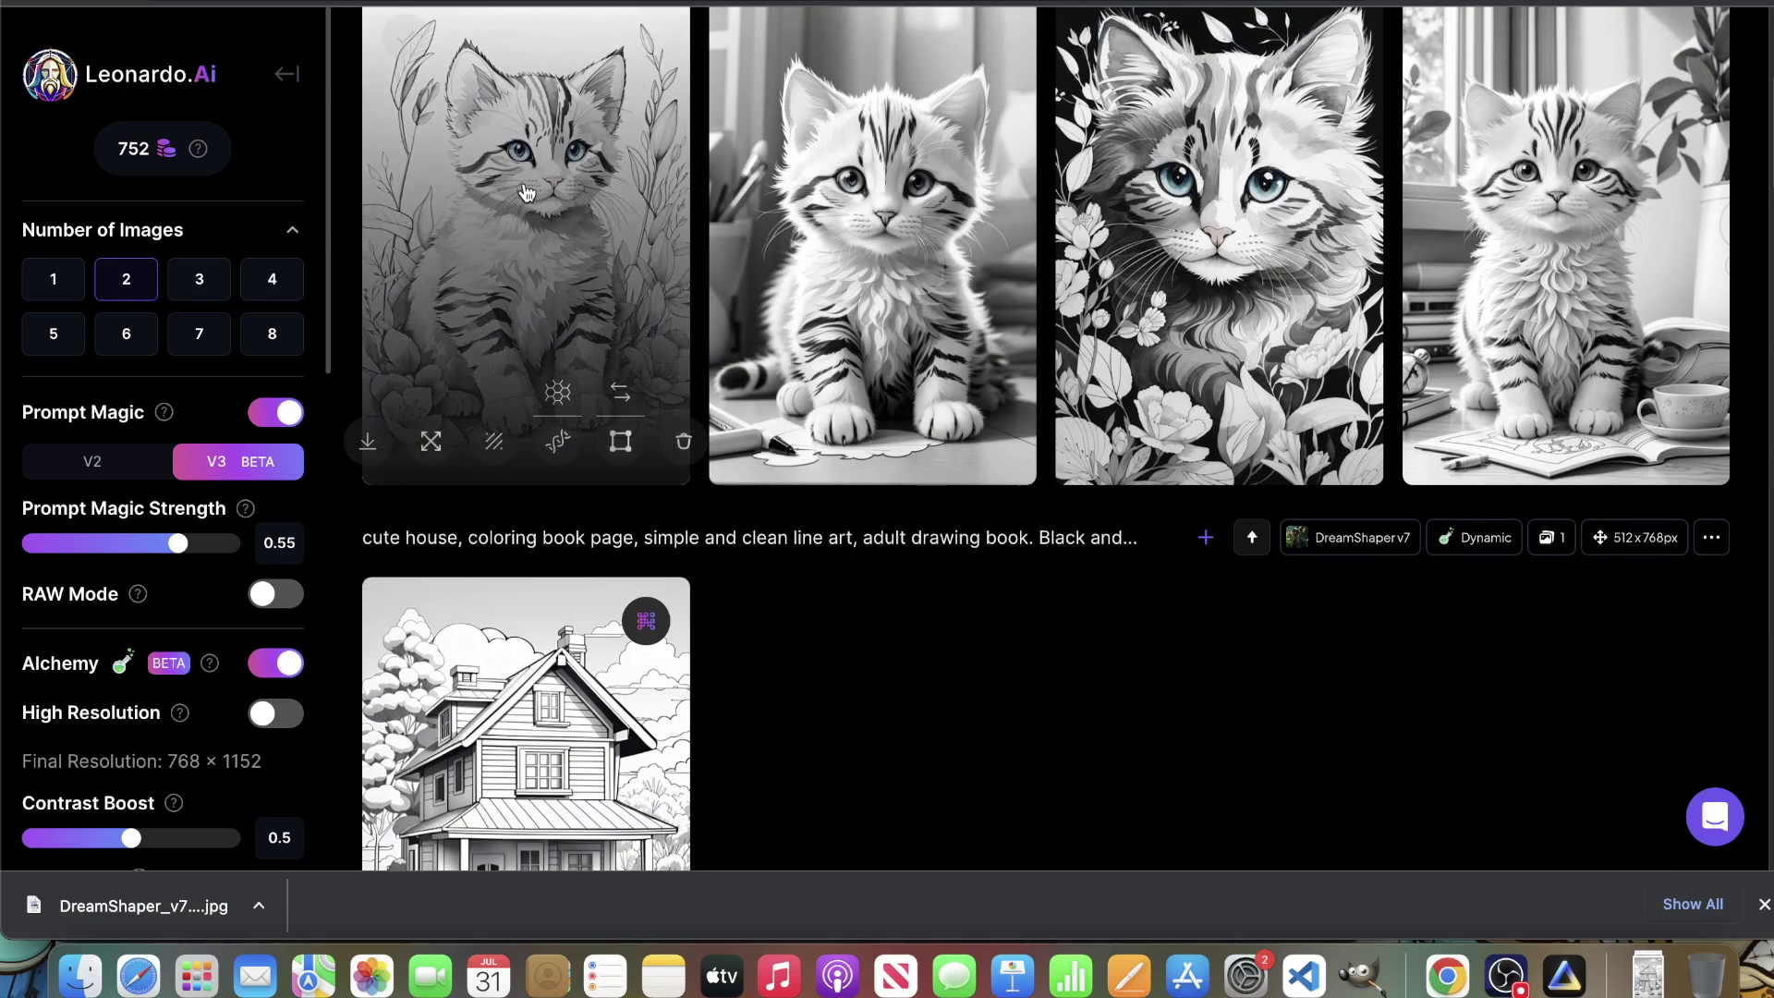
pyautogui.click(523, 213)
pyautogui.click(1019, 339)
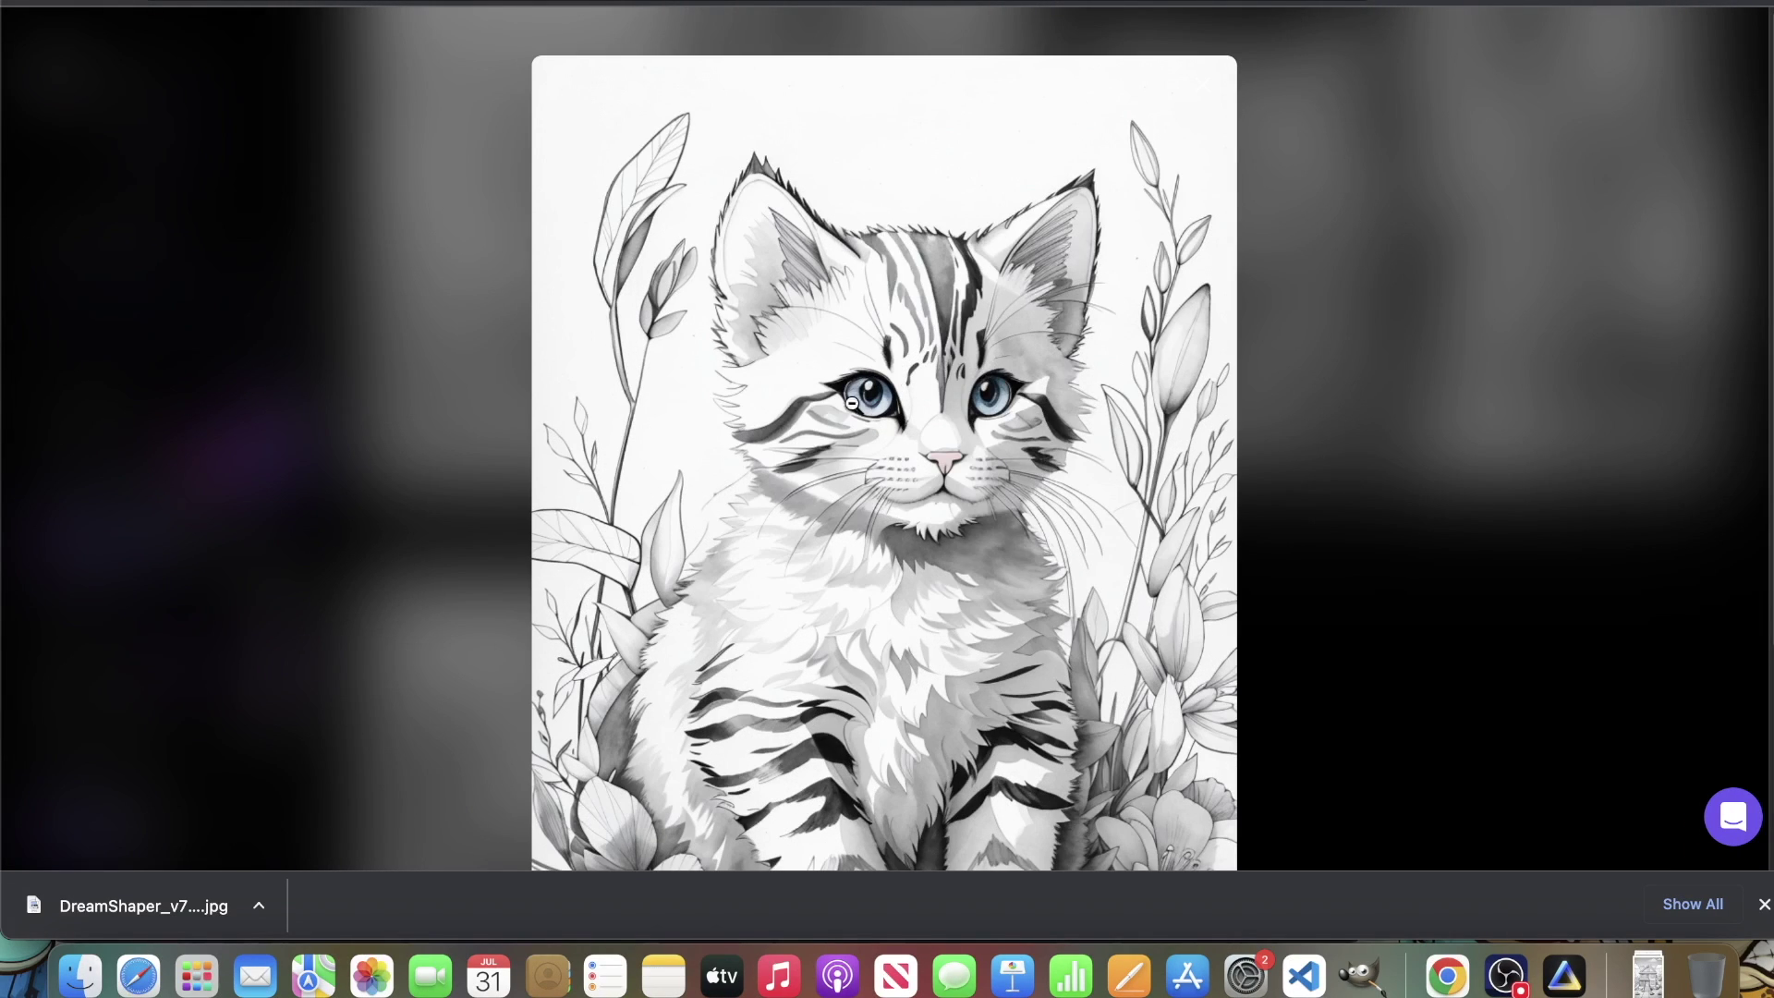
pyautogui.scroll(-3, 924, 407)
pyautogui.scroll(3, 1002, 487)
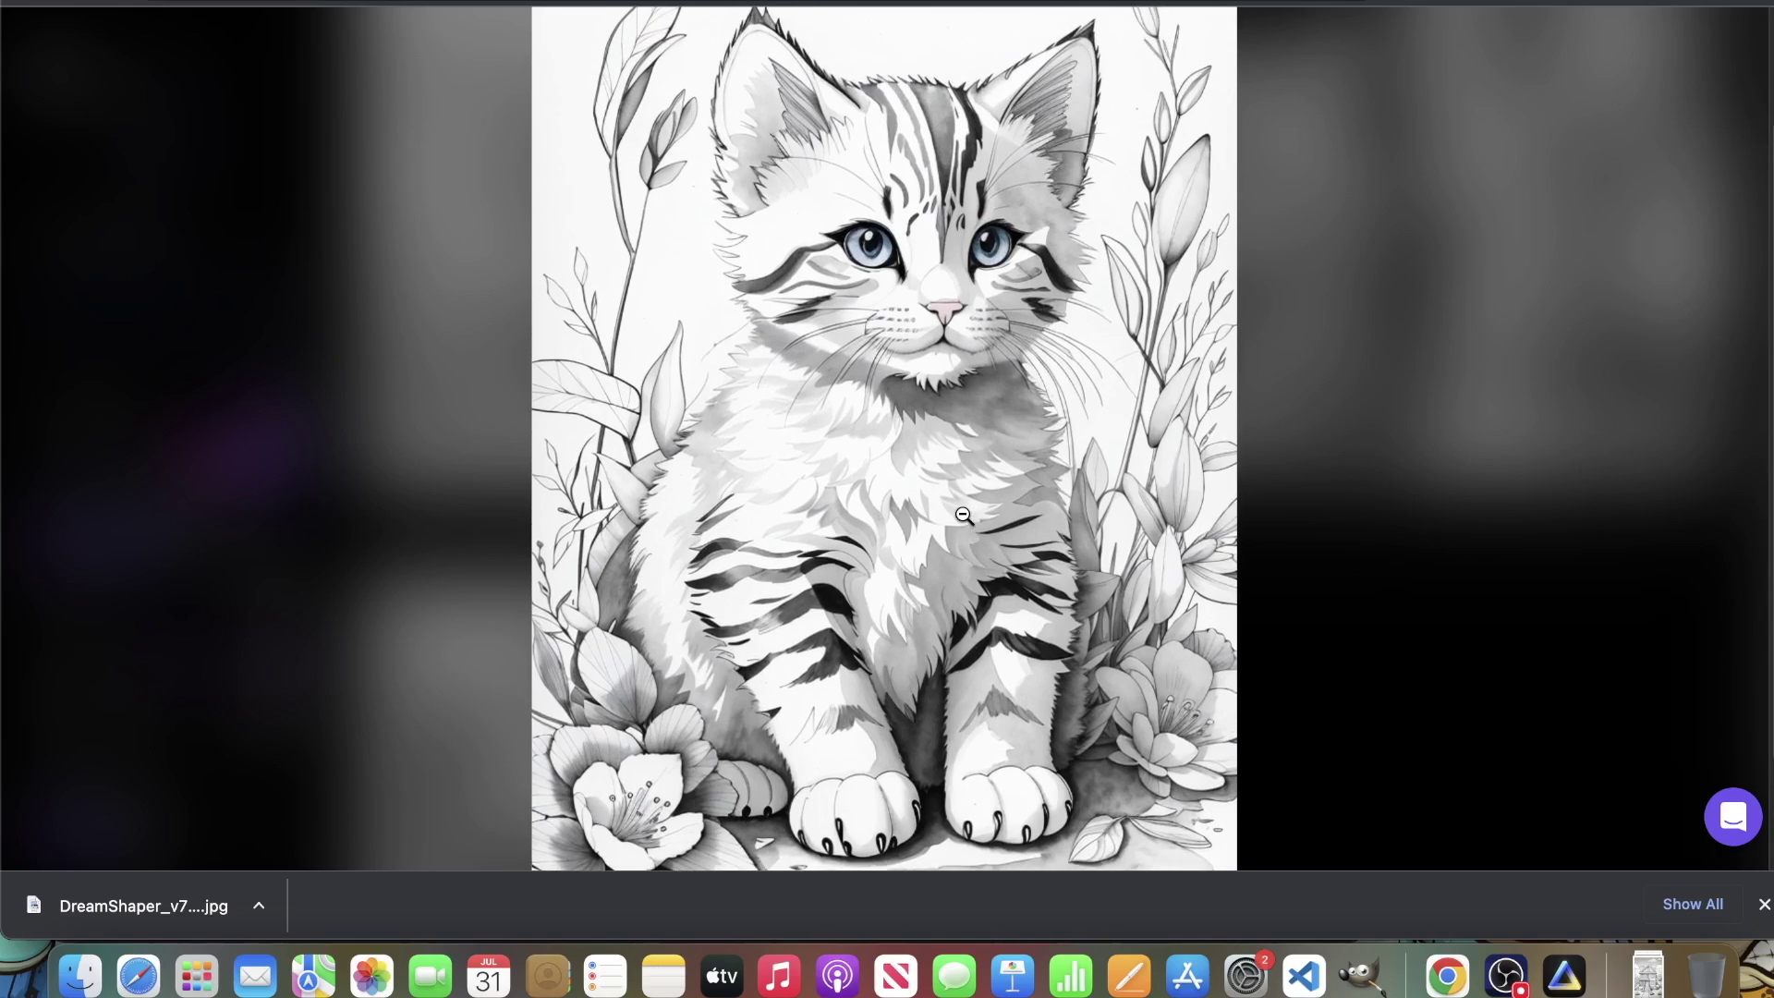
pyautogui.click(1526, 334)
pyautogui.scroll(5, 772, 413)
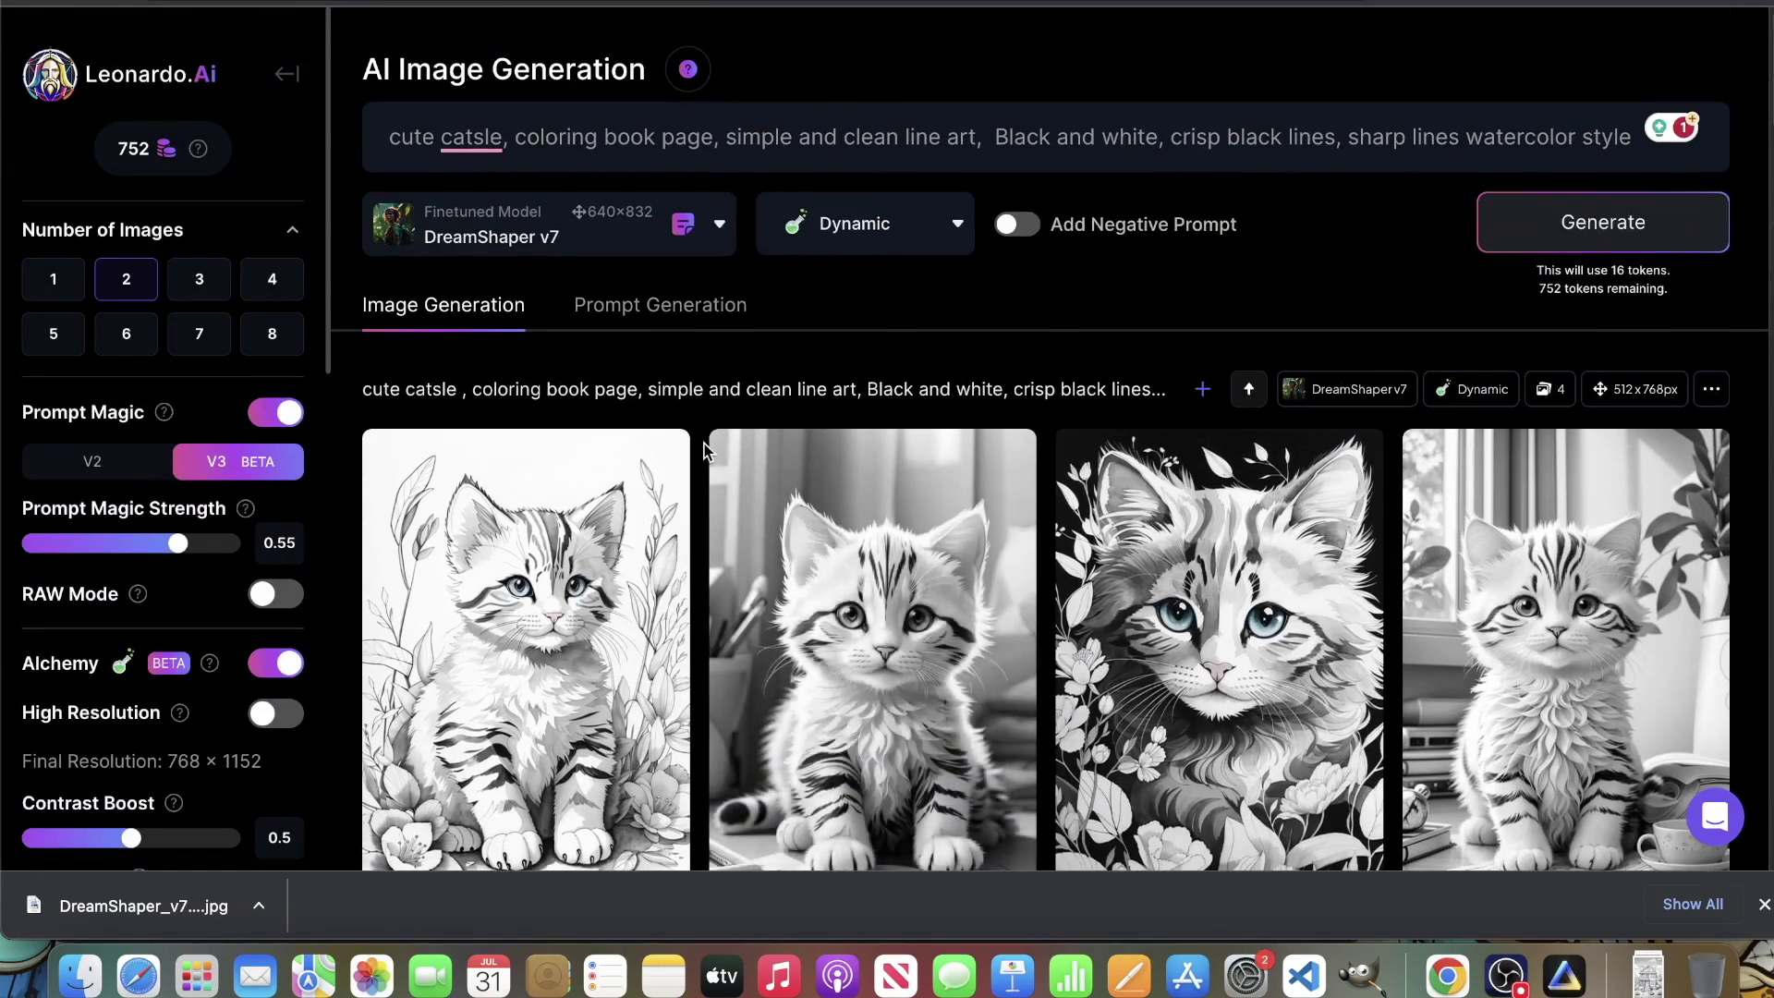
# Step: Correct "catsle" to "castle" in the prompt and generate two images
pyautogui.scroll(-1, 772, 413)
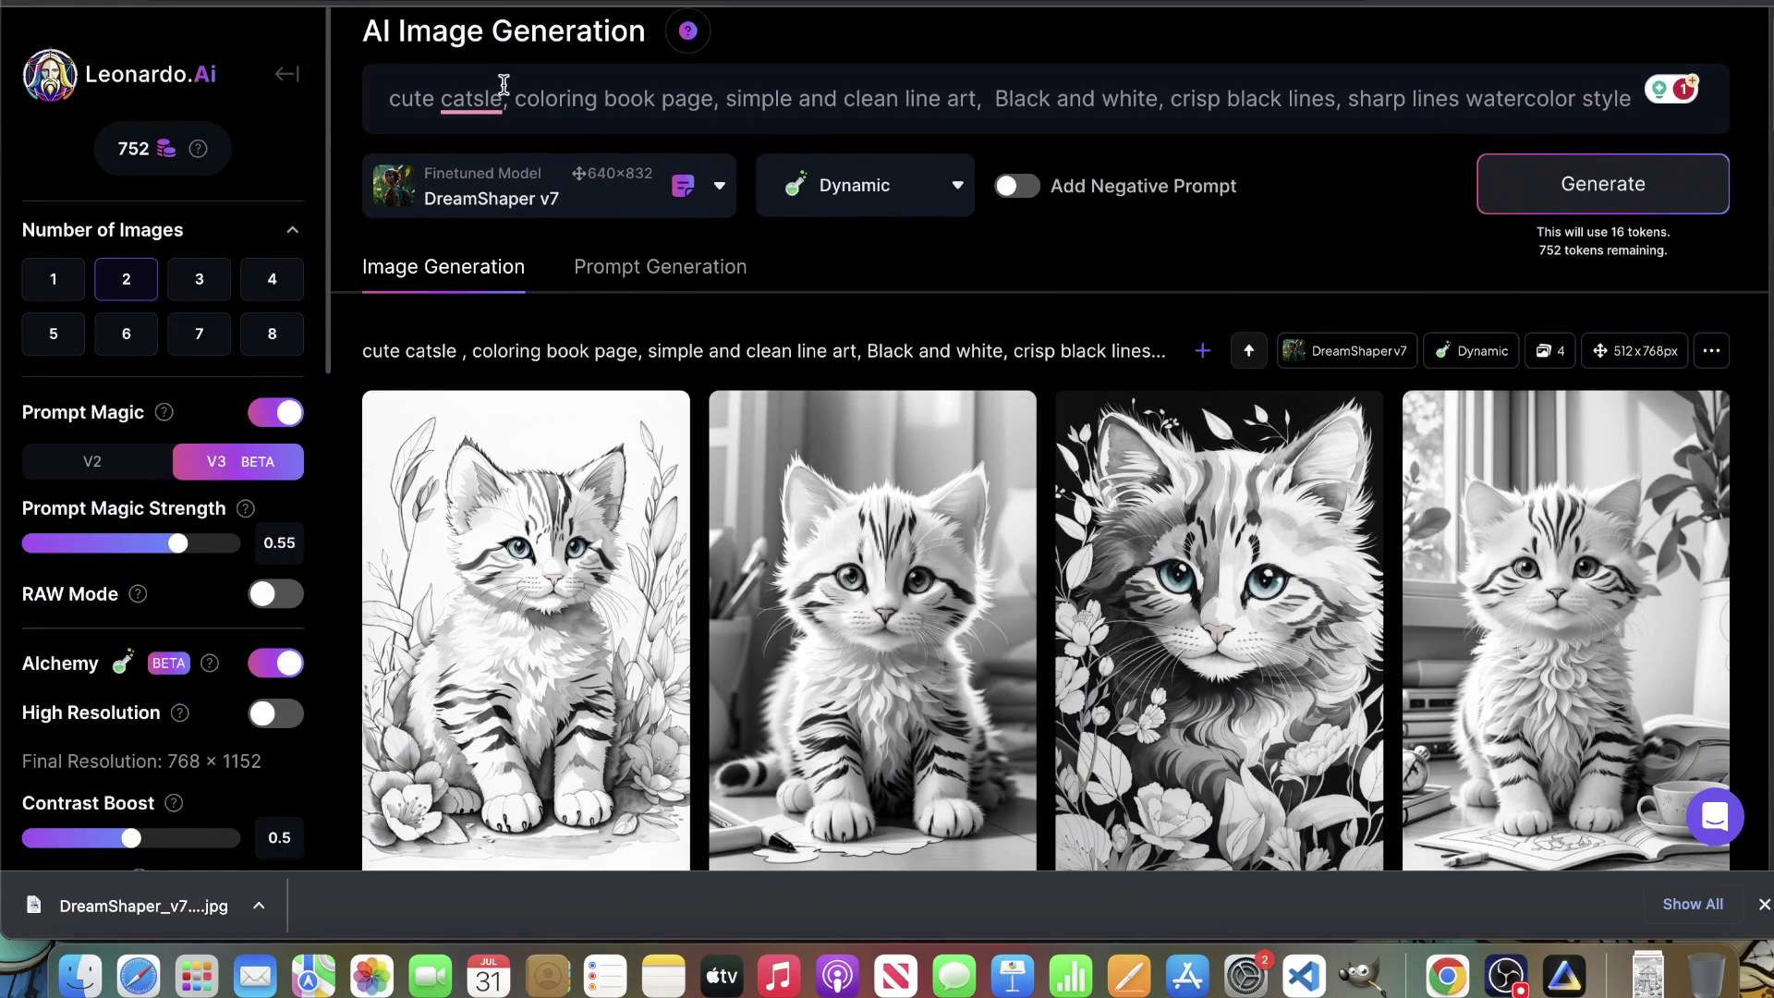
pyautogui.moveTo(467, 110)
pyautogui.click(470, 214)
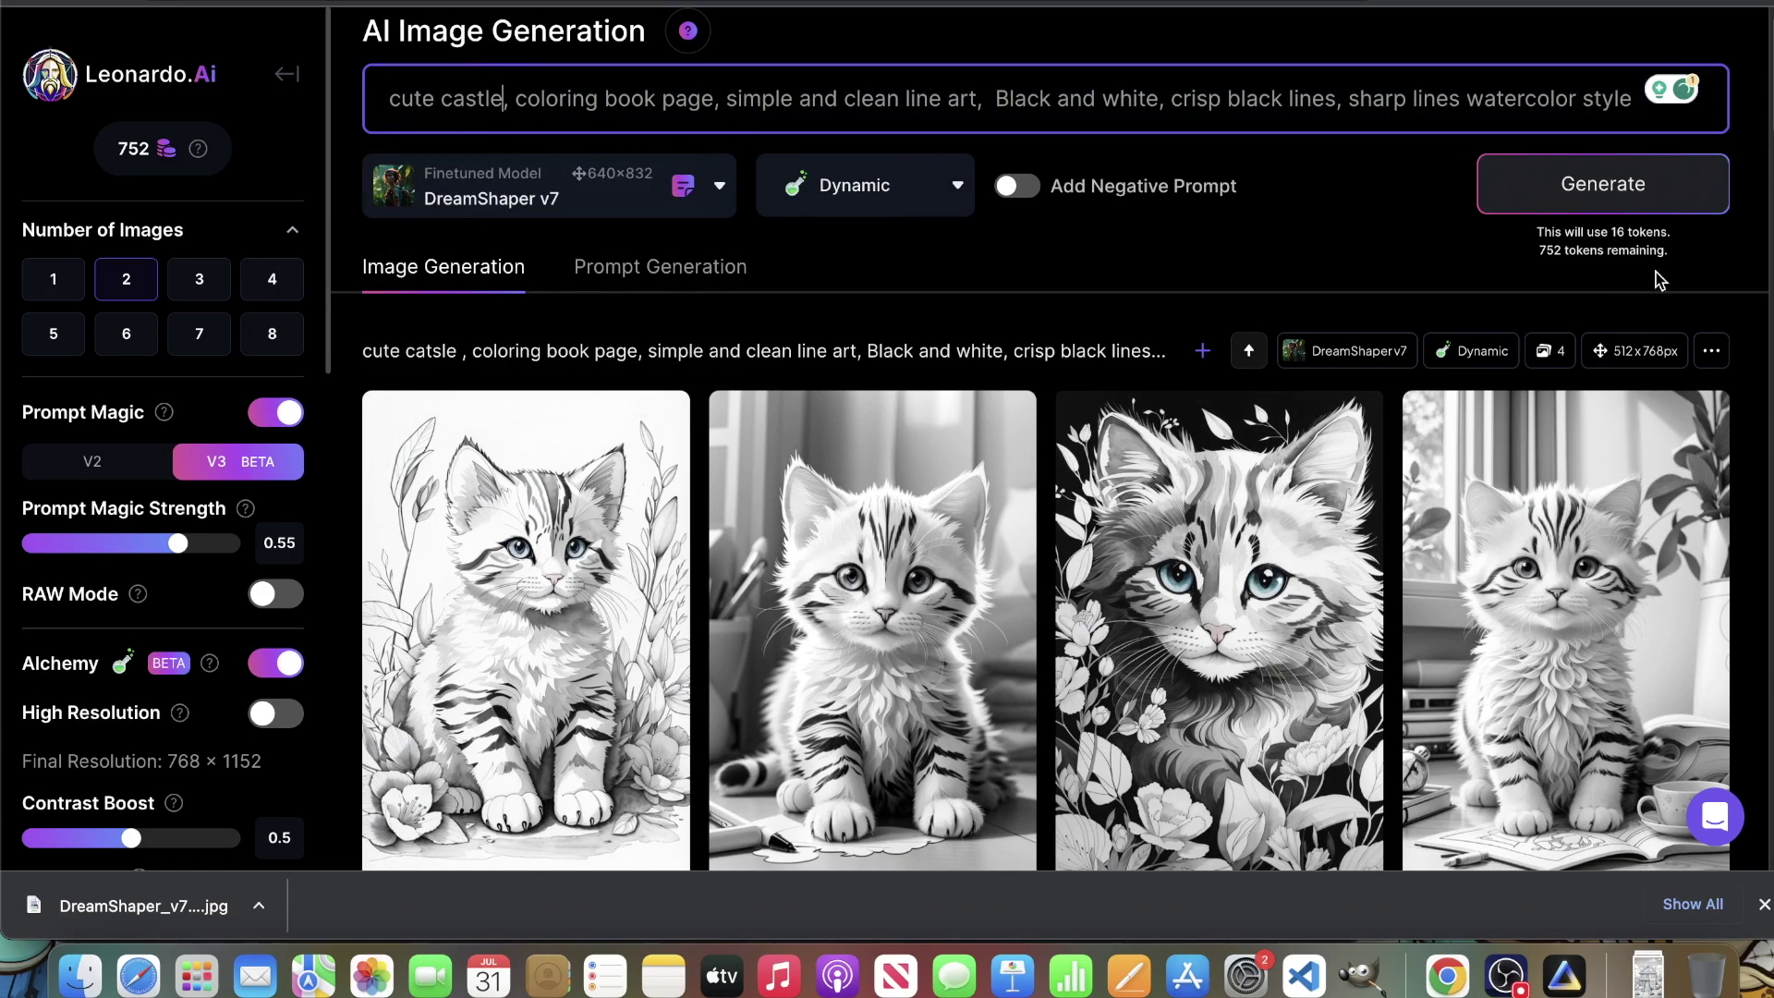
pyautogui.scroll(1, 892, 298)
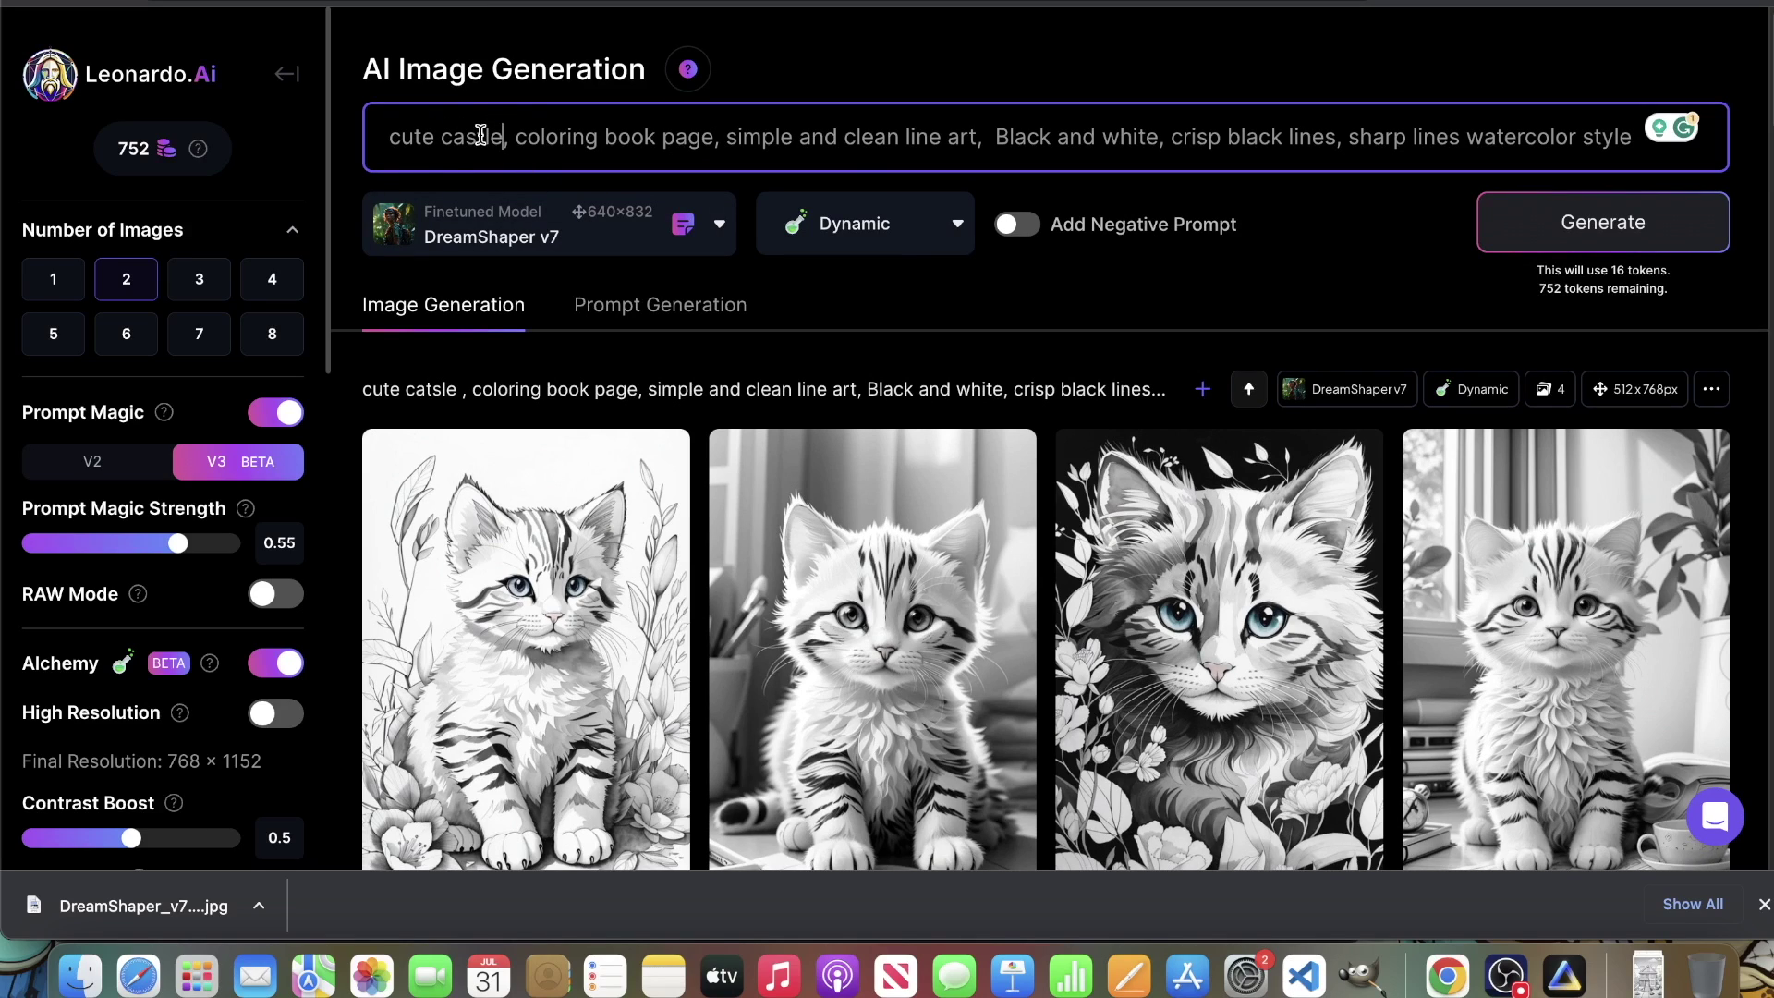
pyautogui.click(1658, 229)
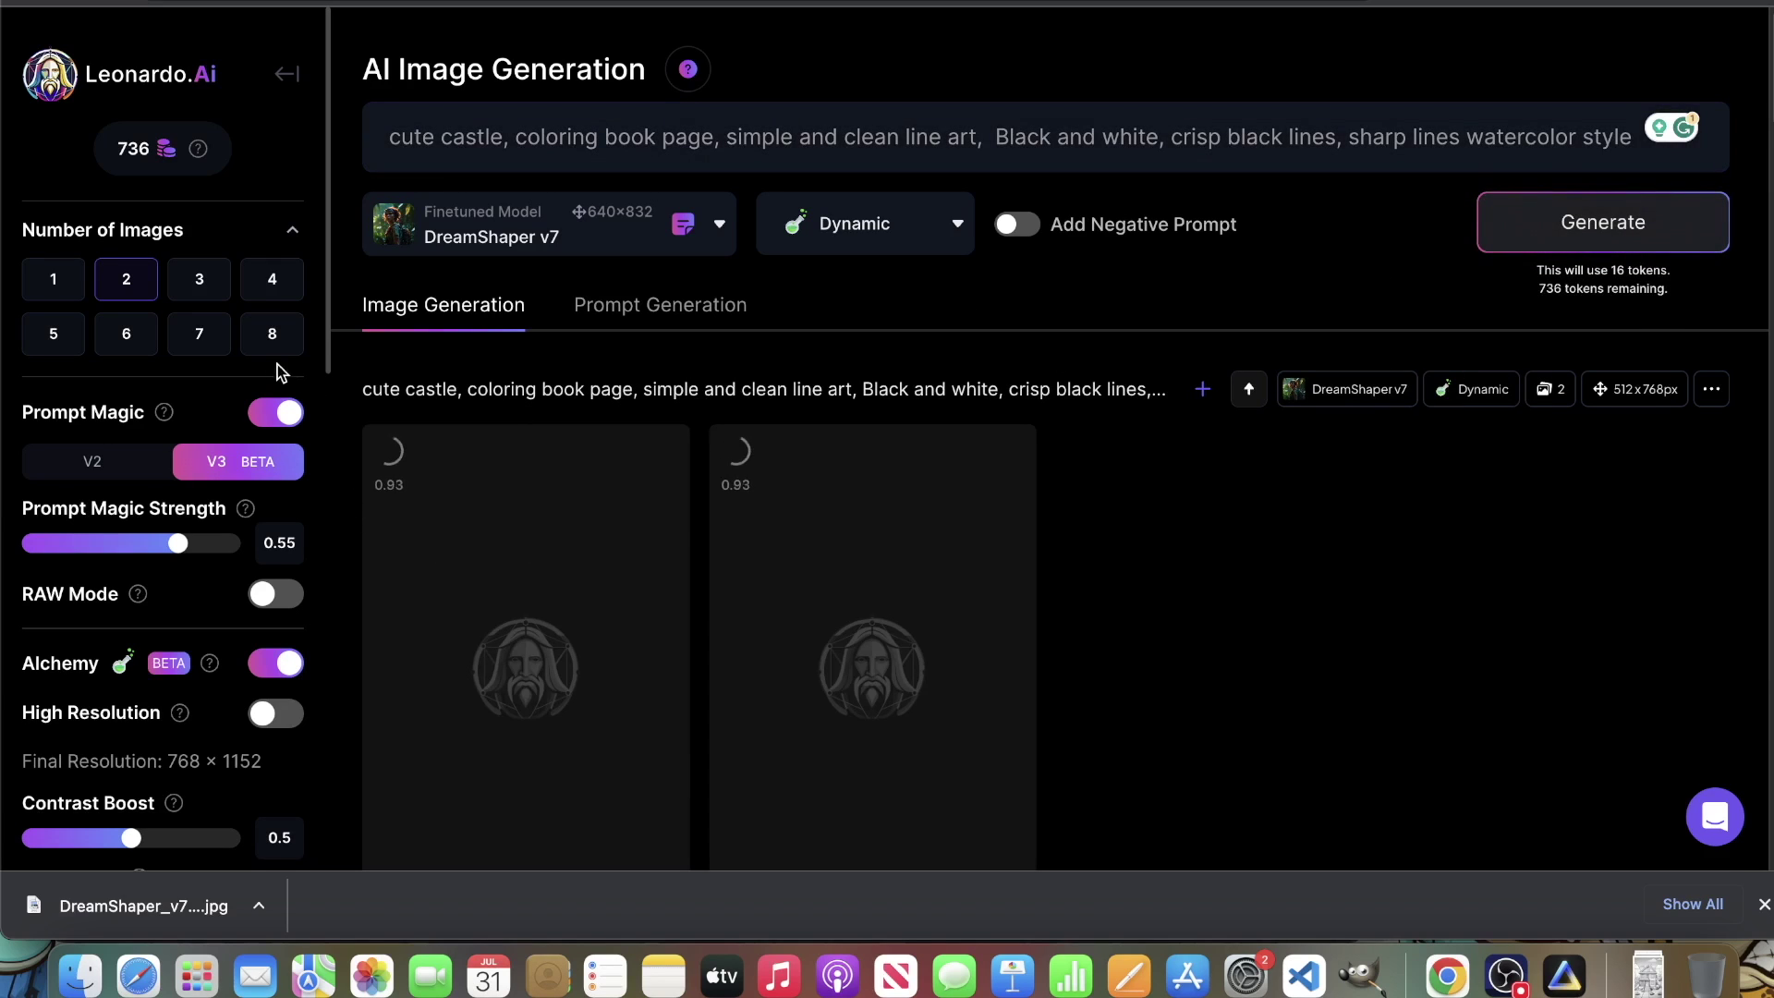
# Step: Review the earlier kitten images in the results and check the progress of the castle generation
pyautogui.scroll(-6, 977, 565)
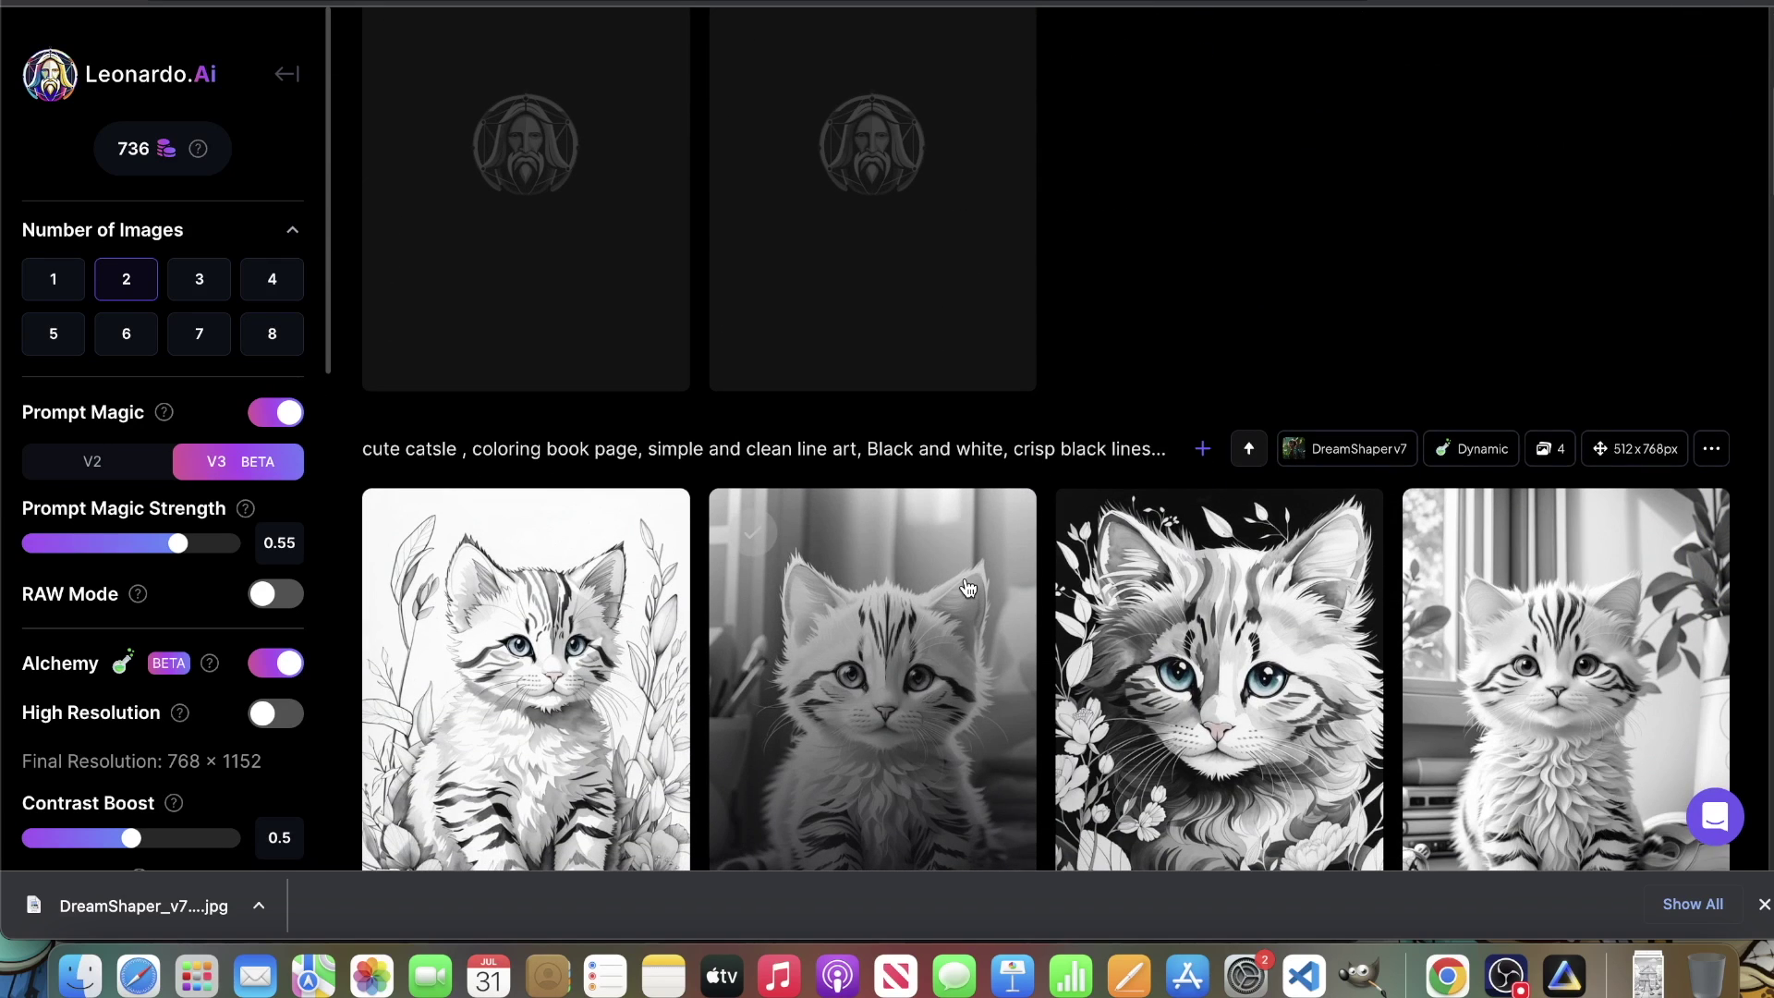
pyautogui.scroll(-2, 971, 573)
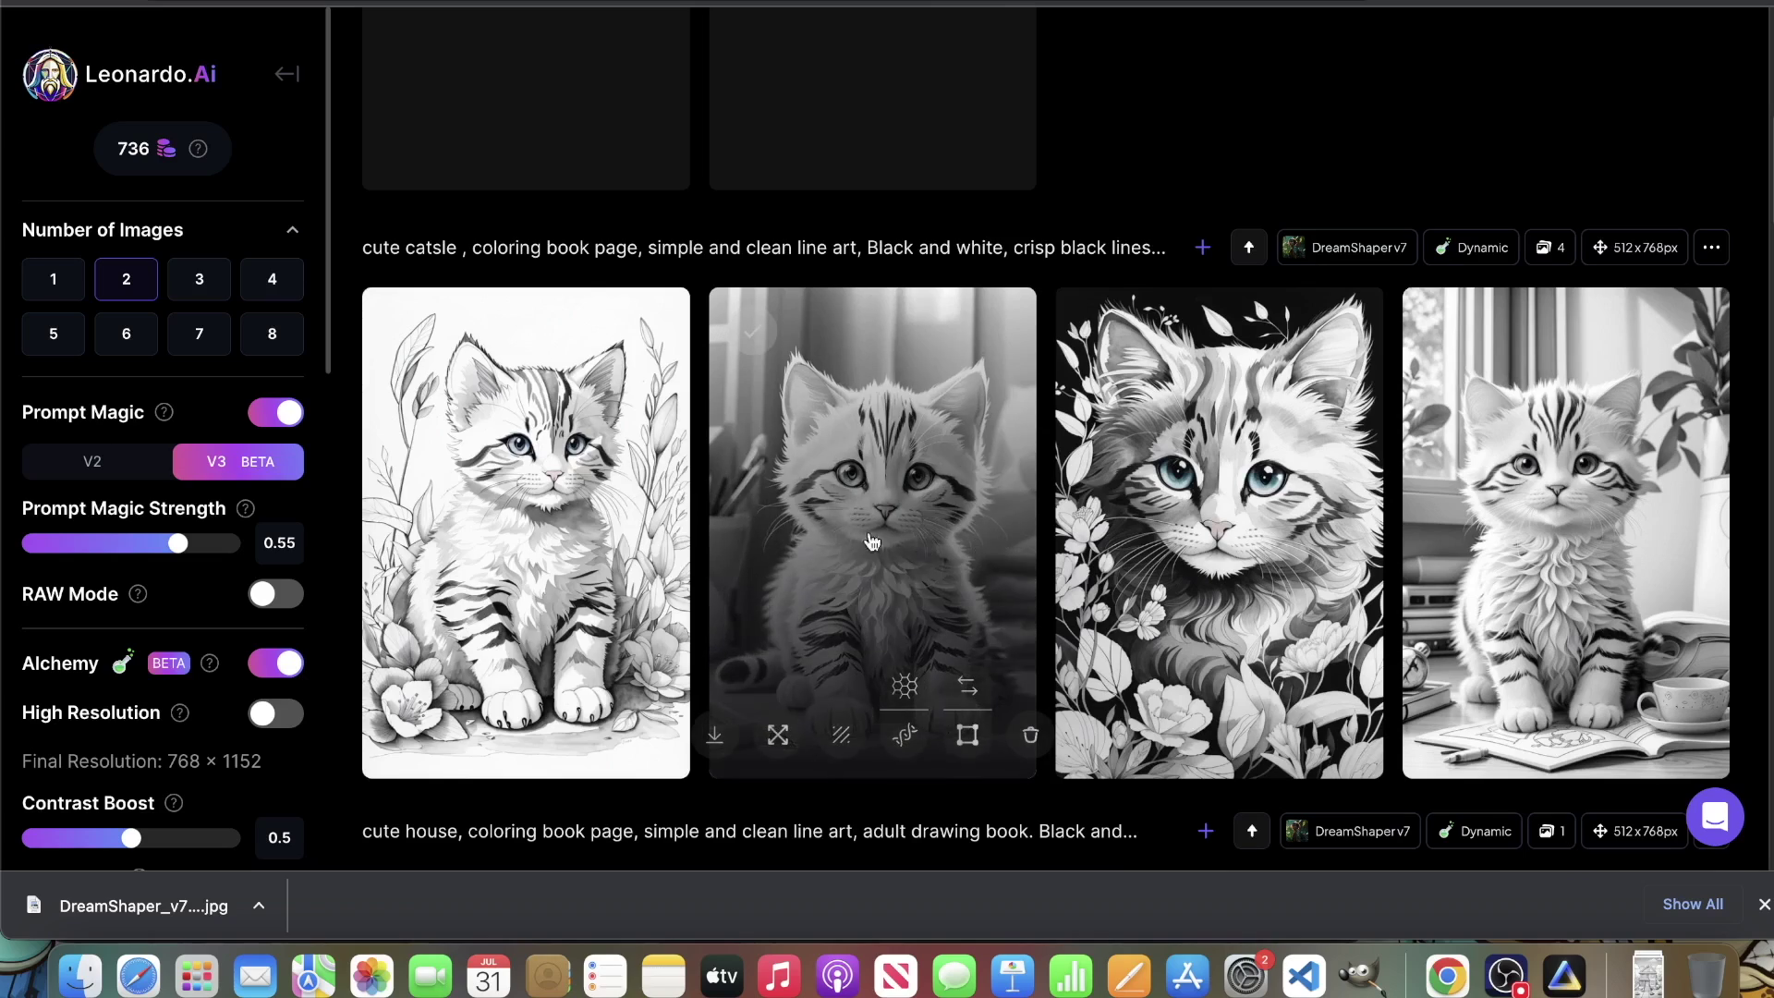
pyautogui.click(482, 526)
pyautogui.click(1644, 285)
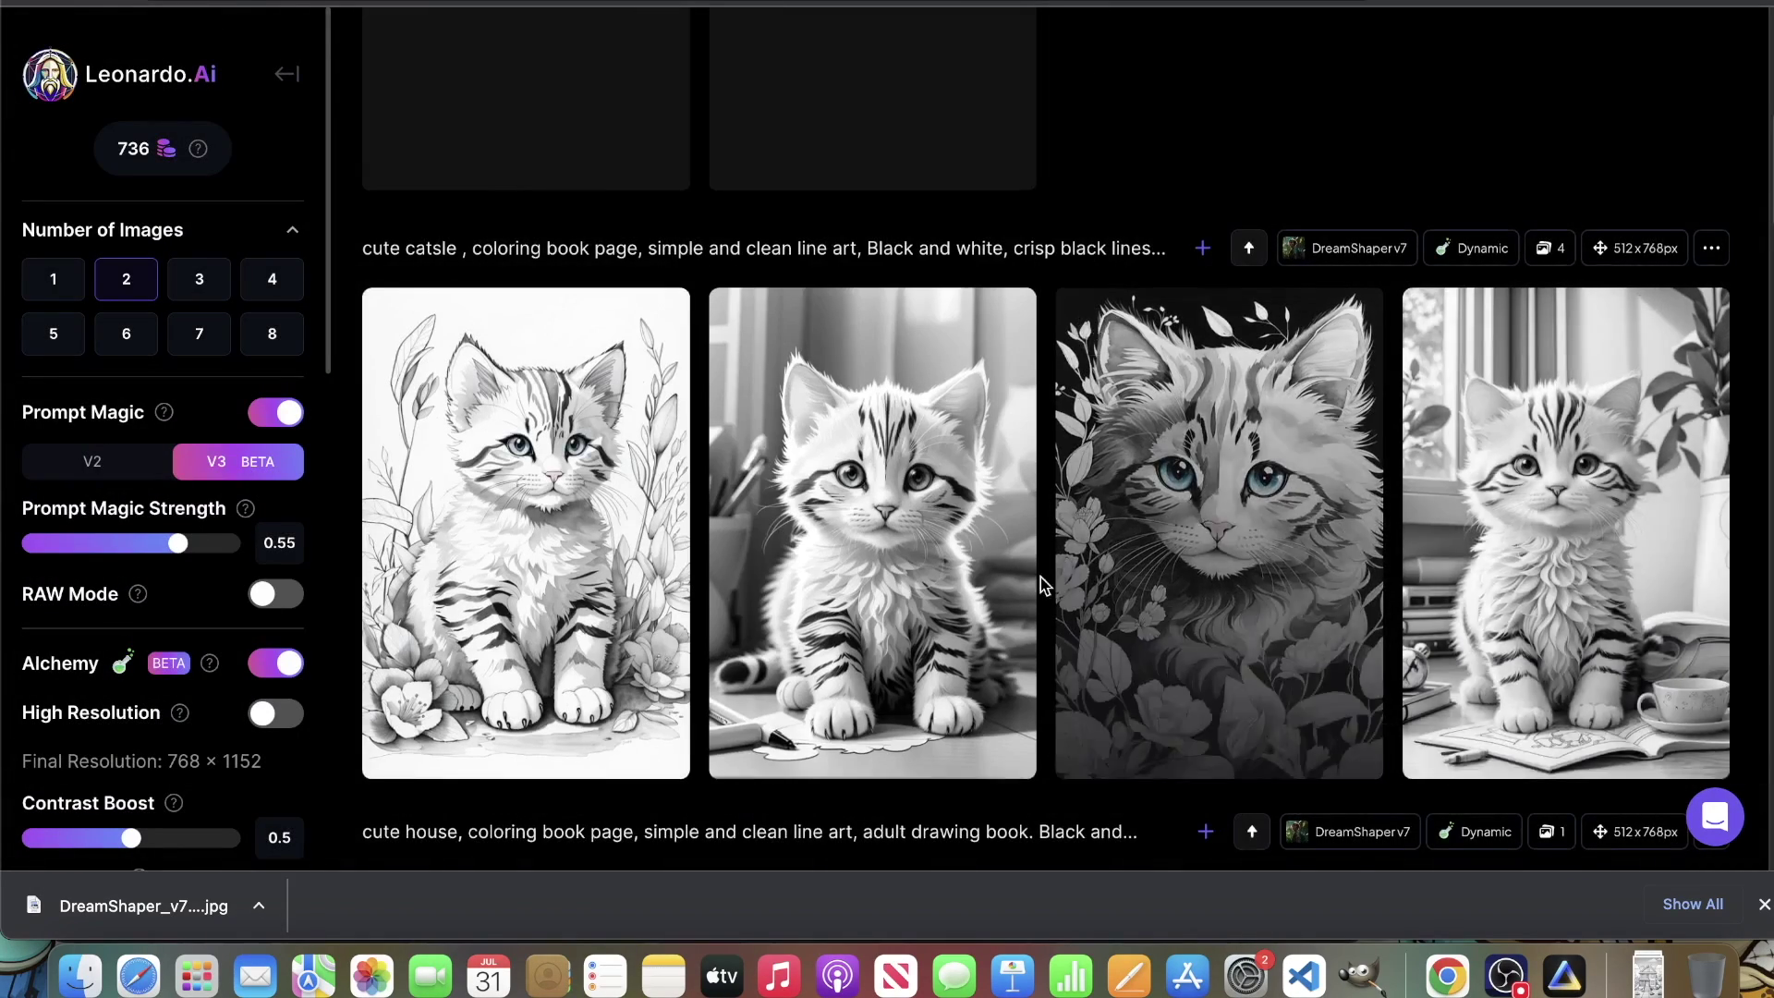
pyautogui.scroll(6, 1016, 586)
pyautogui.scroll(2, 996, 593)
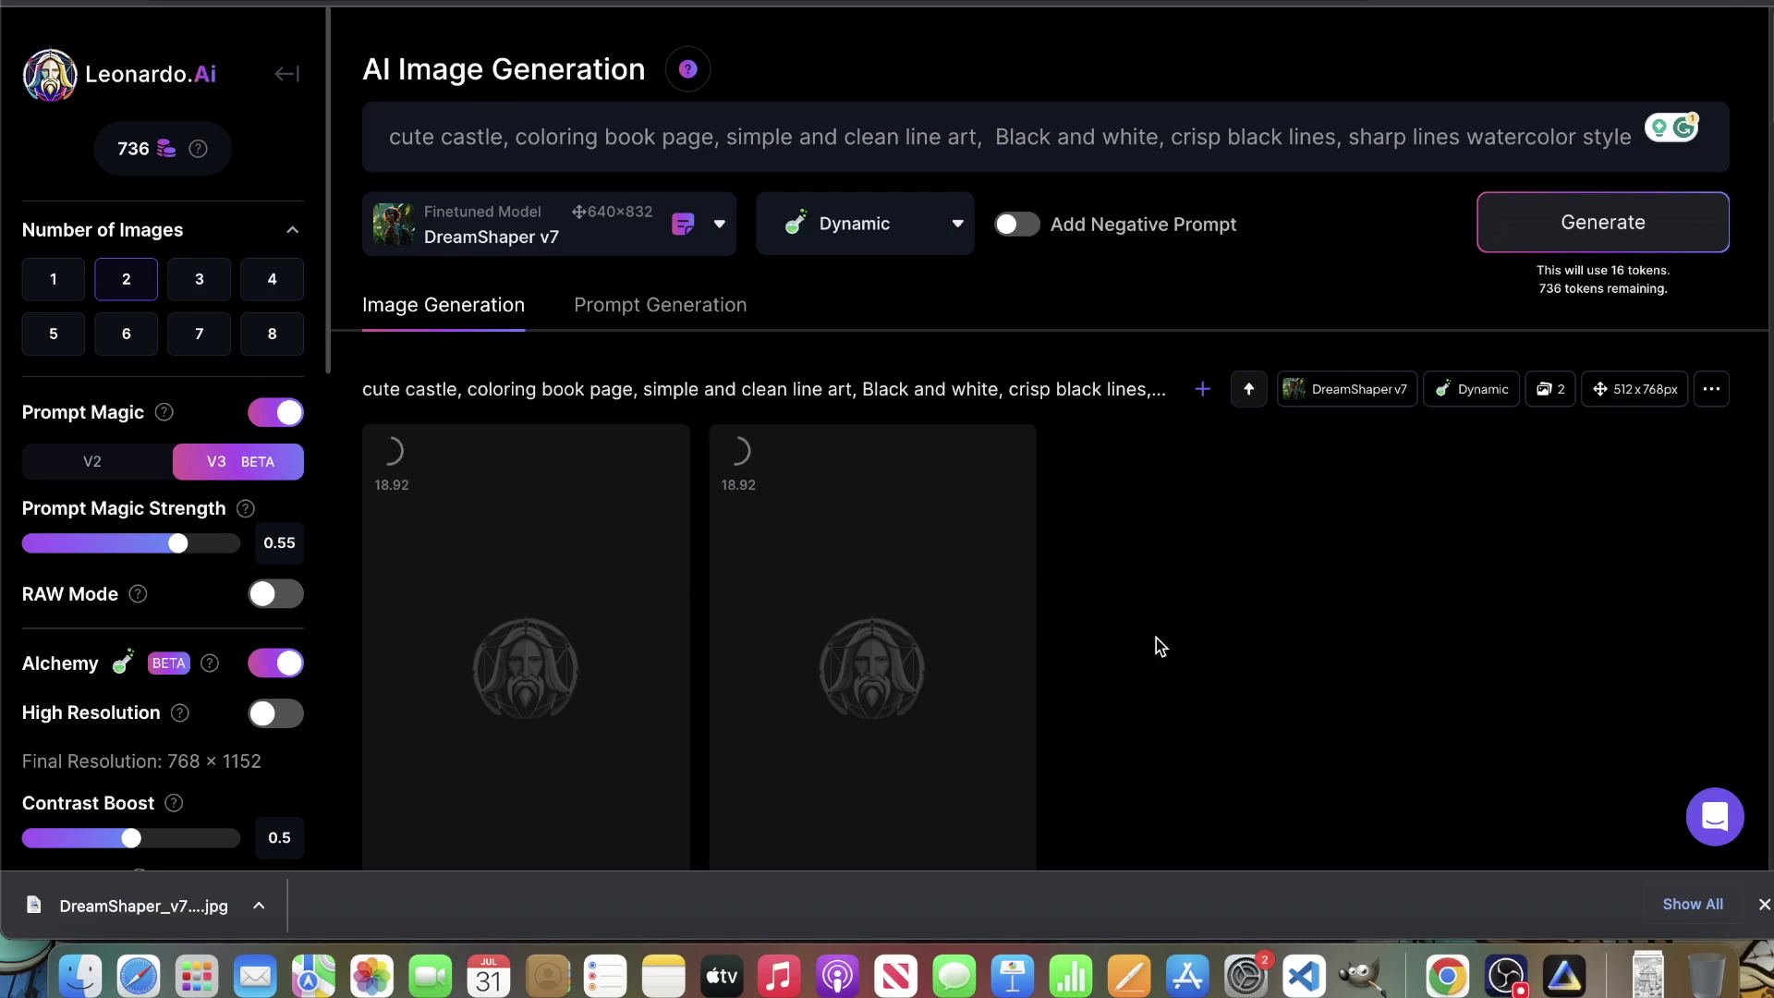
pyautogui.scroll(-7, 1182, 615)
pyautogui.scroll(2, 1201, 591)
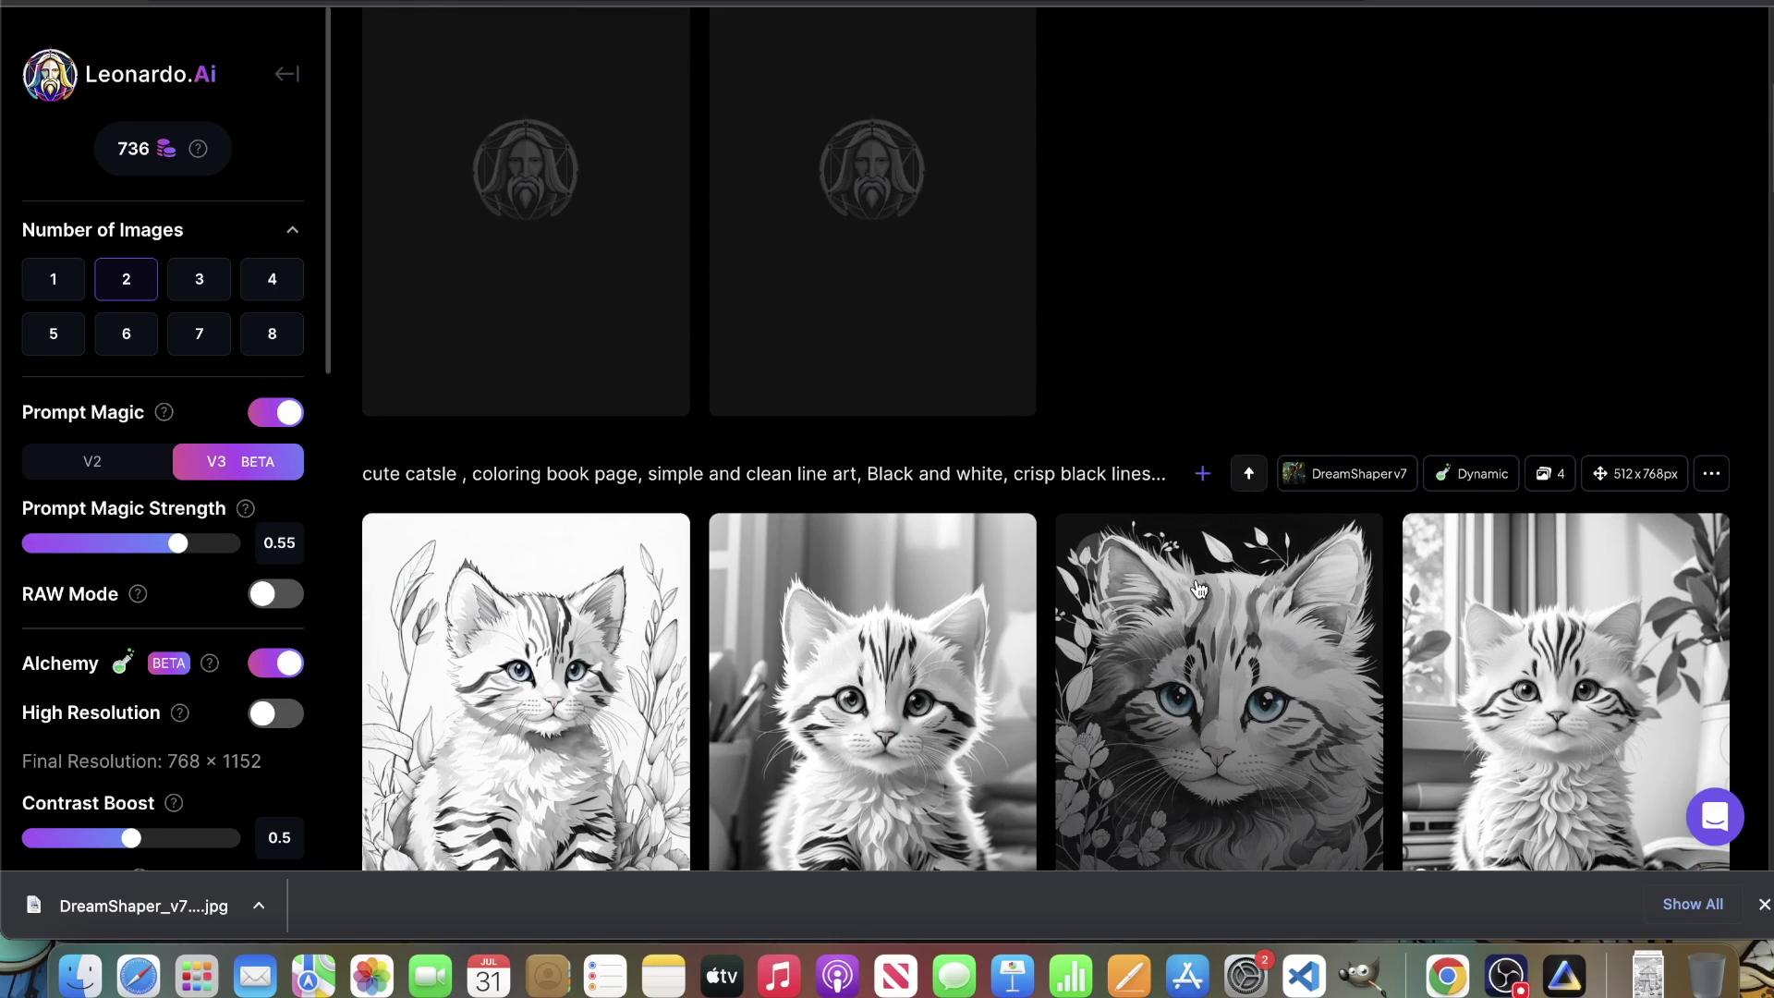
pyautogui.scroll(3, 1201, 591)
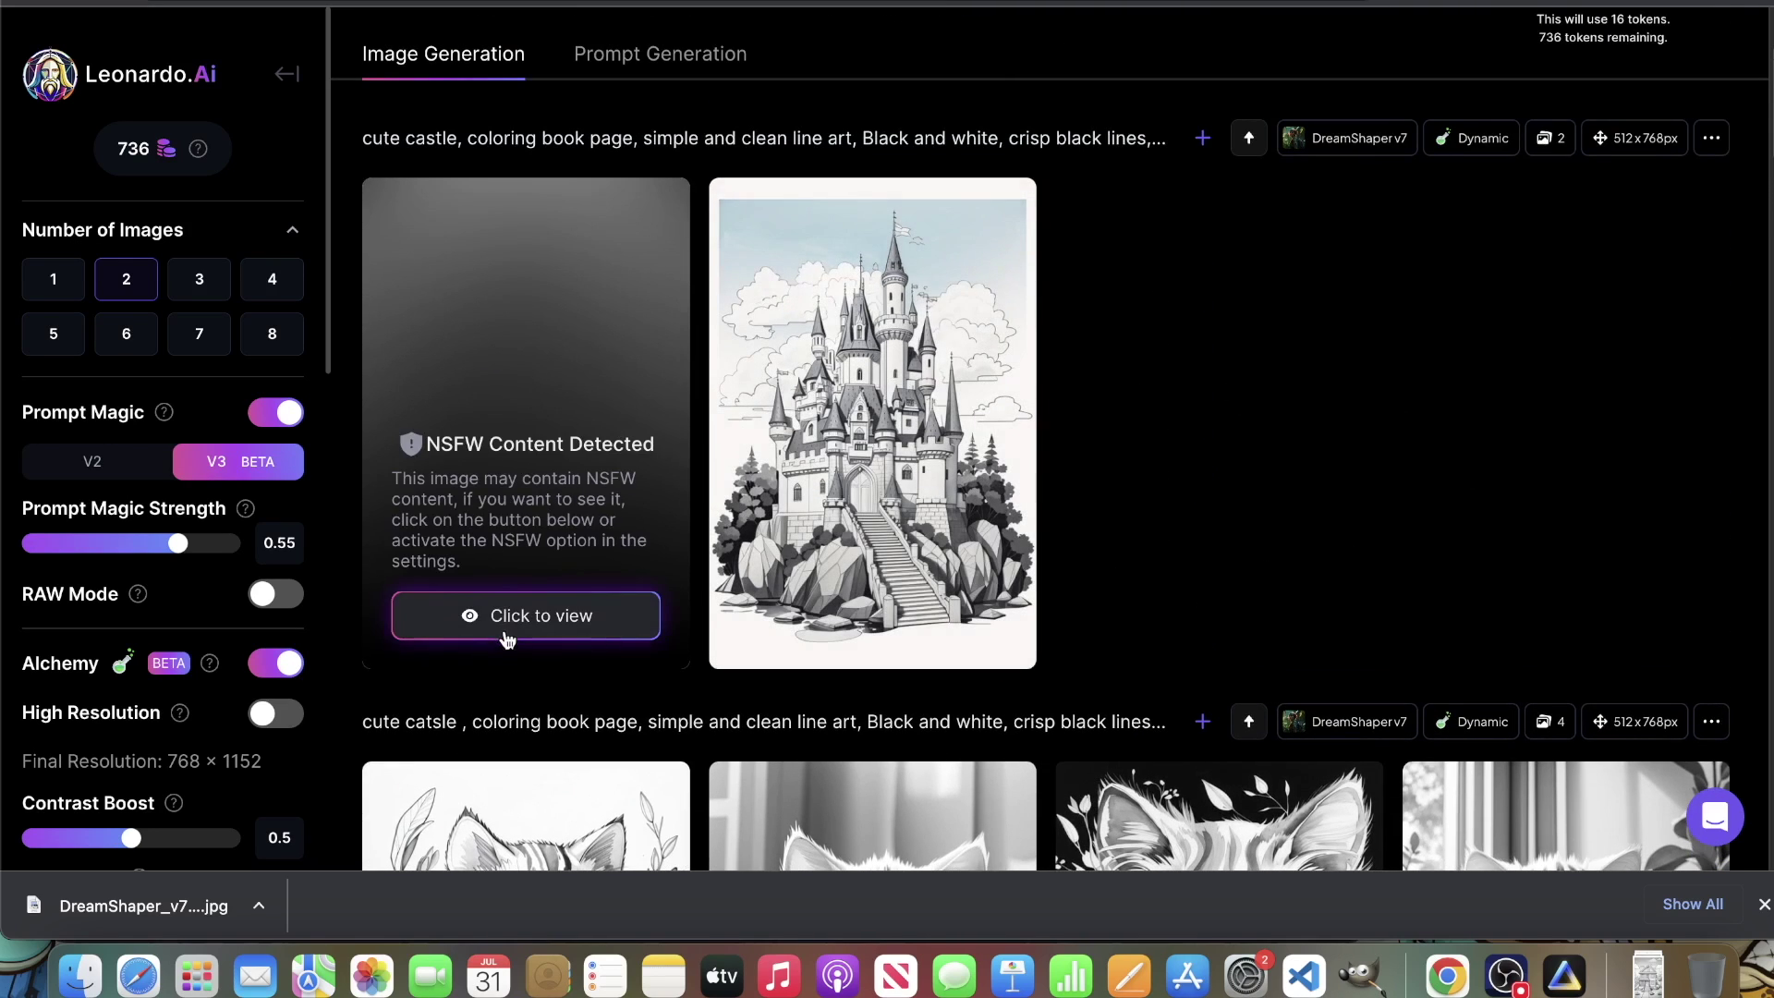
# Step: Reveal the first castle image hidden by the NSFW filter and inspect it at enlarged size
pyautogui.click(507, 638)
pyautogui.click(601, 420)
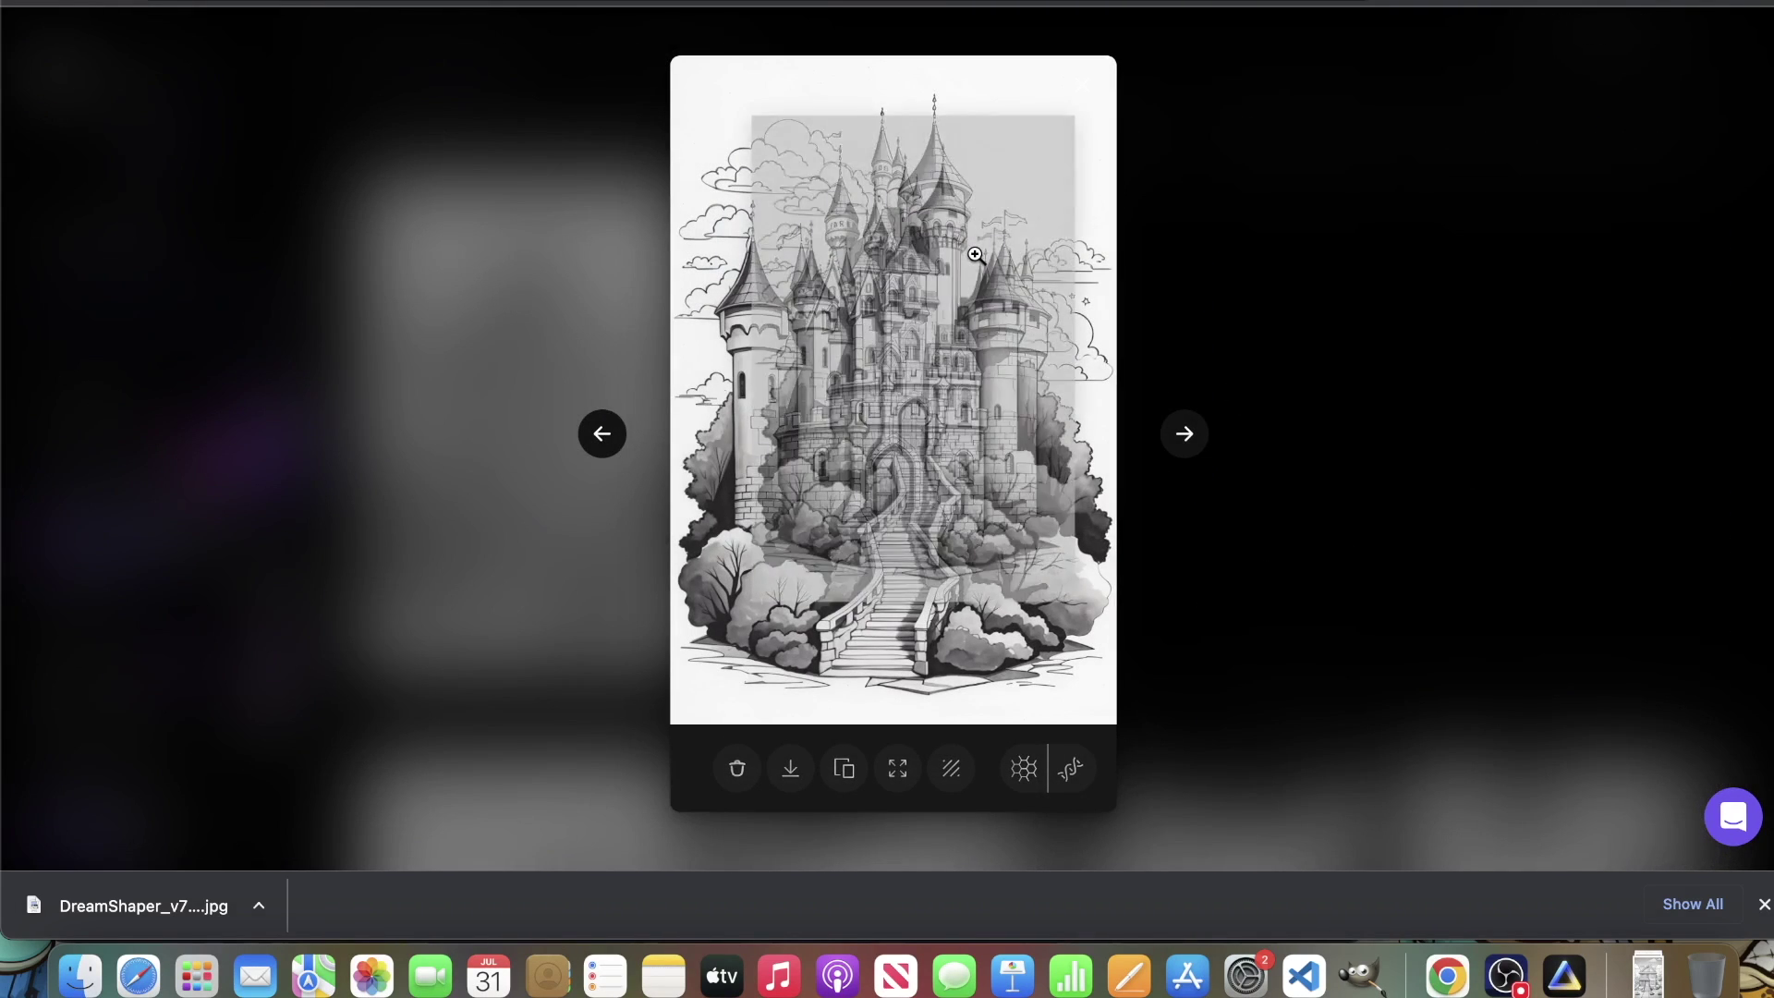
pyautogui.click(972, 256)
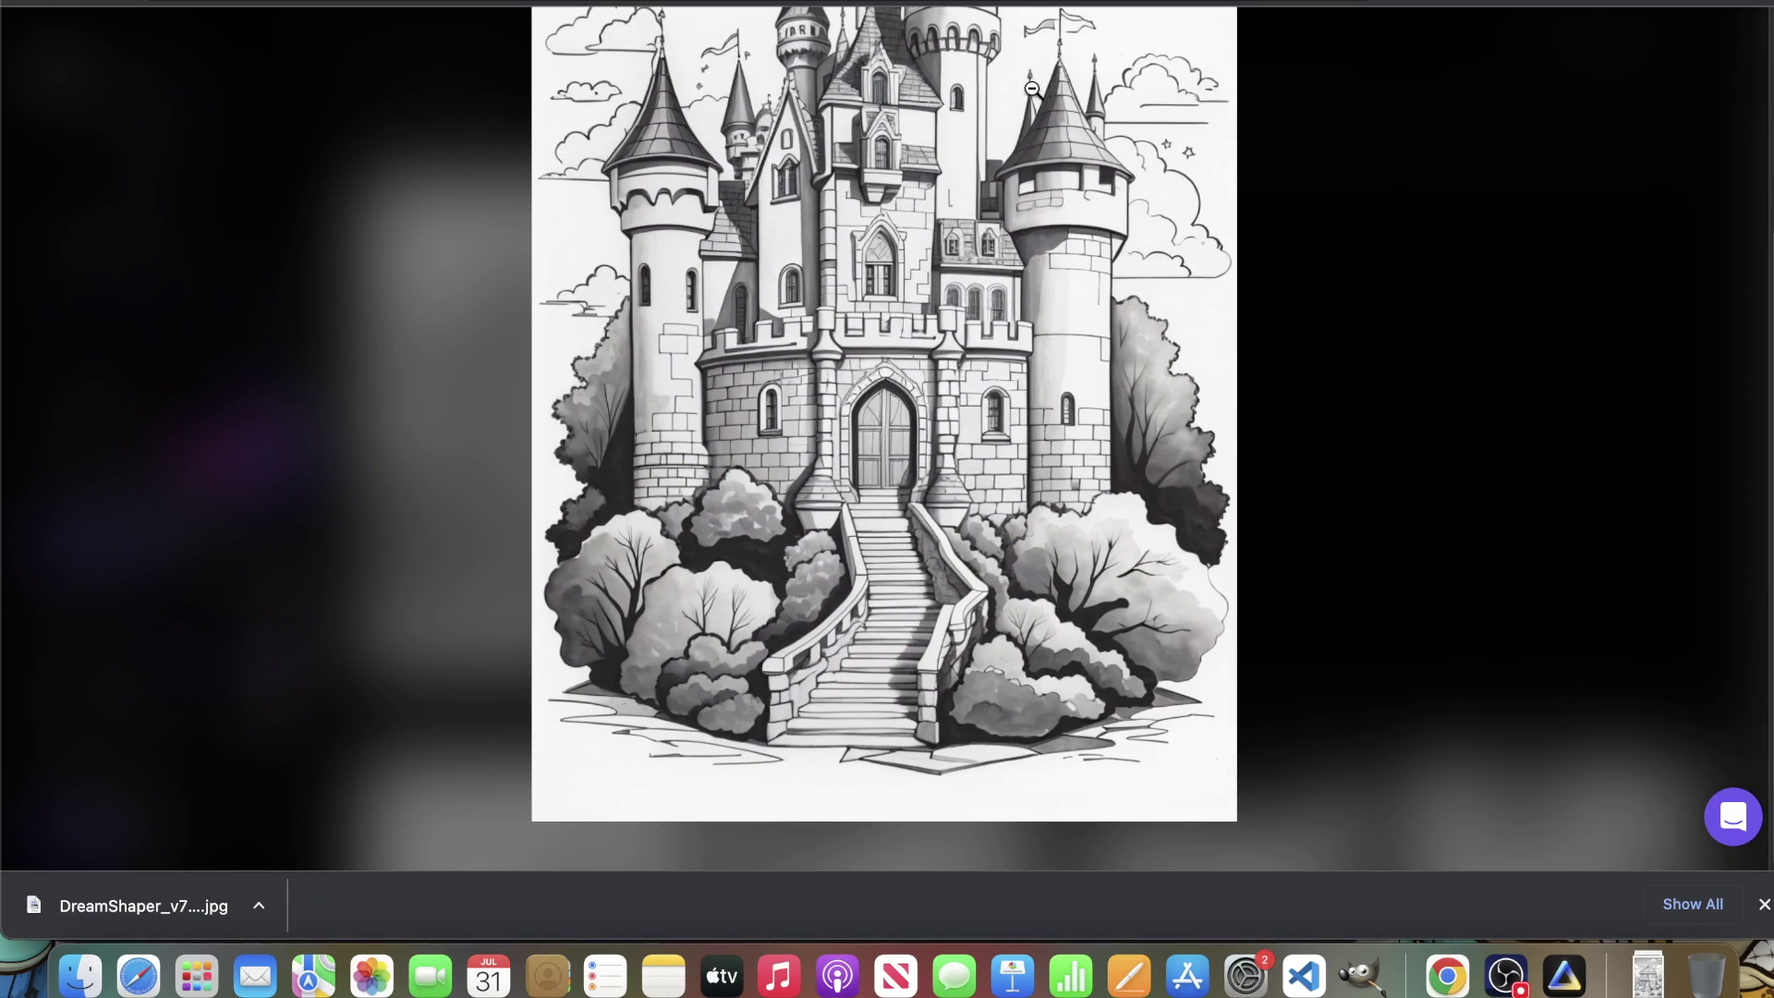
pyautogui.scroll(5, 1031, 89)
pyautogui.click(926, 398)
pyautogui.click(1391, 303)
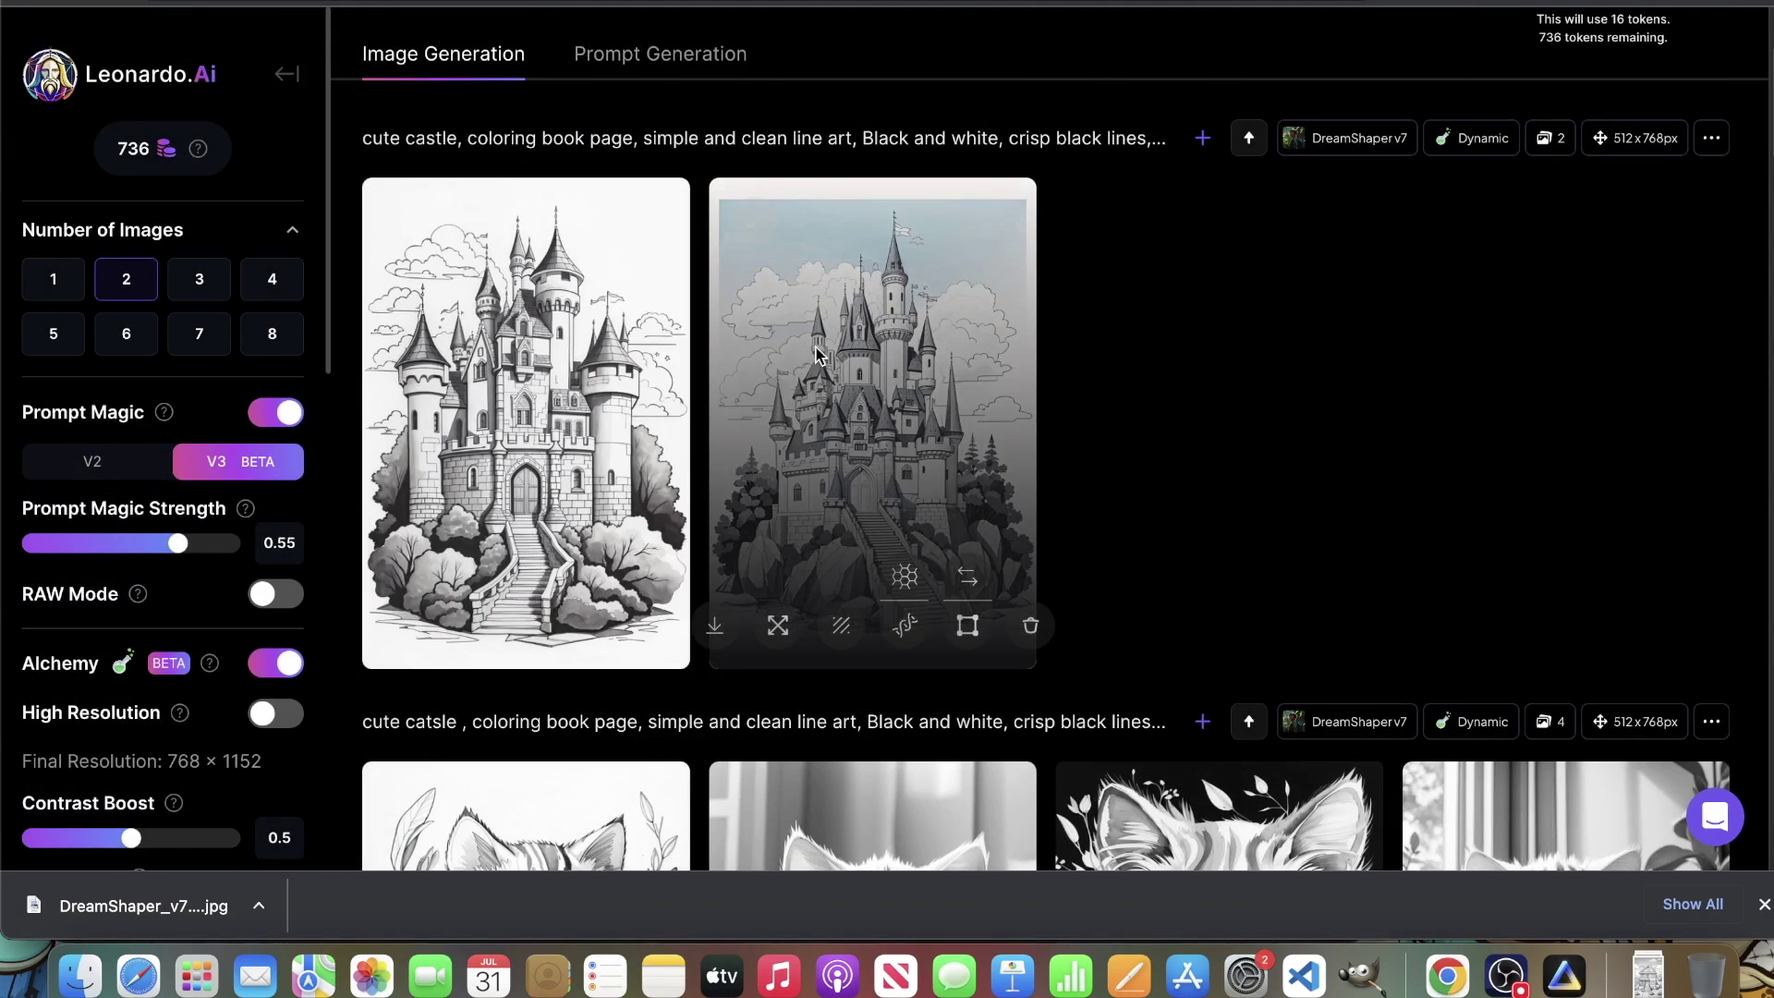
# Step: Inspect the second castle image with the blue sky at enlarged size, and return to the results
pyautogui.click(992, 338)
pyautogui.click(1028, 331)
pyautogui.scroll(-5, 1028, 332)
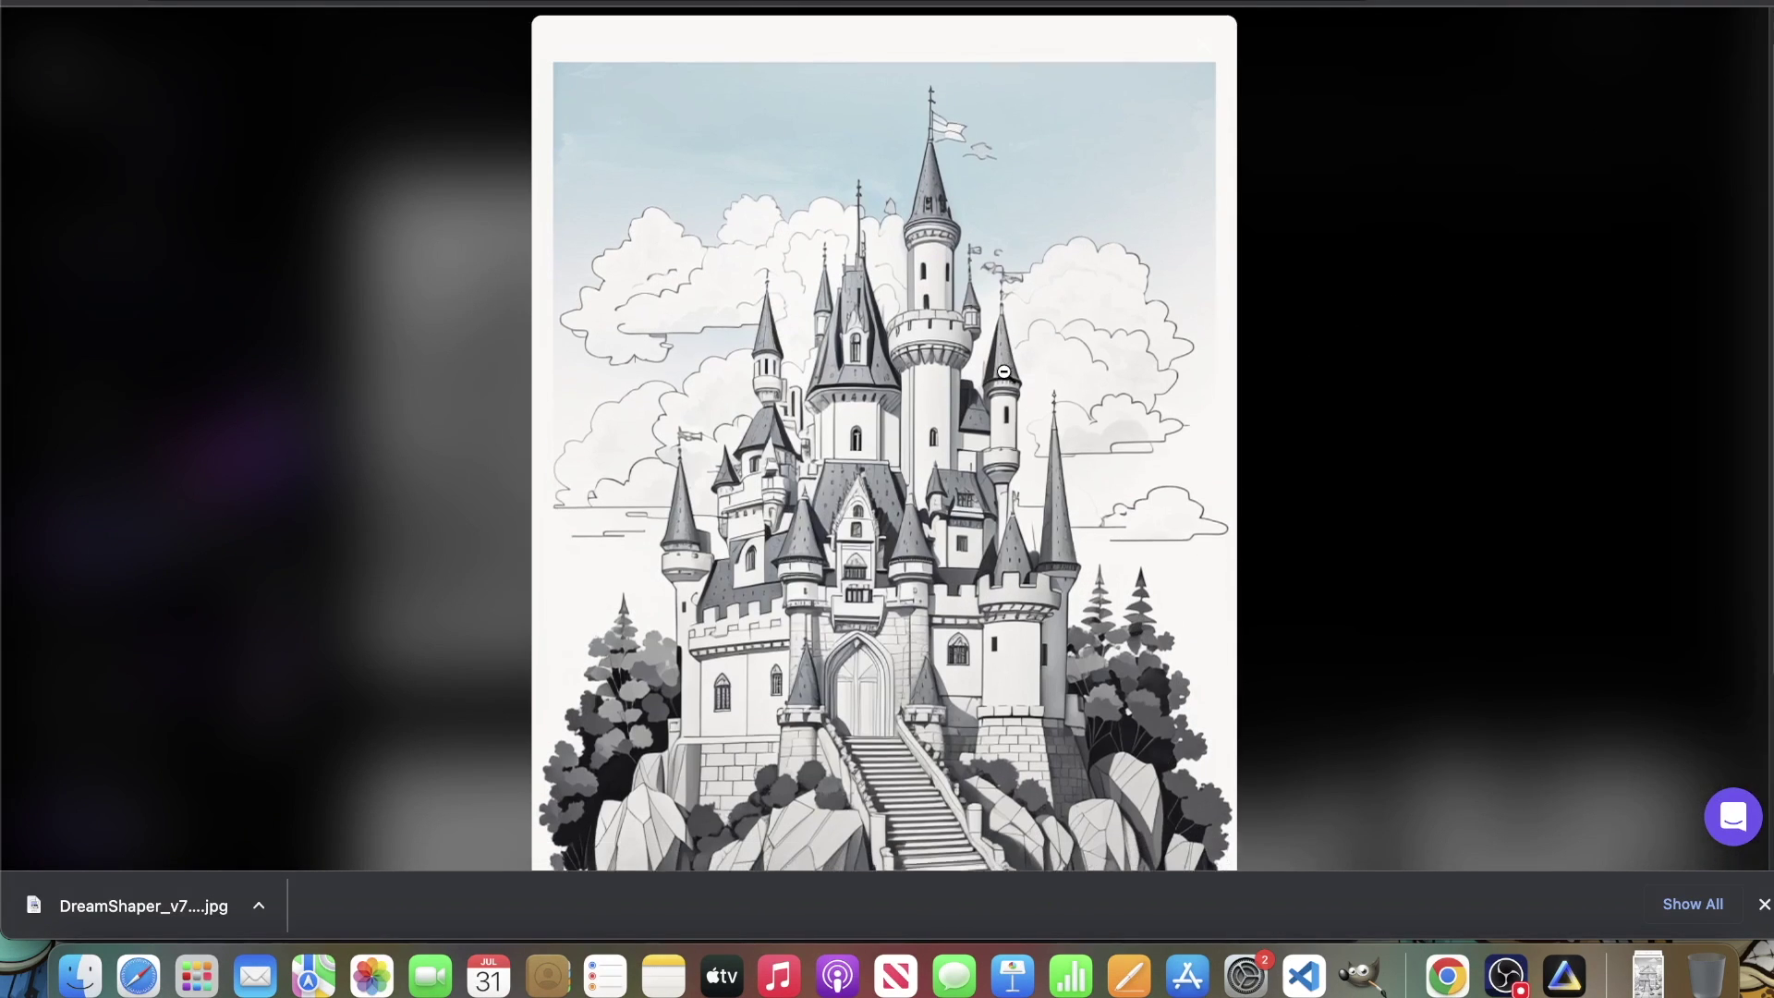
pyautogui.scroll(5, 924, 416)
pyautogui.press('Escape')
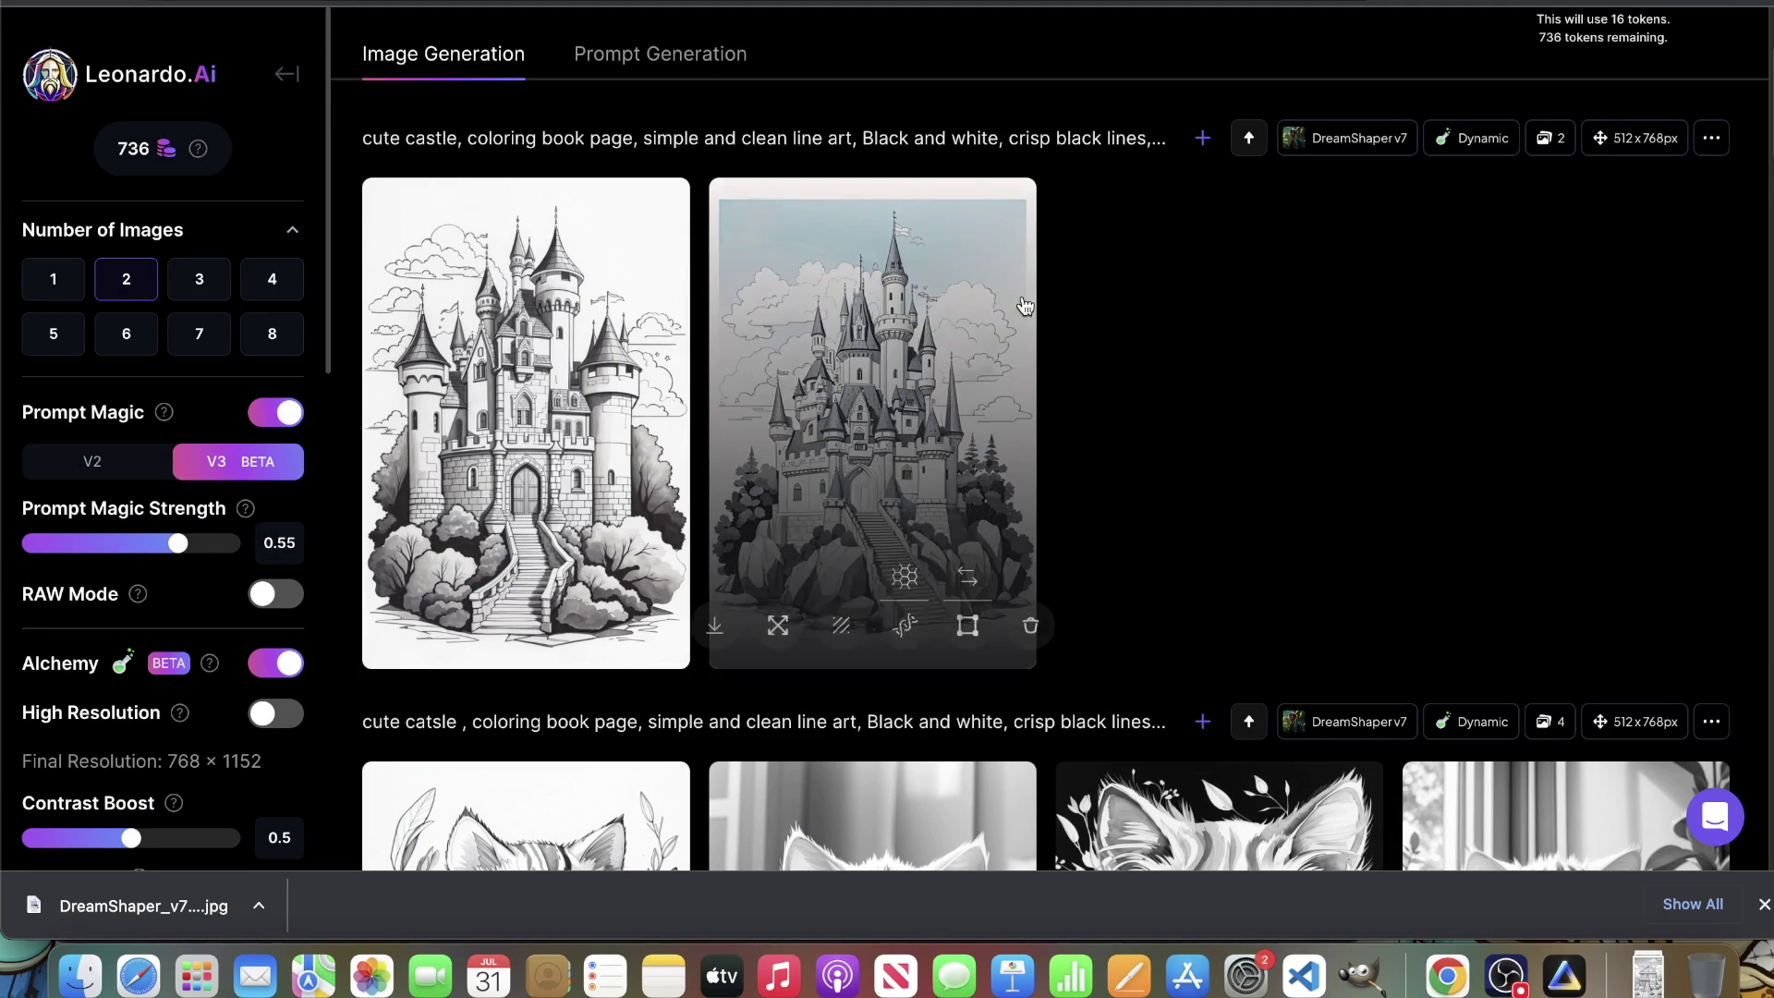
pyautogui.click(1000, 344)
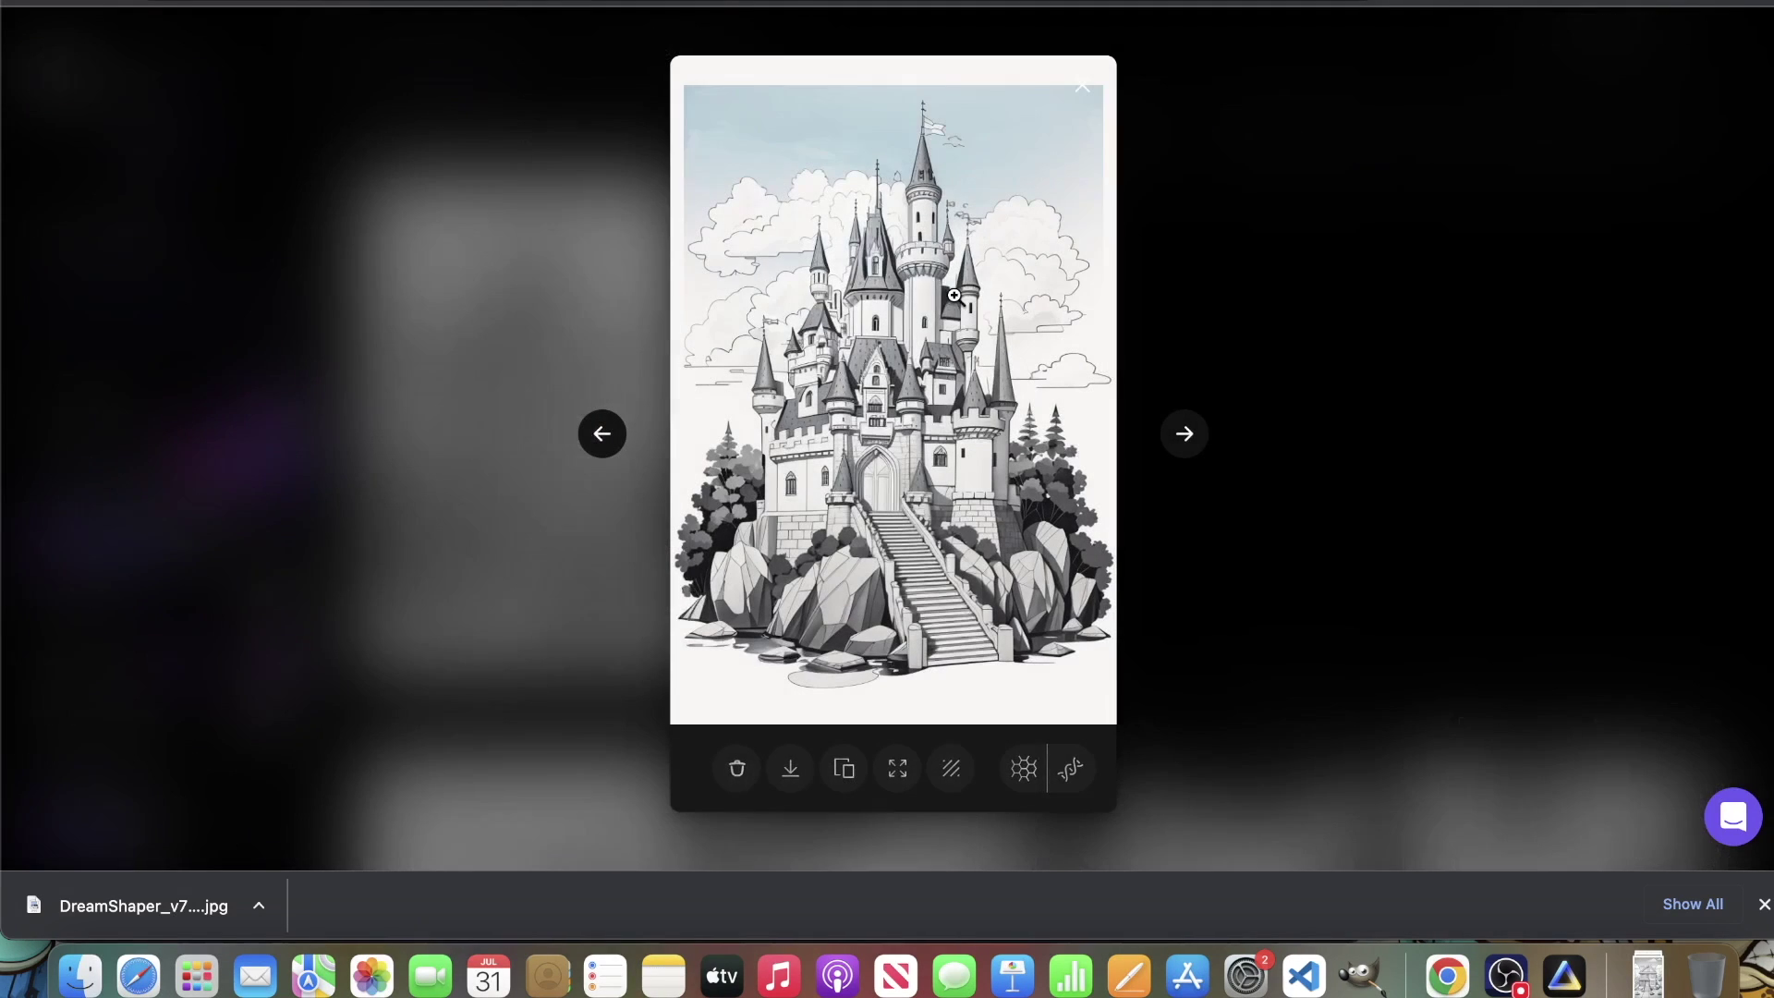
pyautogui.click(998, 340)
pyautogui.scroll(-2, 1000, 411)
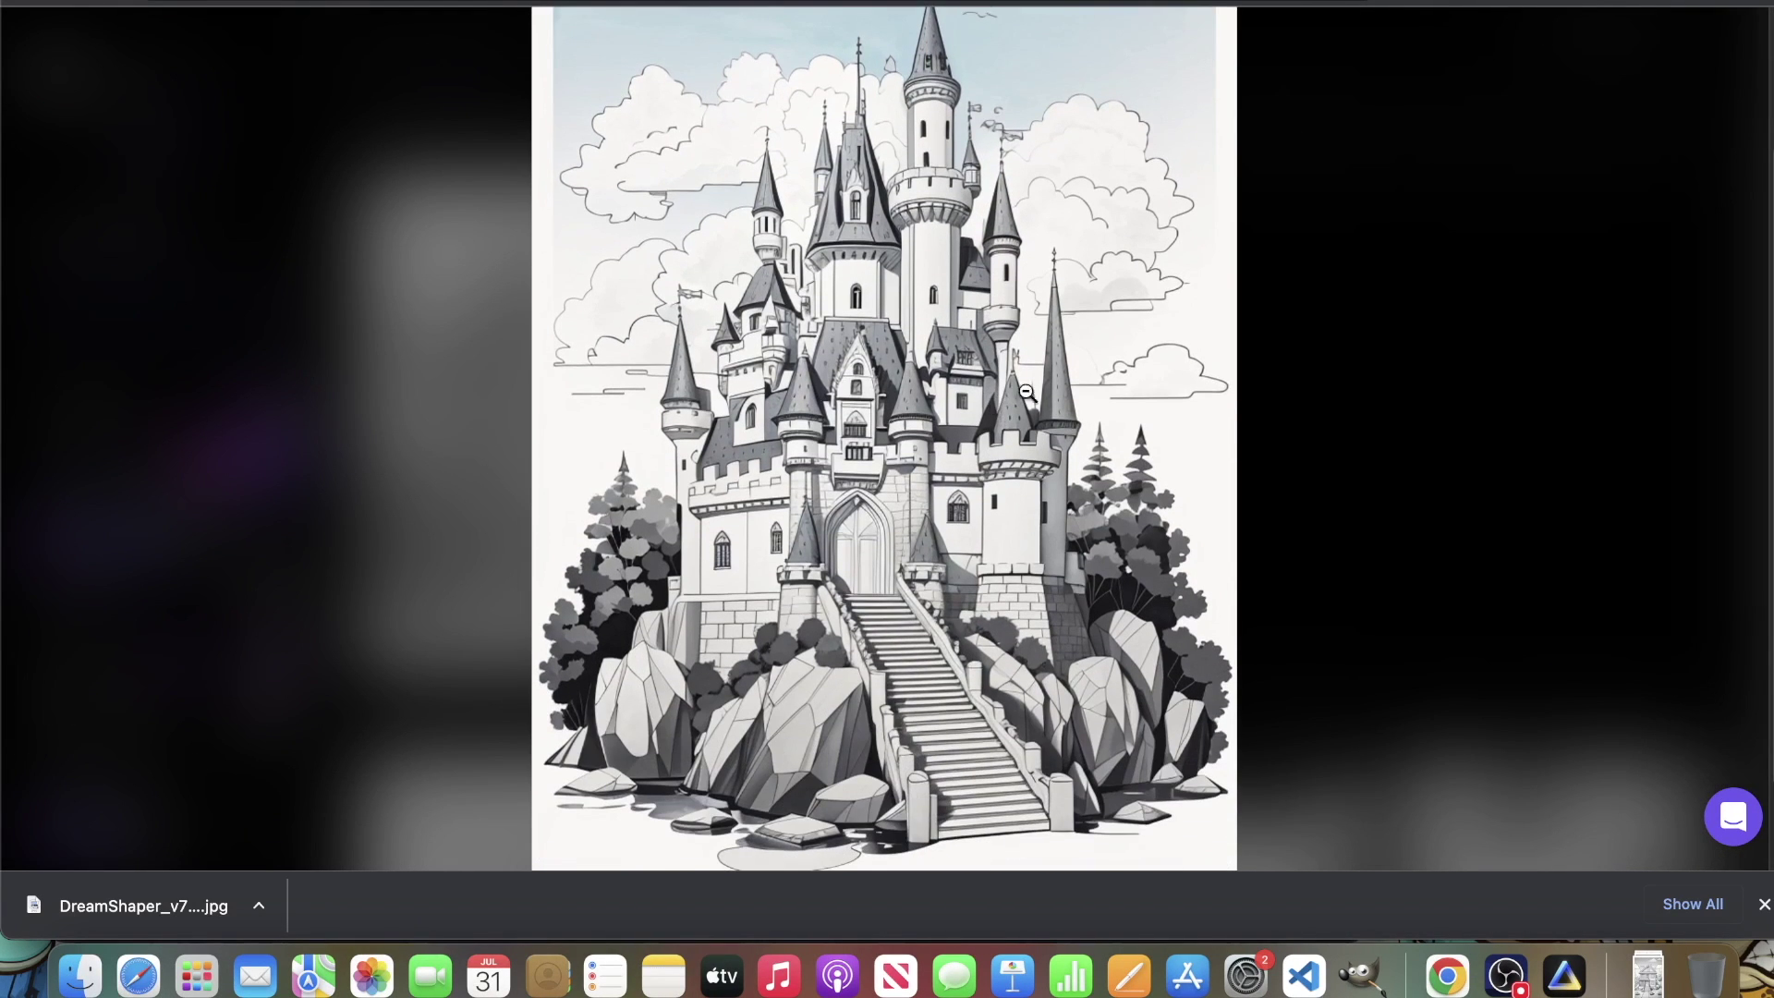
pyautogui.click(1362, 262)
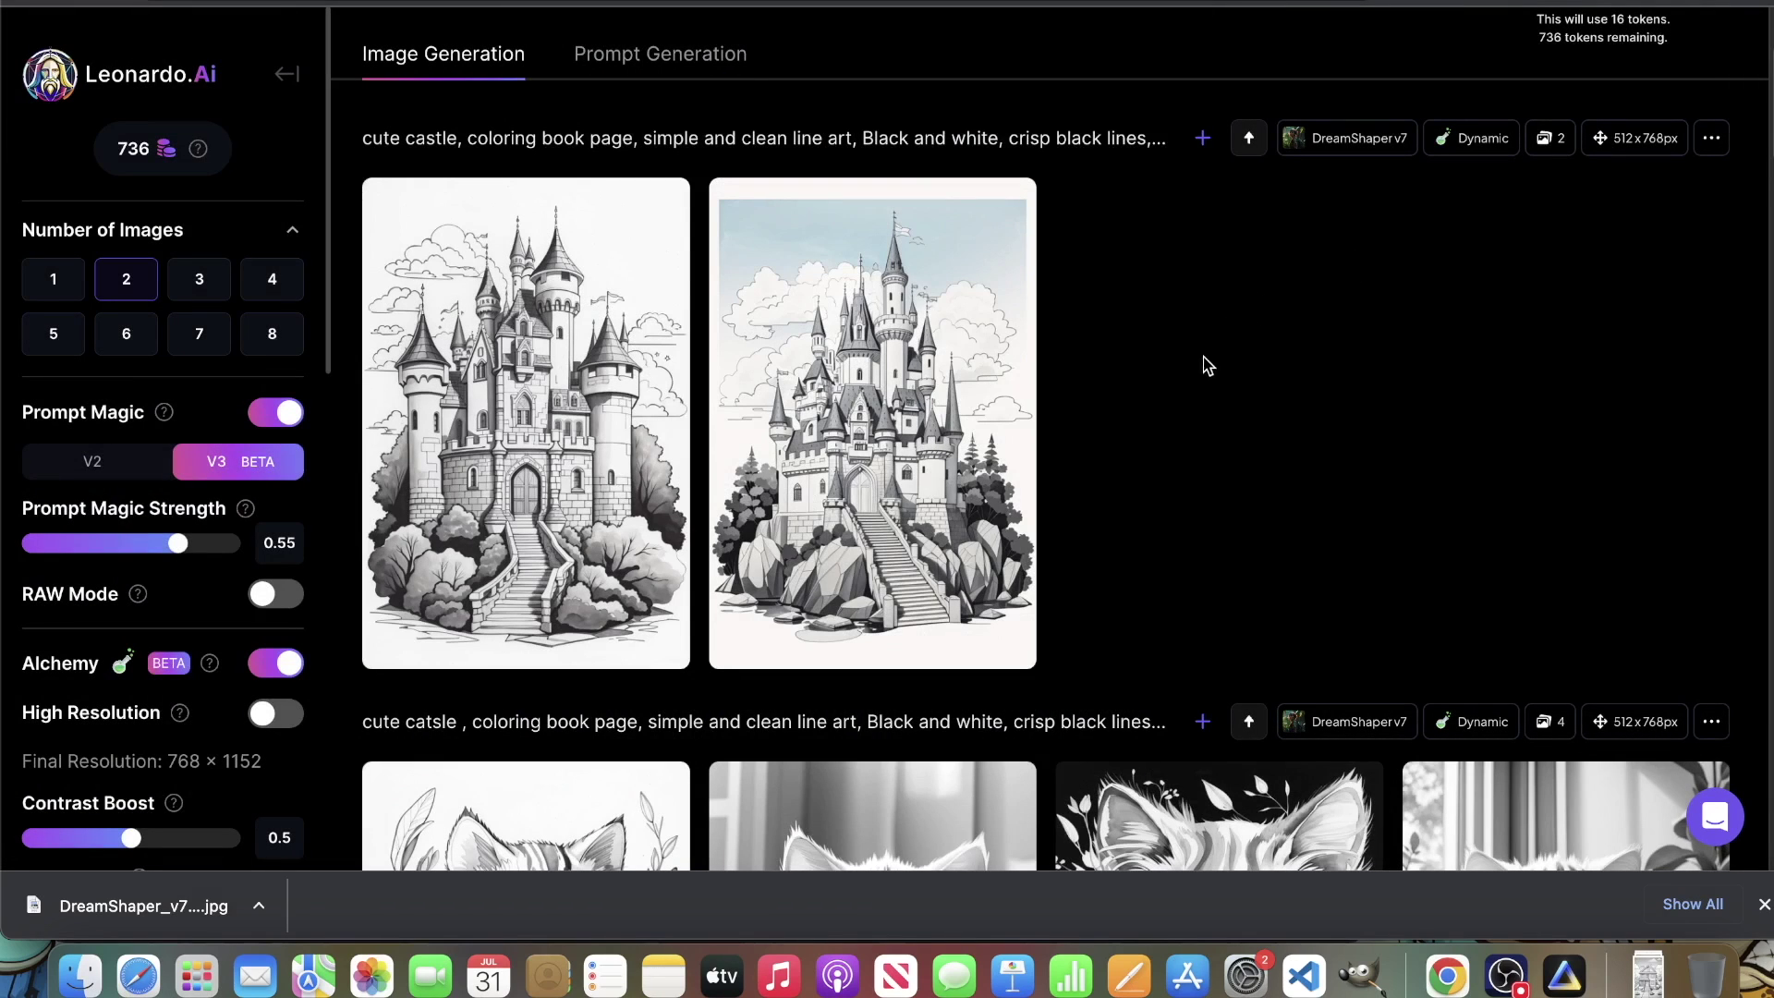
# Step: Change the prompt's subject to "palace" and generate two images with the Illustration style
pyautogui.scroll(3, 1164, 357)
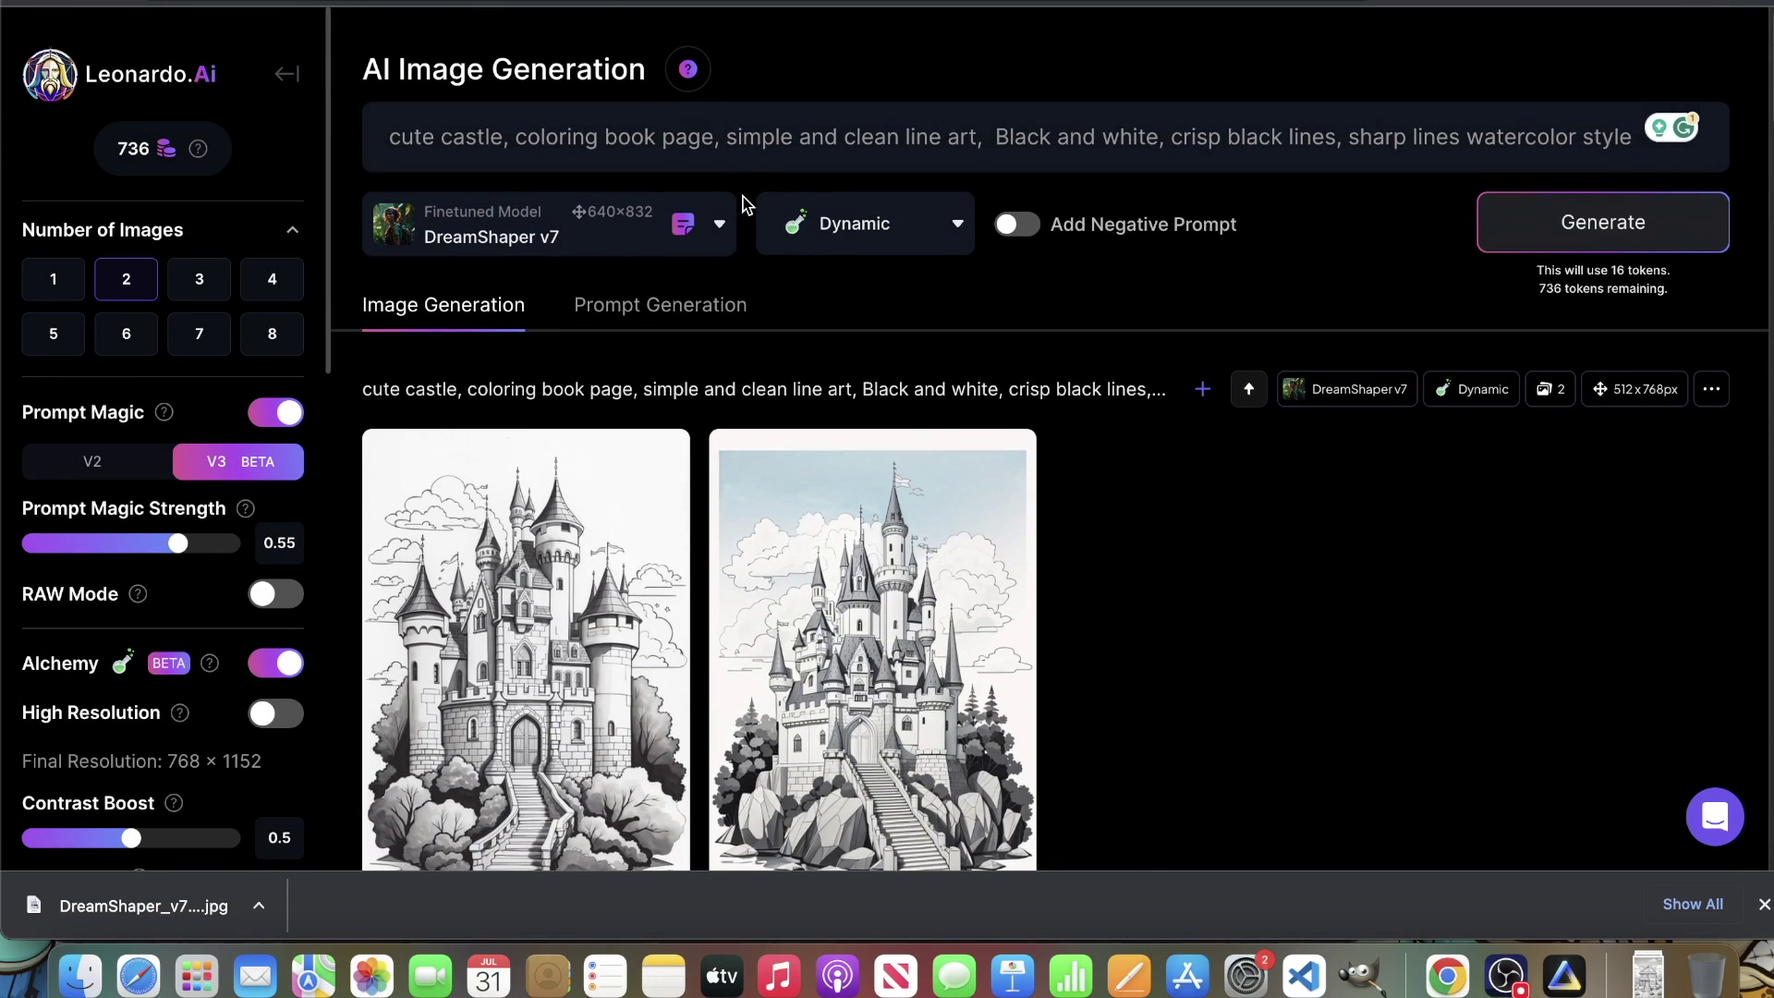
pyautogui.click(468, 137)
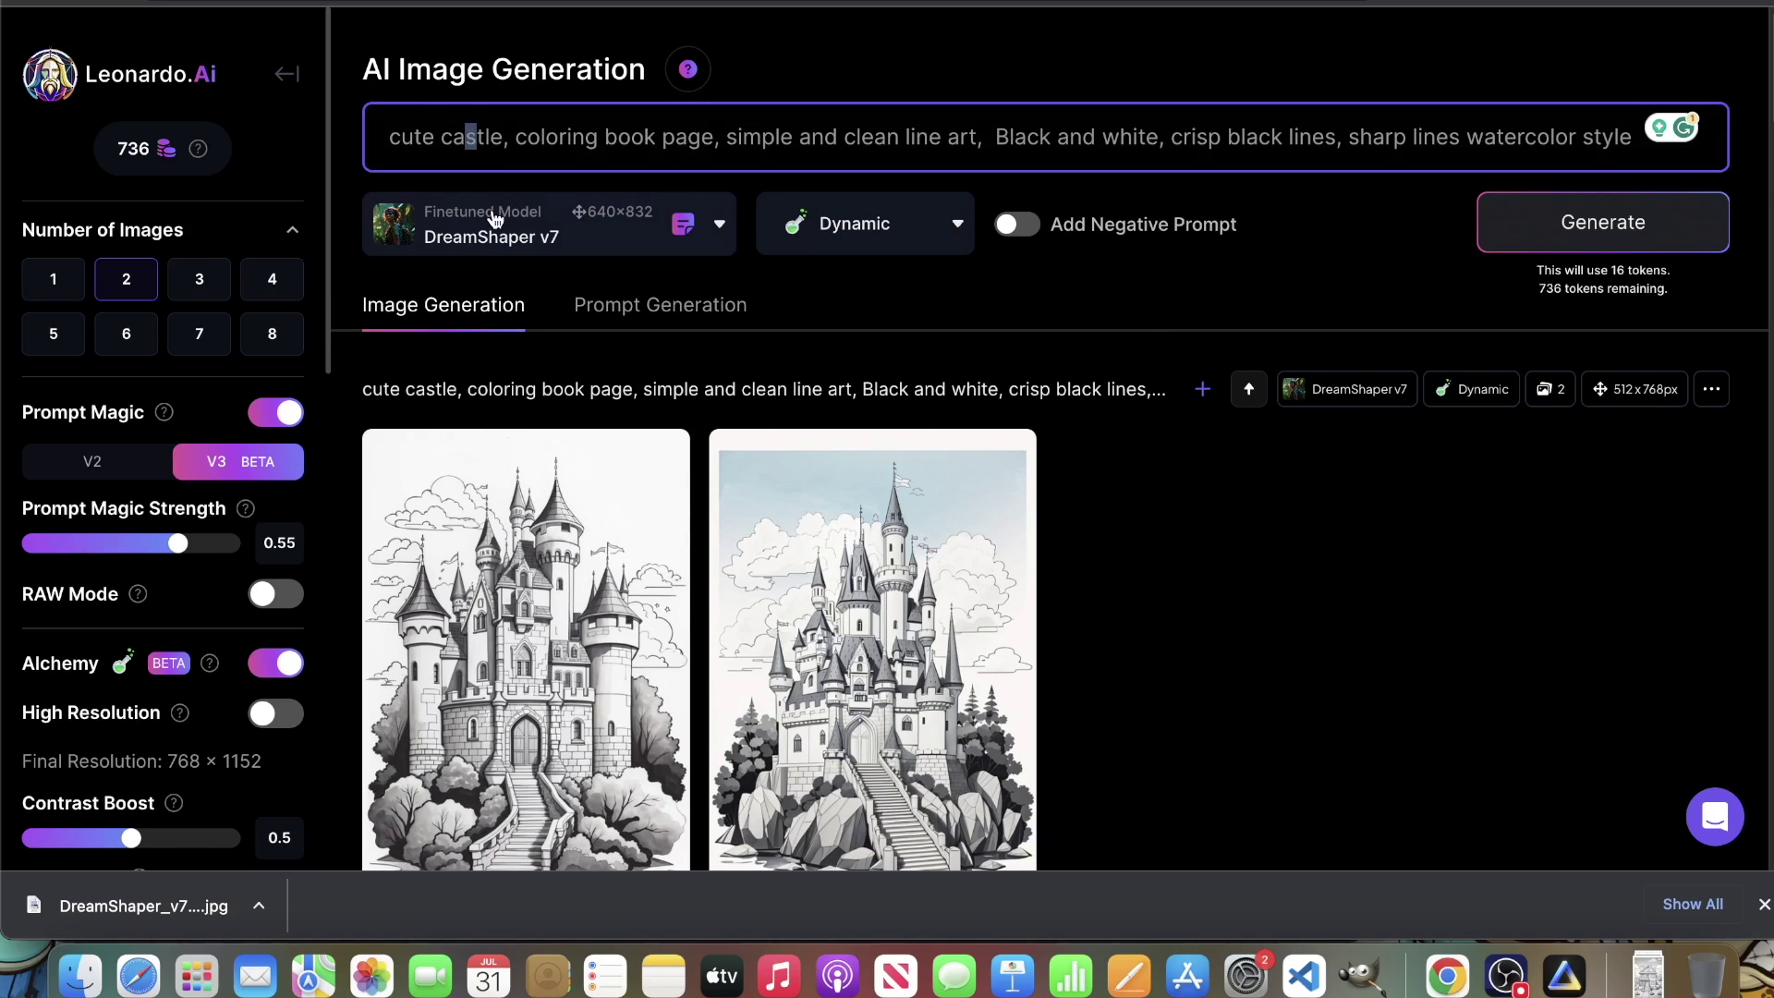
pyautogui.doubleClick(465, 136)
pyautogui.write('palace')
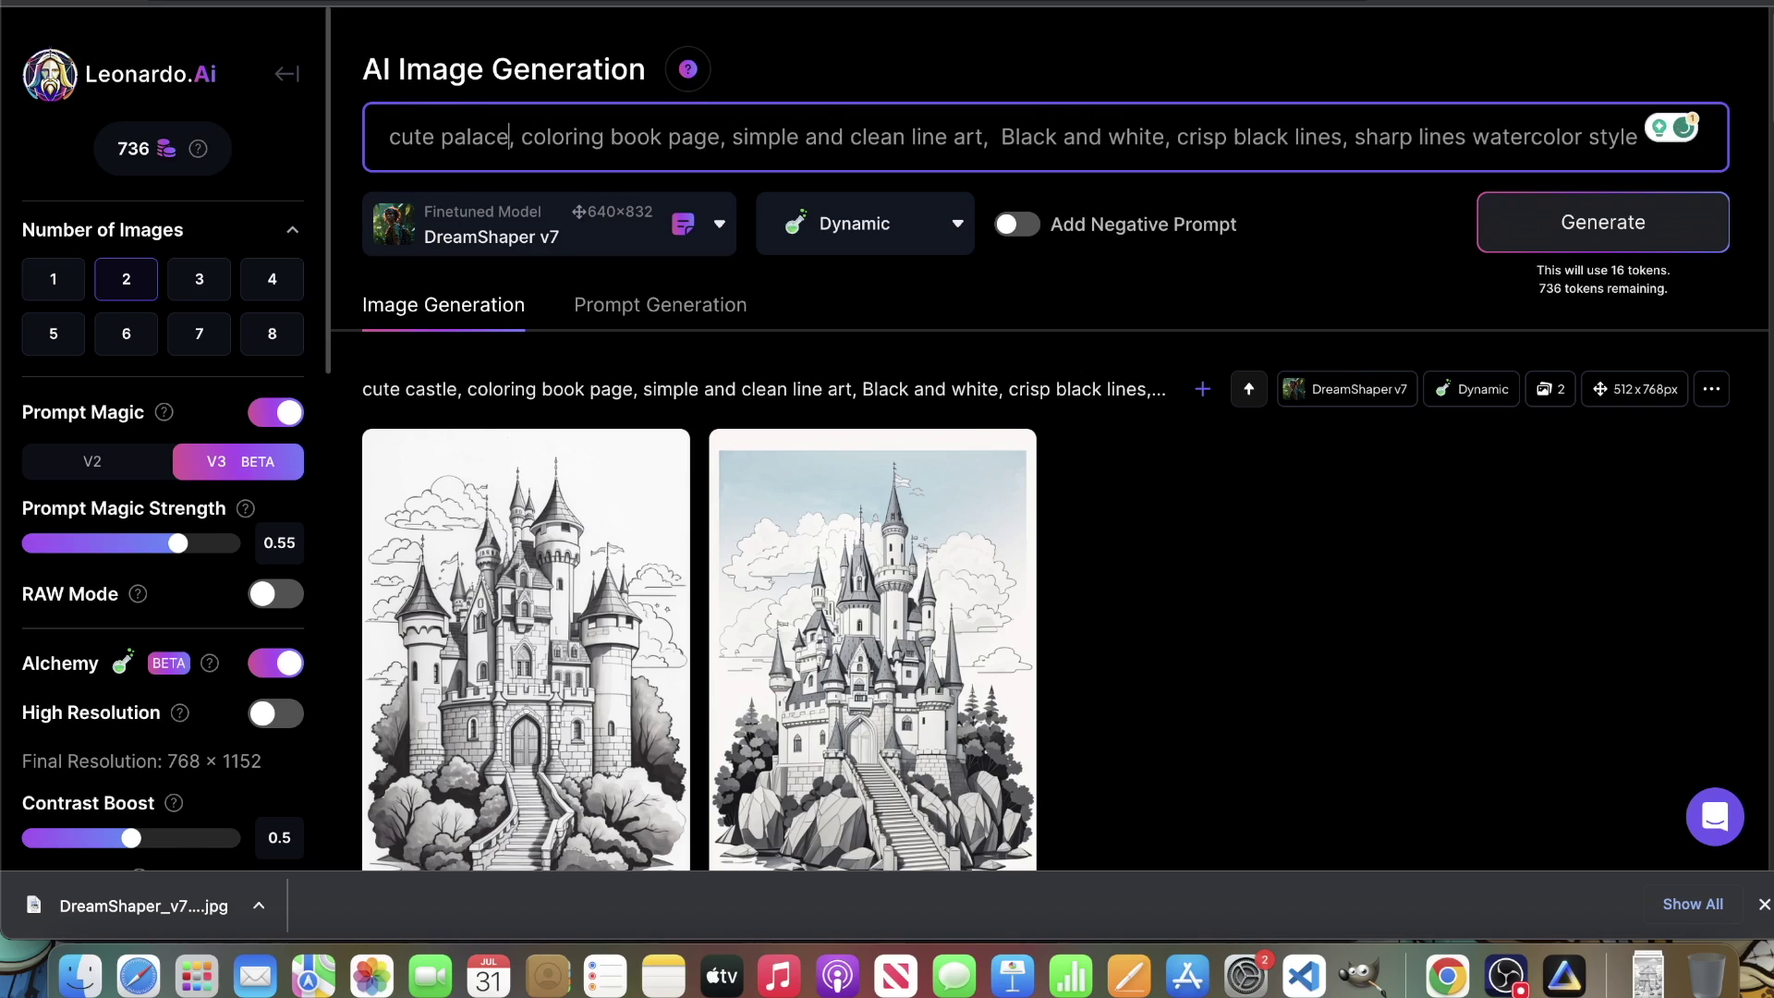
pyautogui.click(873, 246)
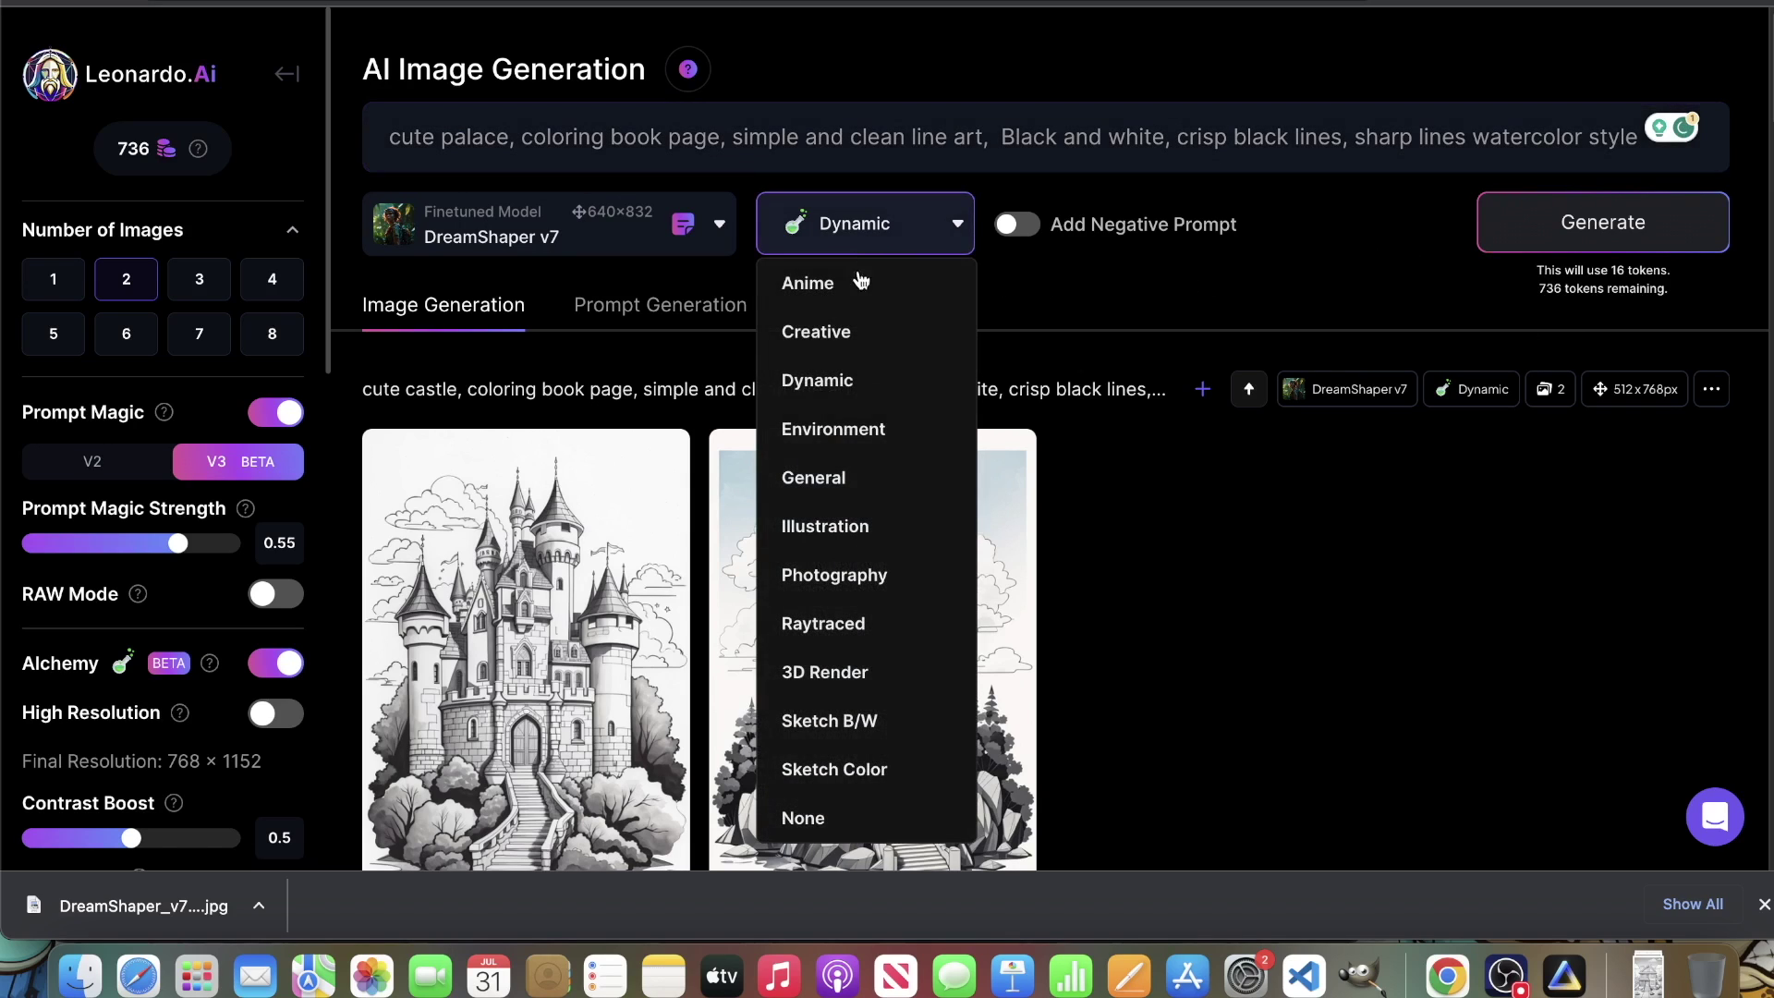
pyautogui.click(868, 543)
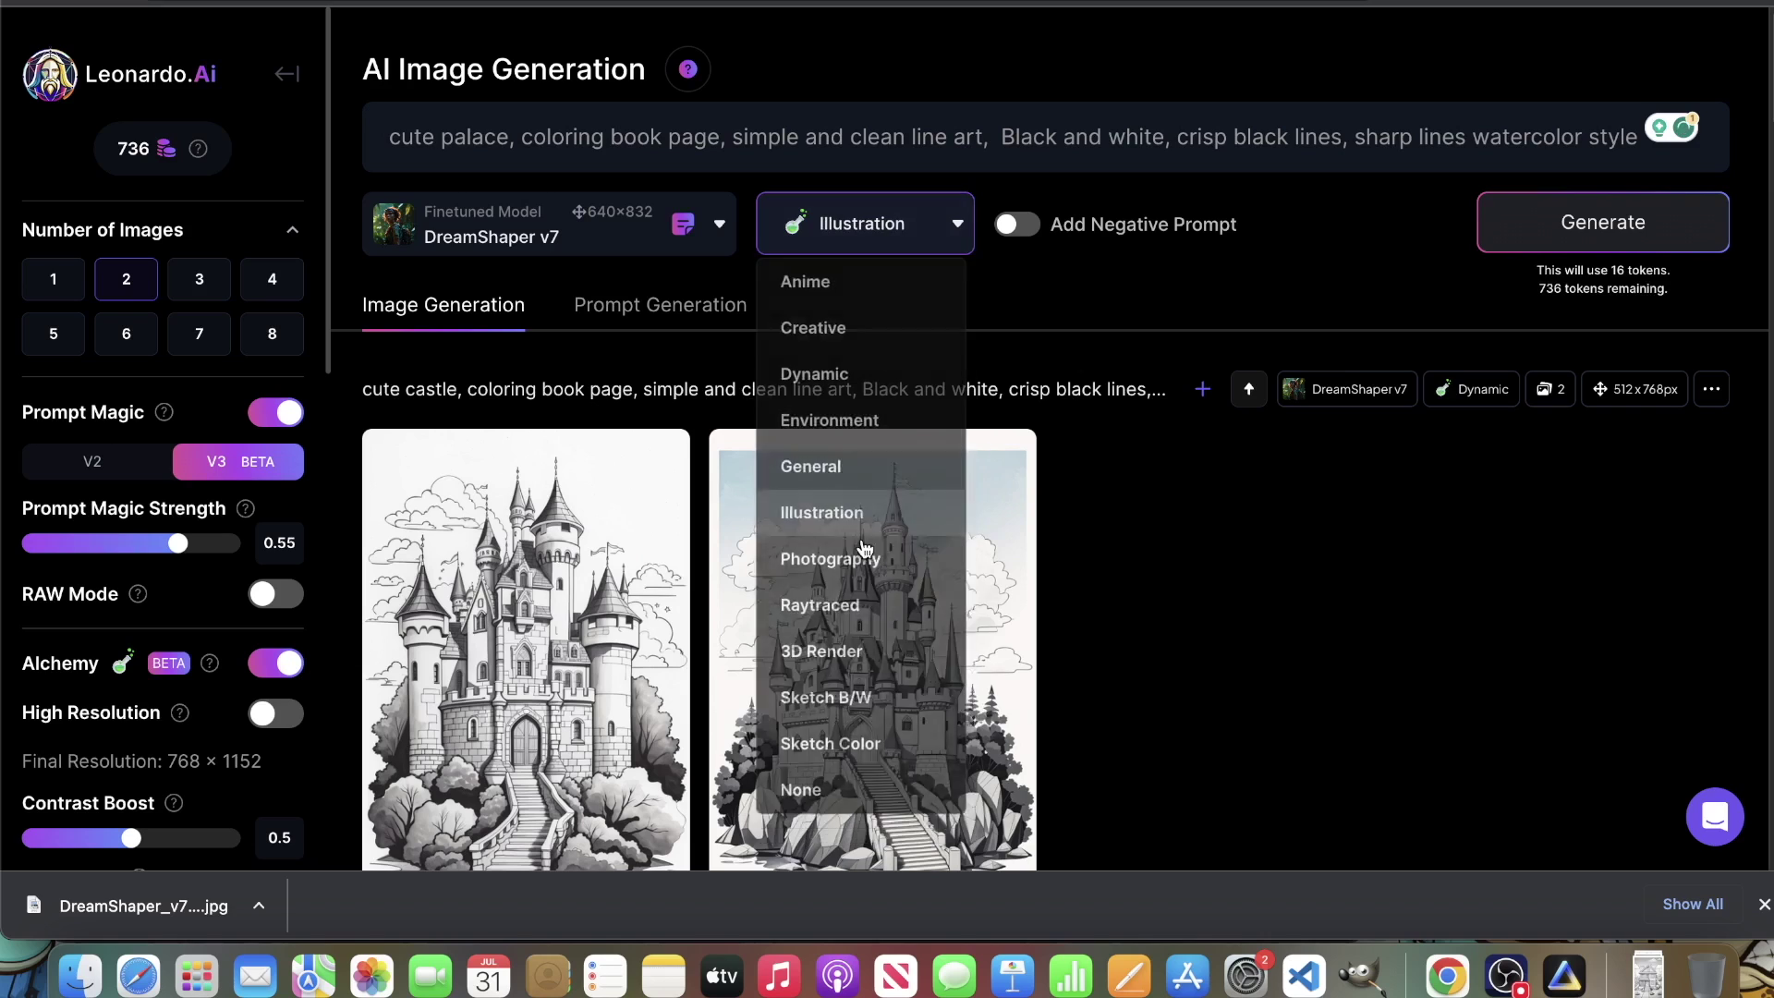
pyautogui.click(1542, 246)
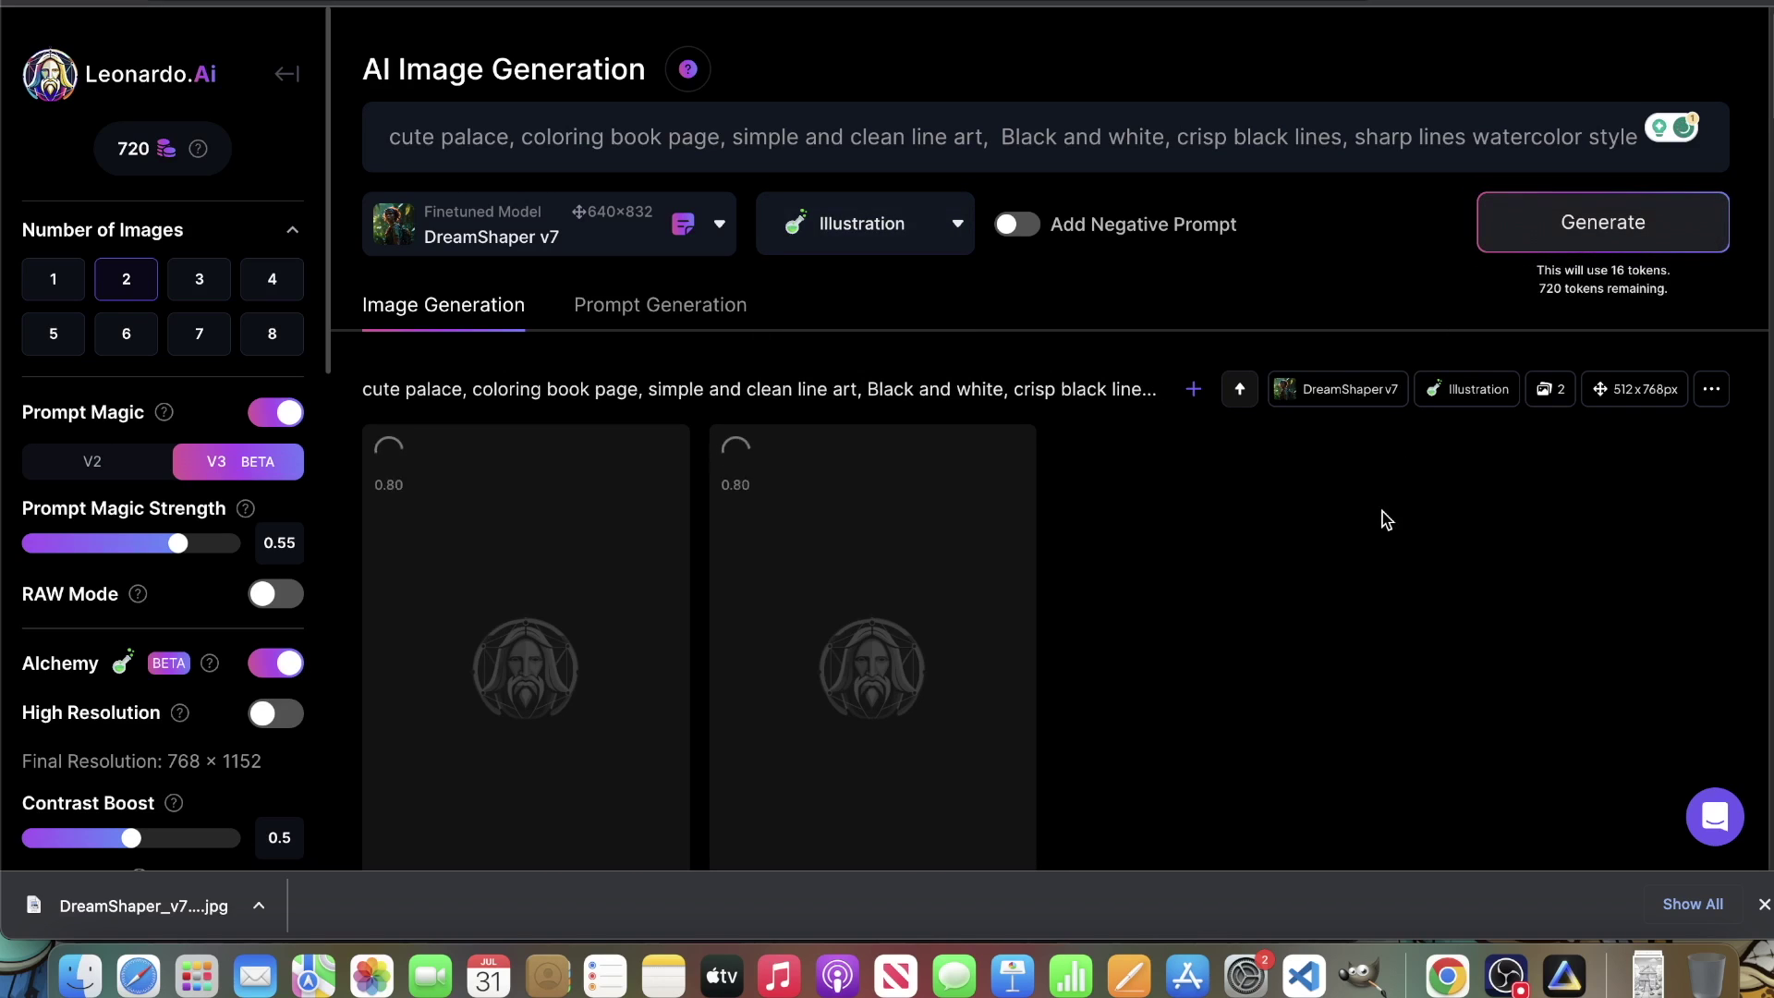
# Step: Raise the Prompt Magic Strength to 0.65 and generate two more palace images
pyautogui.scroll(-3, 1362, 459)
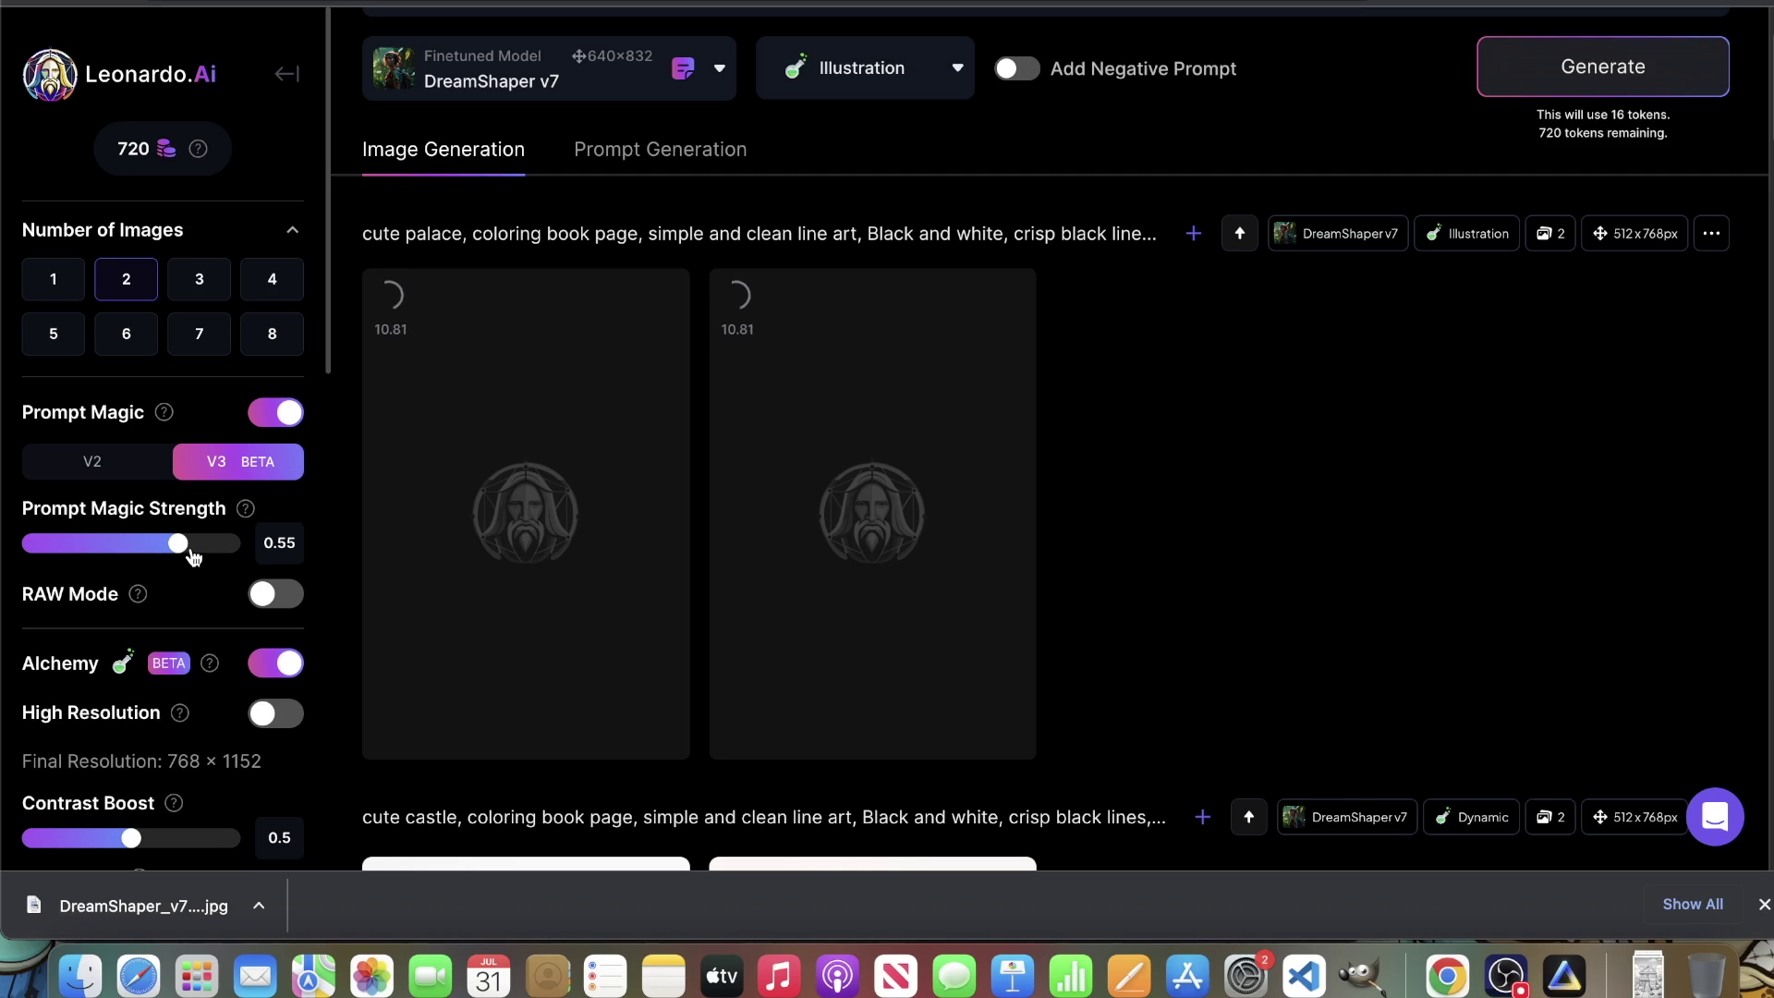
pyautogui.moveTo(173, 542); pyautogui.dragTo(242, 543)
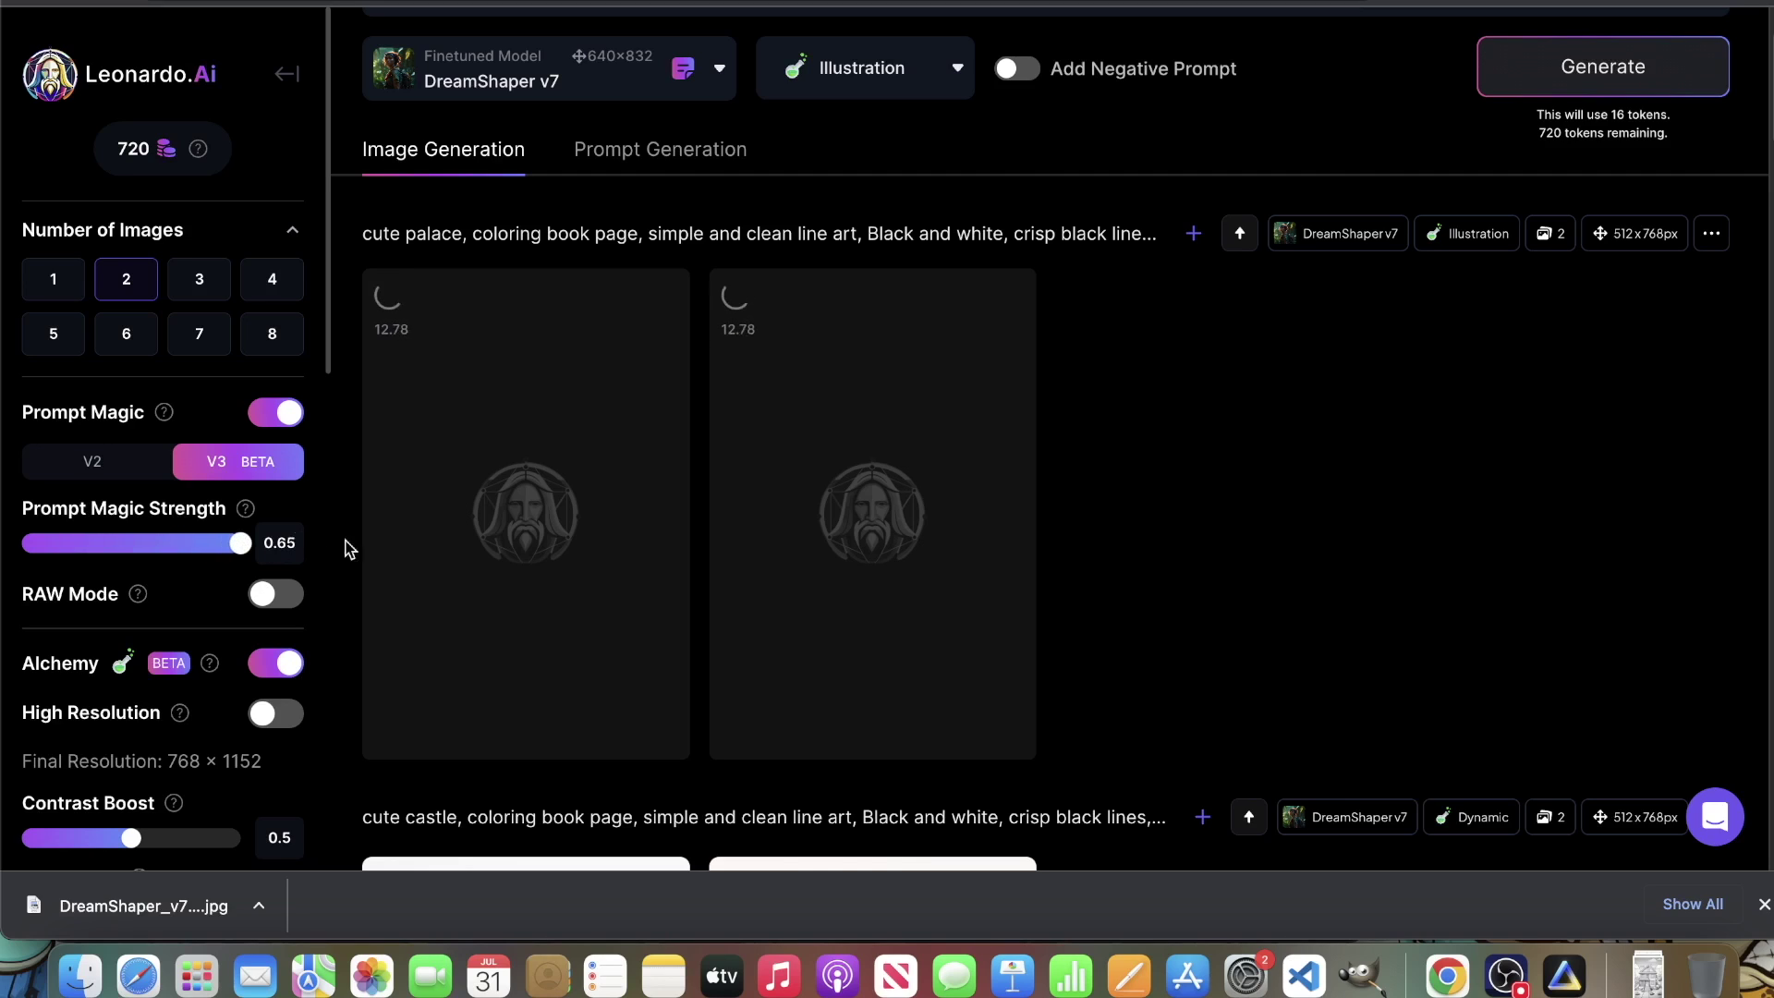
pyautogui.click(1647, 74)
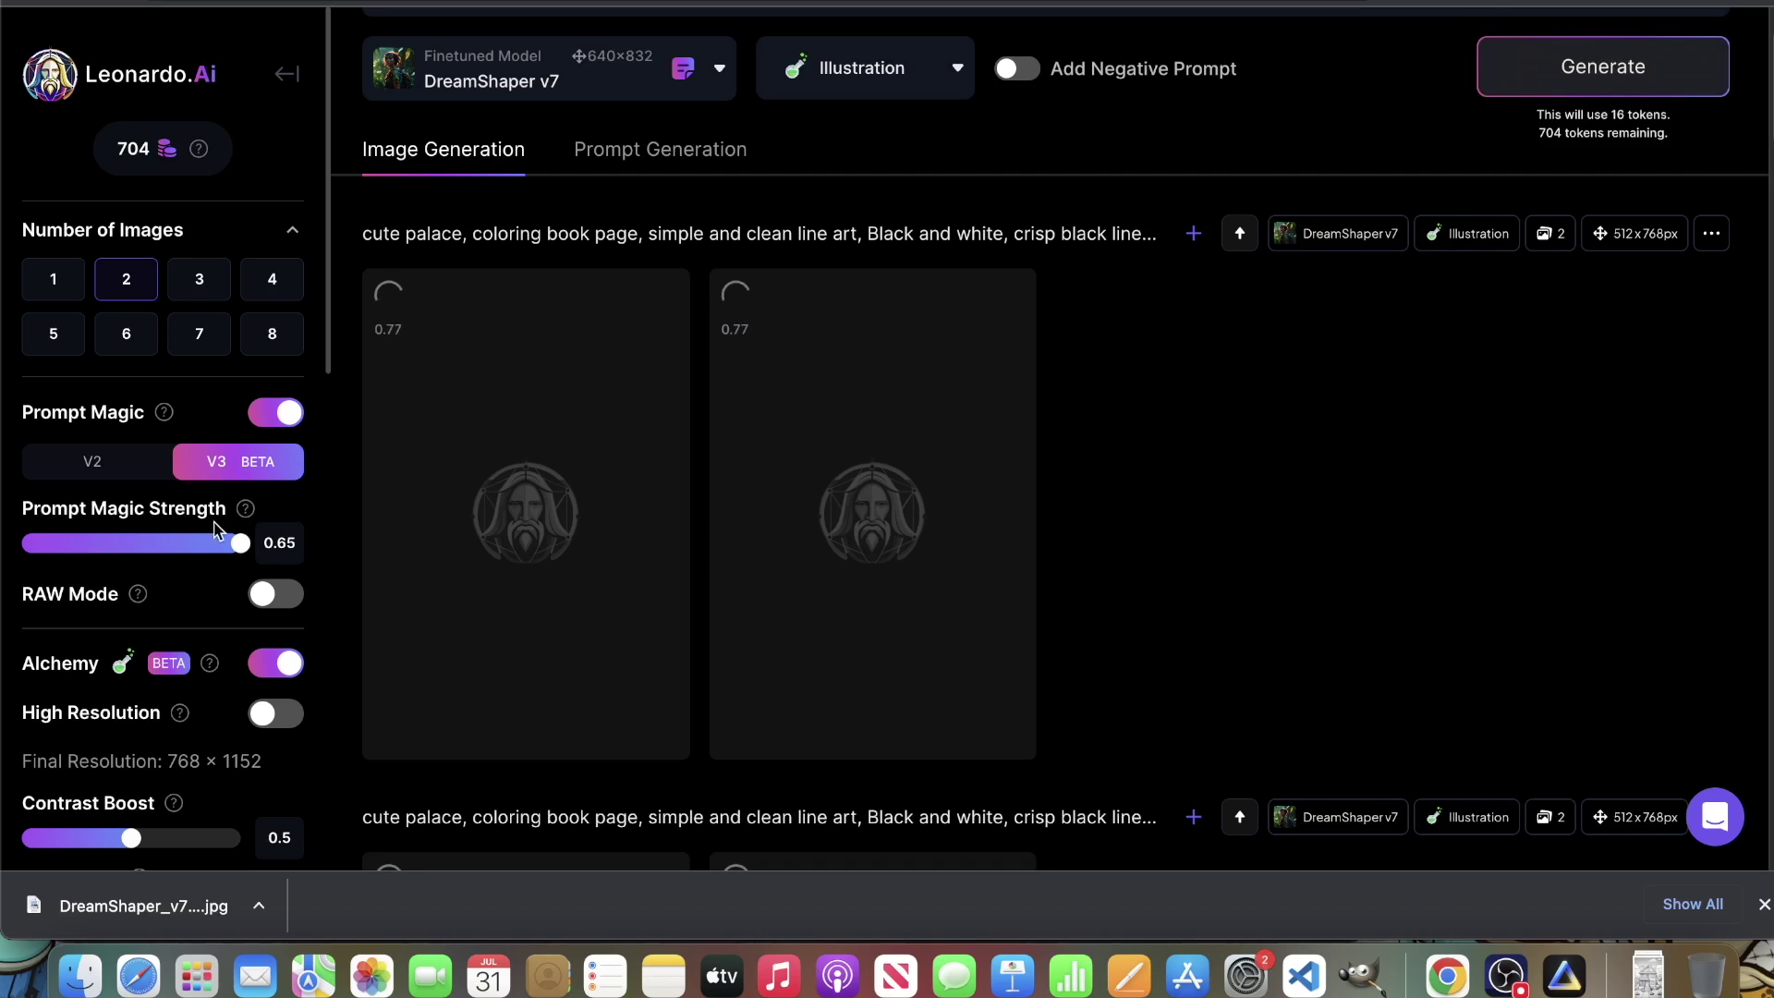
# Step: Raise the Resonance to 30 and generate another pair of palace images
pyautogui.scroll(-2, 138, 577)
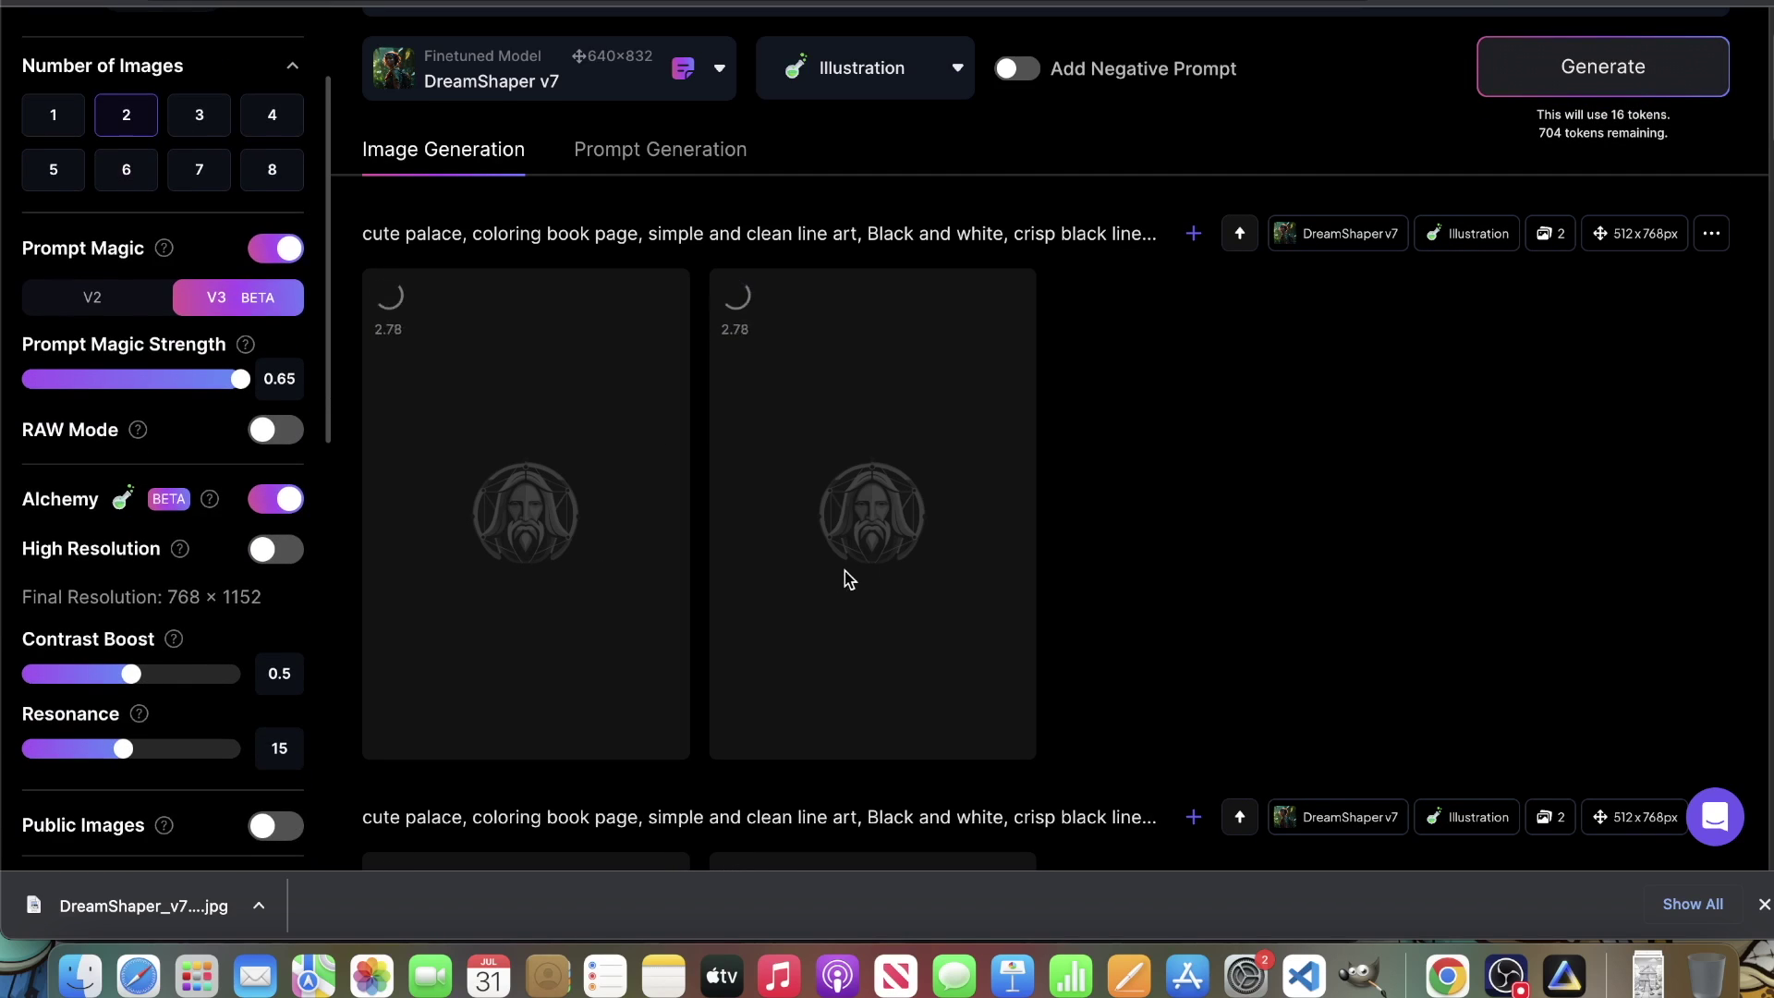
pyautogui.scroll(-3, 846, 580)
pyautogui.moveTo(123, 748); pyautogui.dragTo(242, 748)
pyautogui.scroll(3, 1349, 605)
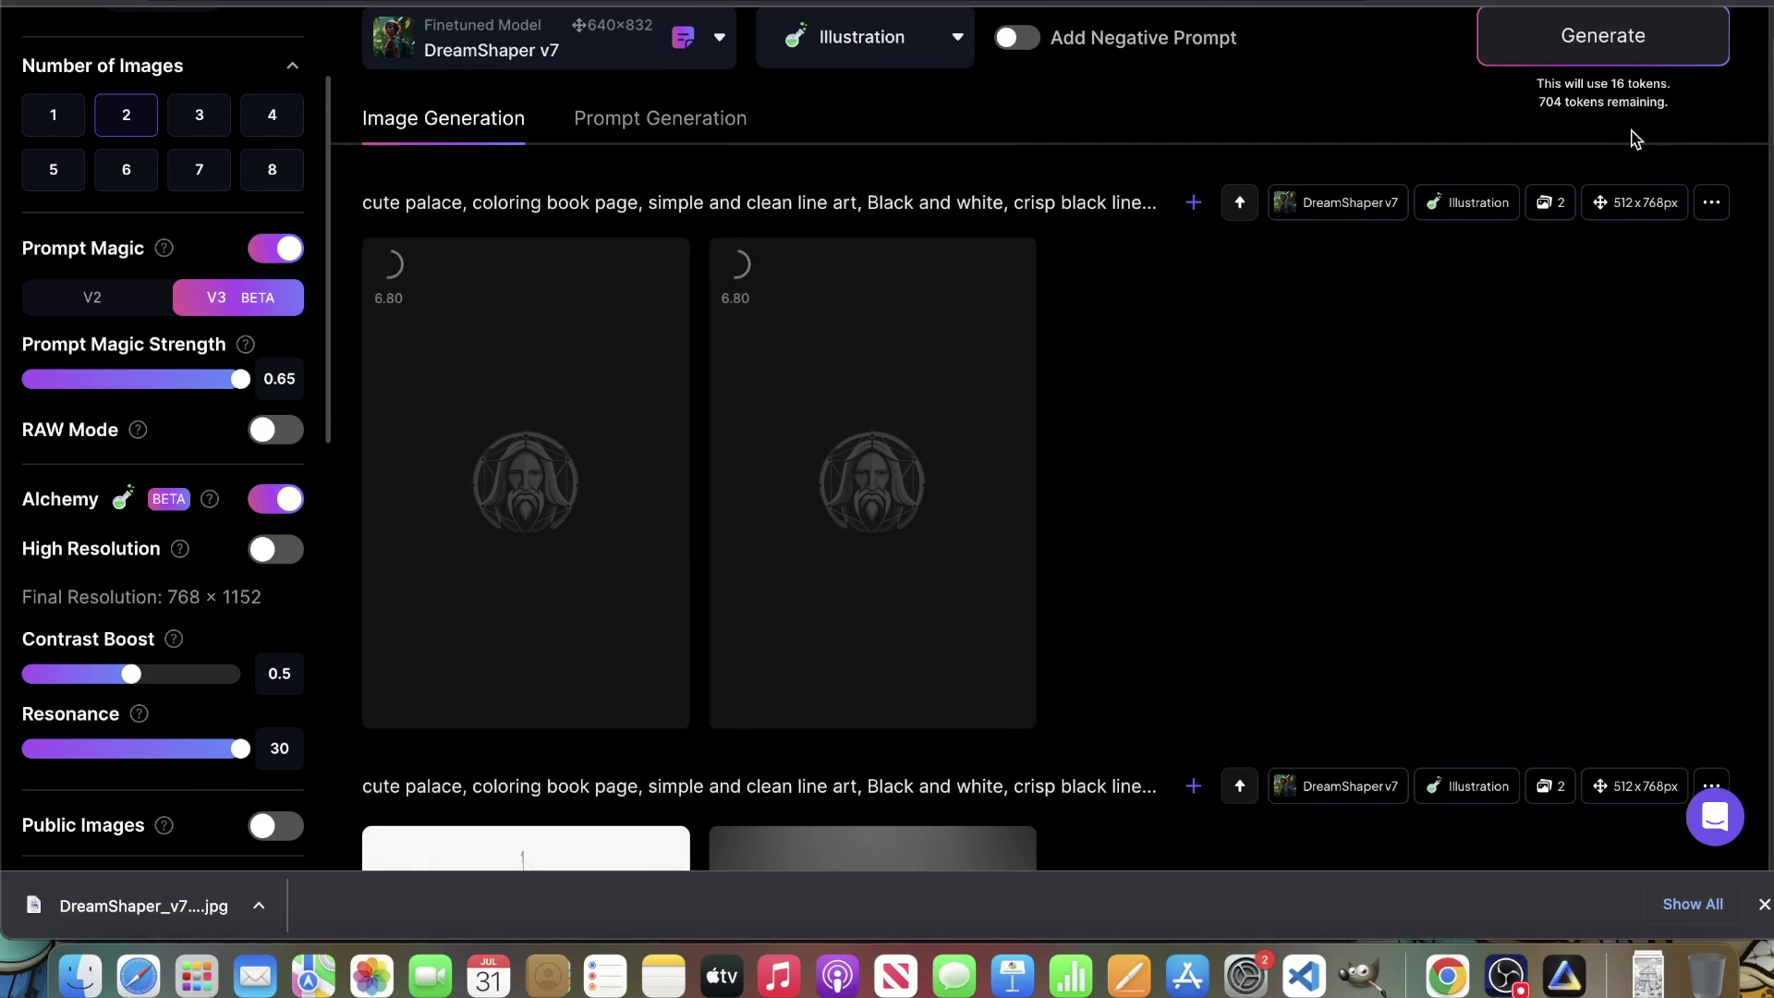
pyautogui.click(1570, 37)
# Step: Inspect the first image of the initial palace batch at enlarged size and return to the results
pyautogui.scroll(-8, 912, 502)
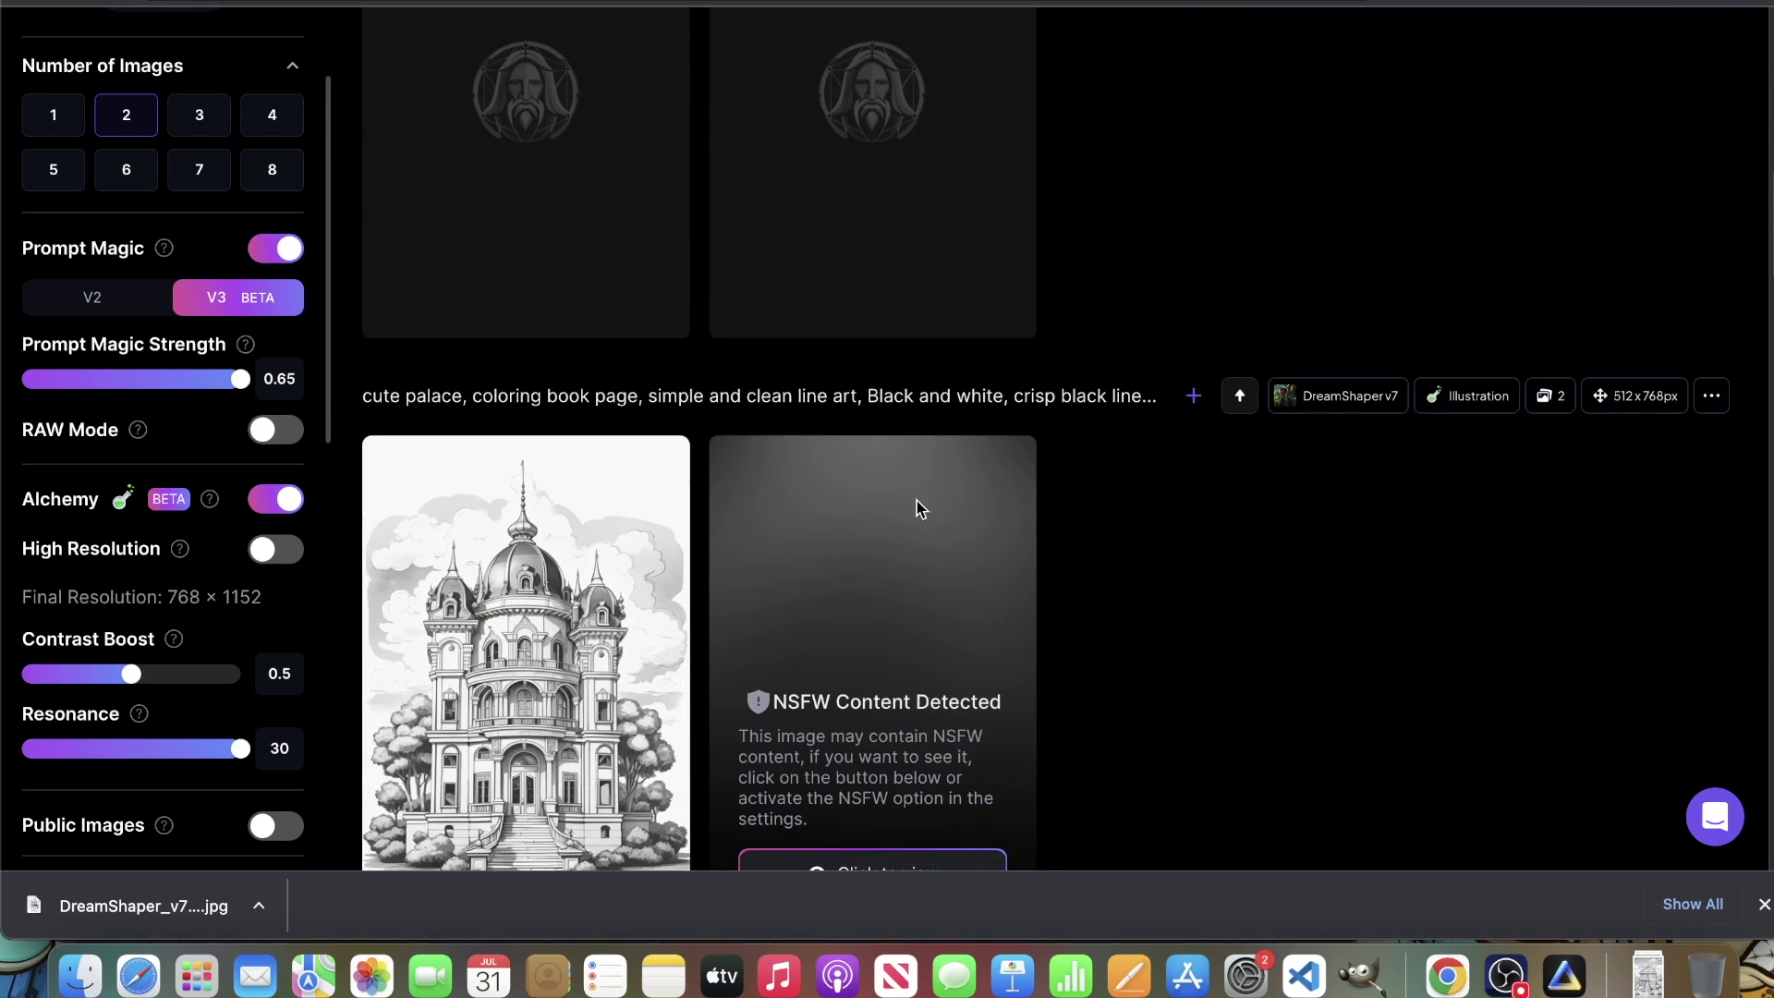
pyautogui.click(516, 392)
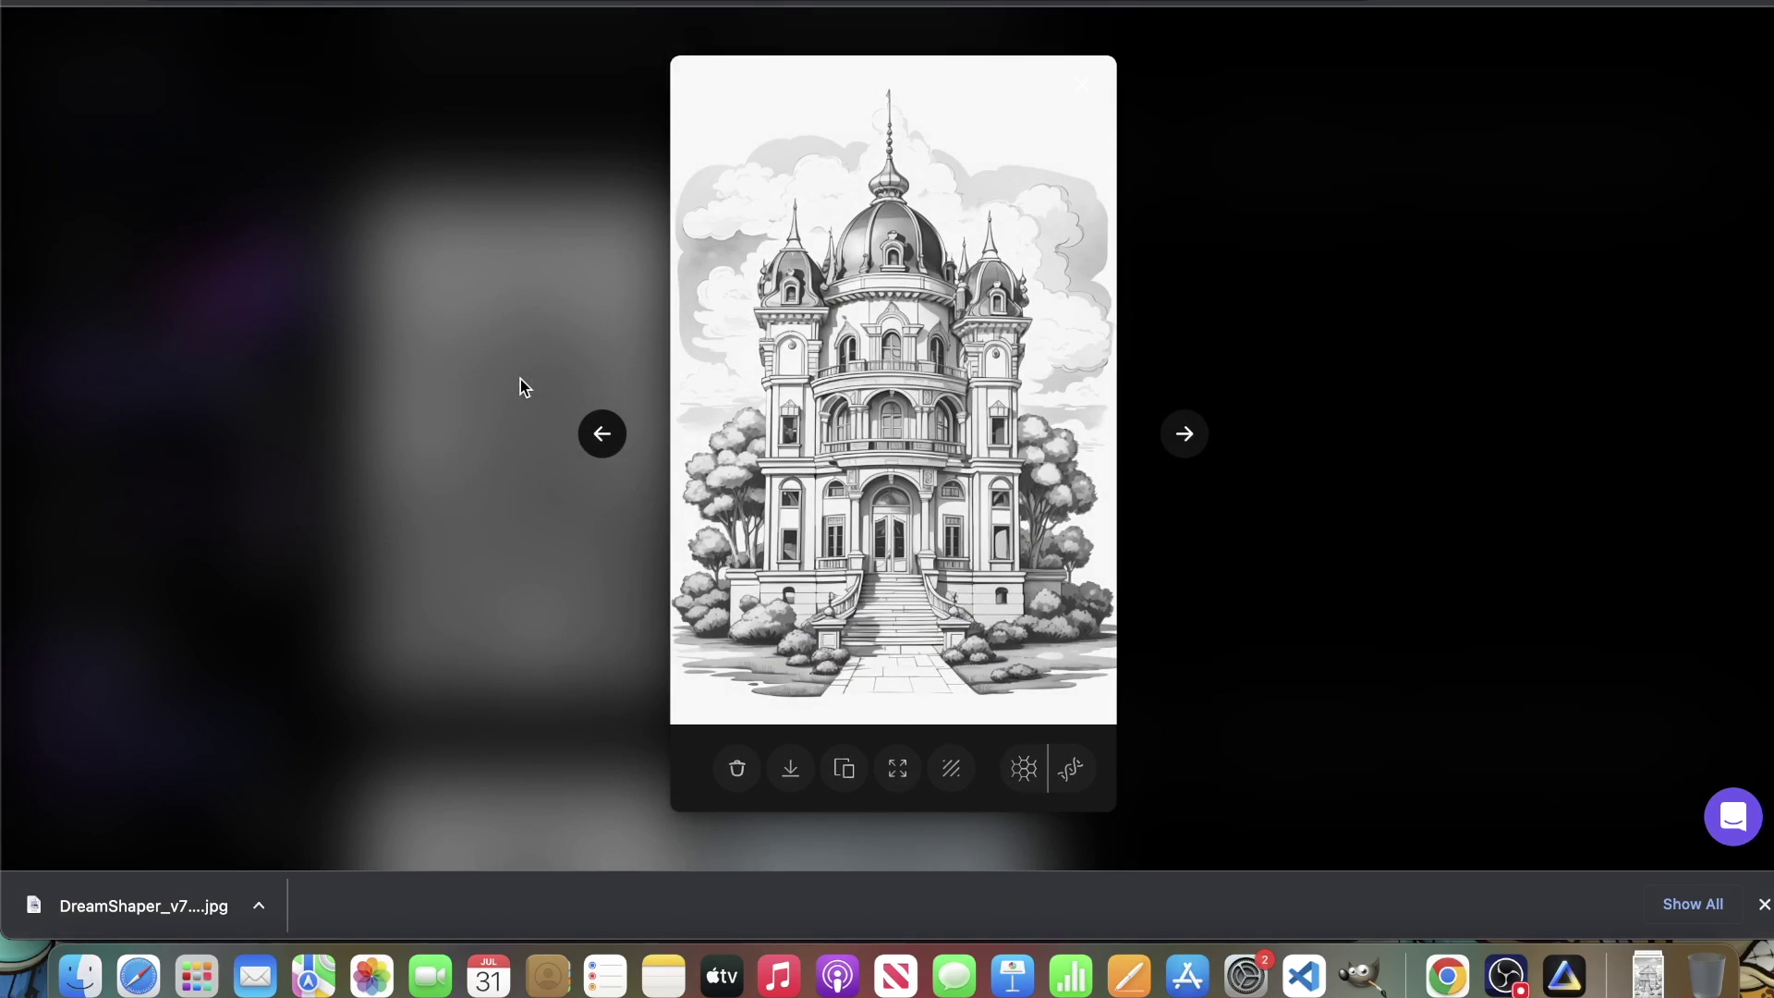
pyautogui.click(966, 412)
pyautogui.scroll(-4, 966, 410)
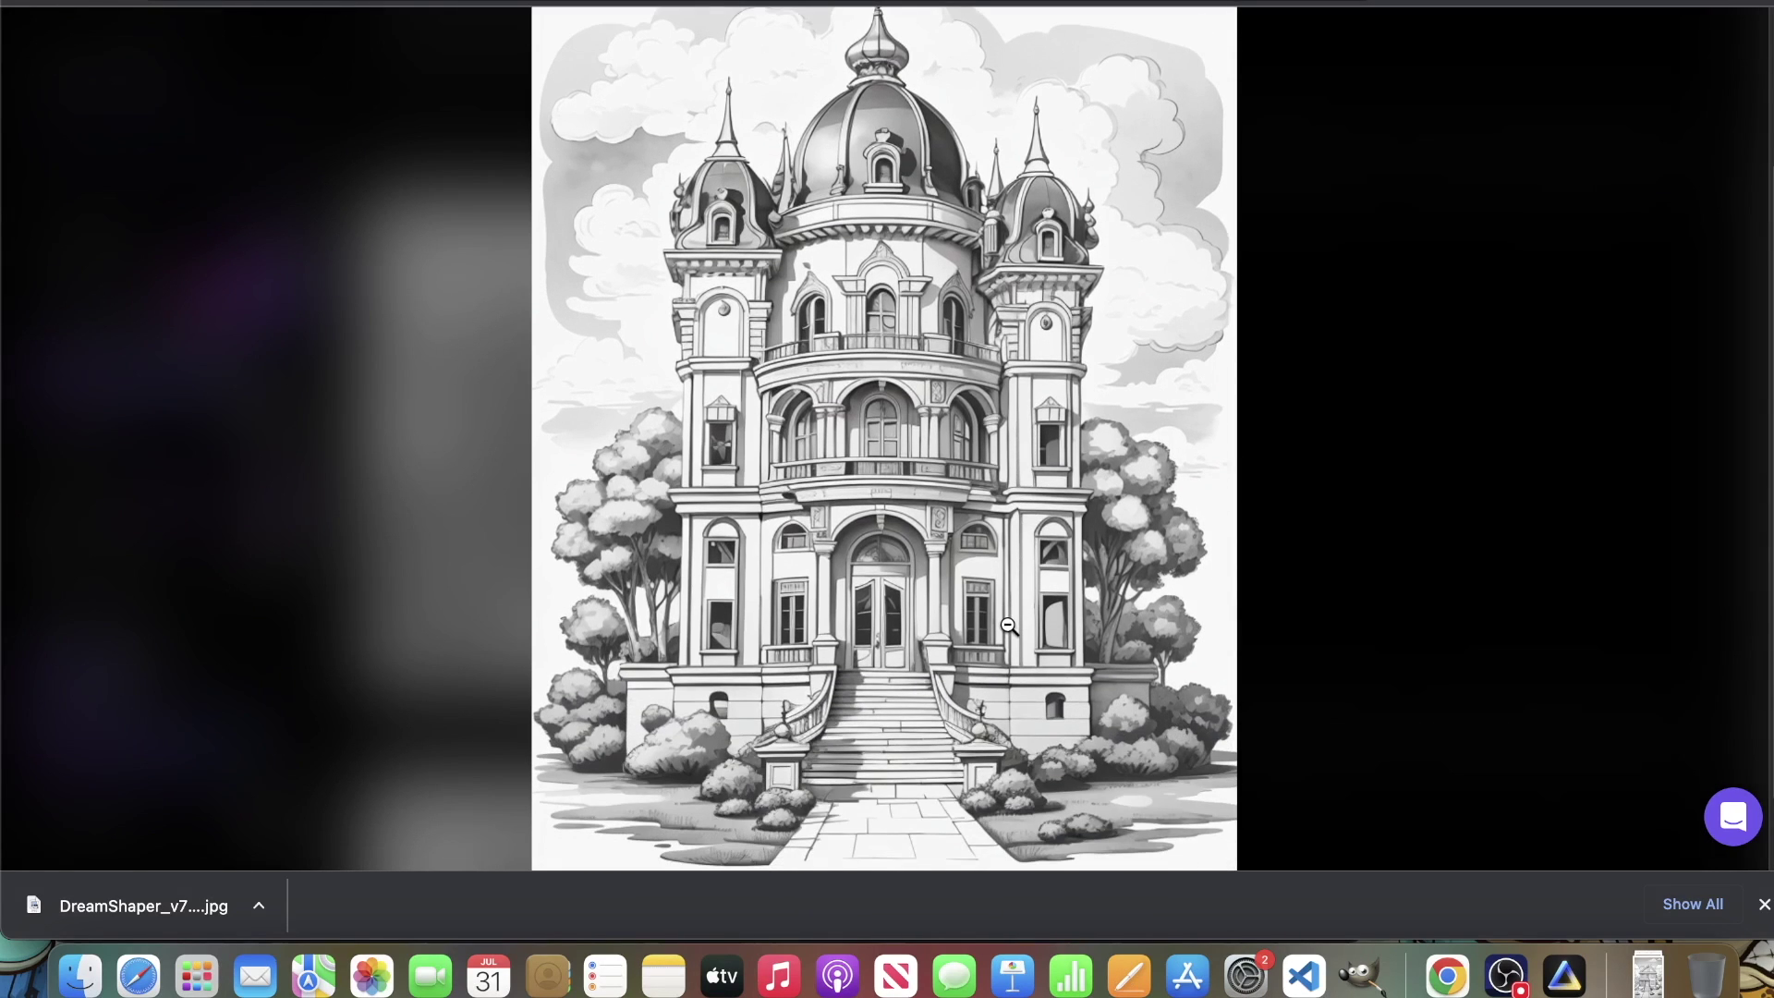
pyautogui.click(1499, 308)
# Step: Reveal the NSFW-filtered image in the initial palace batch and compare it with its neighbour in the results
pyautogui.scroll(-5, 1077, 456)
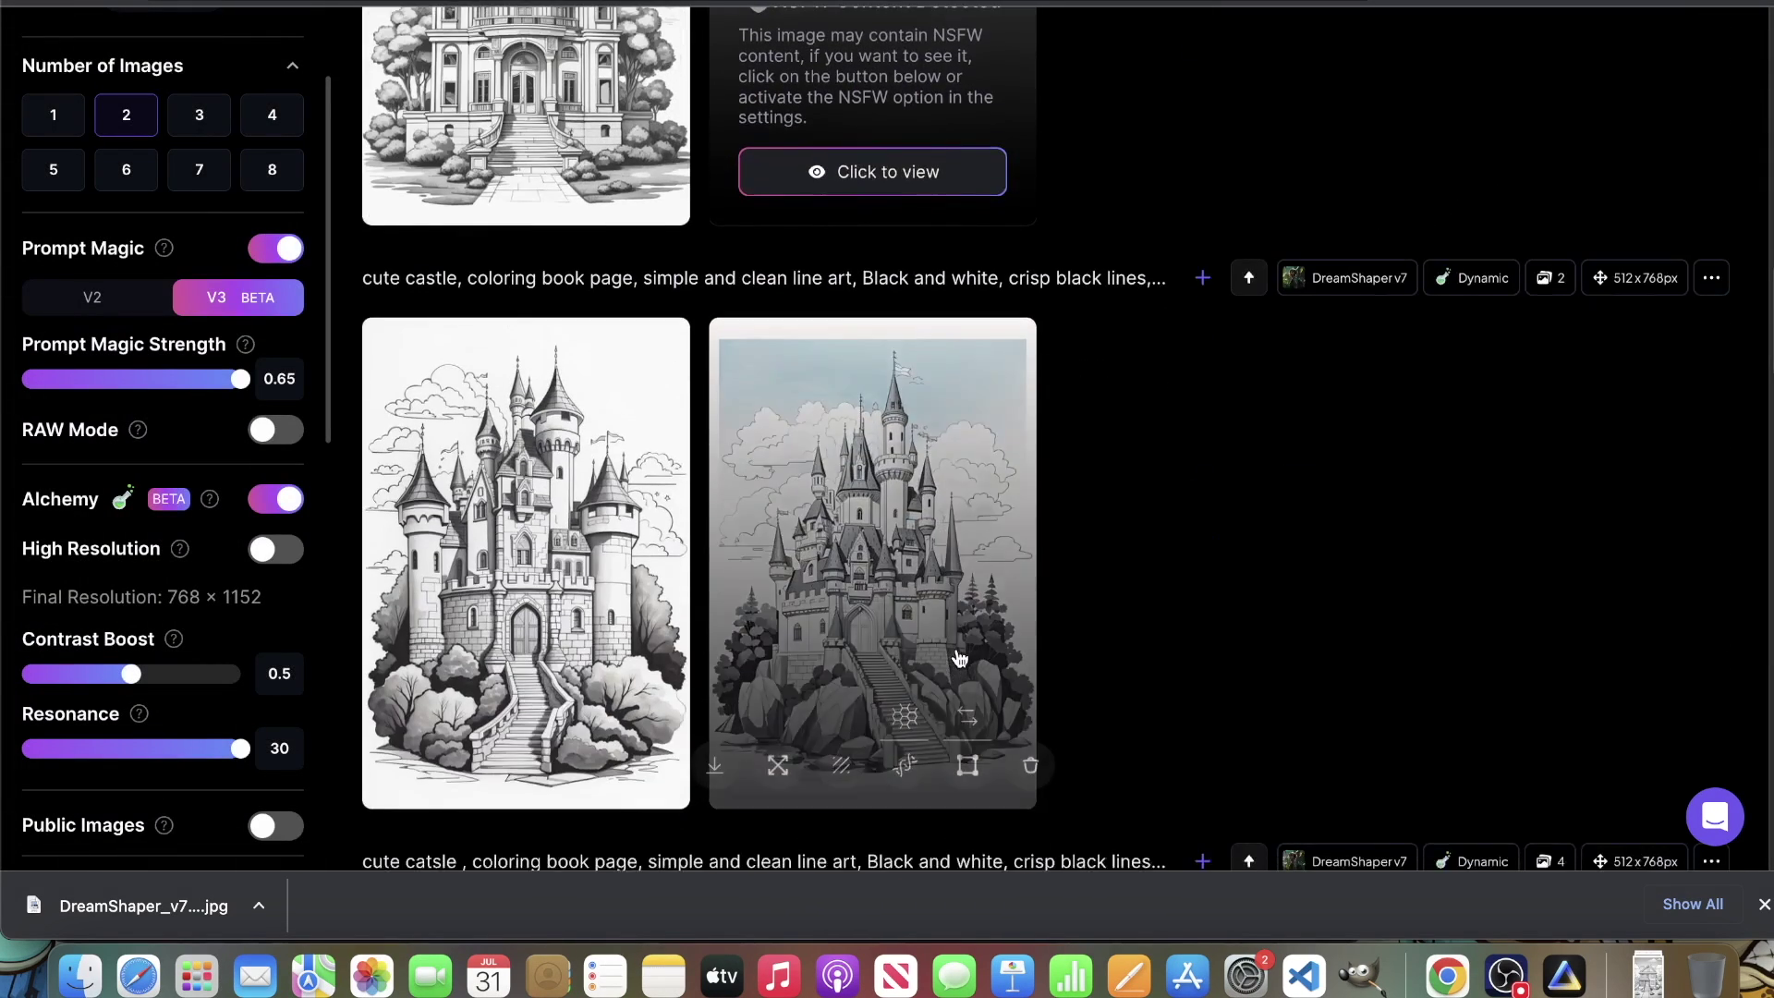
pyautogui.scroll(6, 954, 590)
pyautogui.click(887, 712)
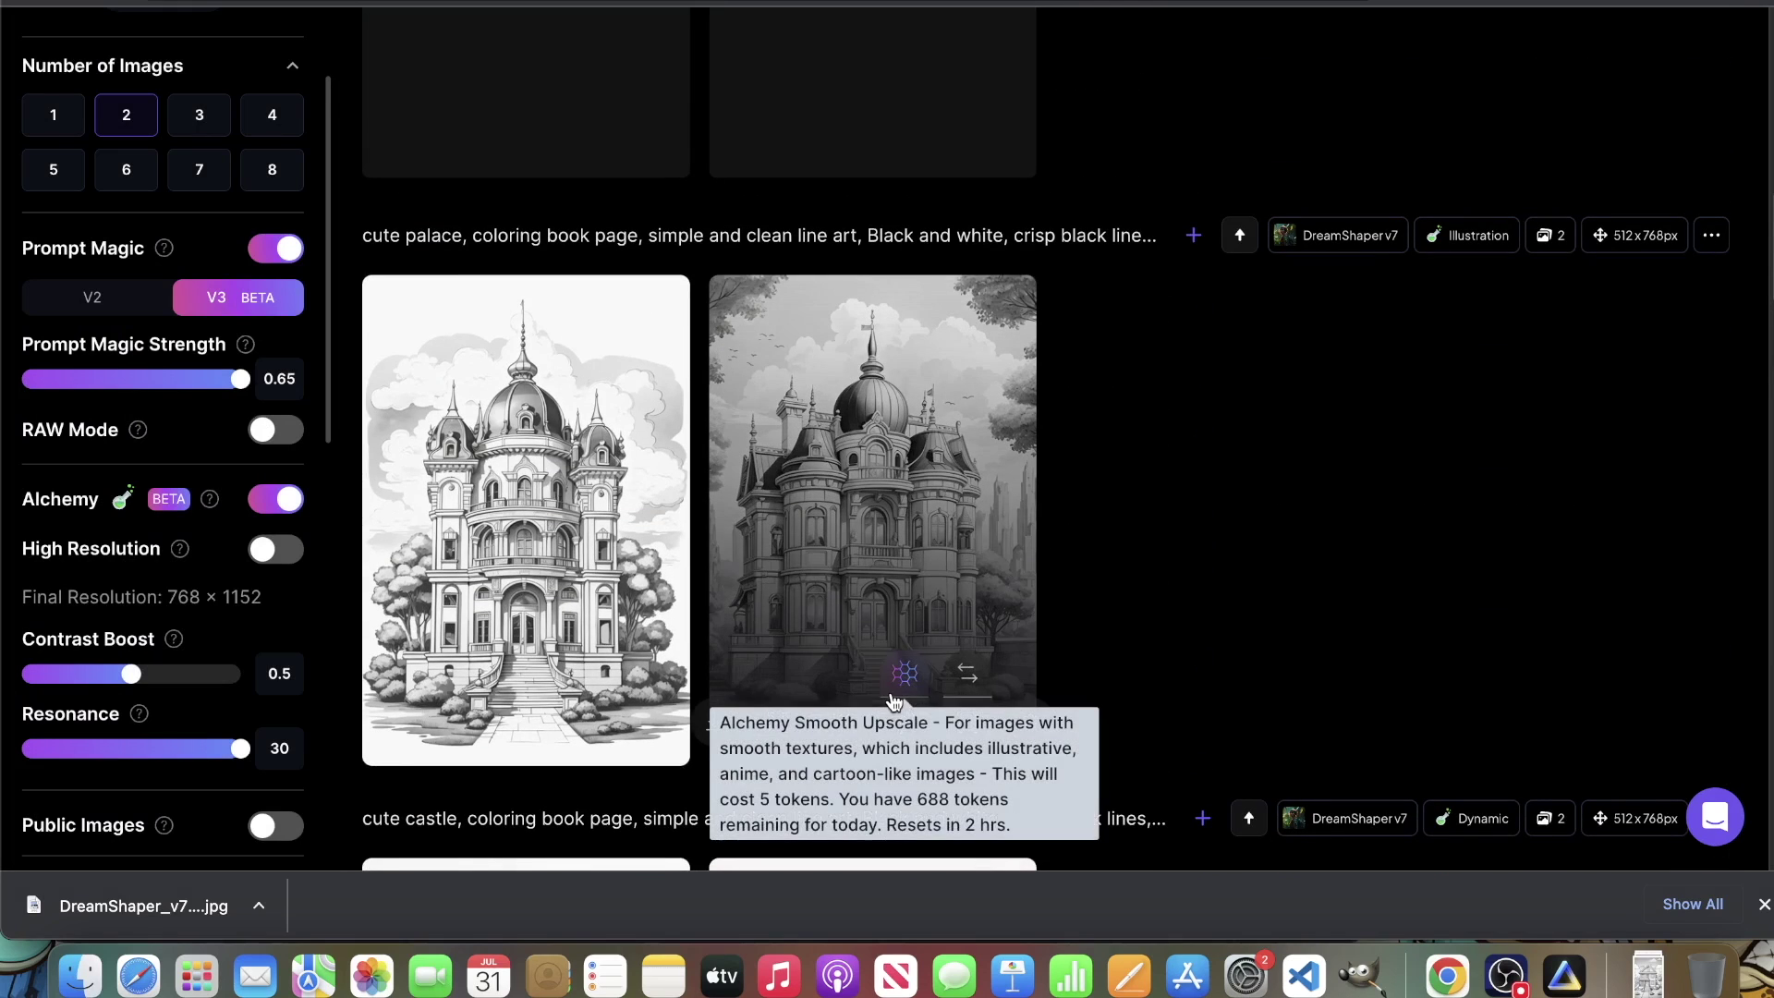
pyautogui.click(997, 480)
pyautogui.click(1384, 414)
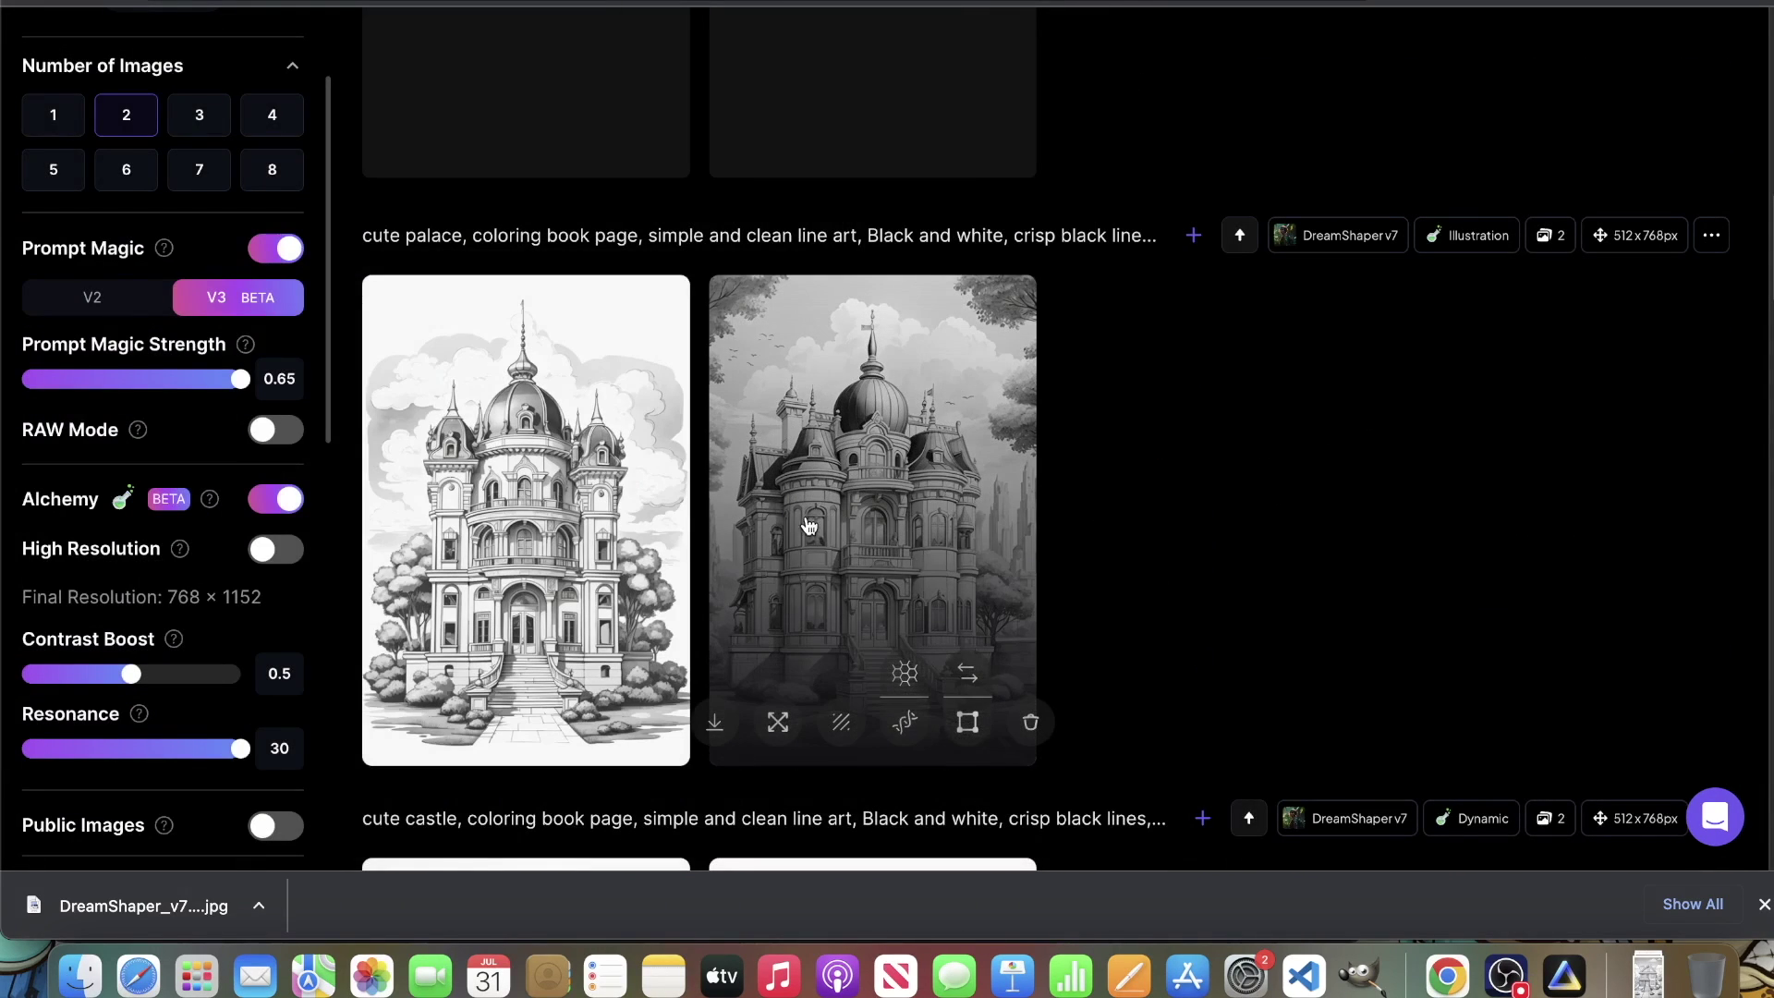
pyautogui.scroll(5, 1068, 629)
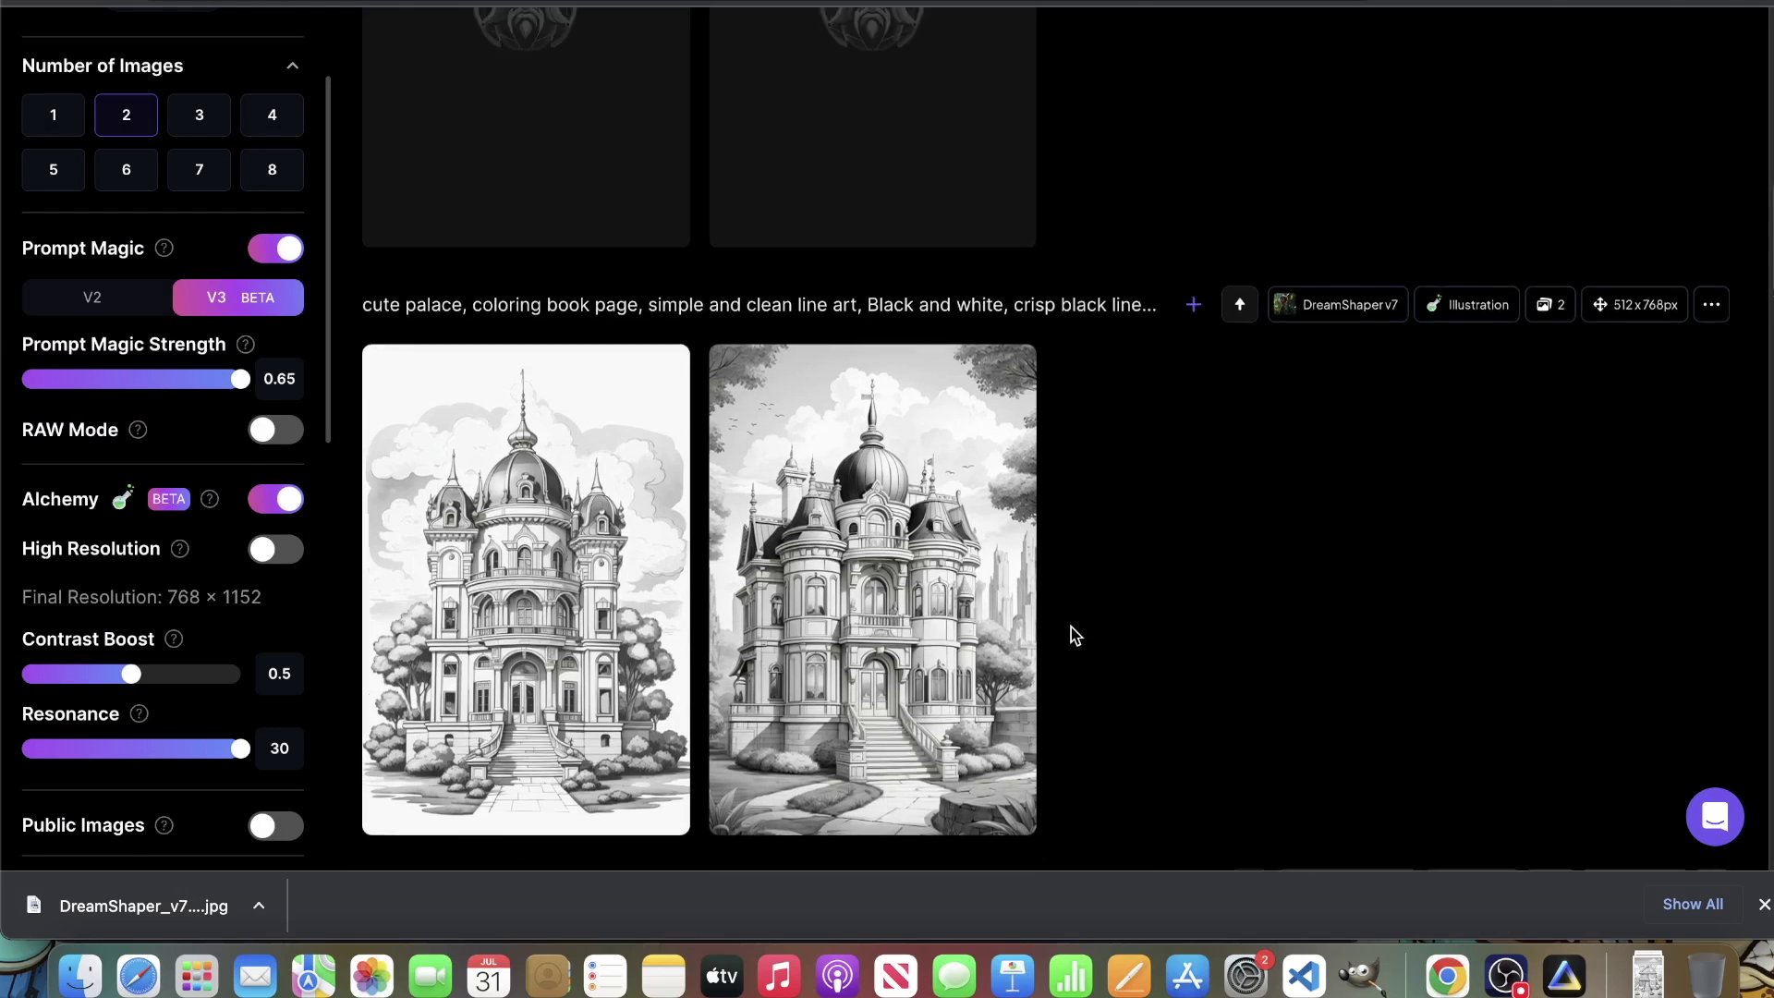
# Step: Inspect the flag-topped palace image from the 0.65 strength batch at enlarged size and close it
pyautogui.scroll(-5, 1068, 629)
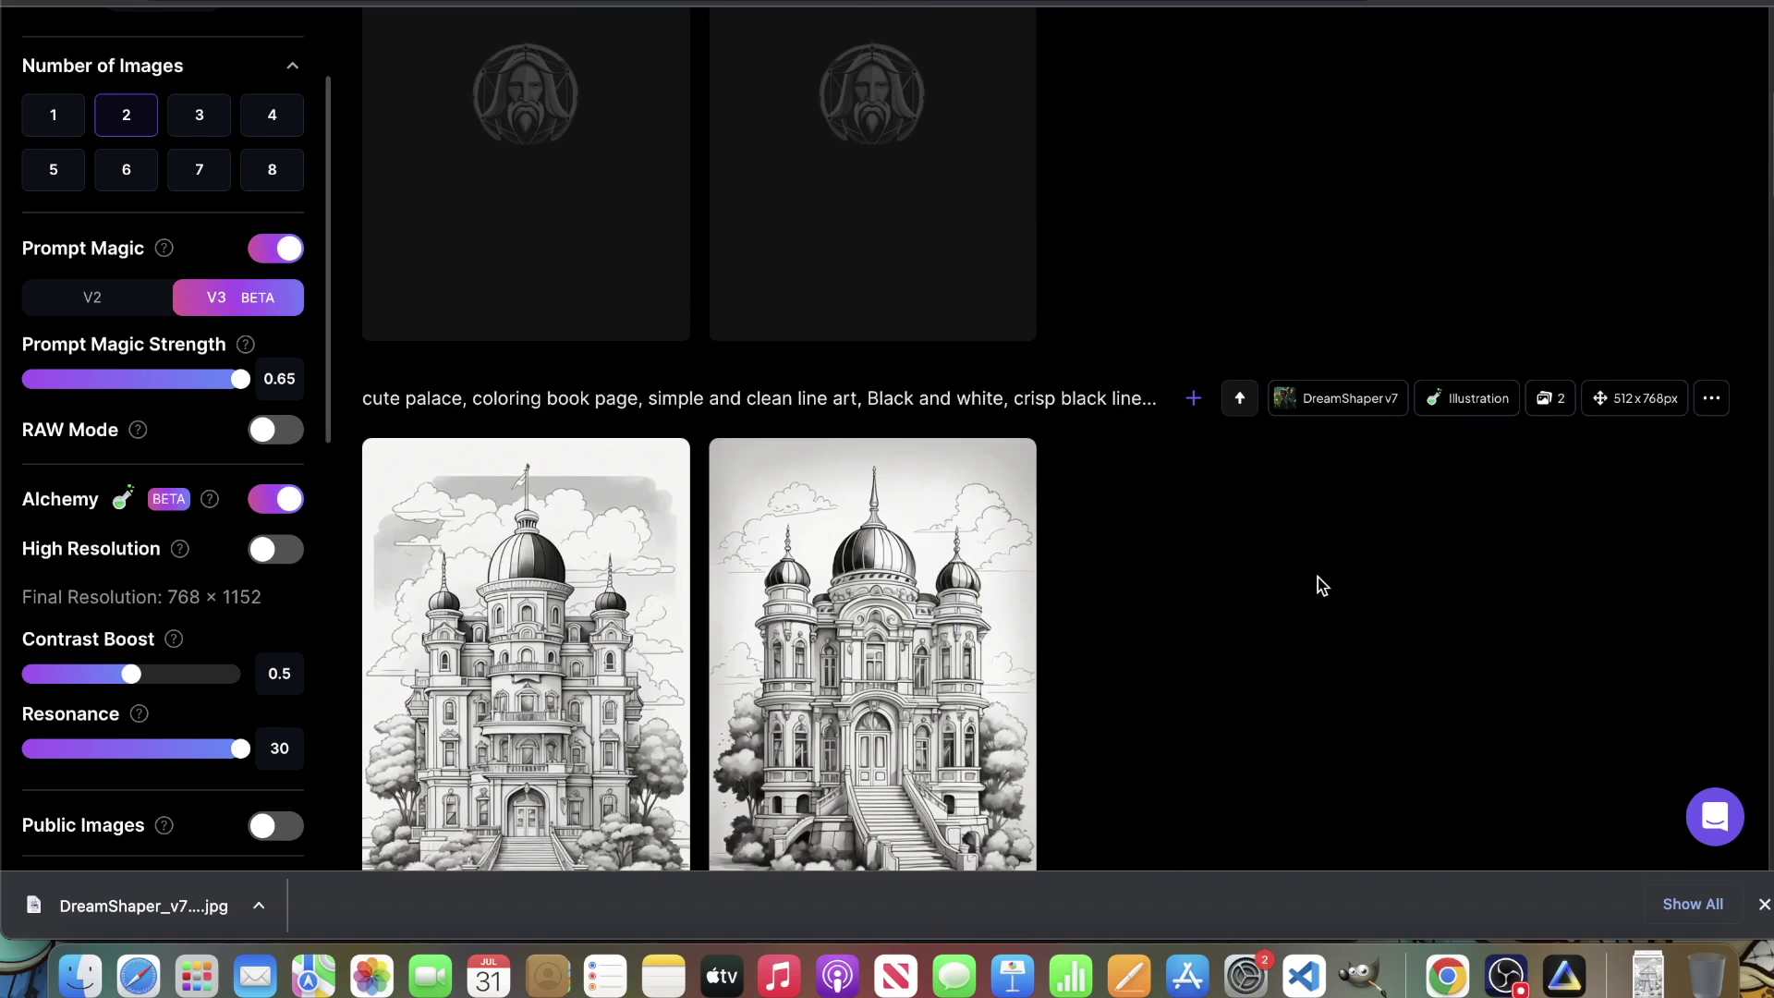
pyautogui.scroll(-4, 1293, 660)
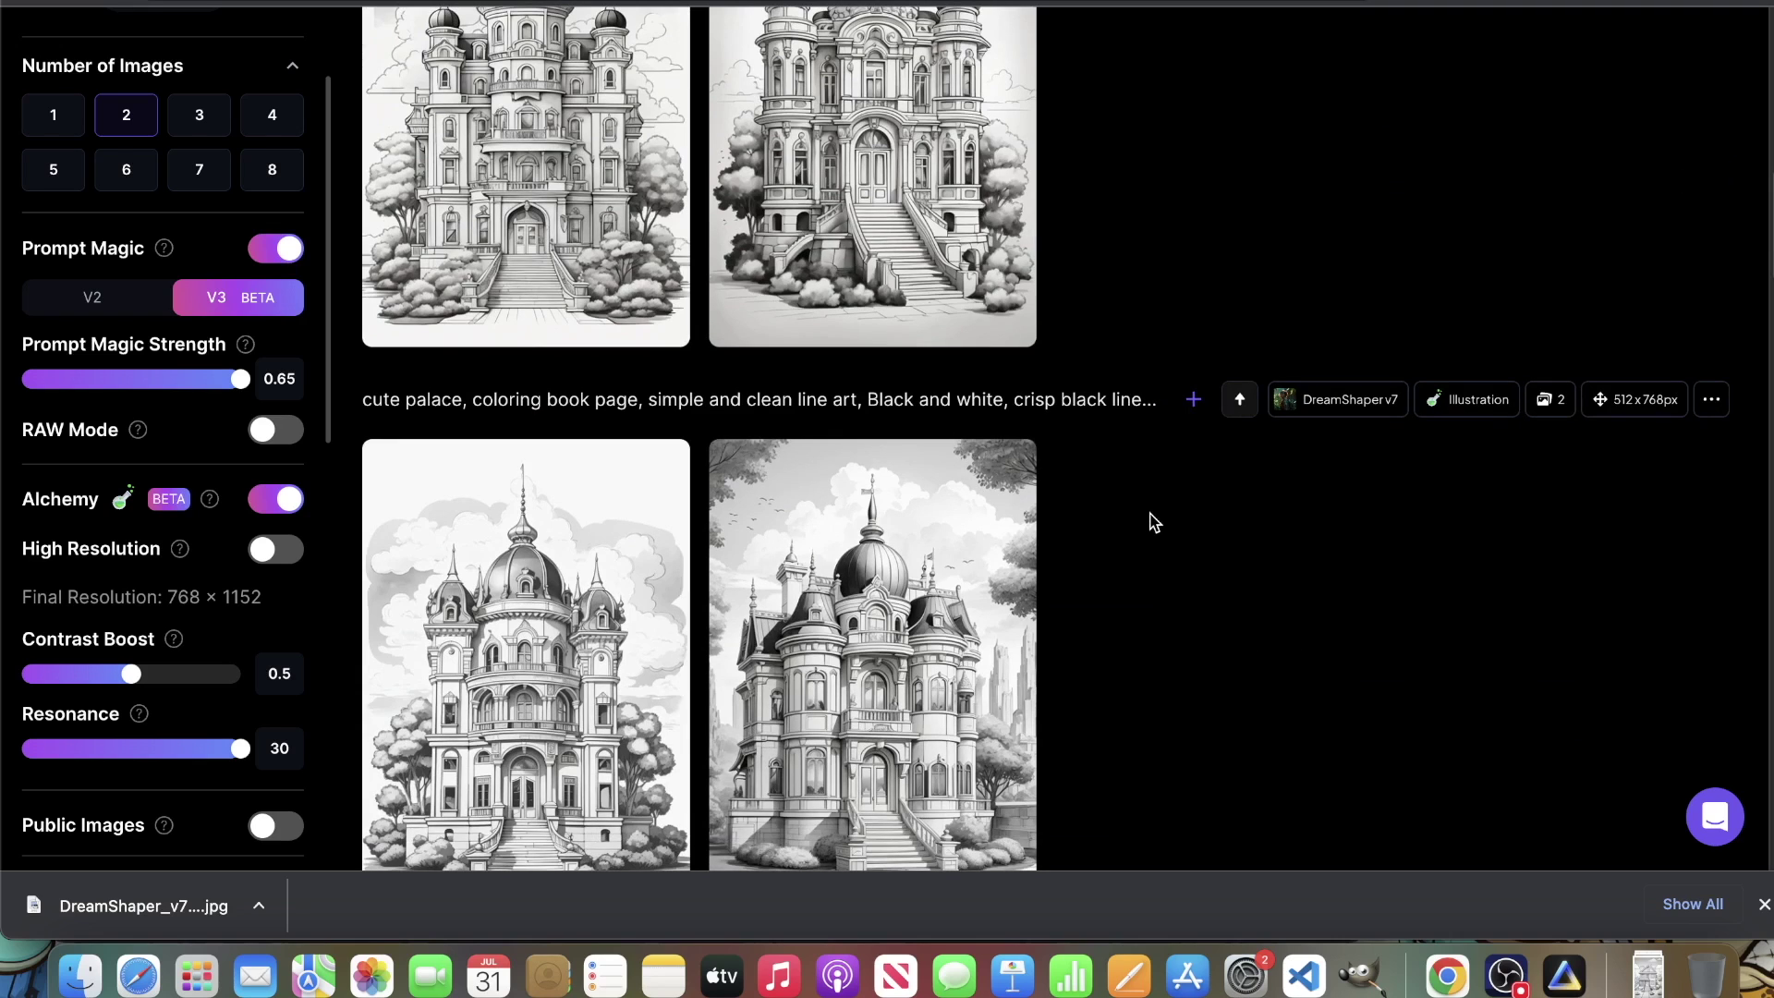
pyautogui.click(585, 170)
pyautogui.click(863, 247)
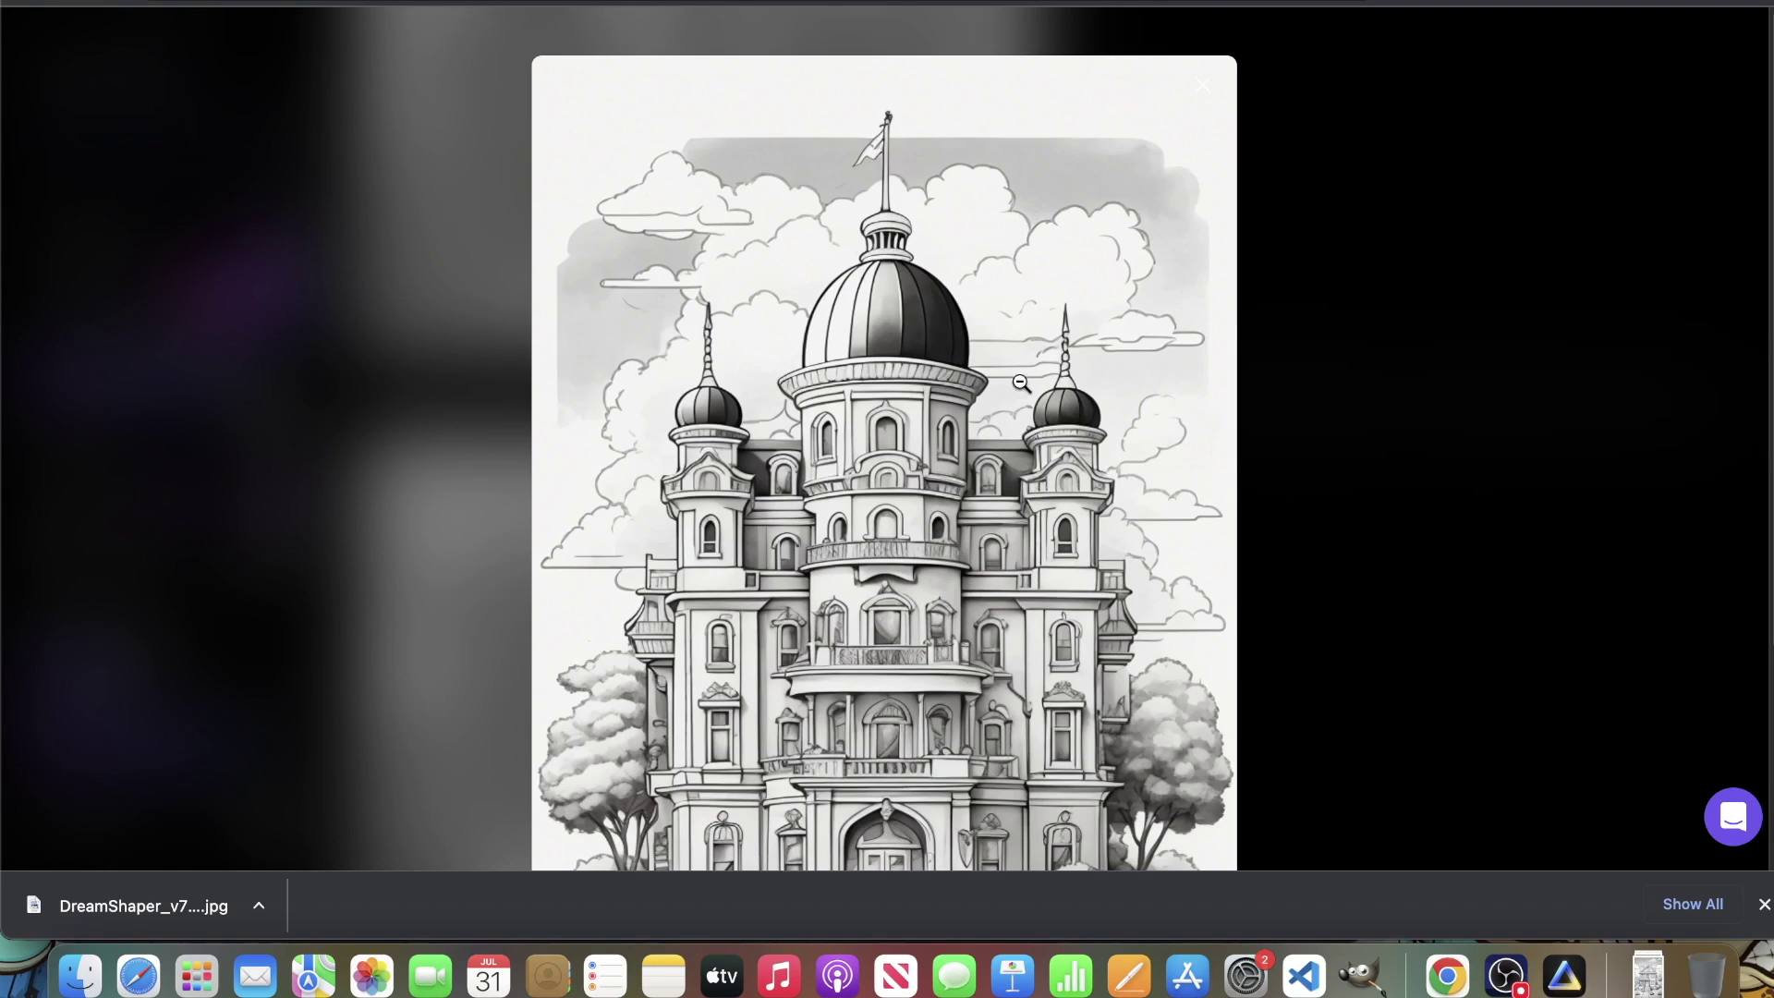
pyautogui.scroll(-5, 952, 245)
pyautogui.scroll(5, 956, 447)
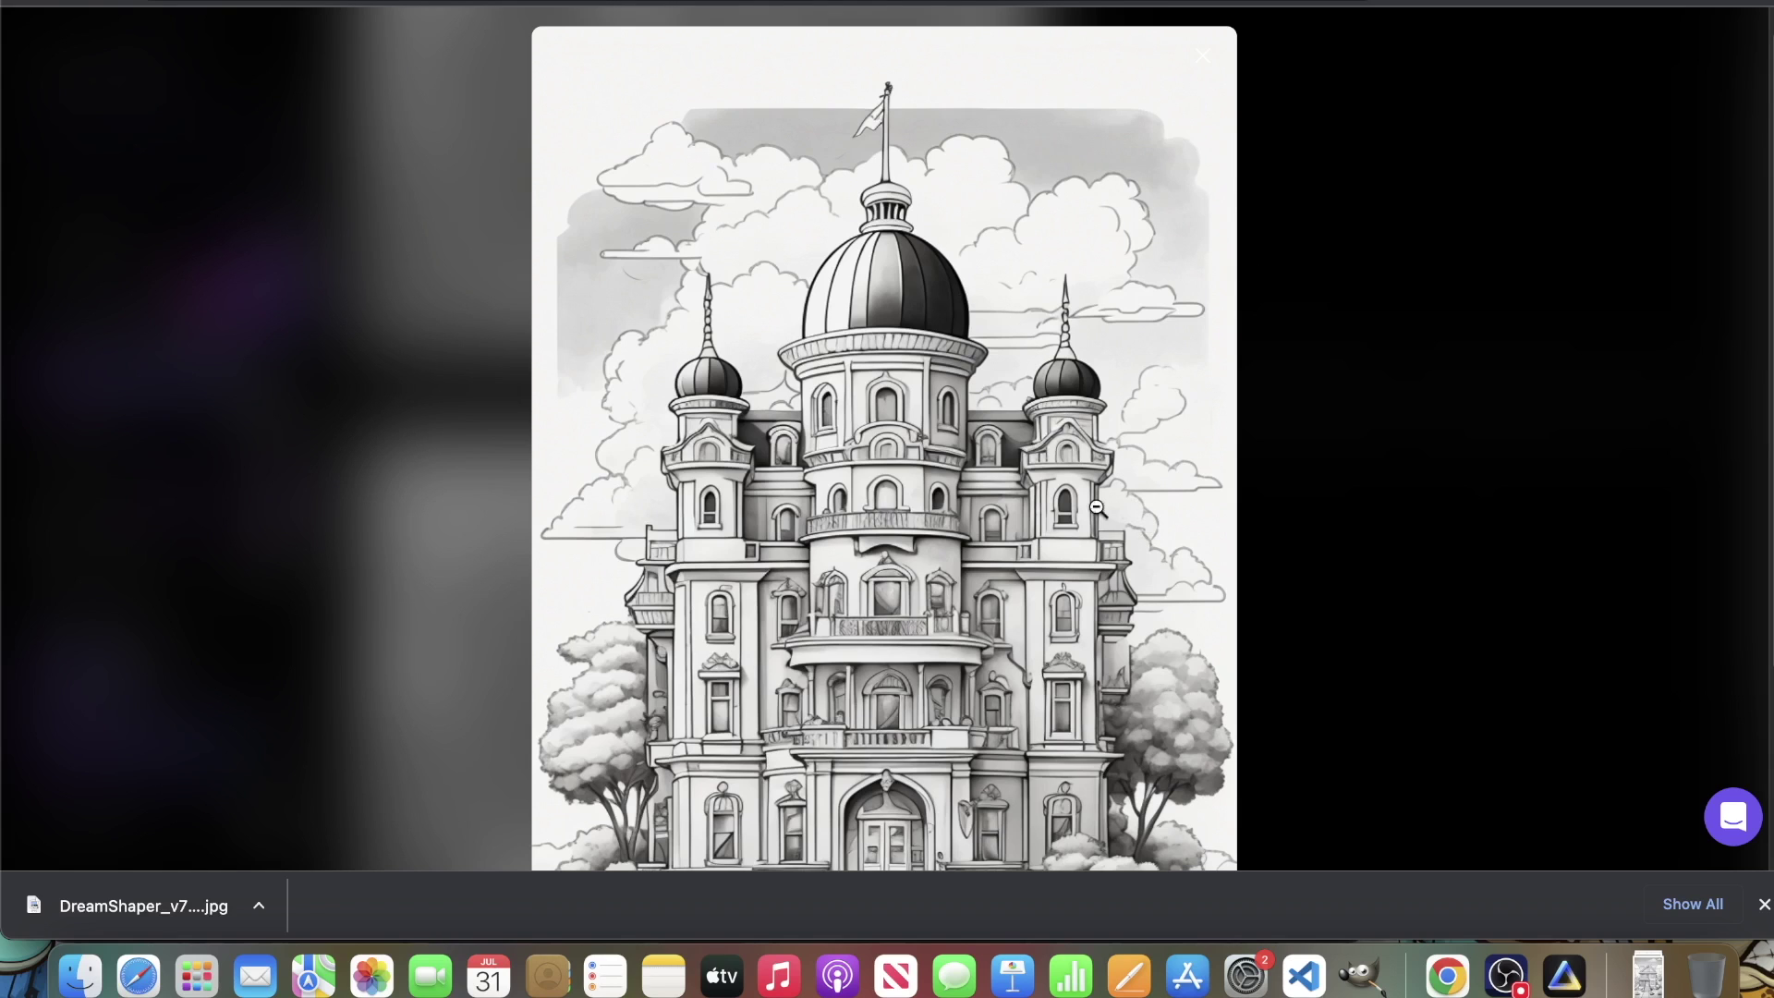
pyautogui.click(1486, 377)
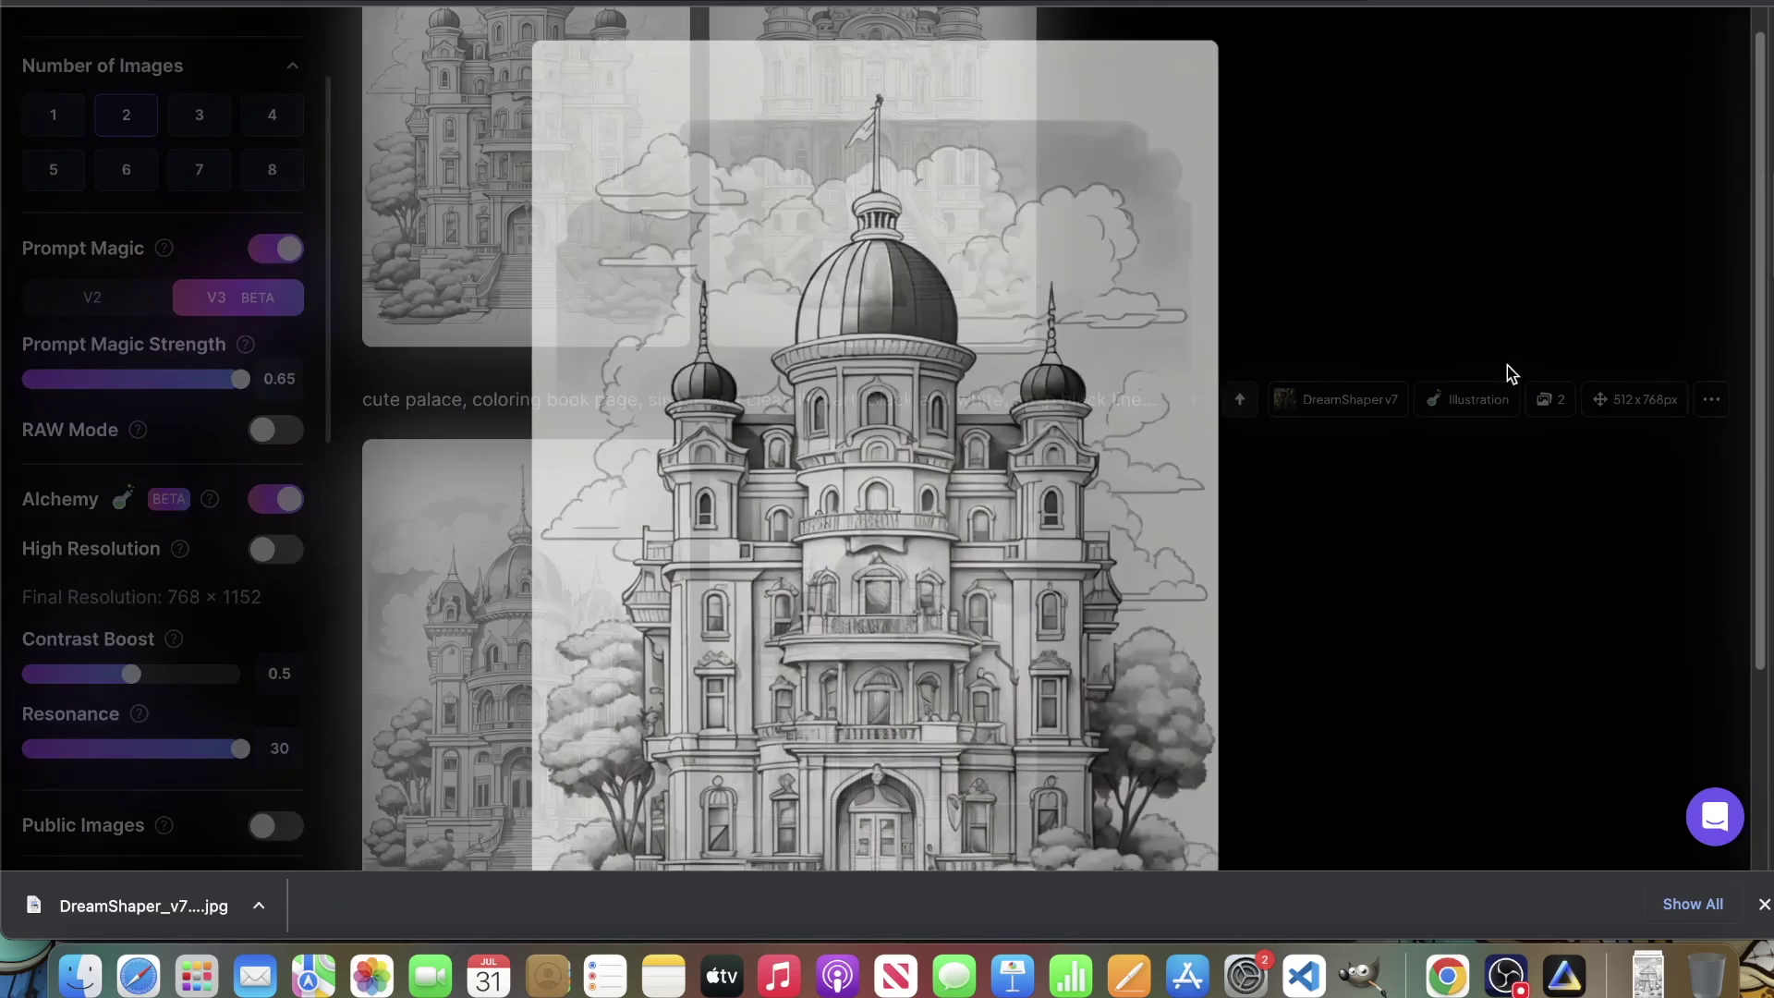
# Step: Preview the second palace image of the 0.65 strength batch and the visible palace image of the newest batch
pyautogui.scroll(-5, 955, 424)
pyautogui.click(925, 318)
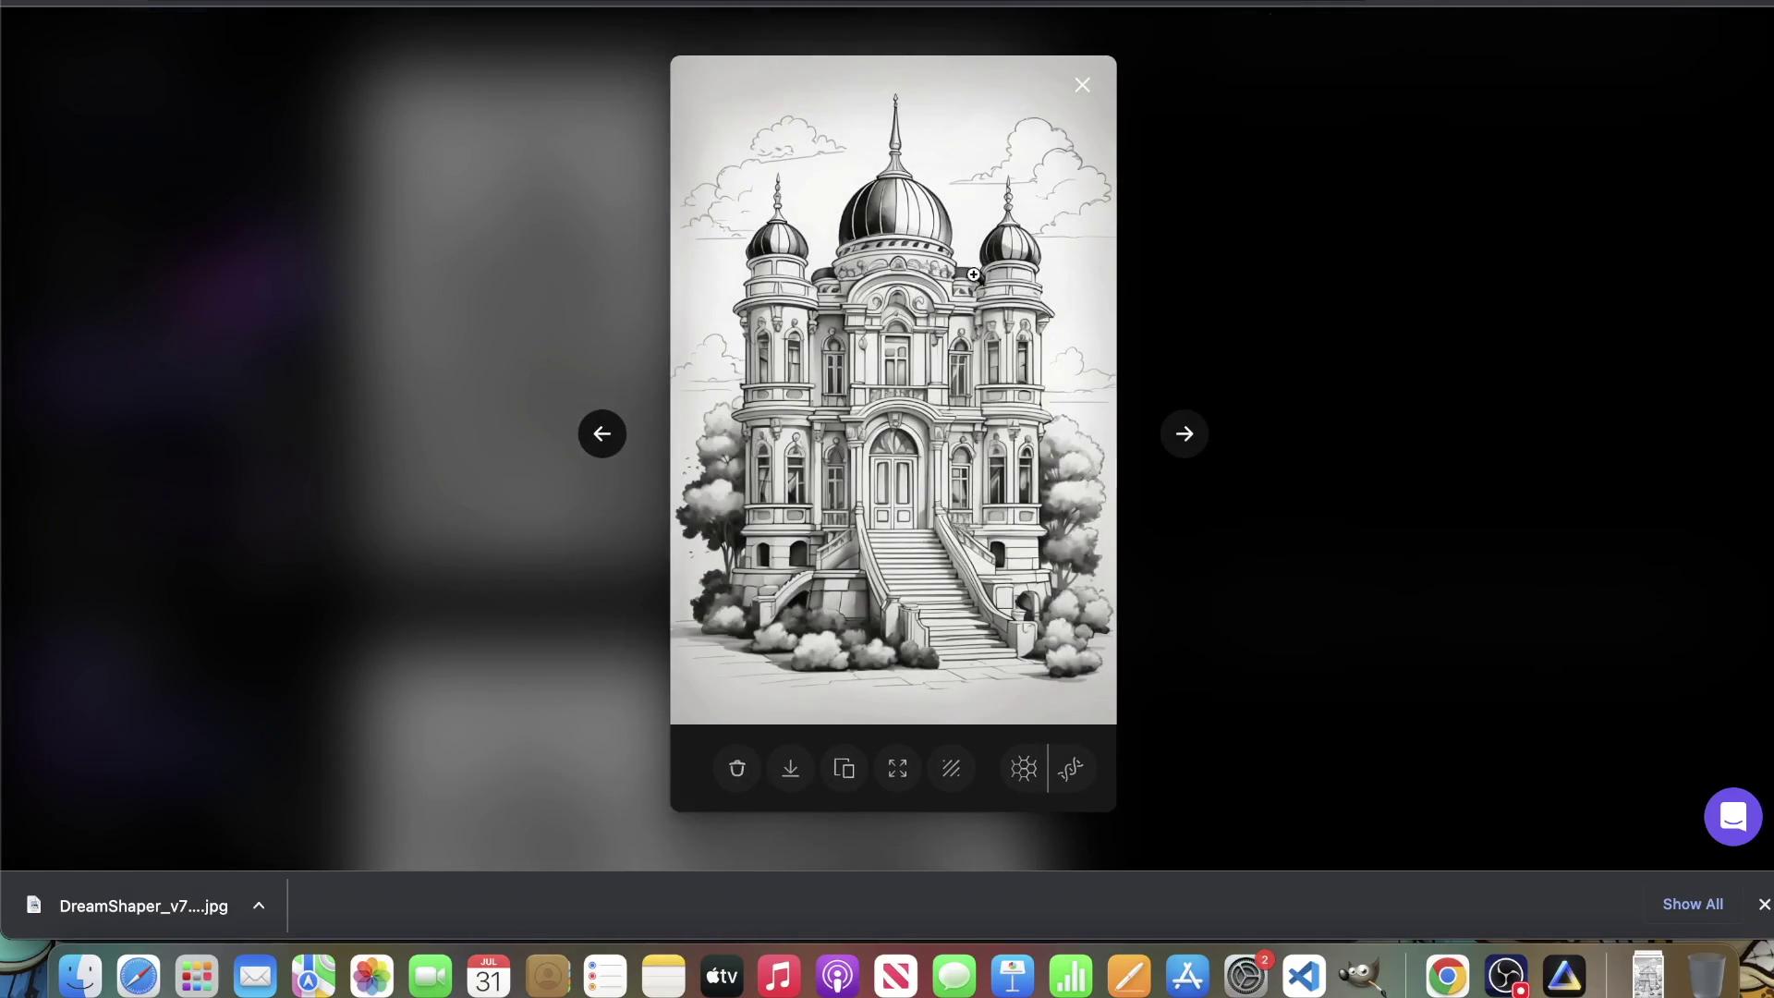
pyautogui.click(1244, 320)
pyautogui.scroll(-1, 966, 456)
pyautogui.click(741, 300)
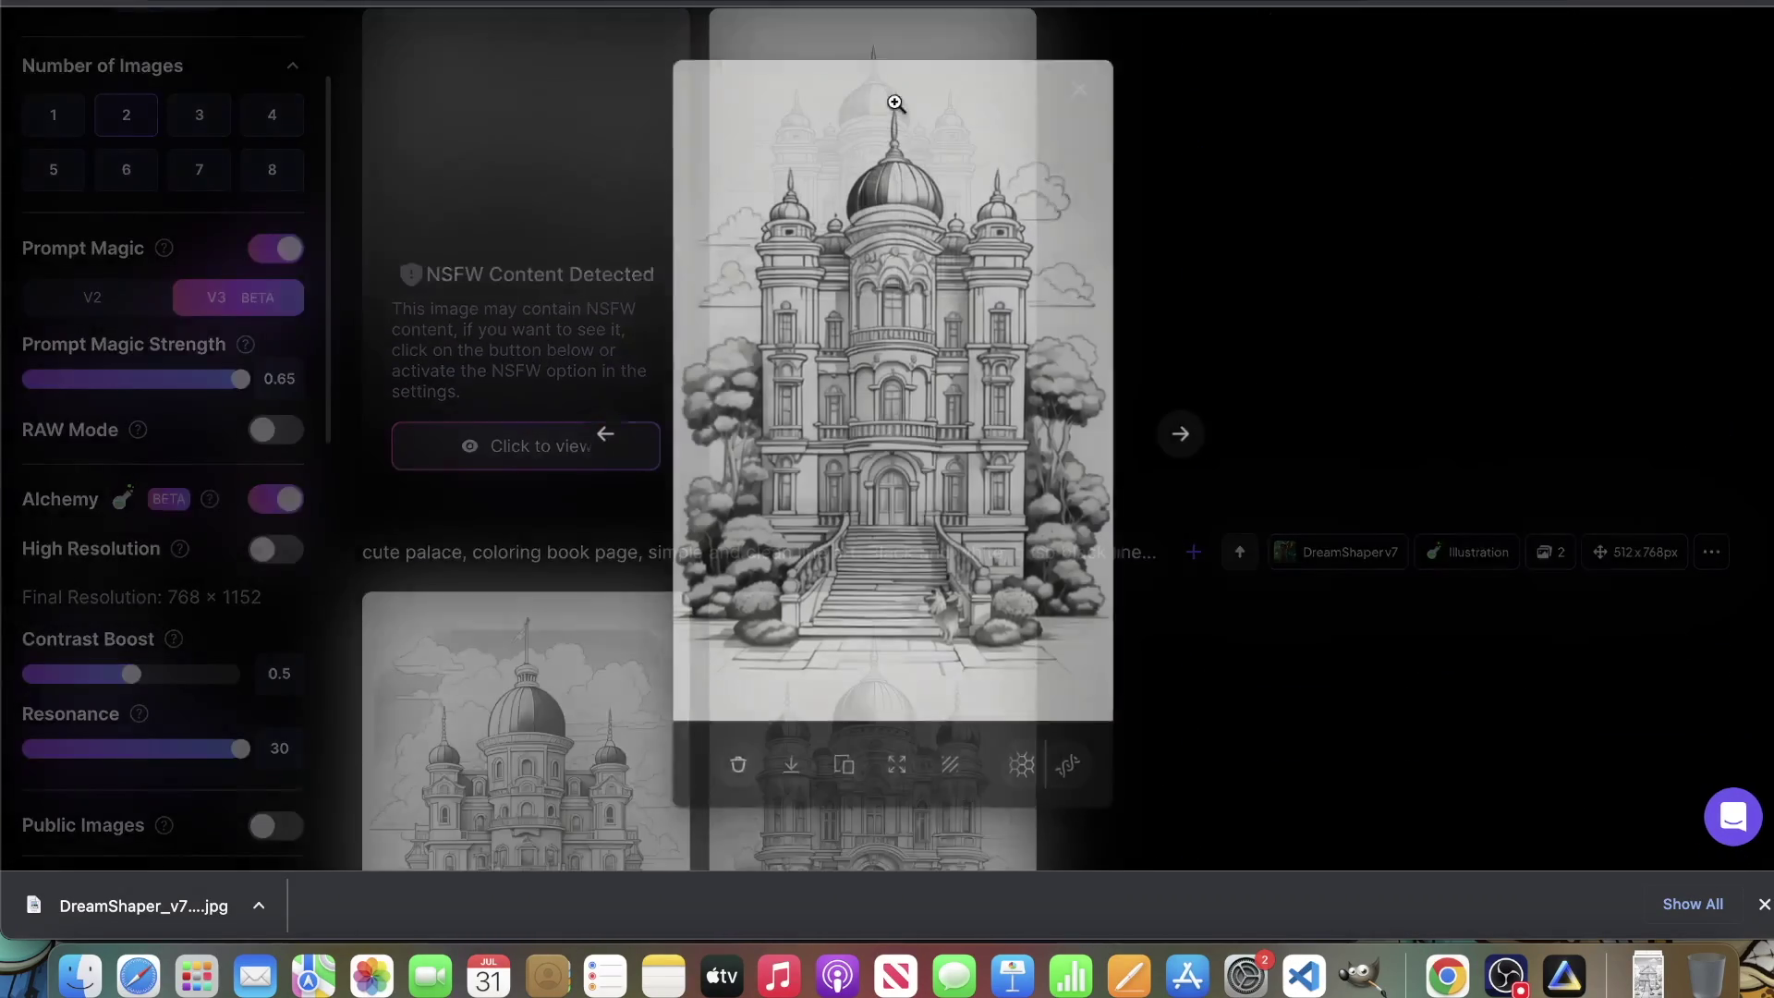
pyautogui.click(1243, 400)
# Step: Examine the newest batch's second palace image at enlarged size and return to the results
pyautogui.scroll(2, 1239, 480)
pyautogui.scroll(-1, 872, 600)
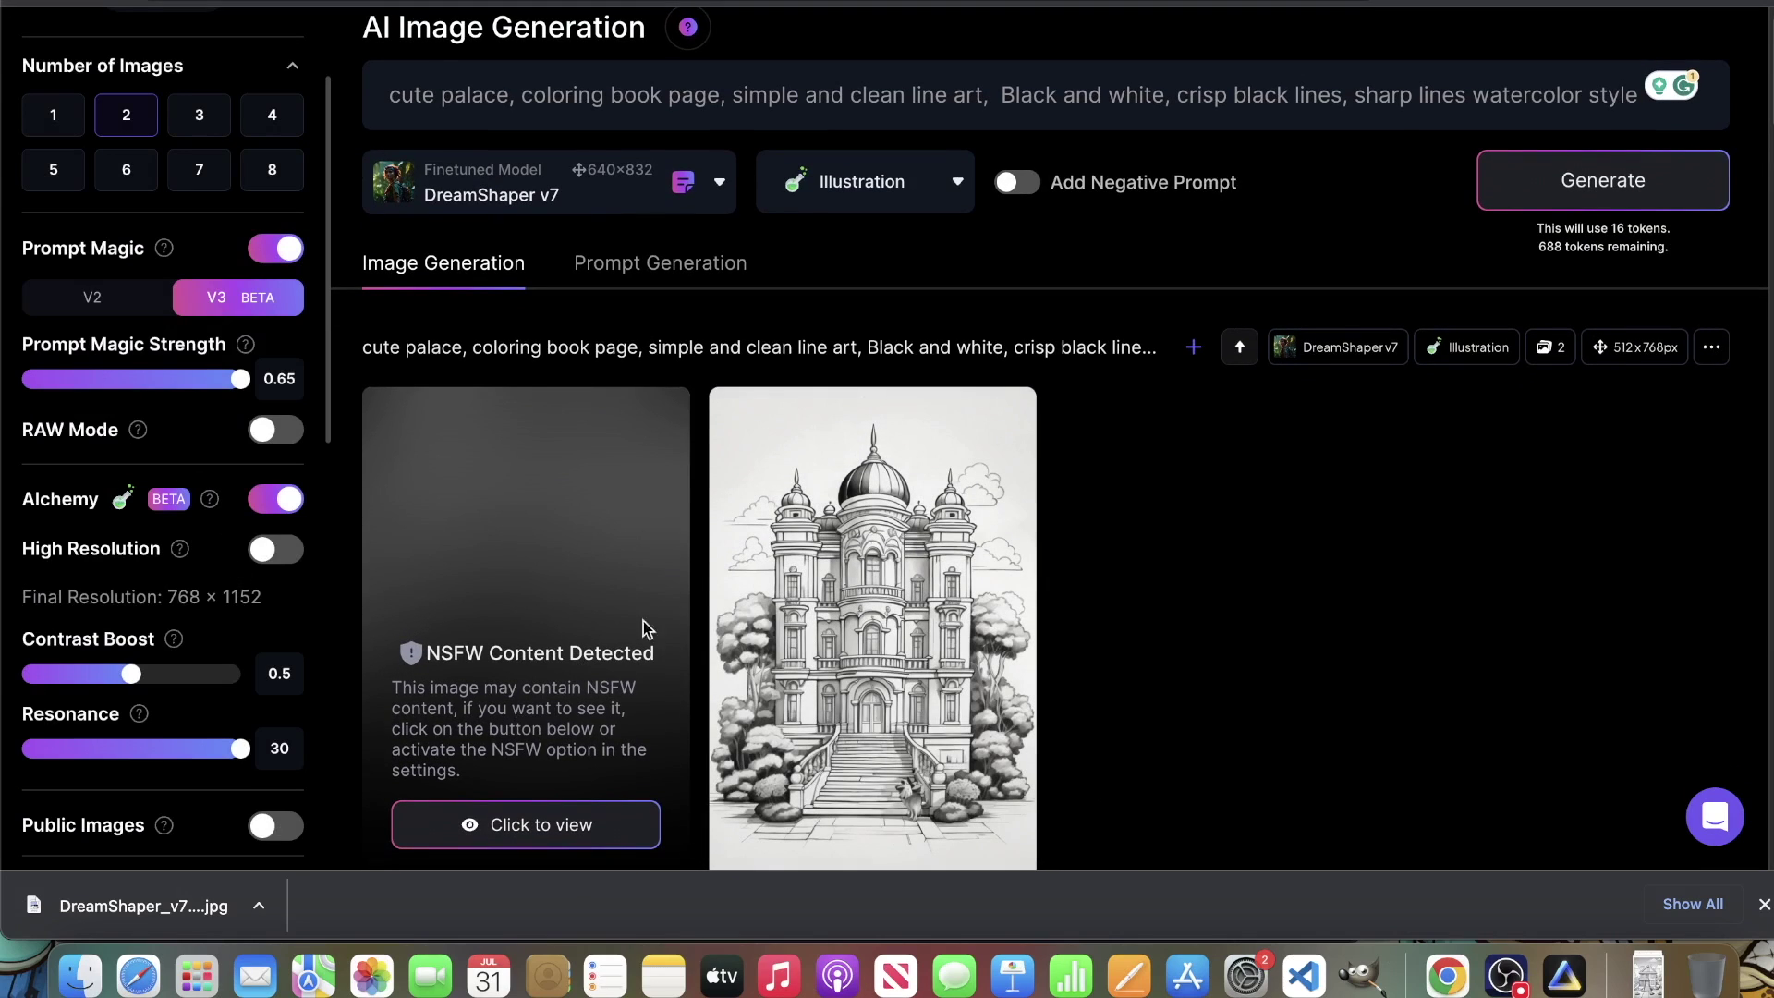
pyautogui.click(960, 541)
pyautogui.click(1080, 435)
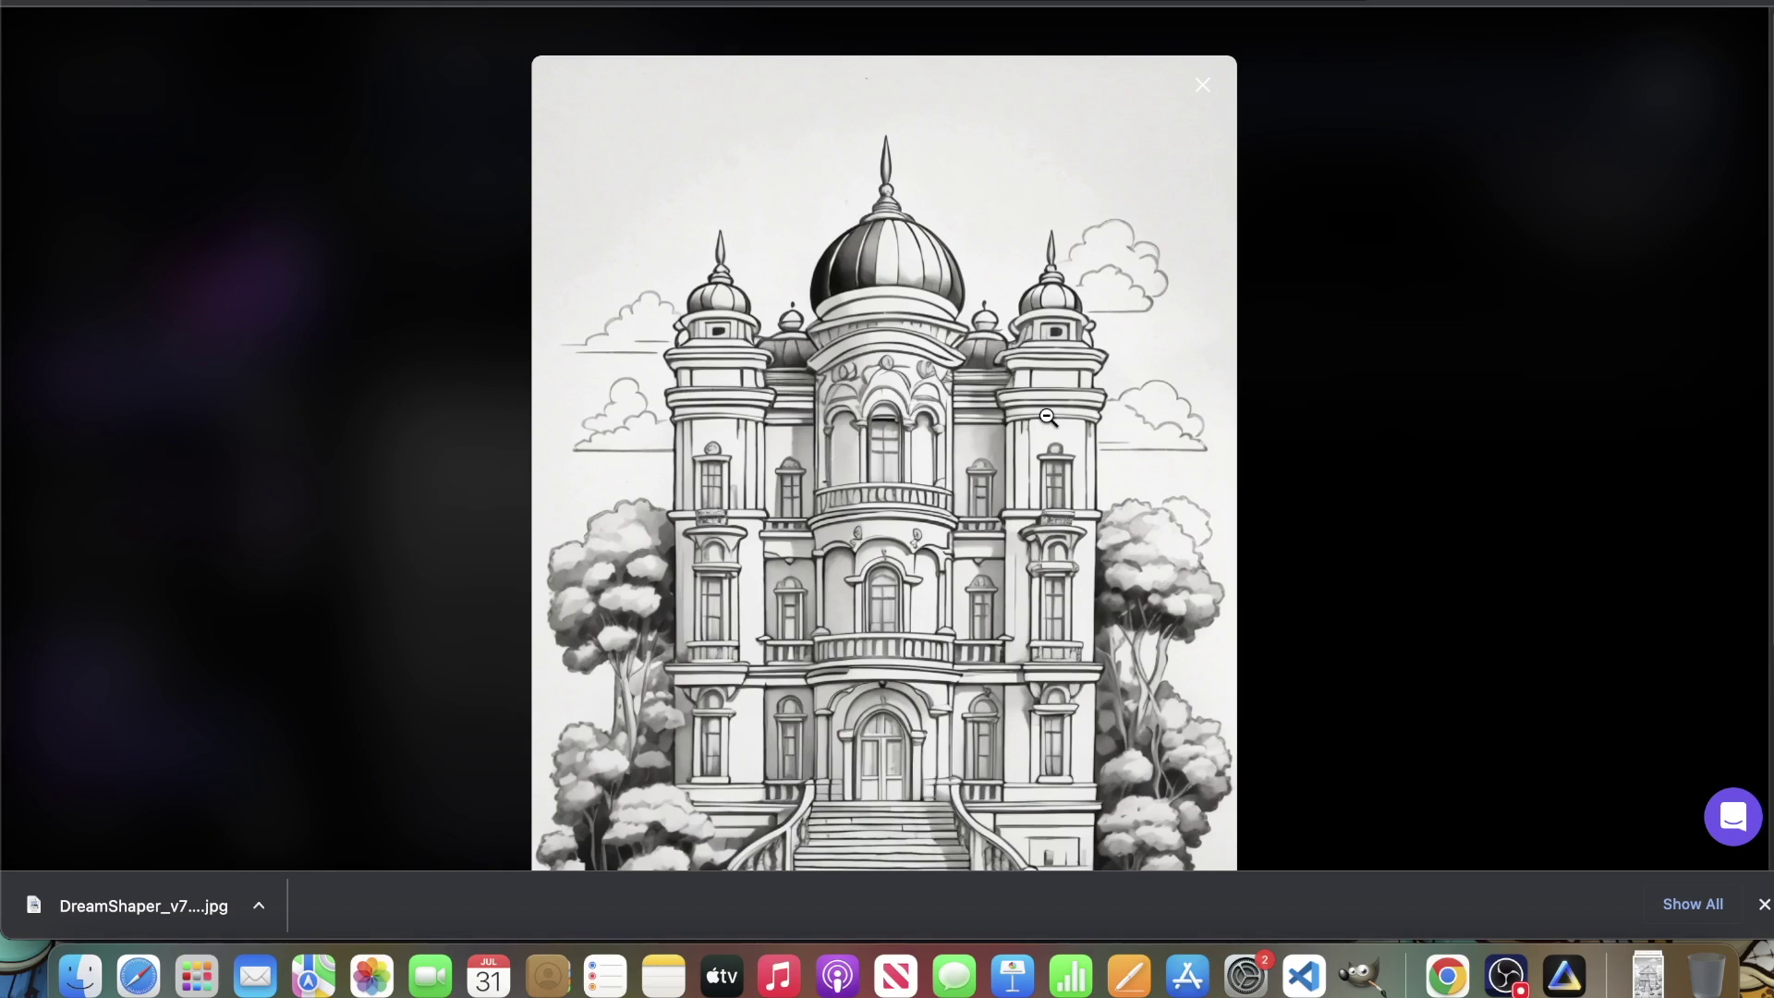
pyautogui.press('Escape')
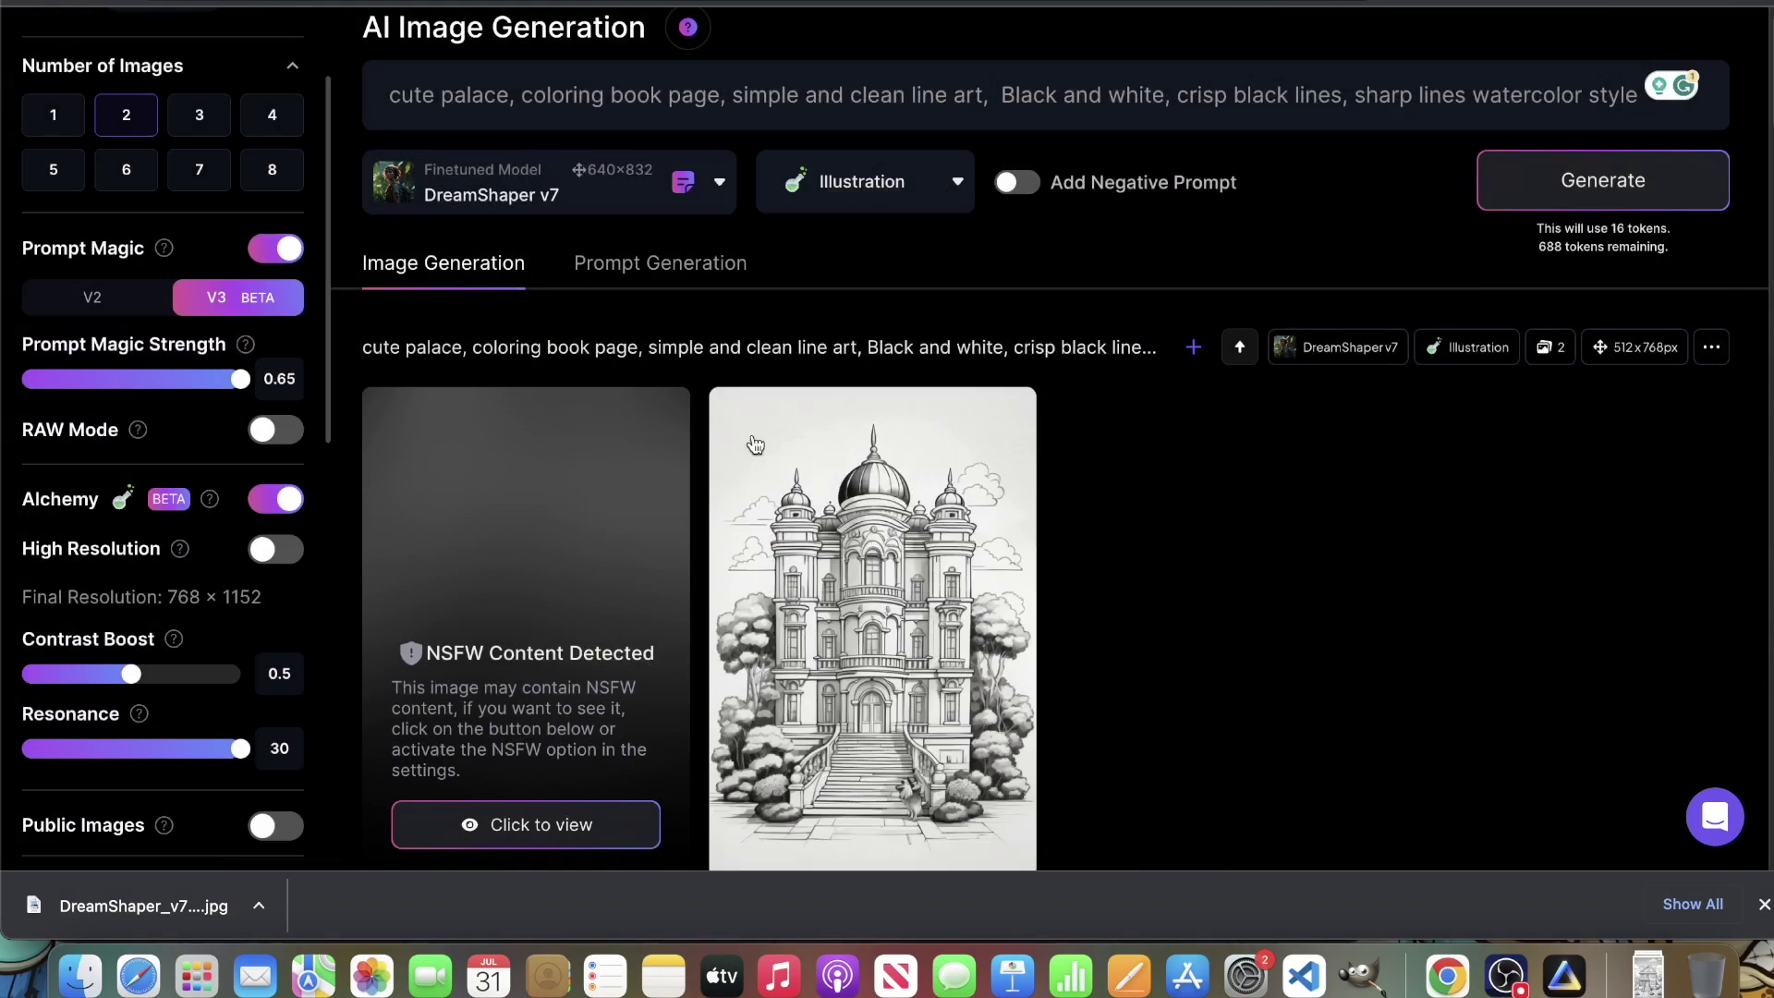
# Step: Reveal the newest batch's palace image hidden by the NSFW filter and inspect its details at enlarged size
pyautogui.click(527, 820)
pyautogui.click(688, 721)
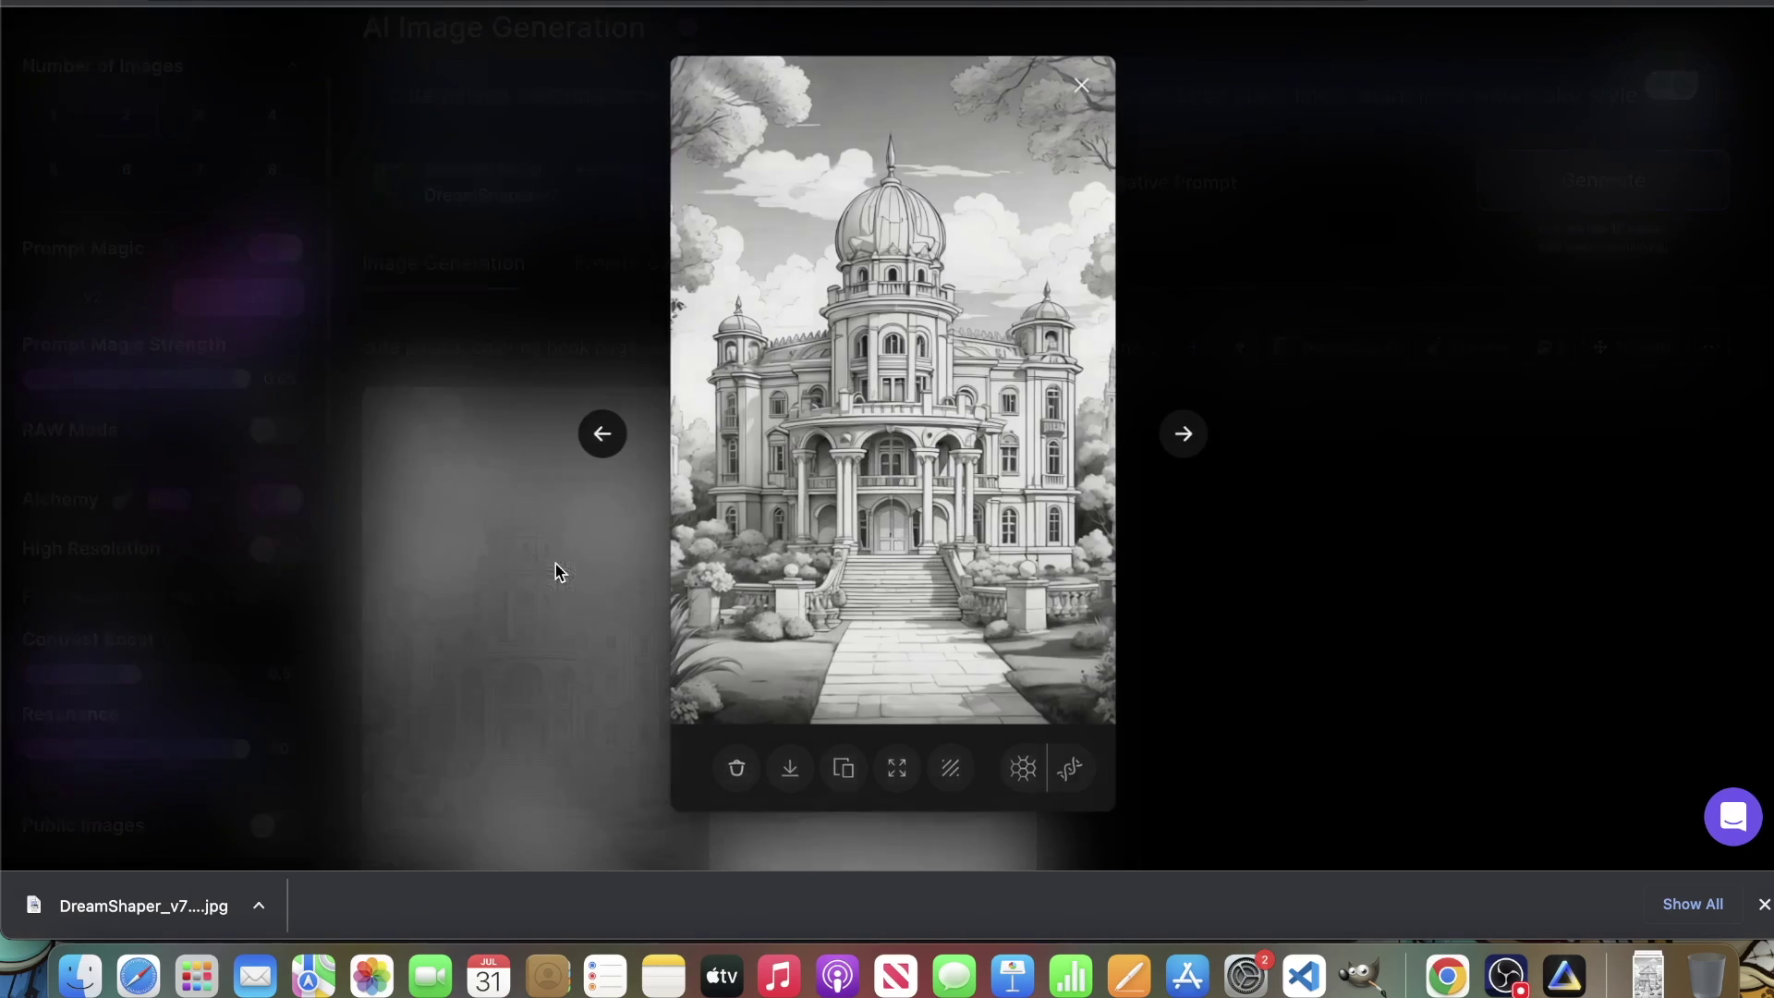
pyautogui.click(873, 388)
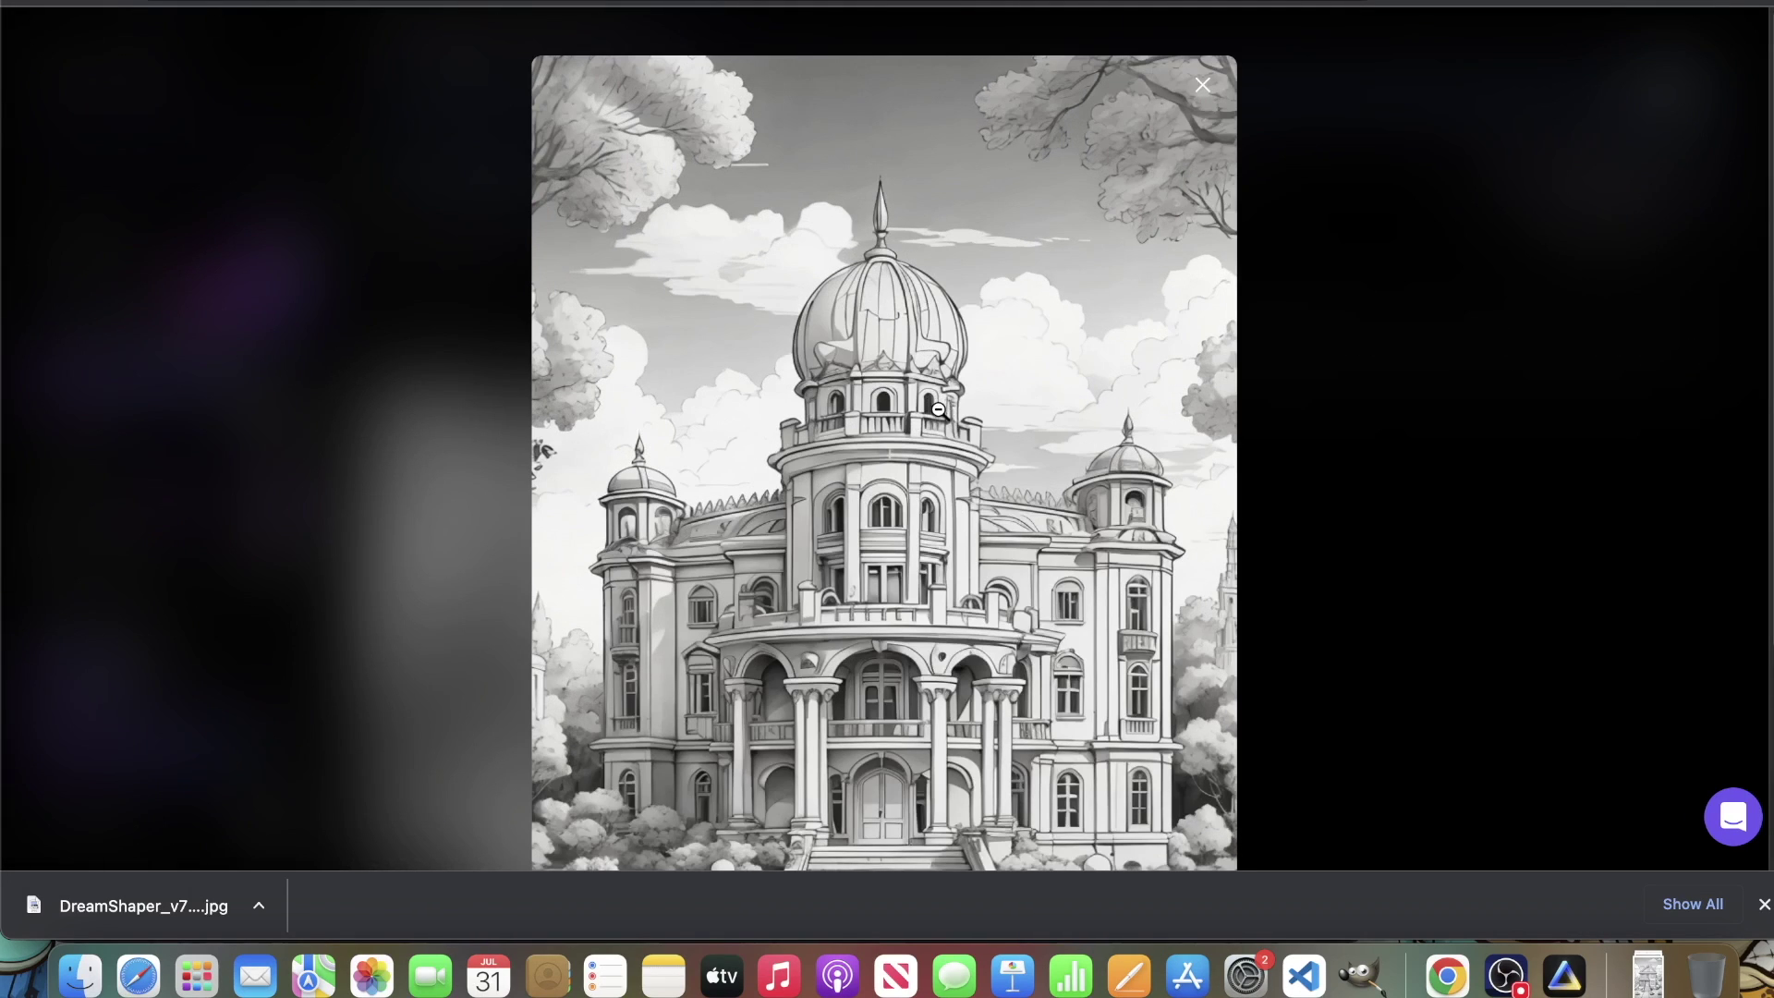
pyautogui.scroll(-5, 940, 404)
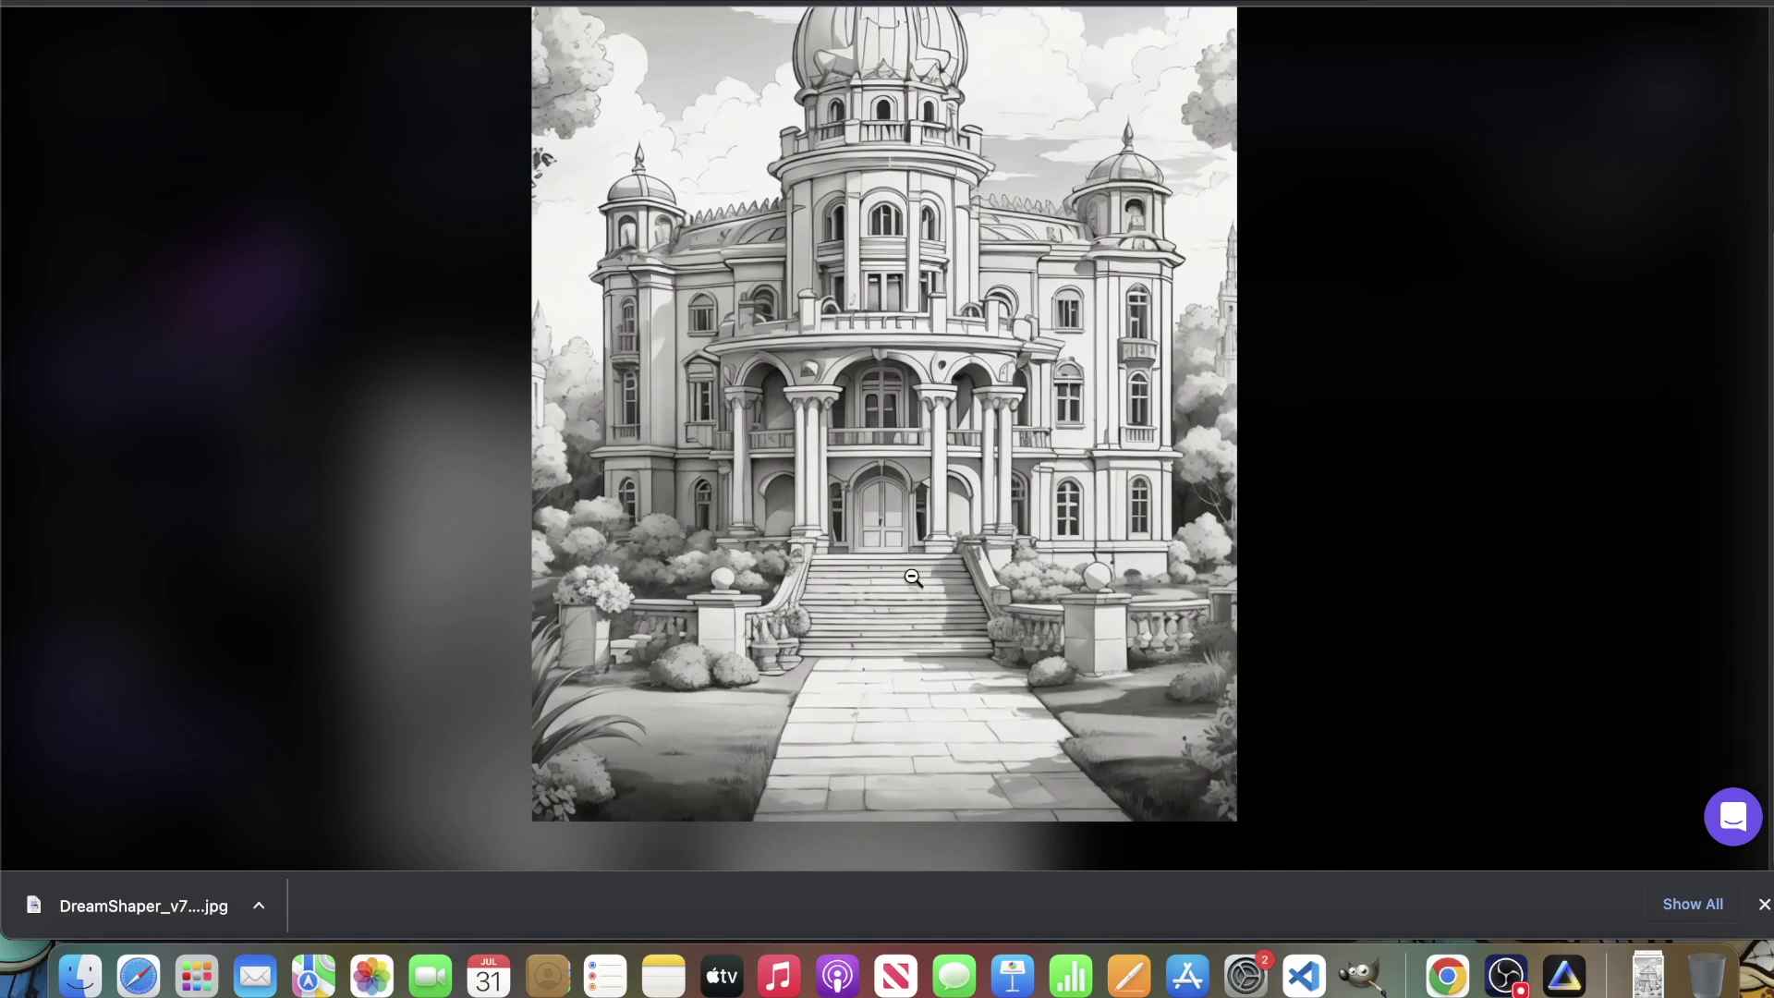
pyautogui.press('Escape')
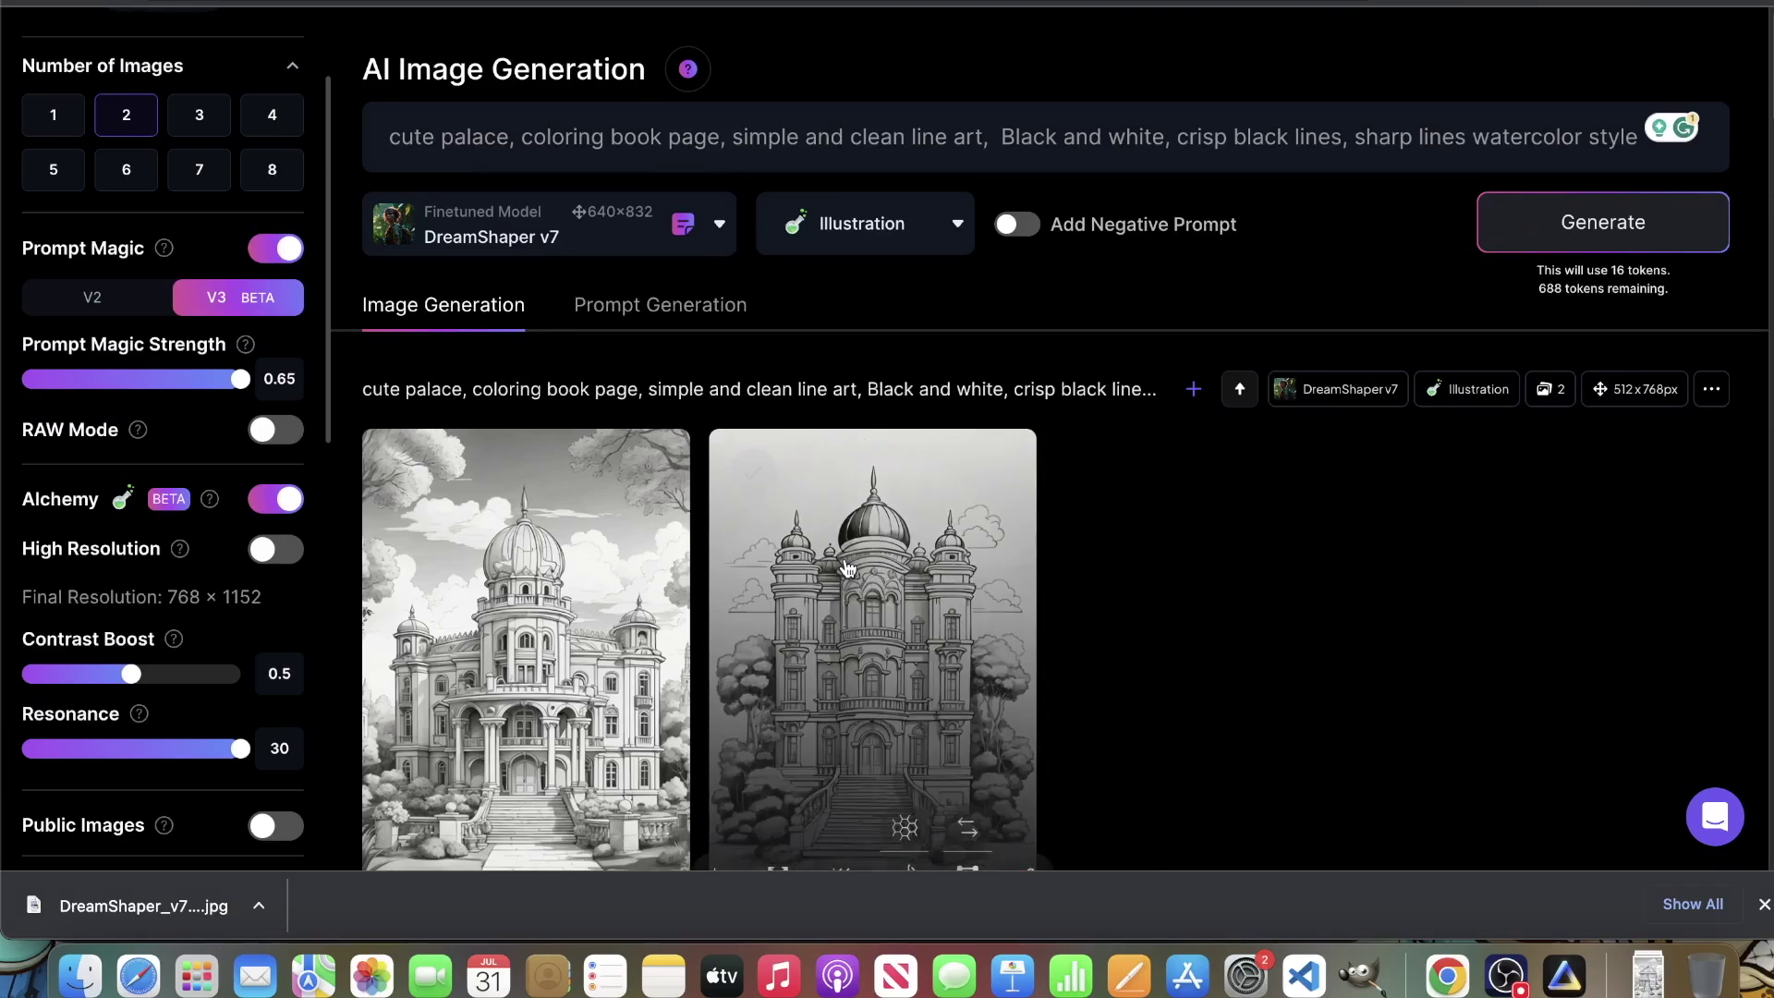
# Step: Preview both images of the newest palace batch again and compare them with the earlier palace batches
pyautogui.click(848, 568)
pyautogui.click(1213, 337)
pyautogui.click(608, 536)
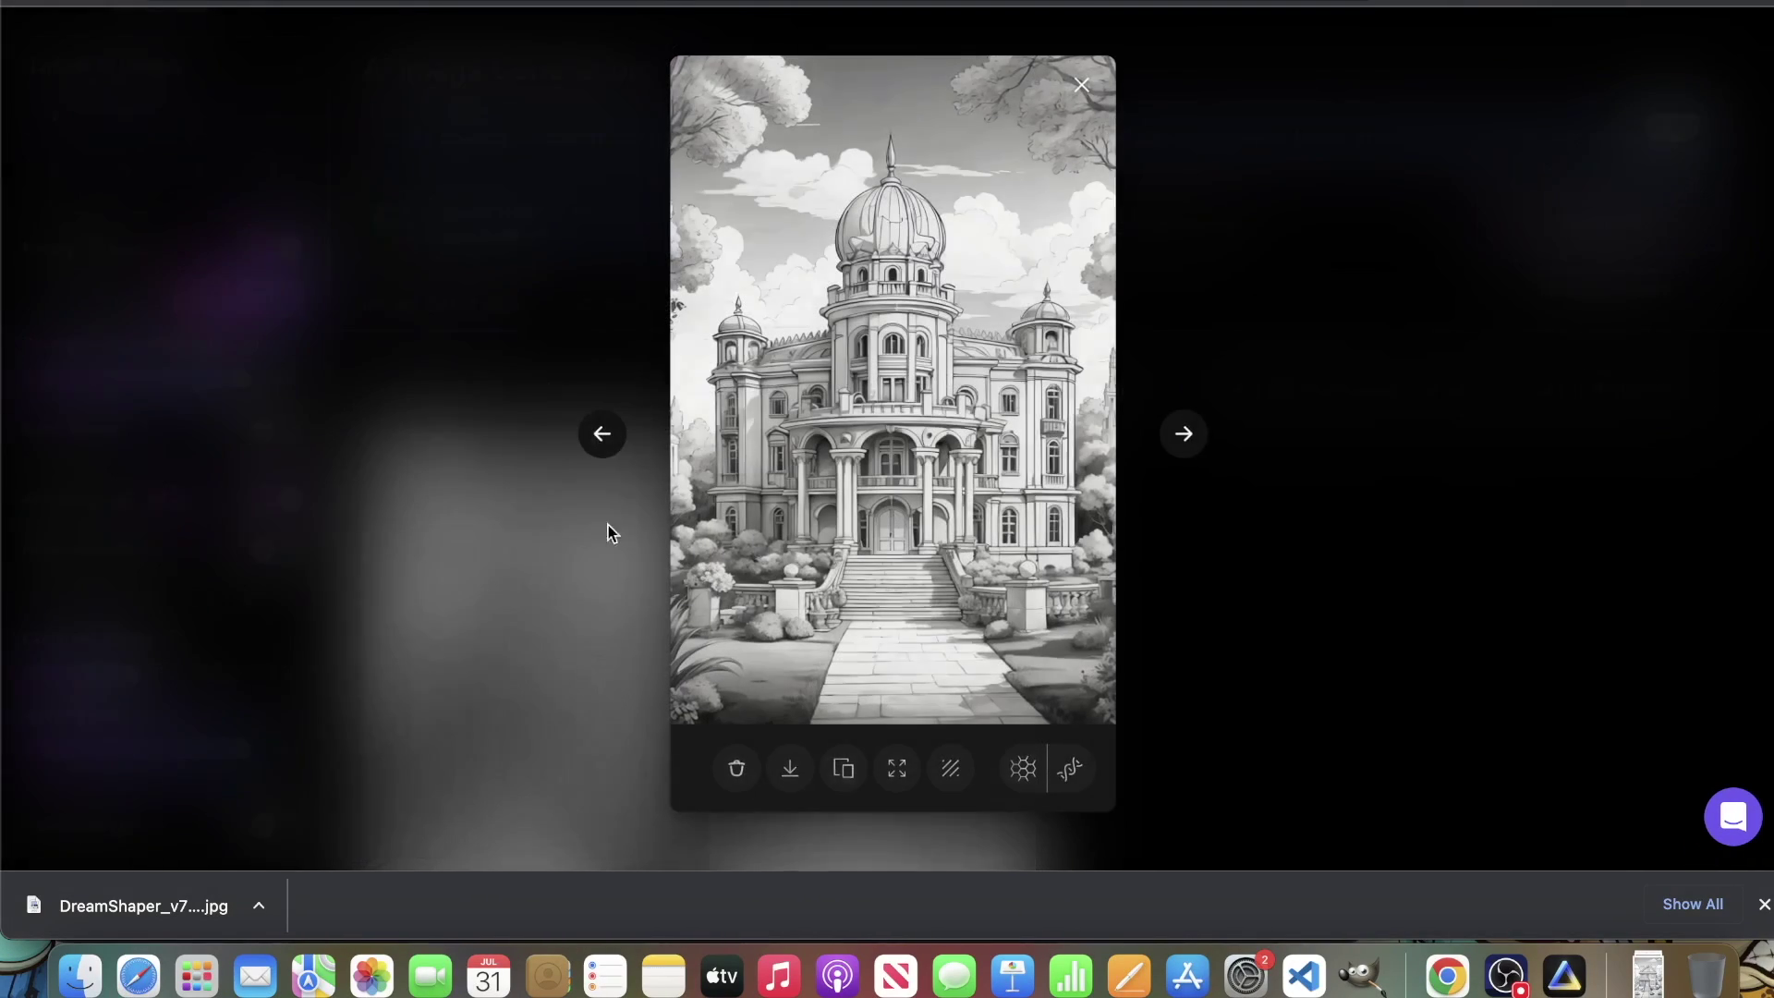
pyautogui.click(1322, 362)
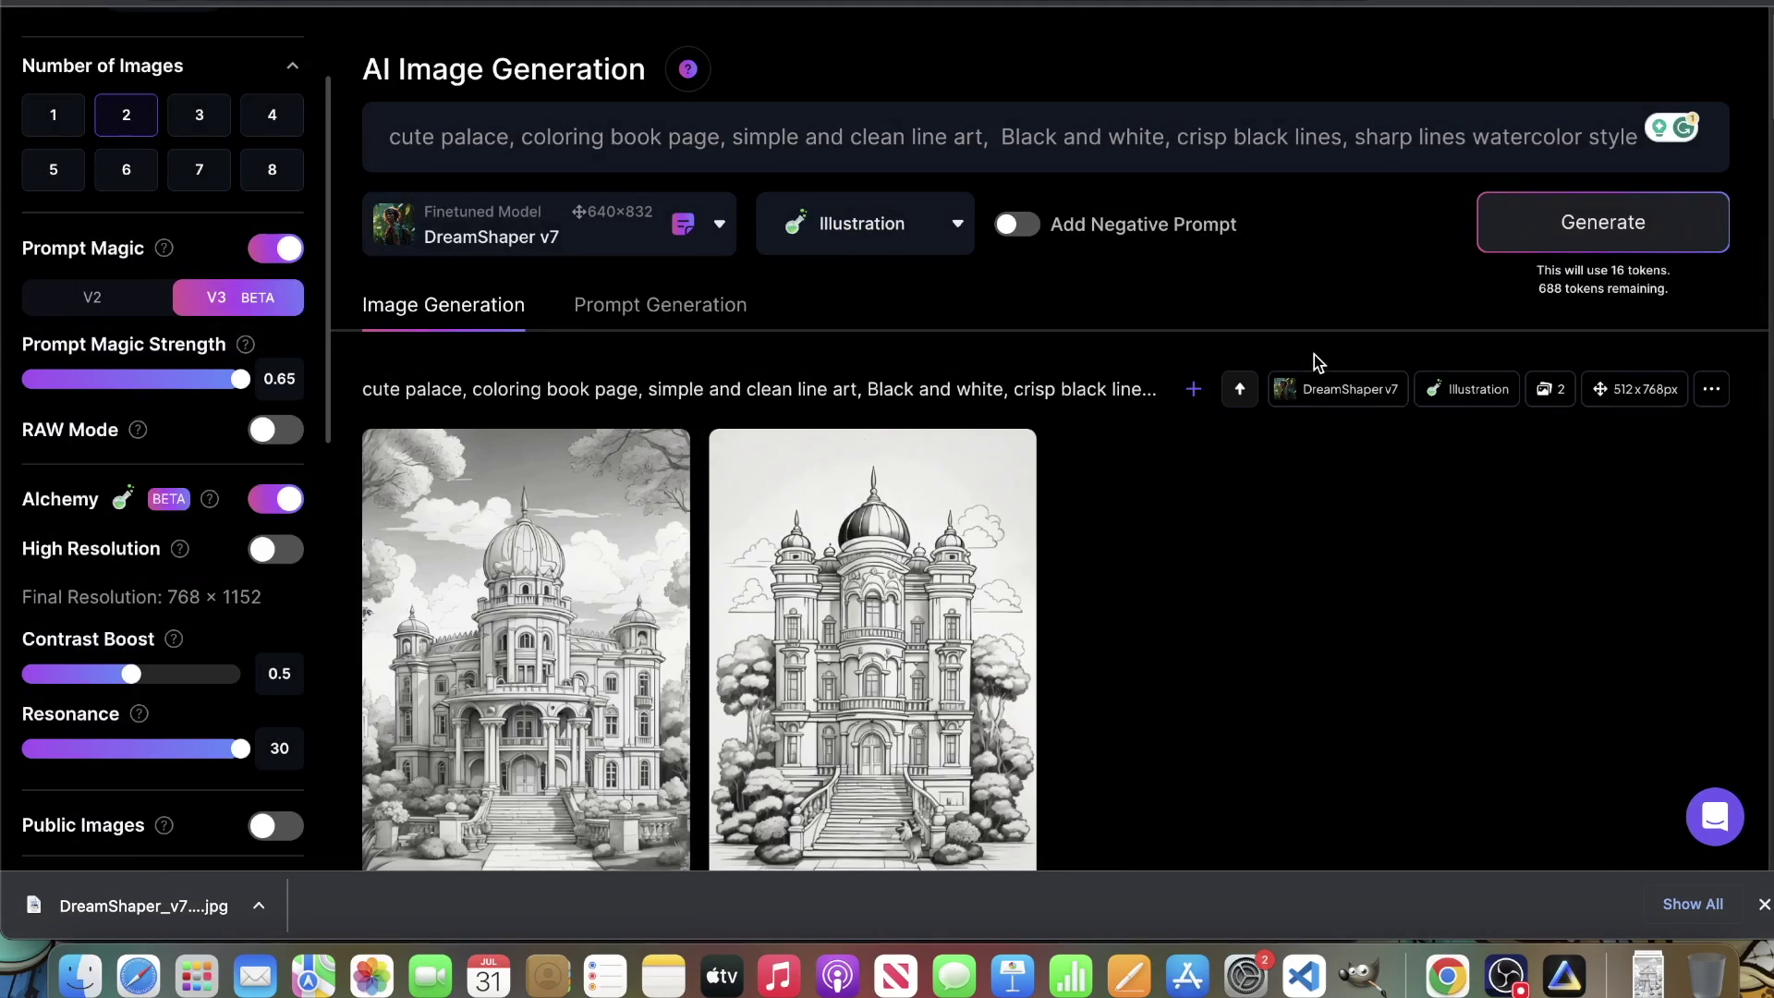
pyautogui.scroll(-10, 582, 594)
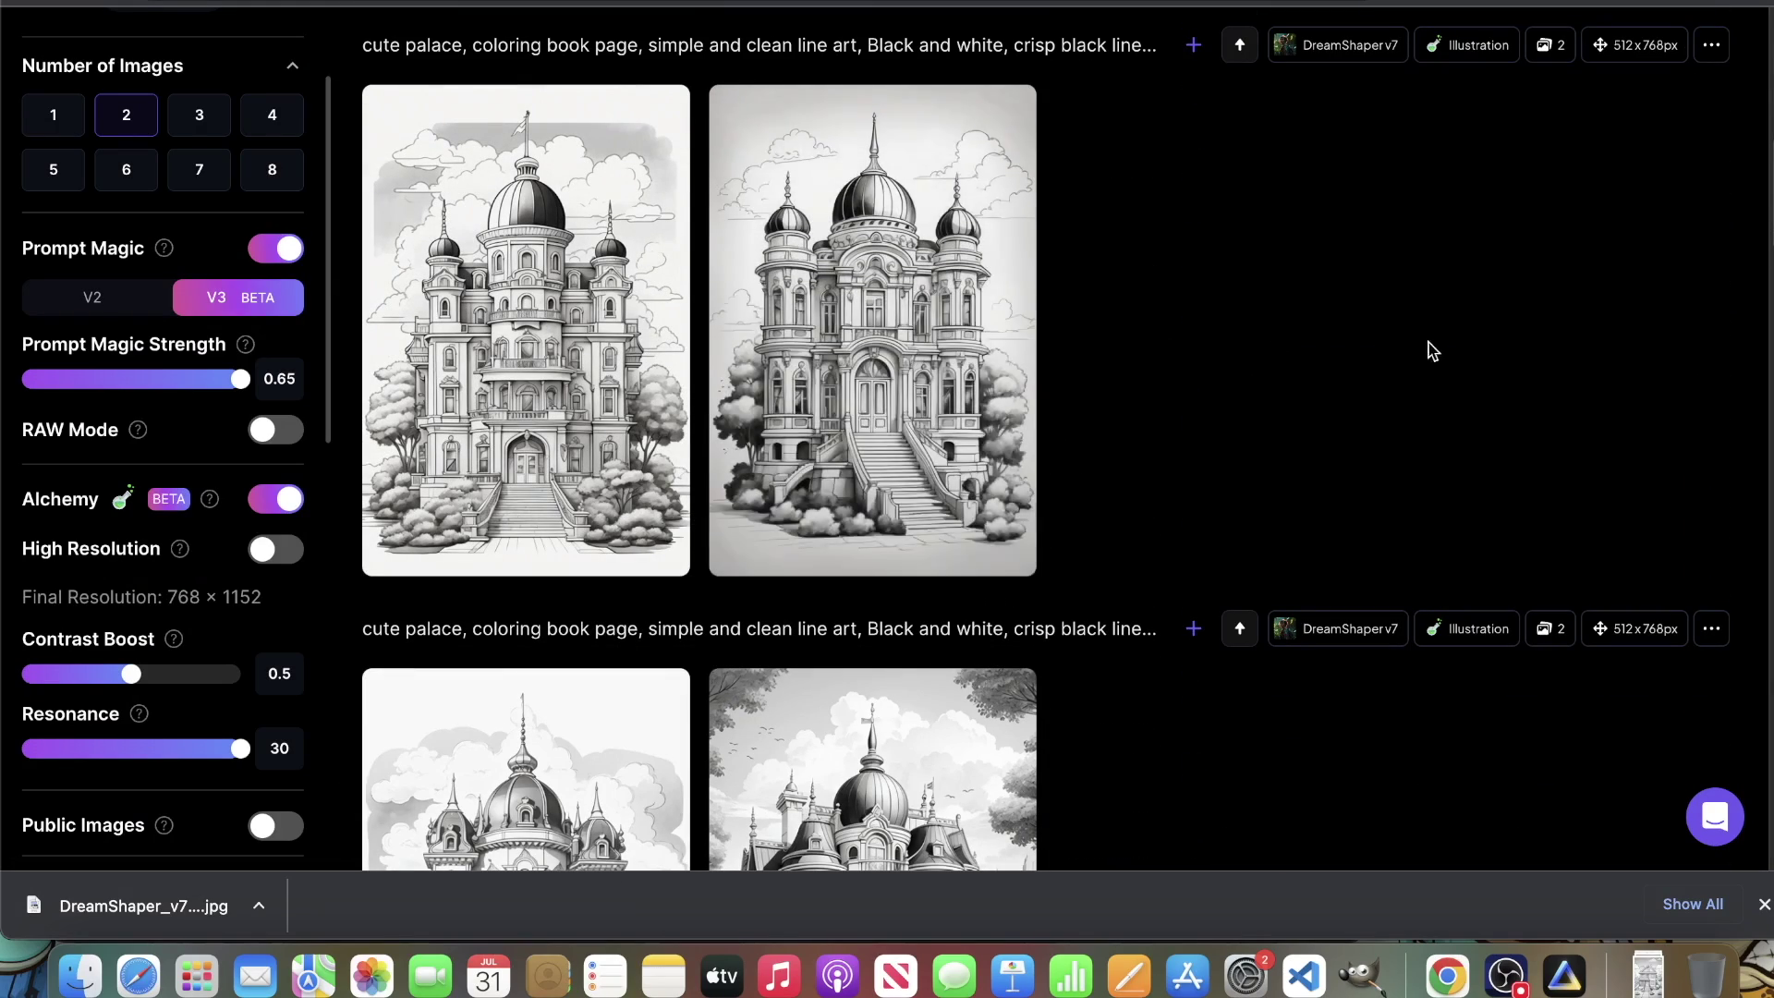
# Step: Preview the first image of the palace batch just above the castle batch and return to the newest results
pyautogui.scroll(-5, 1017, 553)
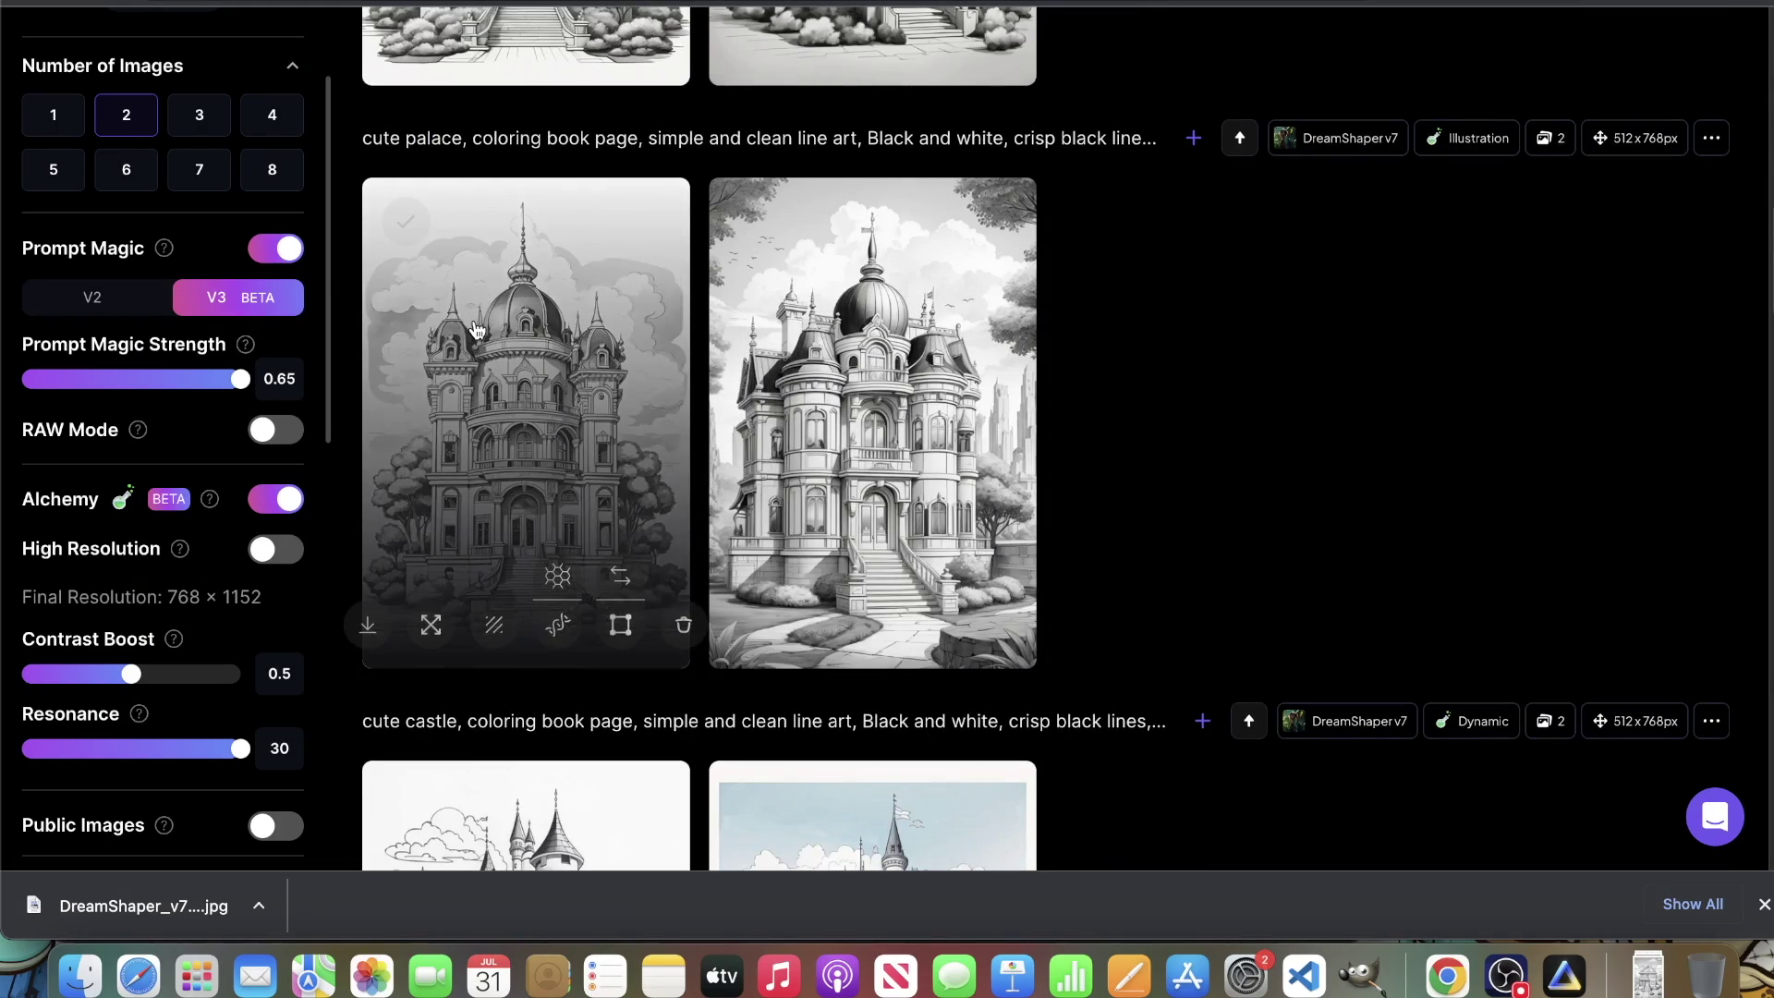
pyautogui.click(610, 240)
pyautogui.click(1231, 285)
pyautogui.scroll(10, 967, 618)
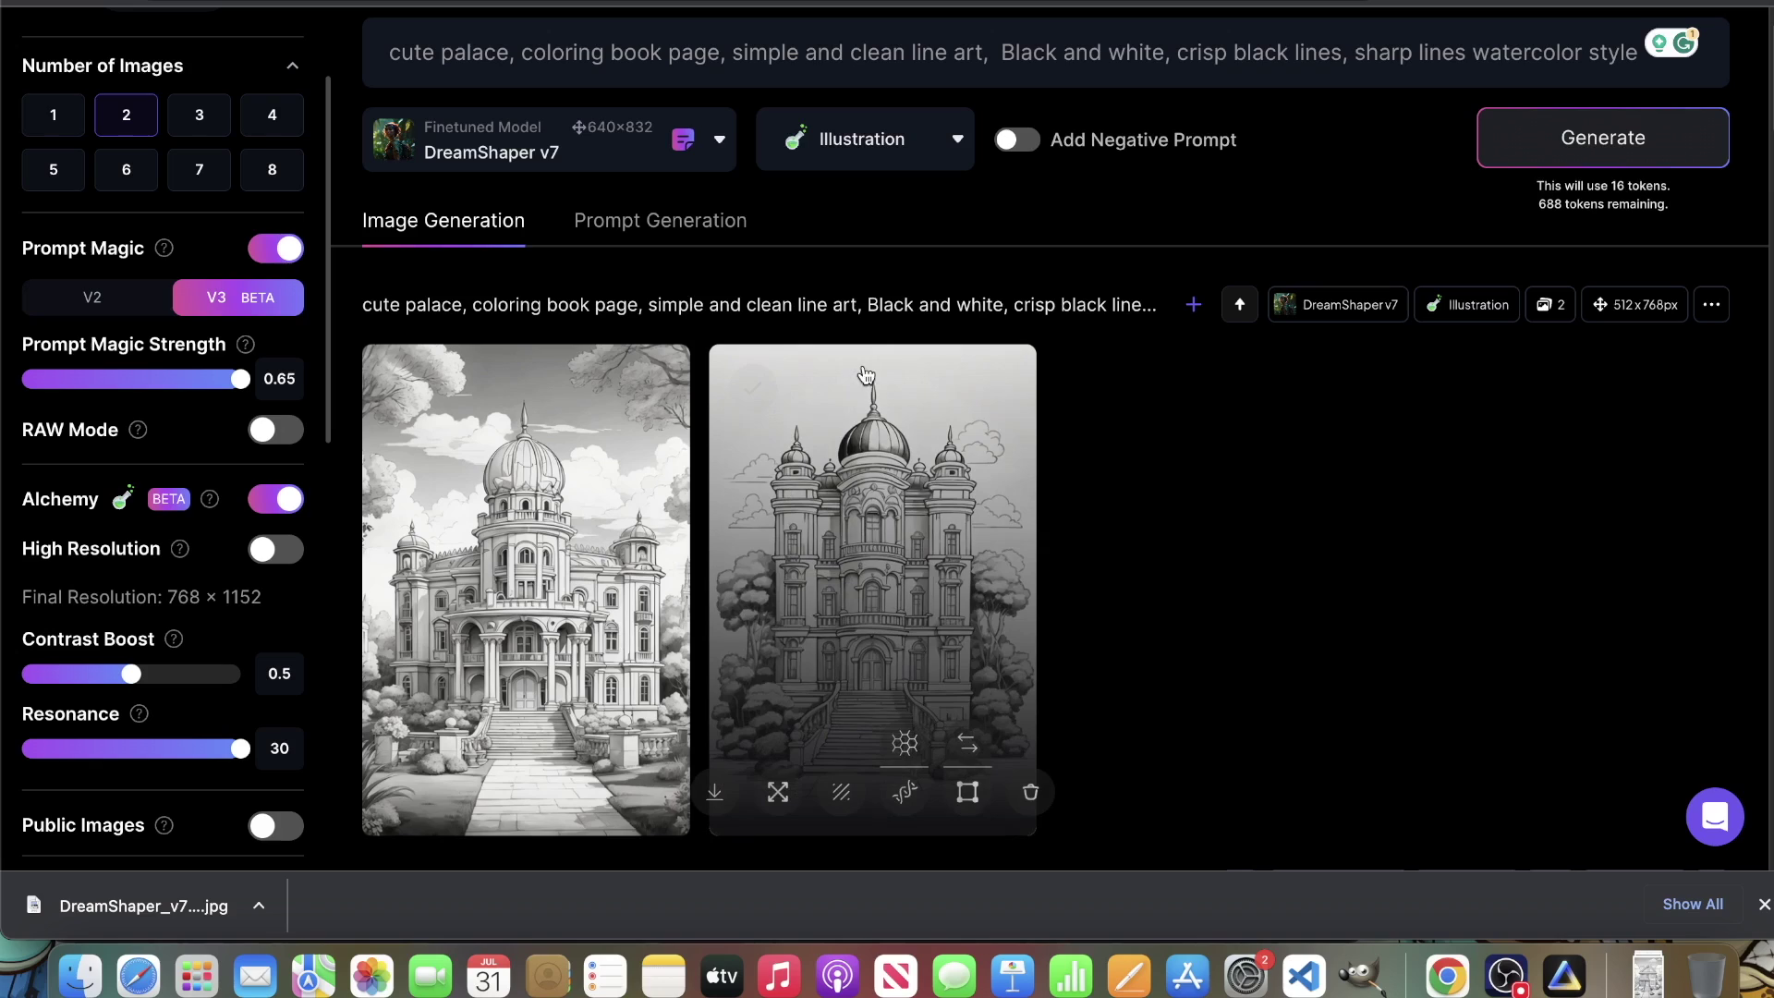
# Step: Examine the castle image with the blue sky from the Dynamic-style batch at enlarged size and close the preview
pyautogui.scroll(-2, 528, 699)
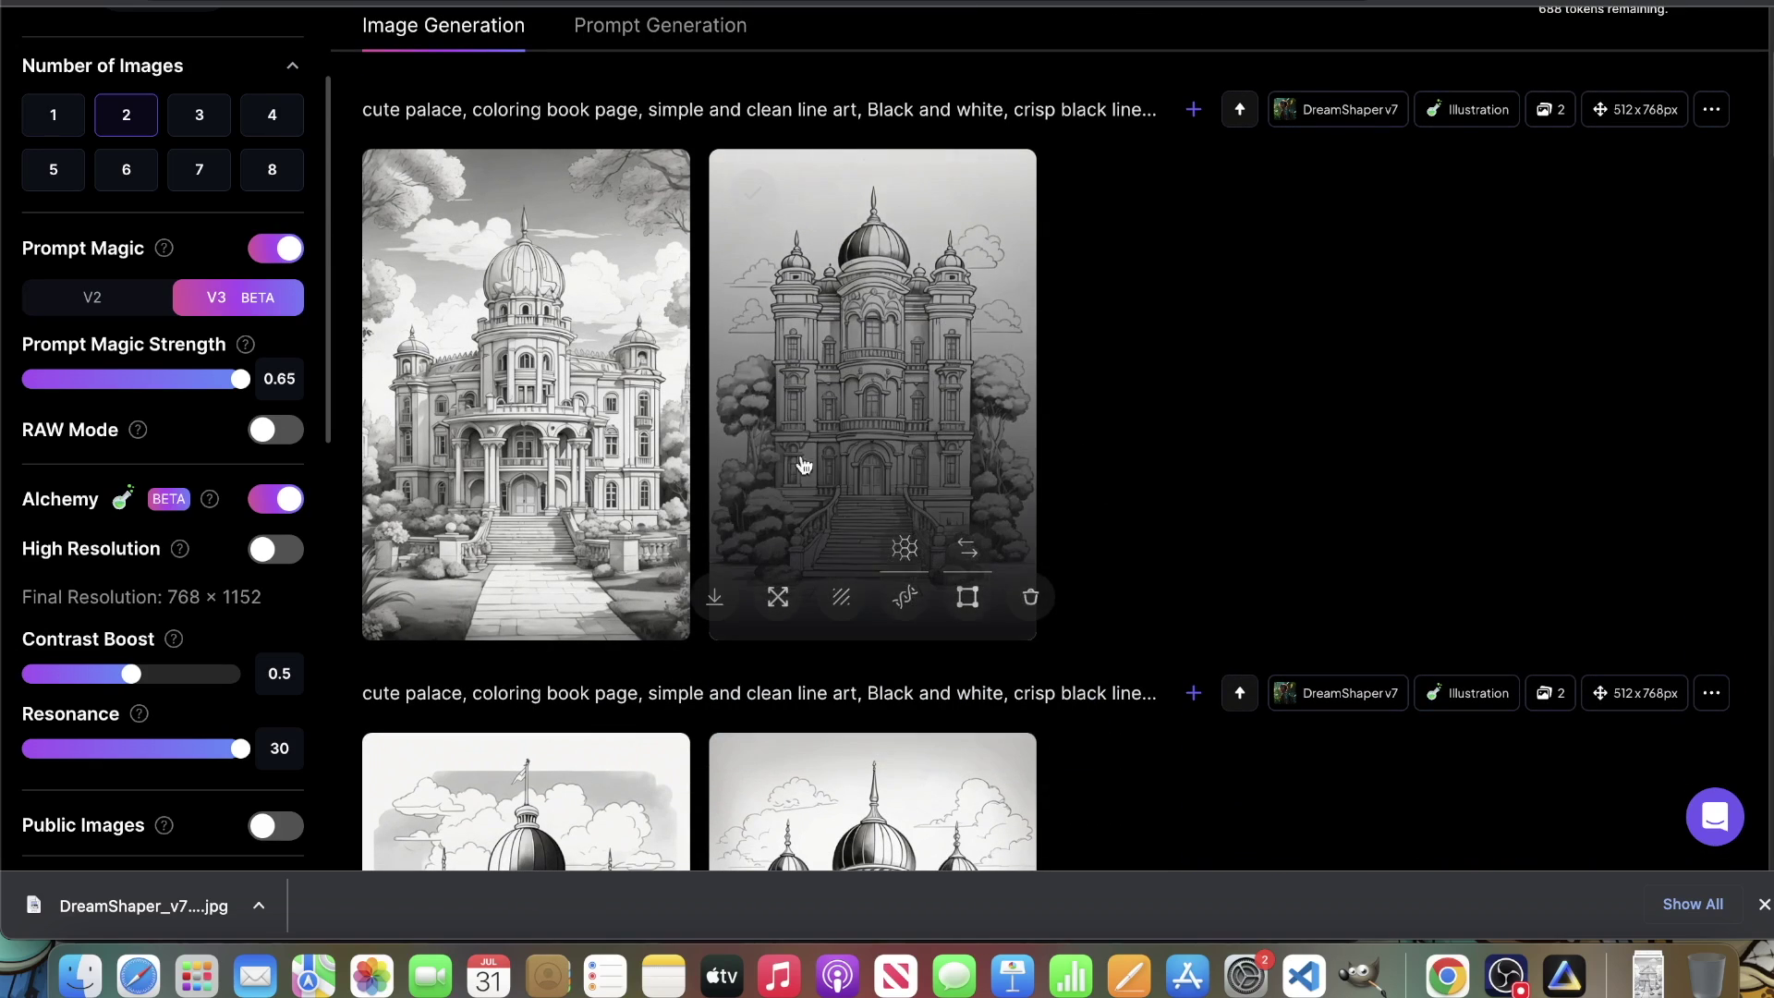
pyautogui.scroll(-7, 779, 444)
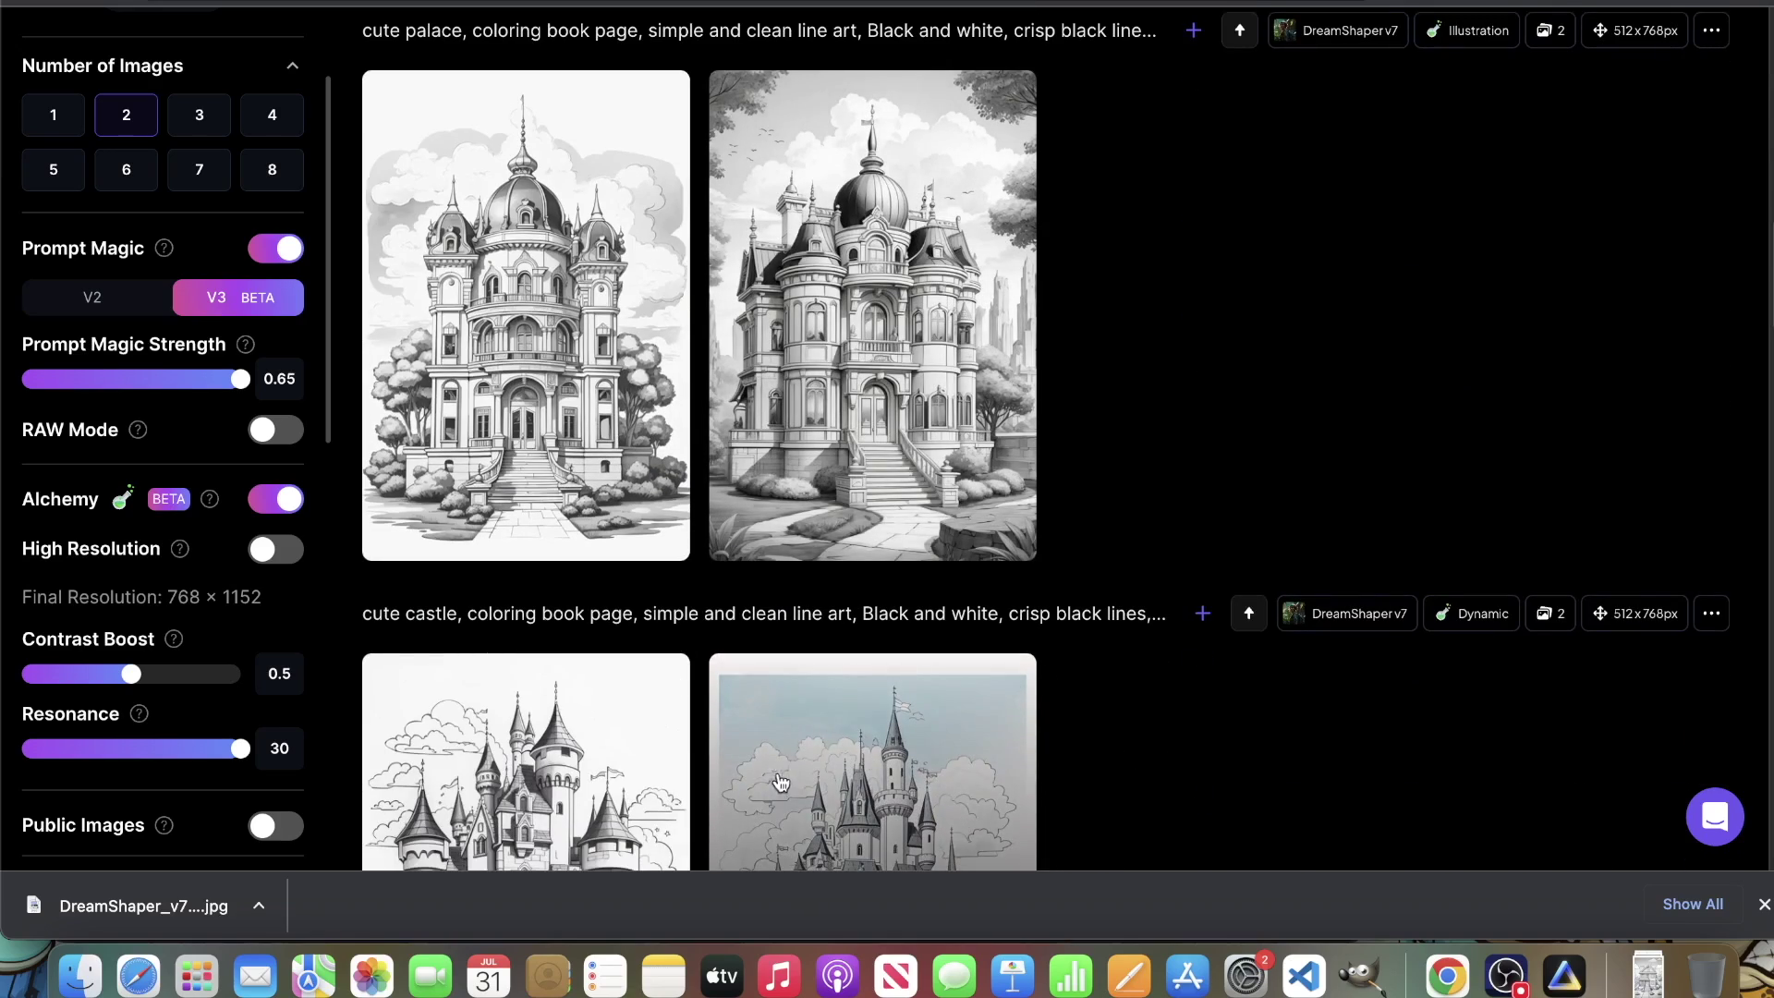
pyautogui.scroll(-5, 781, 783)
pyautogui.click(895, 358)
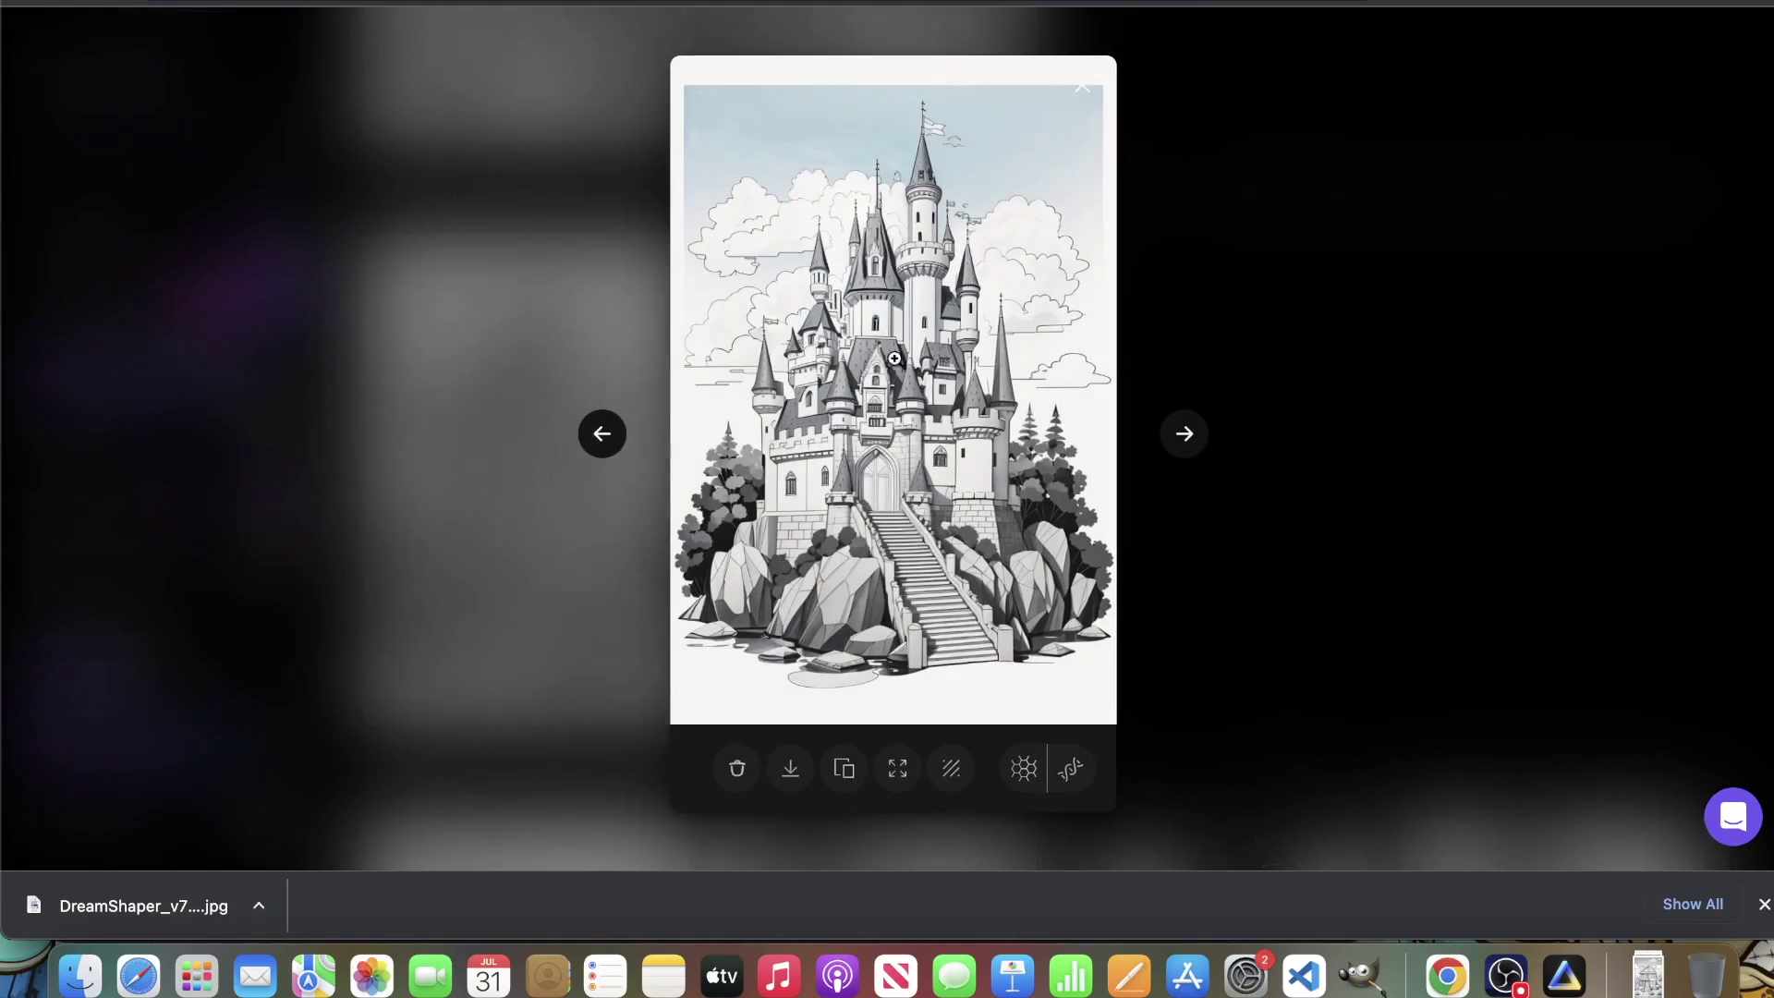
pyautogui.click(1276, 220)
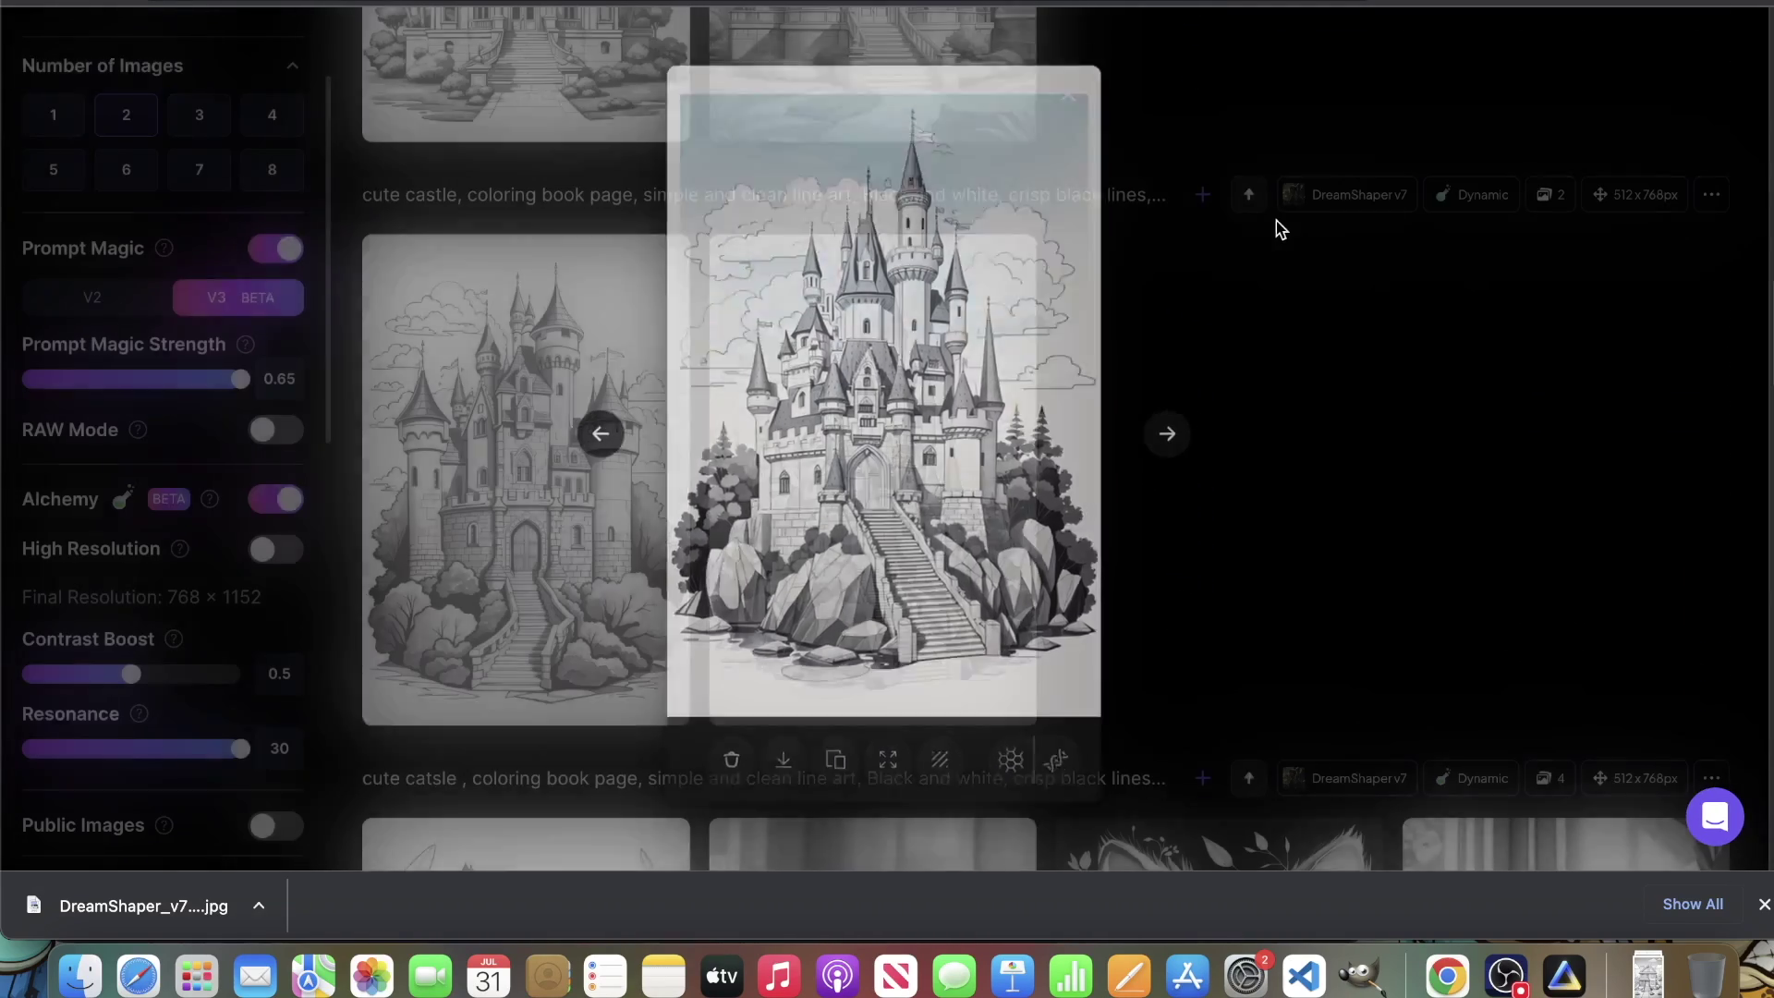
# Step: Switch to the Redbubble listing of the adult coloring Spiral Notebook and examine its cover design and product details
pyautogui.scroll(5, 1034, 667)
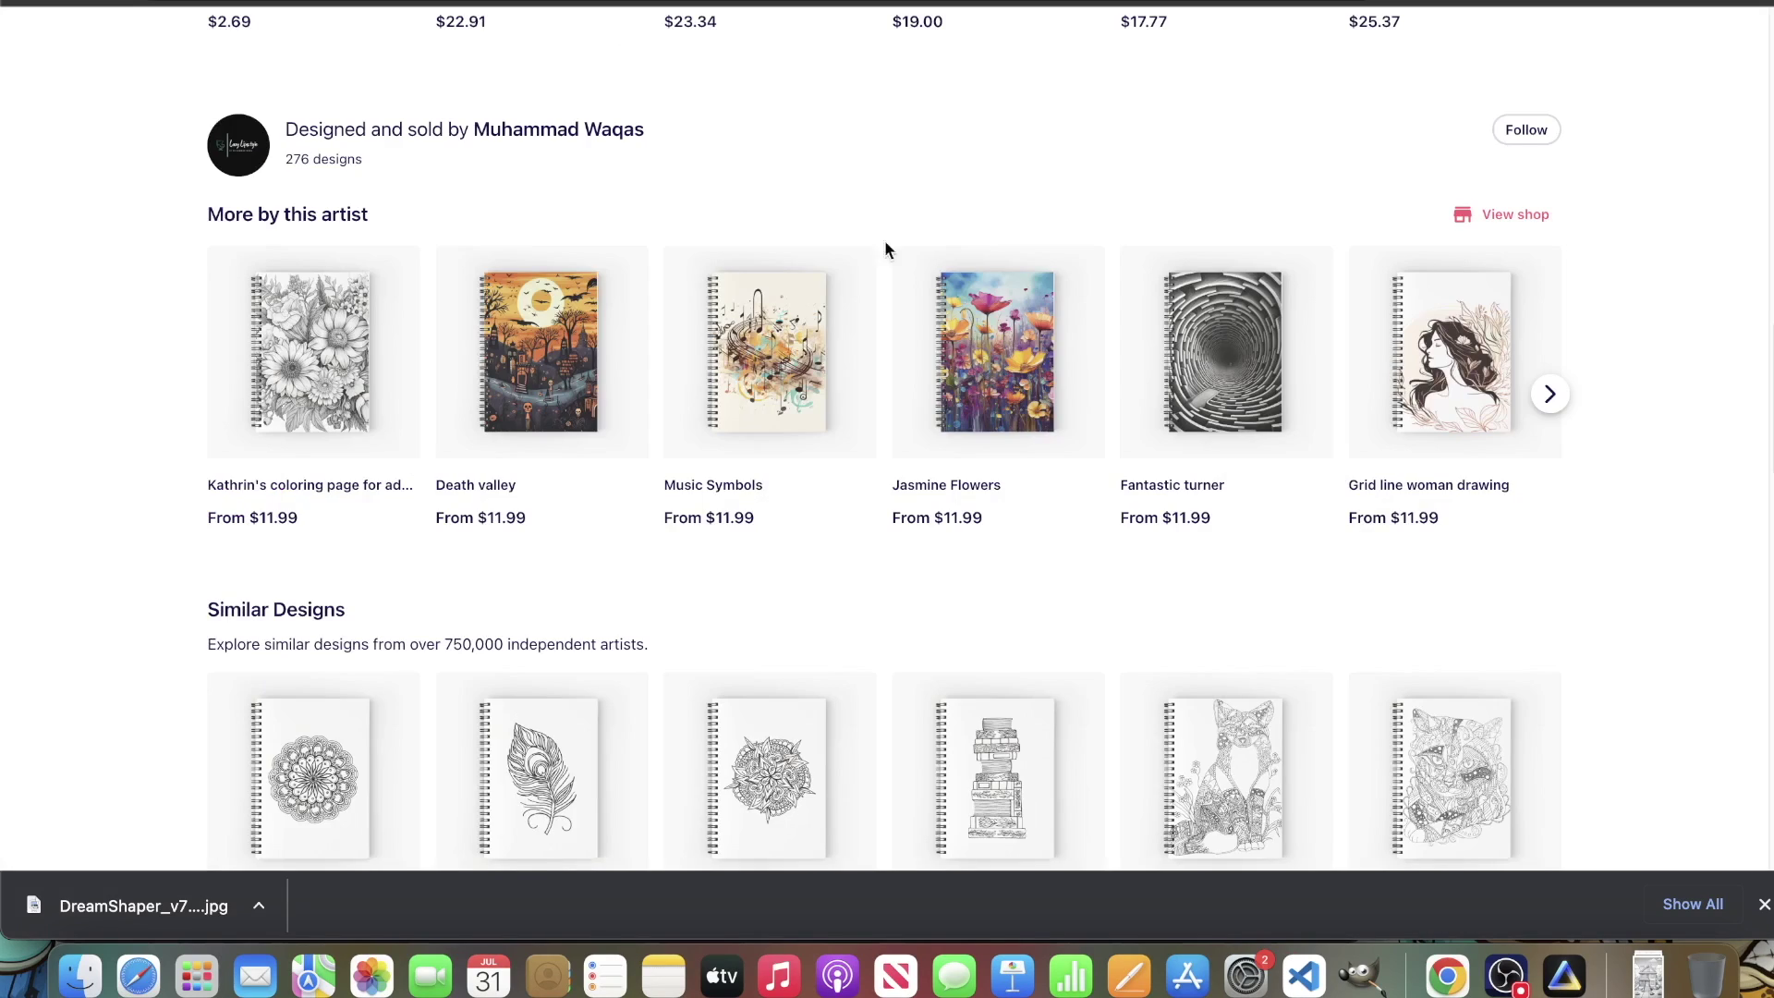
pyautogui.scroll(15, 696, 543)
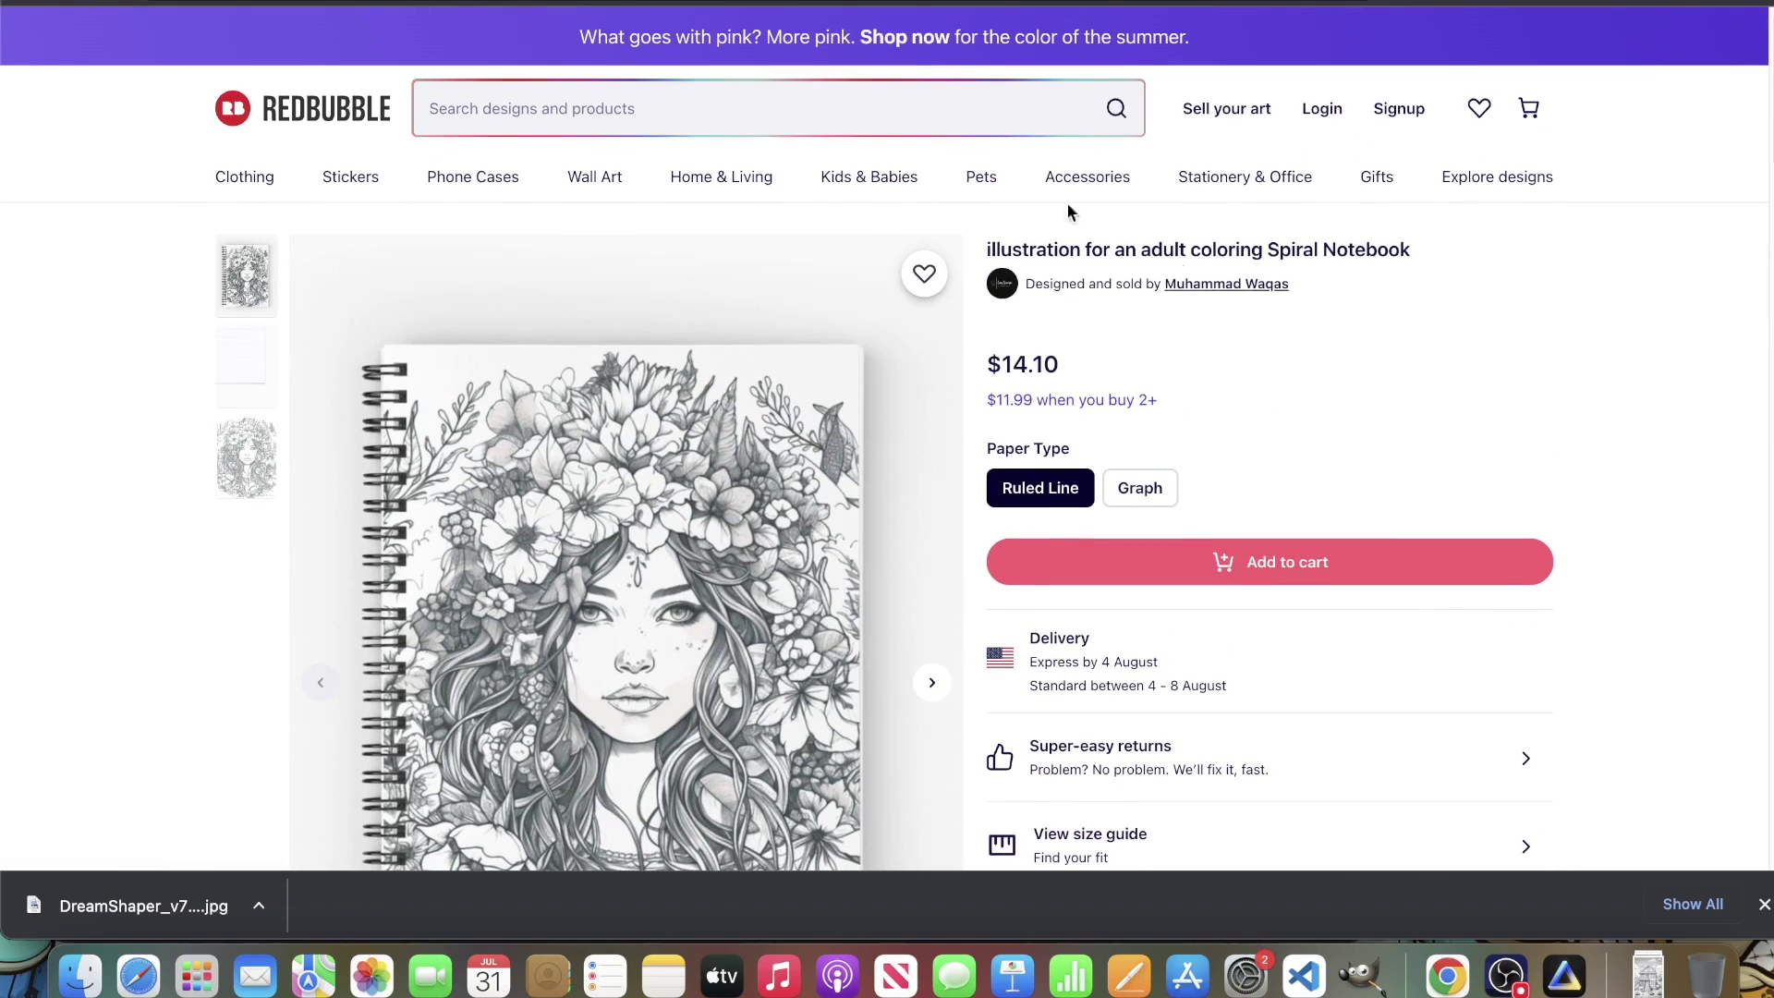
pyautogui.scroll(-2, 947, 428)
pyautogui.scroll(-3, 947, 427)
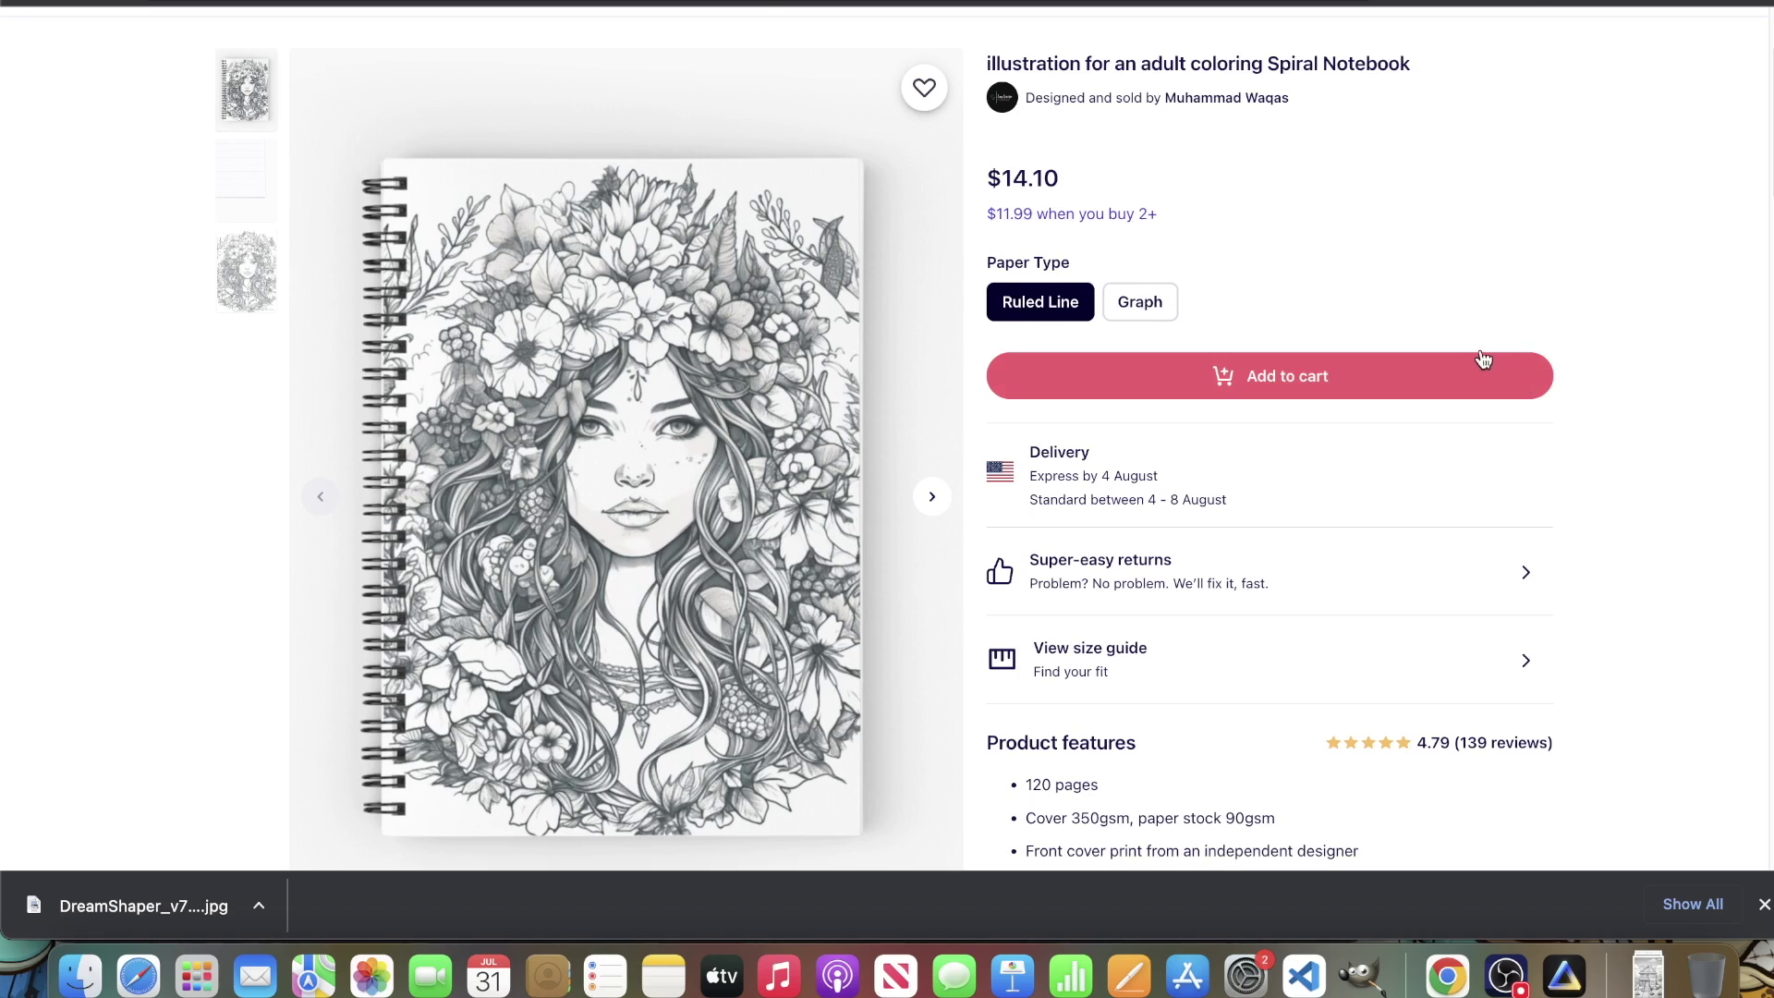
pyautogui.scroll(3, 1480, 357)
pyautogui.scroll(-5, 629, 563)
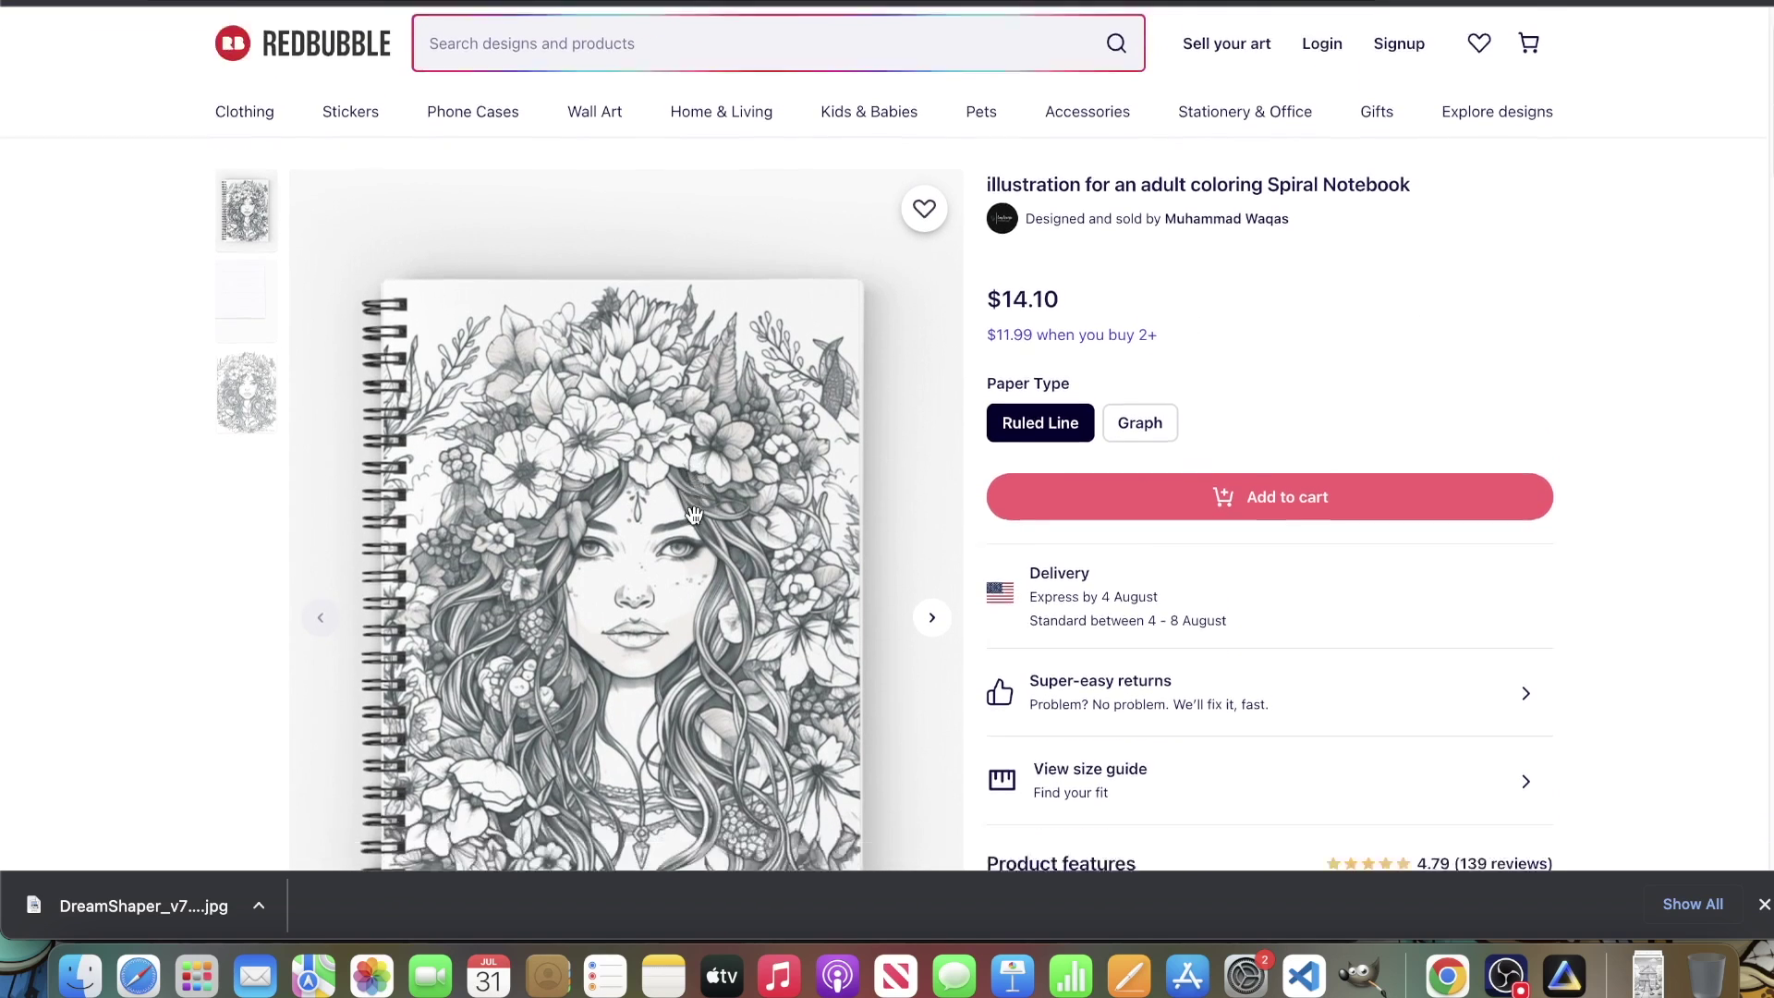
pyautogui.scroll(2, 695, 523)
pyautogui.scroll(1, 695, 523)
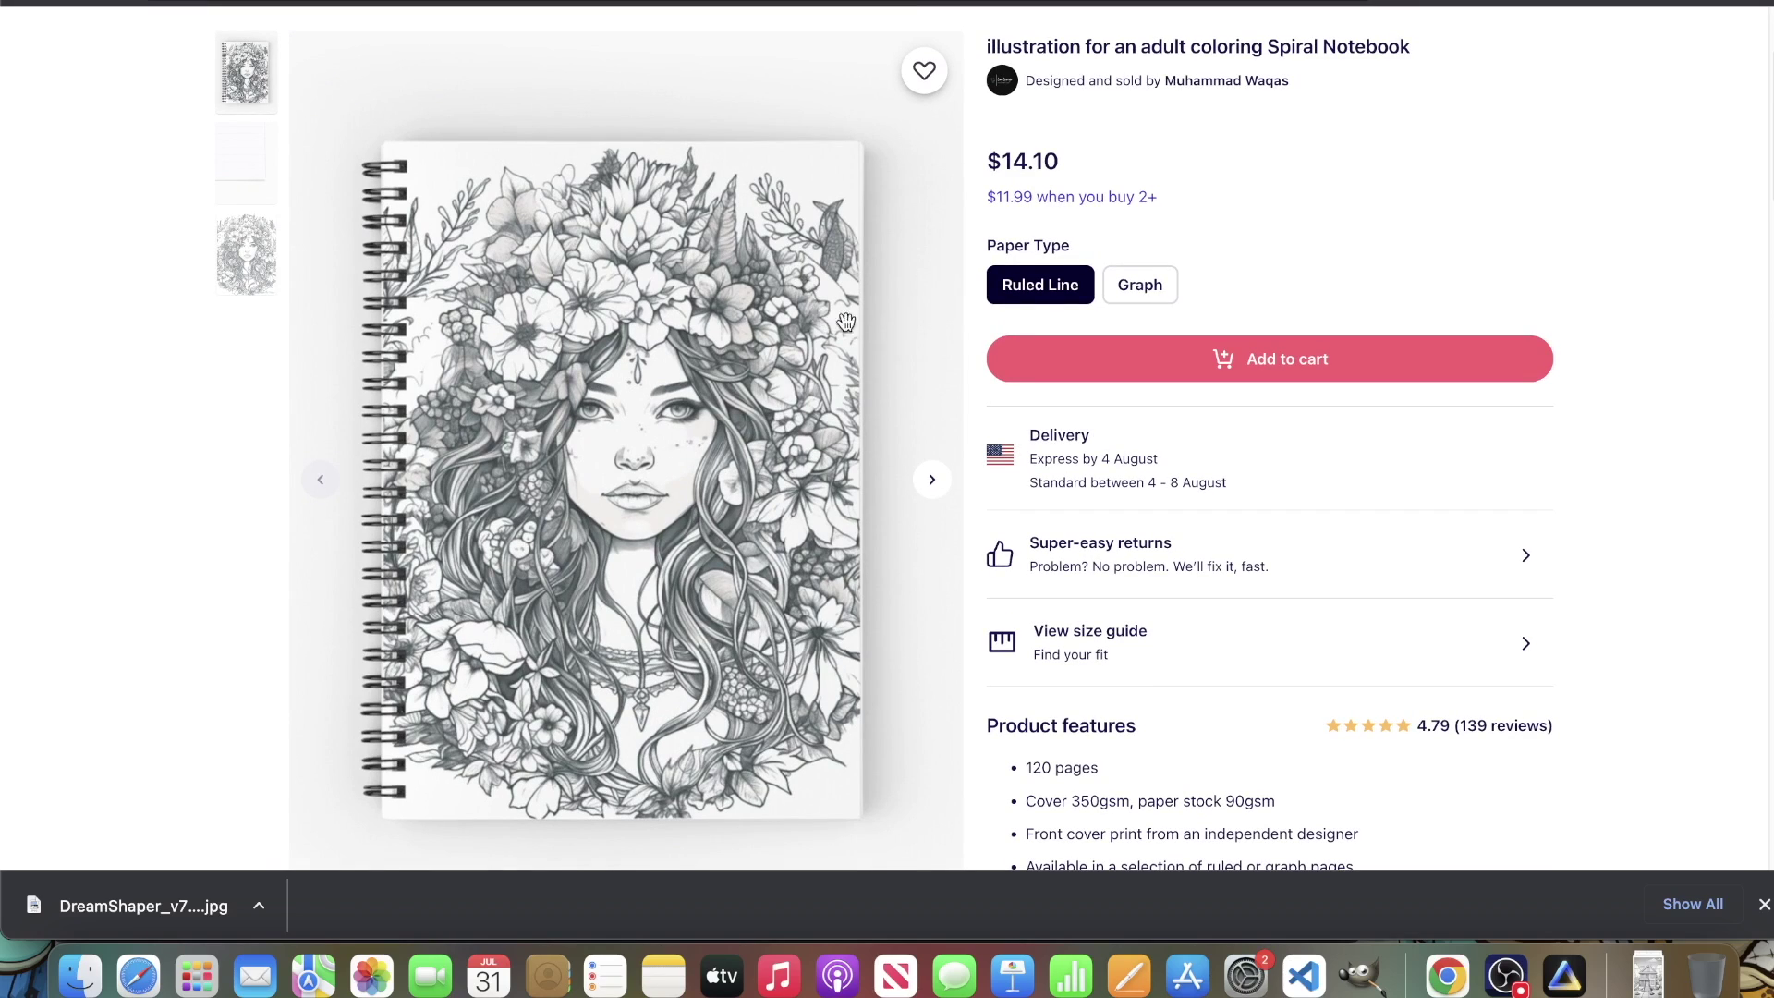
# Step: Browse the notebook listing's other product versions, the artist's further designs and the Similar Designs section
pyautogui.moveTo(1297, 48); pyautogui.dragTo(1458, 64)
pyautogui.click(1458, 131)
pyautogui.scroll(-10, 748, 308)
pyautogui.scroll(10, 780, 328)
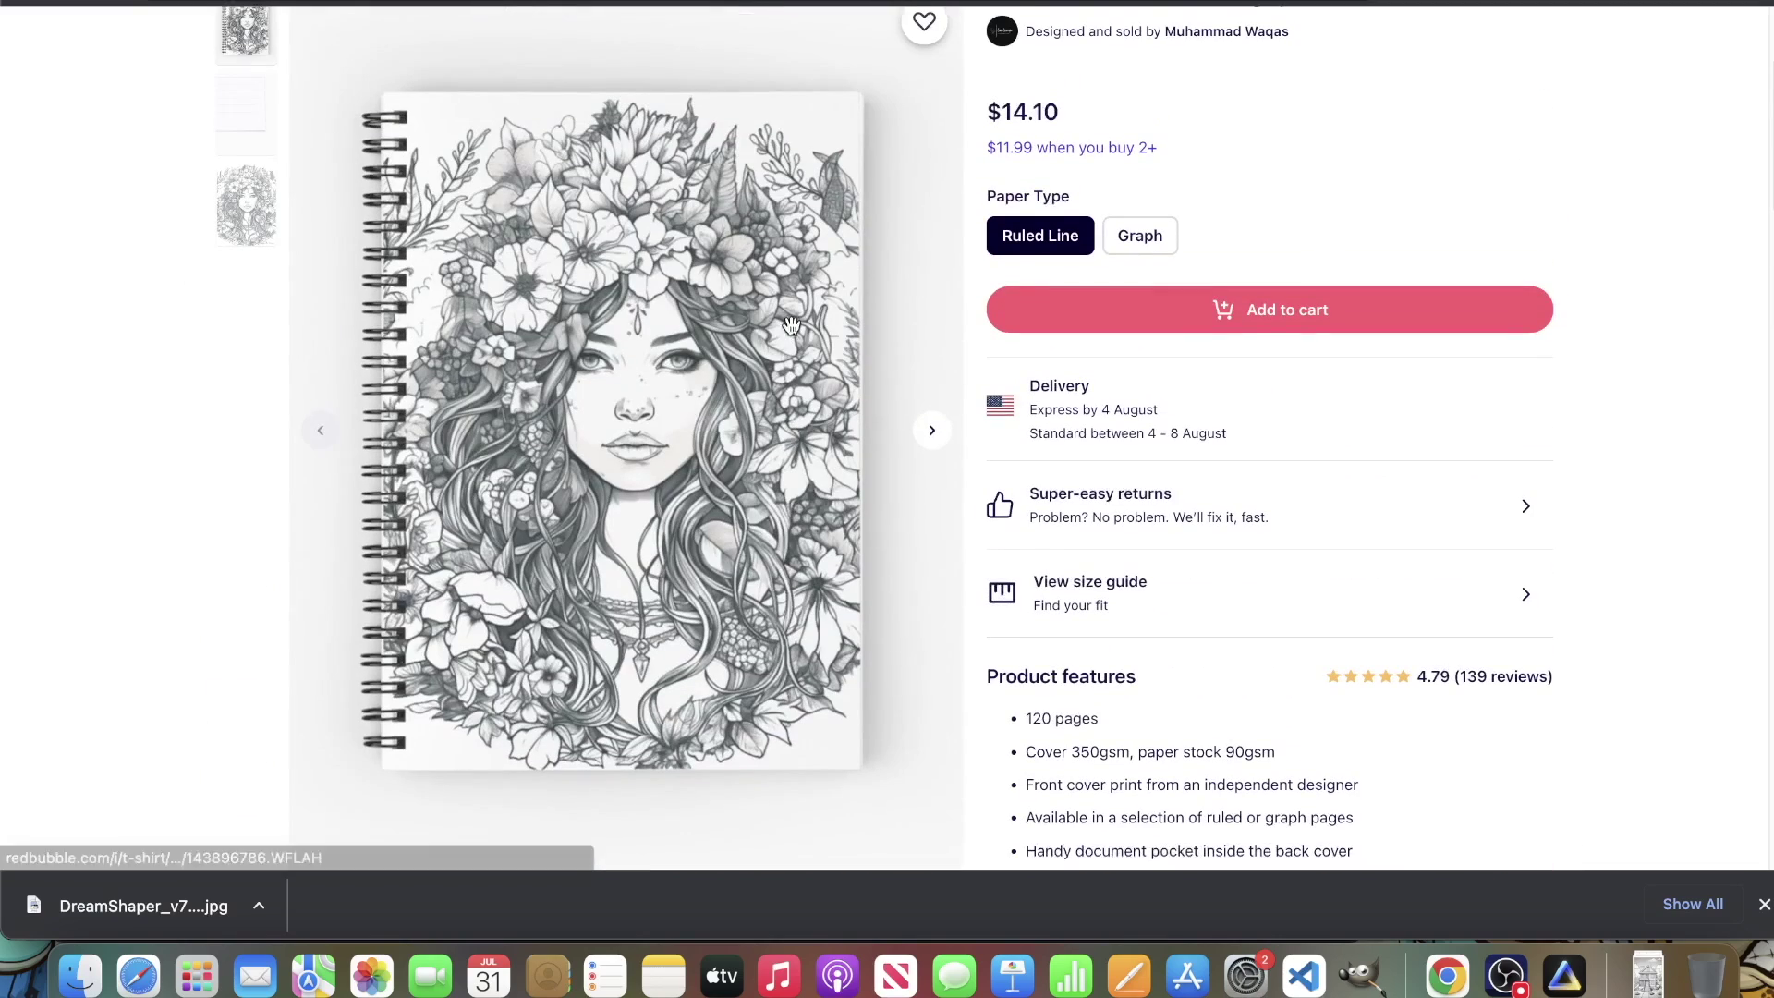
pyautogui.scroll(-10, 792, 323)
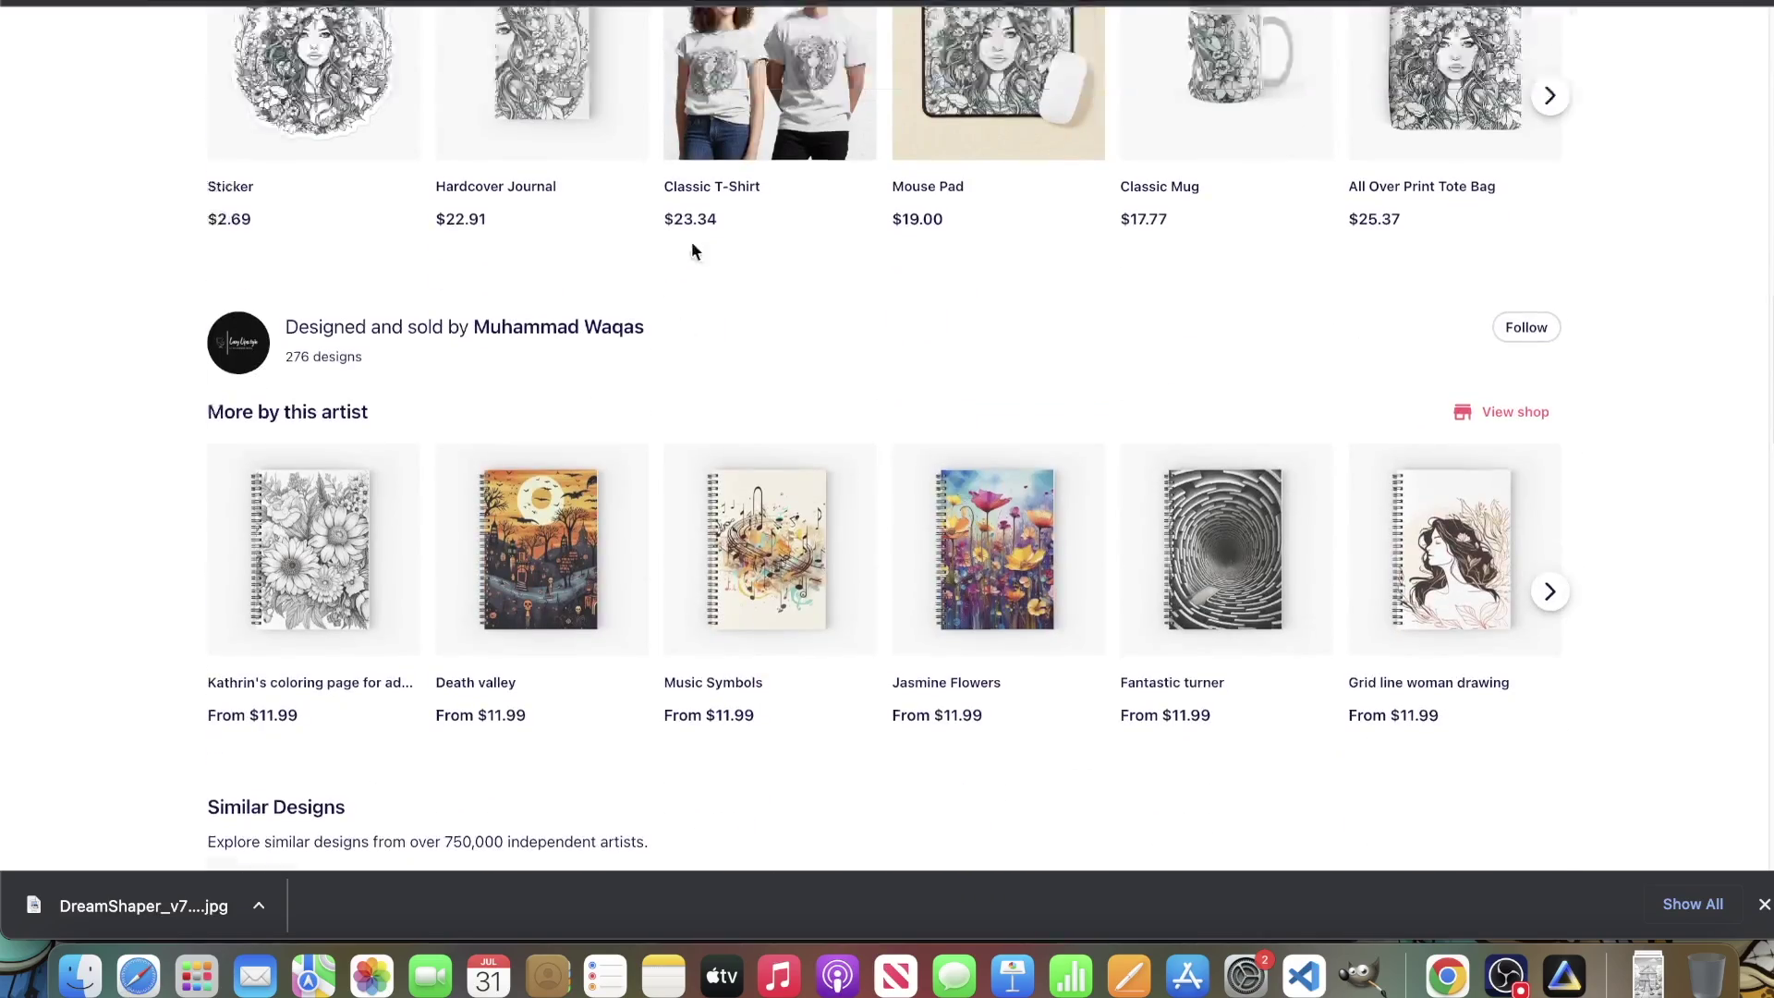
pyautogui.scroll(10, 684, 255)
pyautogui.scroll(-15, 662, 348)
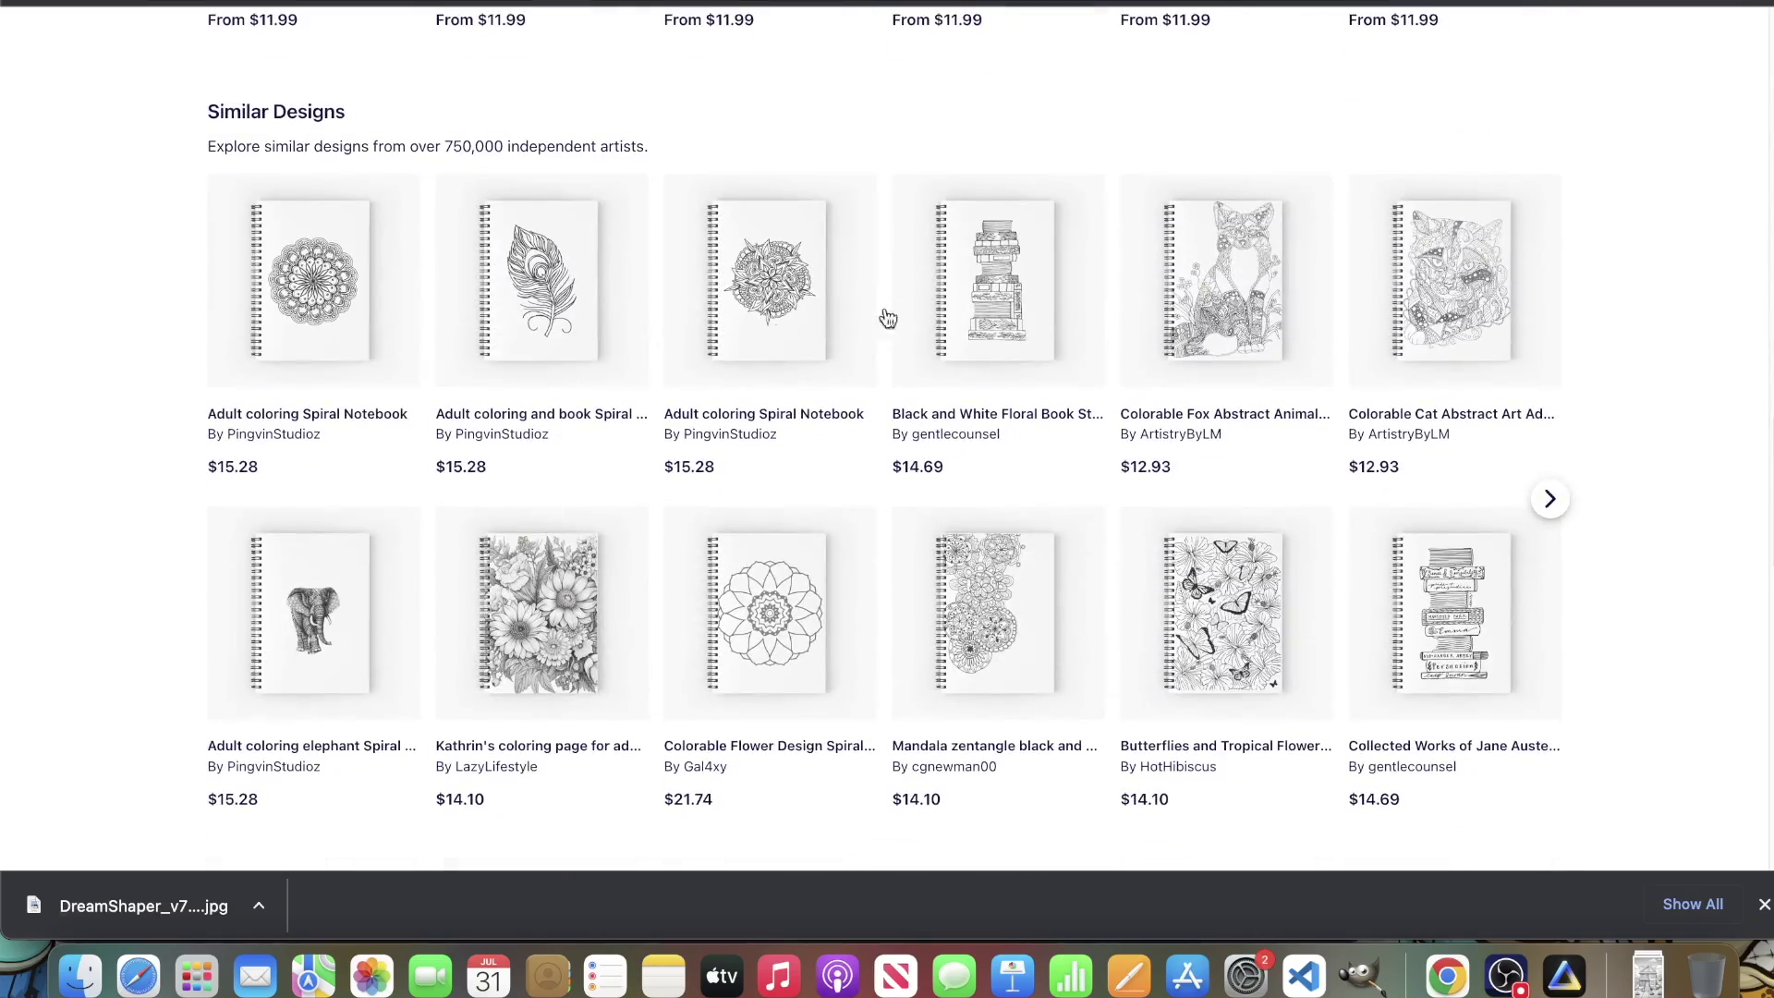
pyautogui.scroll(1, 333, 476)
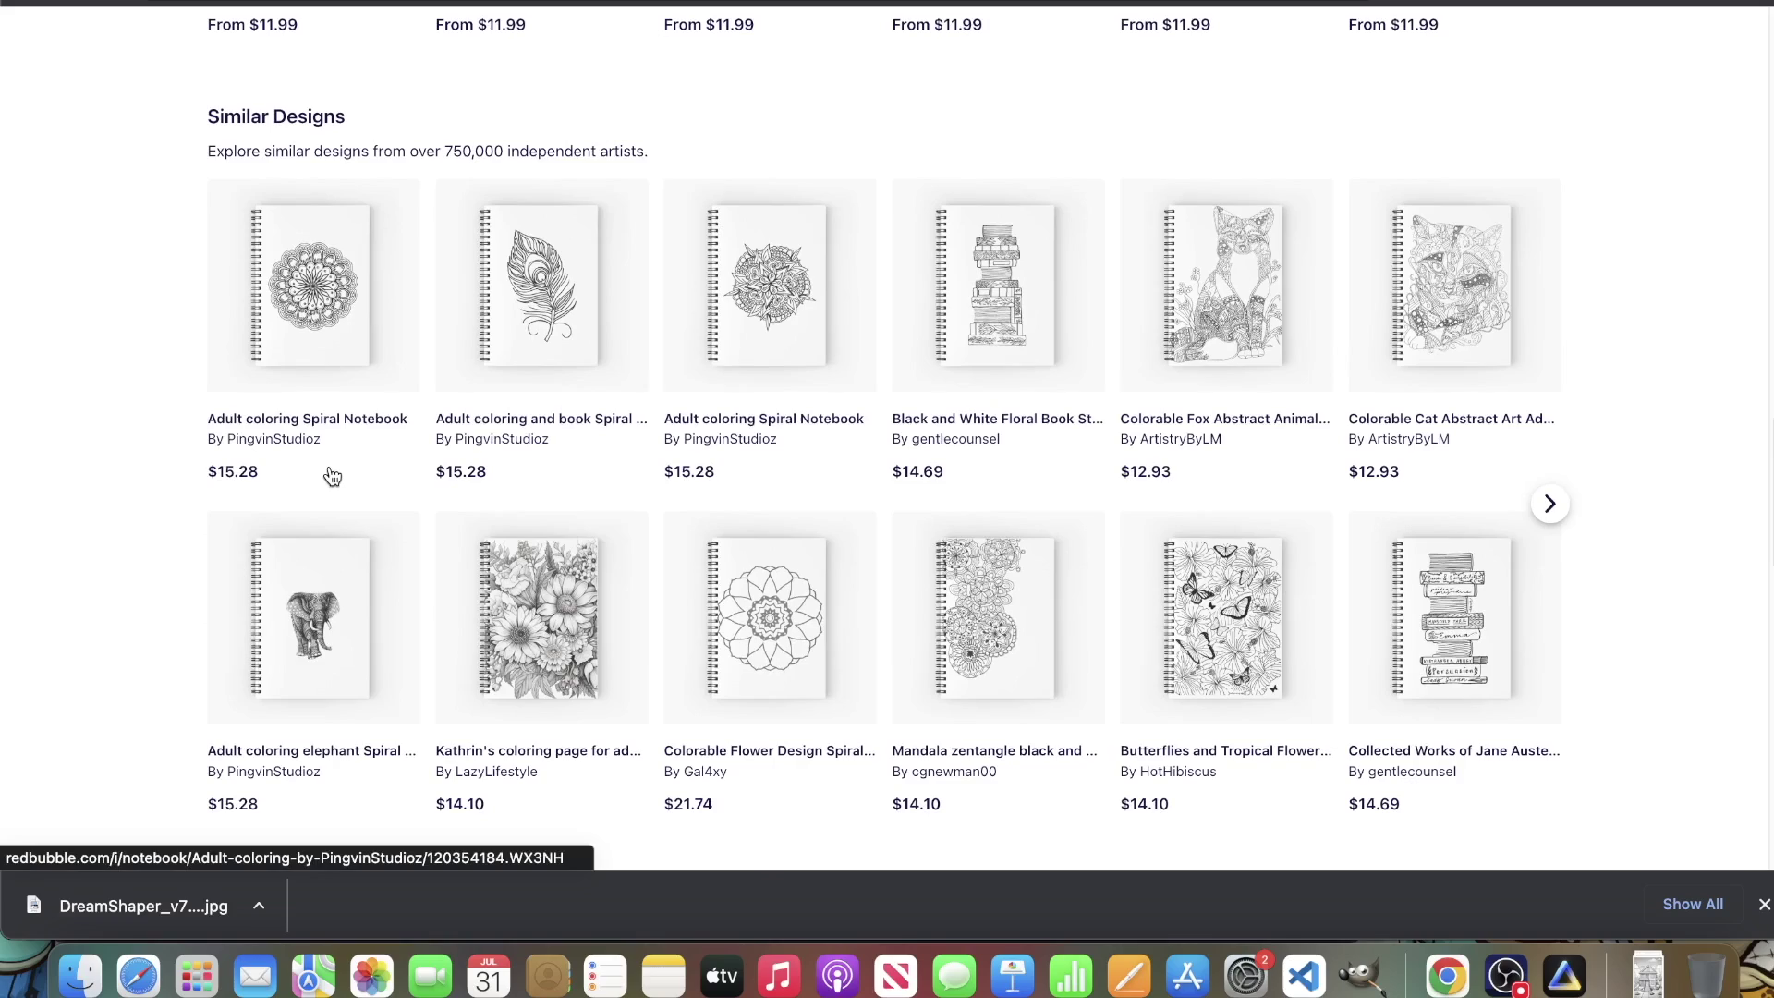
pyautogui.scroll(2, 332, 476)
pyautogui.scroll(6, 333, 475)
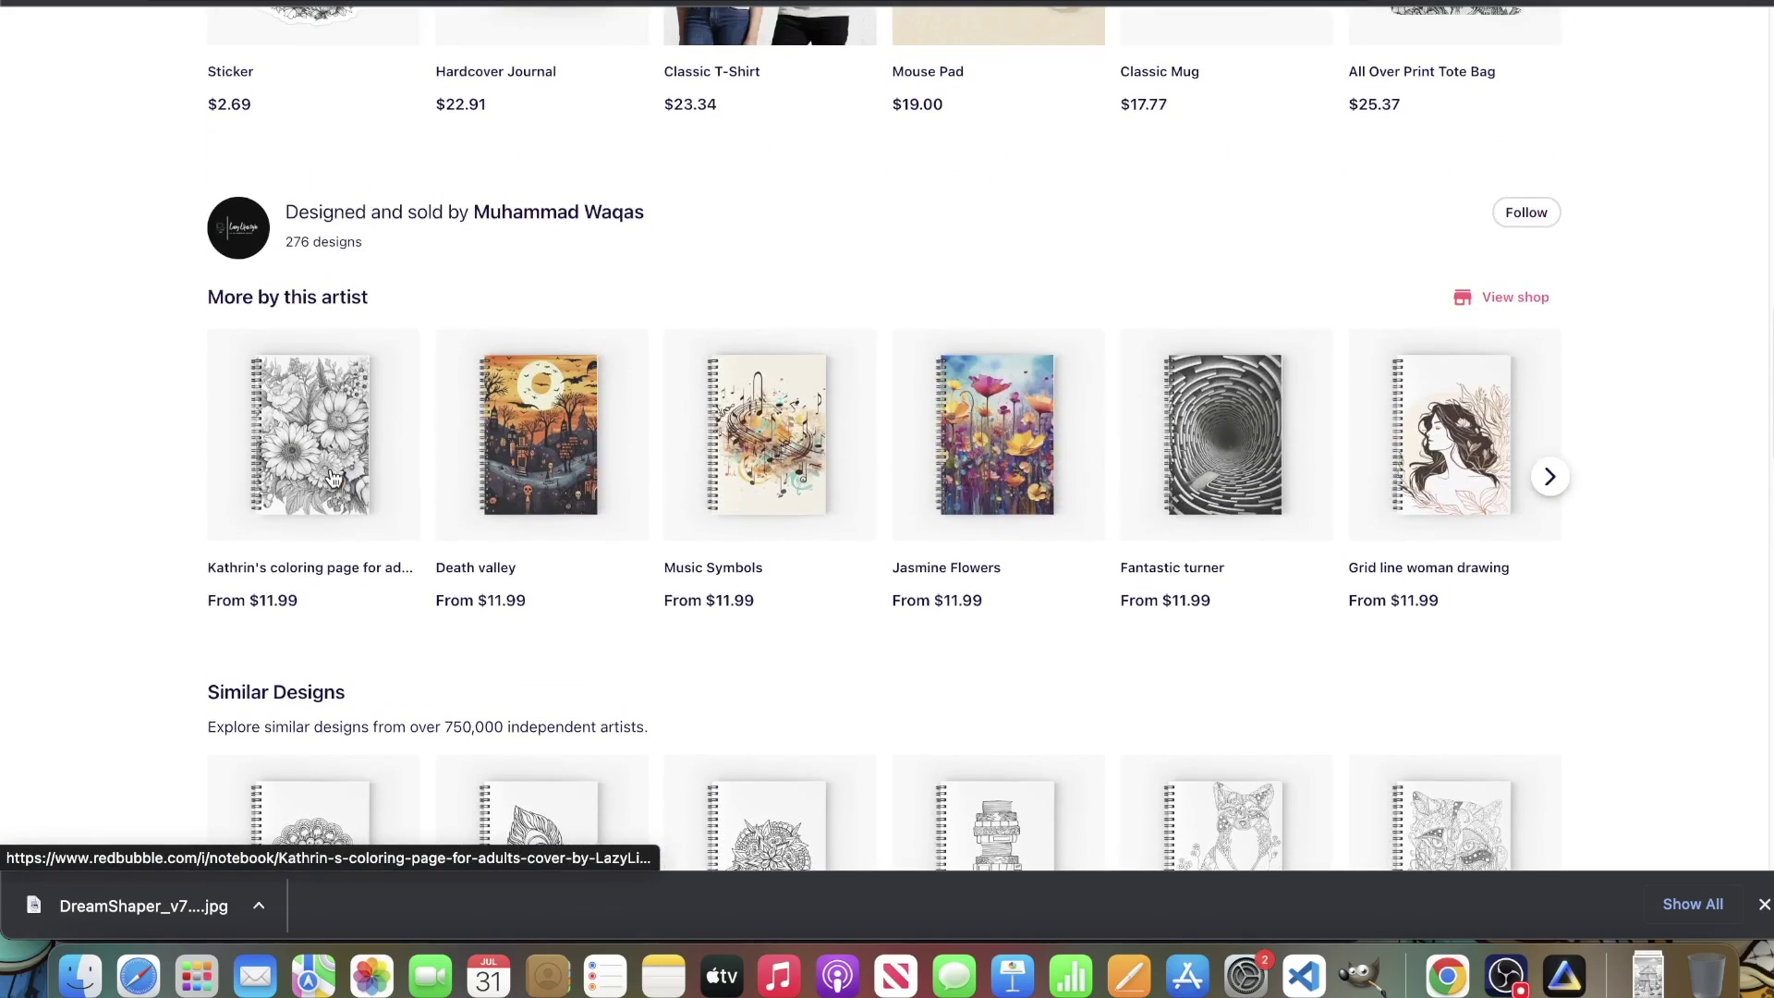
pyautogui.scroll(15, 333, 476)
pyautogui.scroll(4, 727, 259)
pyautogui.scroll(-5, 727, 259)
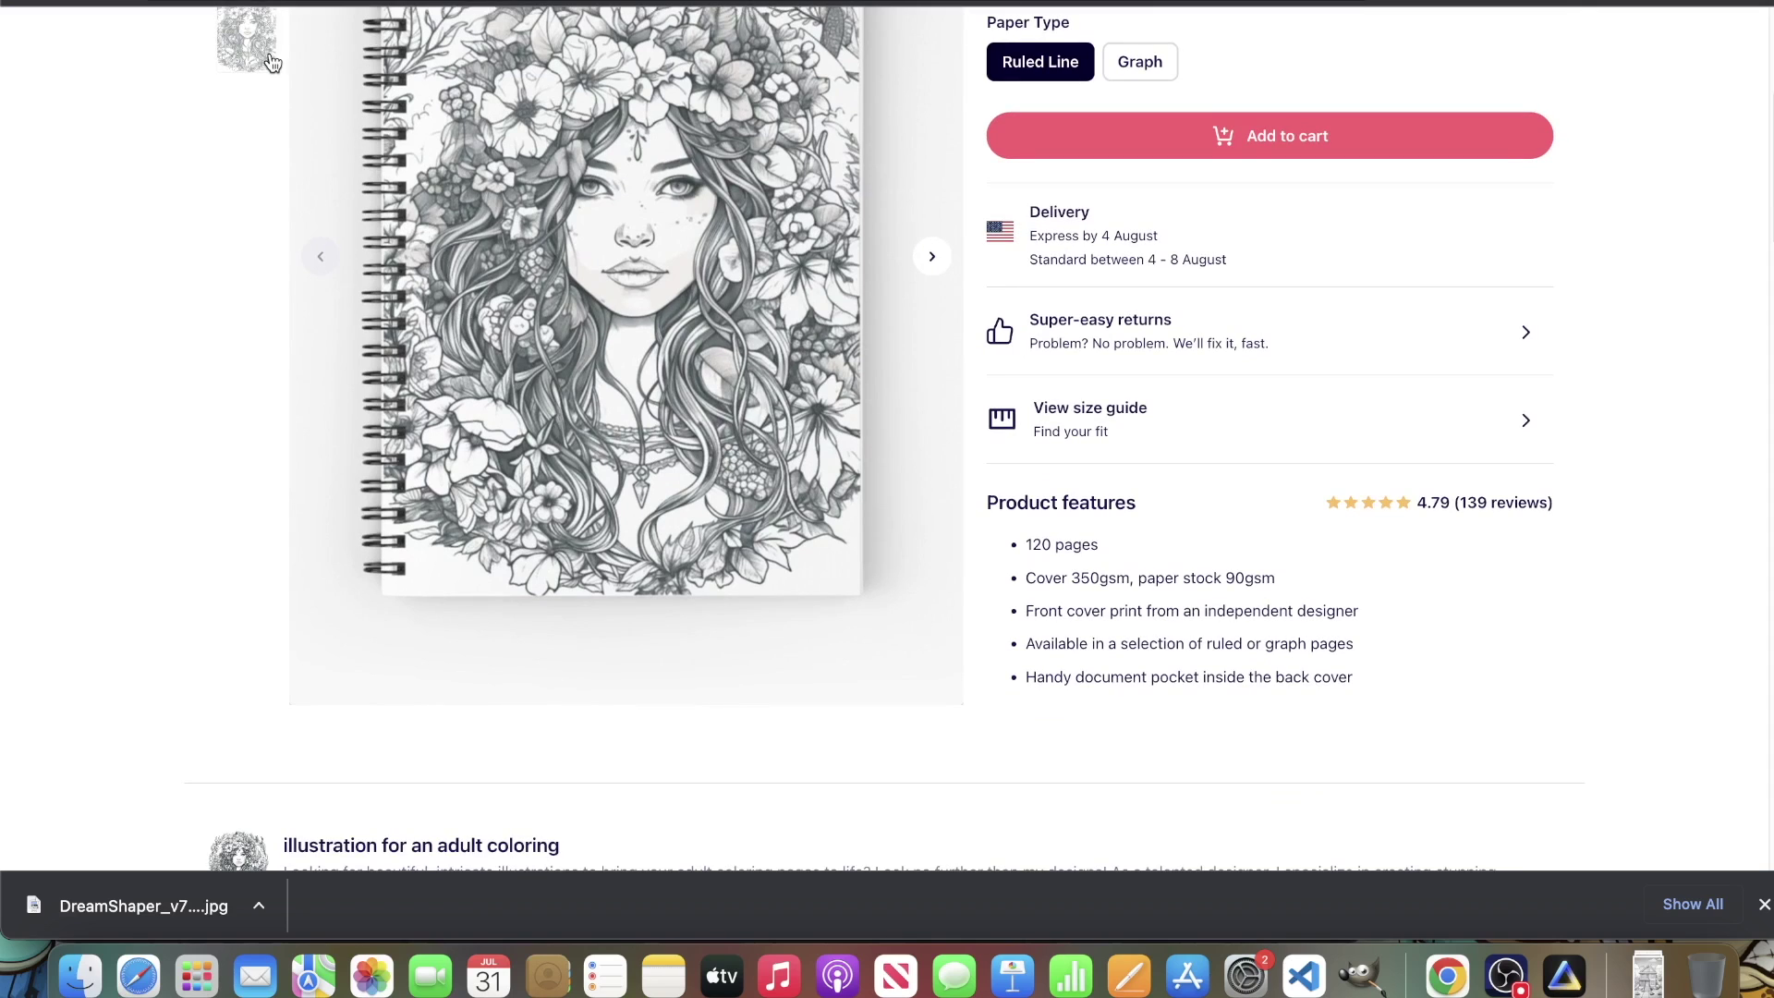
# Step: Display the notebook's flat cover artwork in the gallery and look over the products it is also available on
pyautogui.click(269, 59)
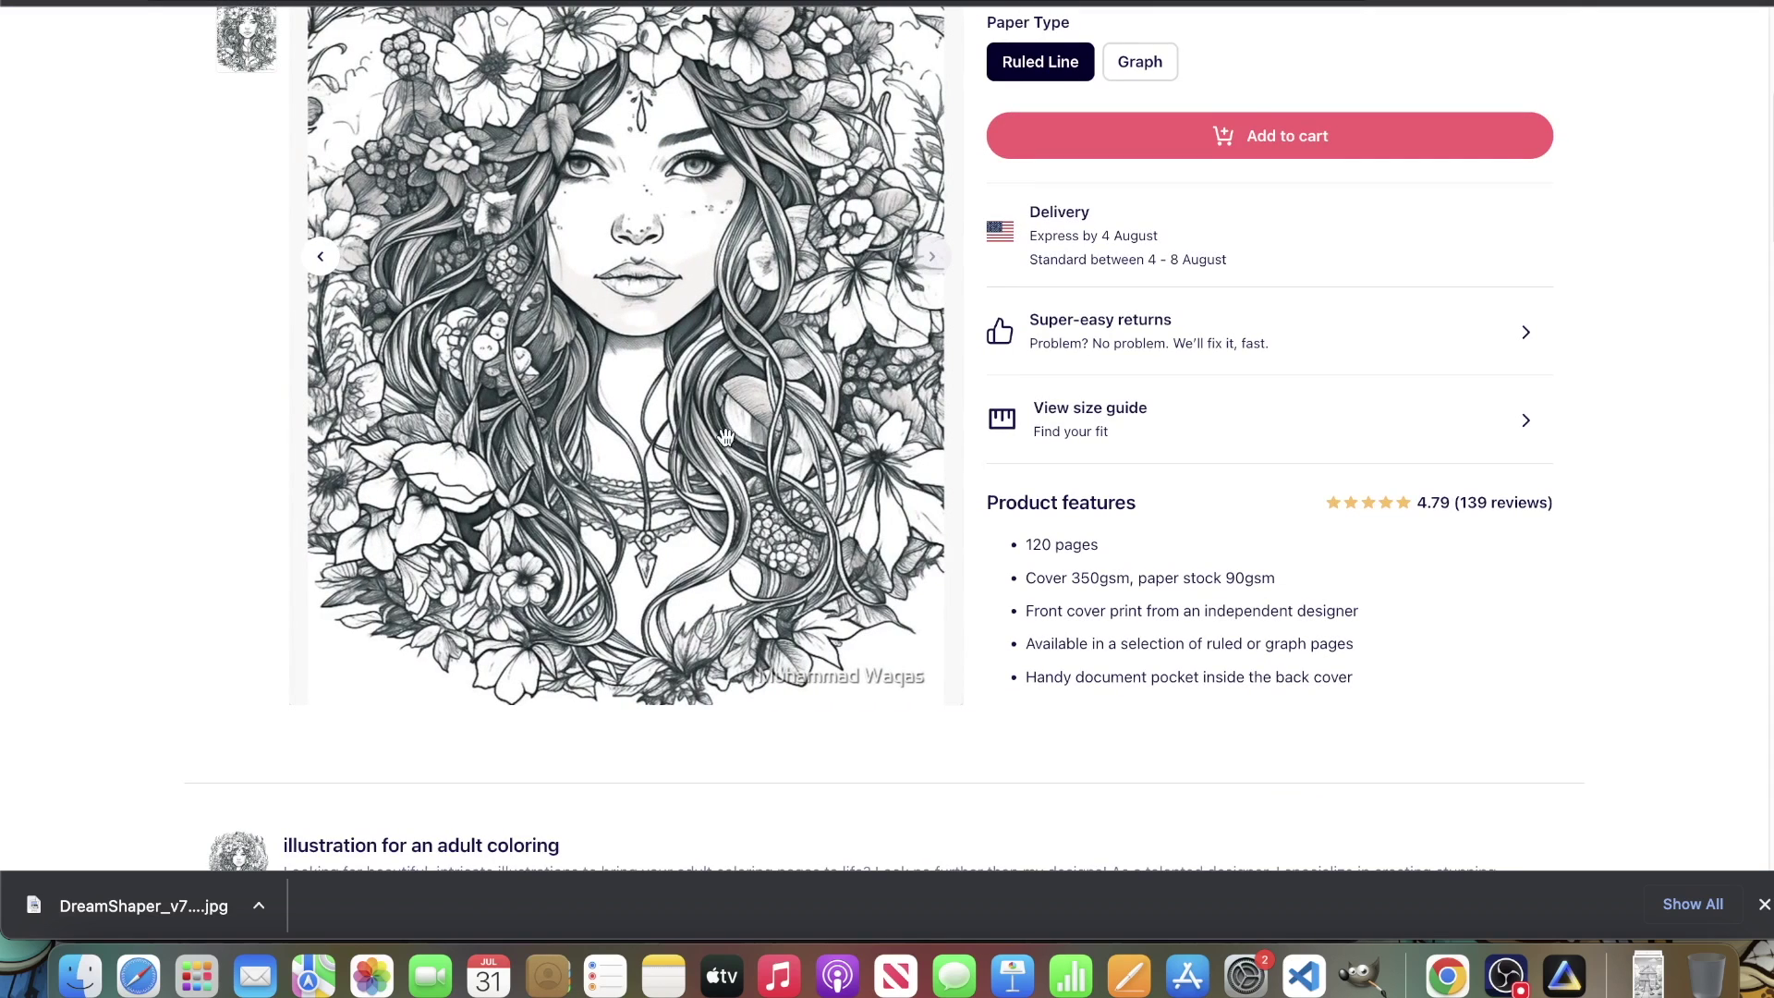
pyautogui.scroll(2, 725, 436)
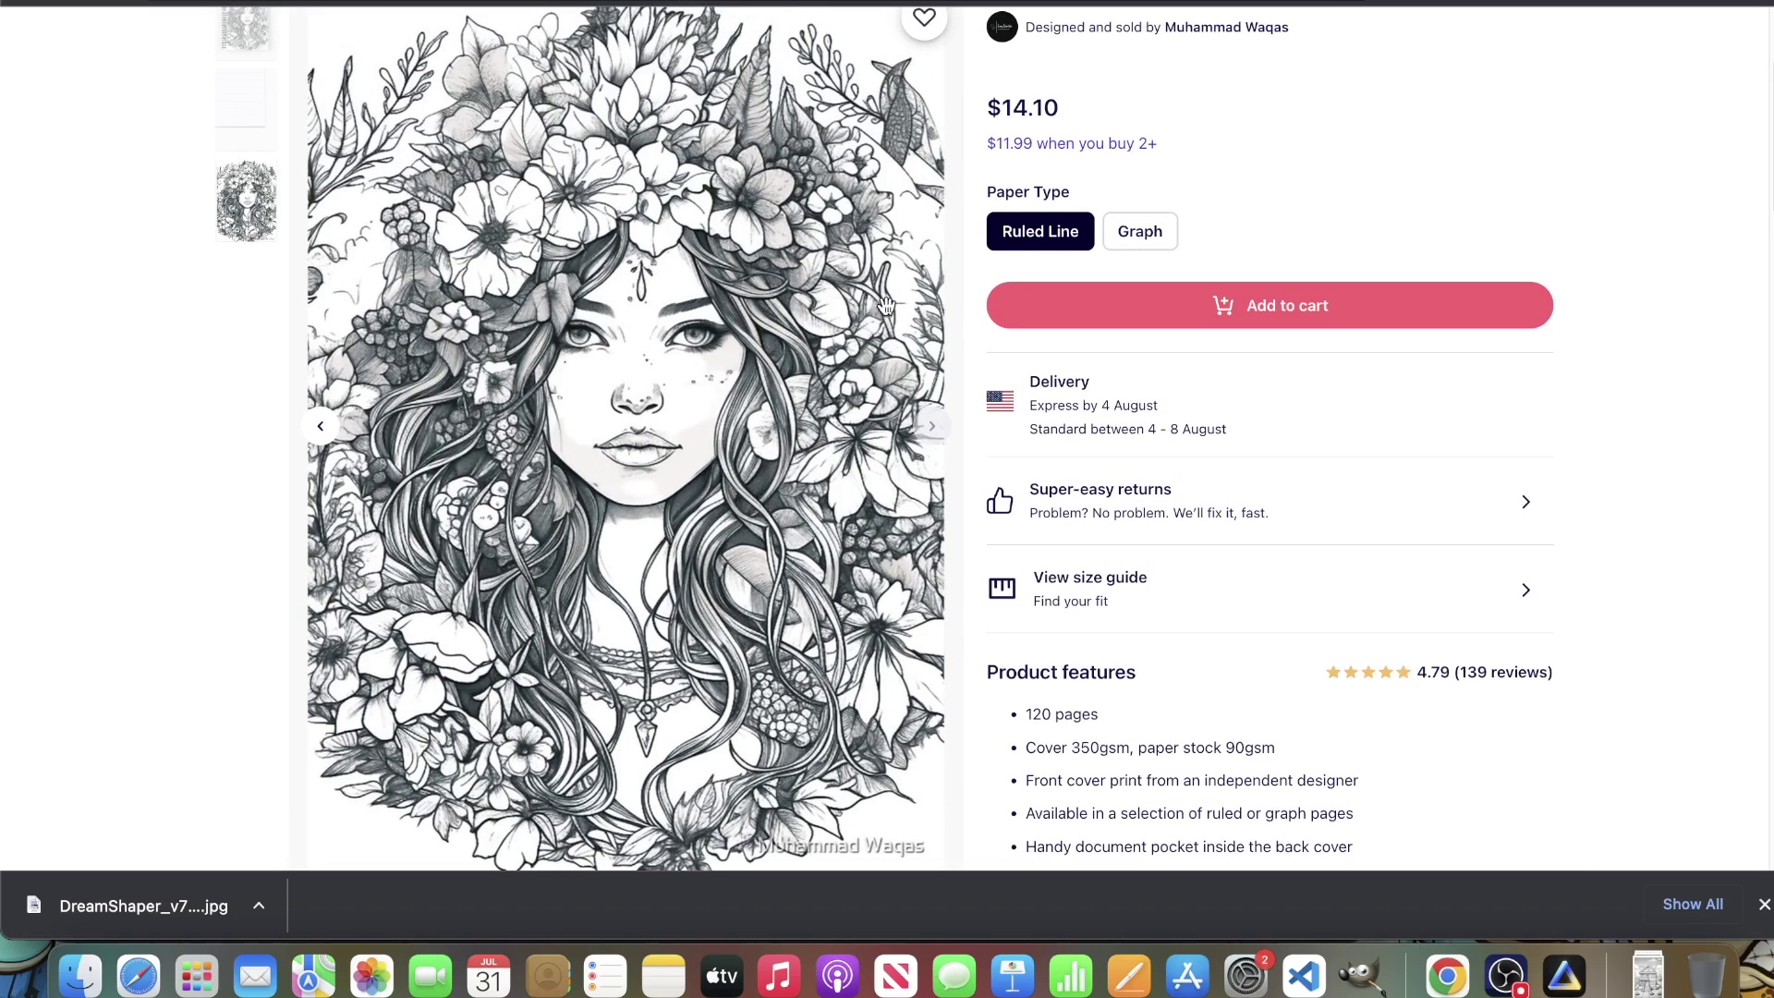
pyautogui.scroll(-2, 887, 305)
pyautogui.scroll(-6, 619, 271)
pyautogui.scroll(-3, 620, 271)
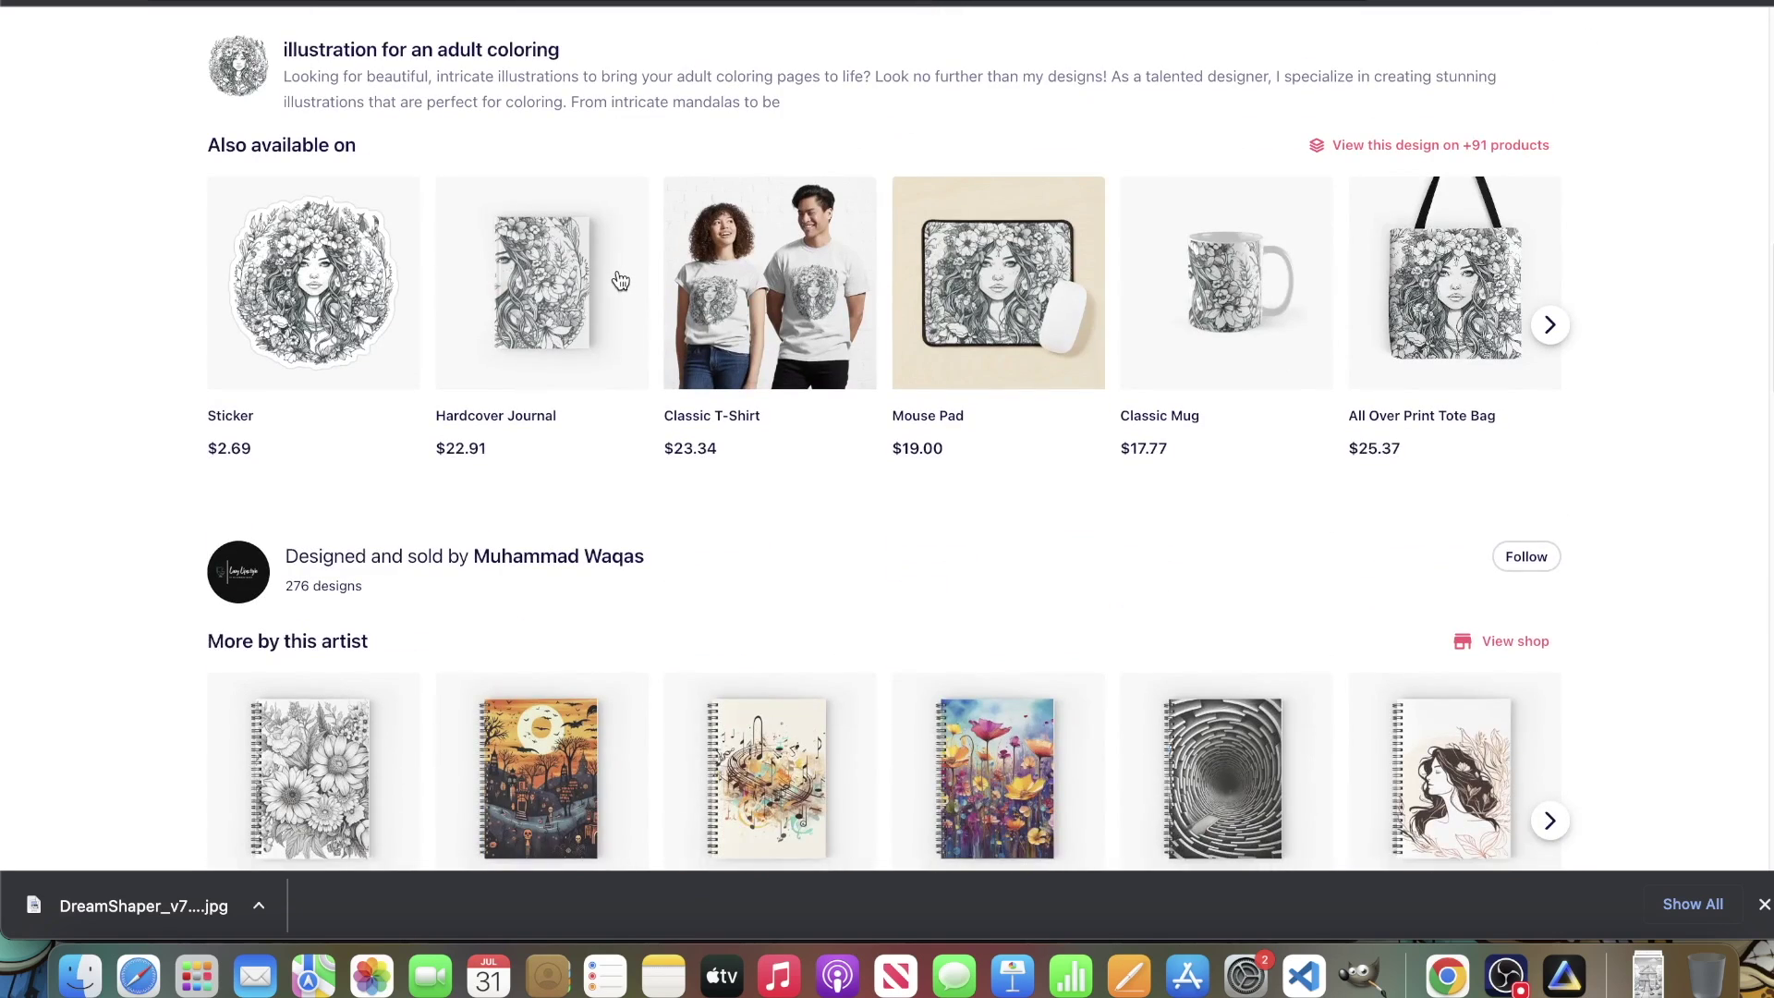
# Step: Open the design's Hardcover Journal in a new tab, view its three gallery images and return to the notebook listing
pyautogui.rightClick(539, 256)
pyautogui.click(693, 258)
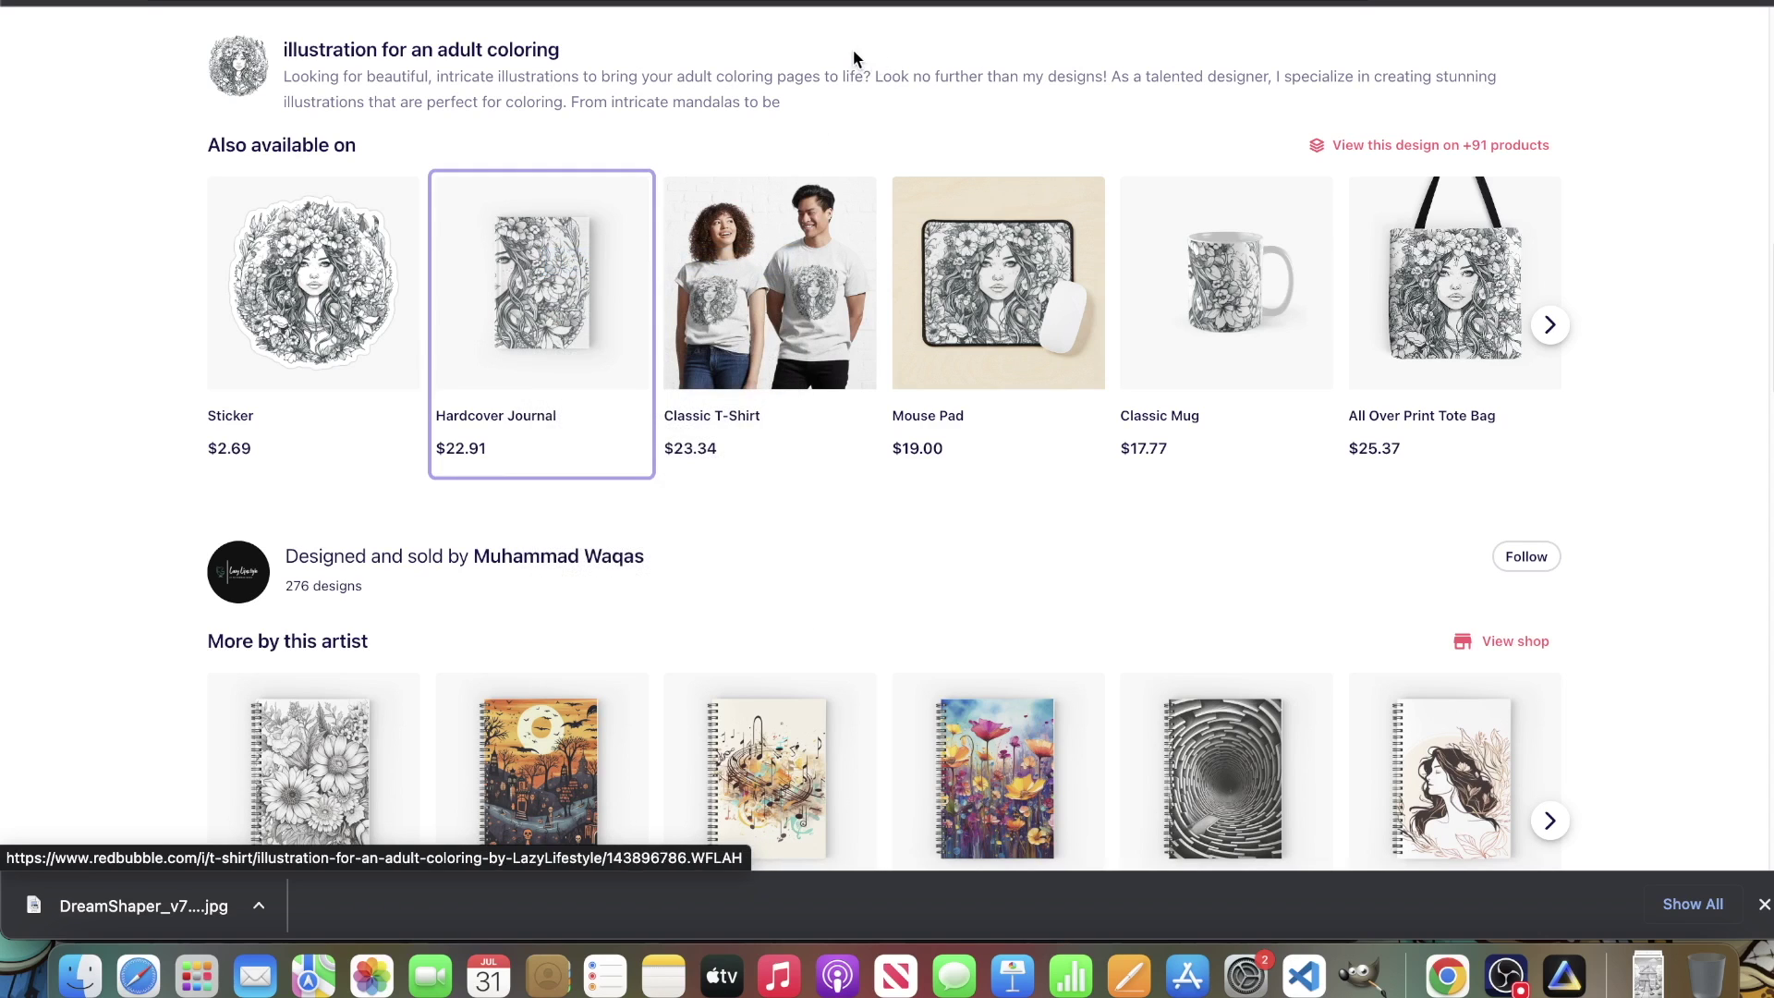
pyautogui.hotkey('ctrl', 'Tab')
pyautogui.scroll(-4, 348, 245)
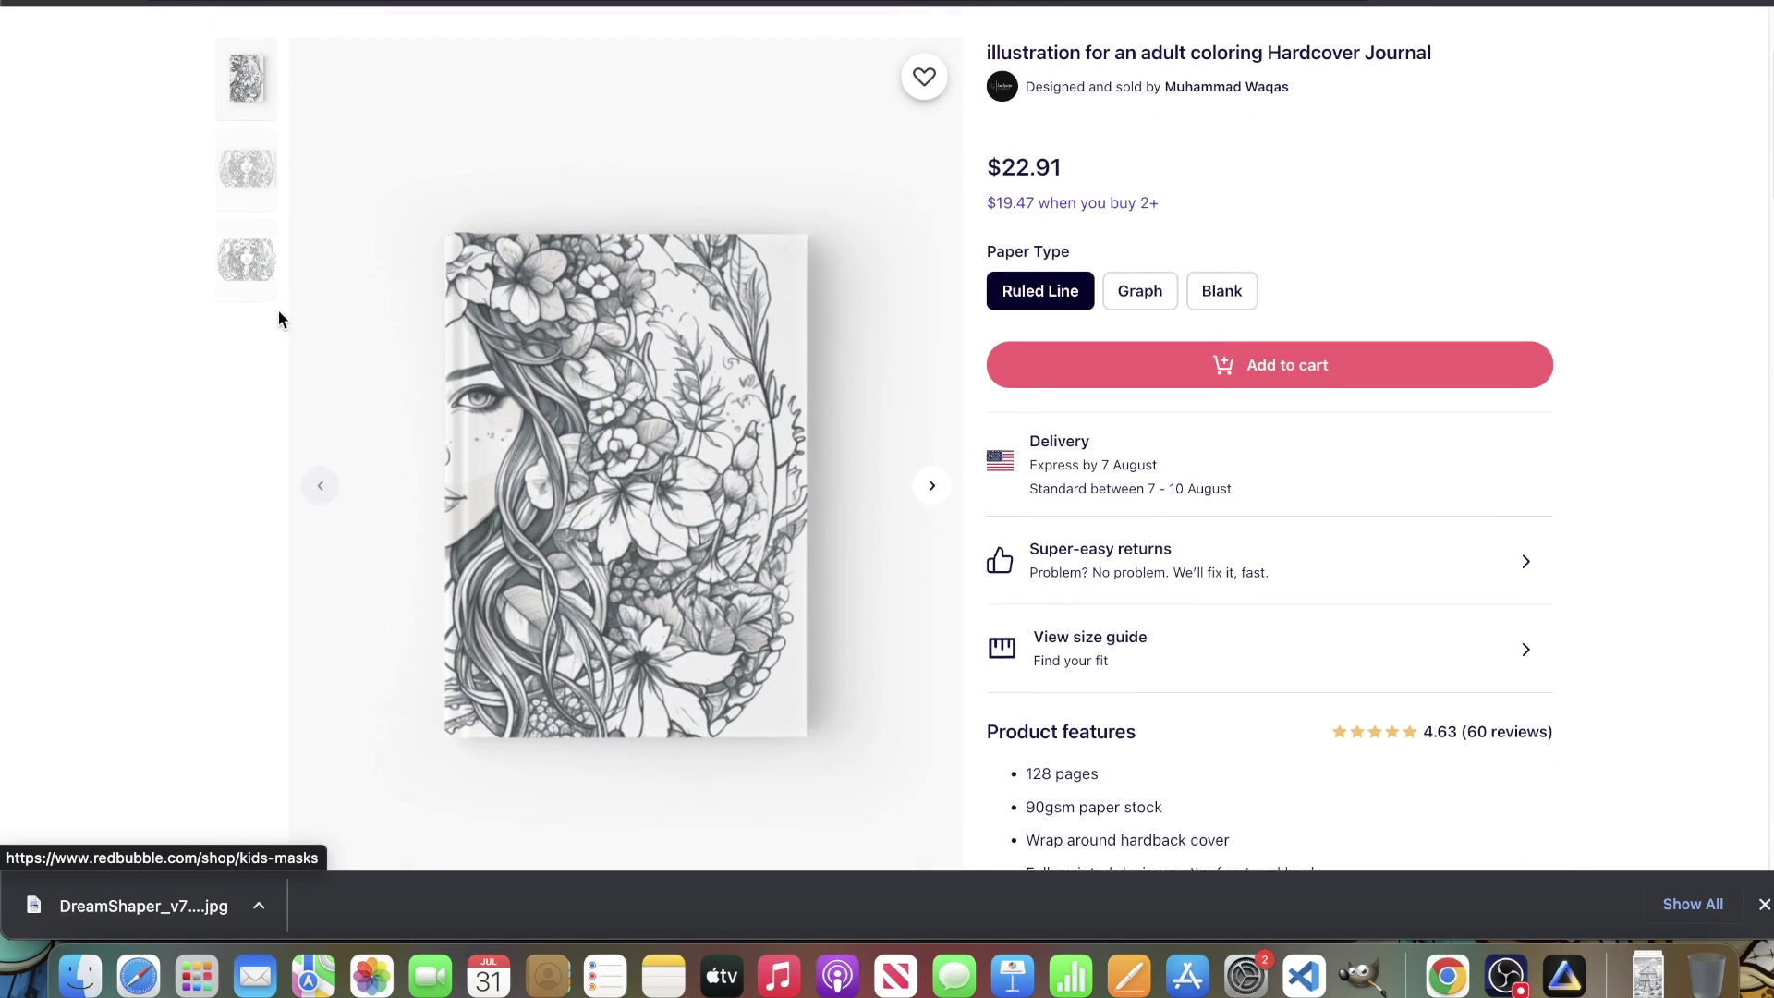
pyautogui.click(250, 264)
pyautogui.click(264, 192)
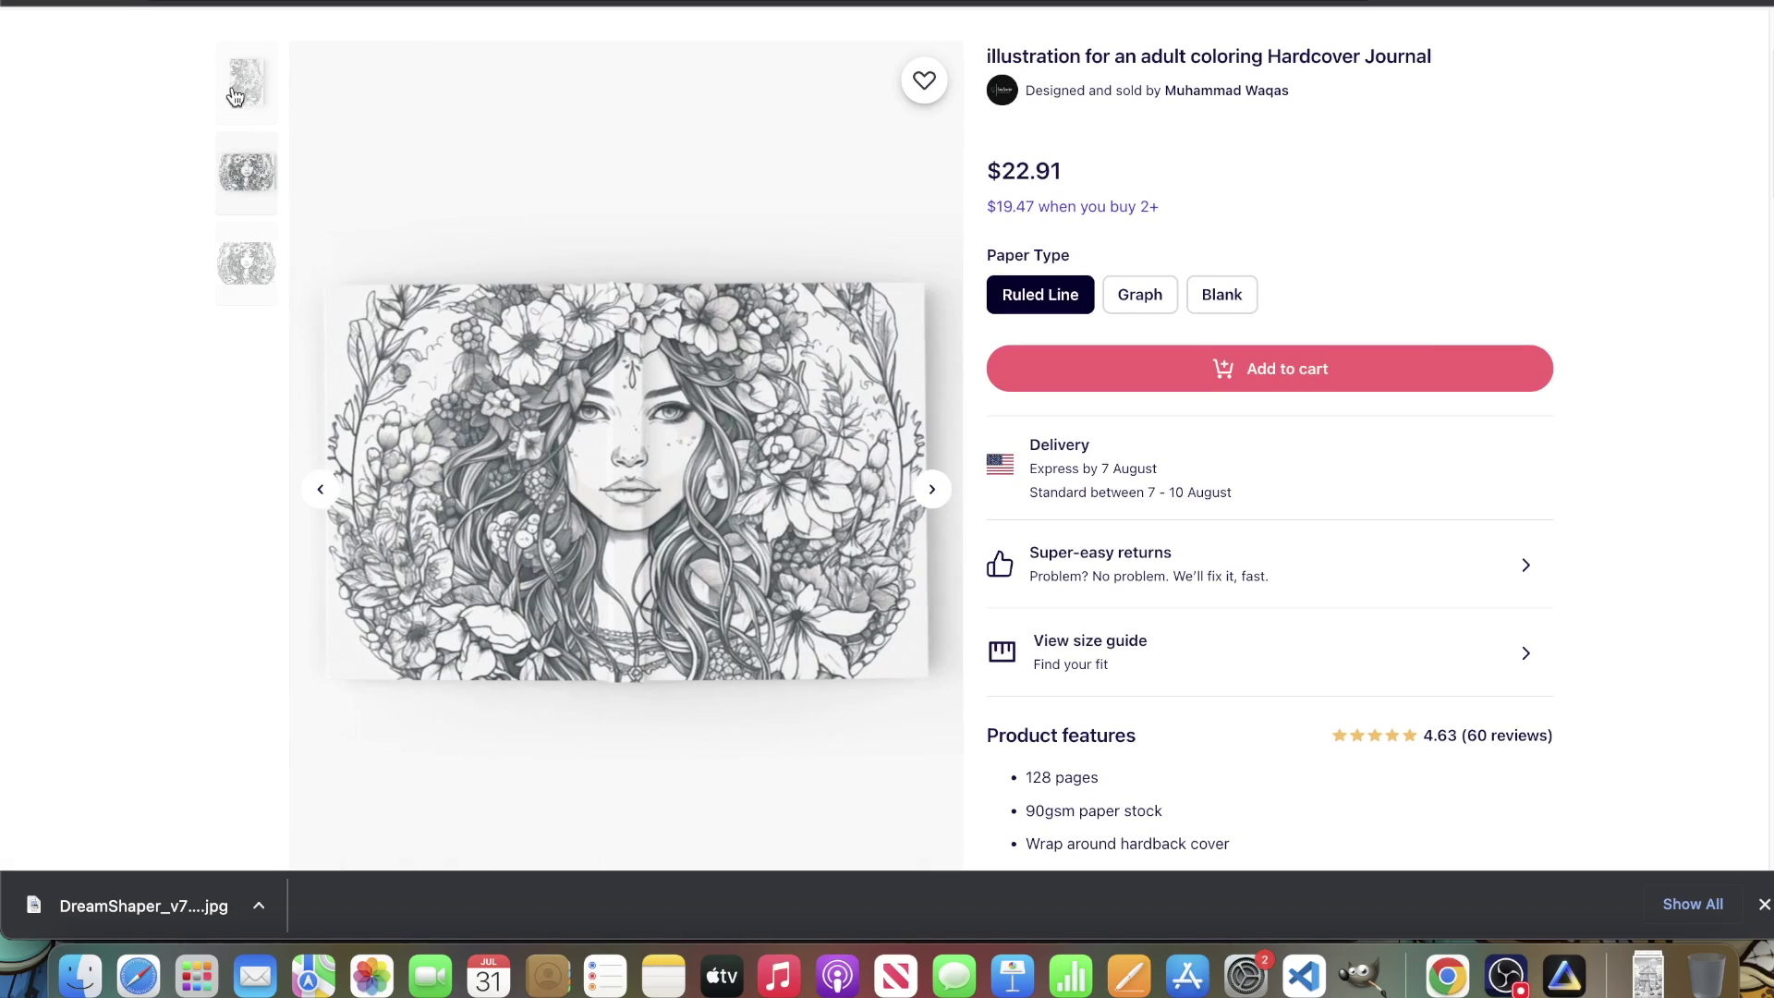
pyautogui.click(236, 96)
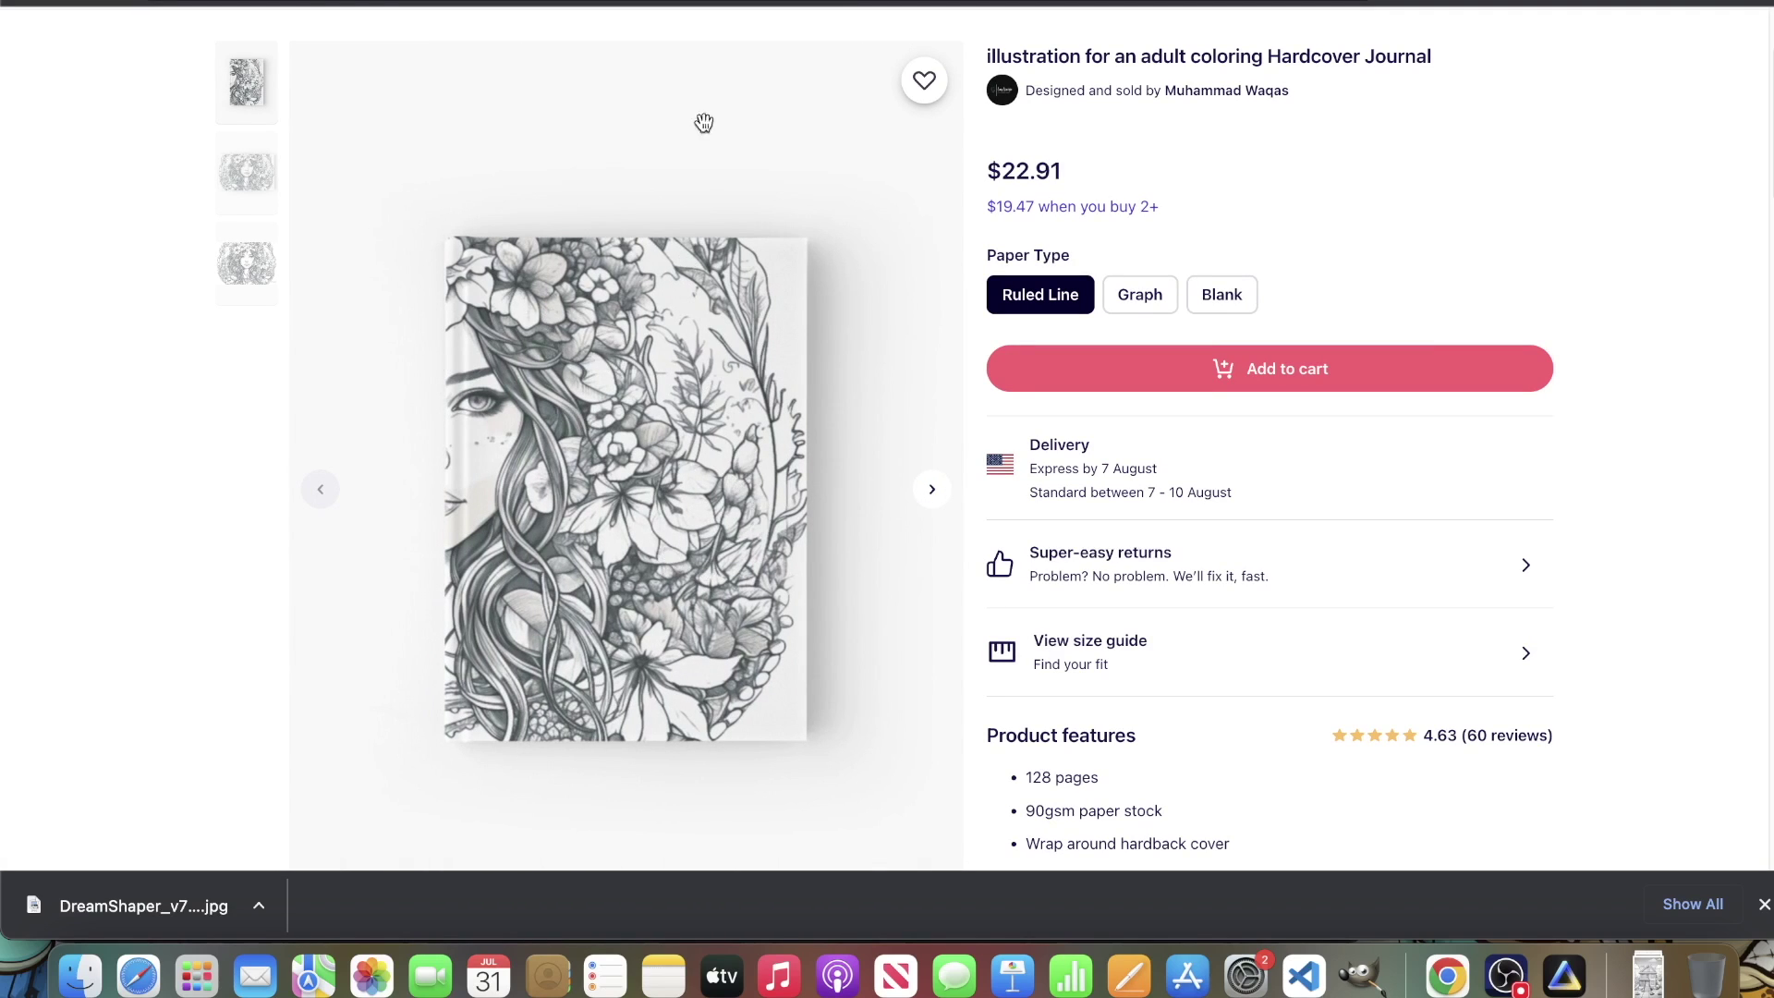
pyautogui.scroll(-10, 878, 157)
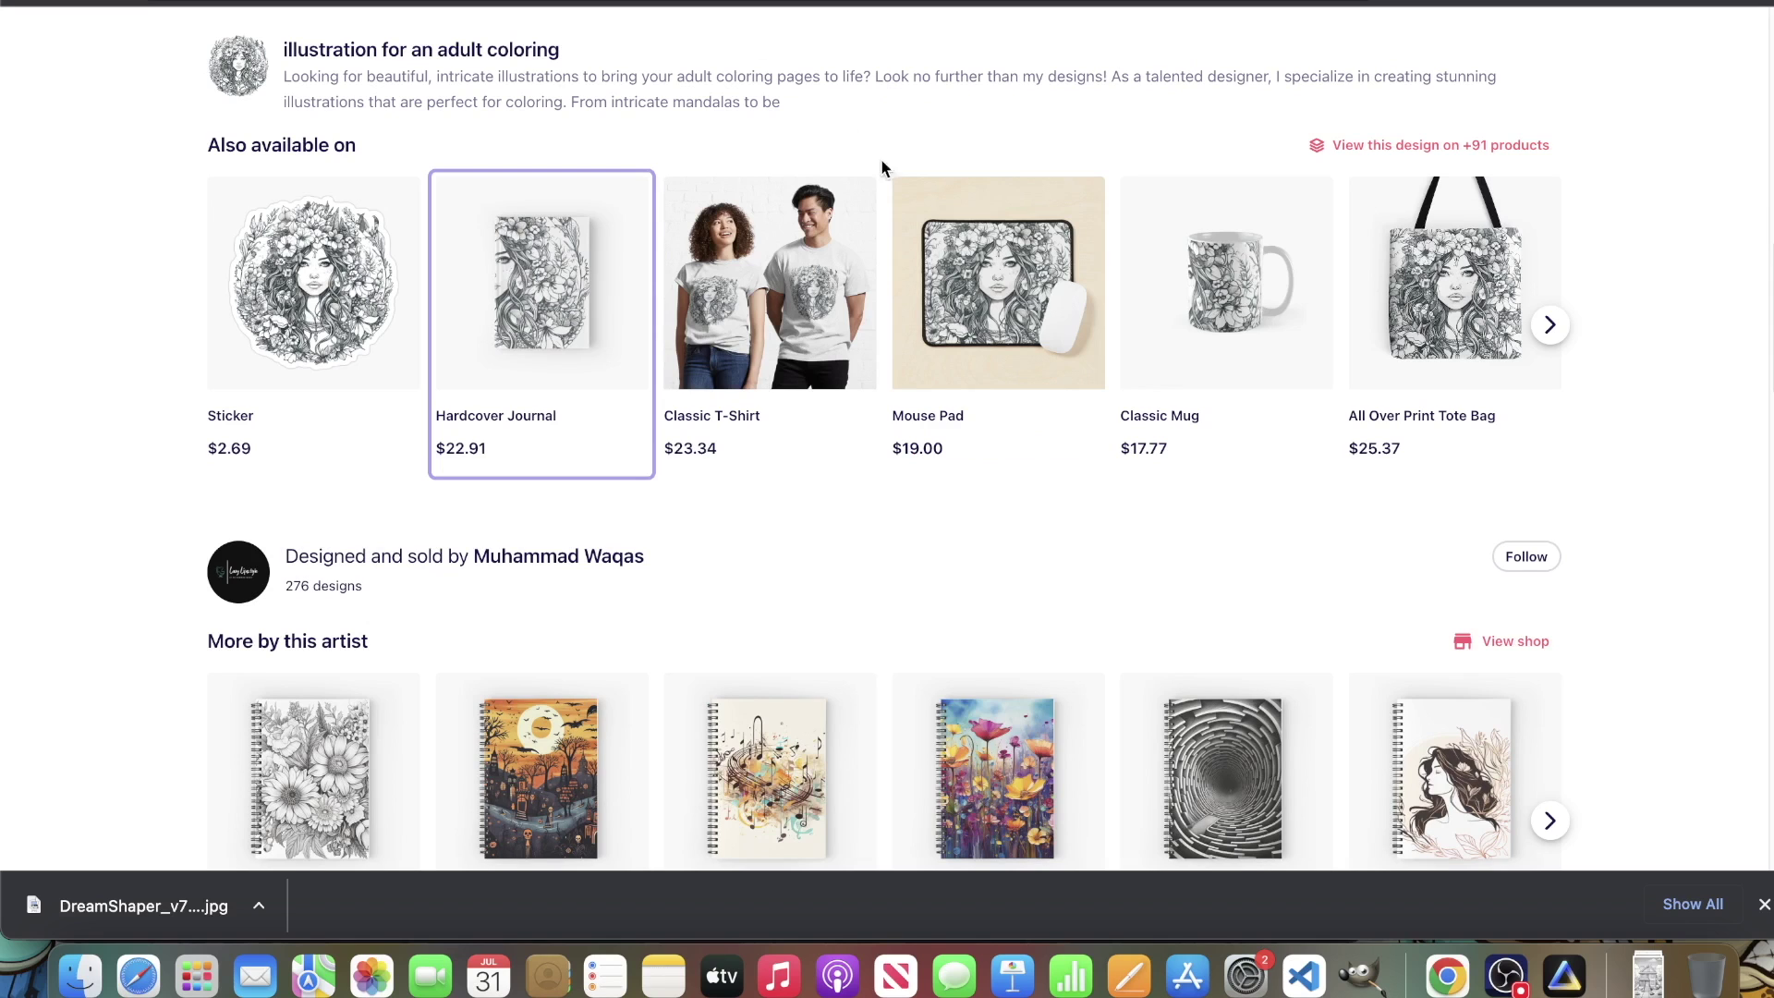
# Step: View the design on all its other products, browse the clothing, phone cases and wall art, and close the overview
pyautogui.click(1468, 150)
pyautogui.scroll(-3, 1105, 368)
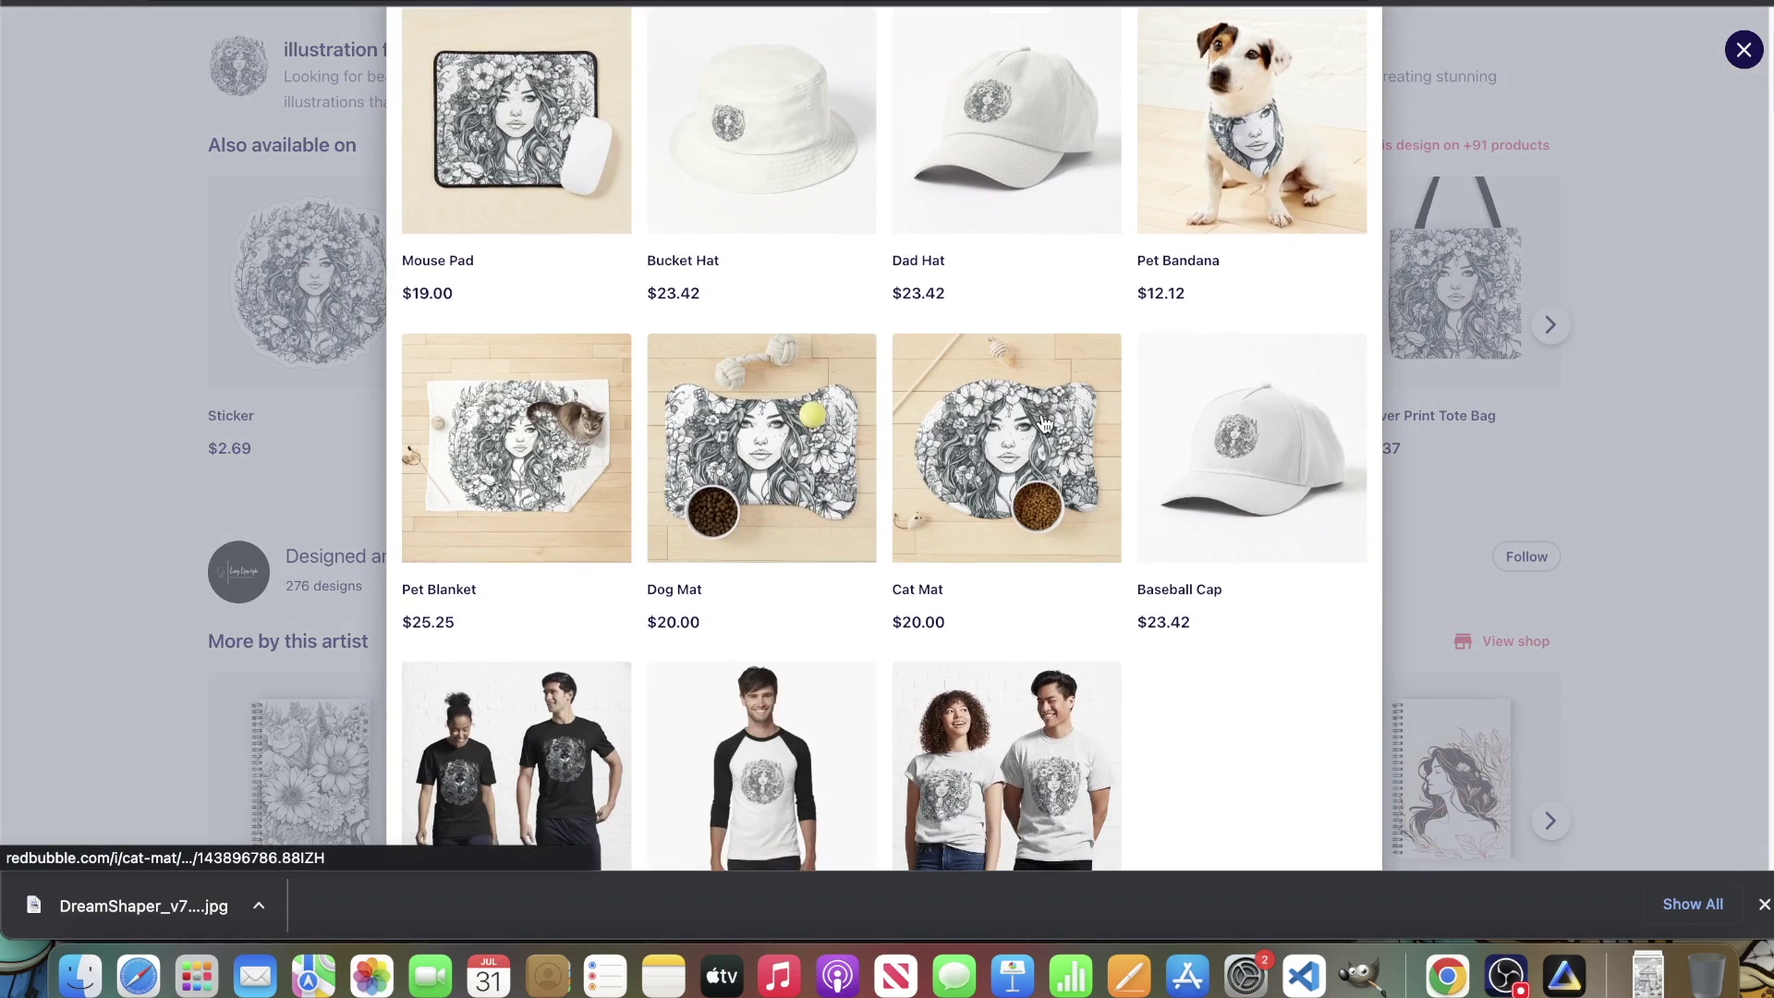
pyautogui.scroll(-6, 1047, 422)
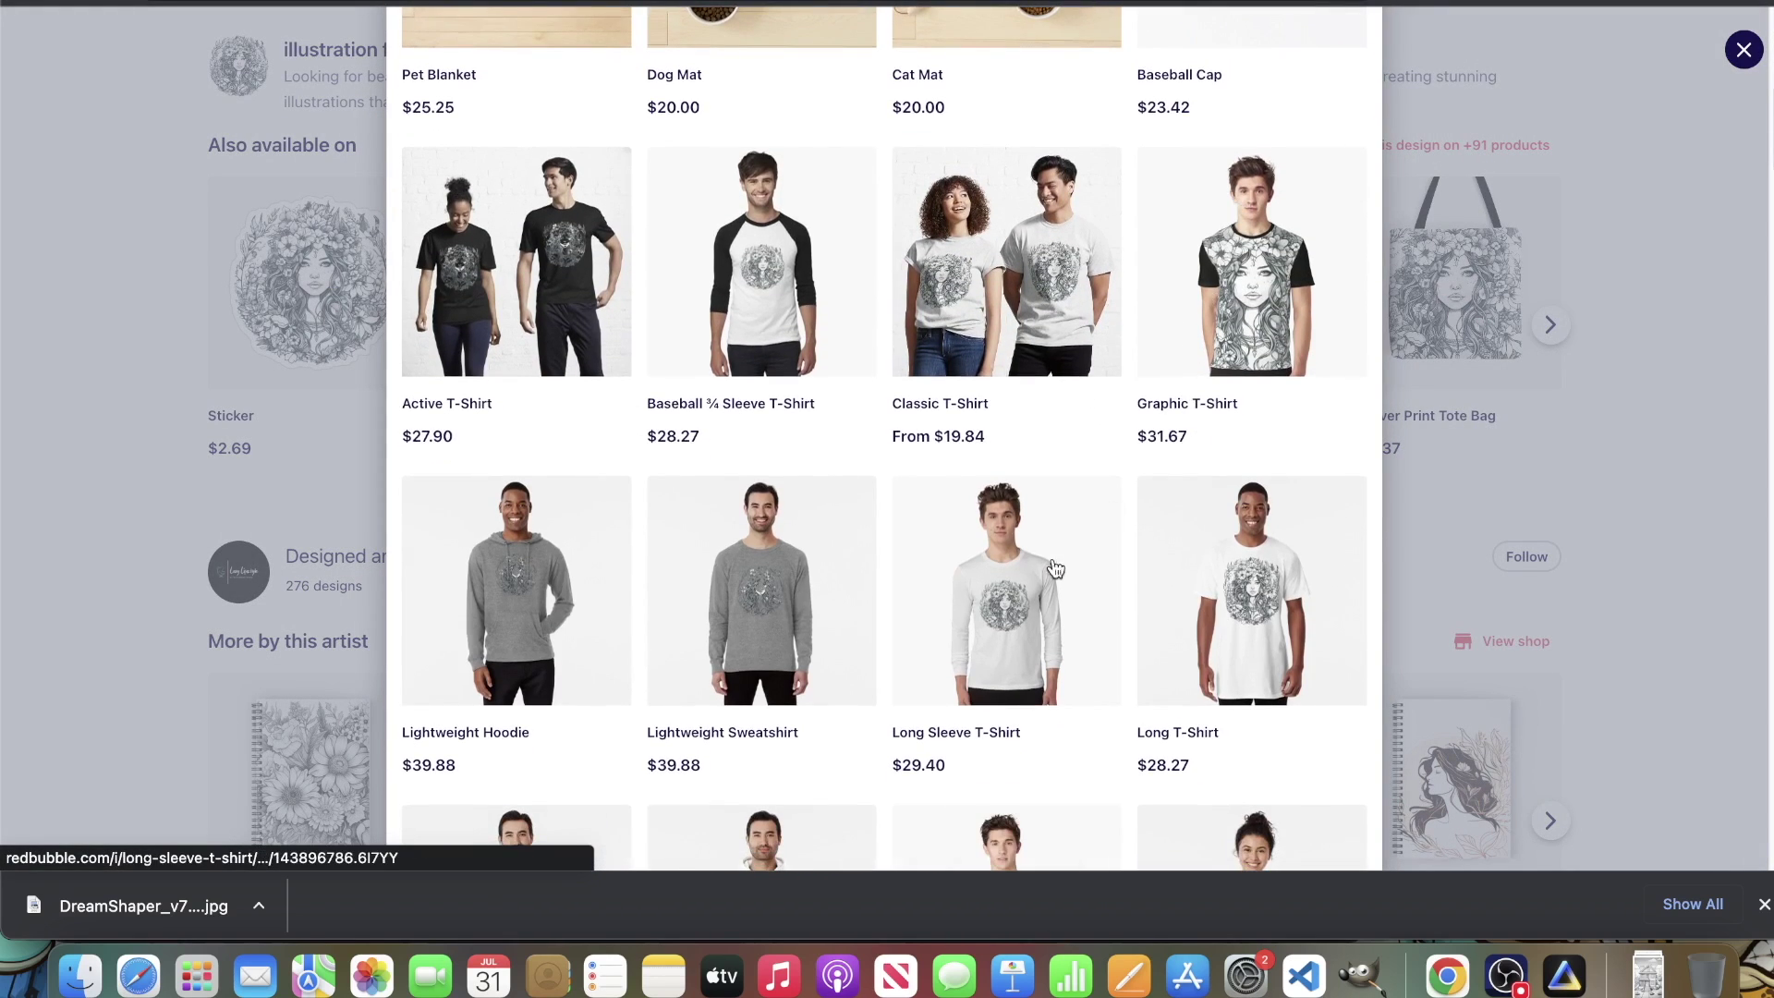
pyautogui.scroll(-4, 1062, 559)
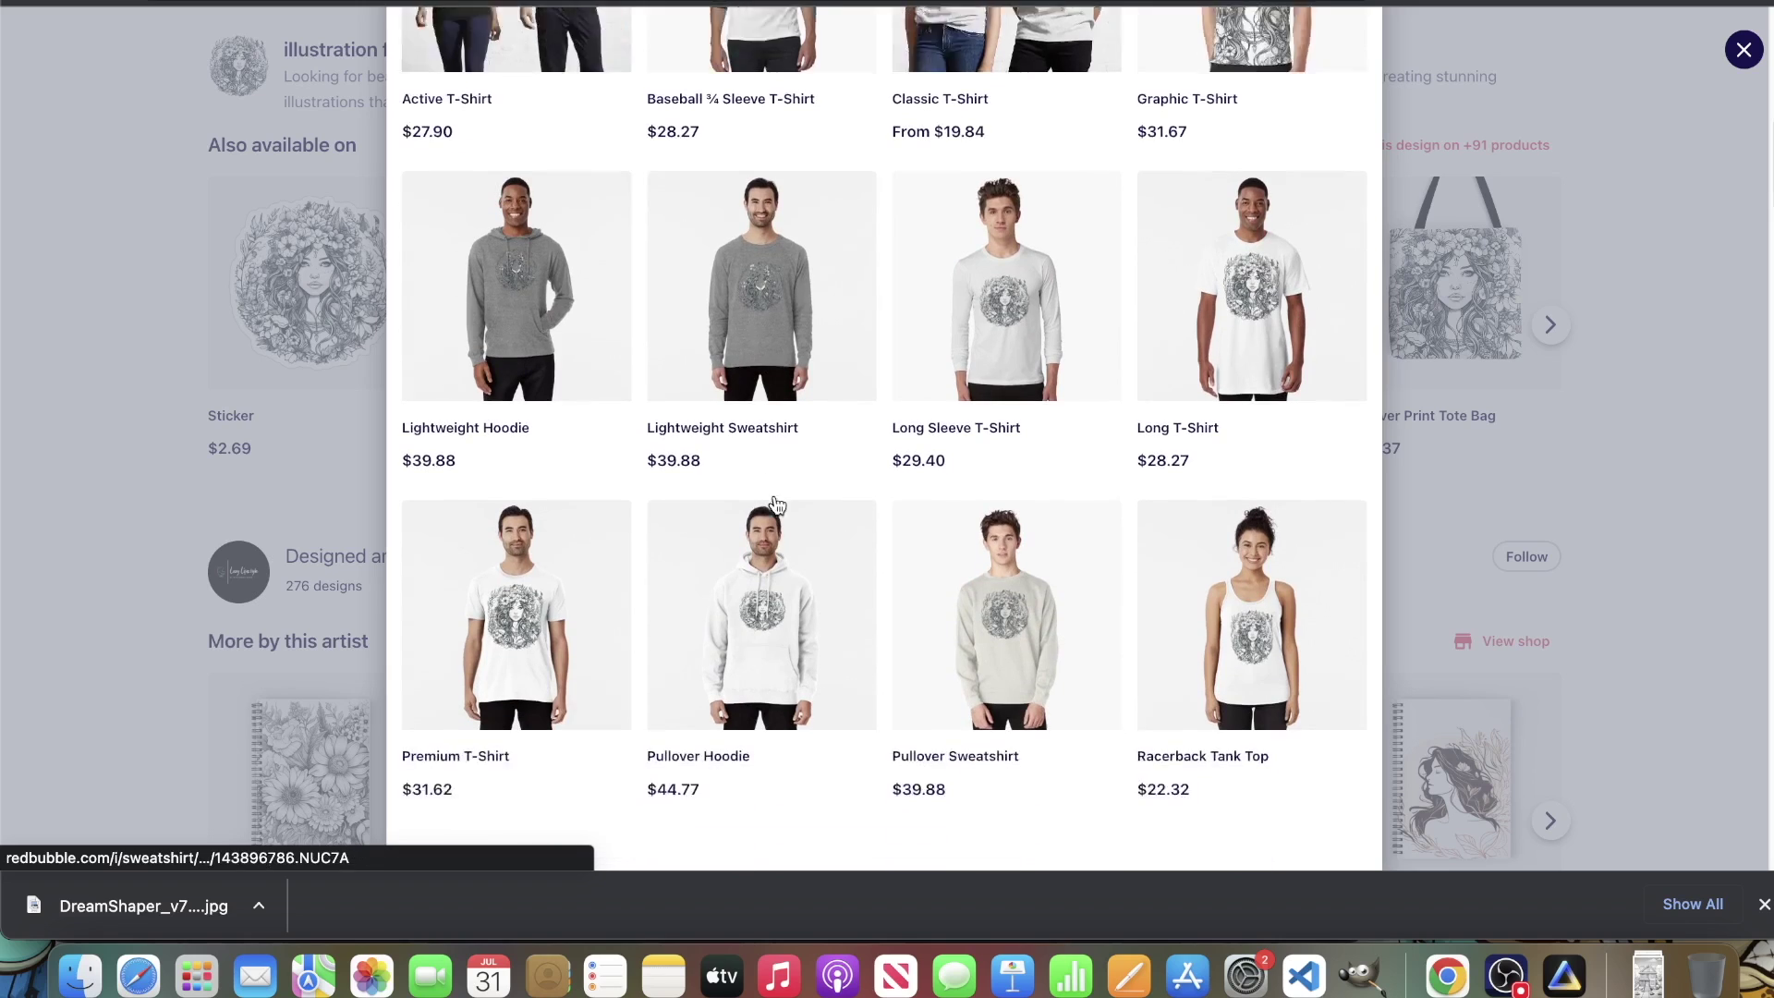
pyautogui.scroll(-10, 776, 504)
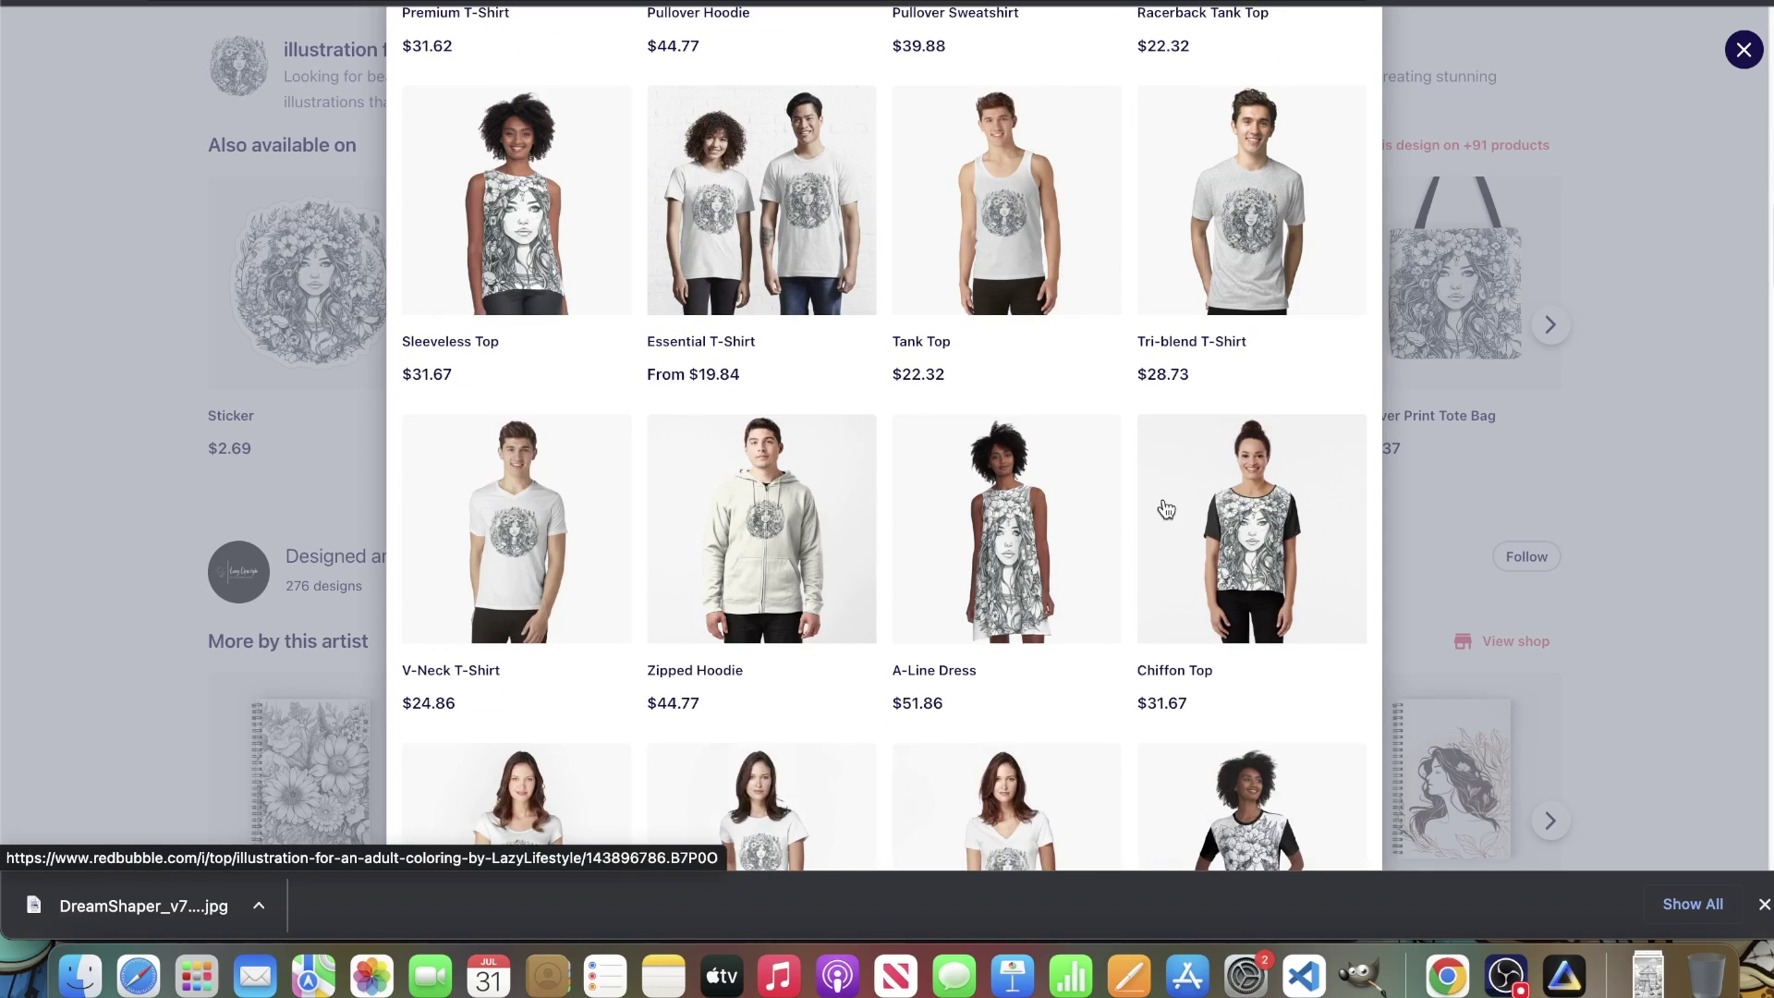
pyautogui.scroll(-11, 1166, 509)
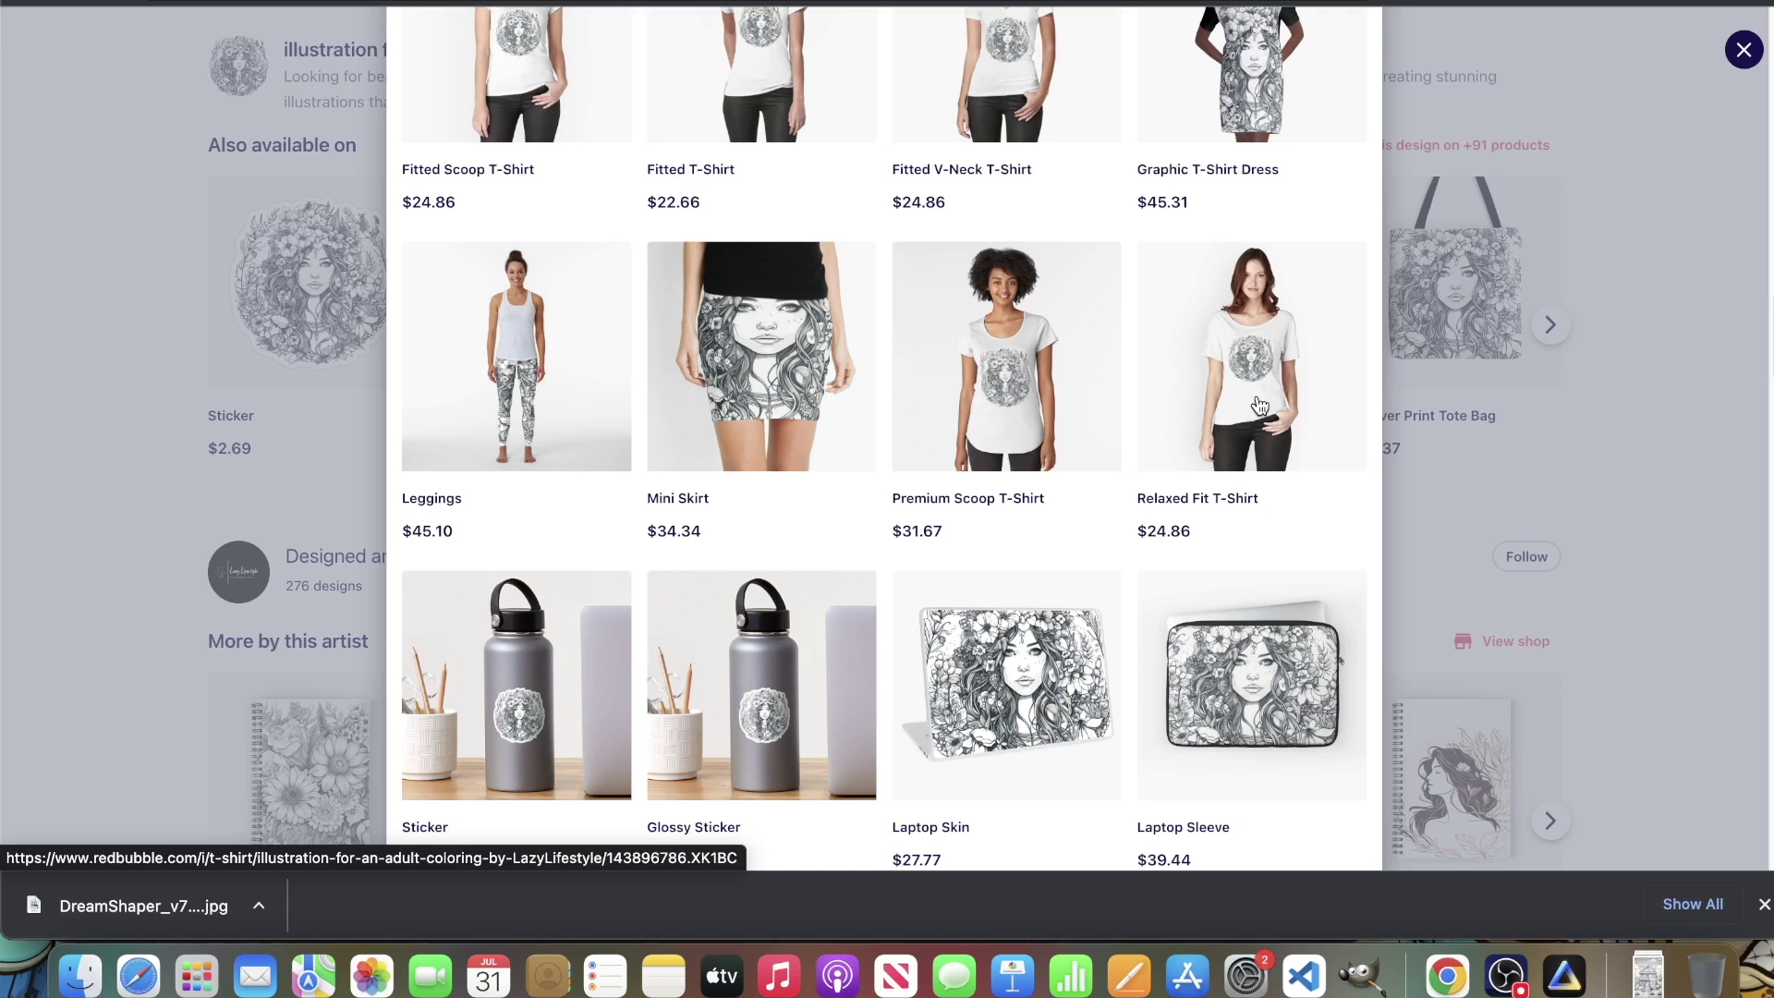
pyautogui.scroll(-10, 1158, 411)
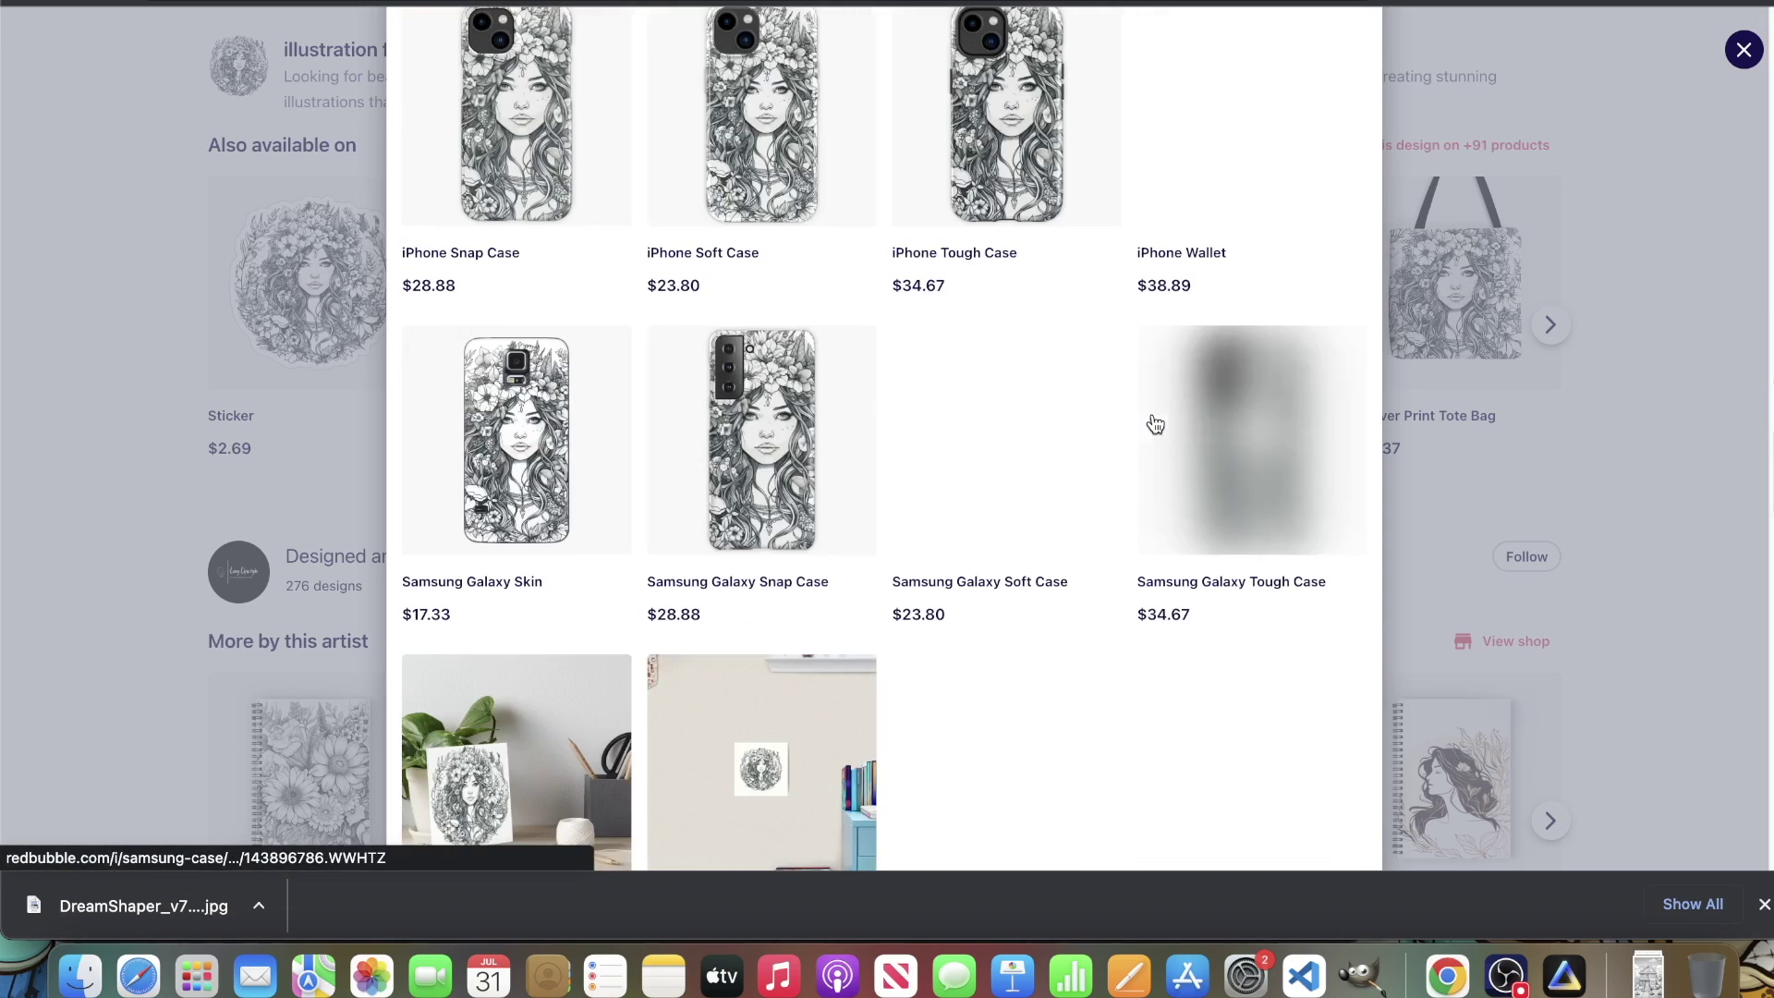
pyautogui.scroll(-8, 1105, 467)
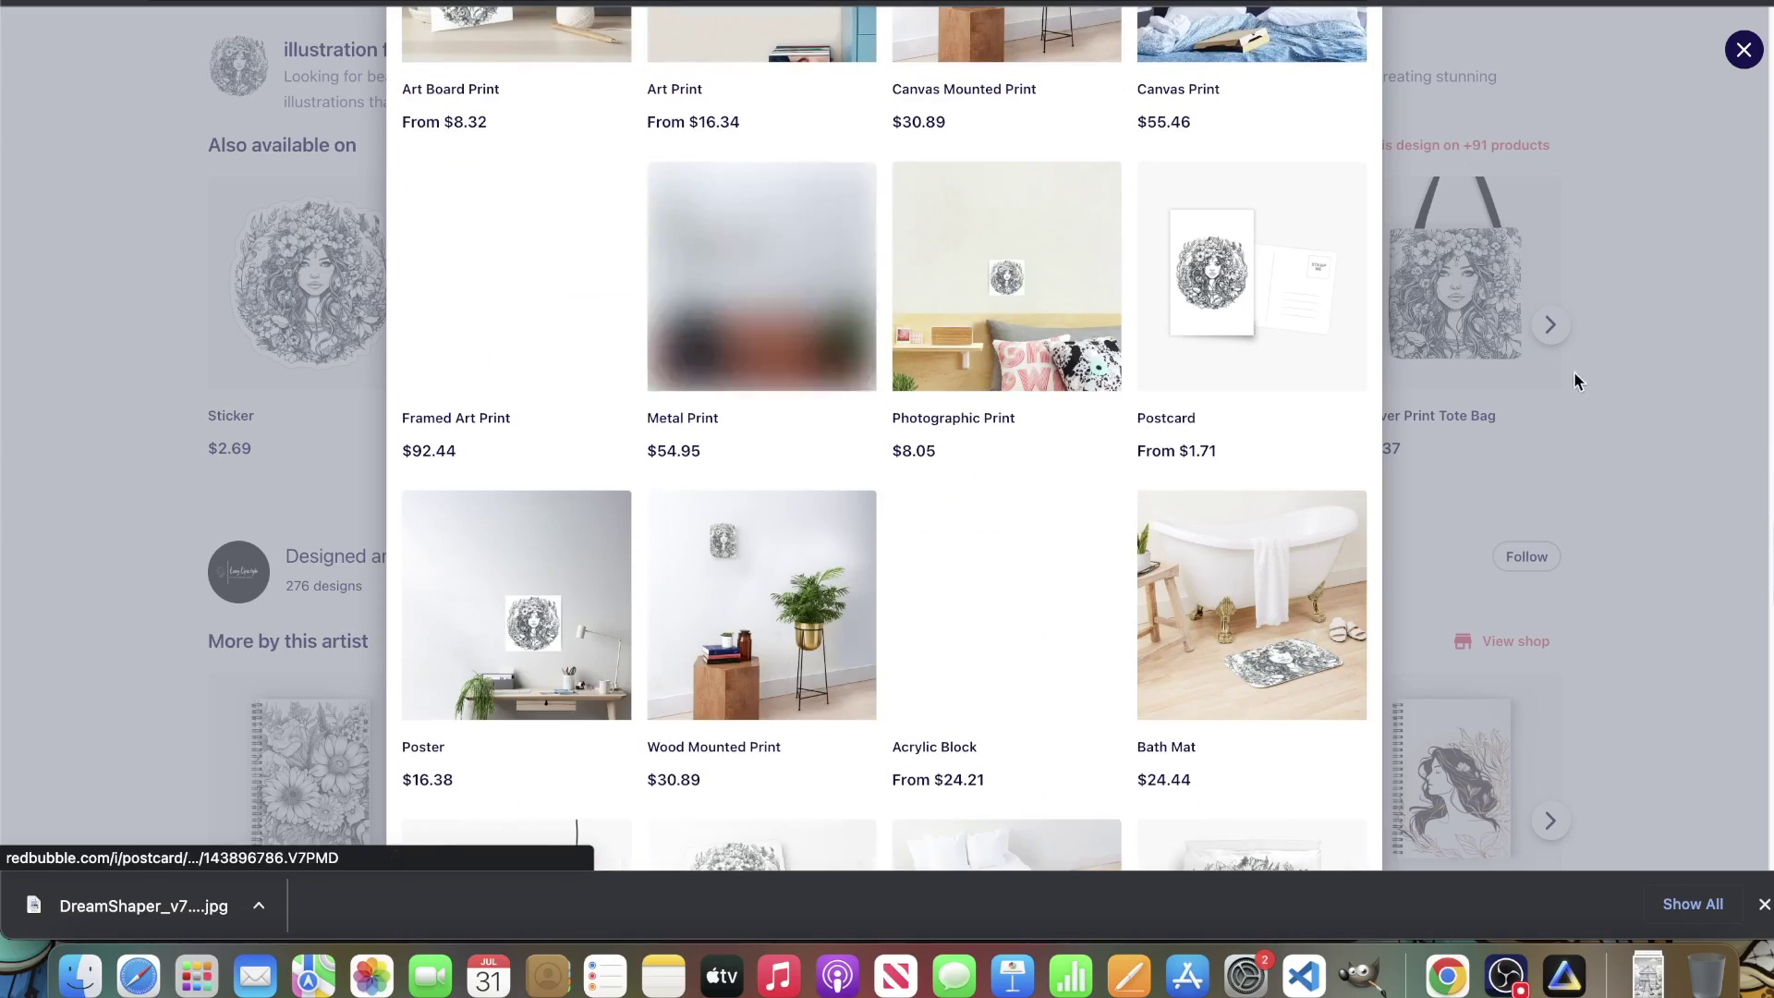
pyautogui.click(1573, 377)
# Step: Review the notebook's cover artwork once more and switch back to the palace results in Leonardo.Ai
pyautogui.scroll(-5, 725, 490)
pyautogui.scroll(7, 728, 491)
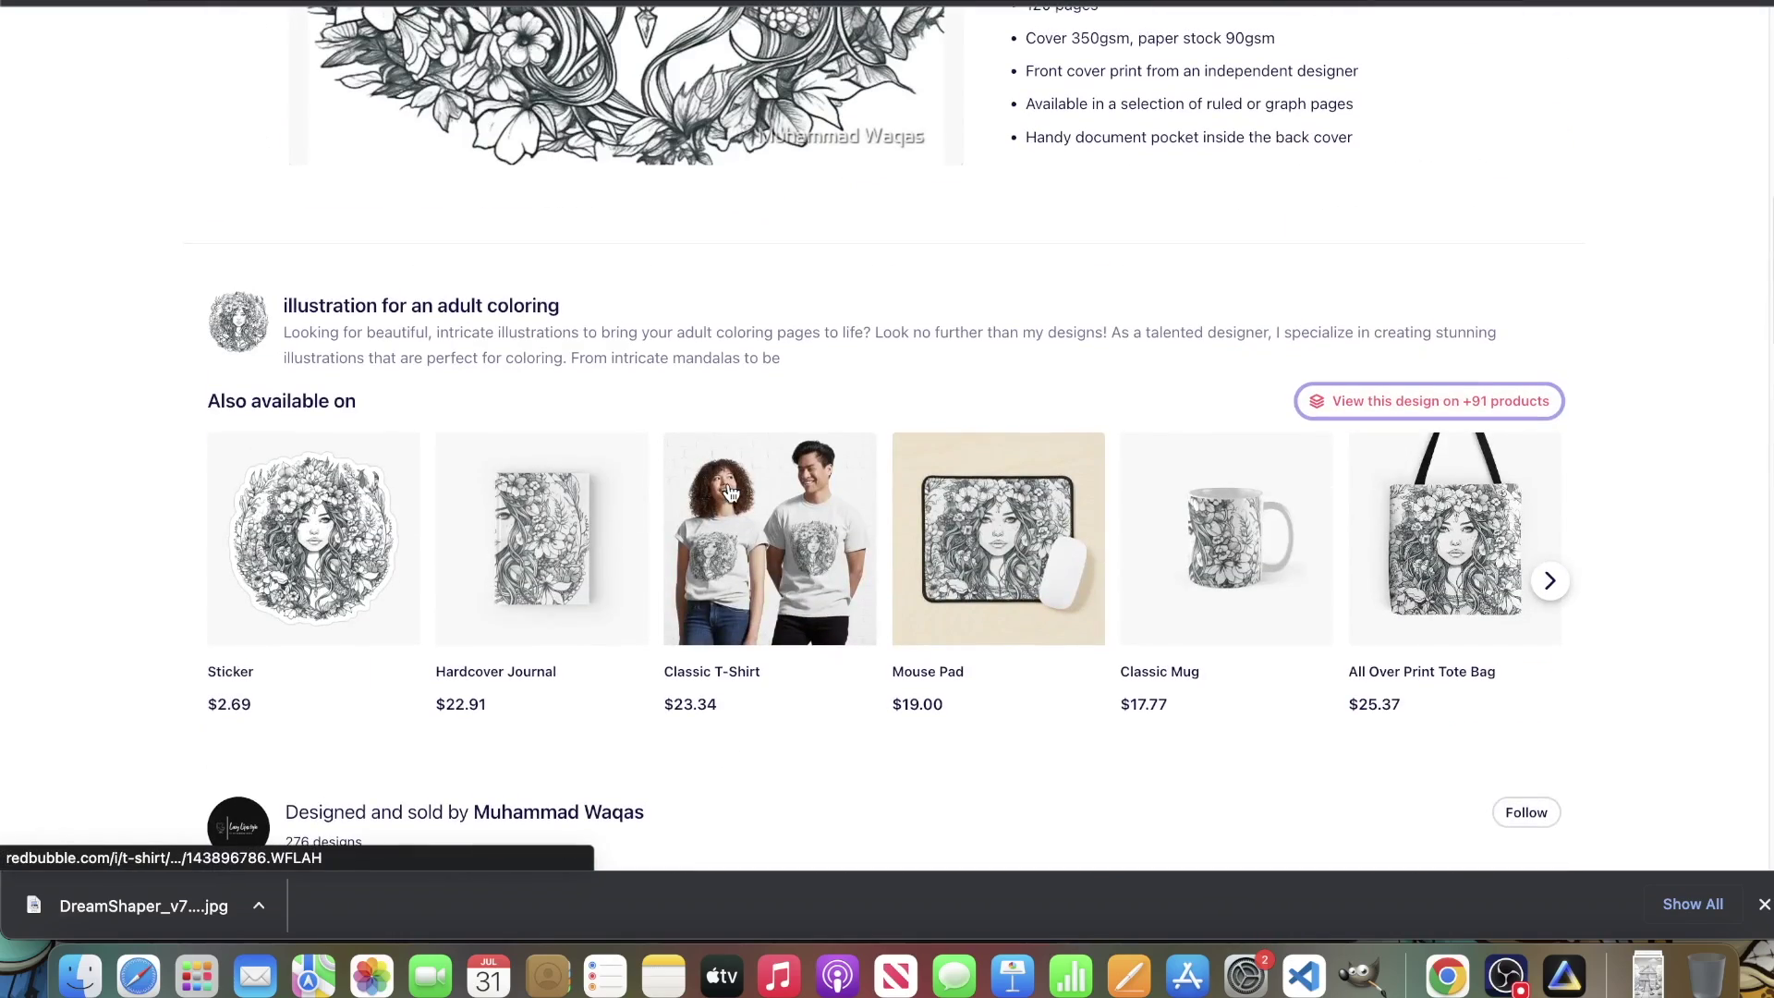
pyautogui.scroll(8, 730, 492)
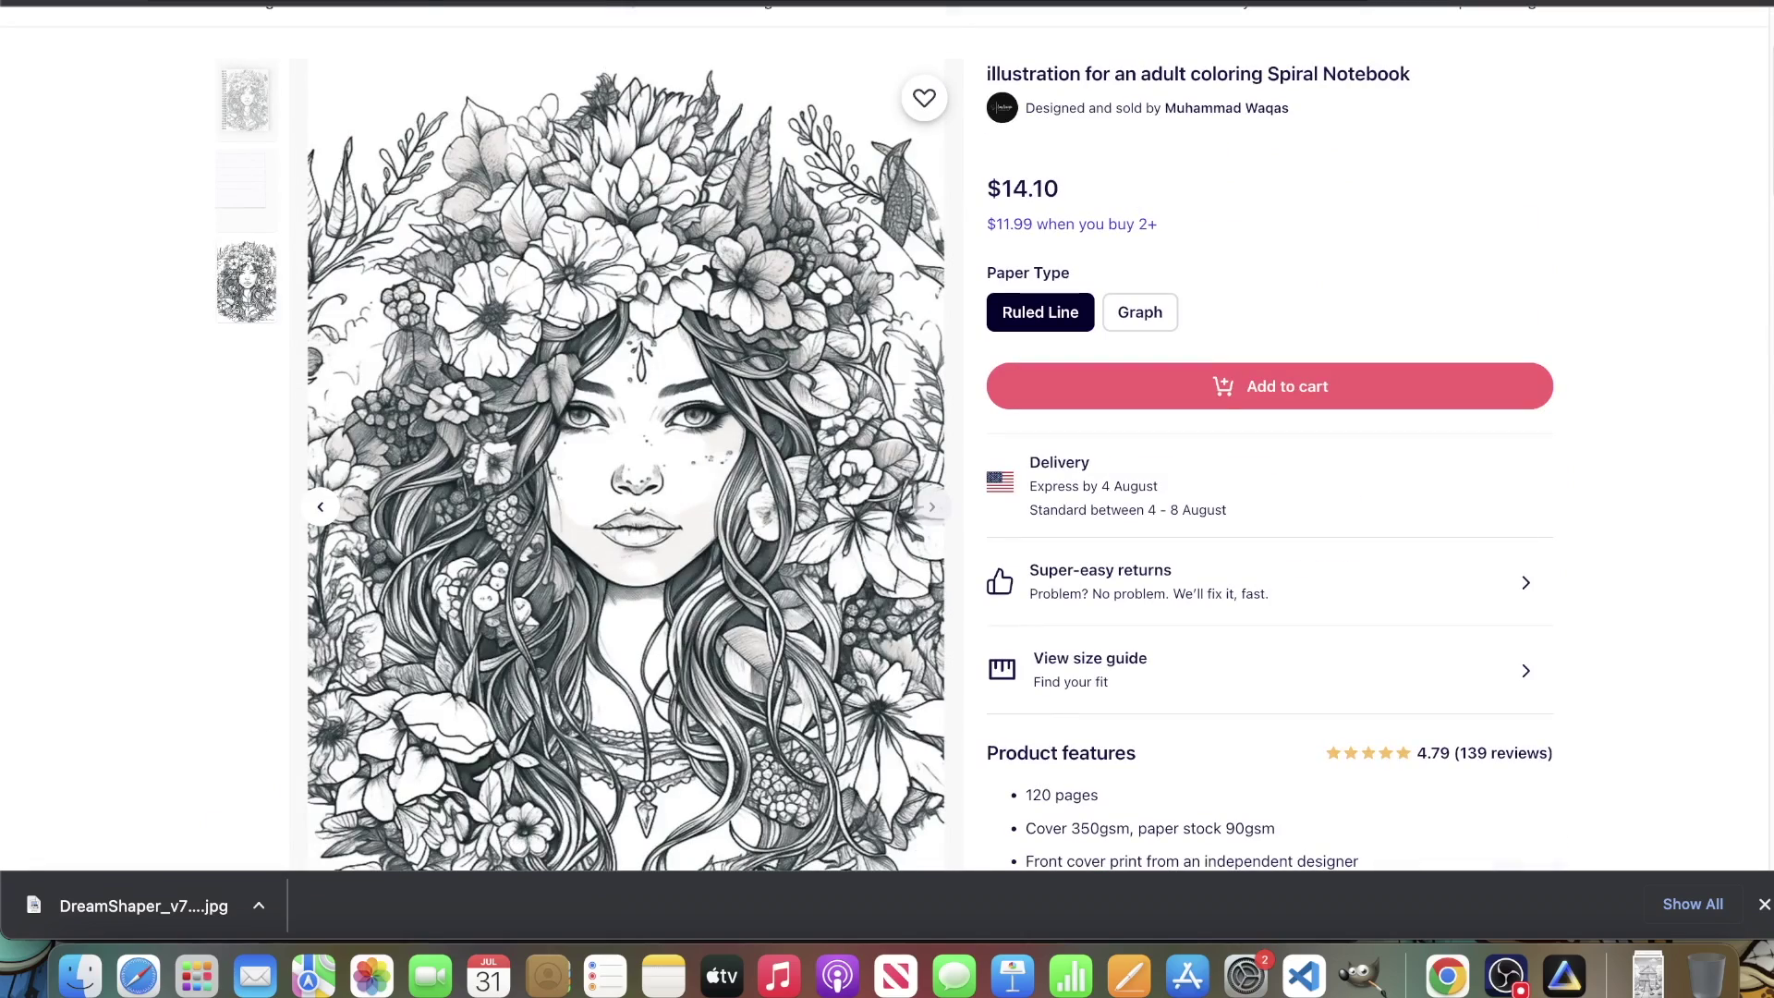
pyautogui.hotkey('ctrl', 'Tab')
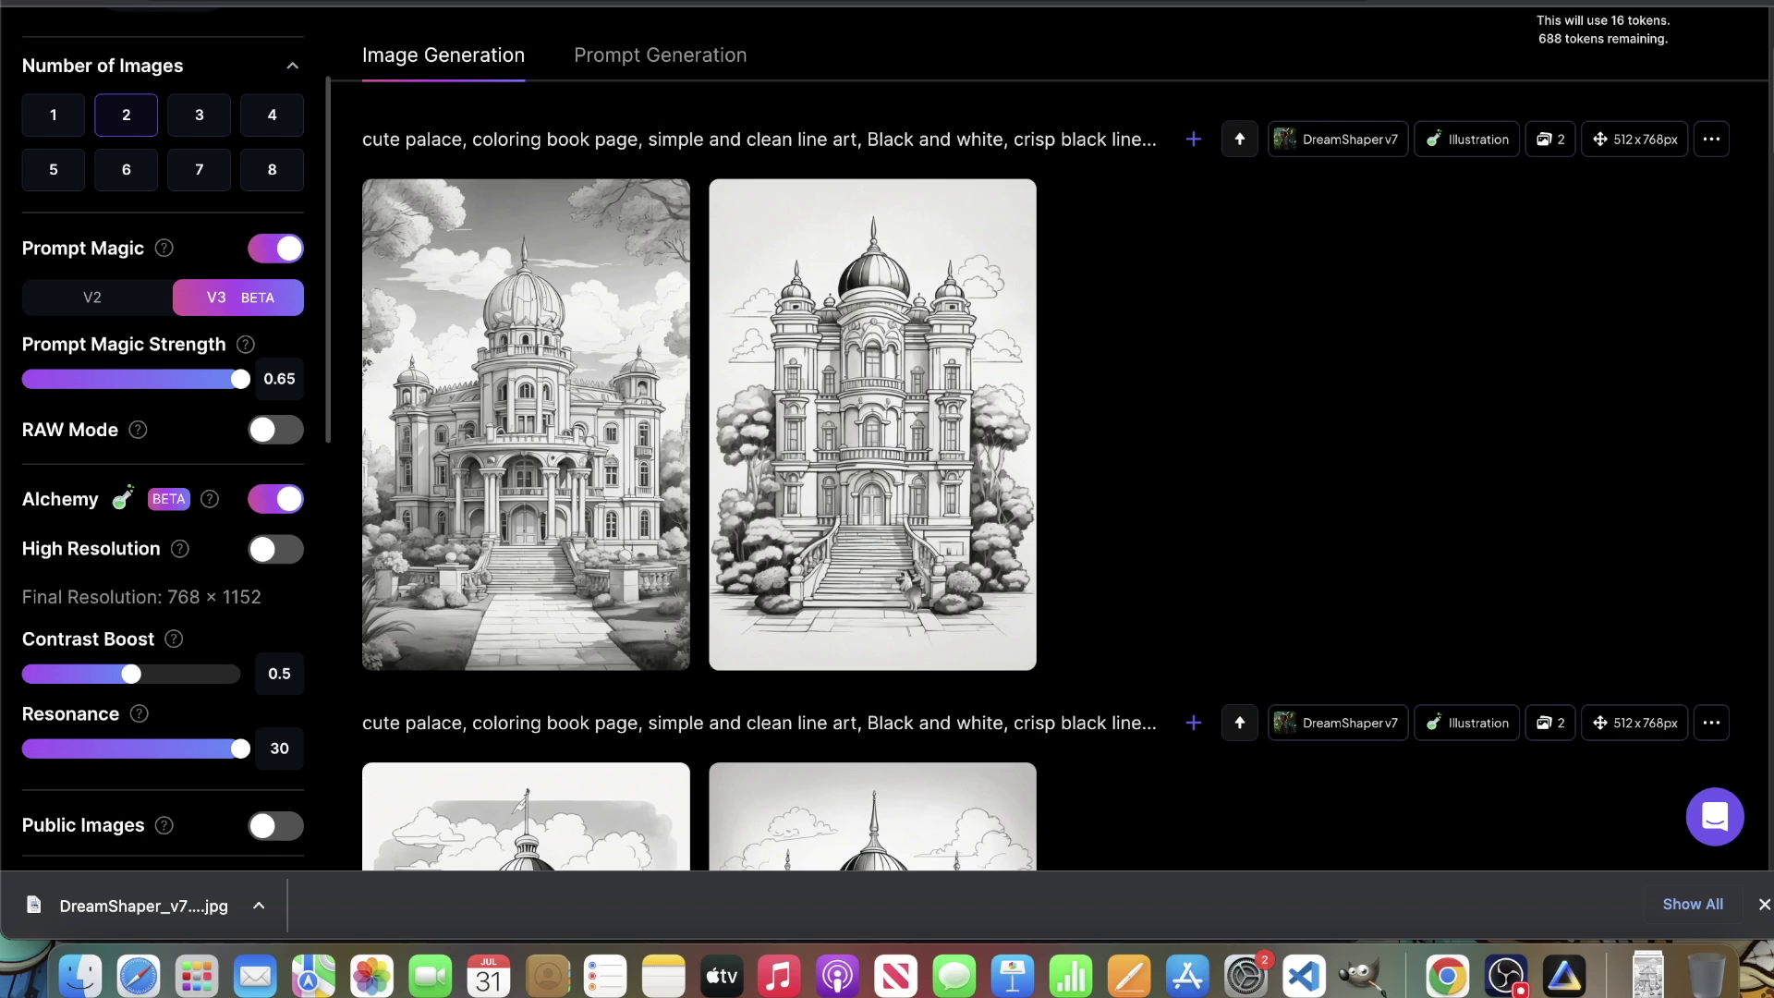